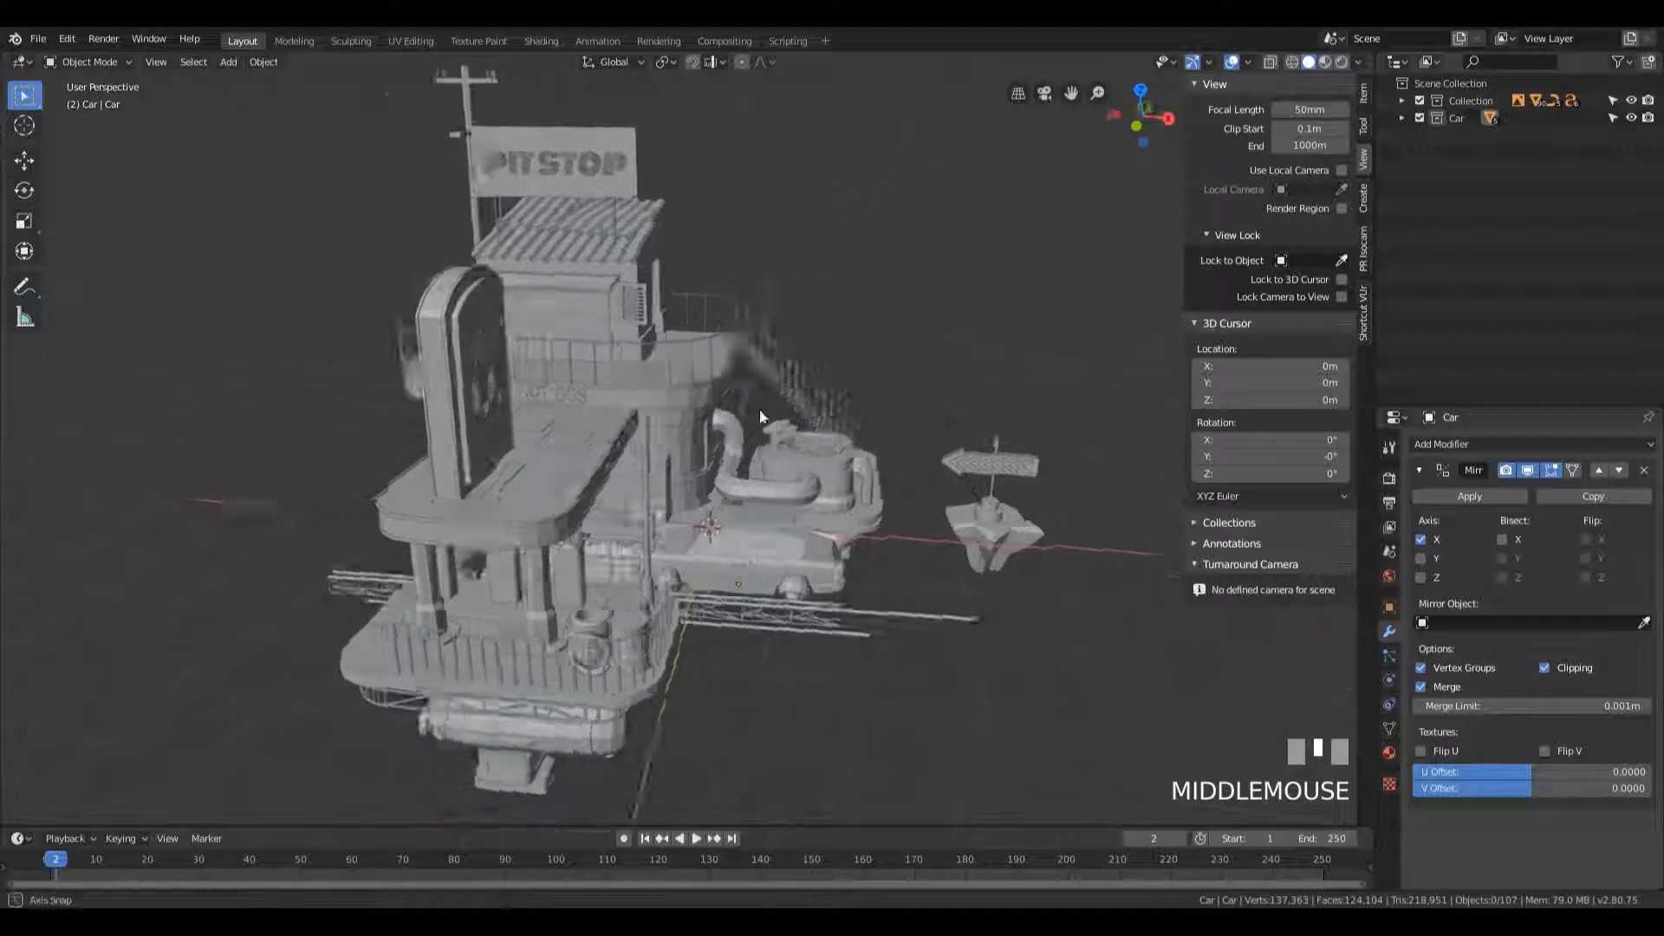
- Examine the pit stop model from several angles, including its sign, utility pole, stairs and platforms
middle_drag(872, 303, 825, 415)
scroll(832, 303, down, 3)
mouse_move(865, 513)
middle_down()
mouse_move(868, 475)
mouse_move(934, 450)
mouse_move(865, 498)
middle_up()
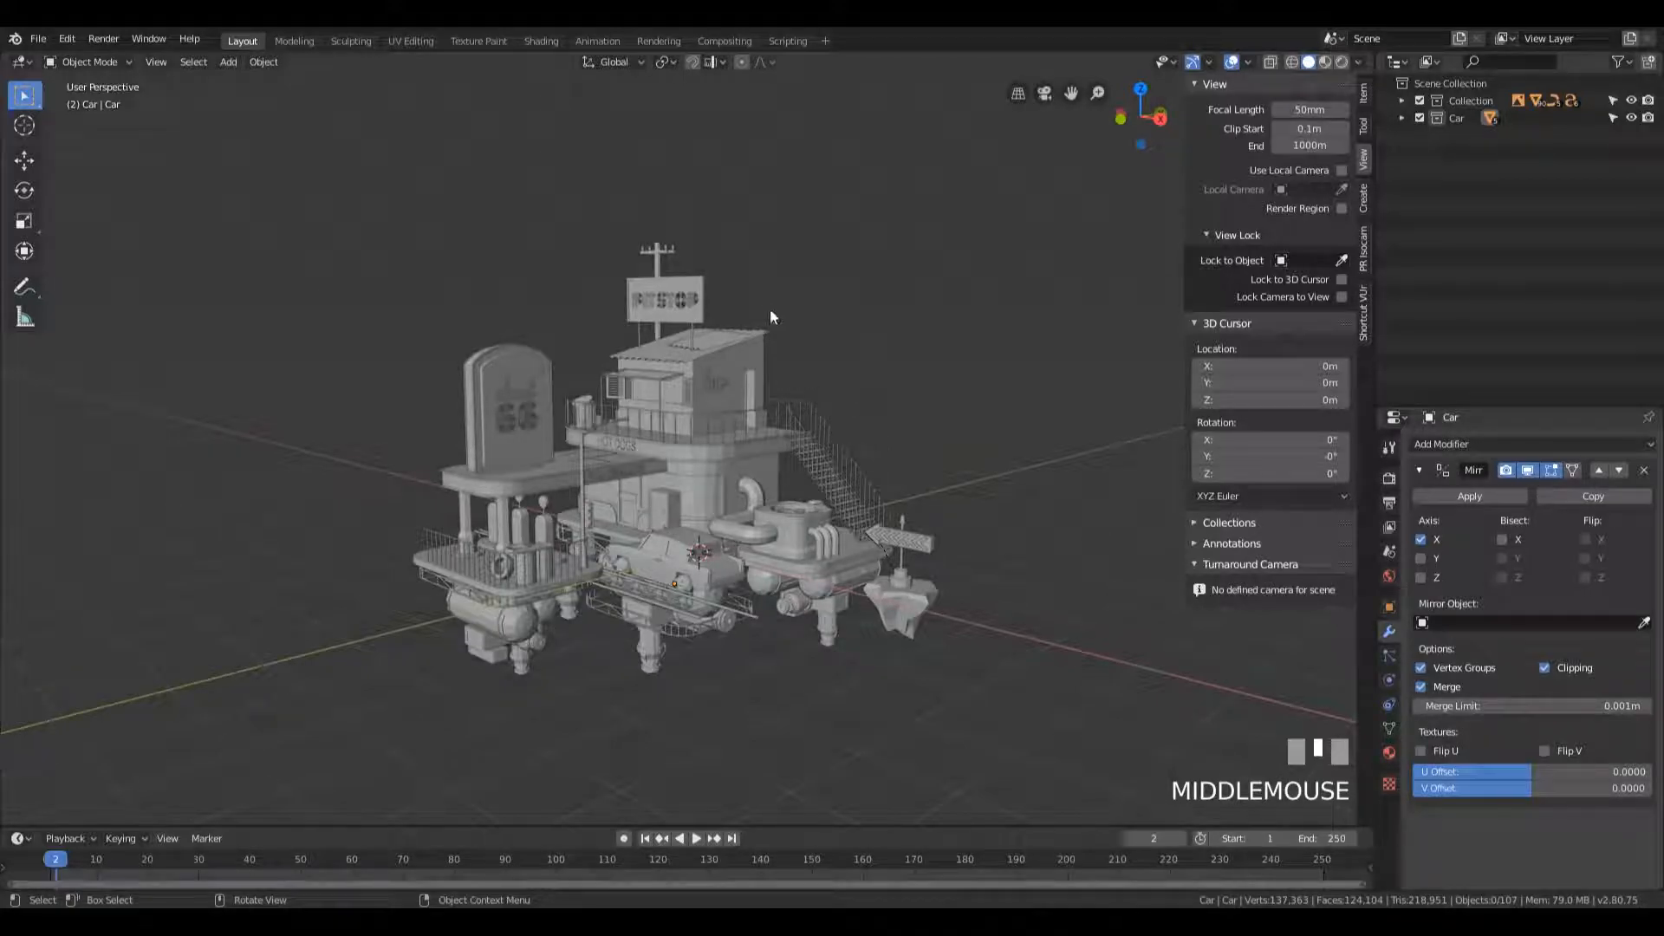
middle_drag(648, 268, 810, 283)
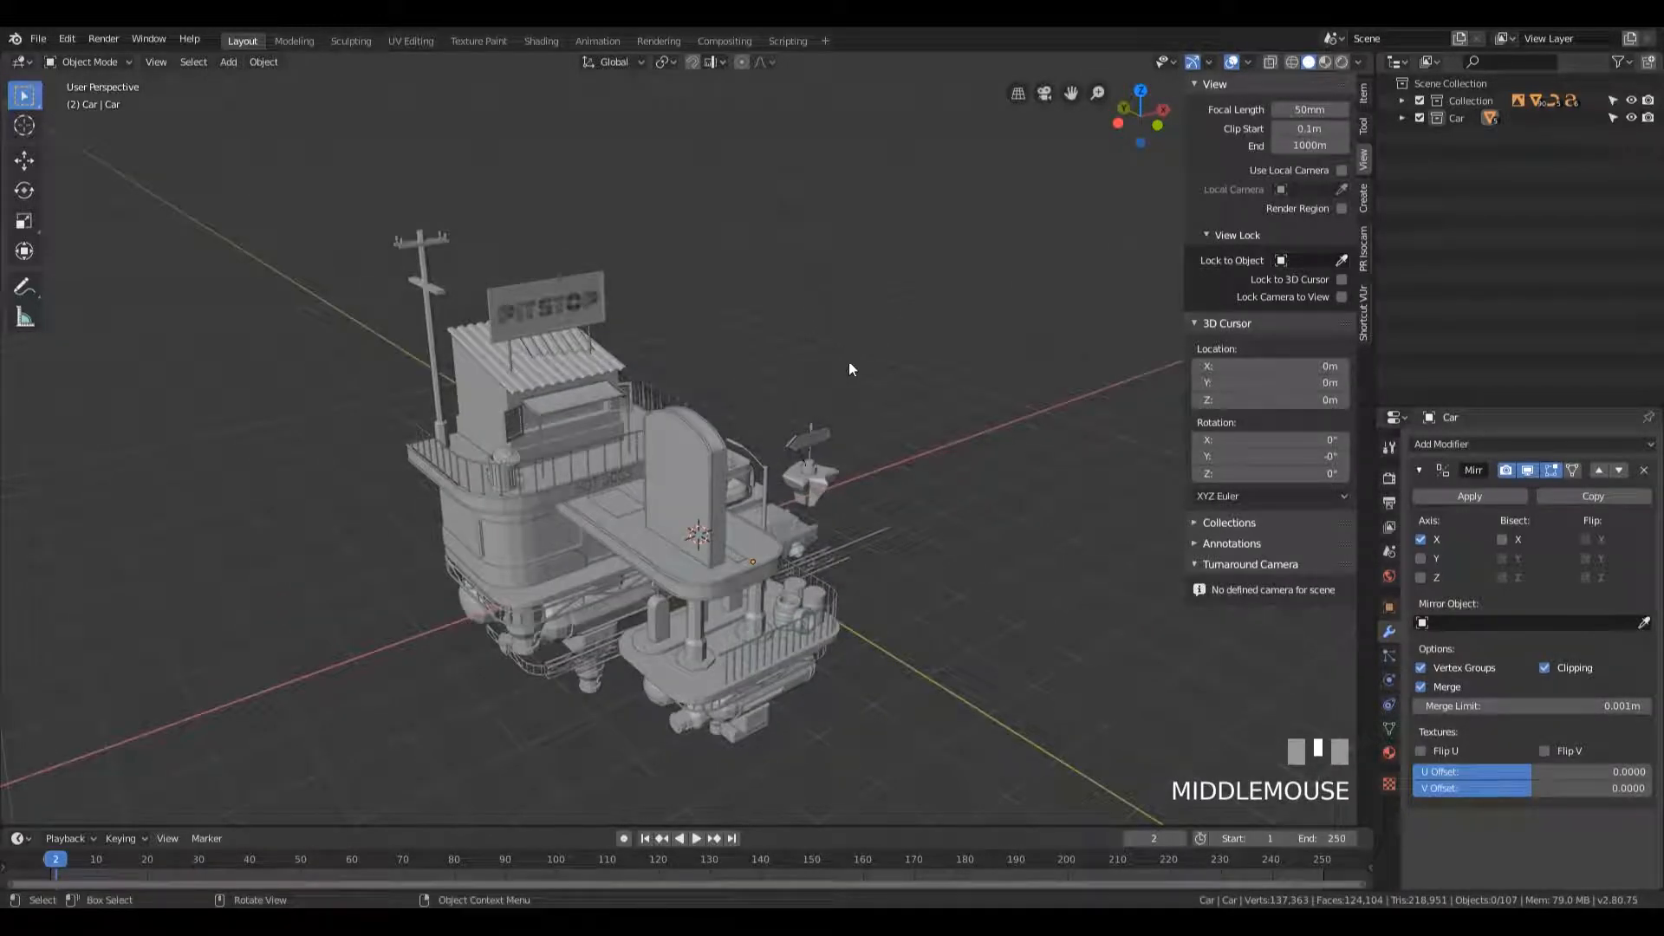
middle_drag(931, 361, 773, 354)
scroll(943, 411, up, 4)
scroll(943, 411, up, 2)
scroll(943, 411, down, 3)
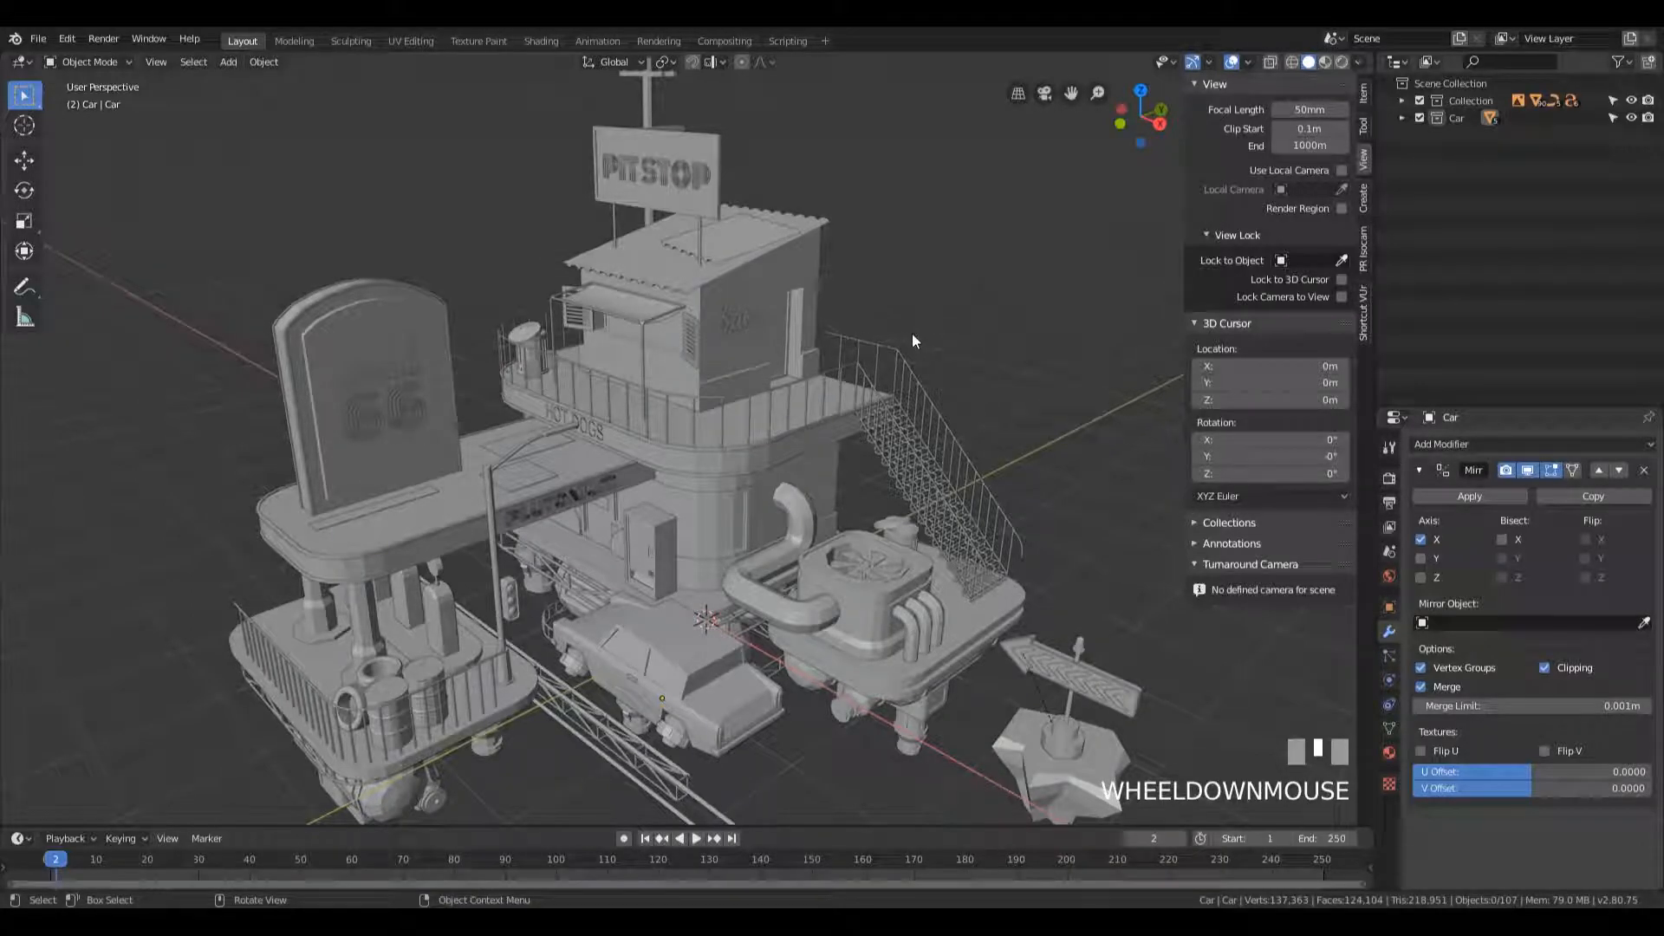
scroll(884, 308, down, 1)
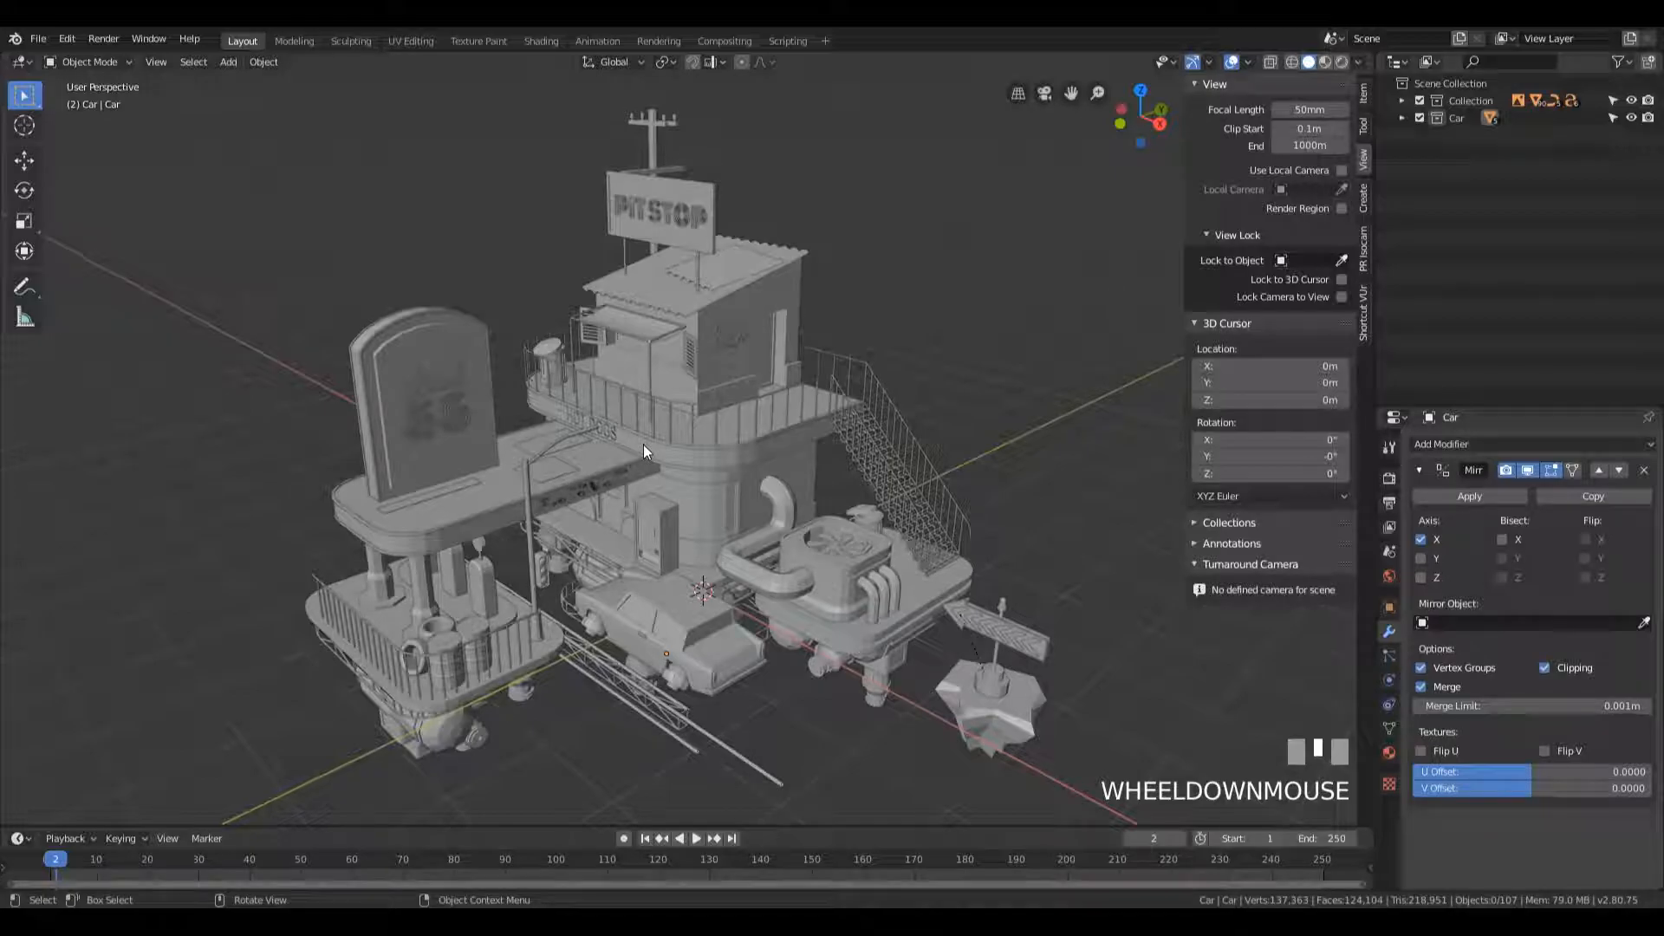
- Place the 3D cursor near the end of the utility pole's top crossarm, at about X -3.82, Y 2.22, Z 5.12 m
middle_drag(614, 143, 767, 449)
scroll(825, 317, up, 5)
scroll(767, 449, up, 2)
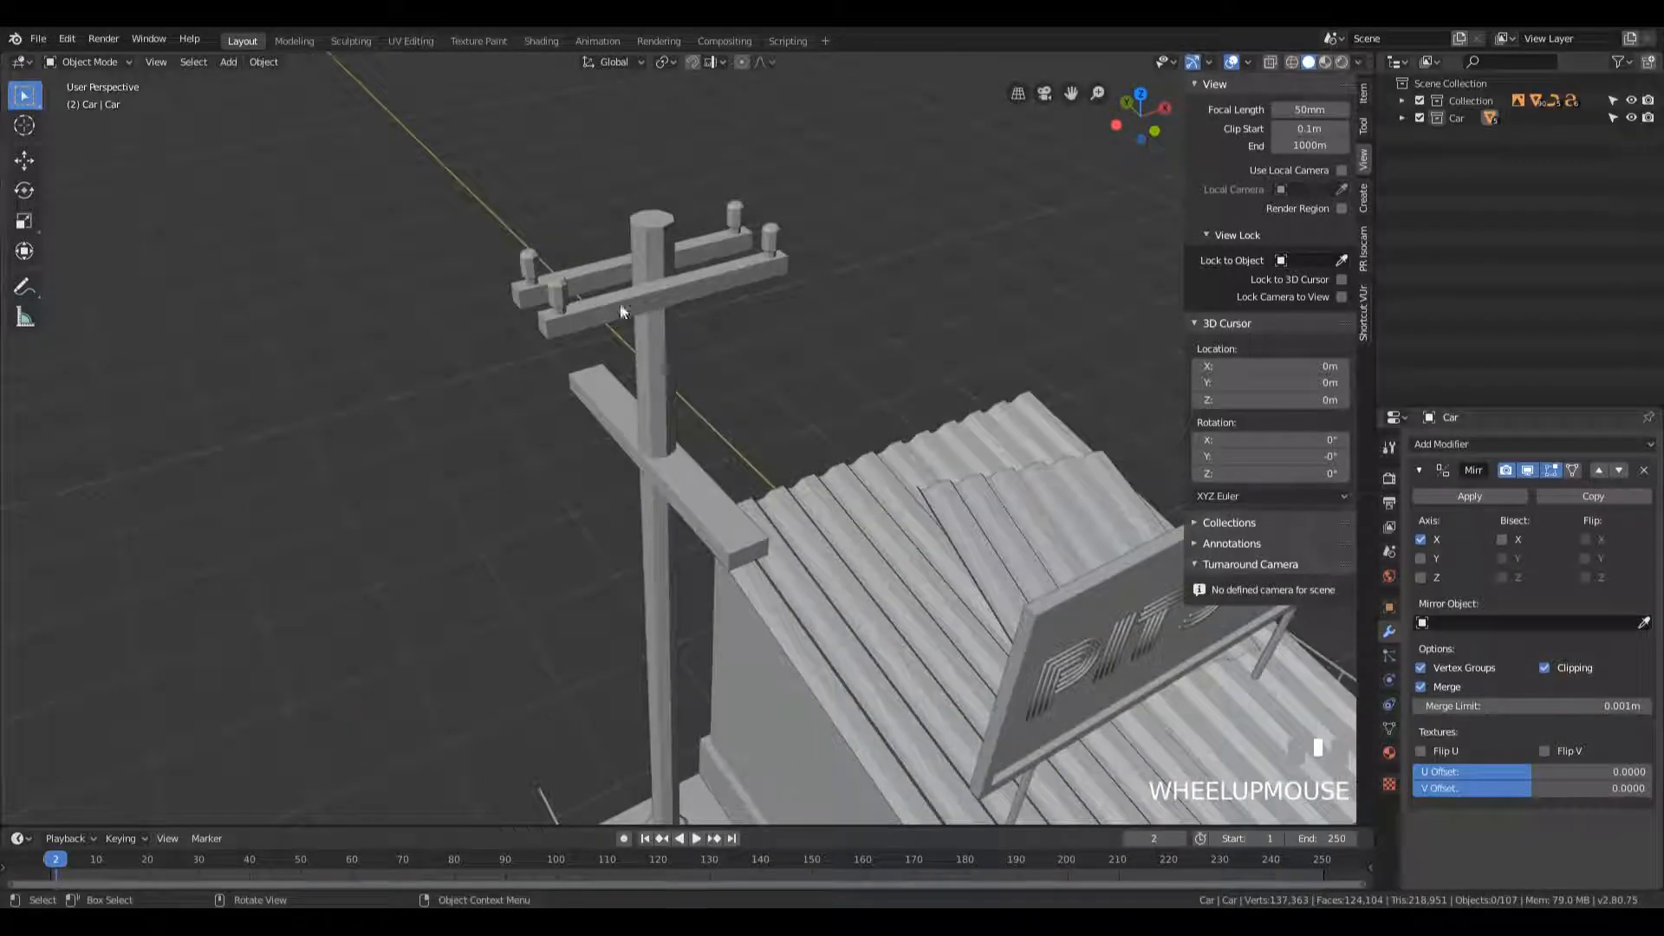
shift+right_click(564, 313)
middle_drag(699, 435, 635, 353)
scroll(901, 399, down, 4)
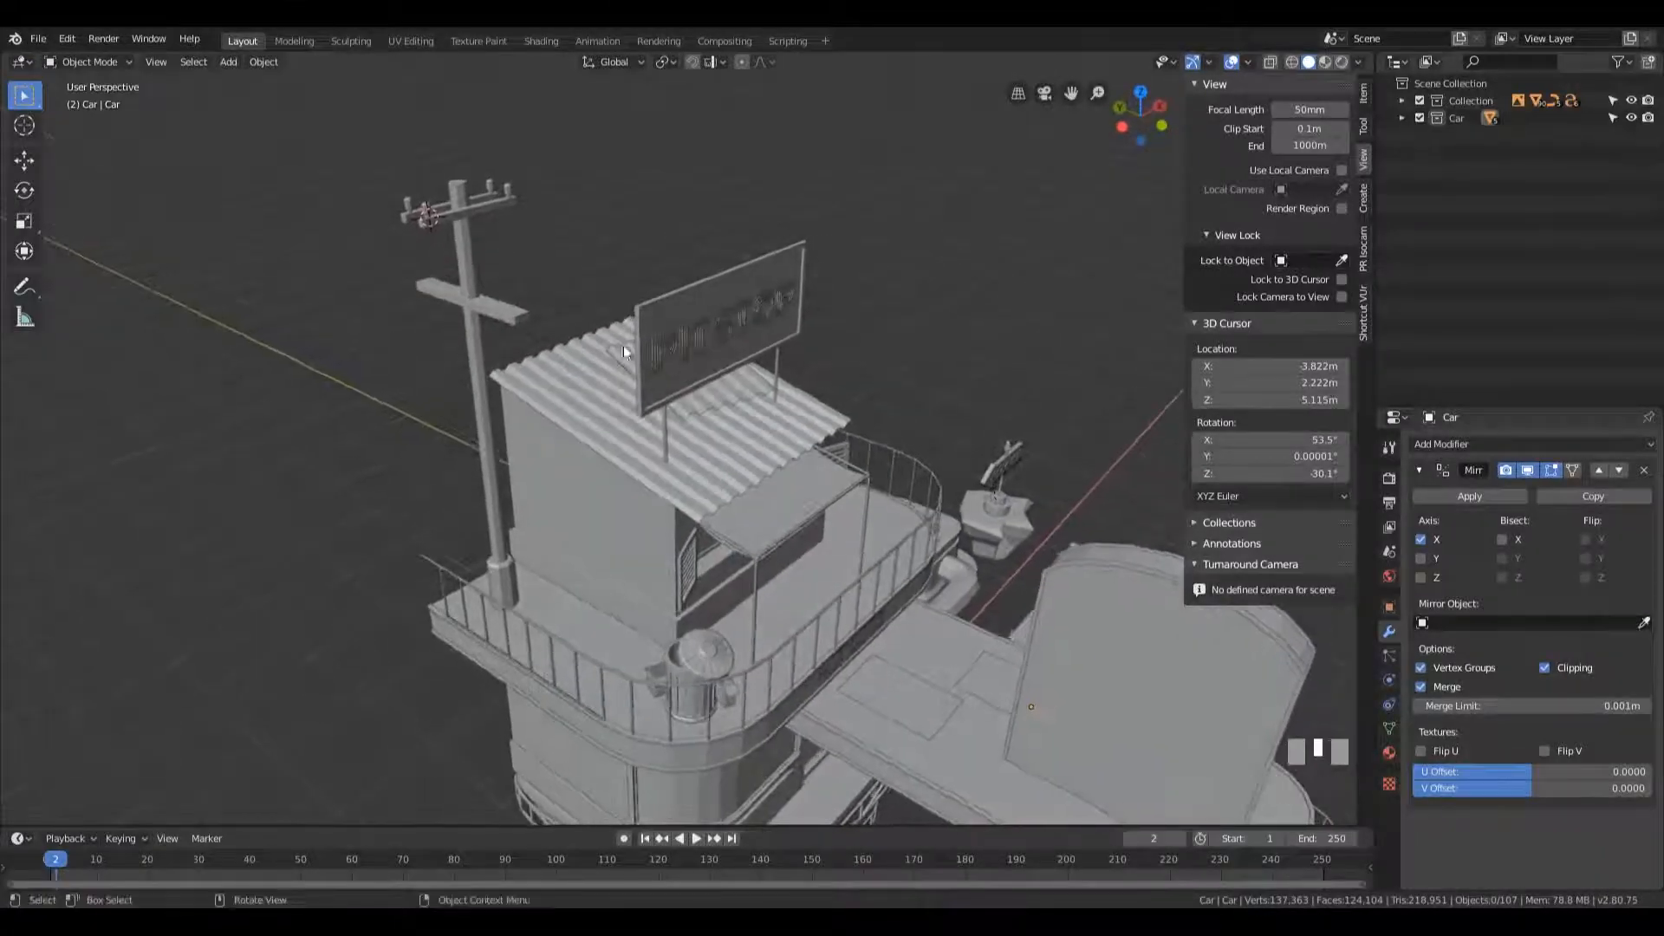
- Add a single vertex at the 3D cursor and extrude it straight down about 2.31 m in vertex select mode
shift+middle_drag(514, 284, 585, 310)
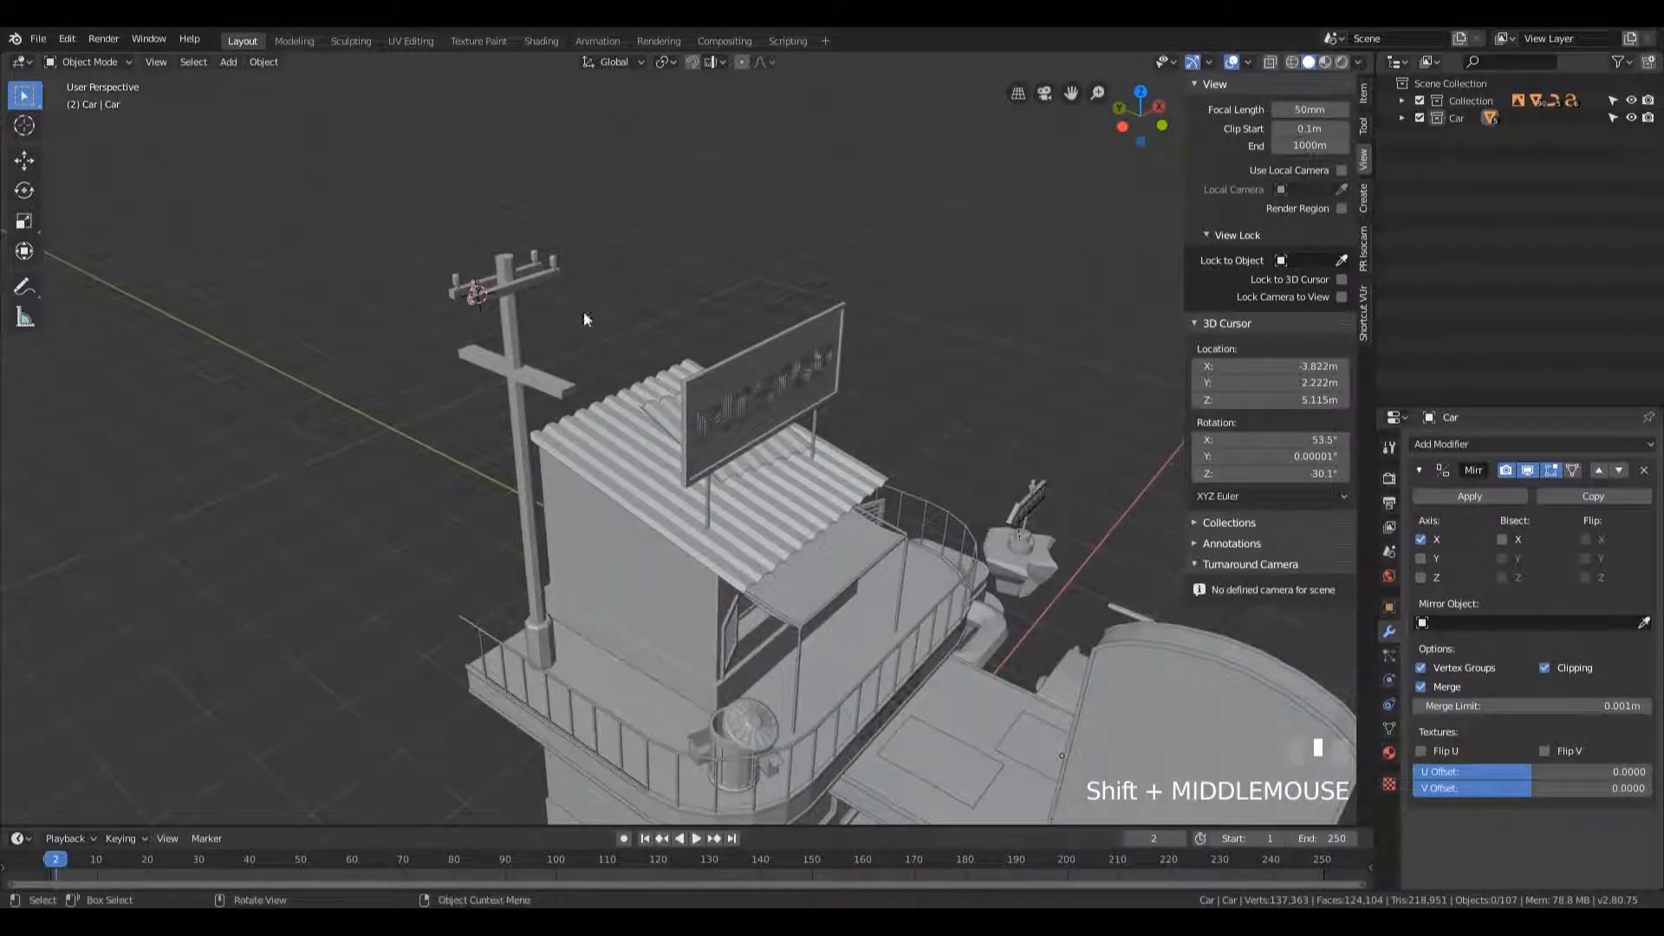
key(shift+a)
mouse_move(542, 455)
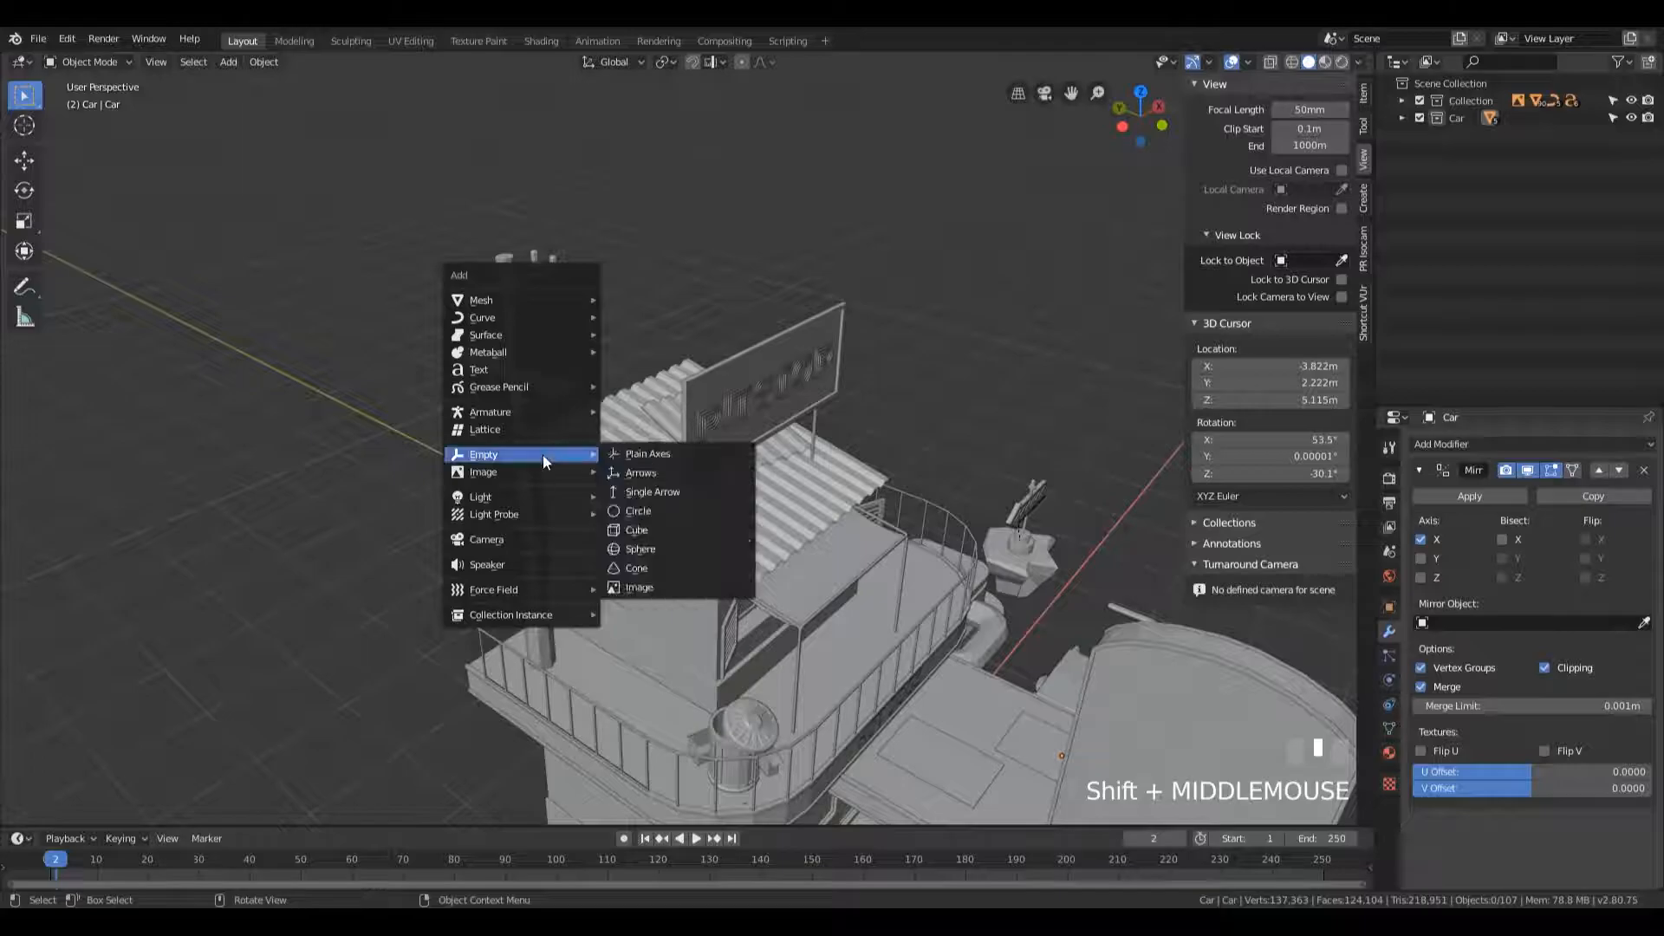
mouse_move(540, 301)
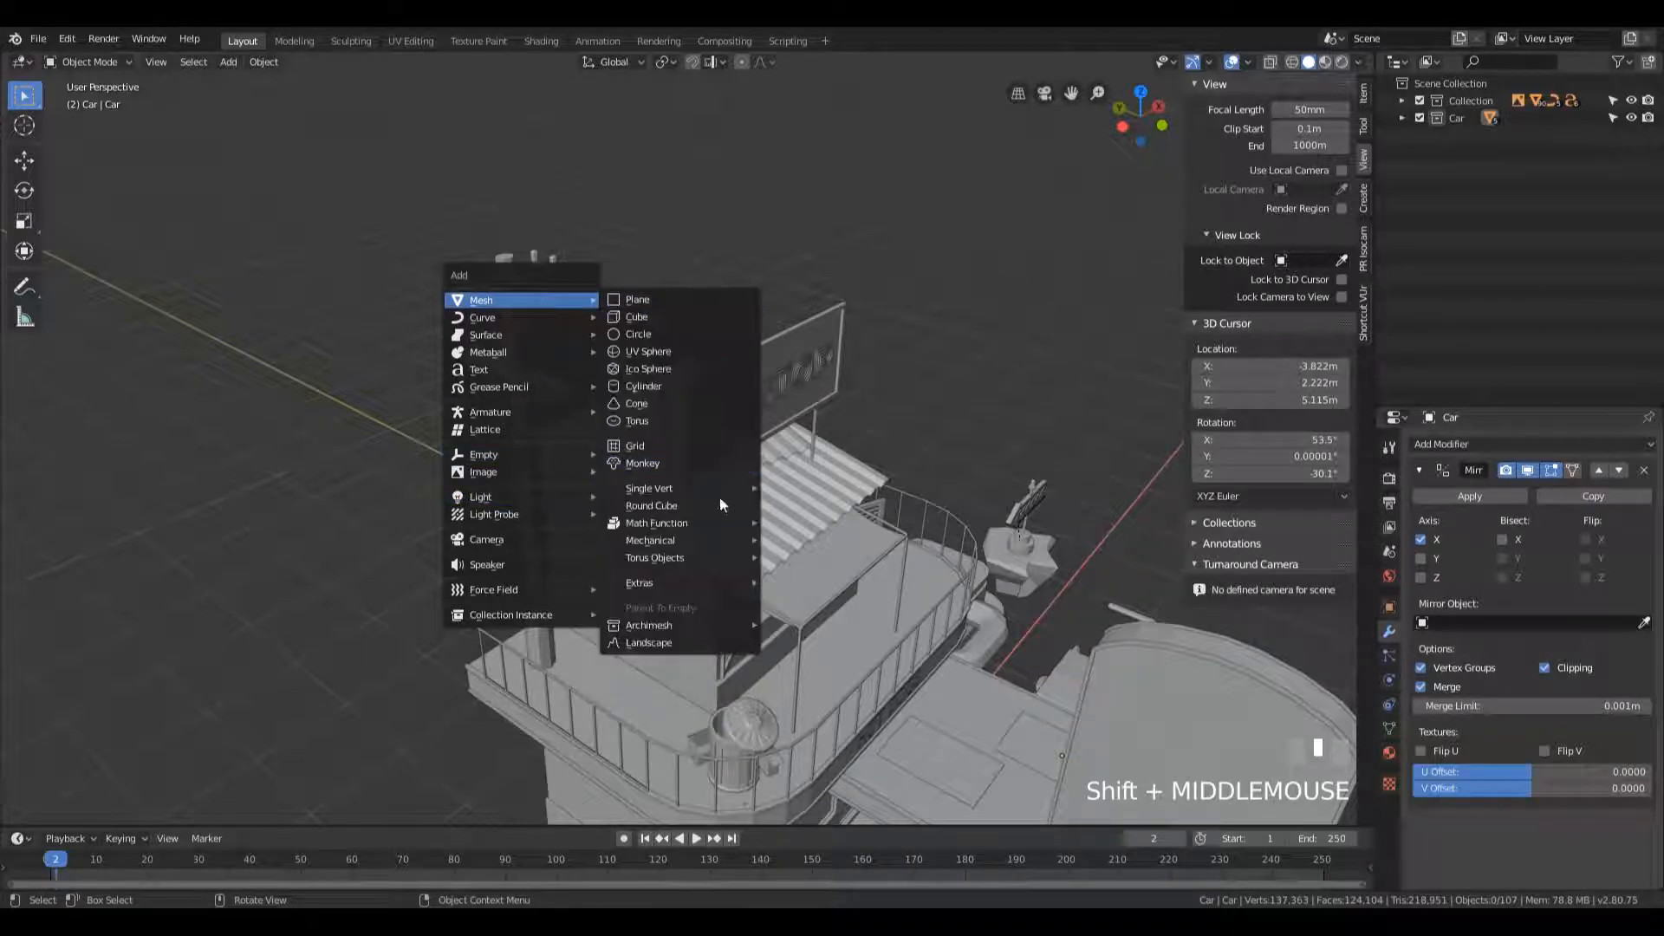
mouse_move(725, 488)
click(830, 488)
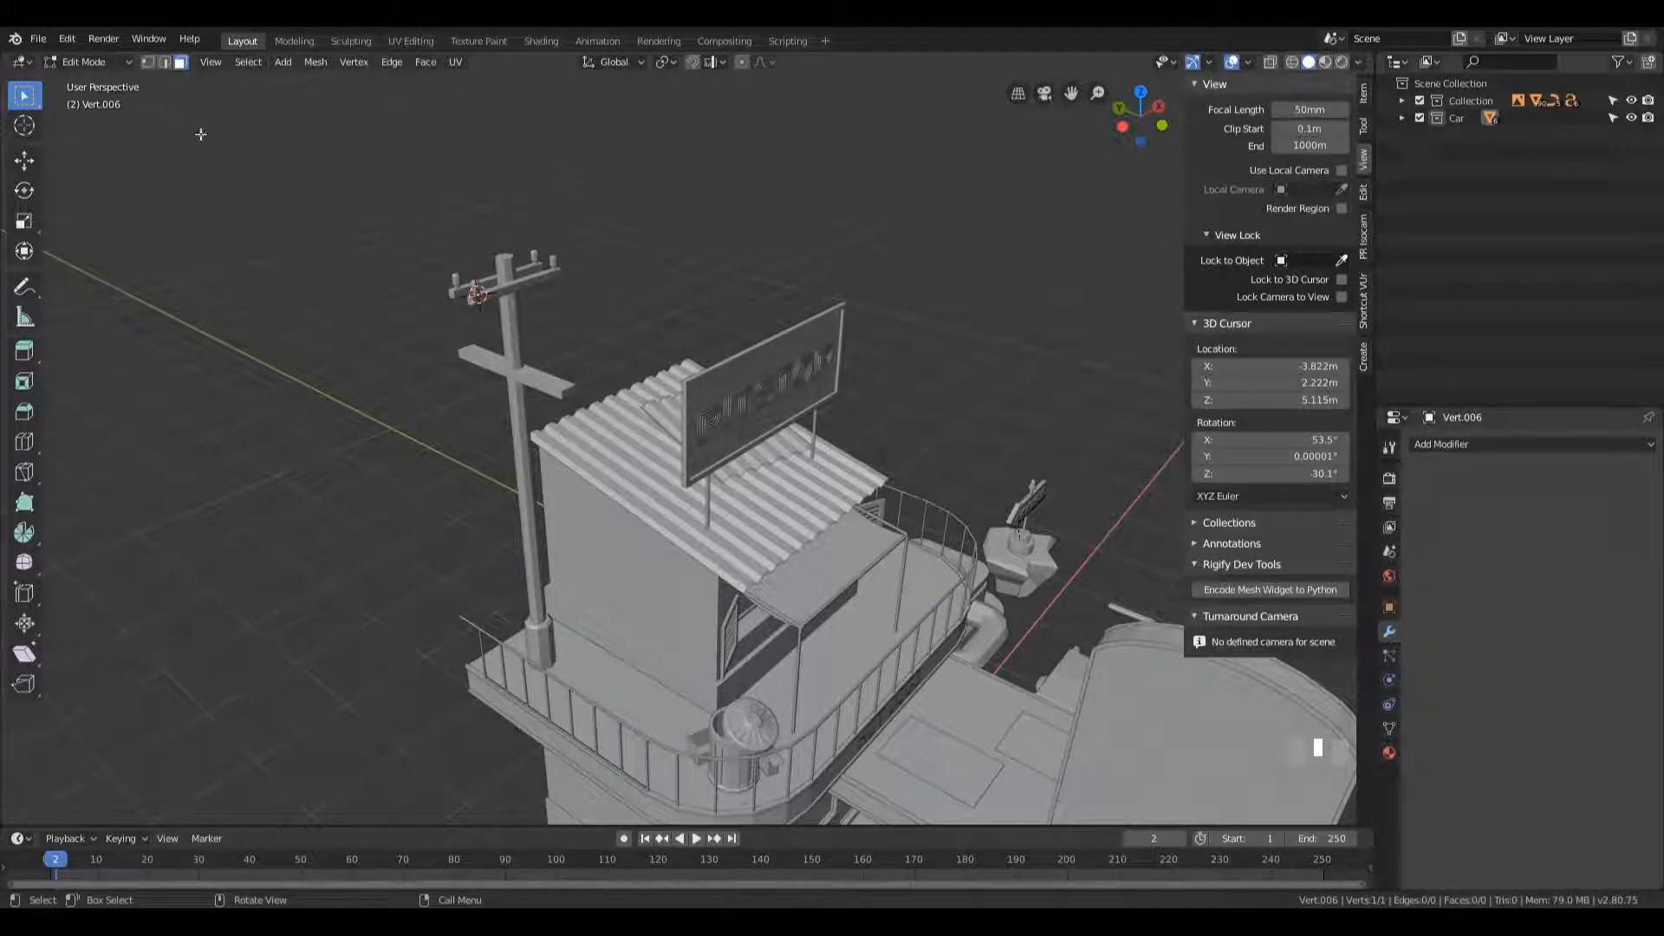
click(147, 61)
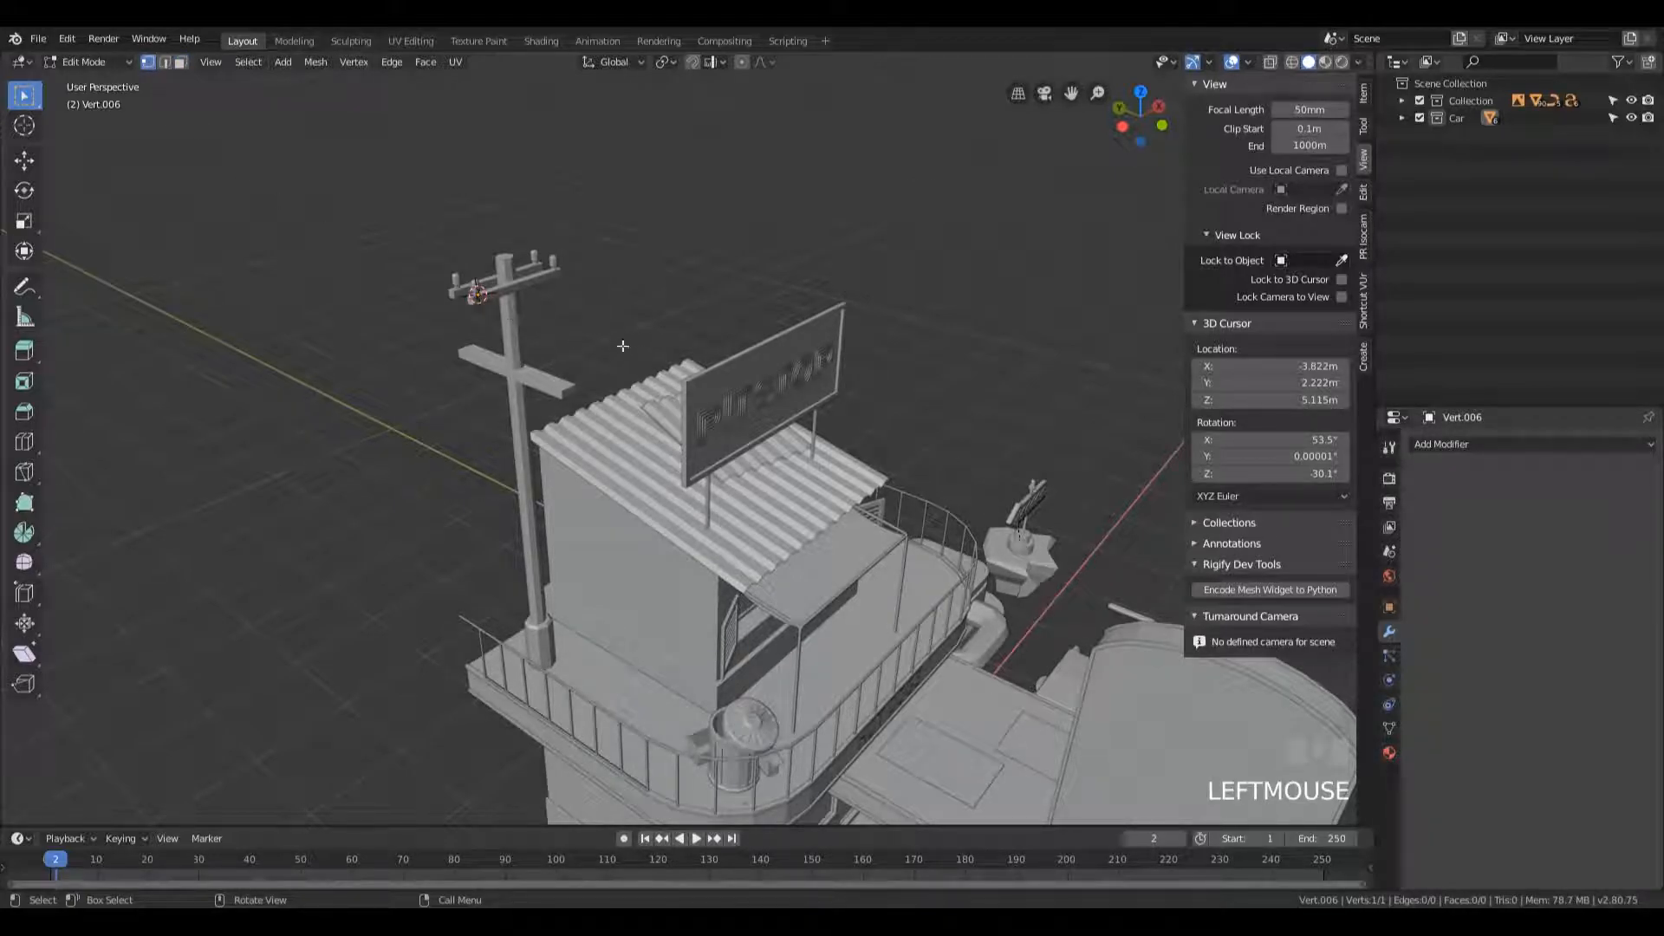
key(e)
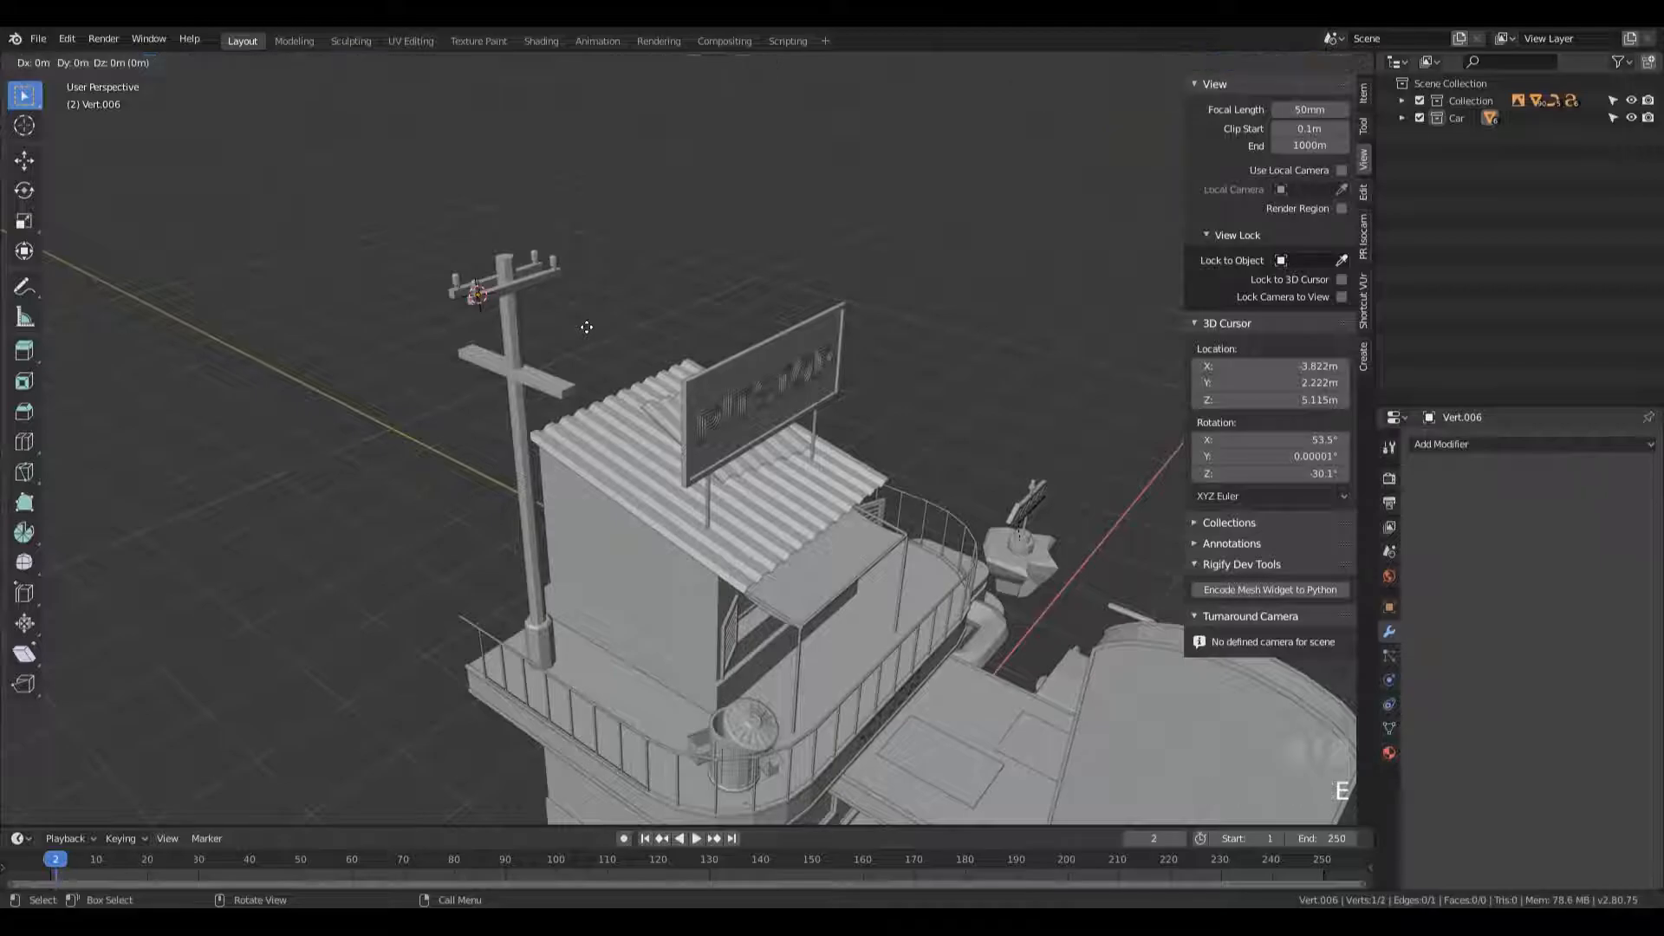
click(548, 626)
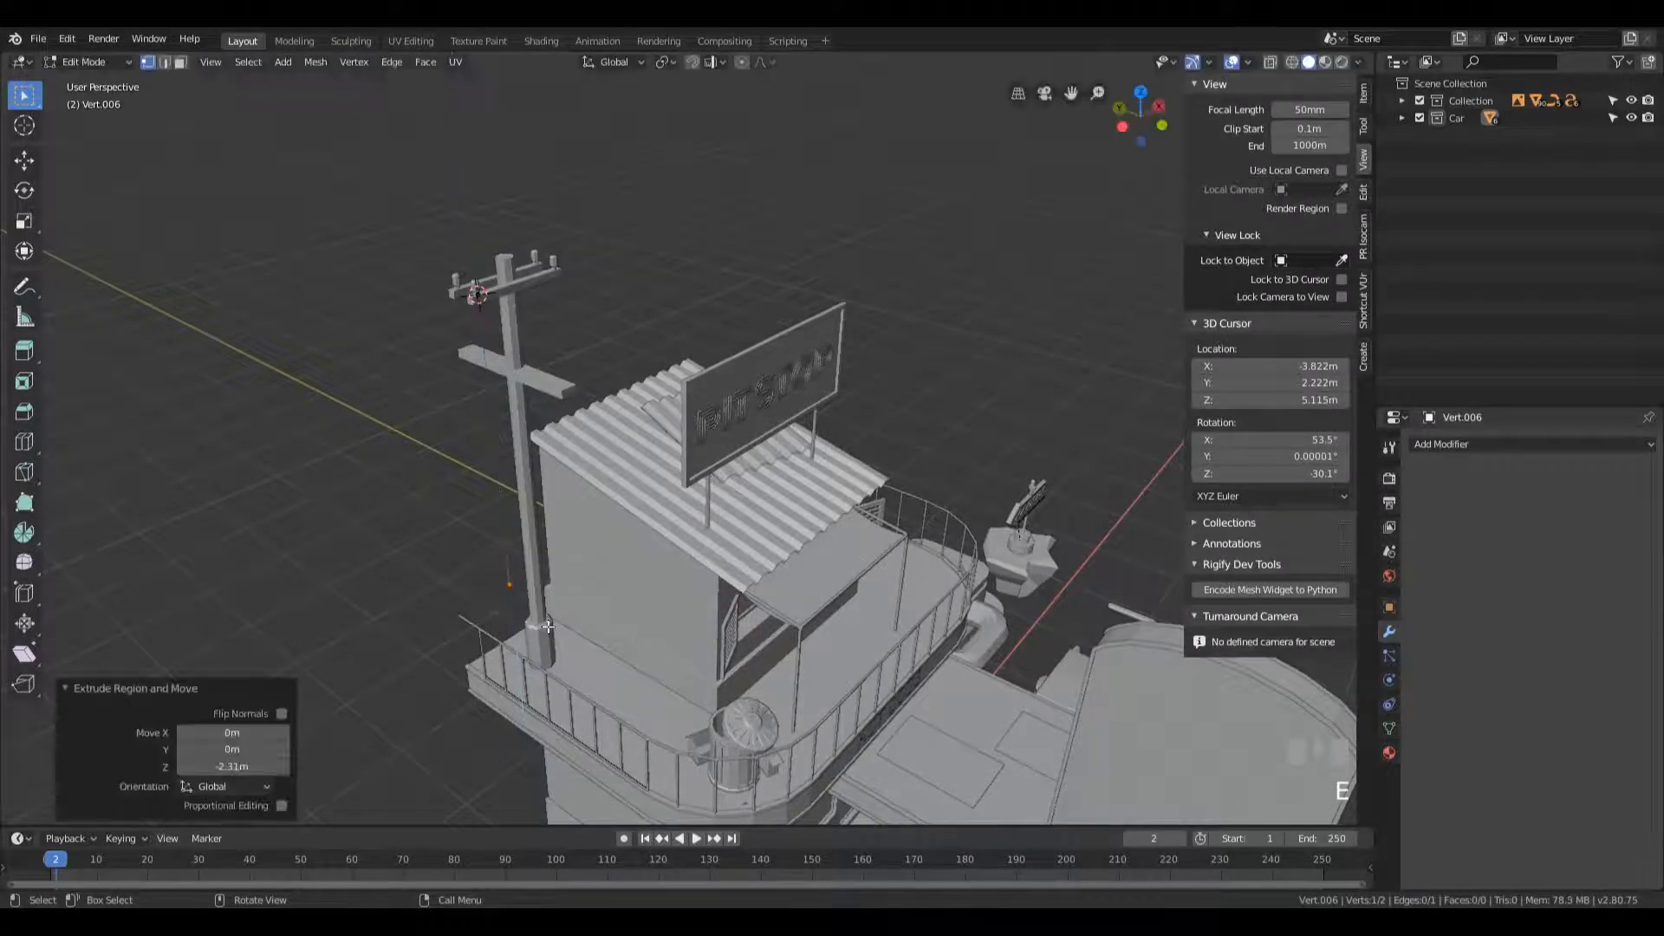
- Extrude the whole vertical edge in top view by about 0.84 m in X and -1.06 m in Y to form a panel
key(a)
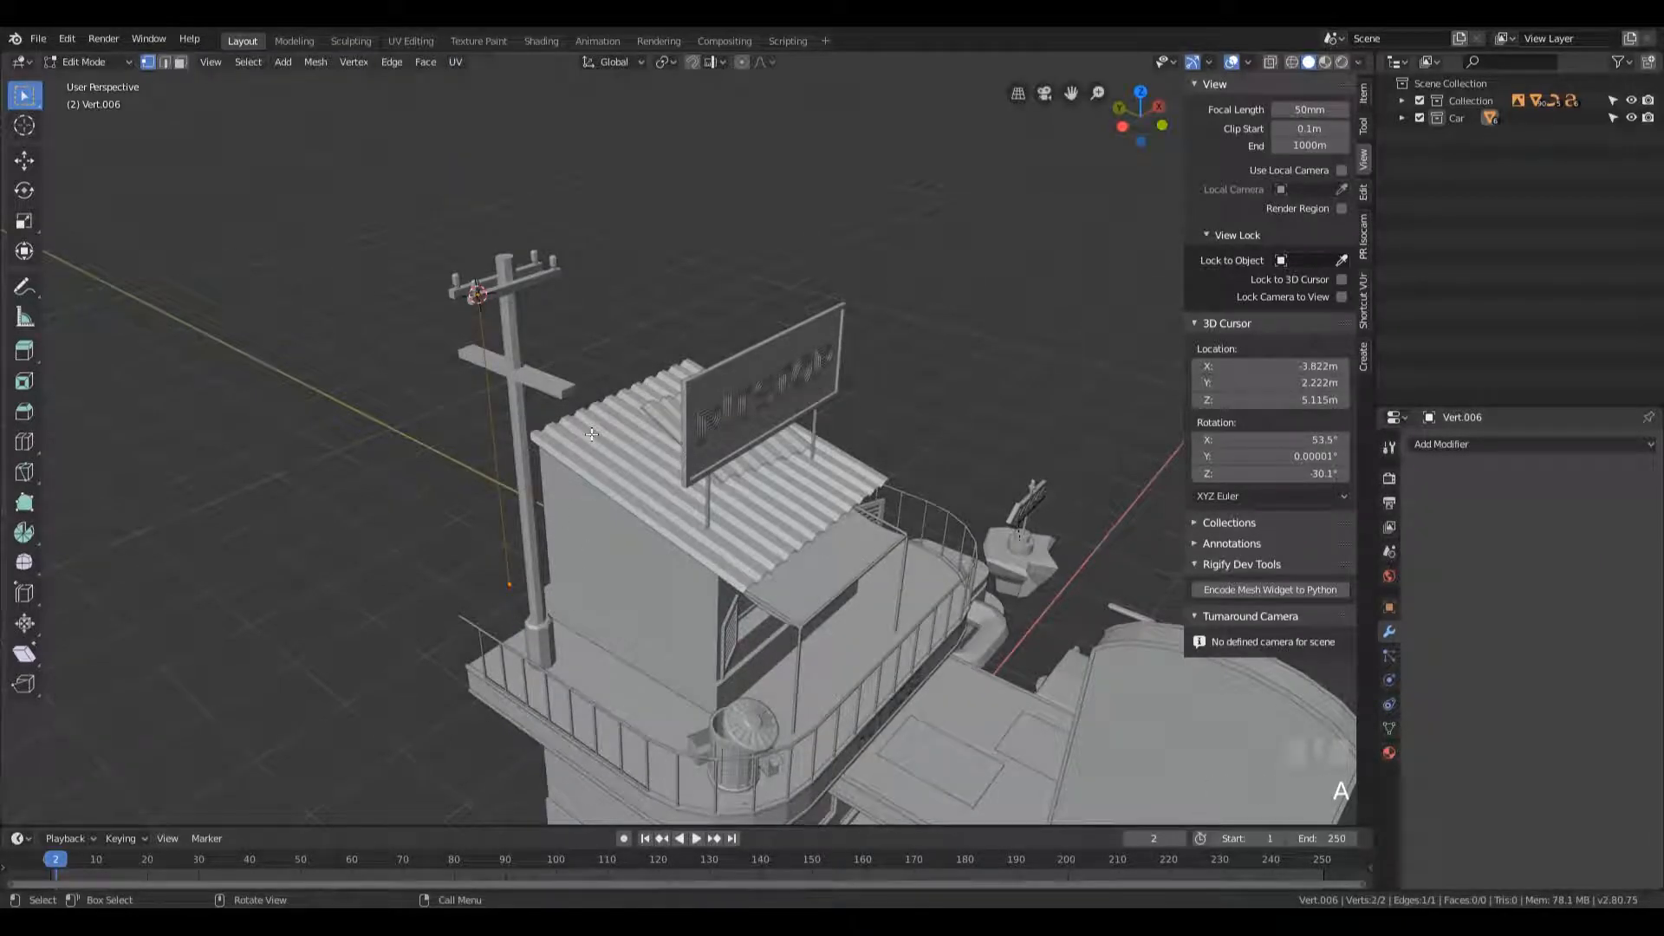
key(KP_7)
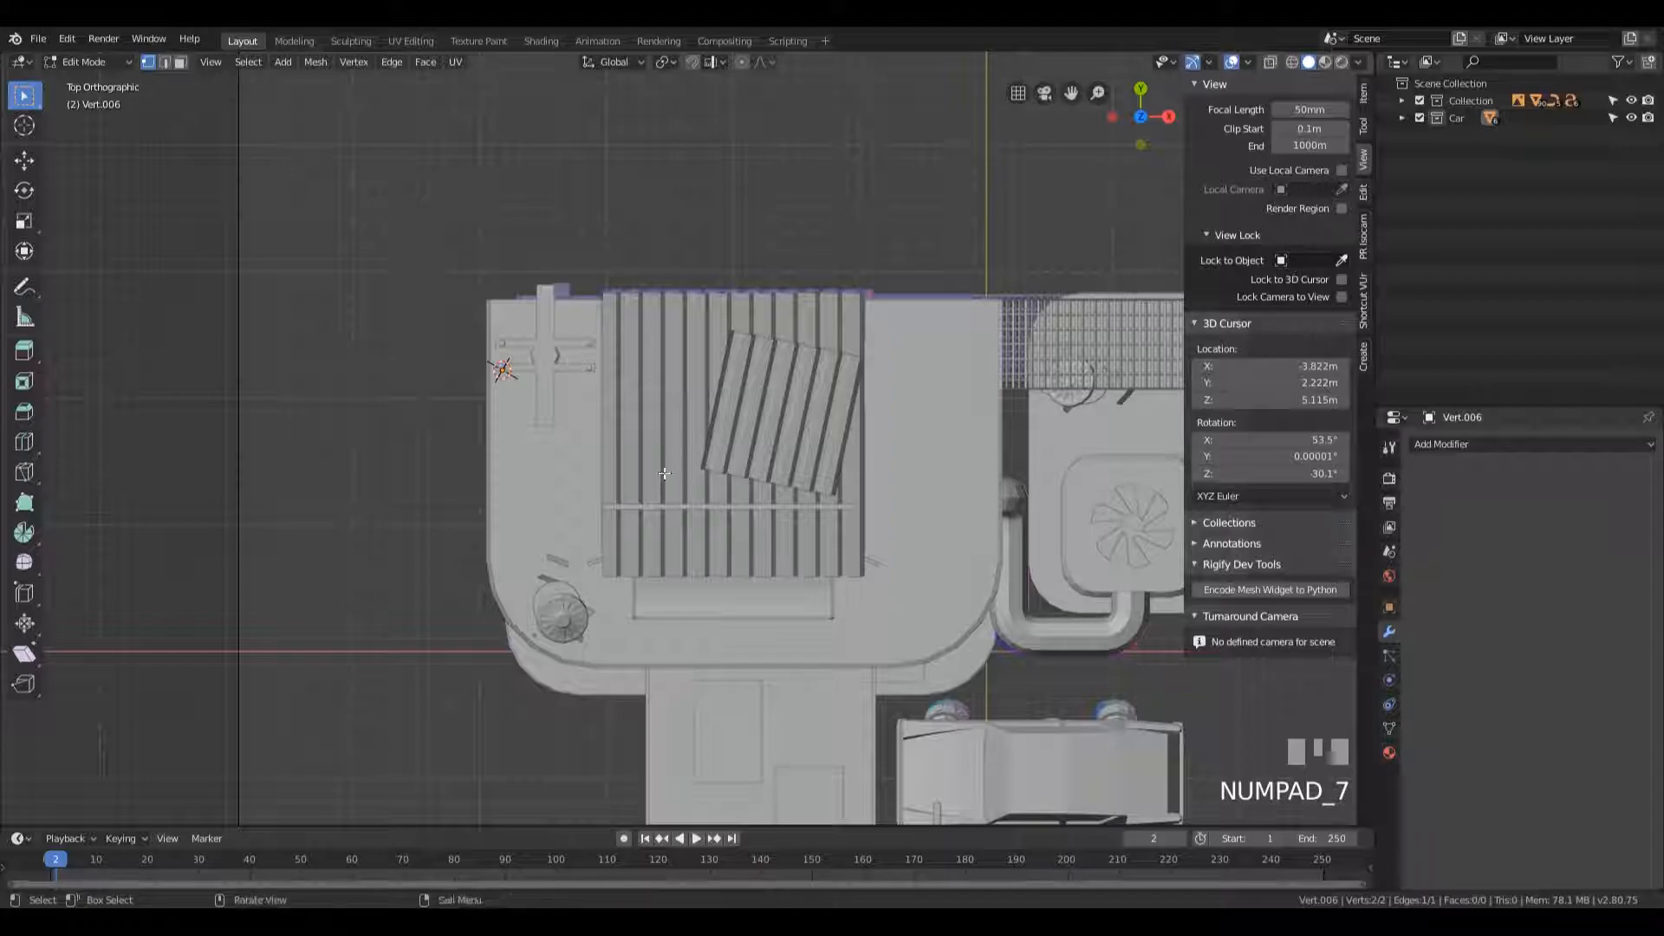
key(e)
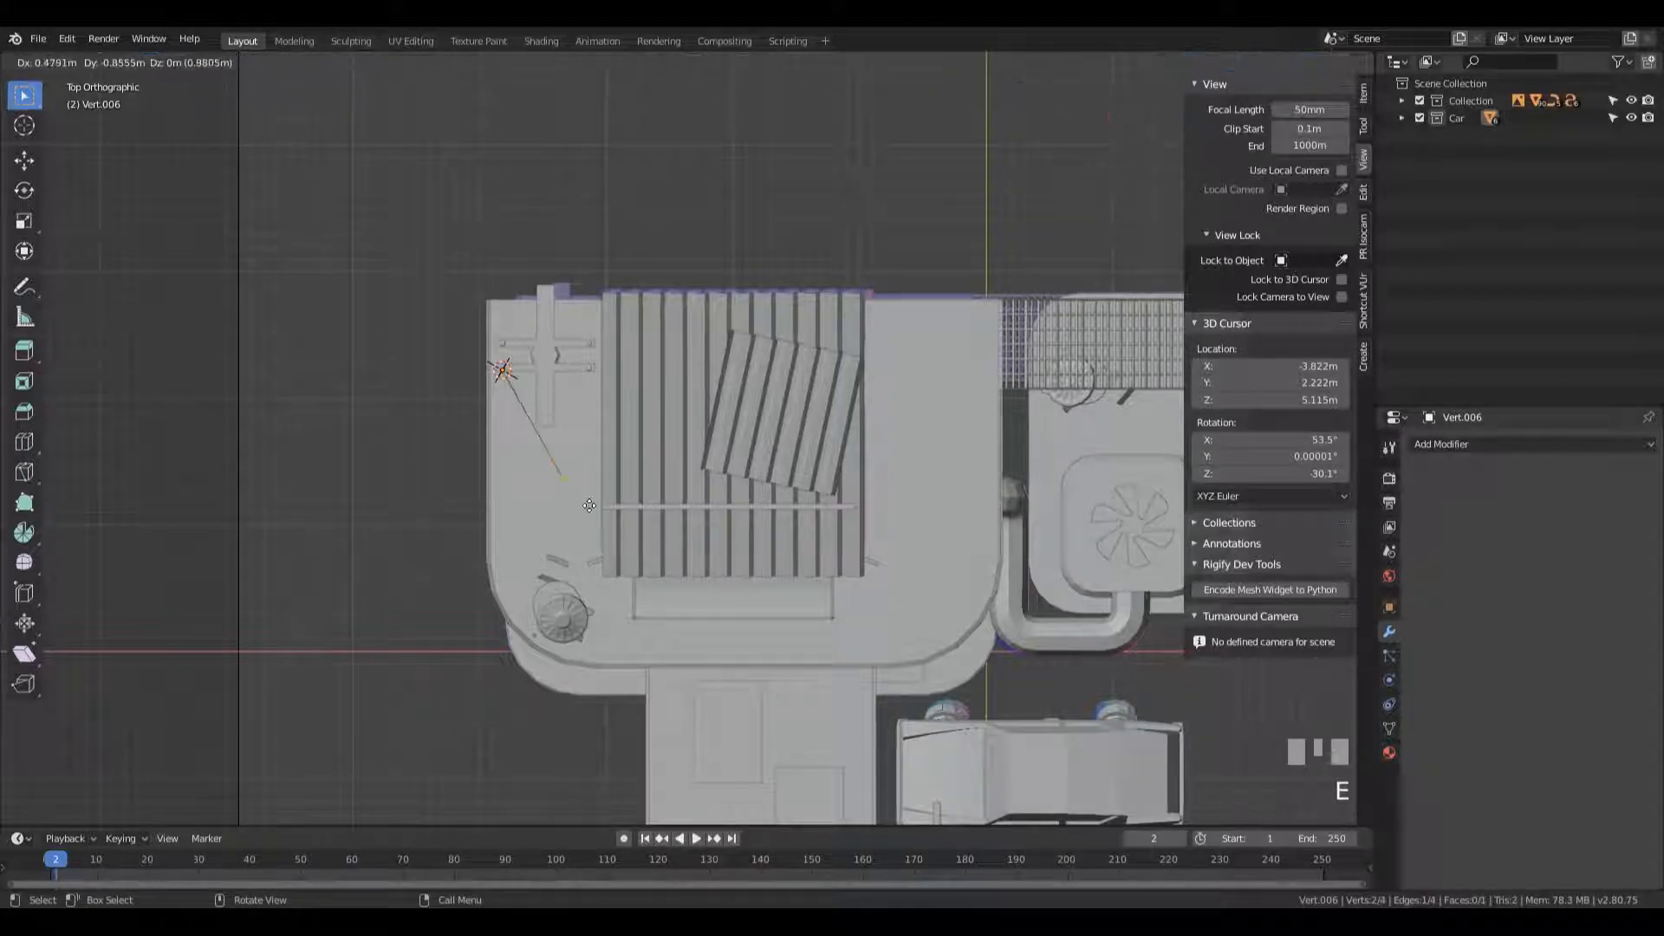
click(634, 532)
- Lower the panel's outer vertical edge by about 0.42 m along Z so the panel slopes away from the pole
middle_drag(635, 531, 810, 333)
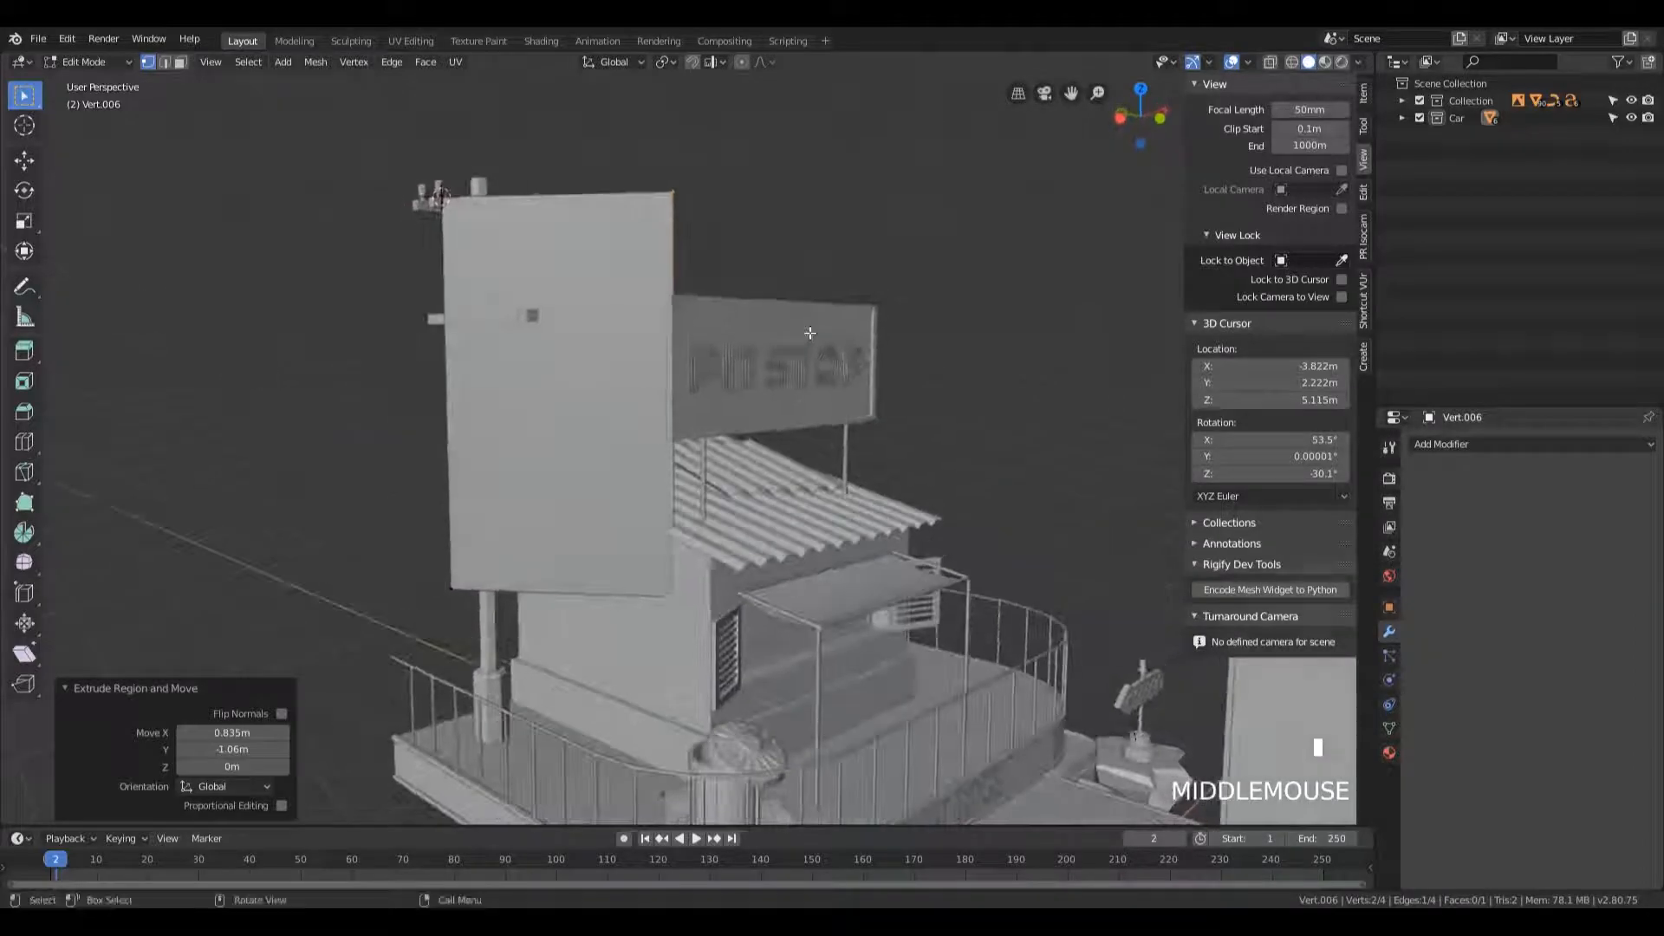
key(g)
key(z)
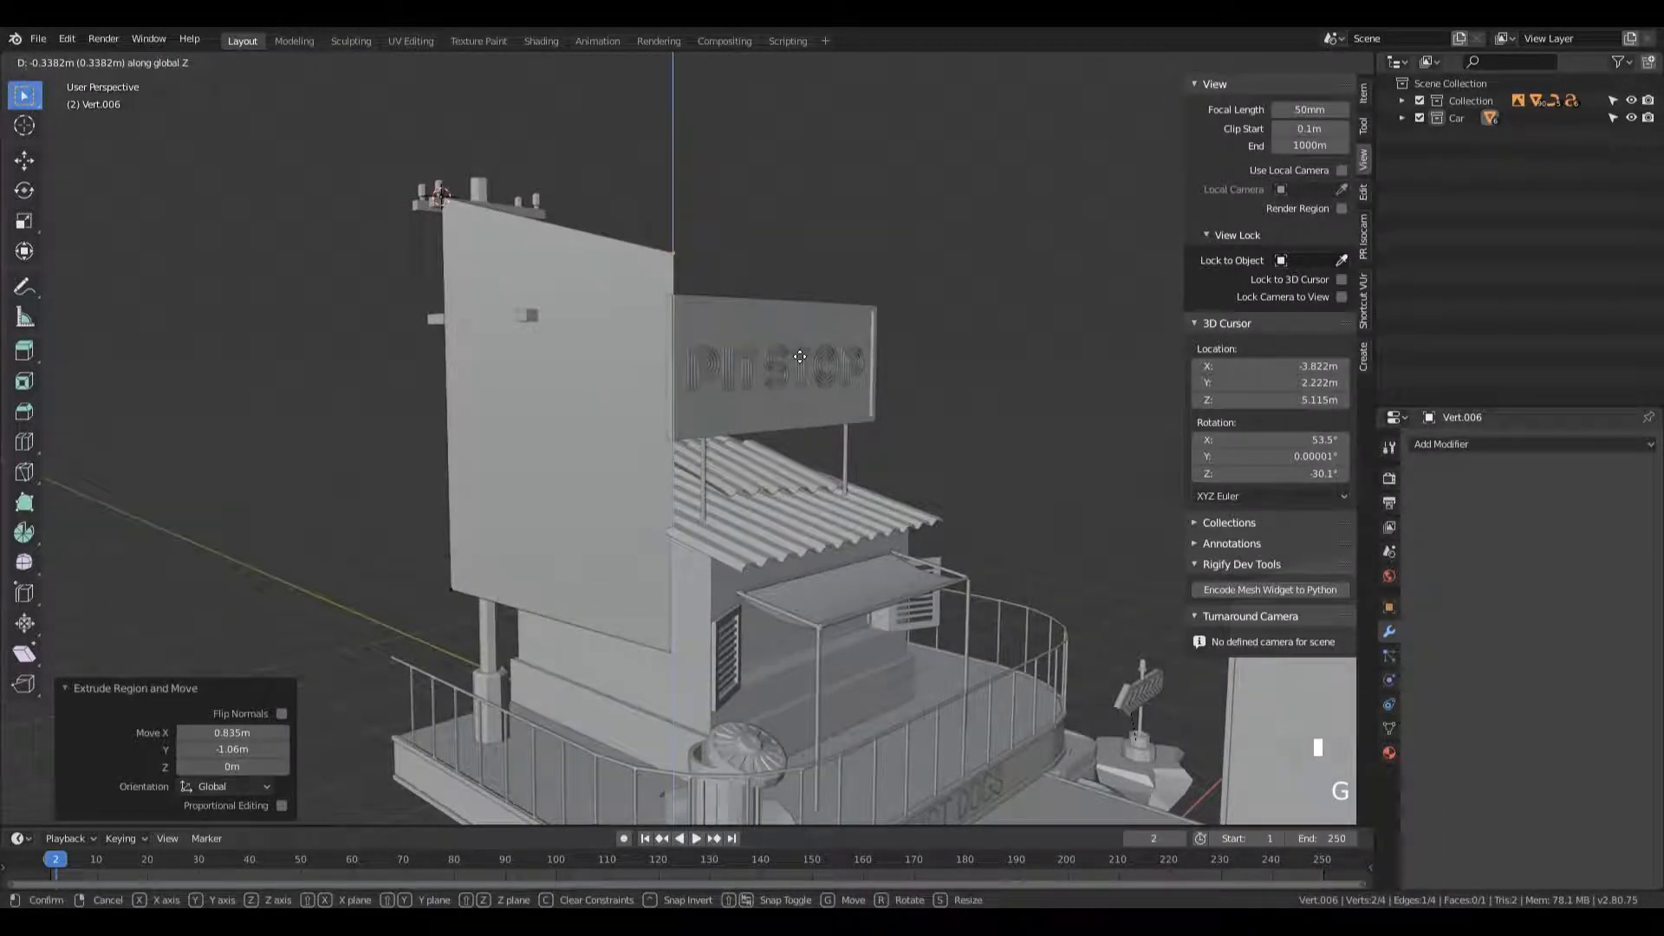
click(804, 355)
middle_drag(804, 355, 452, 348)
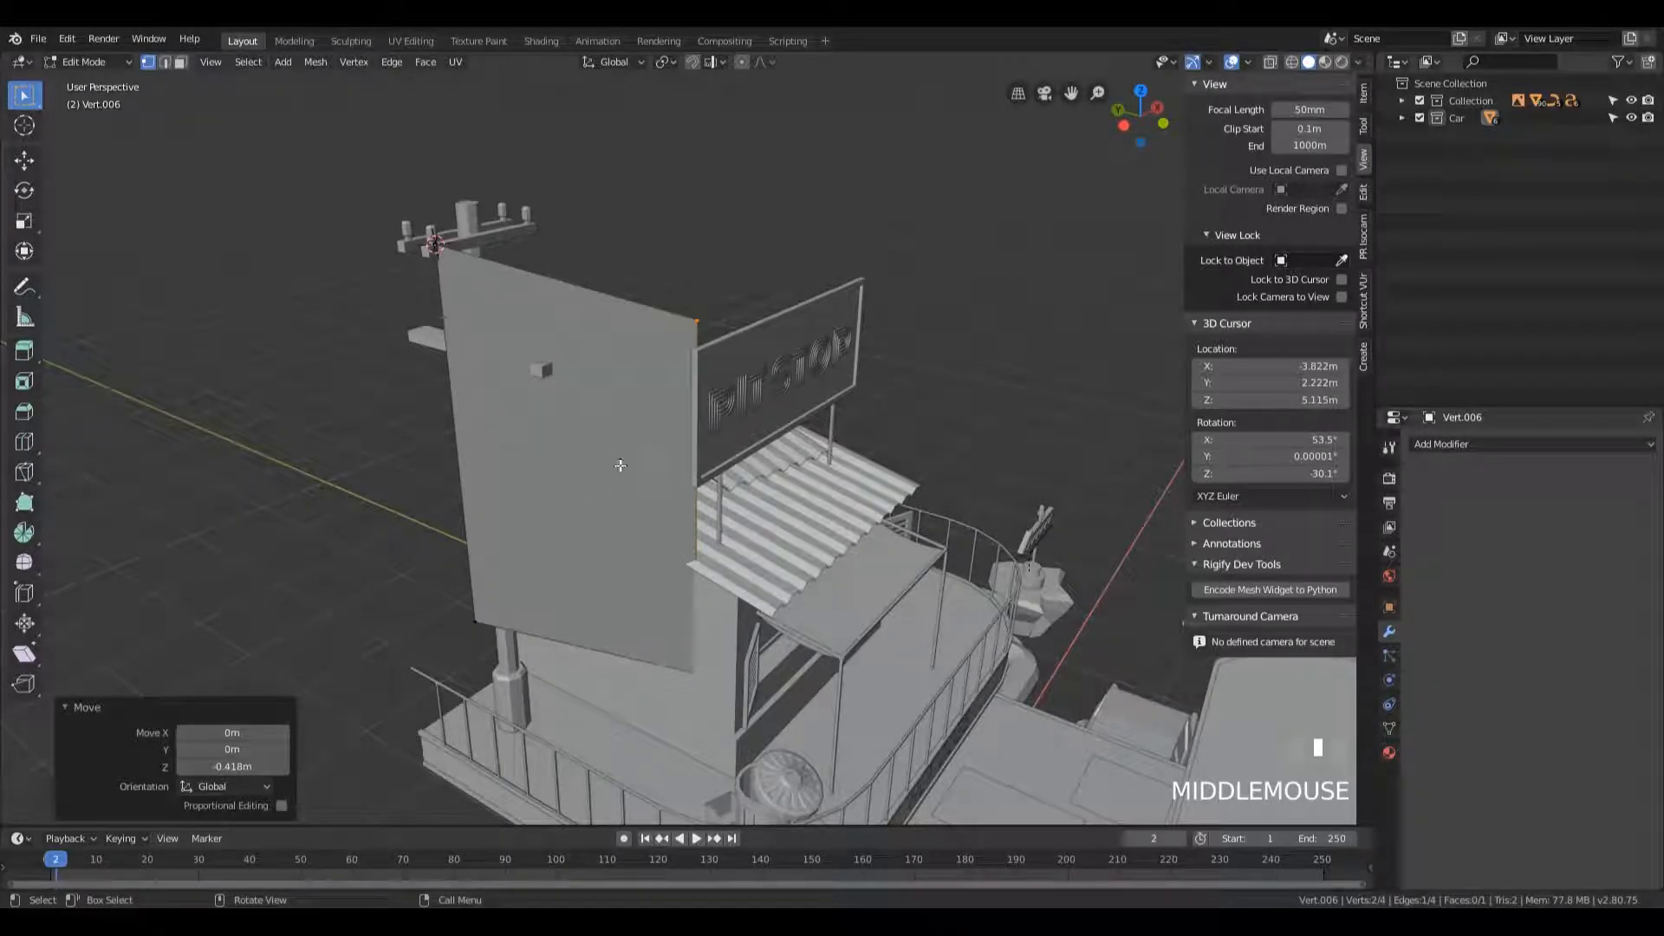
middle_drag(614, 437, 687, 401)
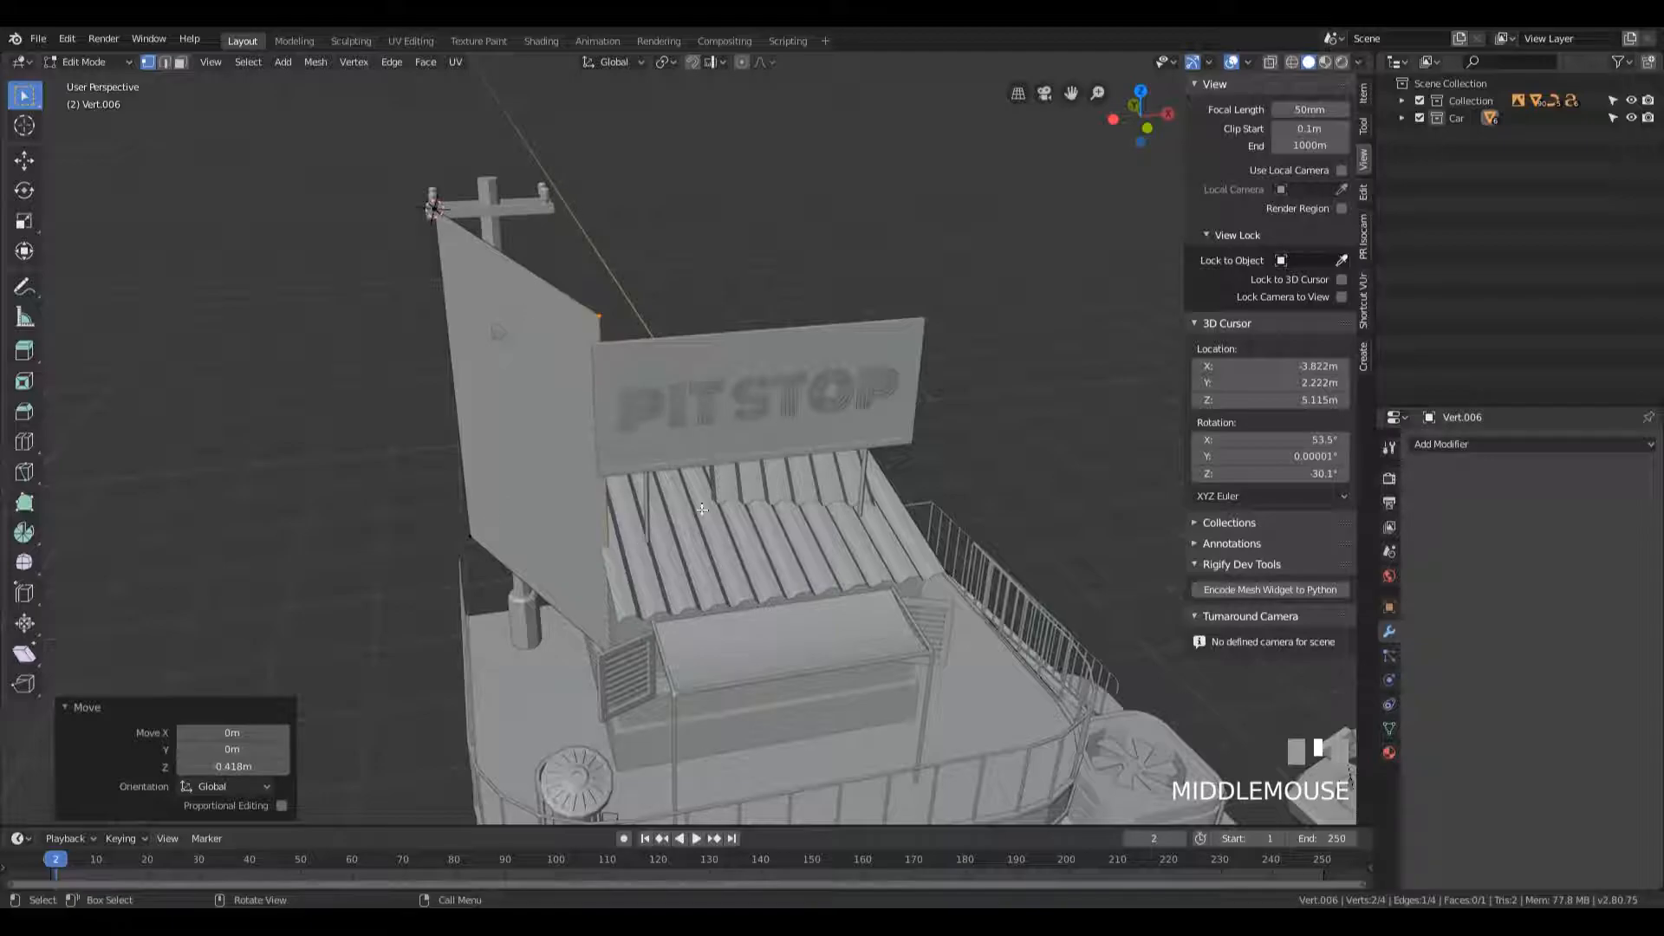
- Leave mesh editing, add a blank Grease Pencil object at the 3D cursor and switch it to Draw mode
key(Tab)
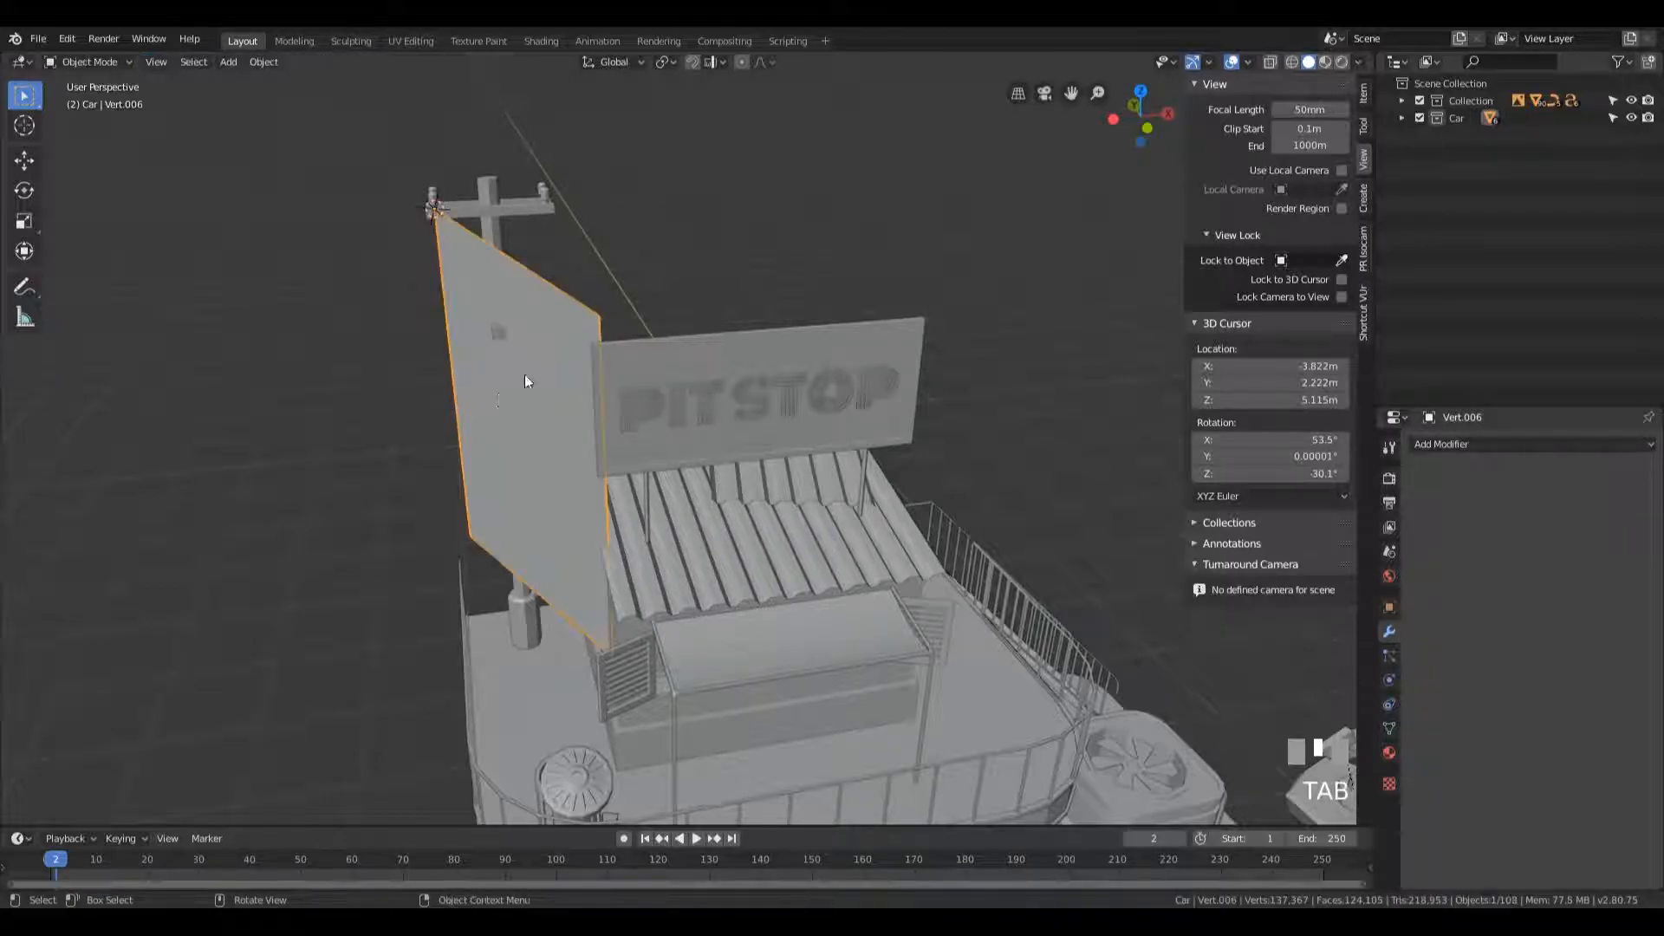
key(shift+a)
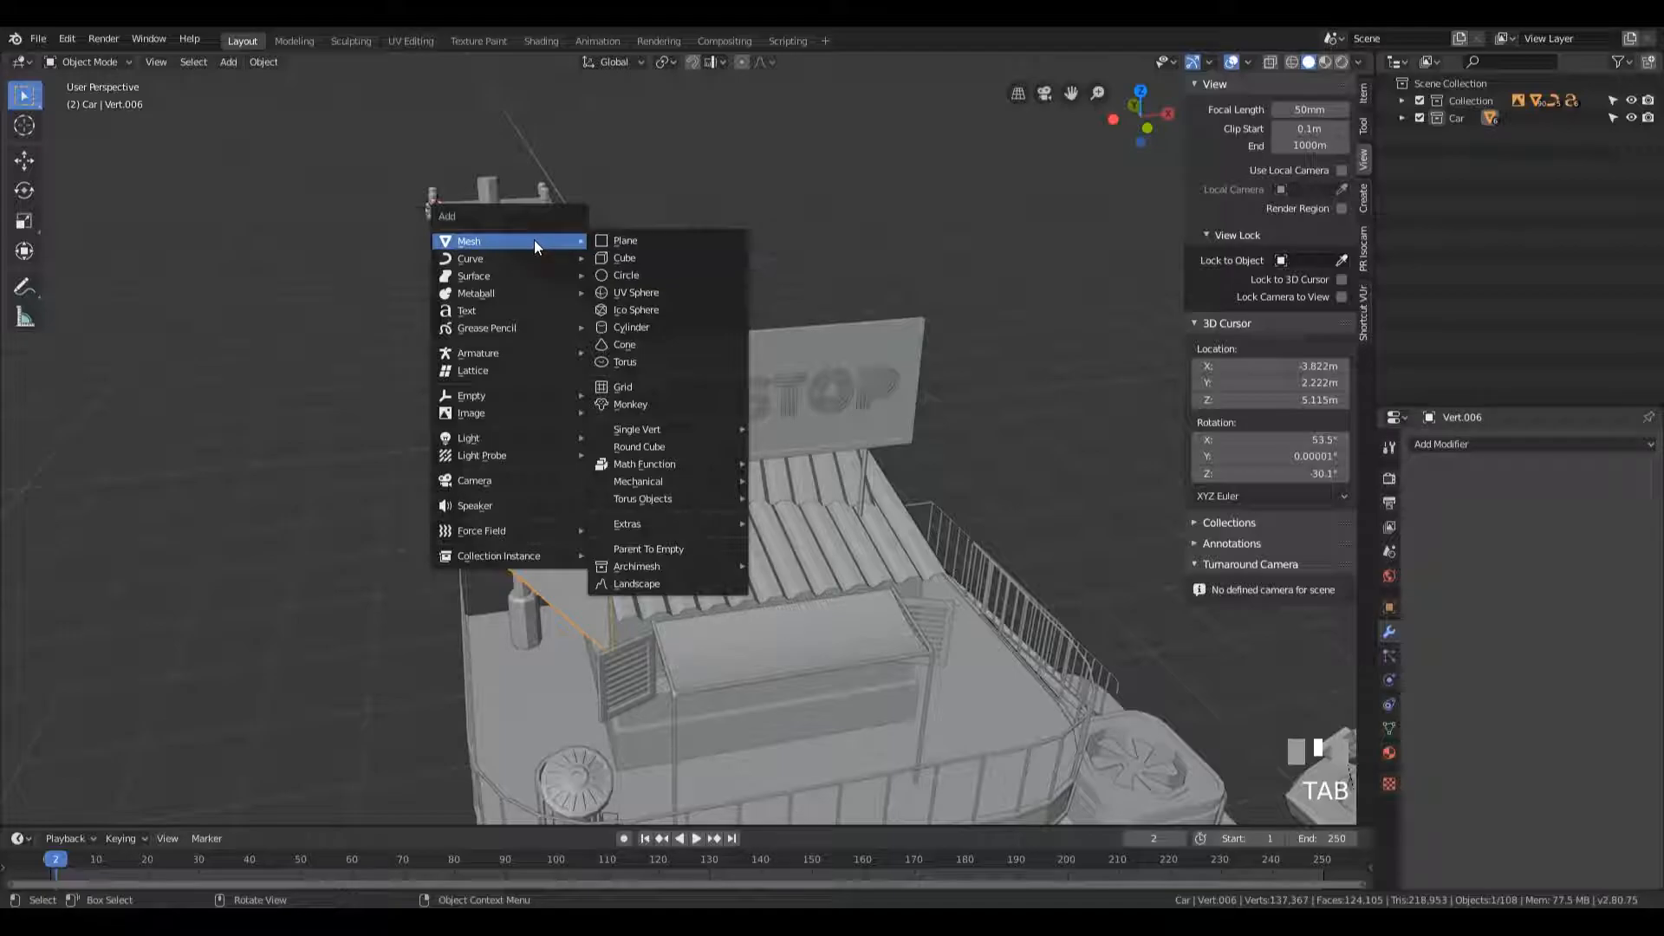
mouse_move(480, 330)
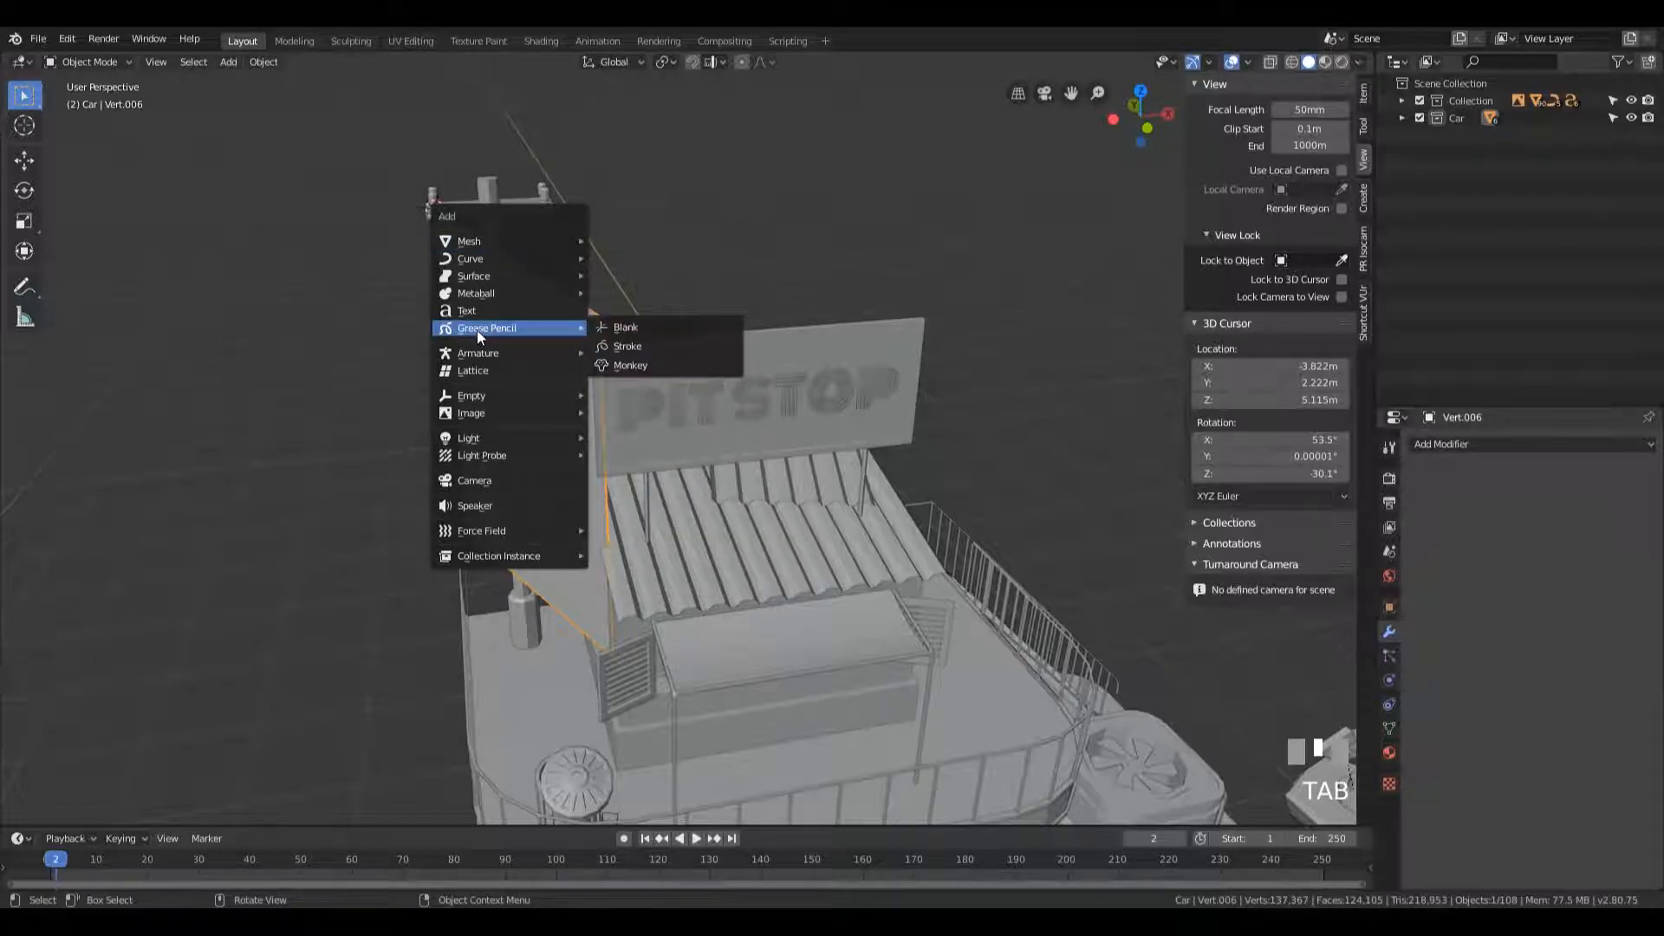
click(668, 328)
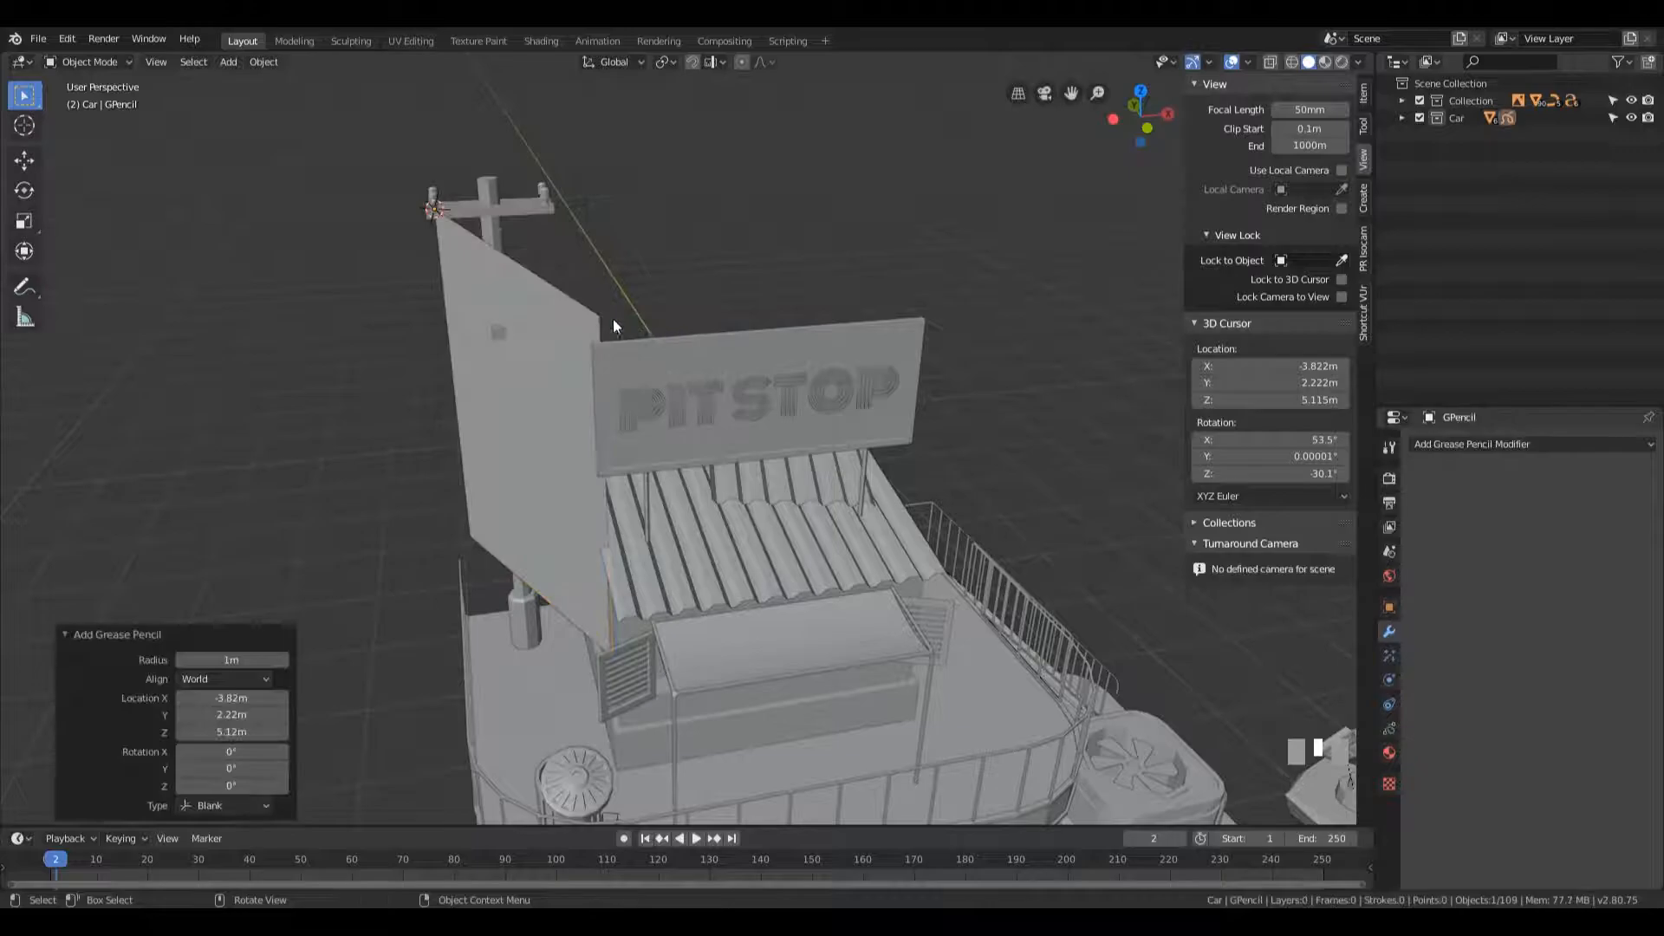
middle_drag(531, 281, 591, 274)
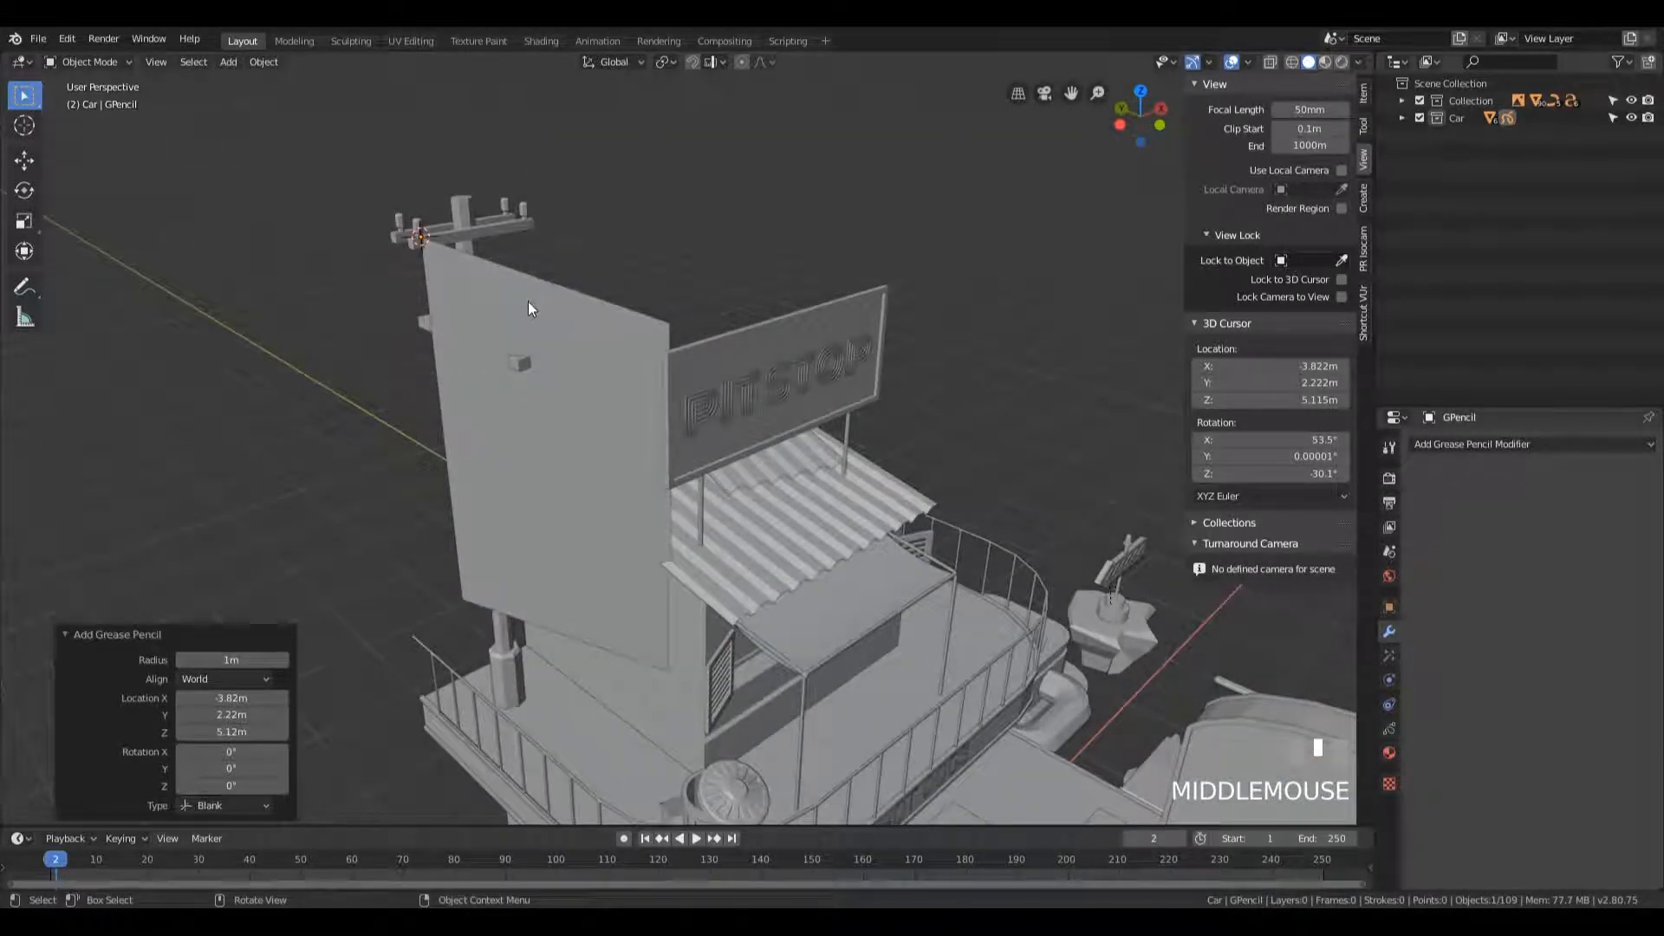
key(Tab)
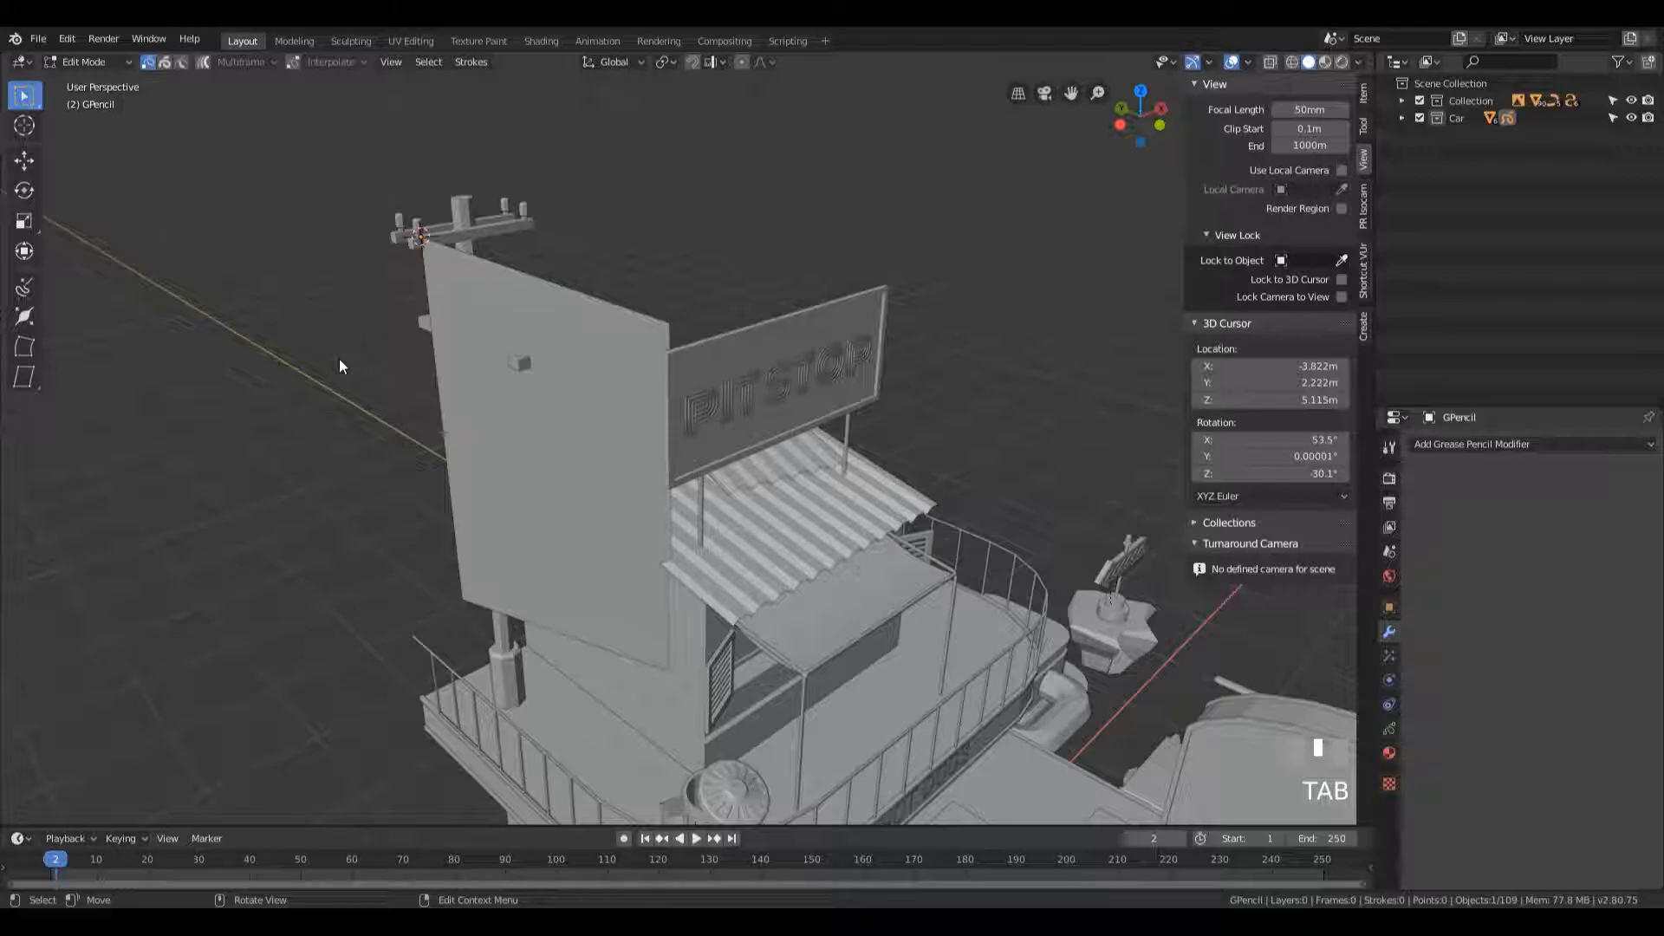
click(86, 60)
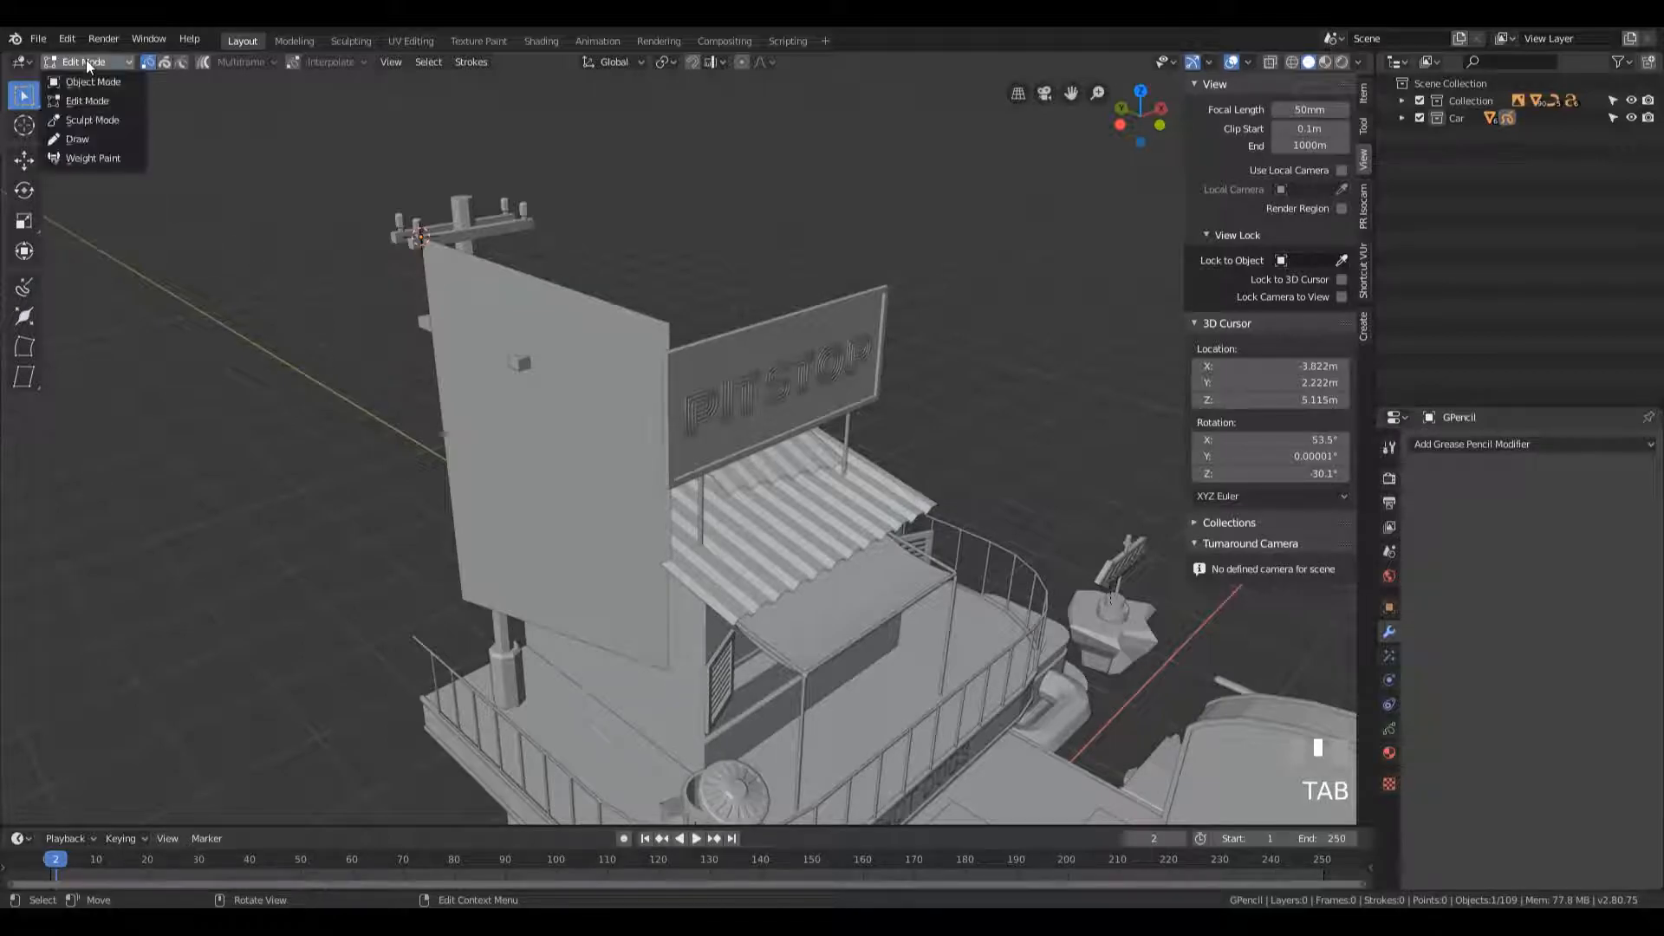
click(87, 137)
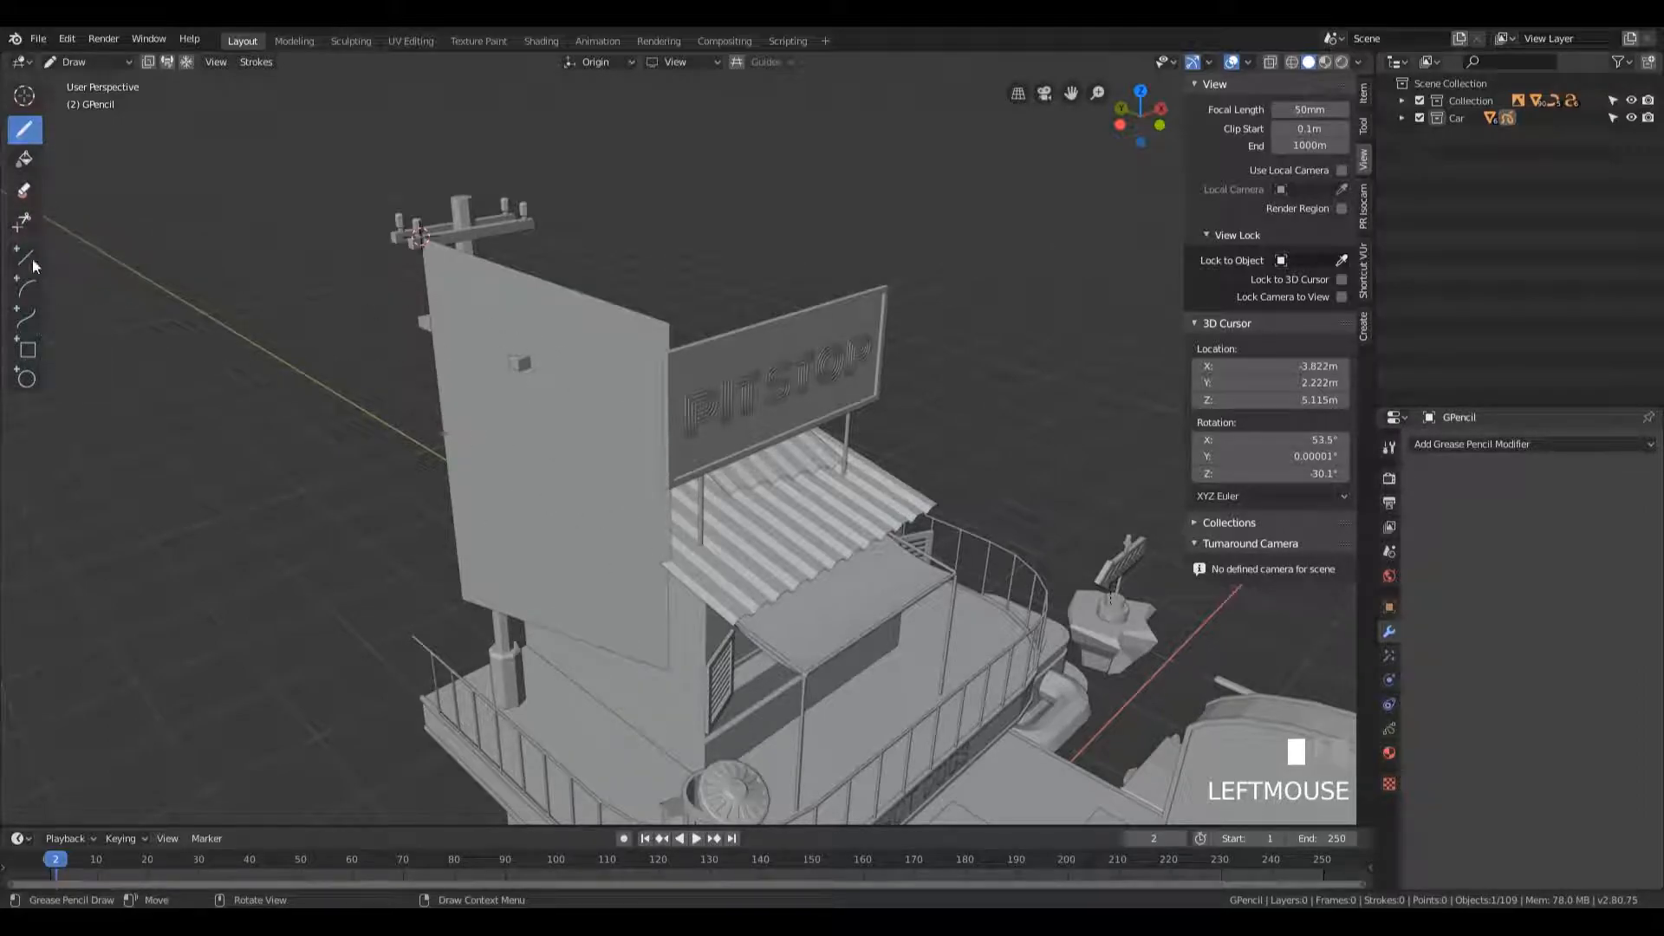
- Try freehand Grease Pencil strokes around the pole from different angles with Origin stroke placement, and undo them
mouse_move(719, 295)
middle_down()
mouse_move(683, 302)
mouse_move(688, 281)
mouse_move(668, 300)
middle_up()
mouse_move(355, 247)
mouse_down()
mouse_move(591, 338)
mouse_move(955, 274)
mouse_up()
mouse_move(955, 274)
middle_down()
mouse_move(607, 288)
mouse_move(850, 310)
mouse_move(891, 349)
mouse_move(902, 416)
mouse_move(360, 419)
middle_up()
middle_drag(535, 422, 912, 488)
middle_drag(824, 524, 621, 440)
click(495, 195)
mouse_move(495, 201)
mouse_down()
mouse_move(824, 395)
mouse_move(954, 399)
mouse_up()
mouse_move(955, 398)
middle_down()
mouse_move(735, 396)
mouse_move(719, 480)
mouse_move(1002, 412)
mouse_move(691, 373)
mouse_move(759, 419)
mouse_move(834, 325)
mouse_move(876, 311)
mouse_move(797, 313)
mouse_move(688, 405)
middle_up()
mouse_move(654, 459)
middle_down()
mouse_move(595, 560)
mouse_move(805, 338)
mouse_move(789, 364)
mouse_move(793, 481)
middle_up()
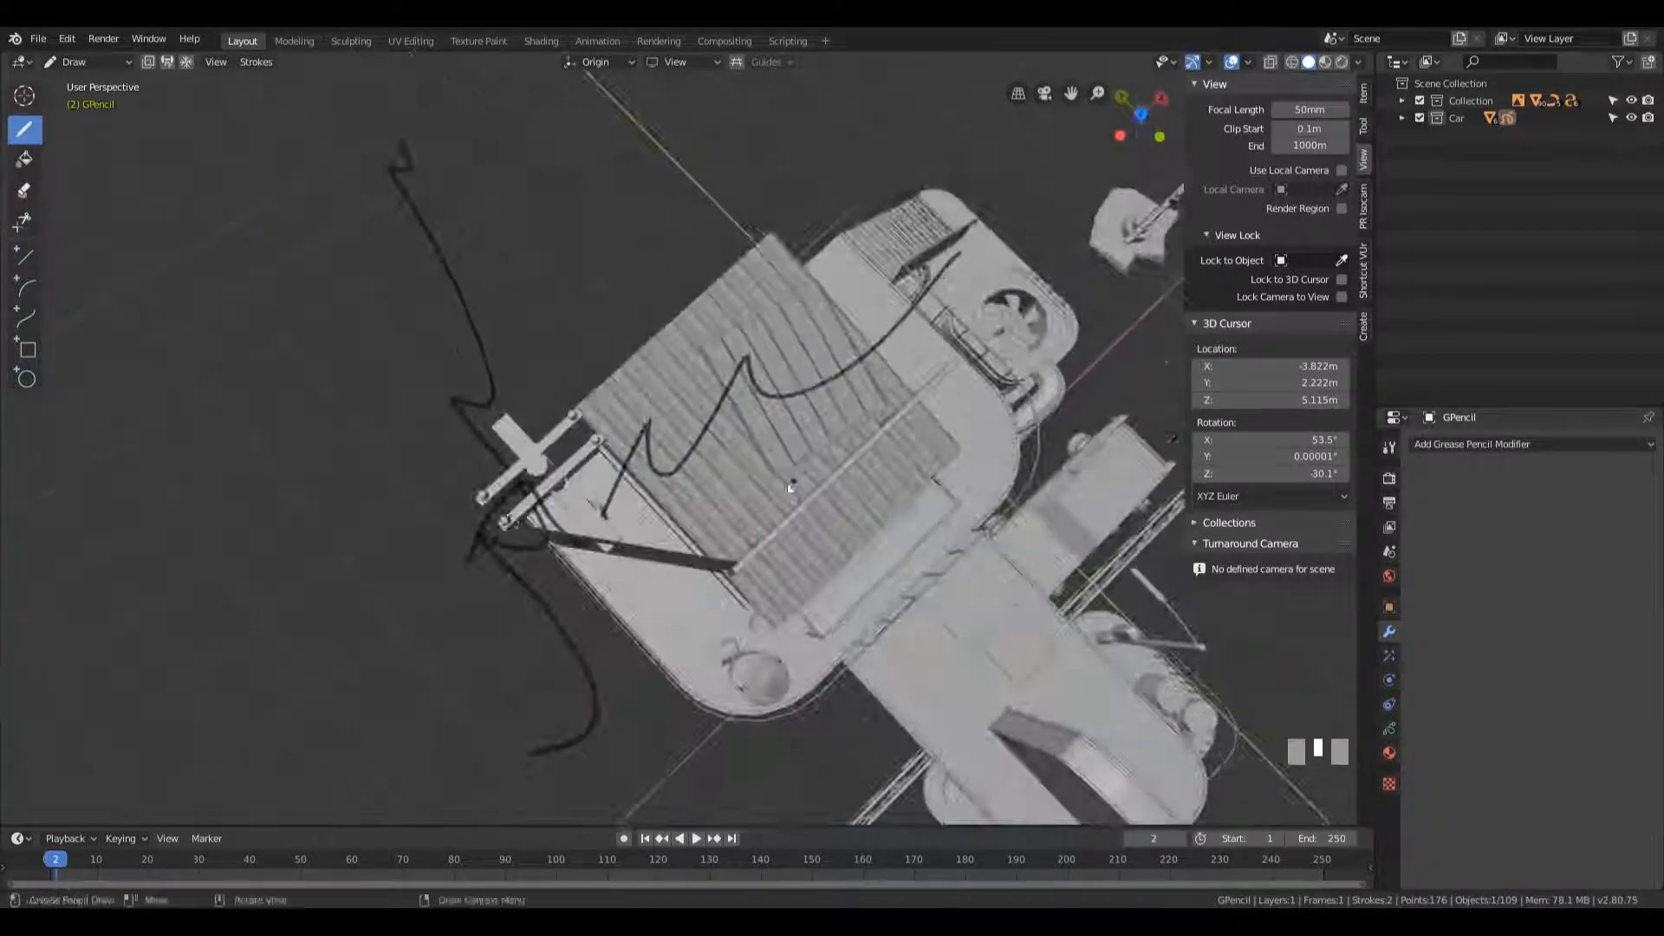
drag(351, 468, 706, 581)
mouse_move(707, 580)
middle_down()
mouse_move(828, 527)
mouse_move(661, 461)
mouse_move(646, 529)
mouse_move(719, 532)
mouse_move(723, 510)
middle_up()
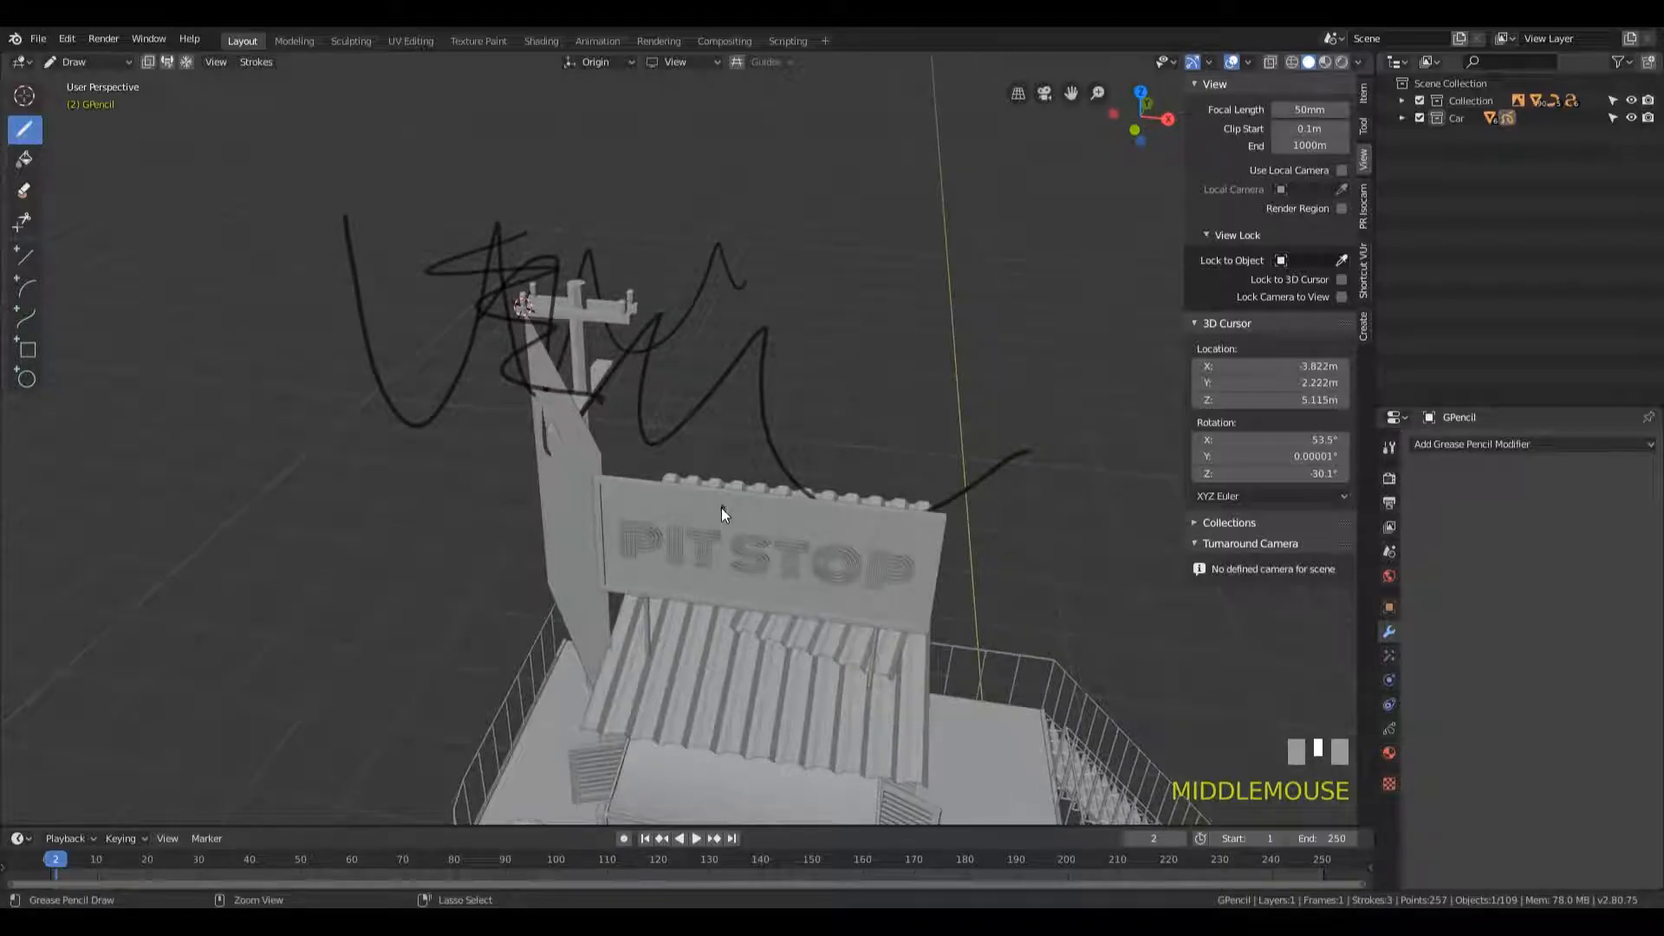
key(ctrl+z)
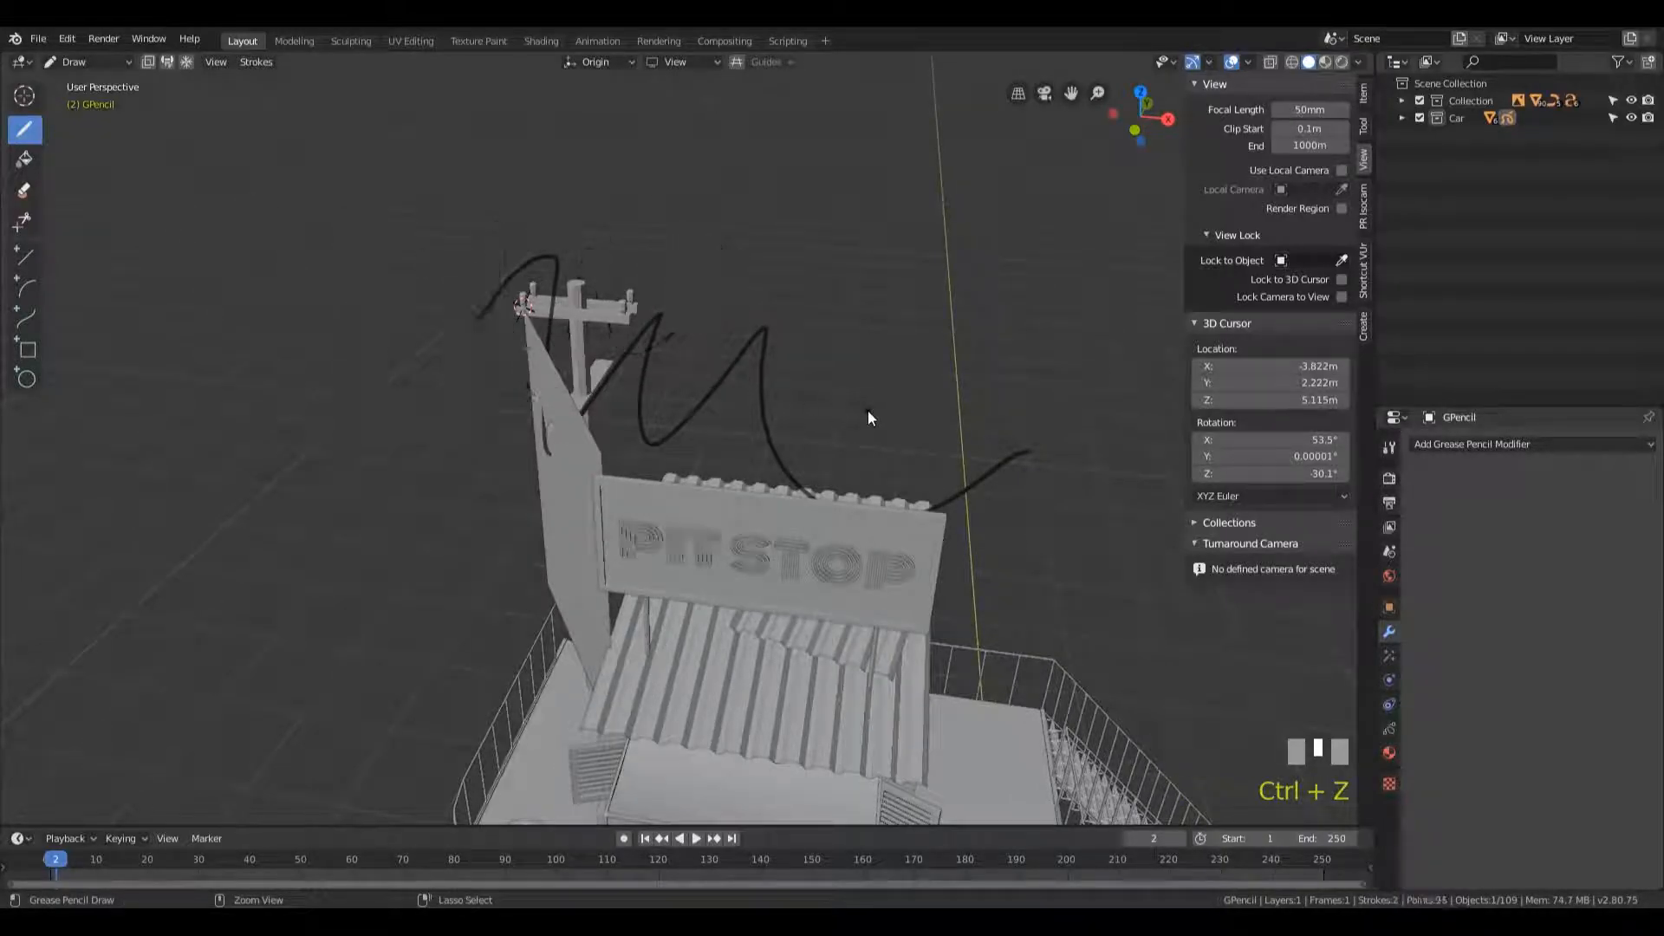
key(ctrl+z)
- Set the stroke placement to Surface and draw a loose, drooping cable stroke on the panel from its top corner at the pole
shift+middle_drag(710, 454, 769, 527)
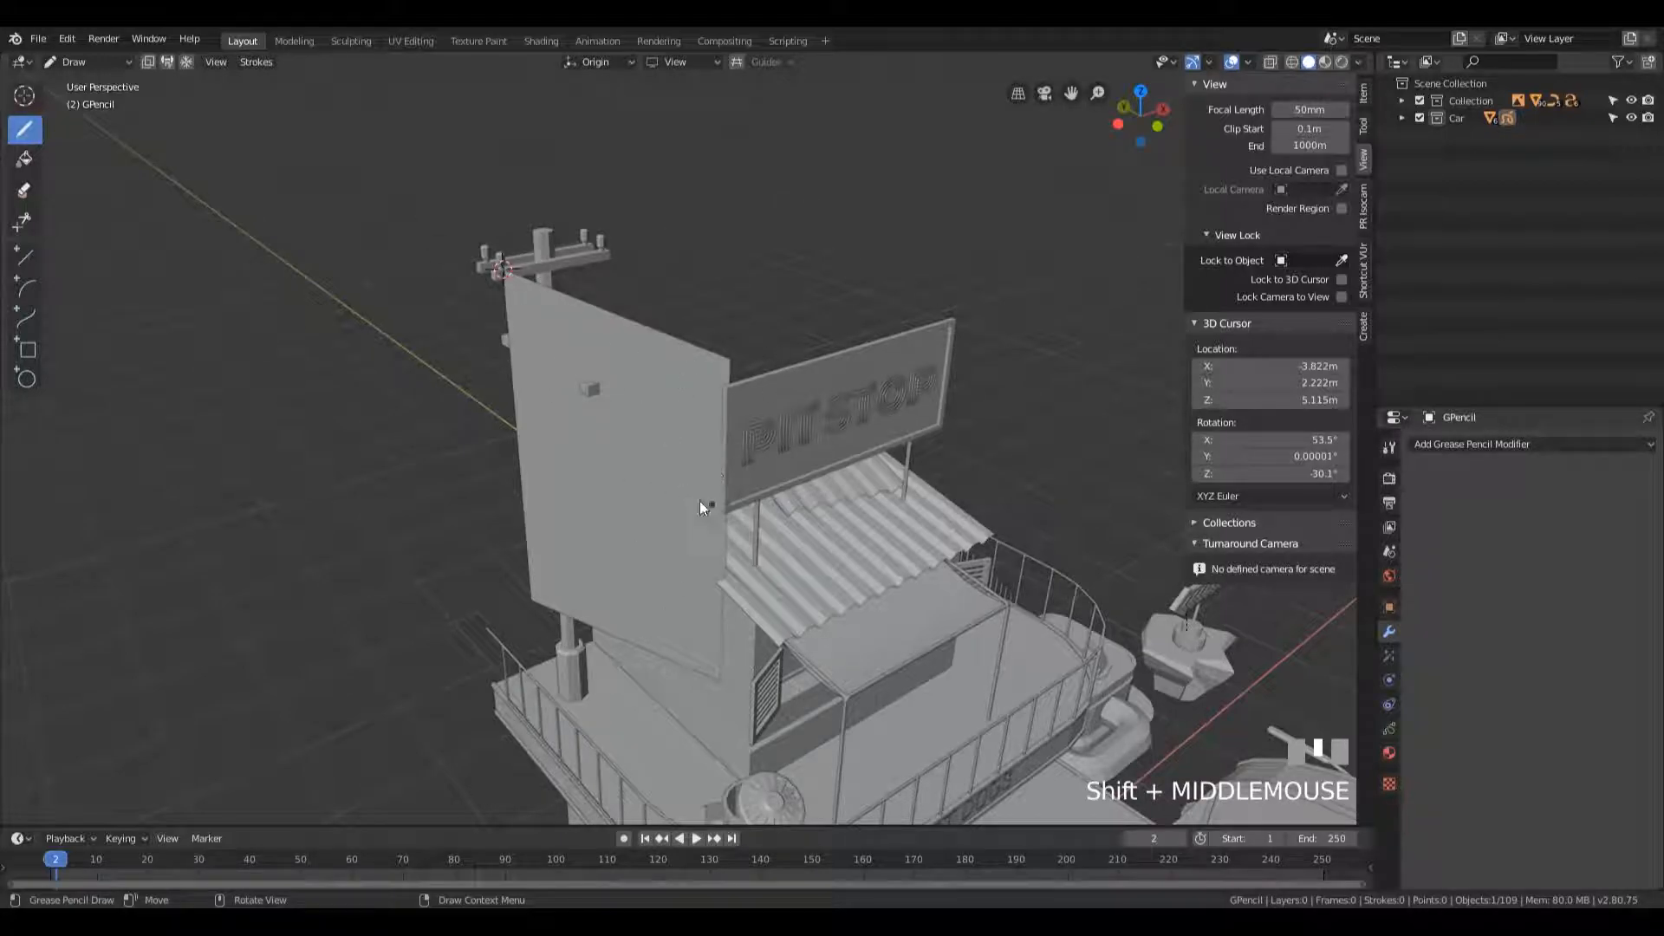
click(607, 63)
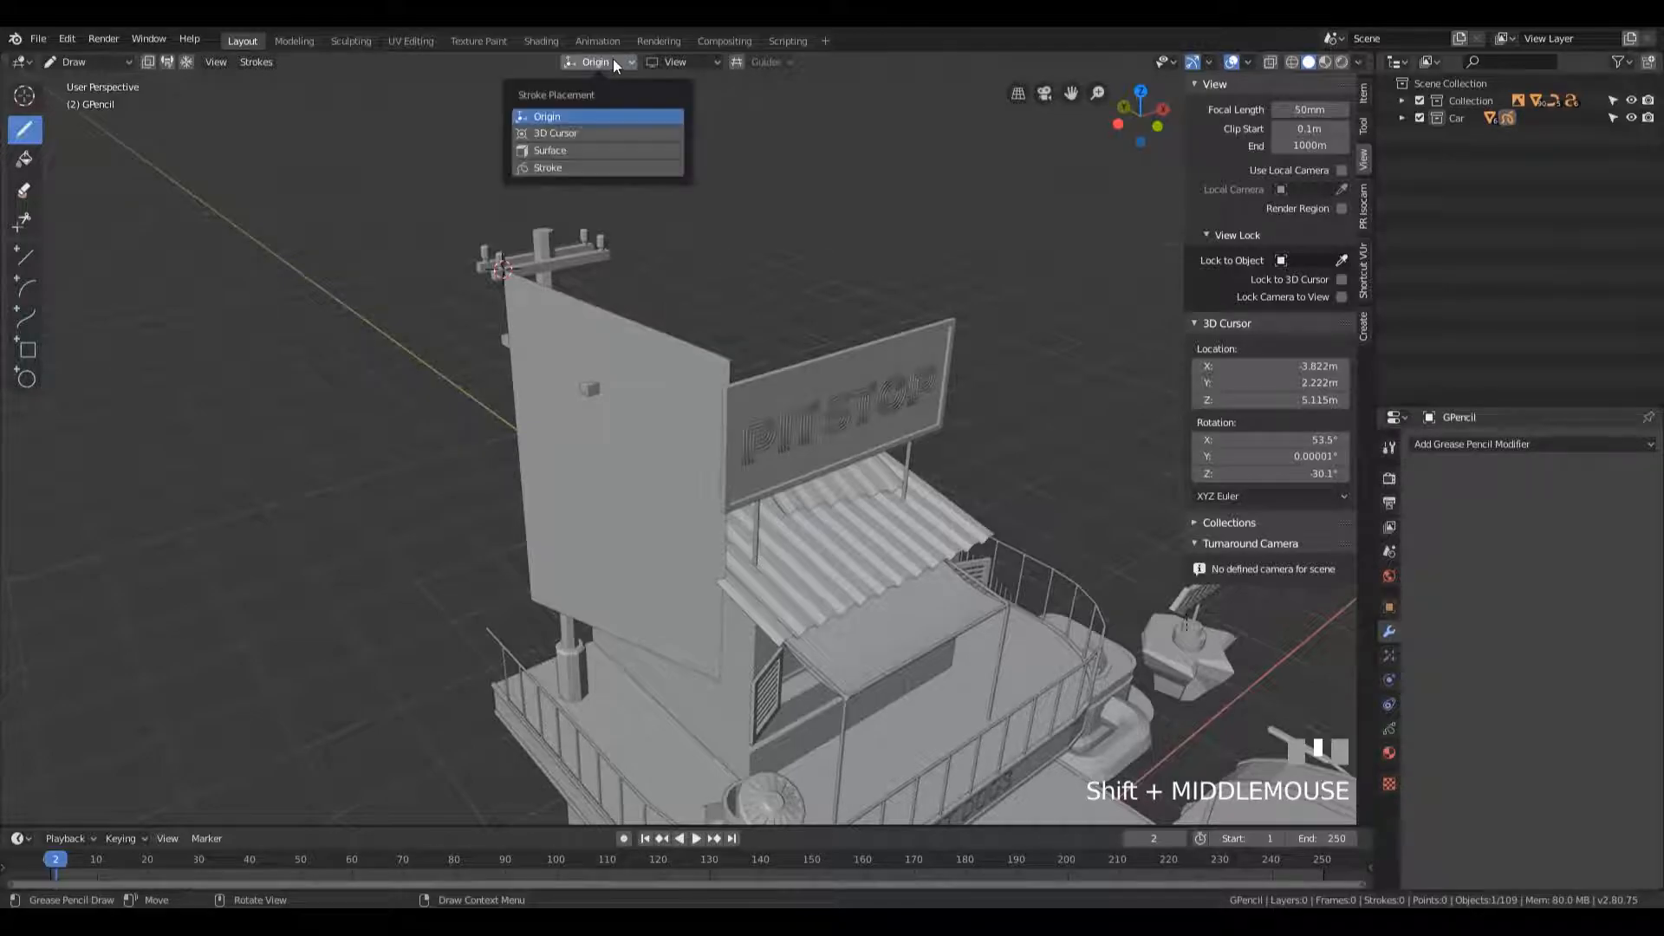
click(565, 153)
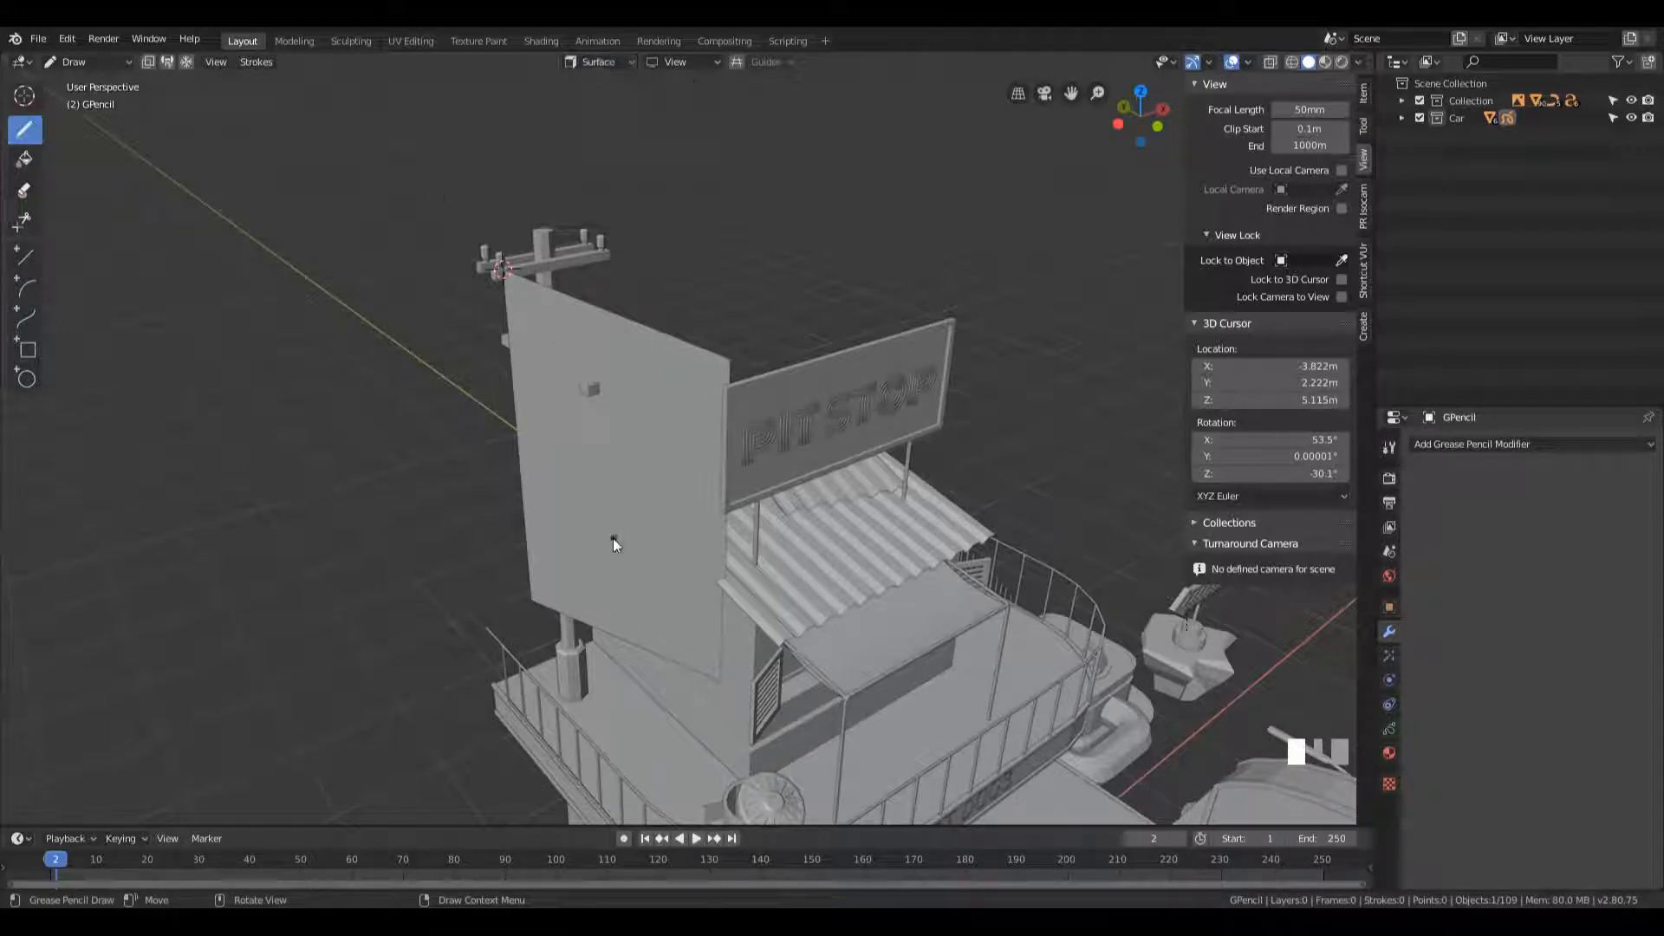
drag(520, 303, 615, 481)
drag(654, 562, 656, 563)
mouse_move(936, 558)
middle_down()
mouse_move(810, 594)
mouse_move(672, 549)
mouse_move(914, 484)
mouse_move(889, 518)
mouse_move(980, 306)
middle_up()
scroll(890, 520, down, 2)
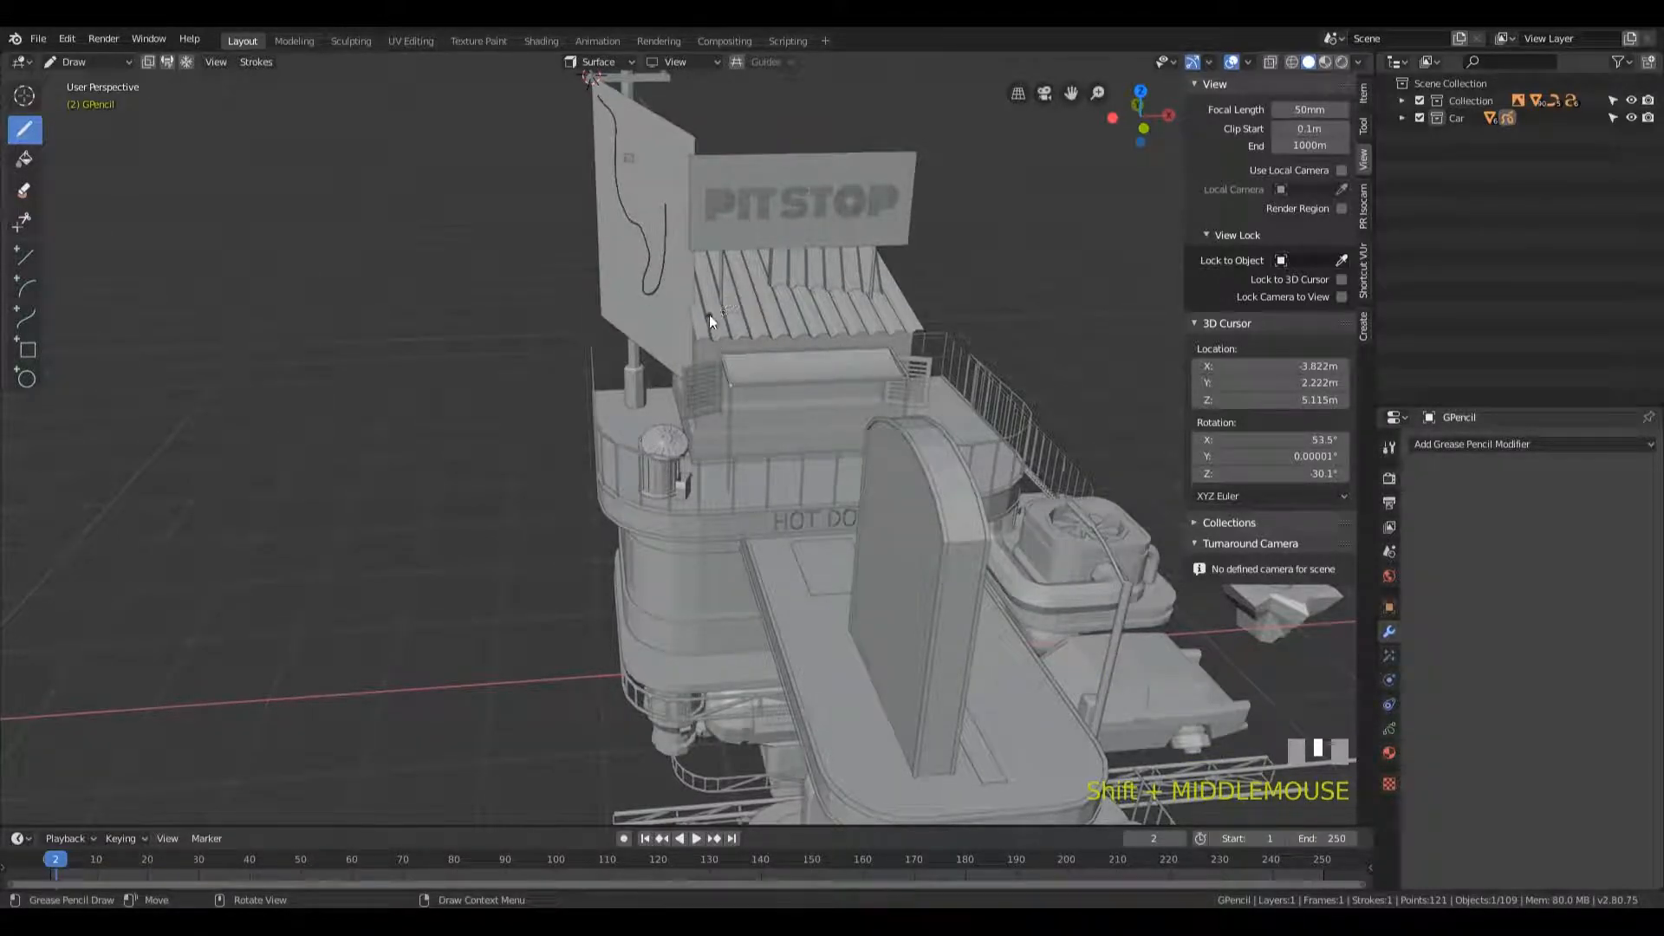
- Try a freehand surface stroke from the corrugated roof down to the walkway, examine it from the side, and undo both existing strokes
drag(714, 276, 834, 714)
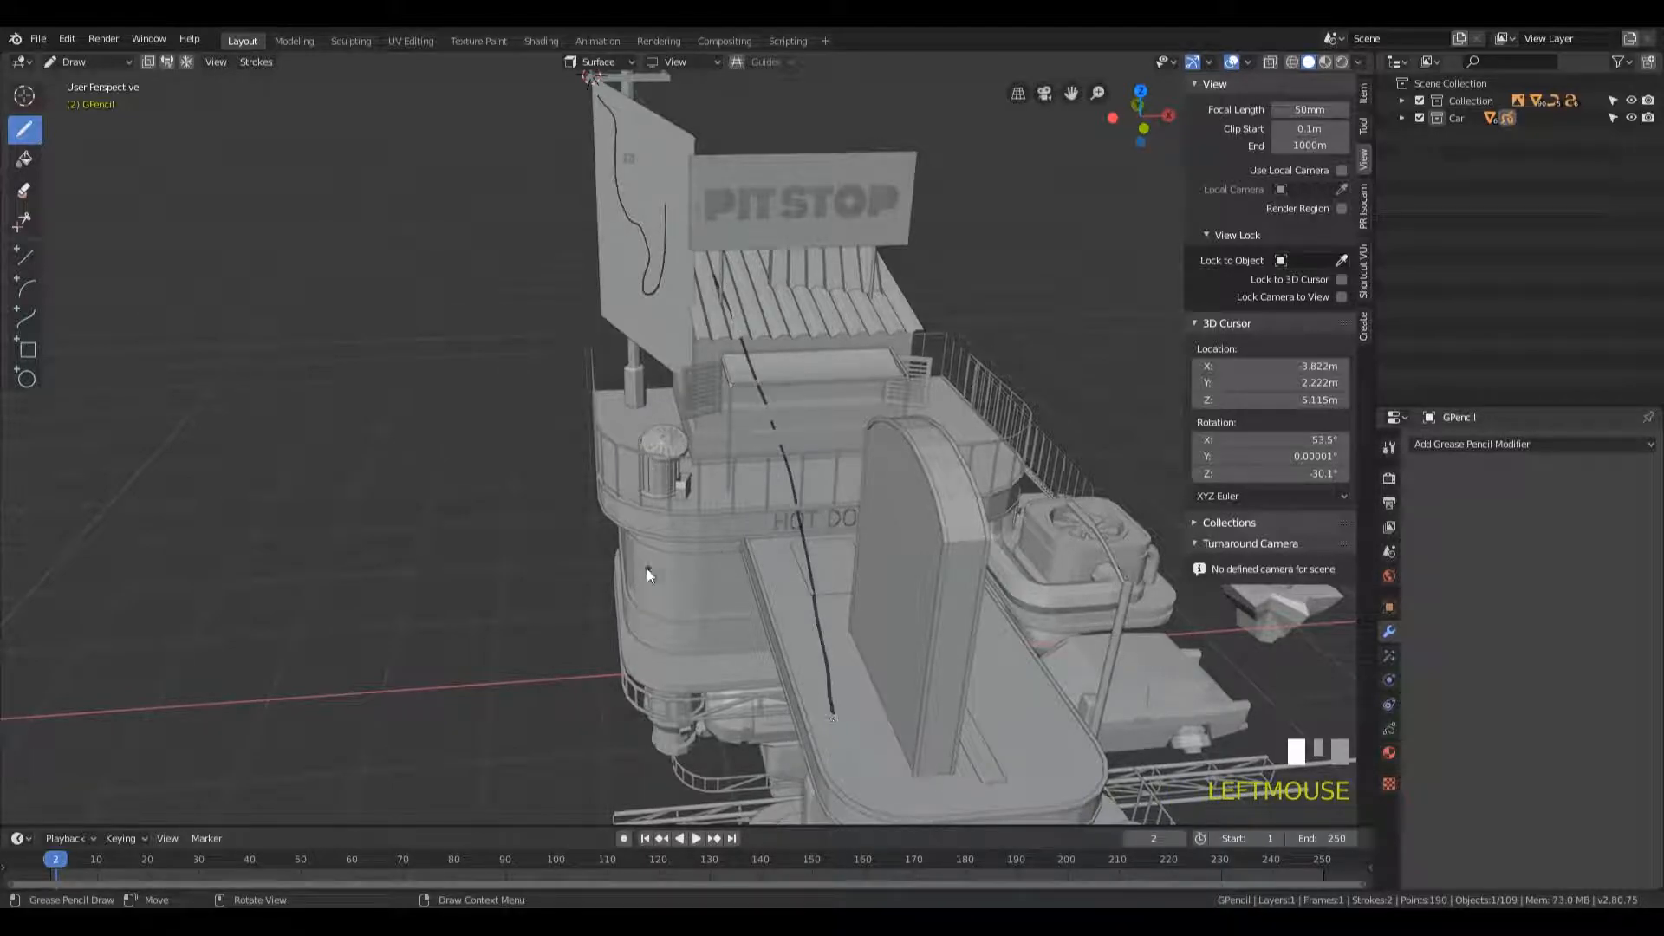
middle_drag(1069, 386, 785, 402)
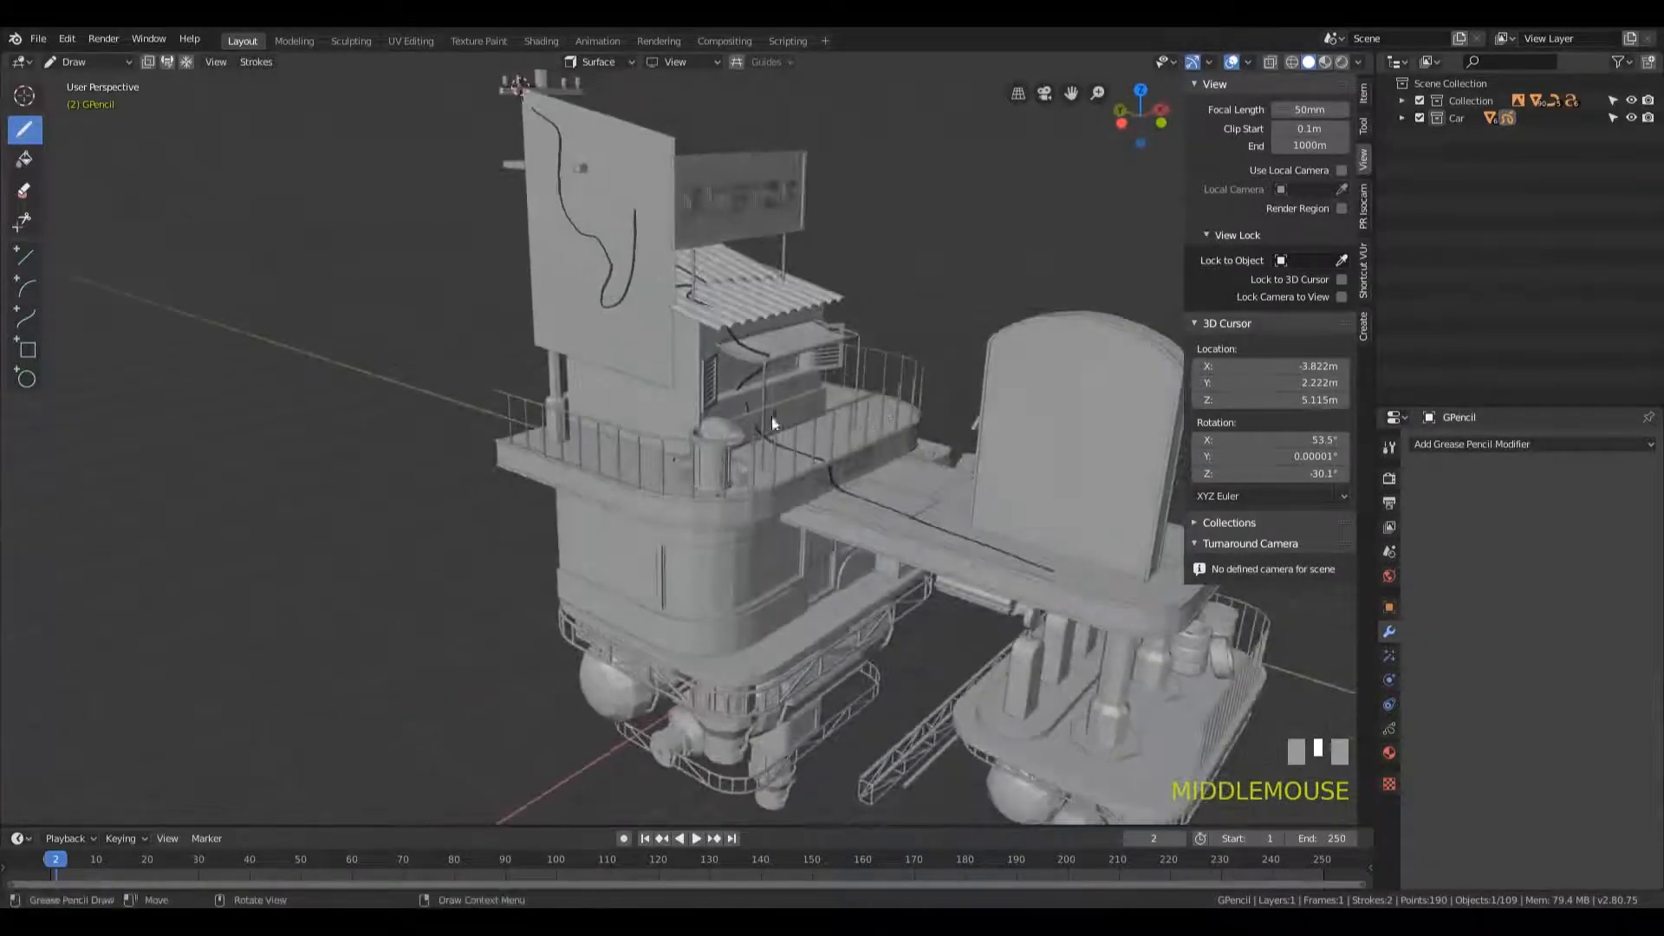
middle_drag(1048, 396, 845, 350)
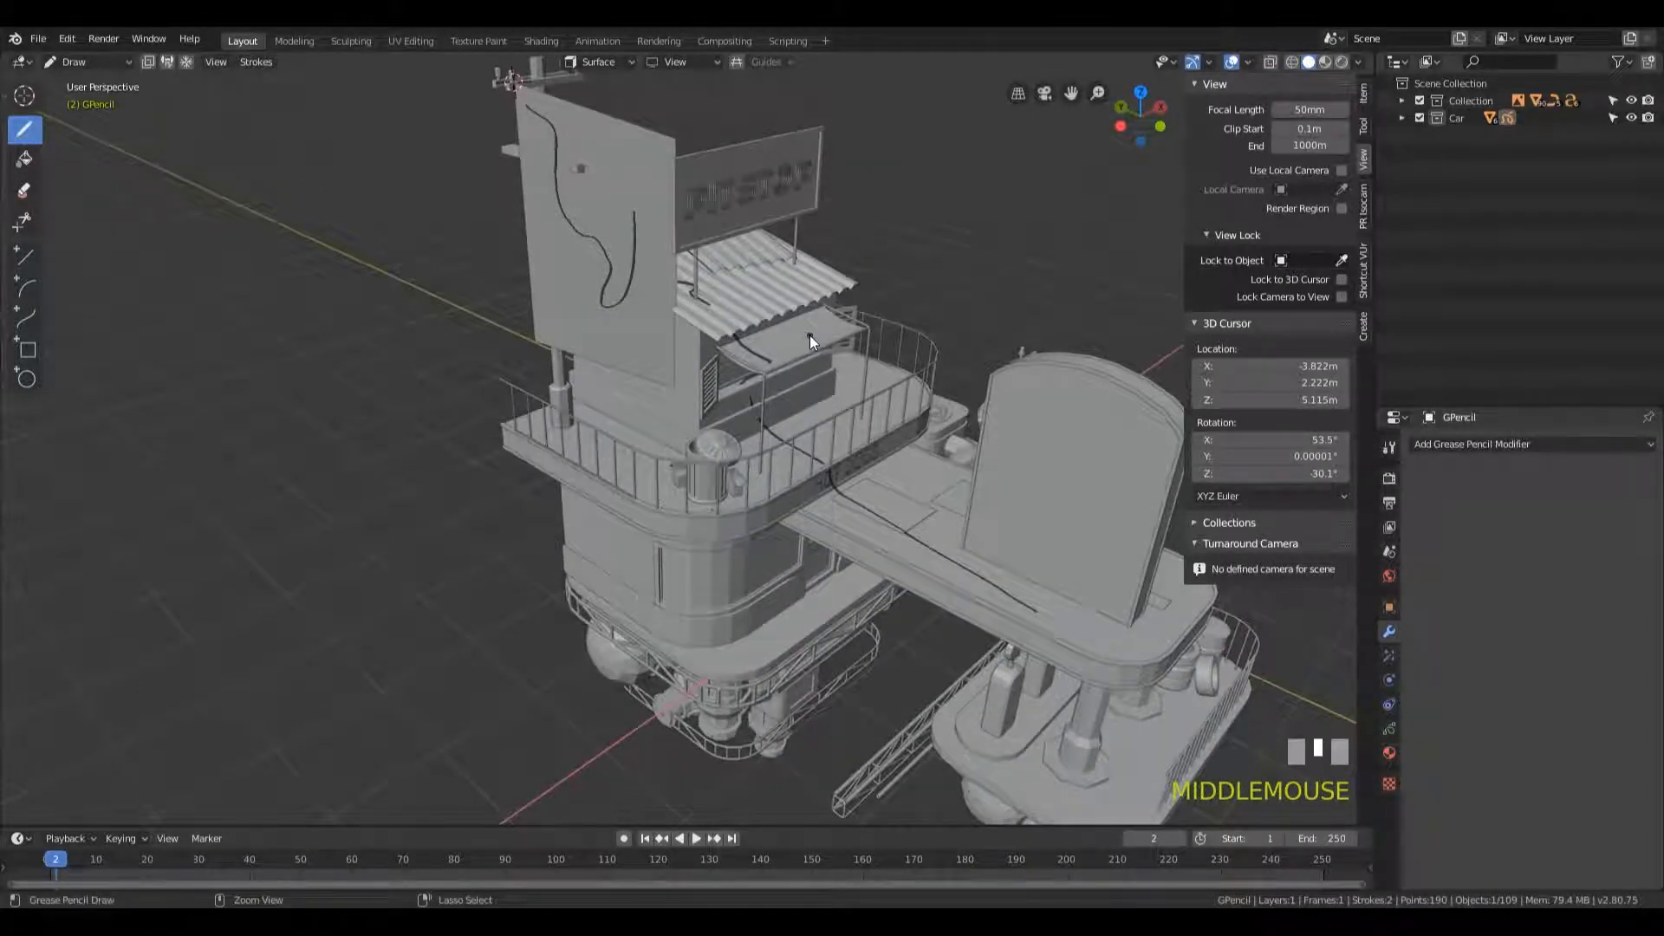
key(ctrl+z)
key(ctrl+z)
- Try a freehand drooping cable stroke on the guide panel from the pole's crossarm to the panel's outer edge, and undo it
mouse_move(728, 208)
shift+middle_down()
mouse_move(798, 408)
mouse_move(820, 399)
mouse_move(820, 418)
shift+middle_up()
scroll(822, 417, up, 3)
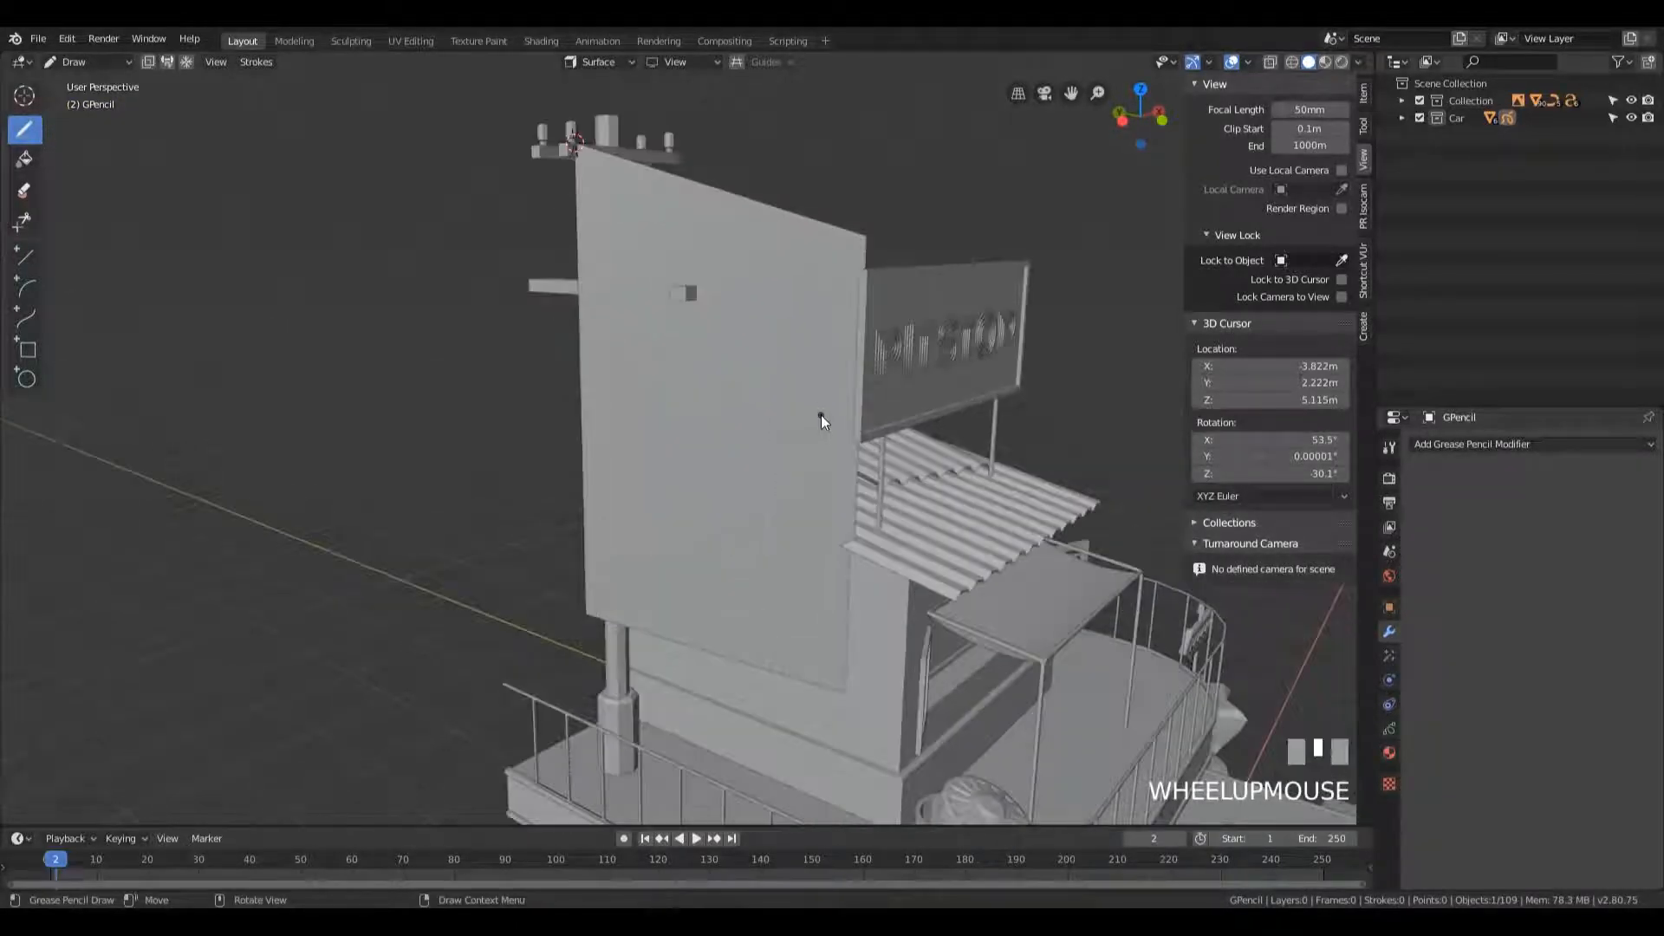
click(577, 149)
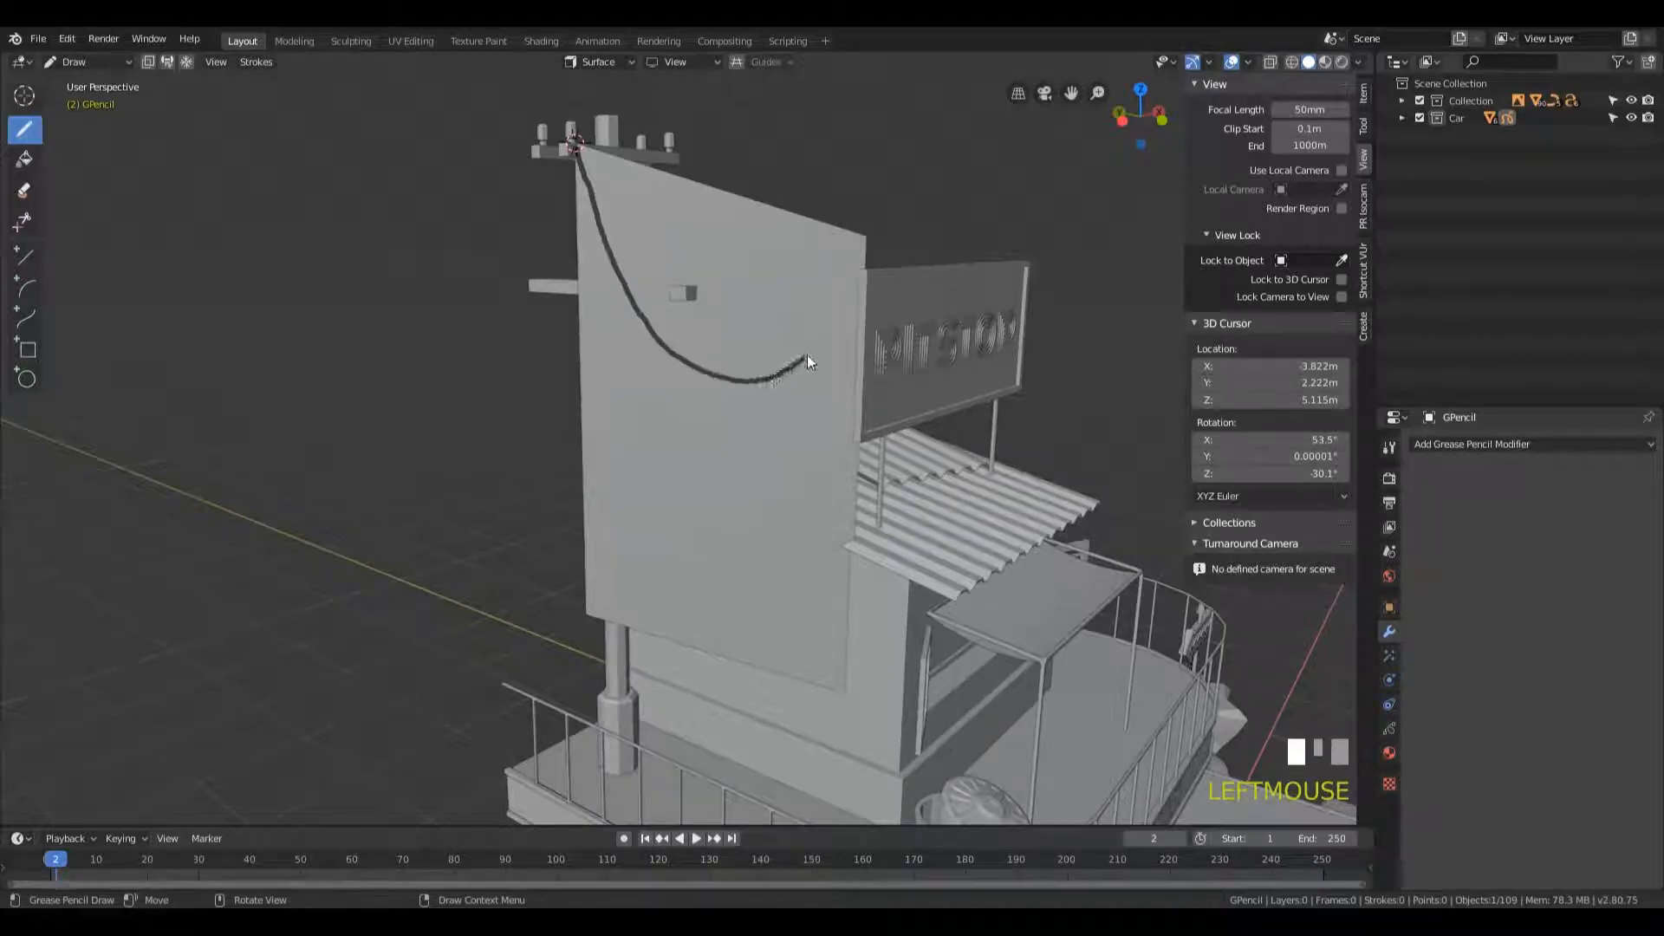
drag(858, 294, 858, 298)
mouse_move(818, 366)
middle_down()
mouse_move(849, 435)
mouse_move(944, 444)
mouse_move(856, 470)
middle_up()
key(ctrl+z)
- Draw a first cable with the Arc tool from the panel's pole-side top corner to the PIT STOP sign's corner, bent into a downward sag
mouse_move(957, 472)
middle_down()
mouse_move(944, 429)
mouse_move(927, 433)
middle_up()
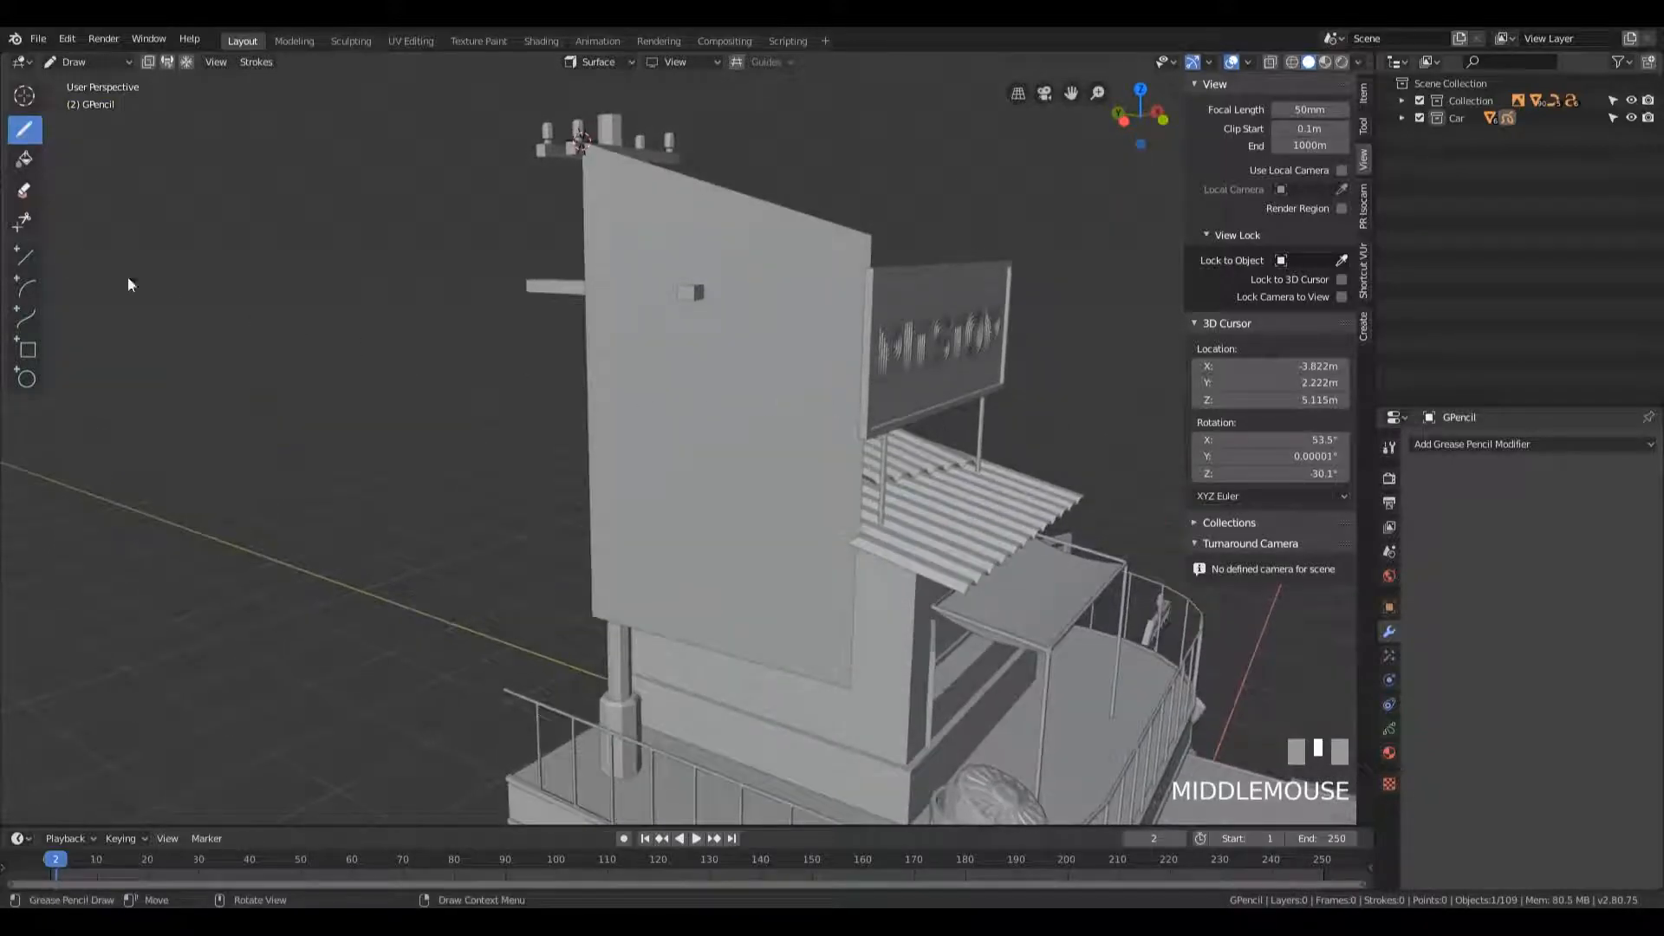
click(29, 288)
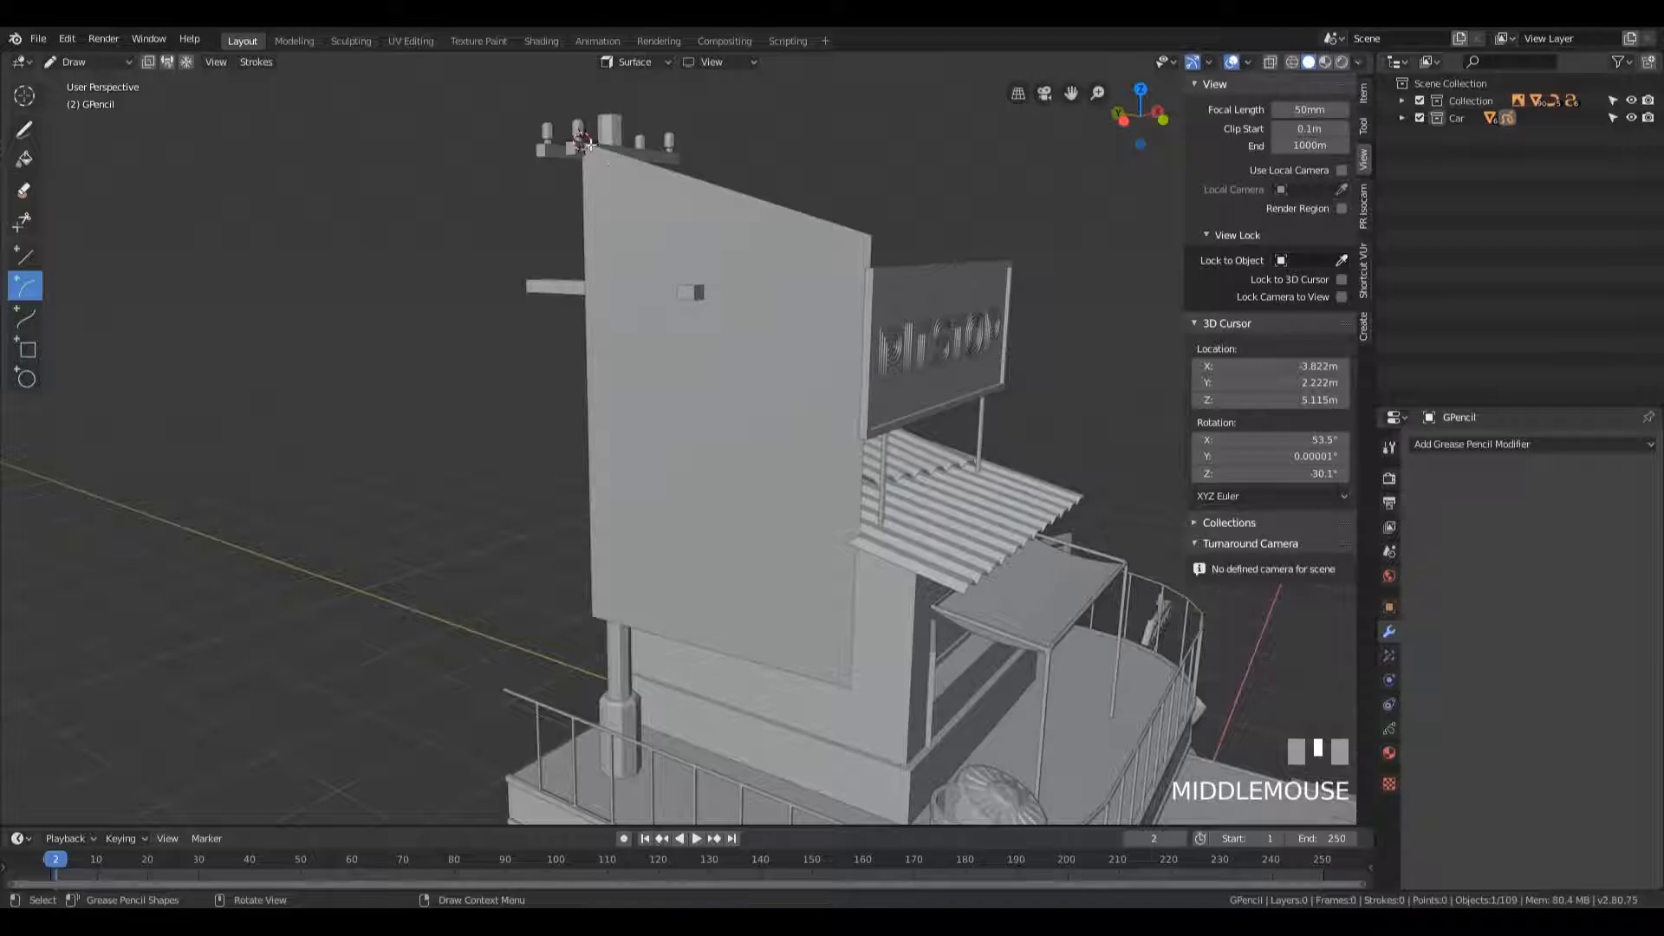
shift+middle_drag(681, 230, 780, 292)
mouse_move(562, 125)
mouse_down()
mouse_move(886, 380)
mouse_move(907, 274)
mouse_up()
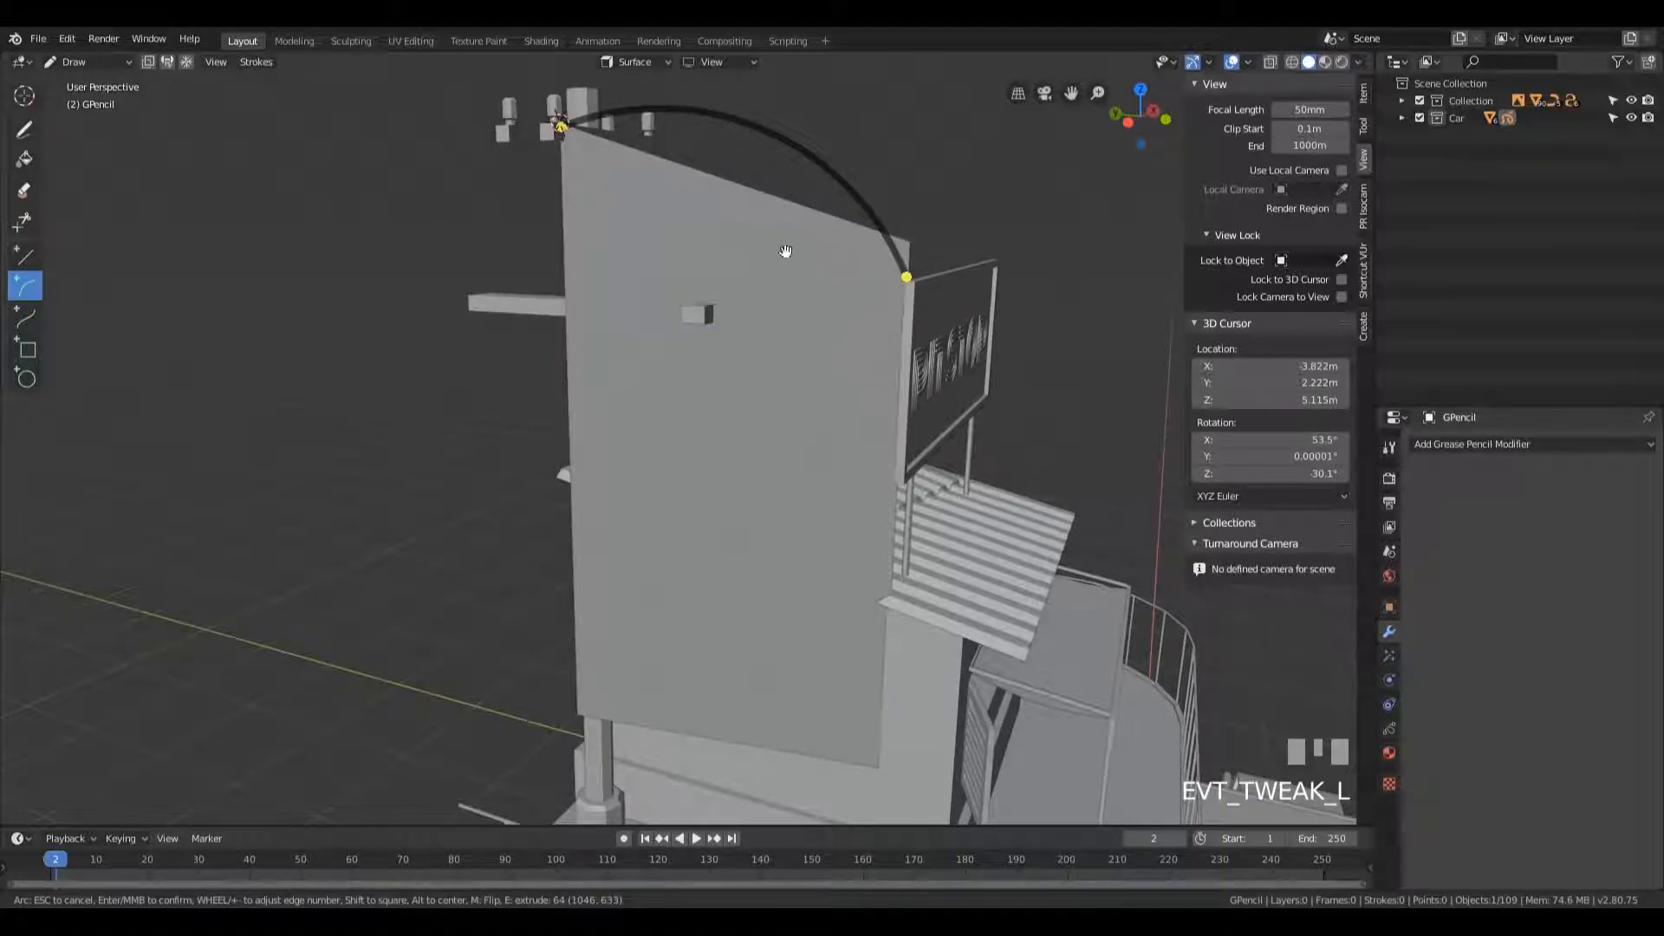
scroll(785, 253, down, 2)
mouse_move(761, 115)
mouse_down()
mouse_move(762, 271)
mouse_move(620, 707)
mouse_move(671, 819)
mouse_move(773, 705)
mouse_move(725, 742)
mouse_move(750, 709)
mouse_up()
key(Return)
mouse_move(872, 332)
middle_down()
mouse_move(779, 409)
mouse_move(1065, 407)
mouse_move(925, 365)
mouse_move(1032, 383)
mouse_move(925, 376)
mouse_move(939, 379)
middle_up()
scroll(930, 381, up, 3)
scroll(931, 390, down, 3)
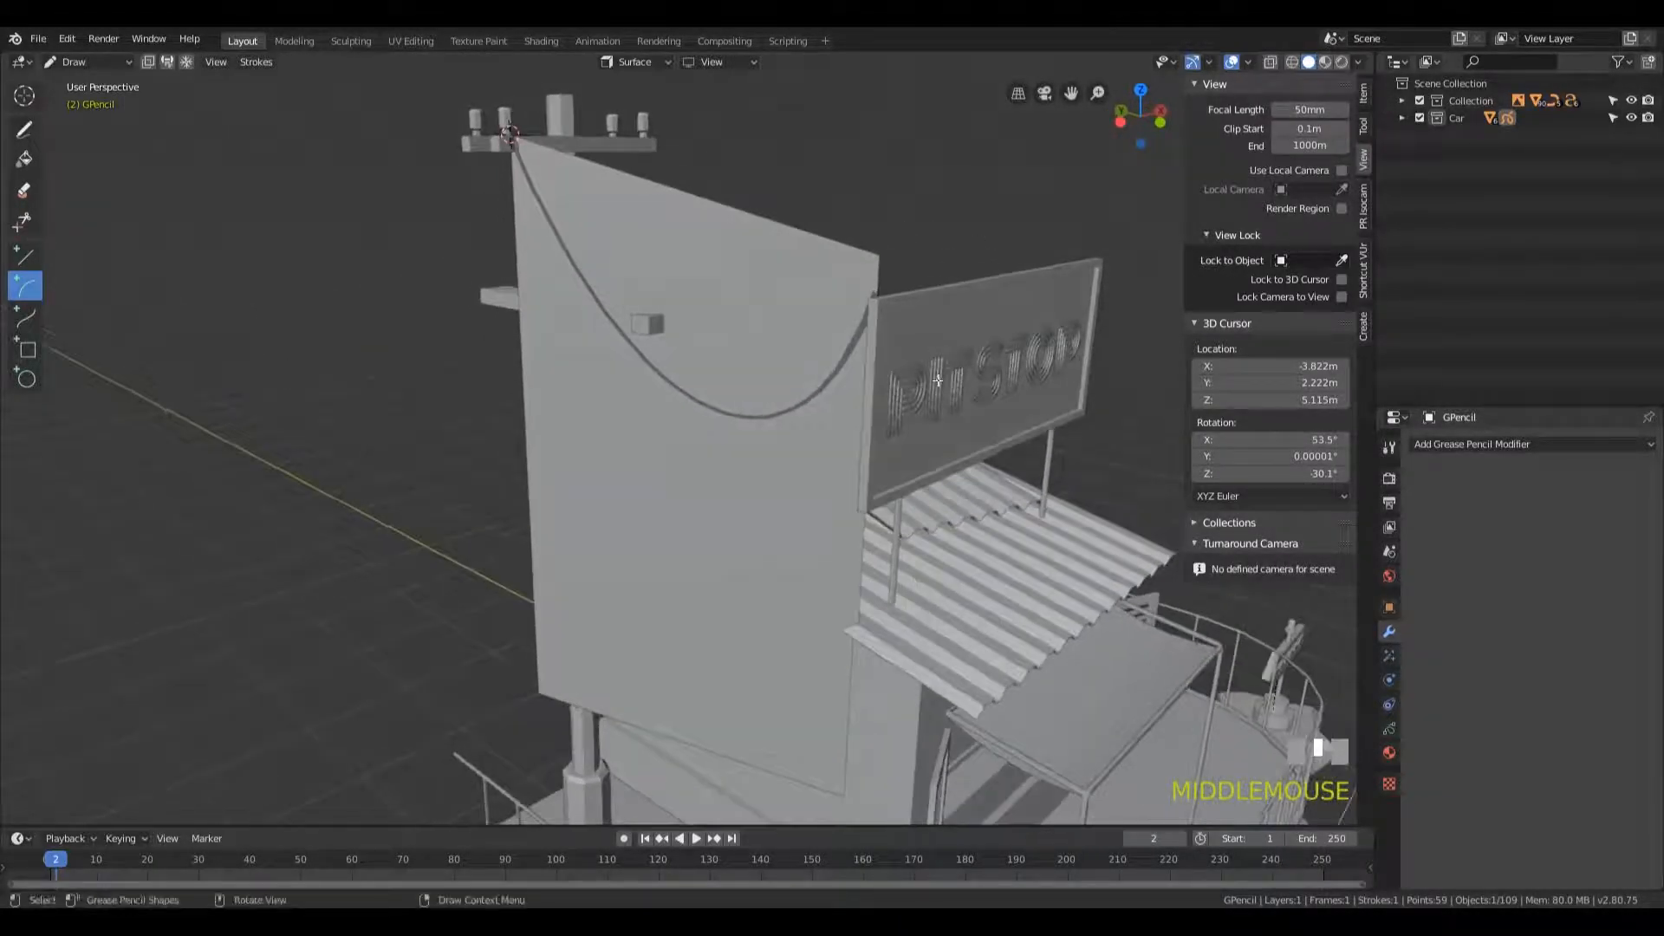
- Draw a second arc cable between the same pole and sign corners, sagging deeper than the first
mouse_move(513, 137)
mouse_down()
mouse_move(666, 246)
mouse_move(845, 305)
mouse_move(876, 291)
mouse_up()
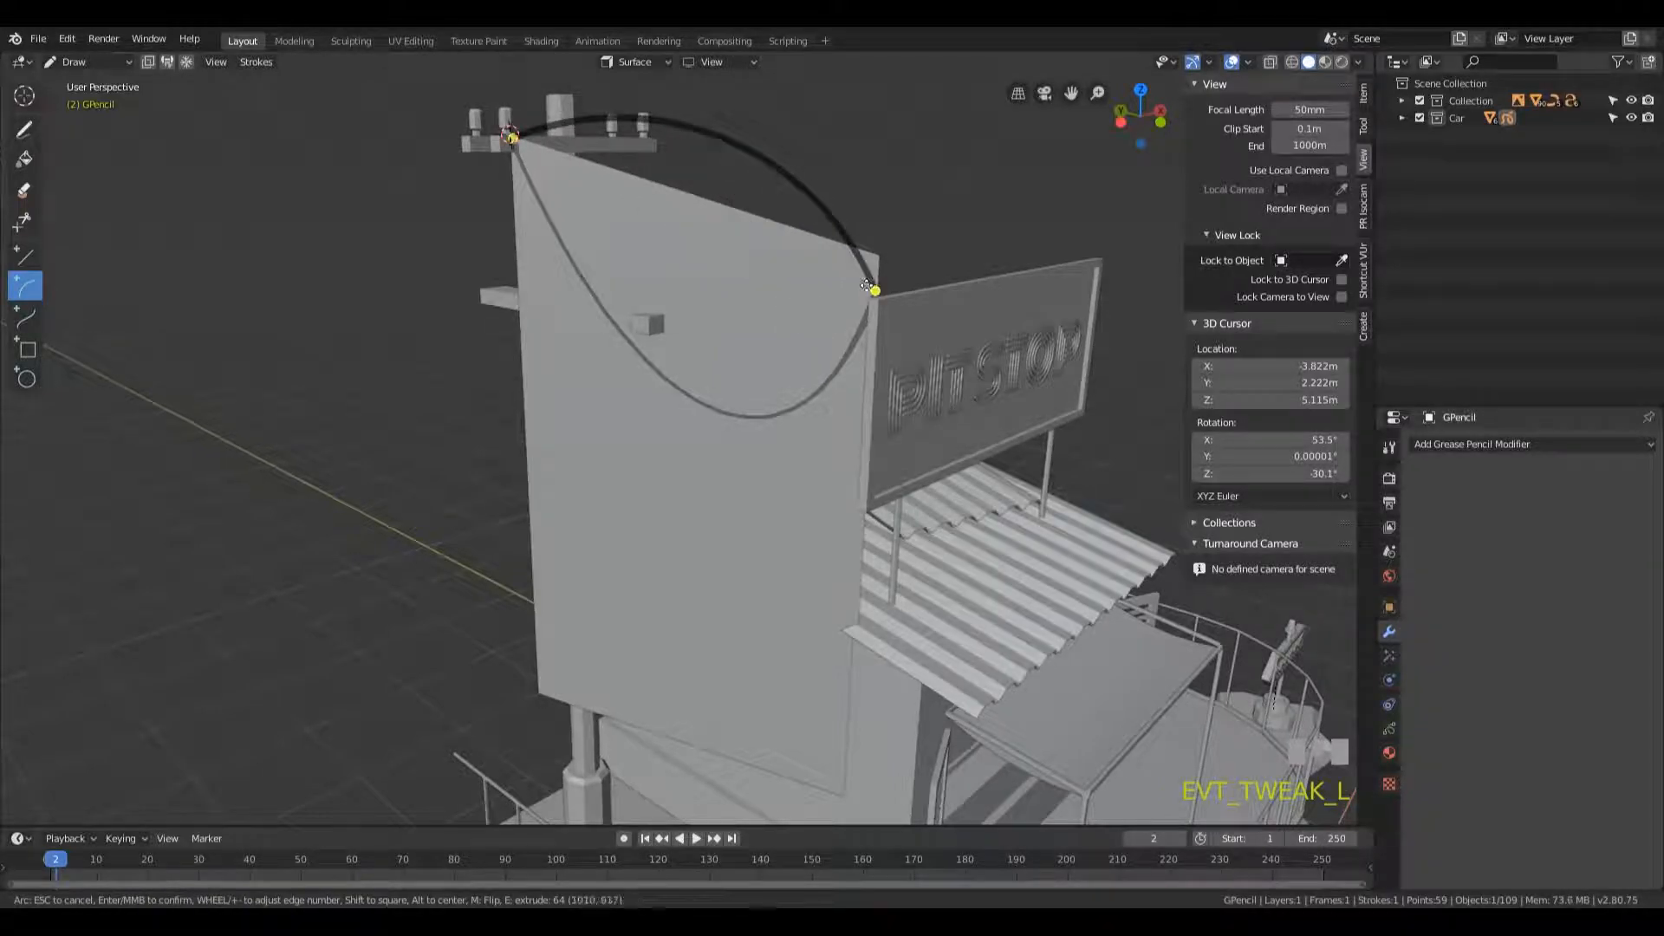
mouse_move(718, 112)
mouse_down()
mouse_move(710, 398)
mouse_move(752, 496)
mouse_up()
drag(692, 902, 681, 898)
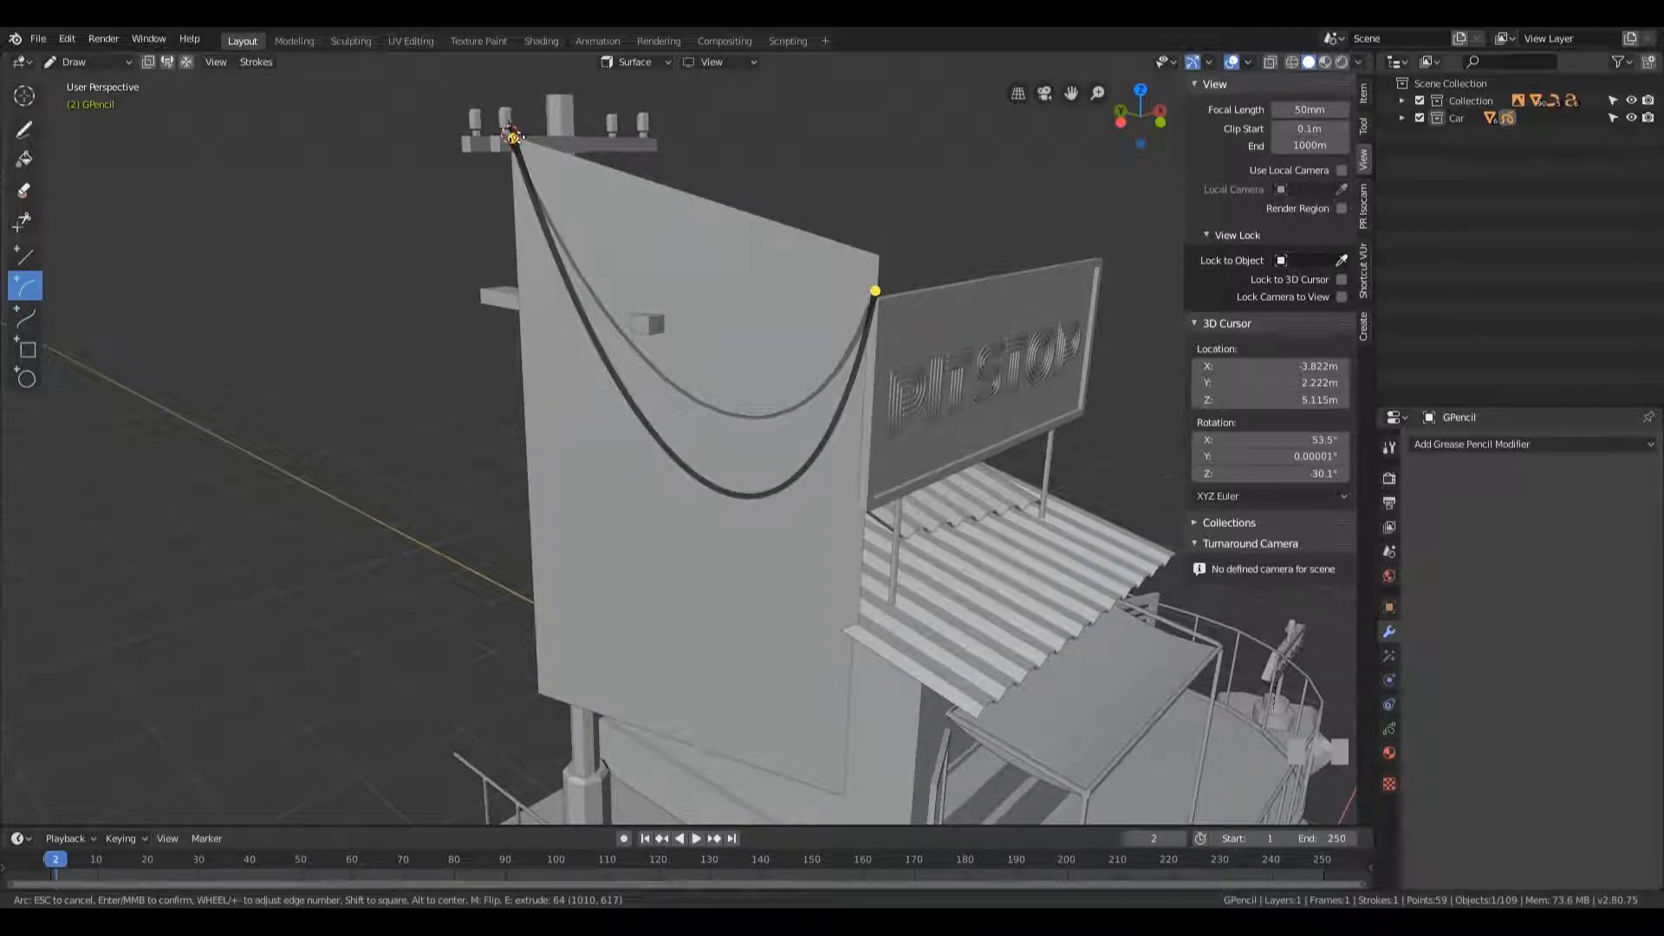
key(Return)
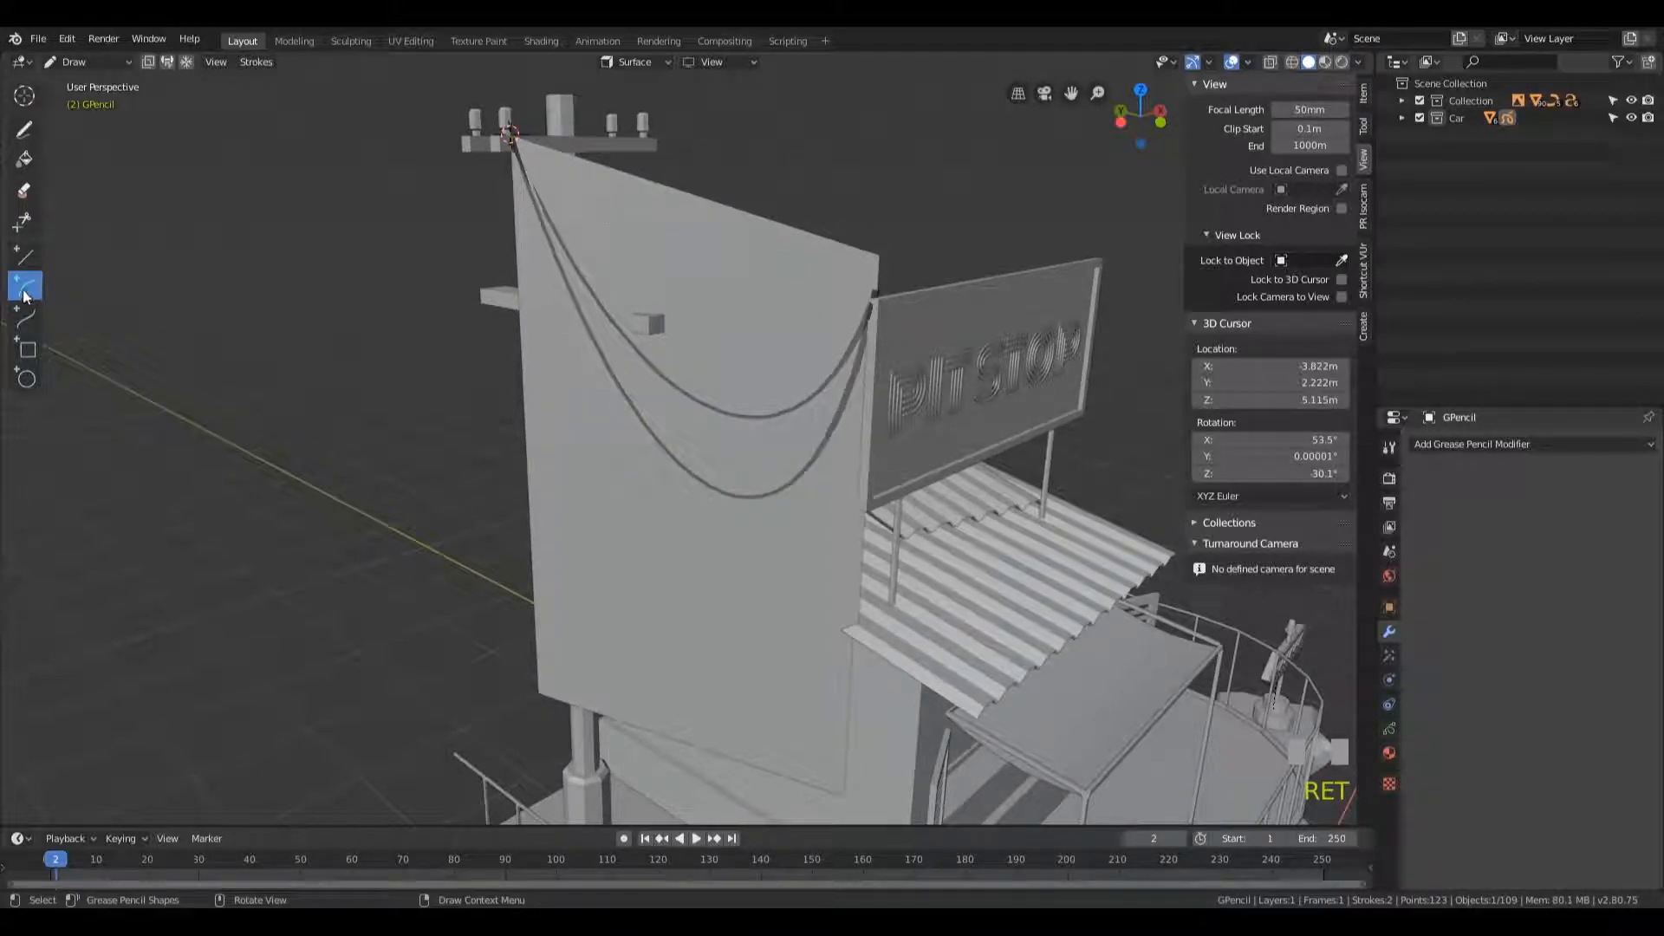
- Draw a third arc cable between the same two corners, with its lowest point shifted toward the pole
mouse_move(511, 136)
mouse_down()
mouse_move(746, 373)
mouse_move(862, 381)
mouse_move(875, 289)
mouse_up()
mouse_move(722, 117)
mouse_down()
mouse_move(641, 589)
mouse_move(618, 638)
mouse_move(627, 574)
mouse_move(517, 695)
mouse_move(563, 845)
mouse_move(505, 891)
mouse_move(572, 921)
mouse_up()
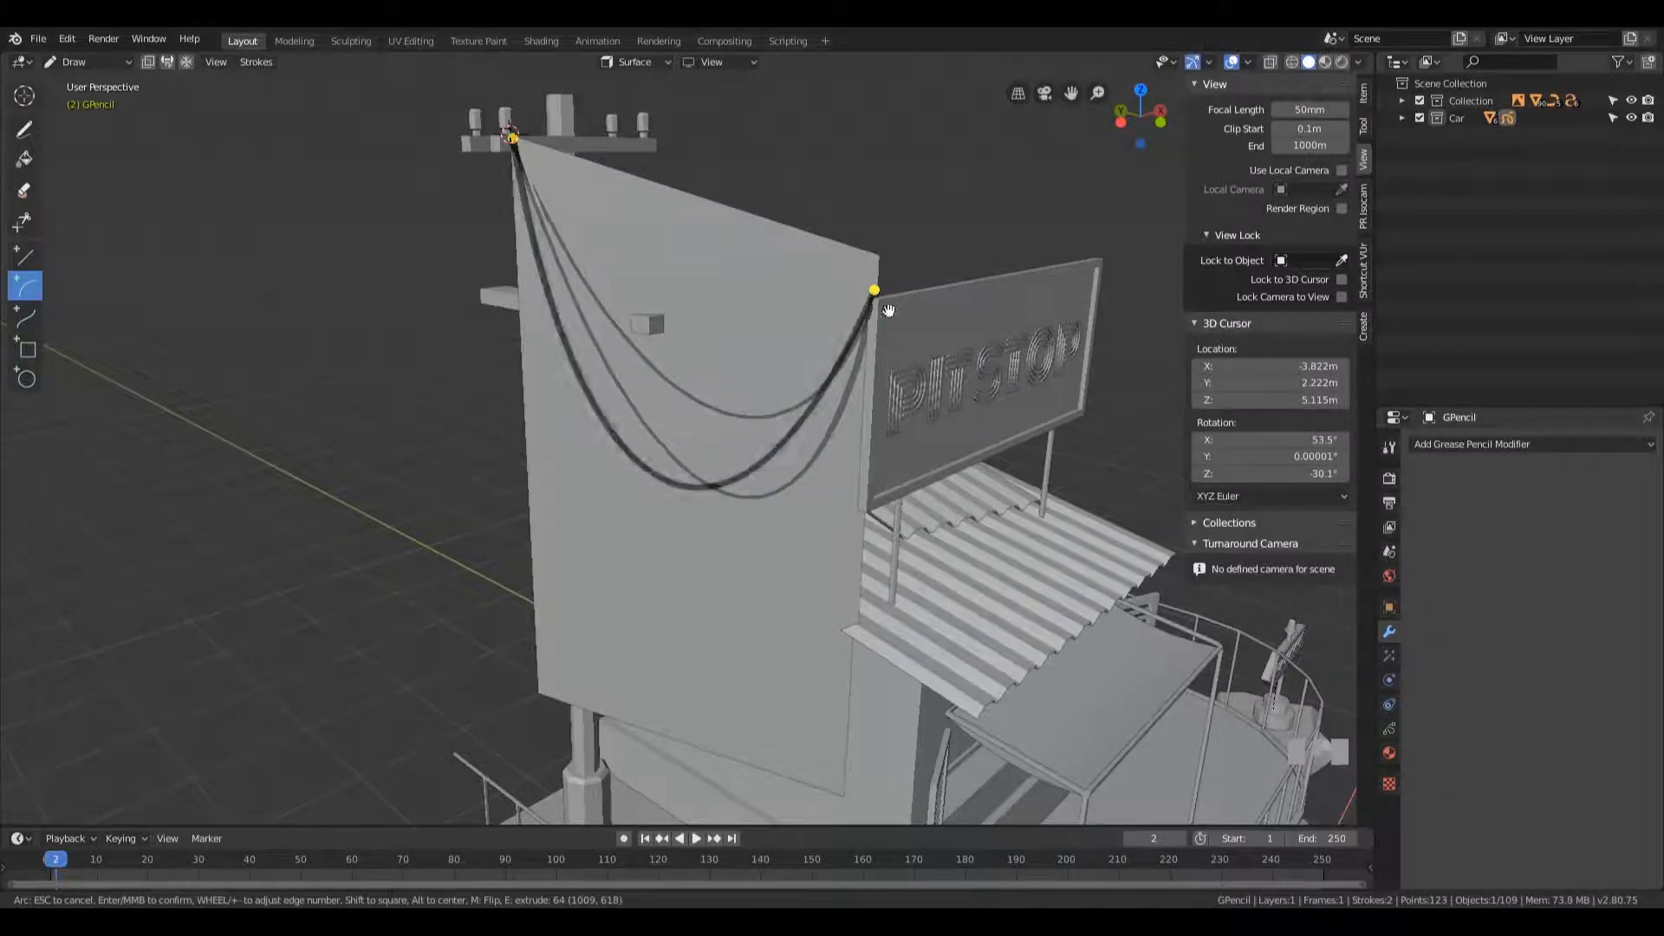
key(Return)
middle_drag(942, 277, 858, 260)
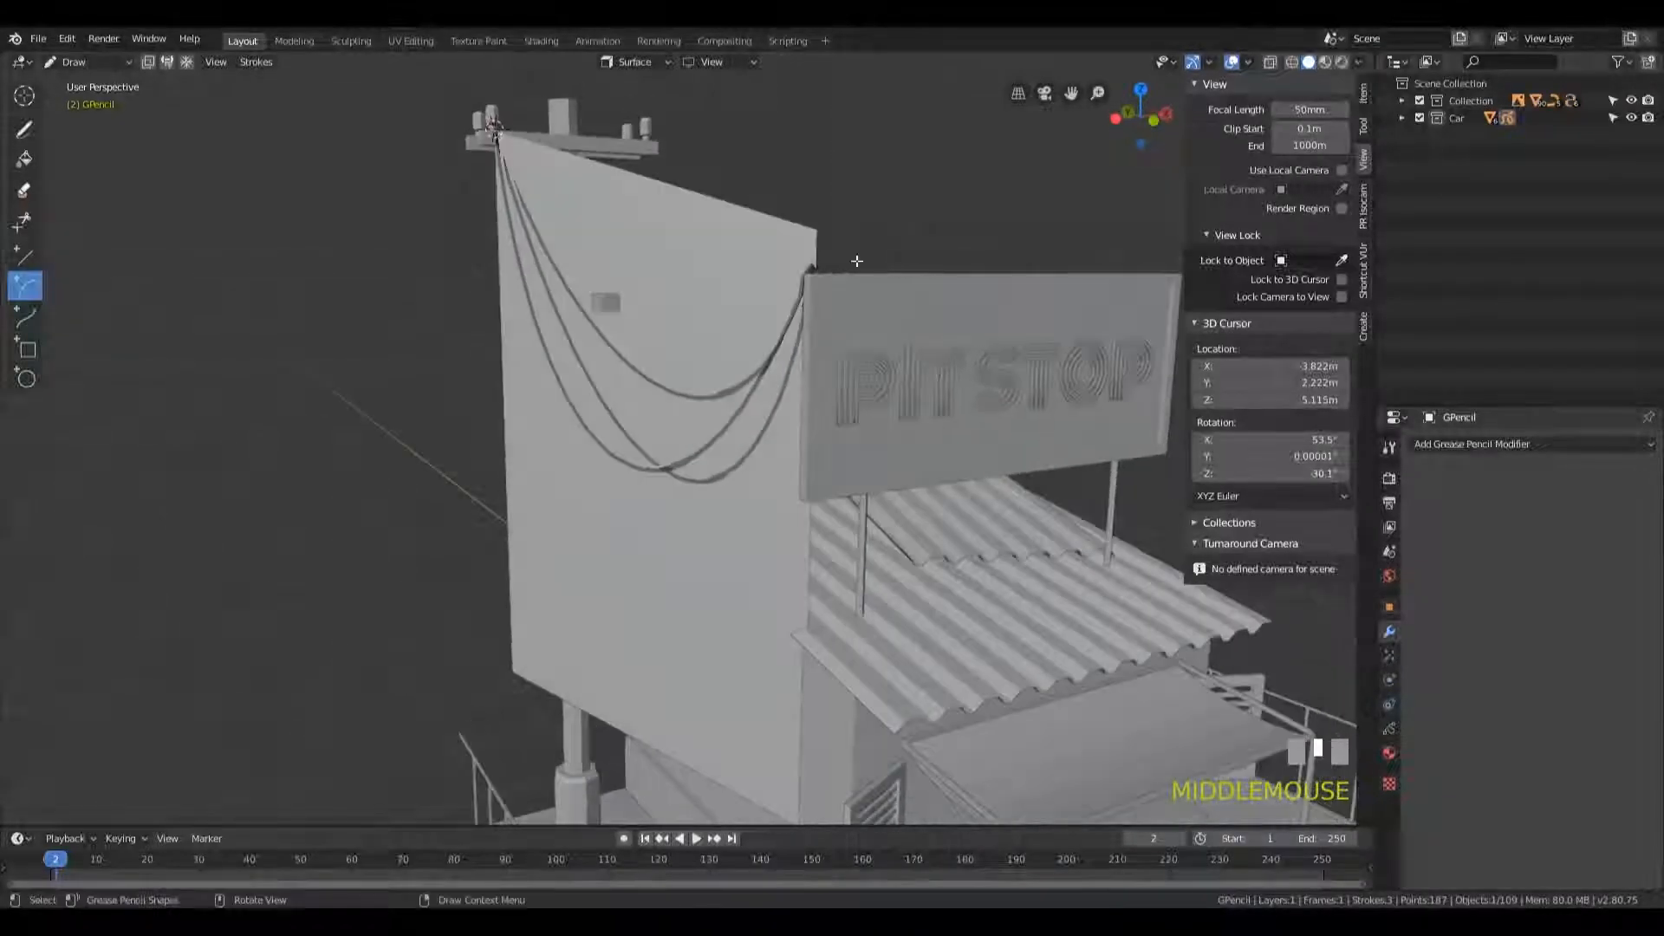
scroll(857, 260, down, 2)
- Leave Draw mode for Object Mode and select the guide panel beside the pole
click(100, 66)
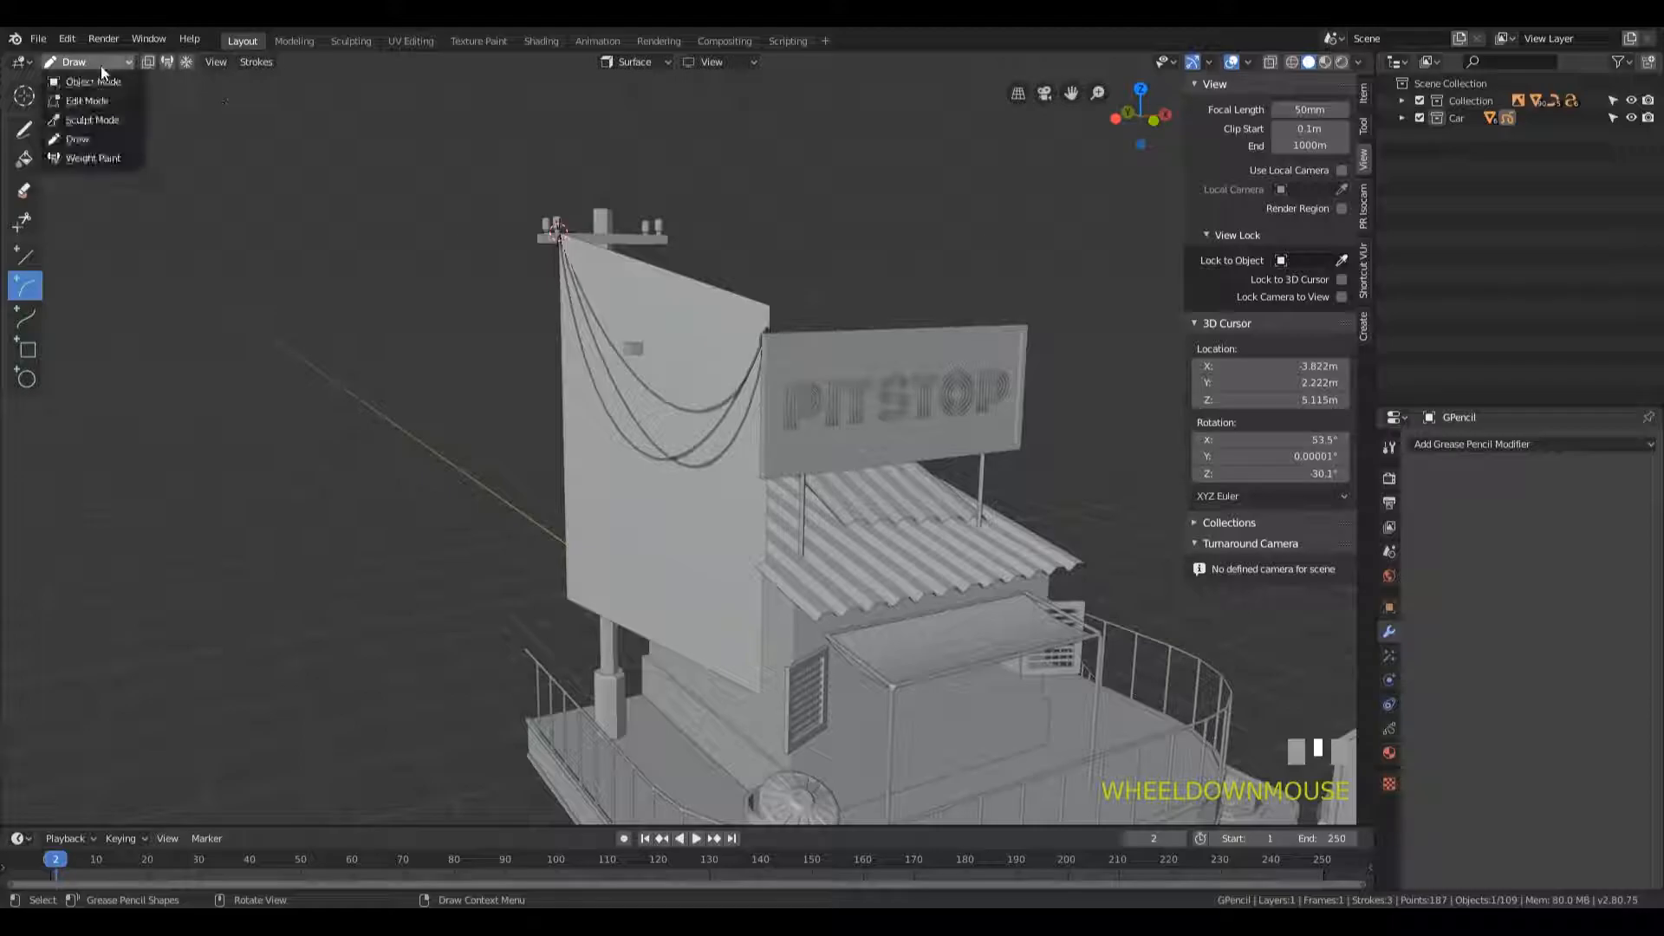
click(100, 85)
click(707, 319)
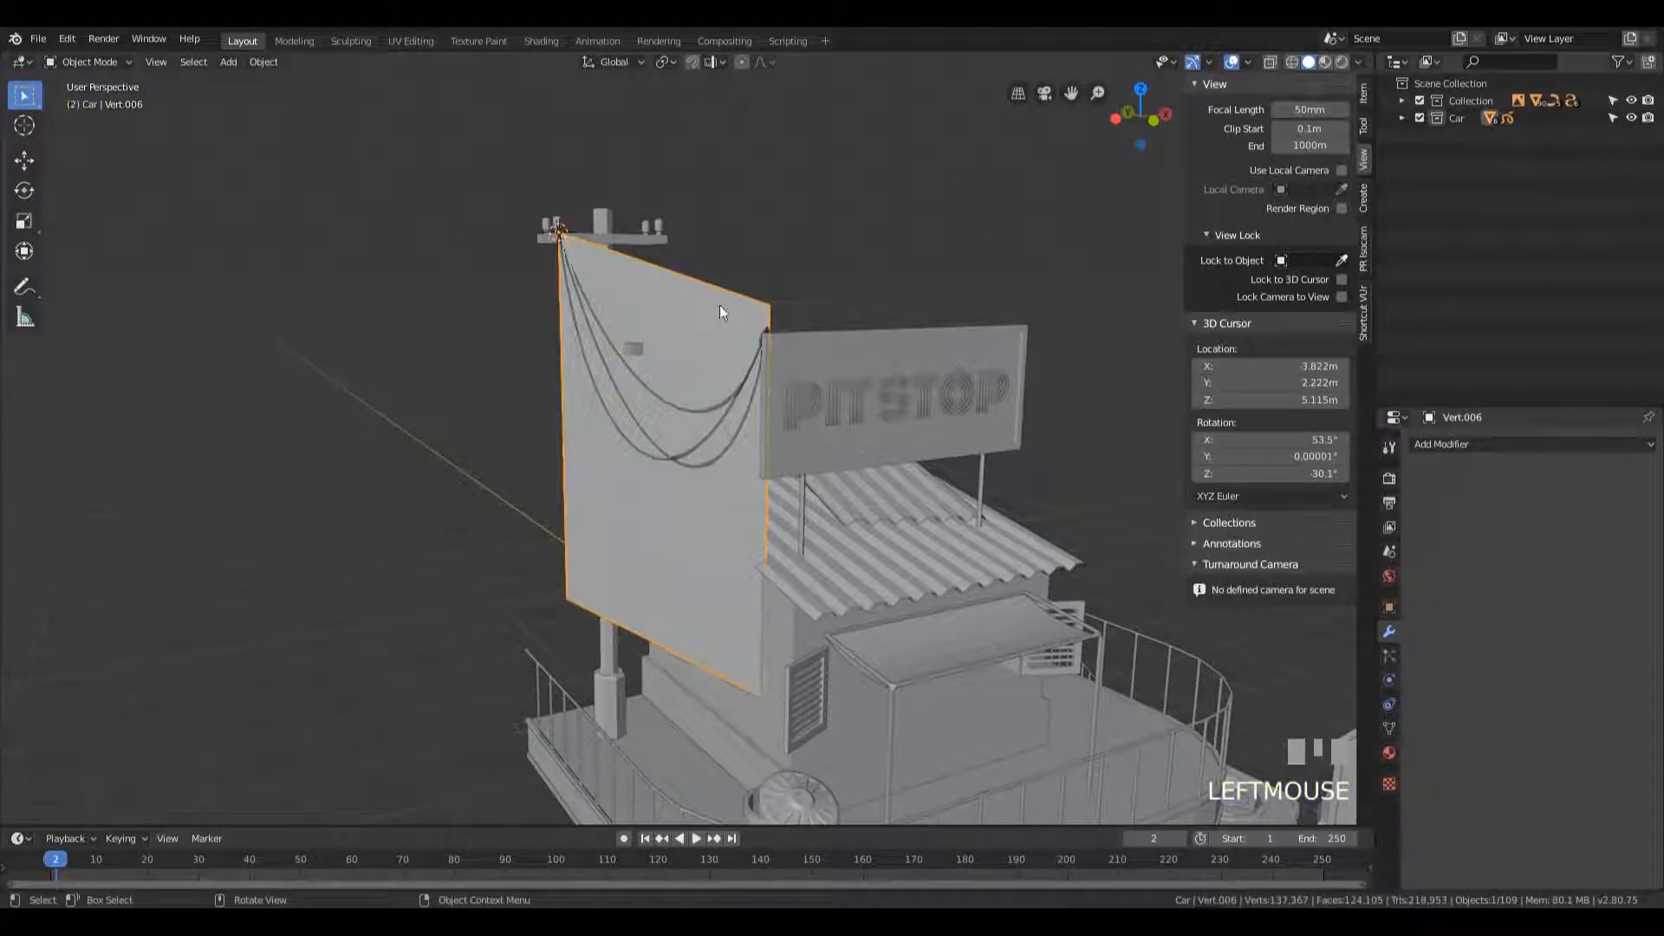
- Select the Grease Pencil cables, try moving the whole object freely, and examine the strokes up close
click(584, 340)
mouse_move(584, 337)
middle_down()
mouse_move(836, 326)
mouse_move(579, 325)
mouse_move(898, 304)
mouse_move(709, 352)
middle_up()
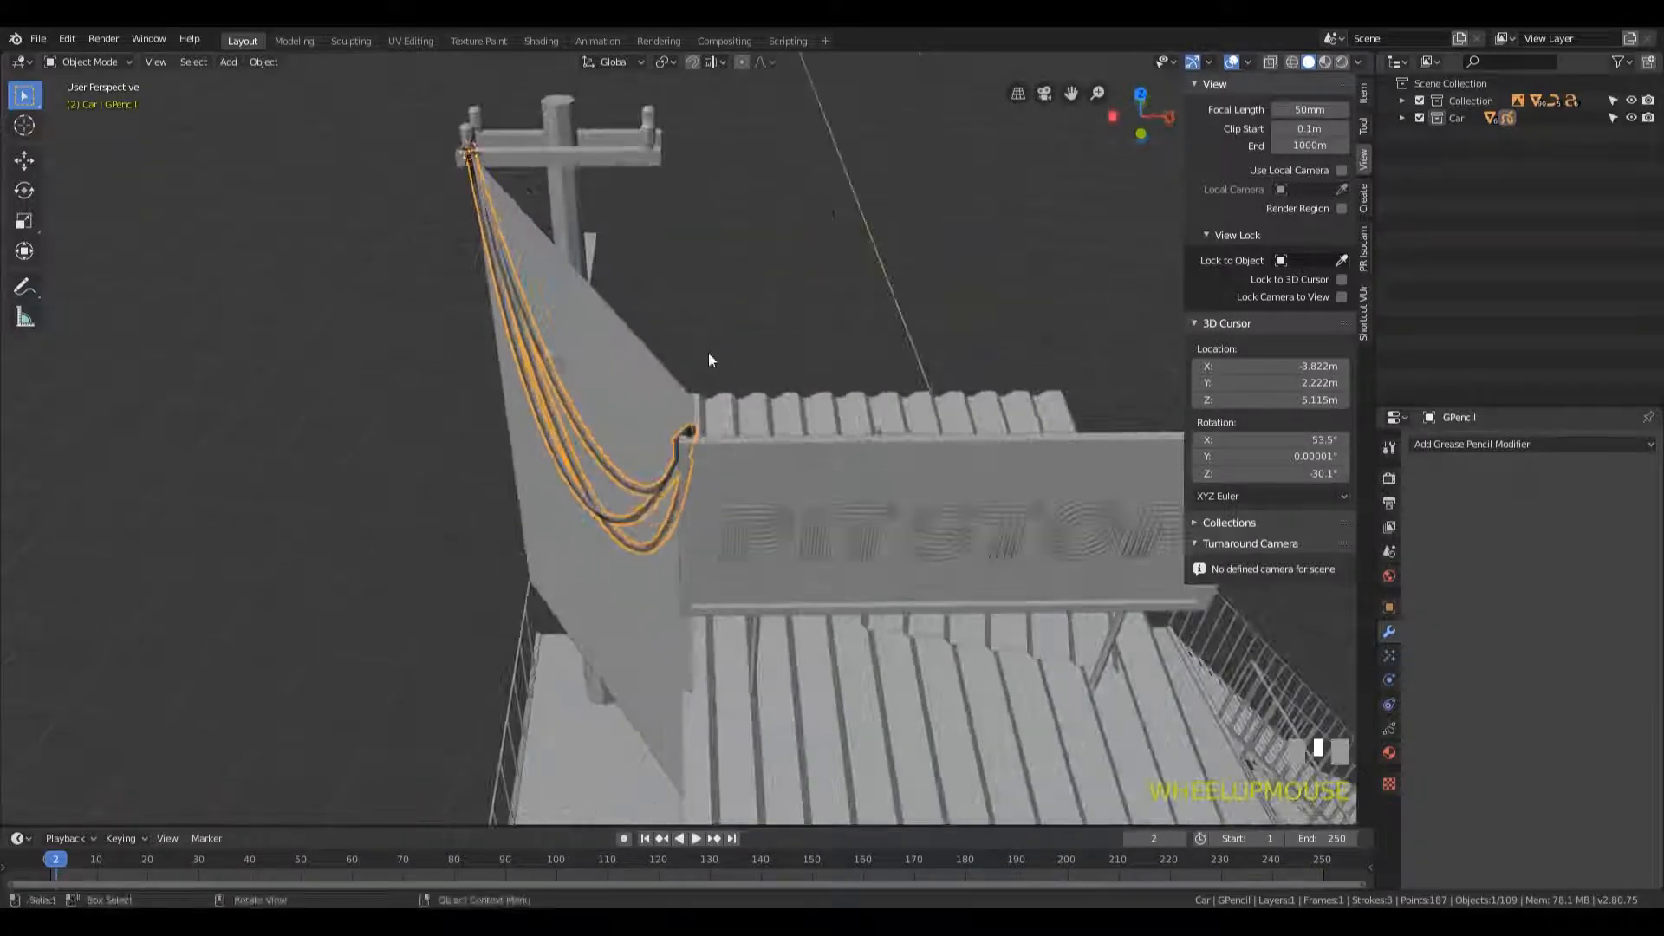
scroll(710, 351, down, 1)
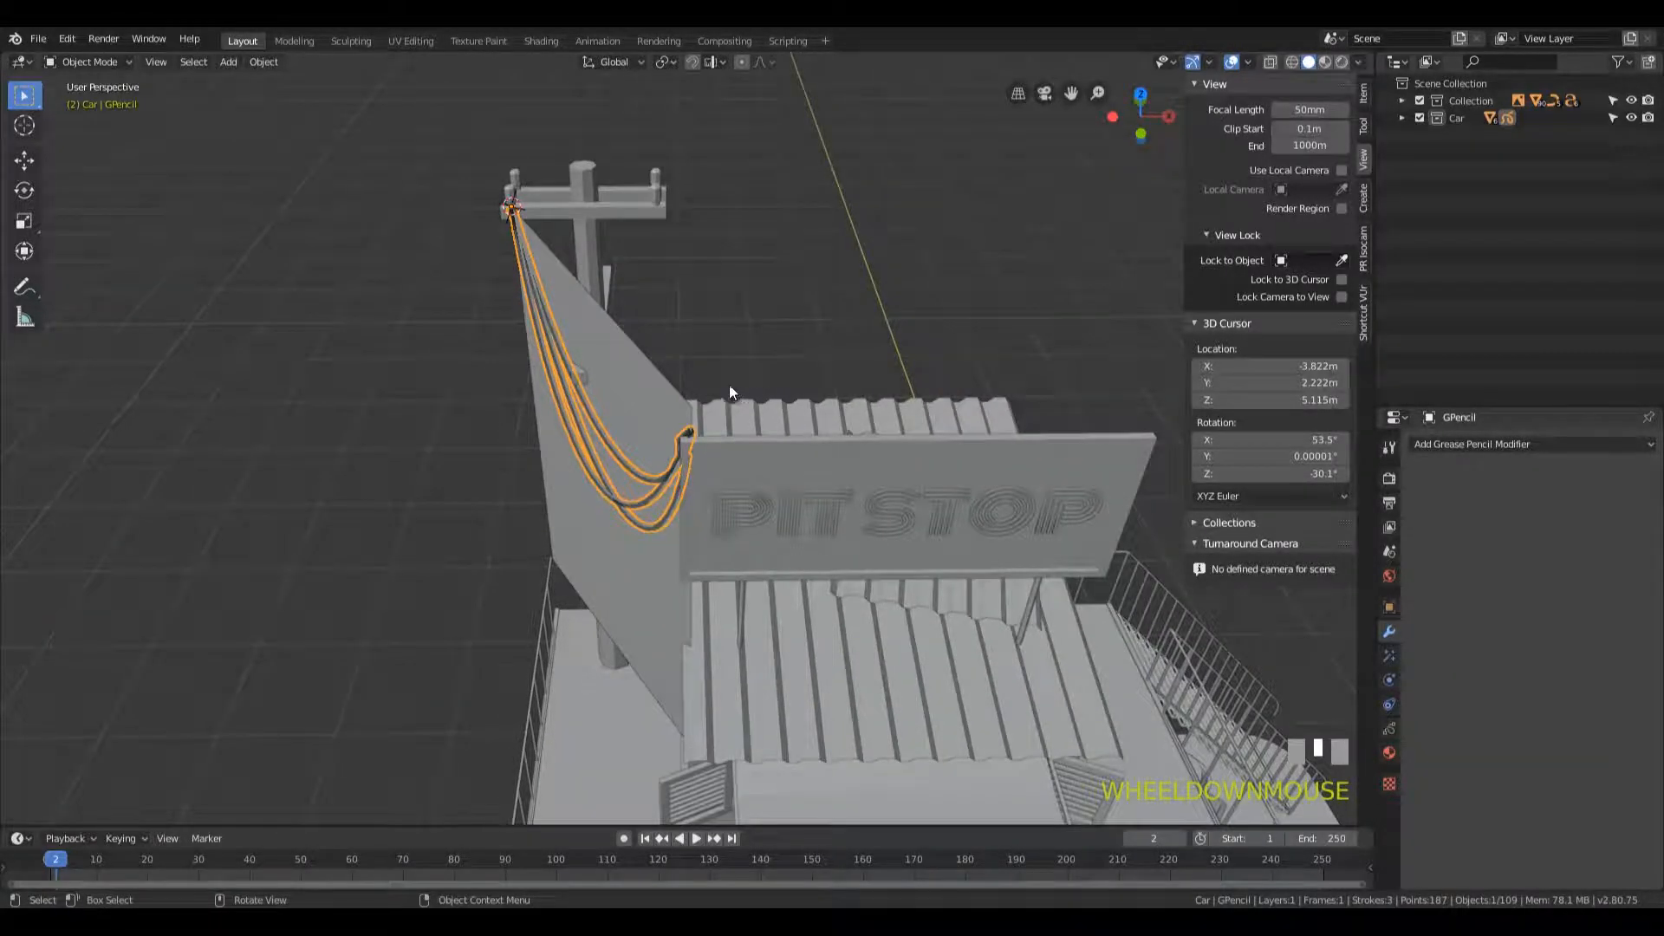
key(g)
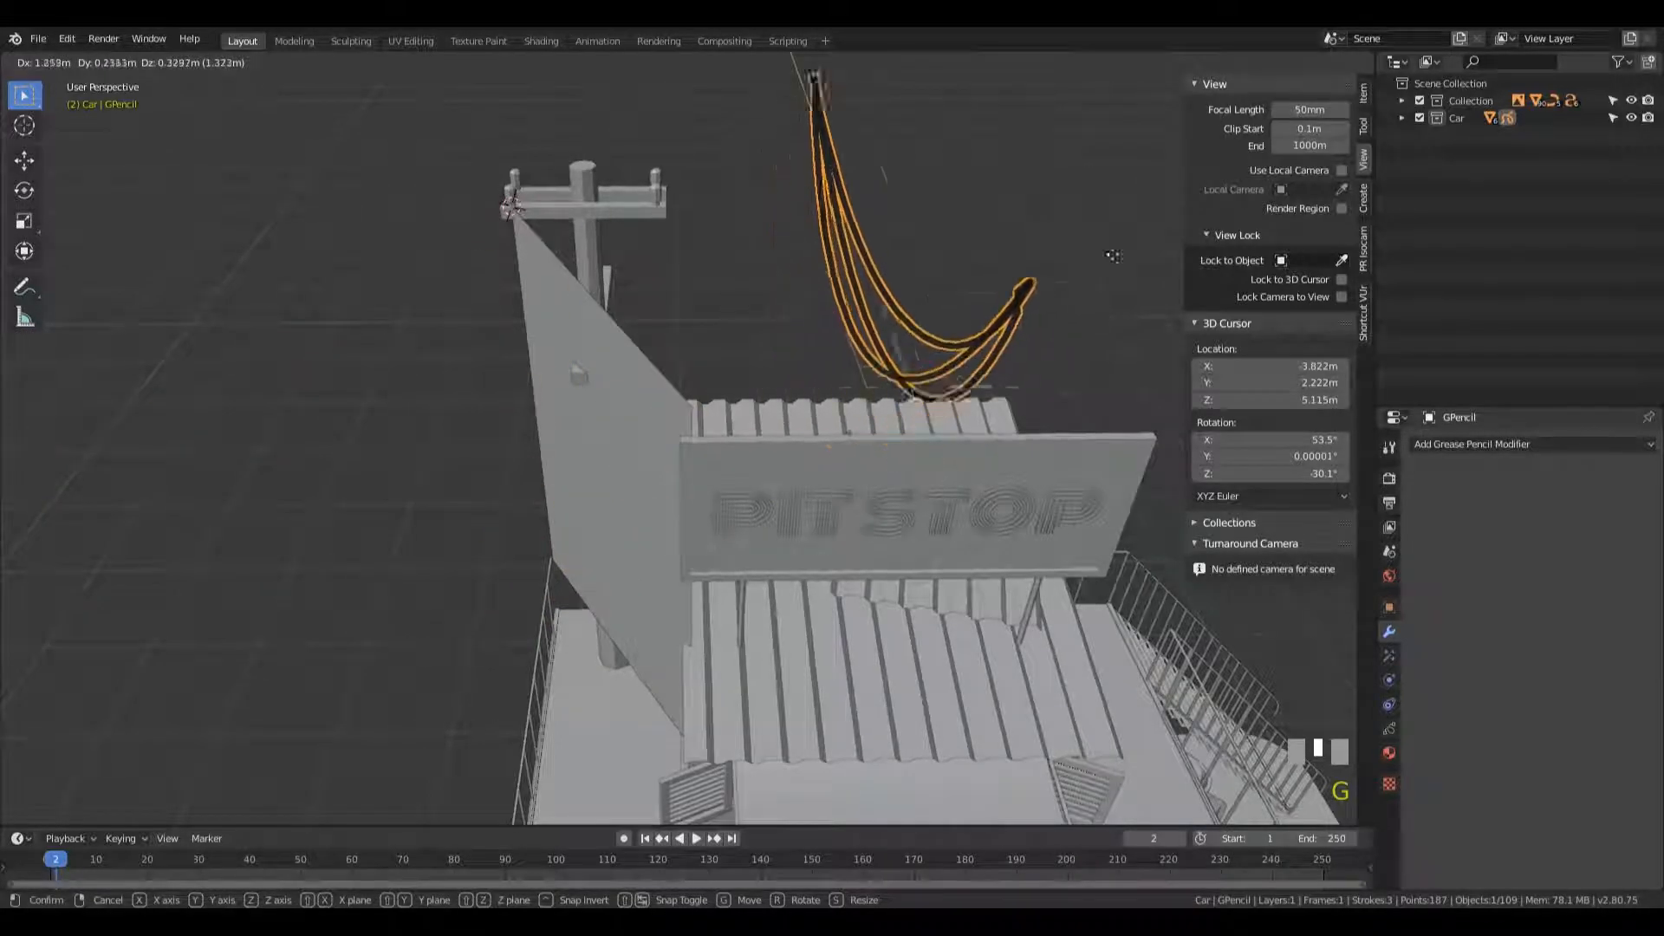
click(716, 464)
mouse_move(710, 471)
middle_down()
mouse_move(864, 418)
mouse_move(830, 407)
middle_up()
scroll(798, 433, up, 4)
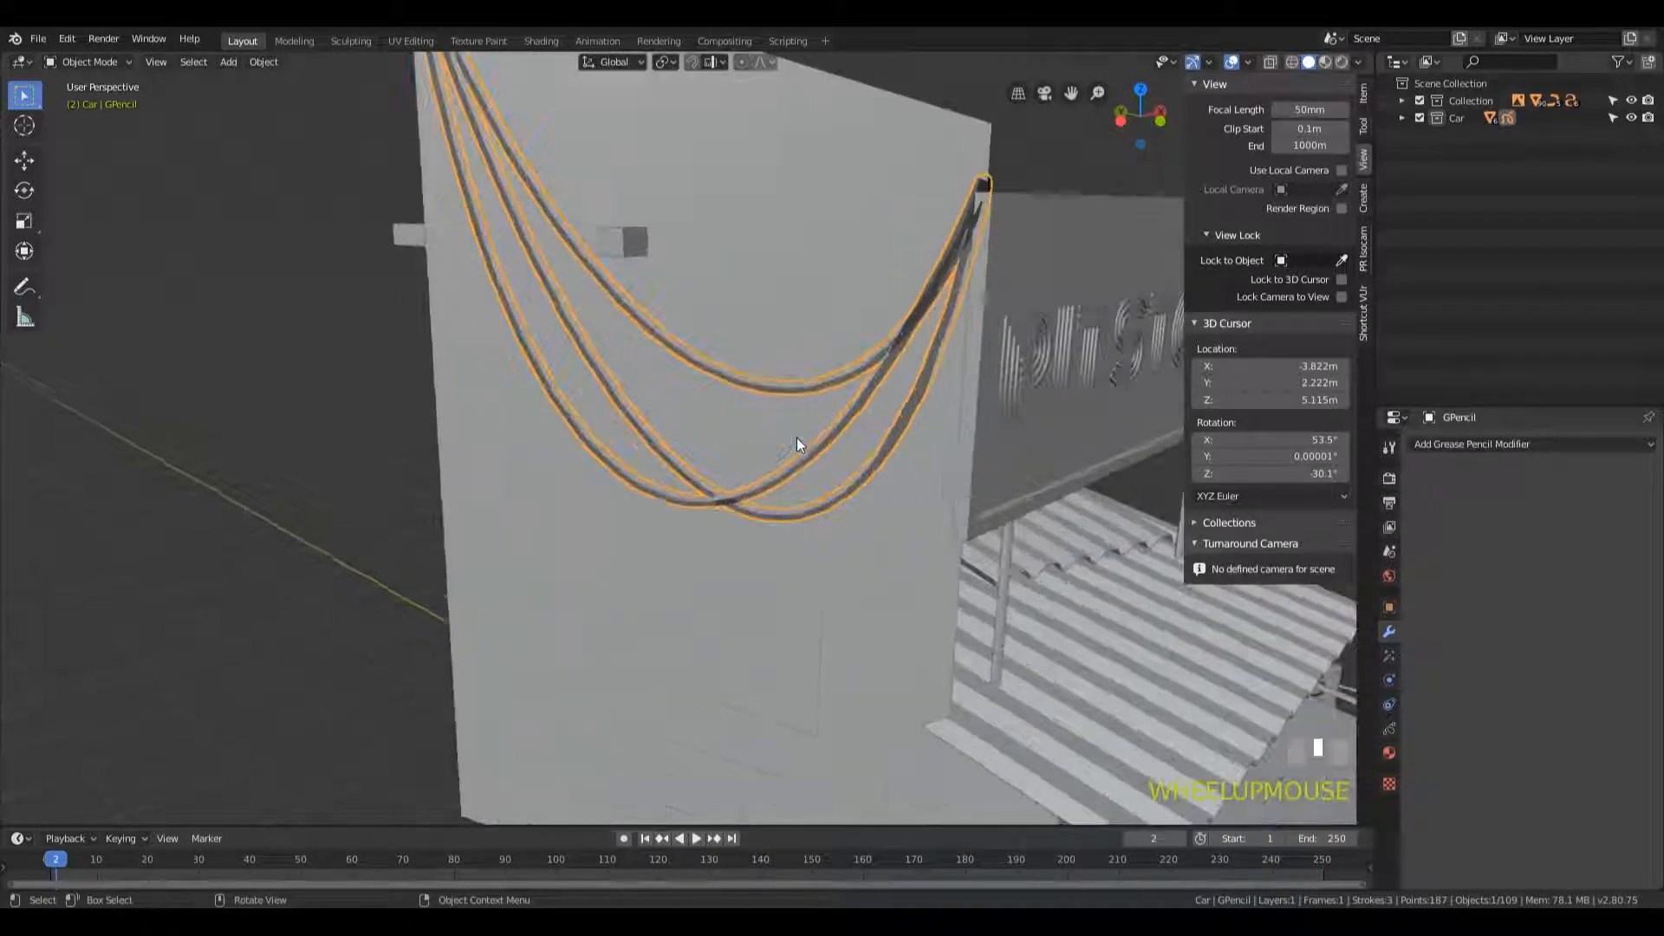
scroll(774, 427, down, 4)
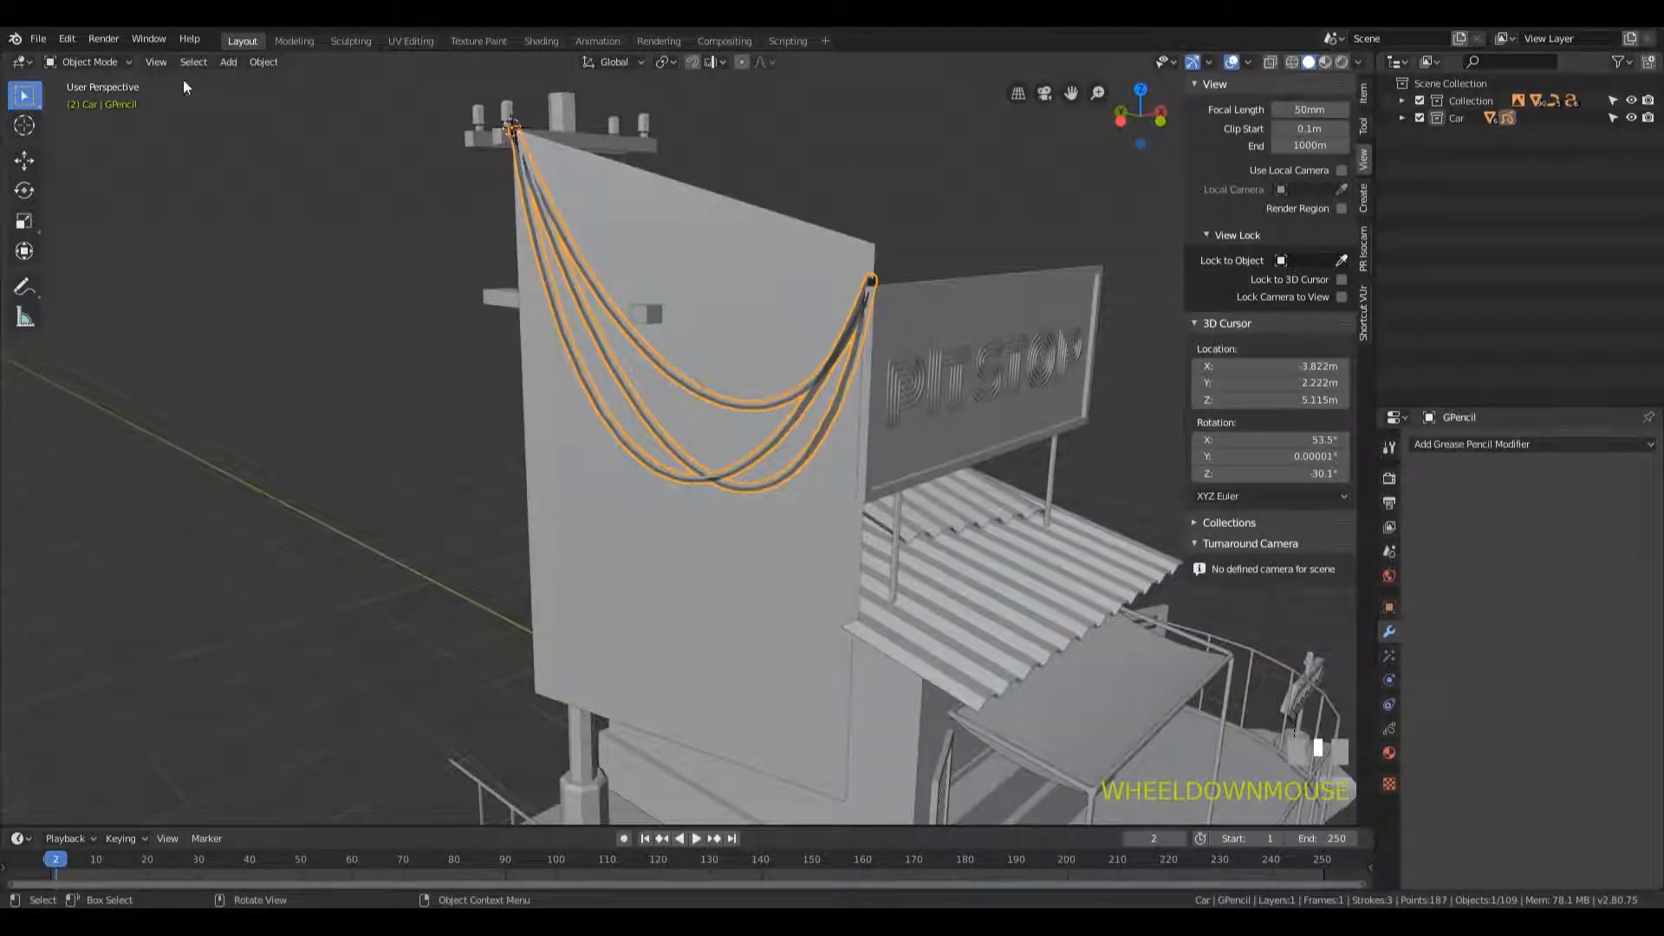
- Try moving a single point of the upper cable in Edit Mode, and return to Object Mode
key(Tab)
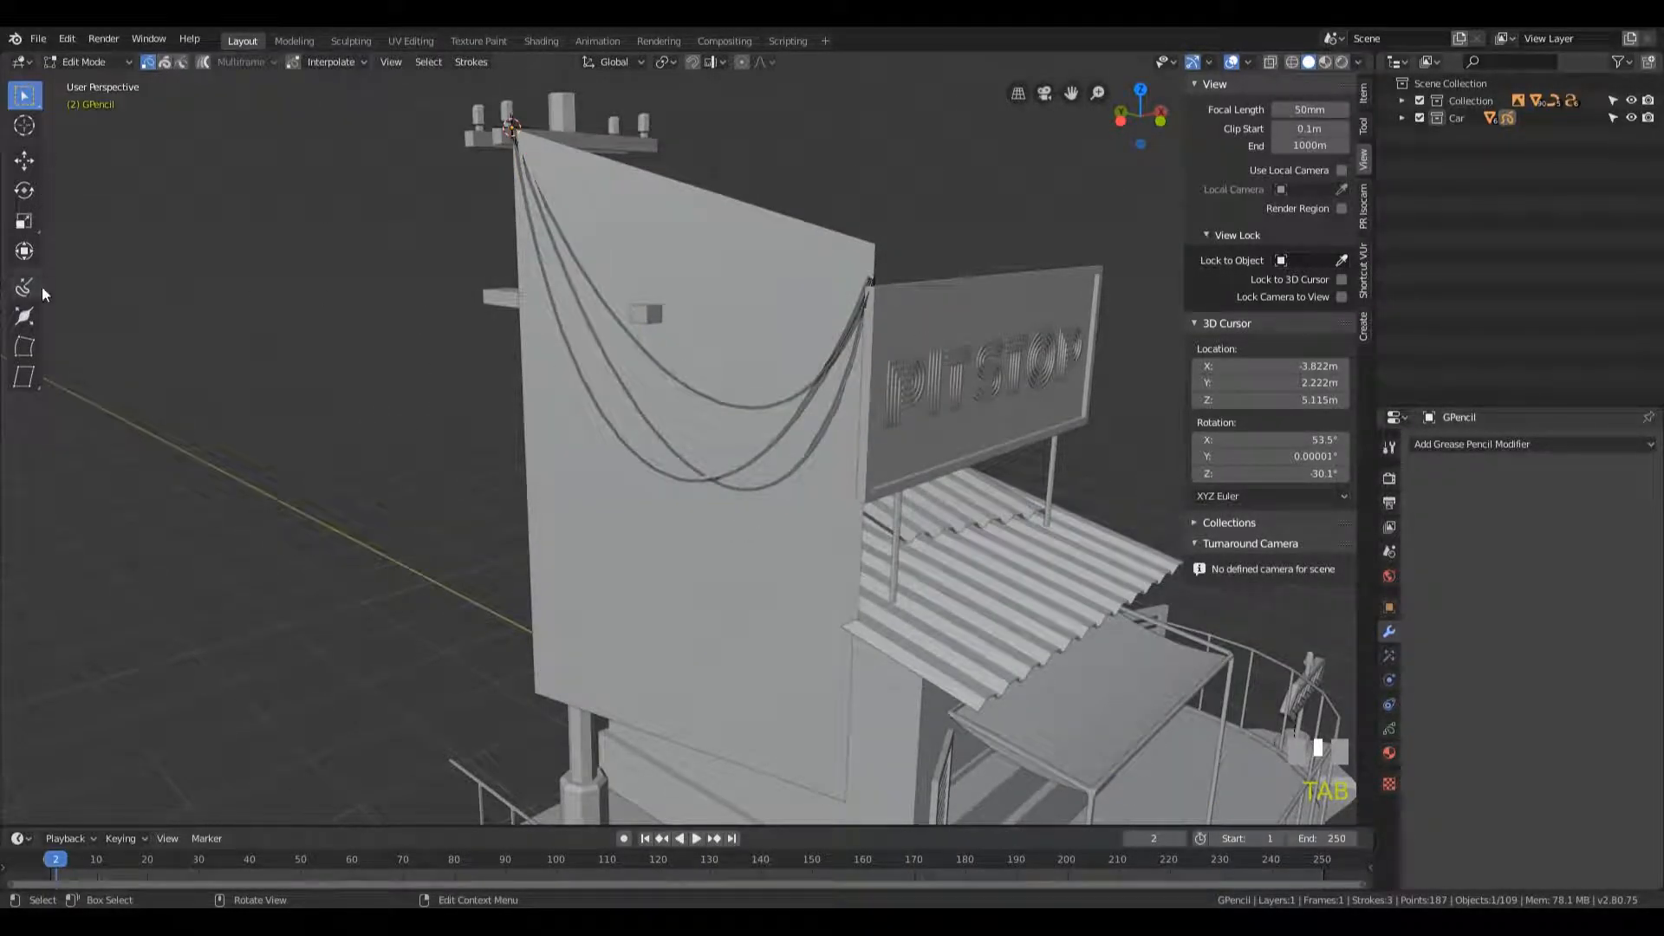
click(654, 357)
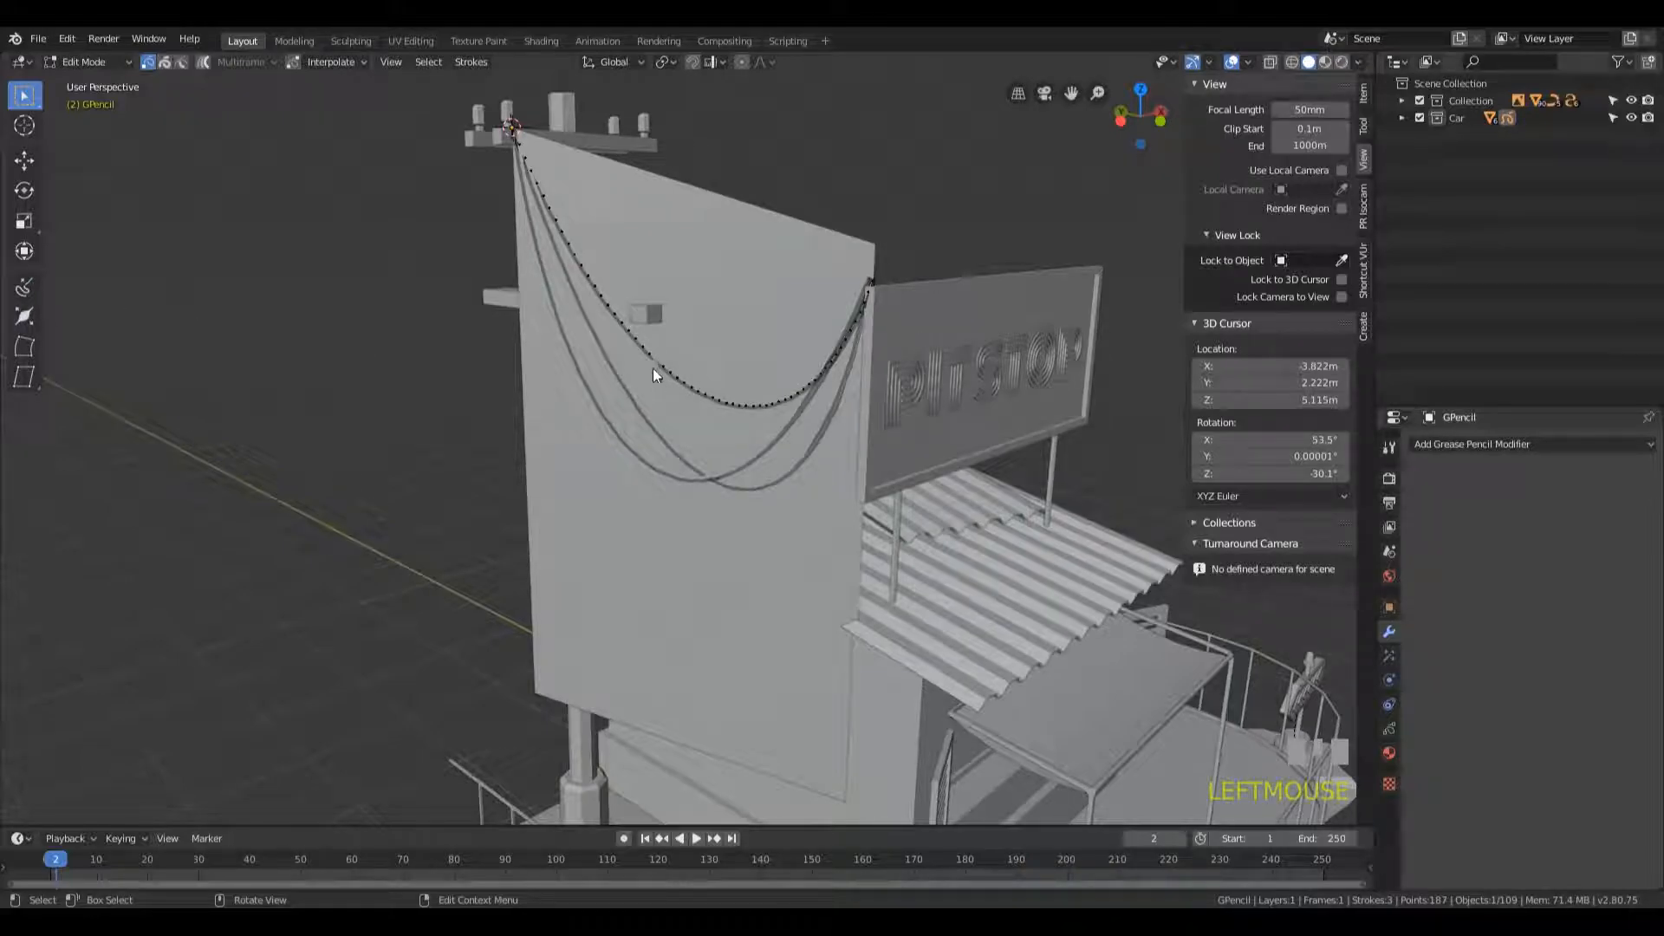
key(g)
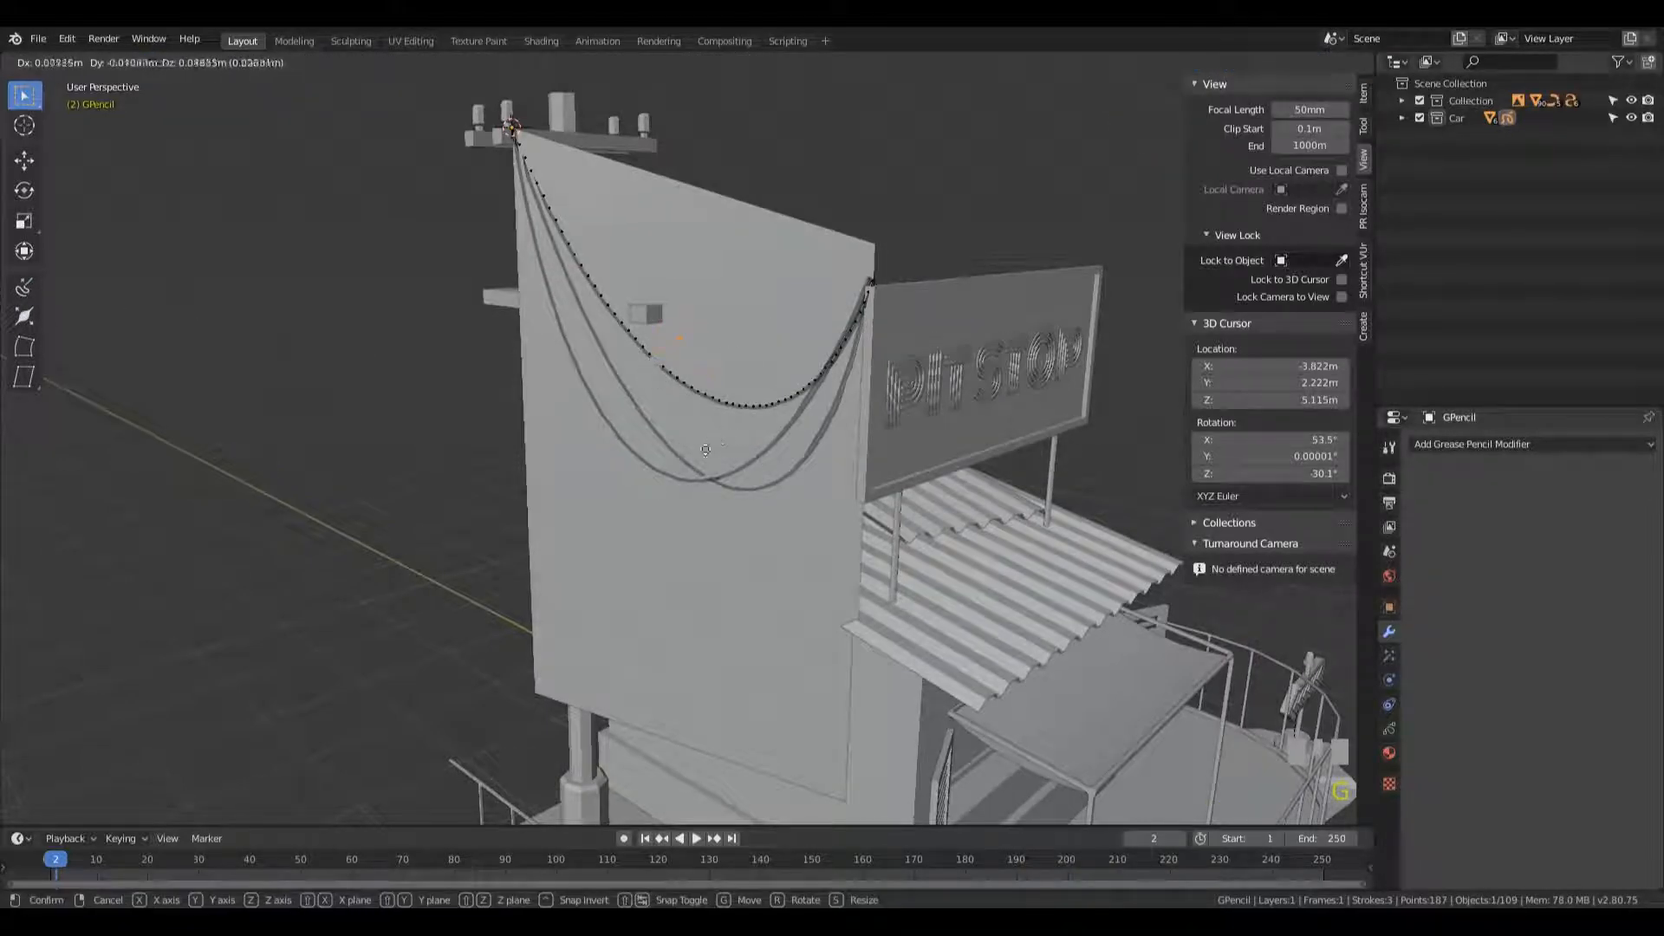
click(695, 472)
key(Tab)
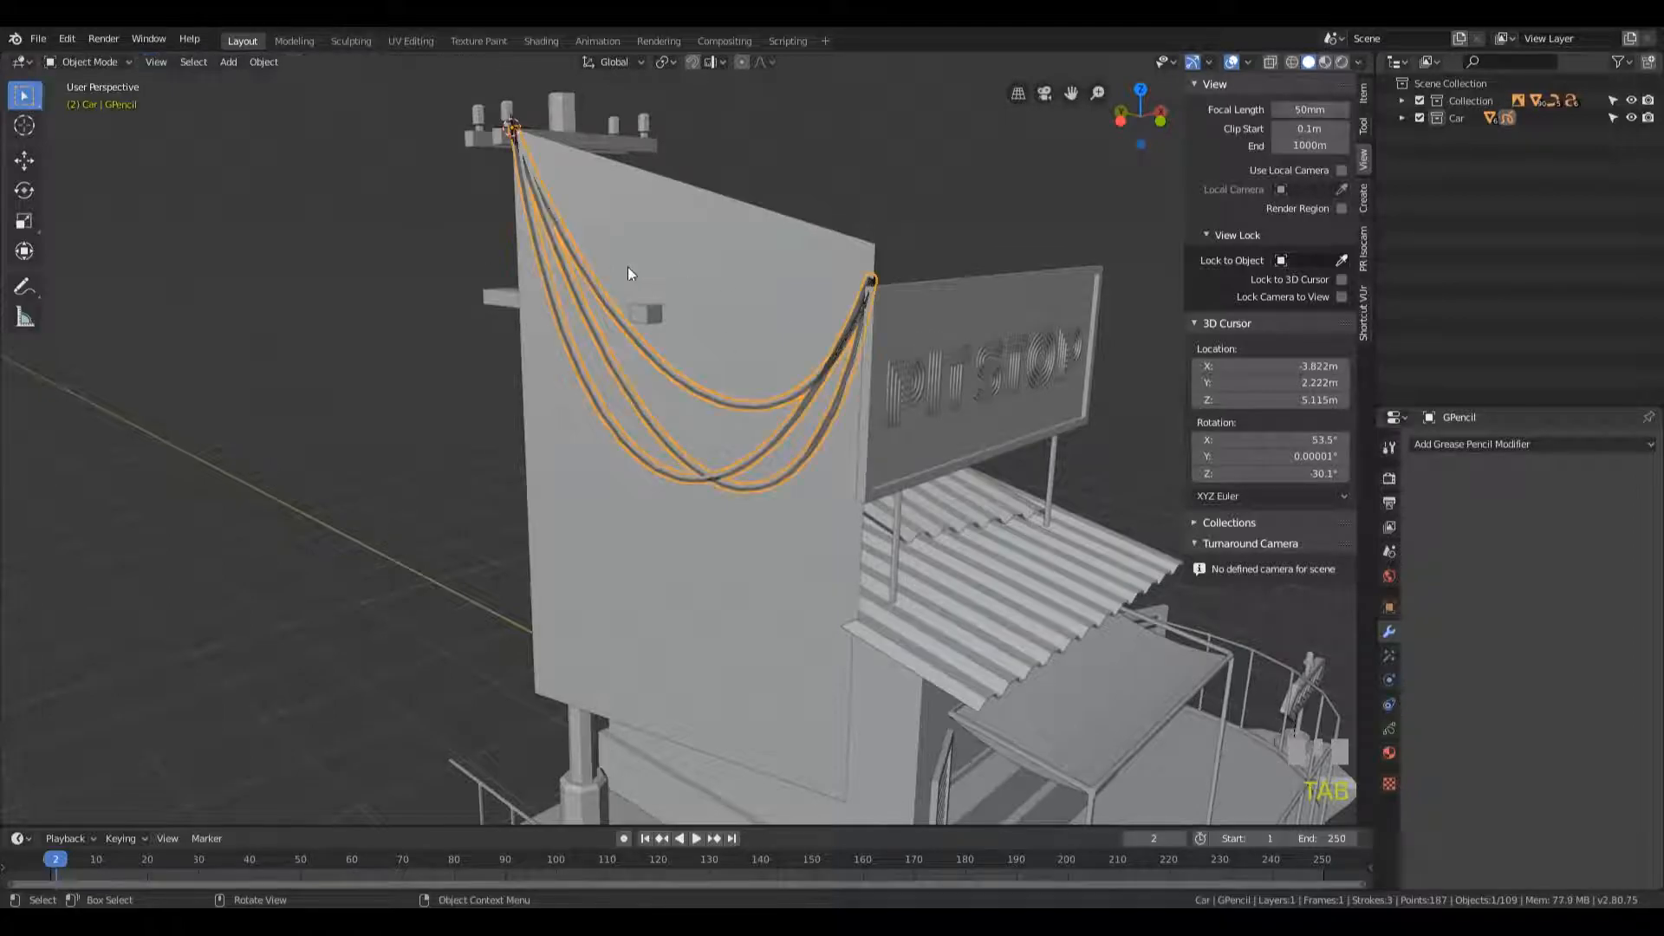
- In top view, move the guide panel's outer vertical edge 0.854 m in X and -2.81 m in Y to reach the arched sign
click(752, 243)
scroll(747, 277, down, 2)
middle_drag(747, 295, 845, 336)
scroll(813, 244, down, 2)
middle_drag(813, 246, 529, 236)
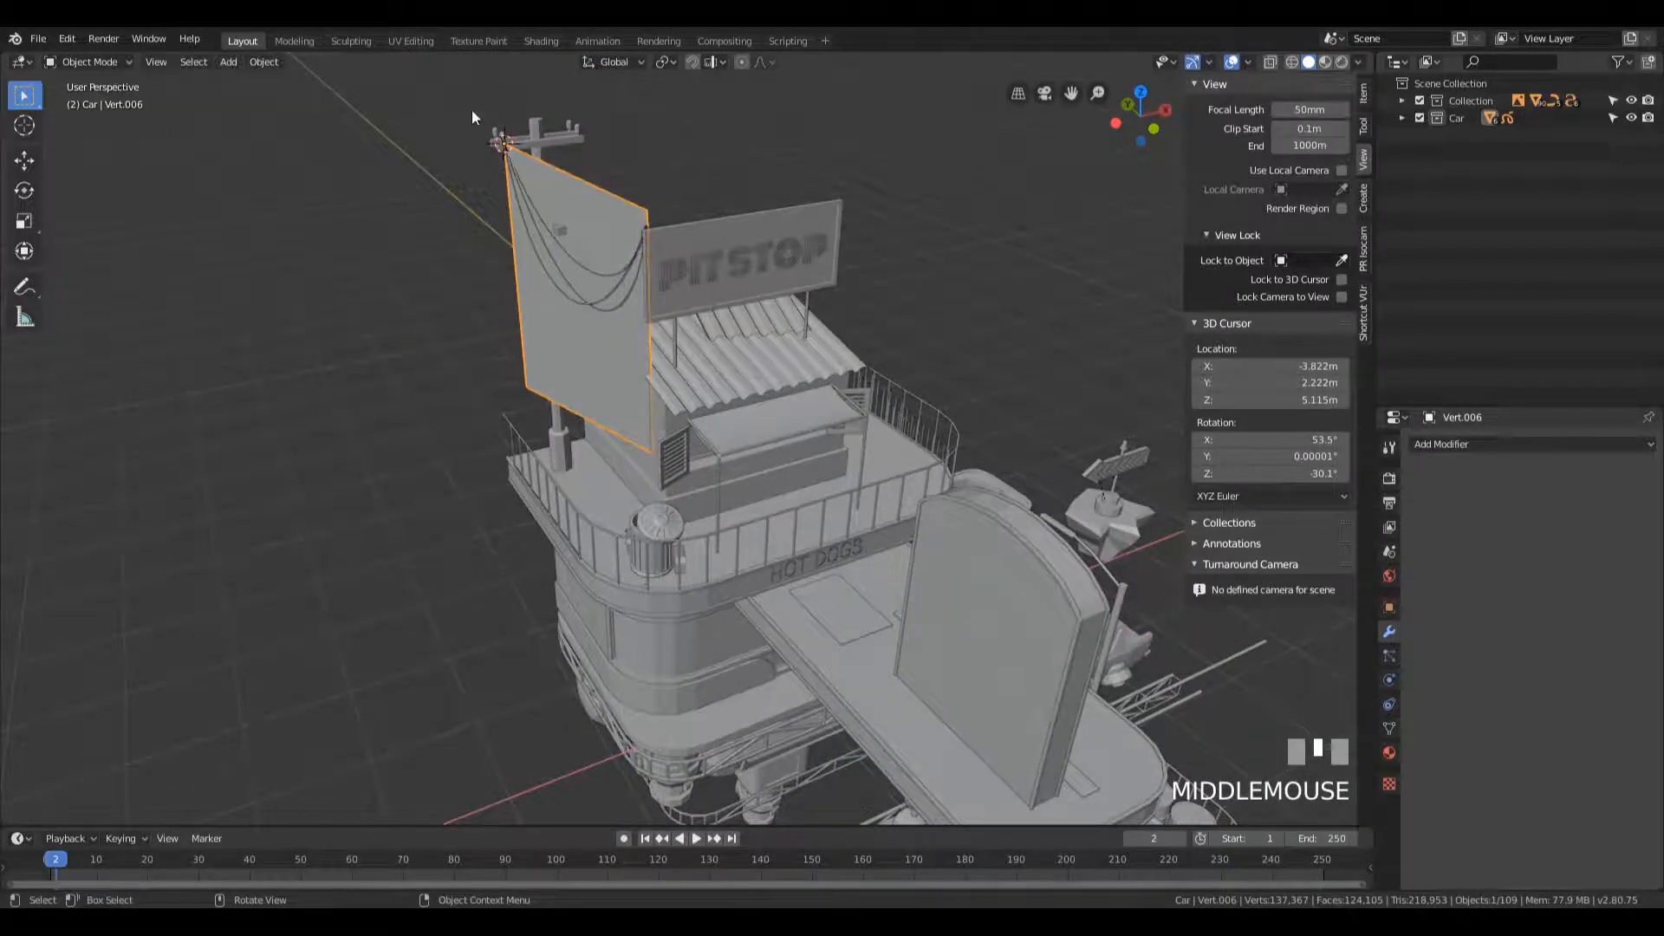
key(Tab)
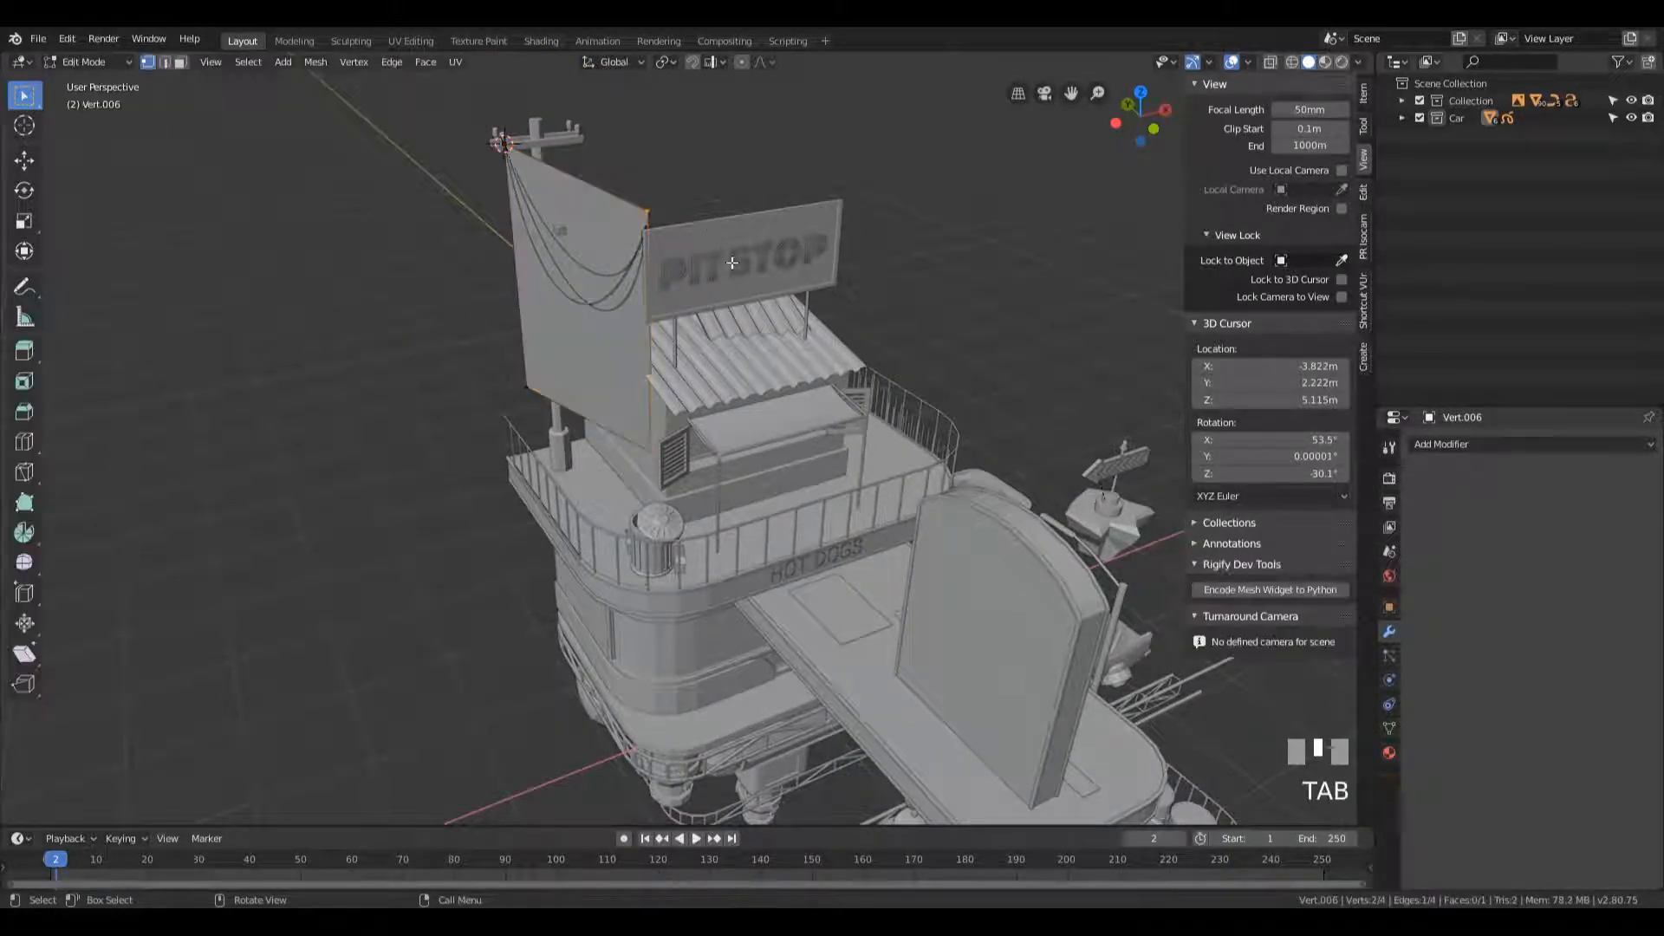
click(648, 211)
shift+click(648, 451)
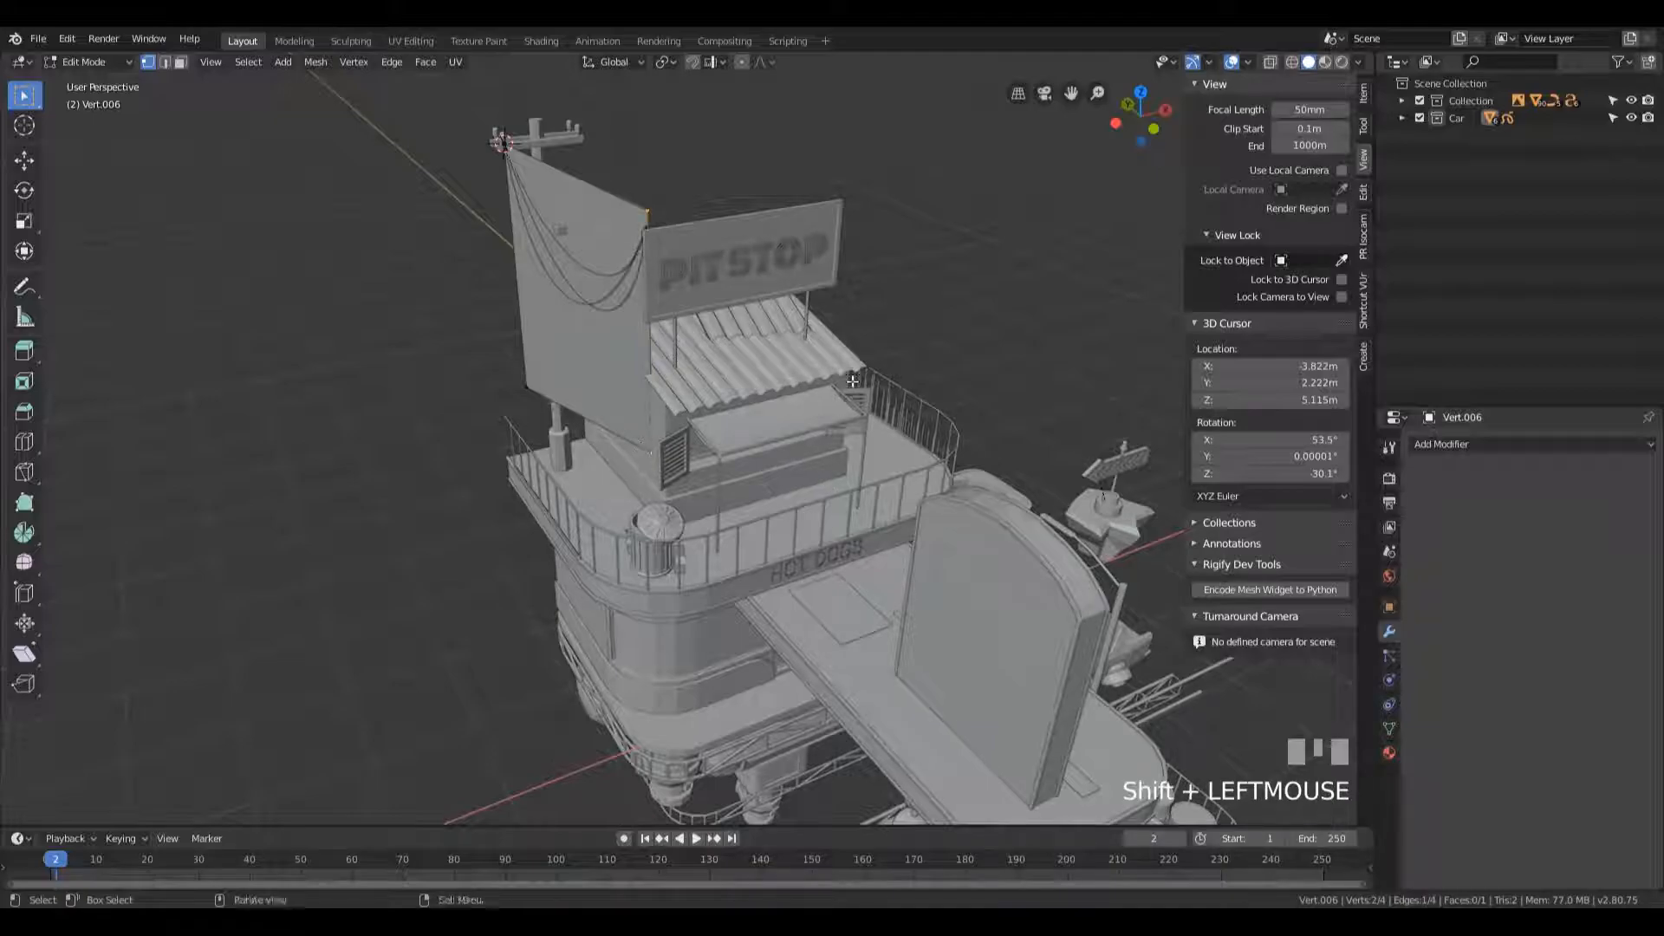
key(KP_7)
shift+middle_drag(823, 667, 813, 327)
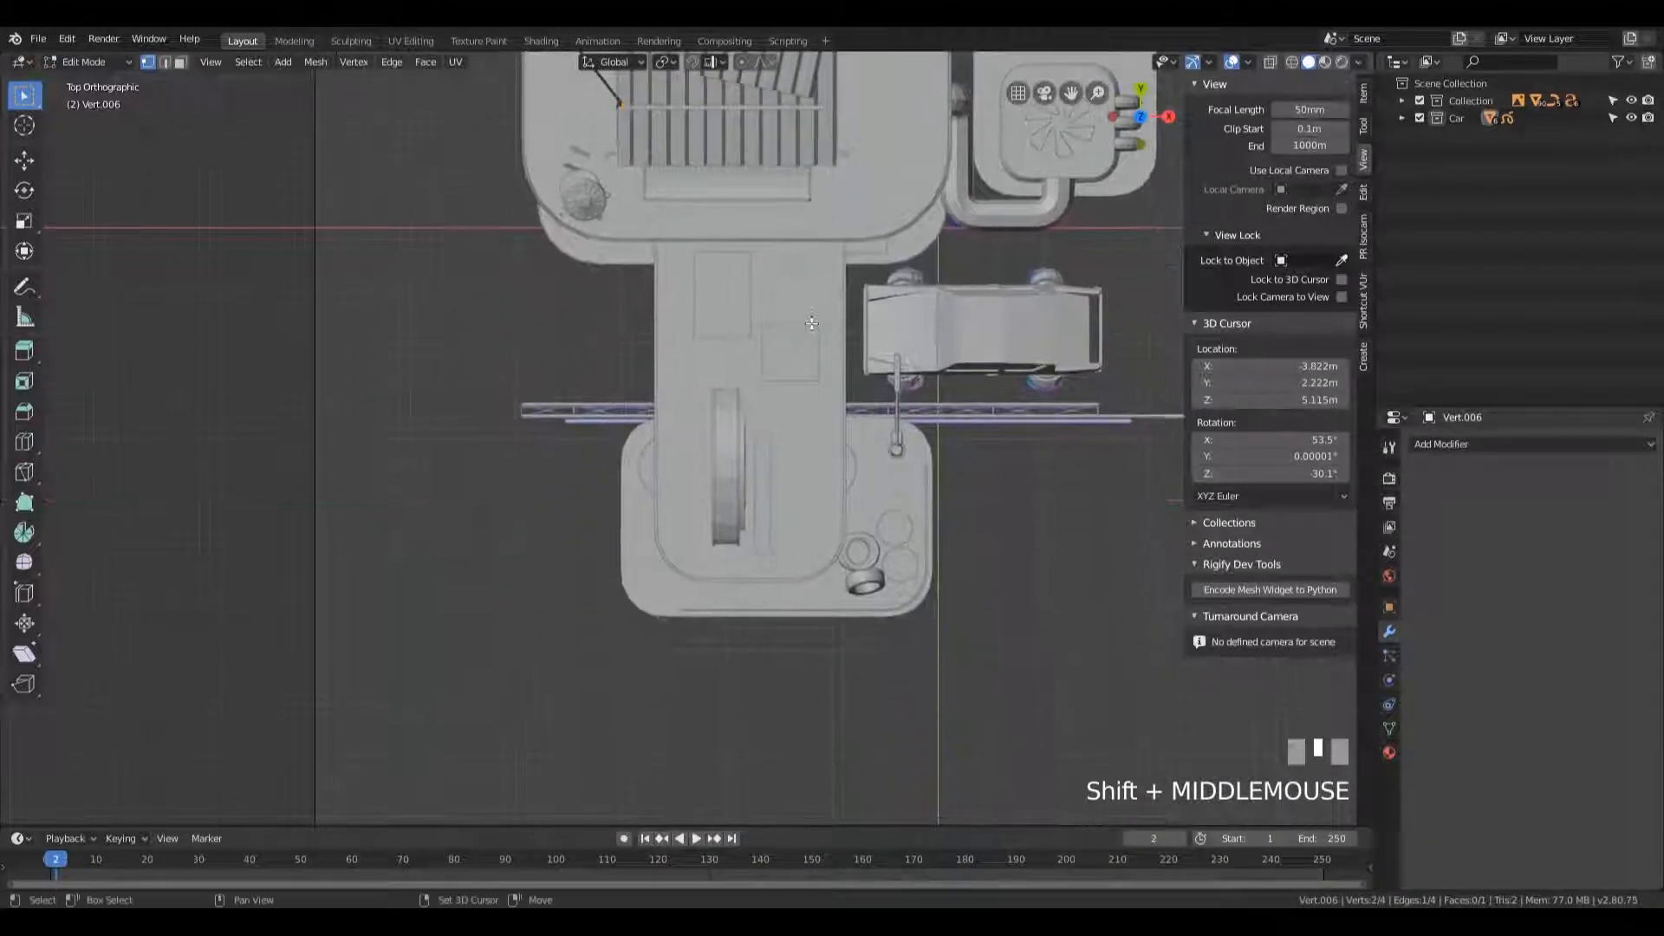
key(g)
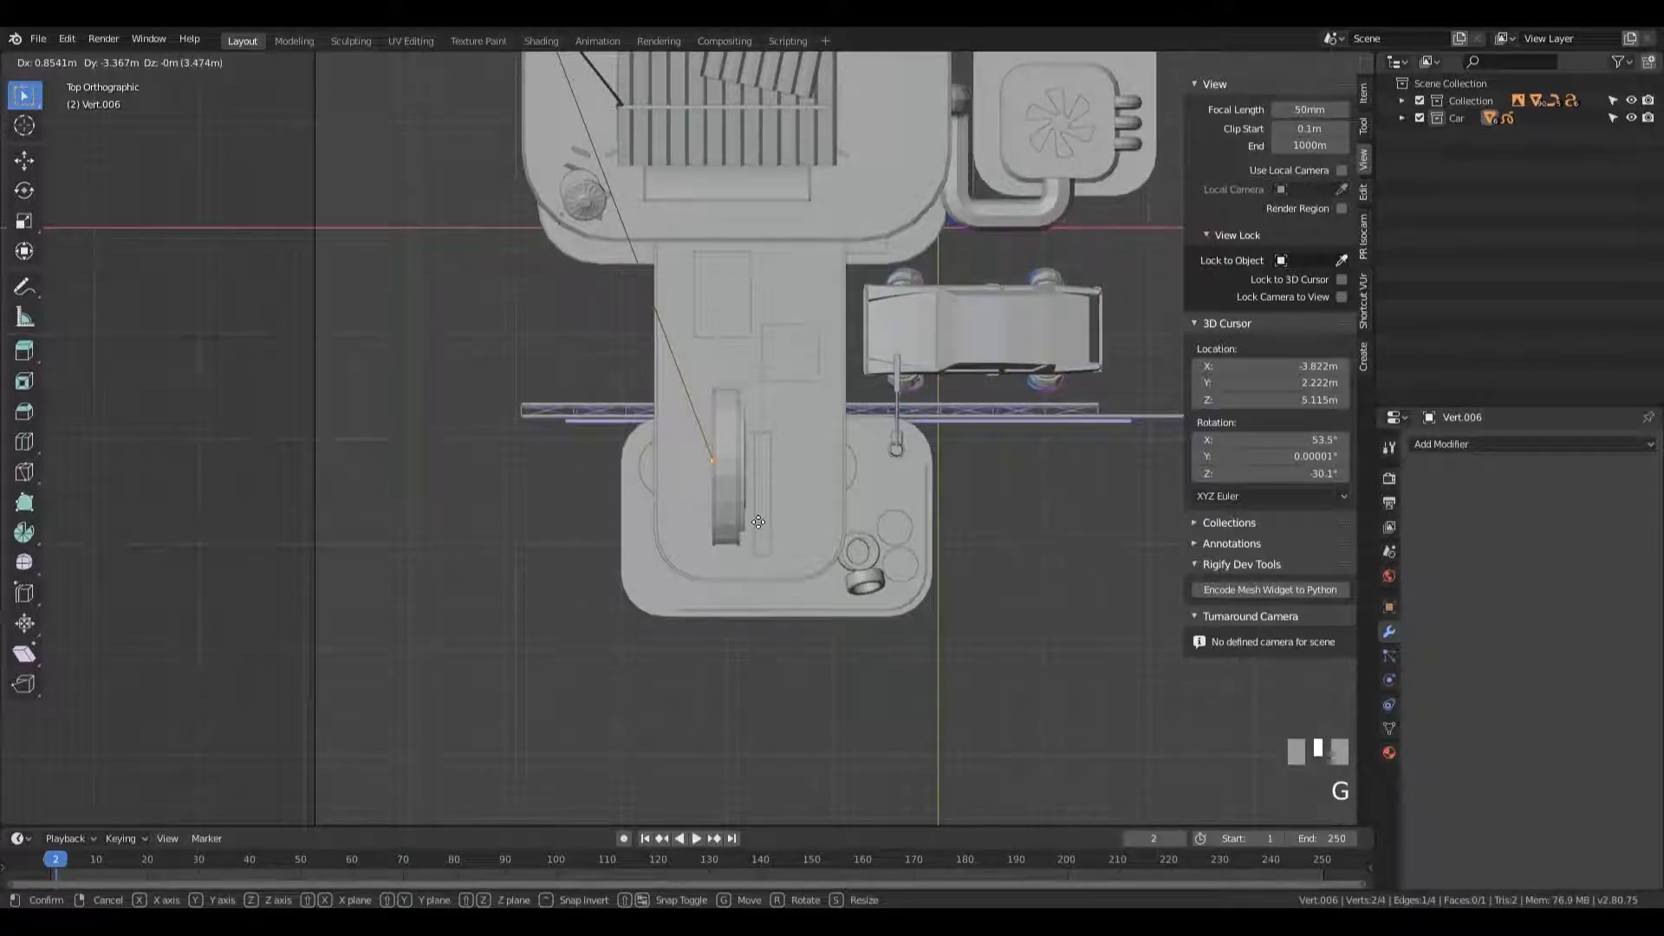
click(758, 463)
- Lower the panel's outer edge by about 0.91 m along Z toward the arched sign's height, and leave mesh editing
middle_drag(759, 463, 855, 438)
key(g)
key(z)
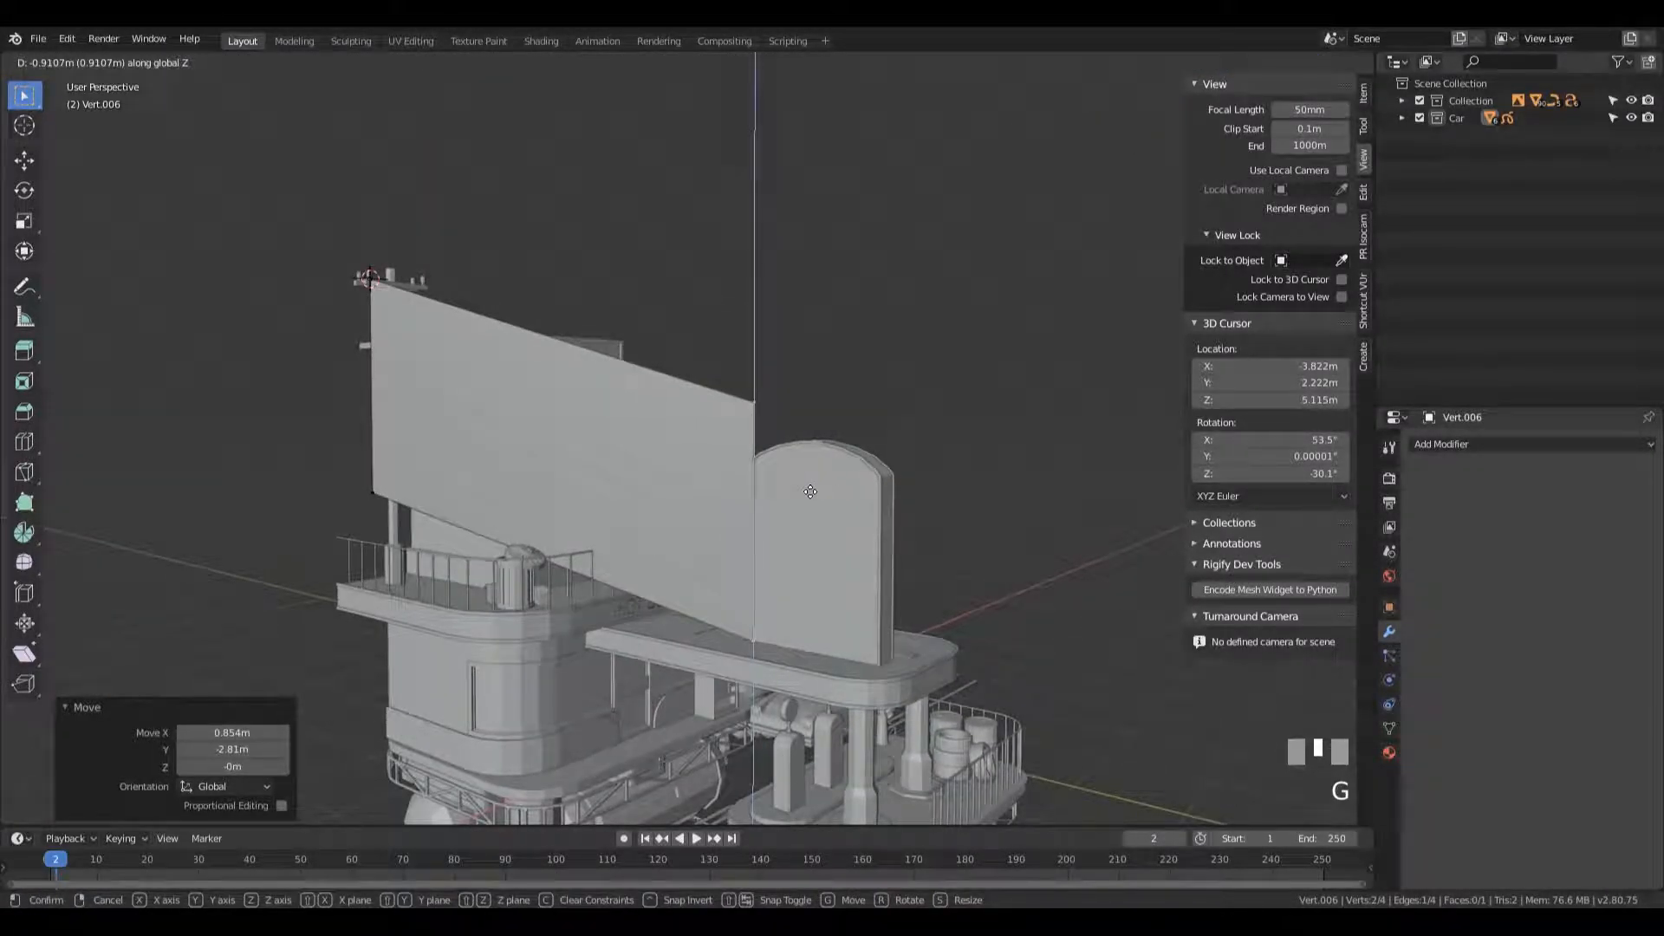
click(810, 491)
key(Tab)
middle_drag(840, 360, 773, 377)
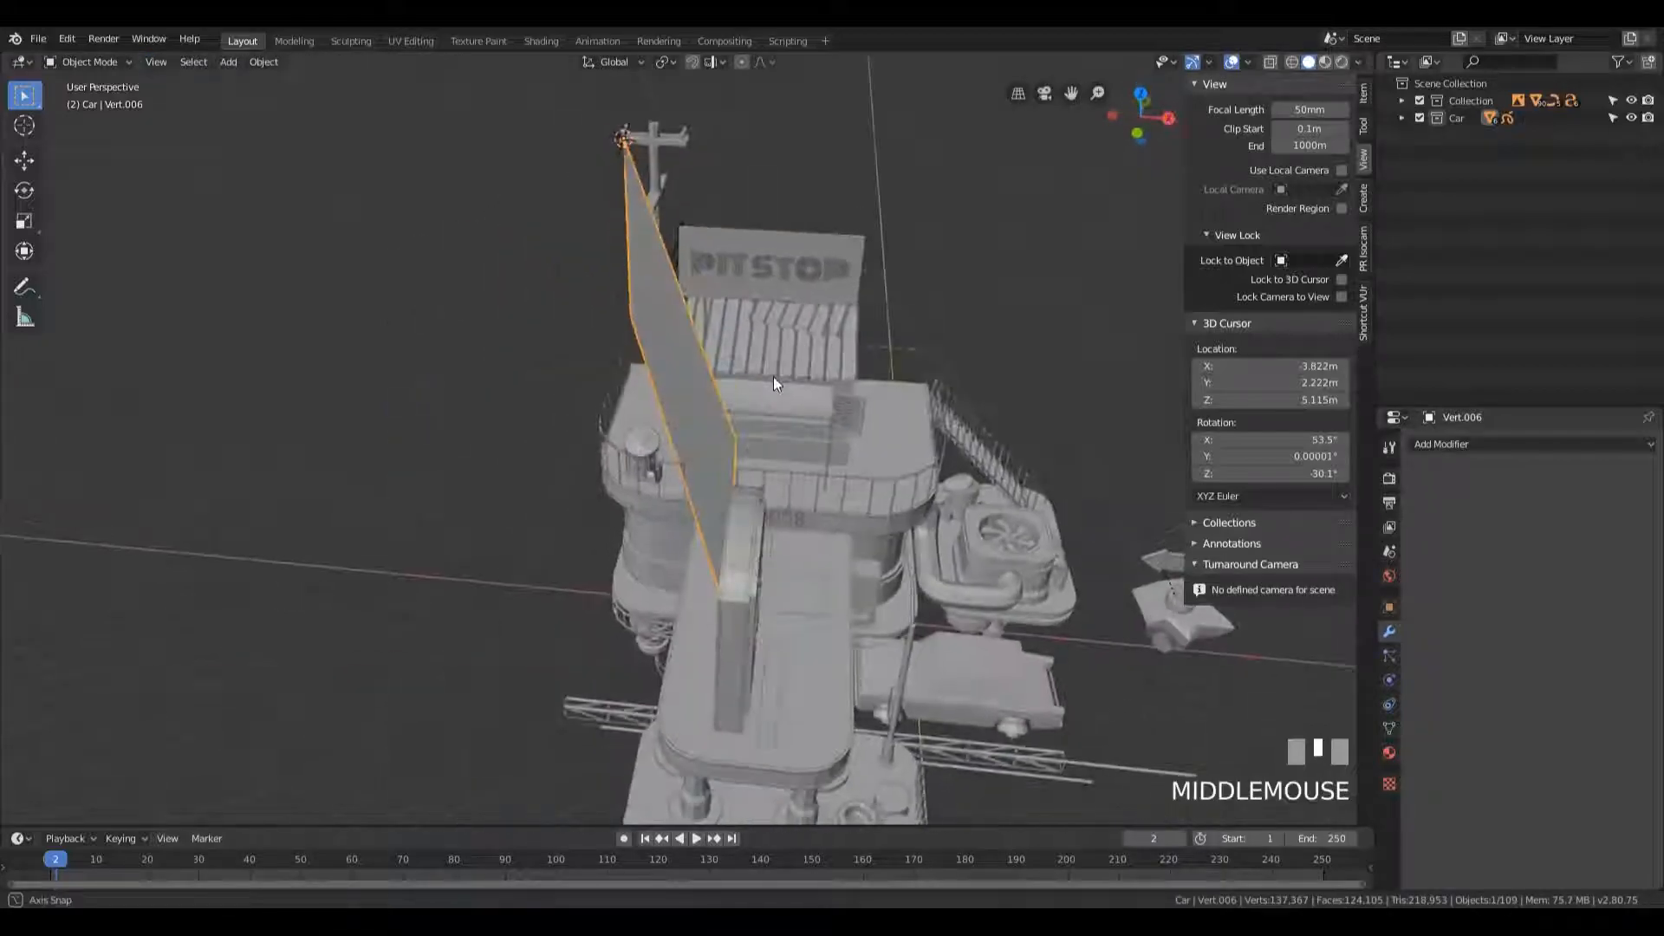
middle_drag(733, 212, 965, 532)
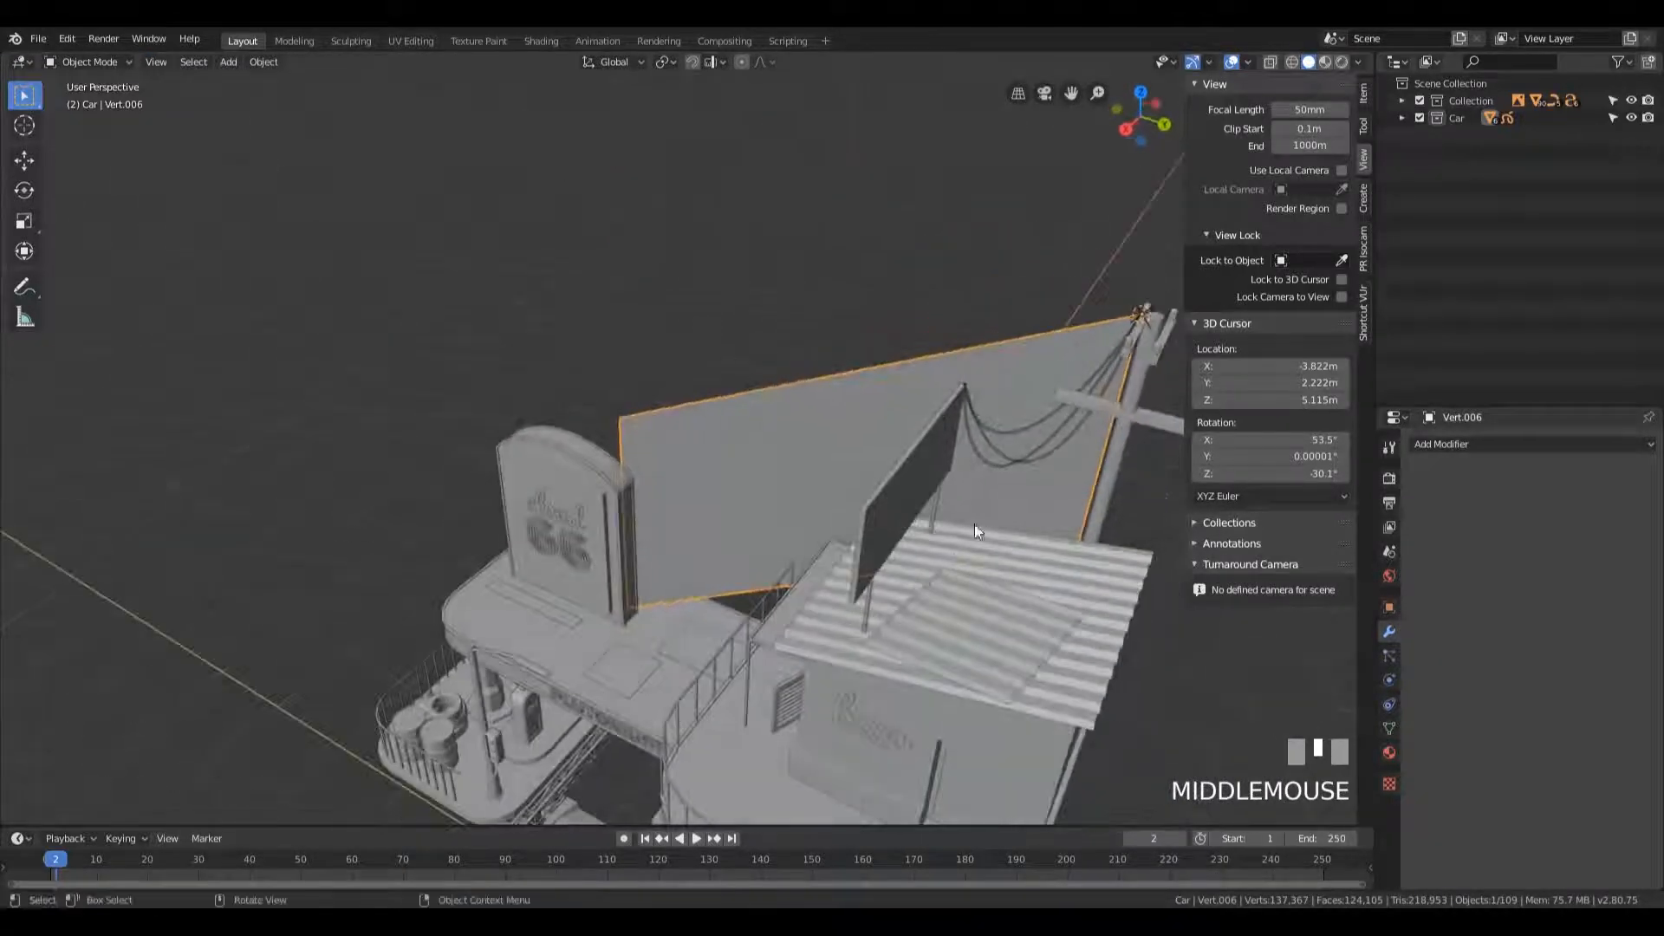
- Select the Grease Pencil cables again and switch them to Draw mode, facing the extended guide panel
click(981, 428)
middle_drag(981, 428, 200, 58)
click(194, 62)
click(85, 60)
click(90, 139)
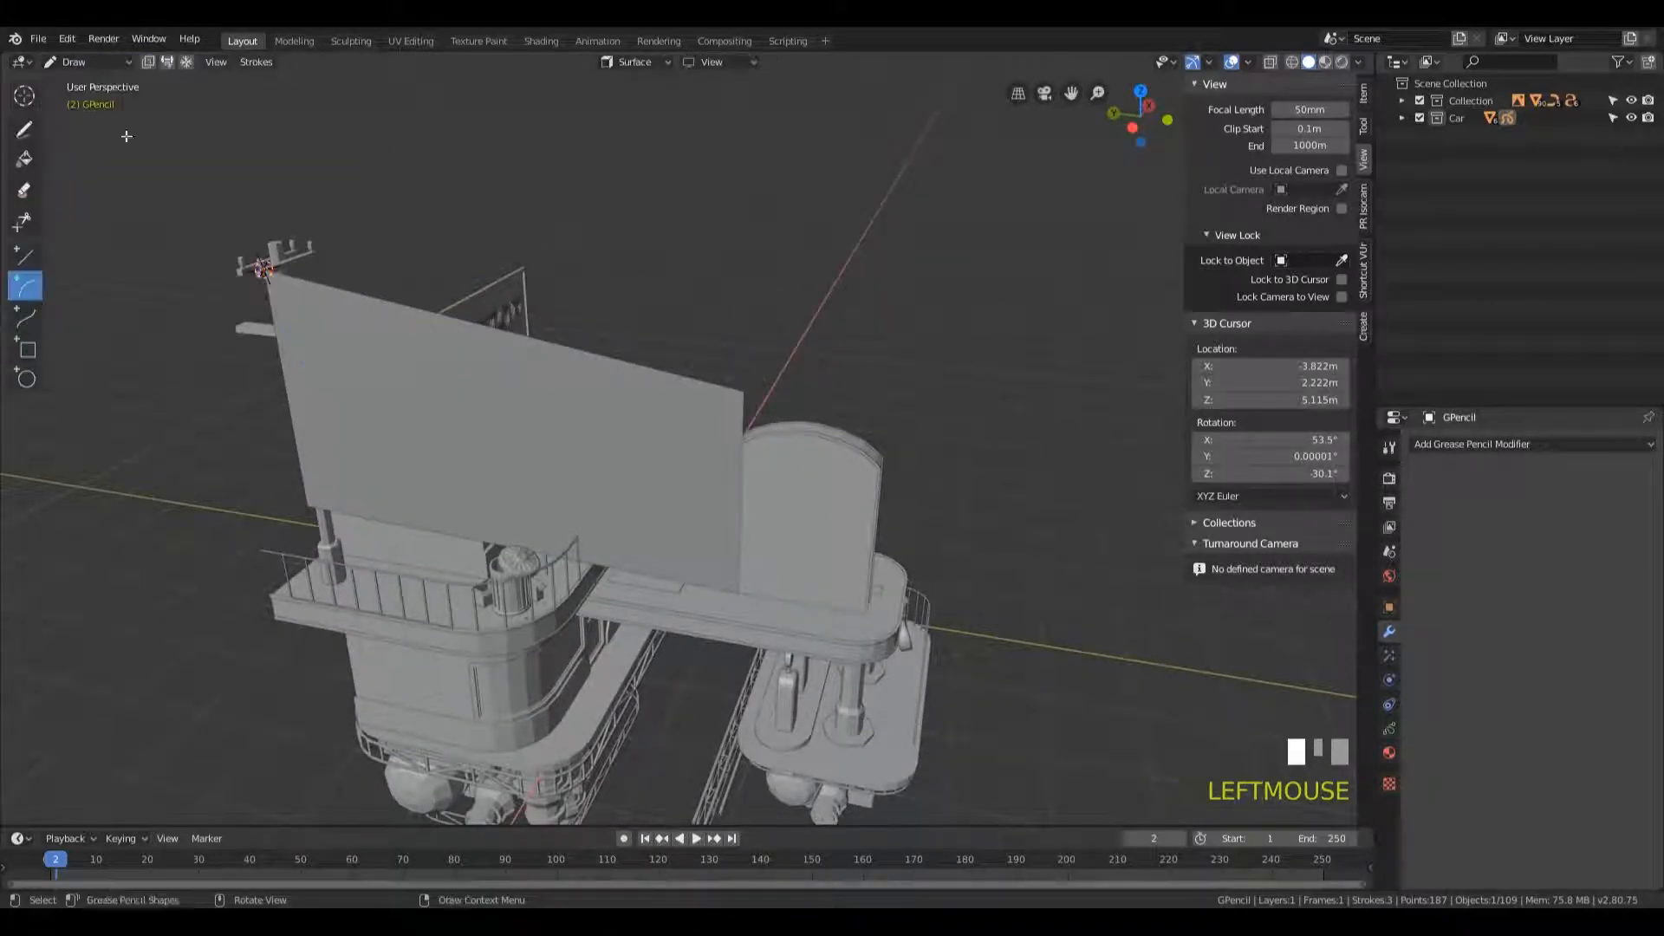
shift+middle_drag(598, 446, 657, 431)
scroll(669, 442, up, 3)
scroll(653, 425, down, 1)
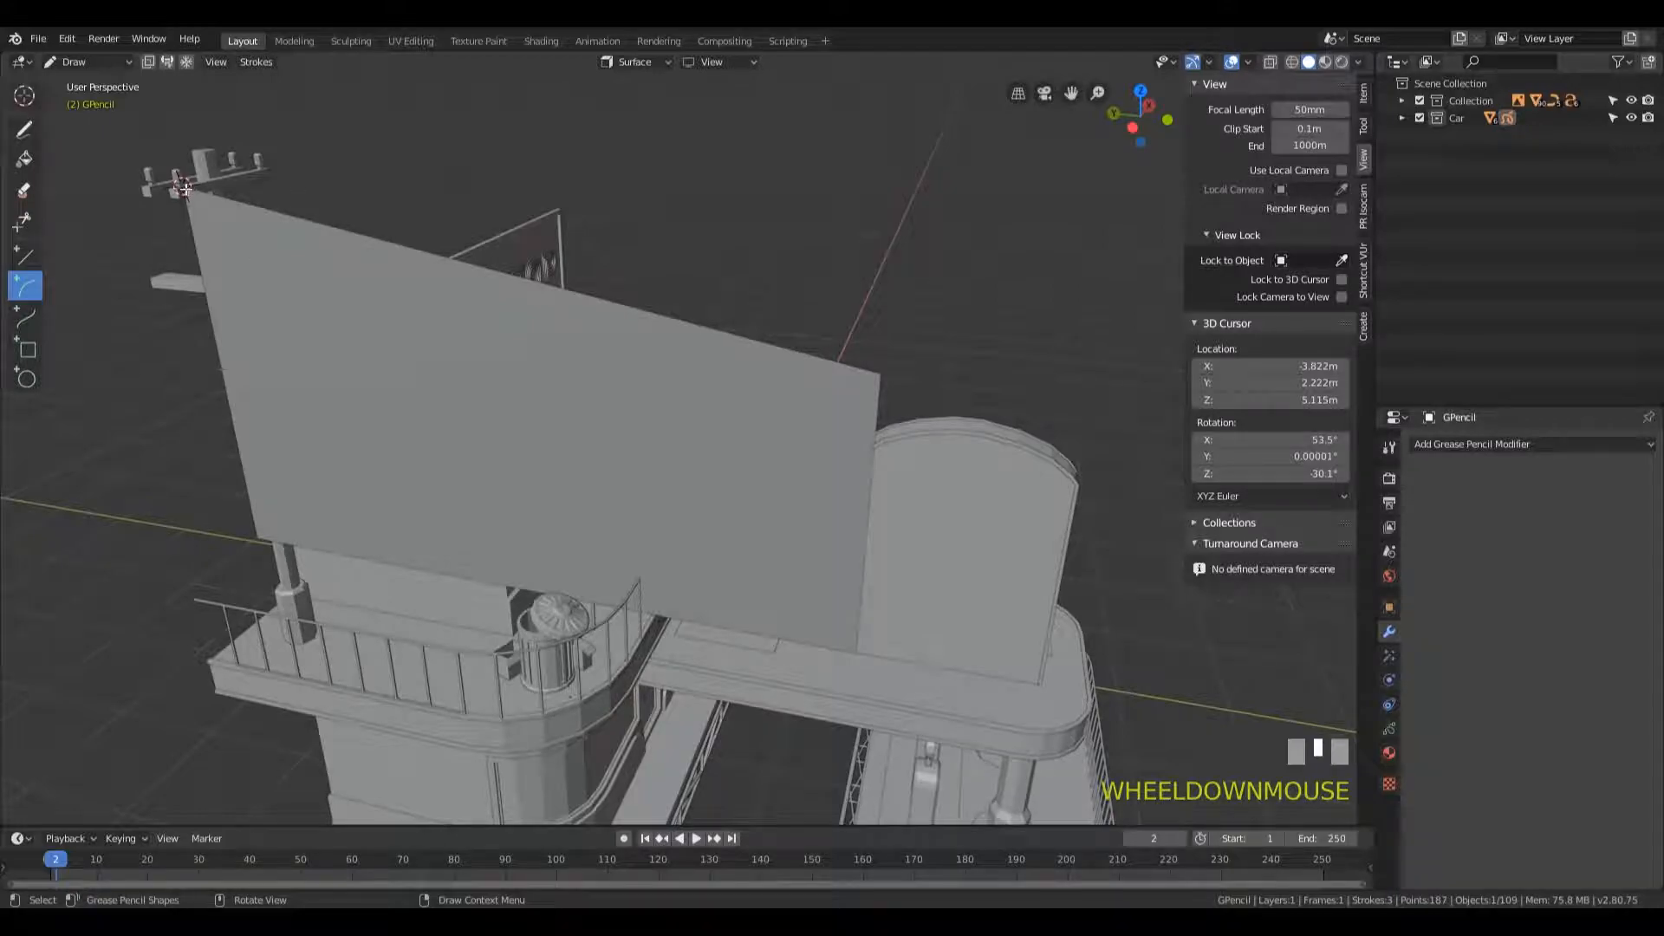
- Draw three sagging arc cables on the guide panel, running from the utility pole's top to different heights along the arched sign's edge
mouse_move(184, 189)
mouse_down()
mouse_move(637, 472)
mouse_move(806, 554)
mouse_move(871, 438)
mouse_move(868, 476)
mouse_up()
mouse_move(548, 216)
mouse_down()
mouse_move(520, 593)
mouse_move(692, 679)
mouse_move(553, 902)
mouse_move(438, 903)
mouse_up()
key(Return)
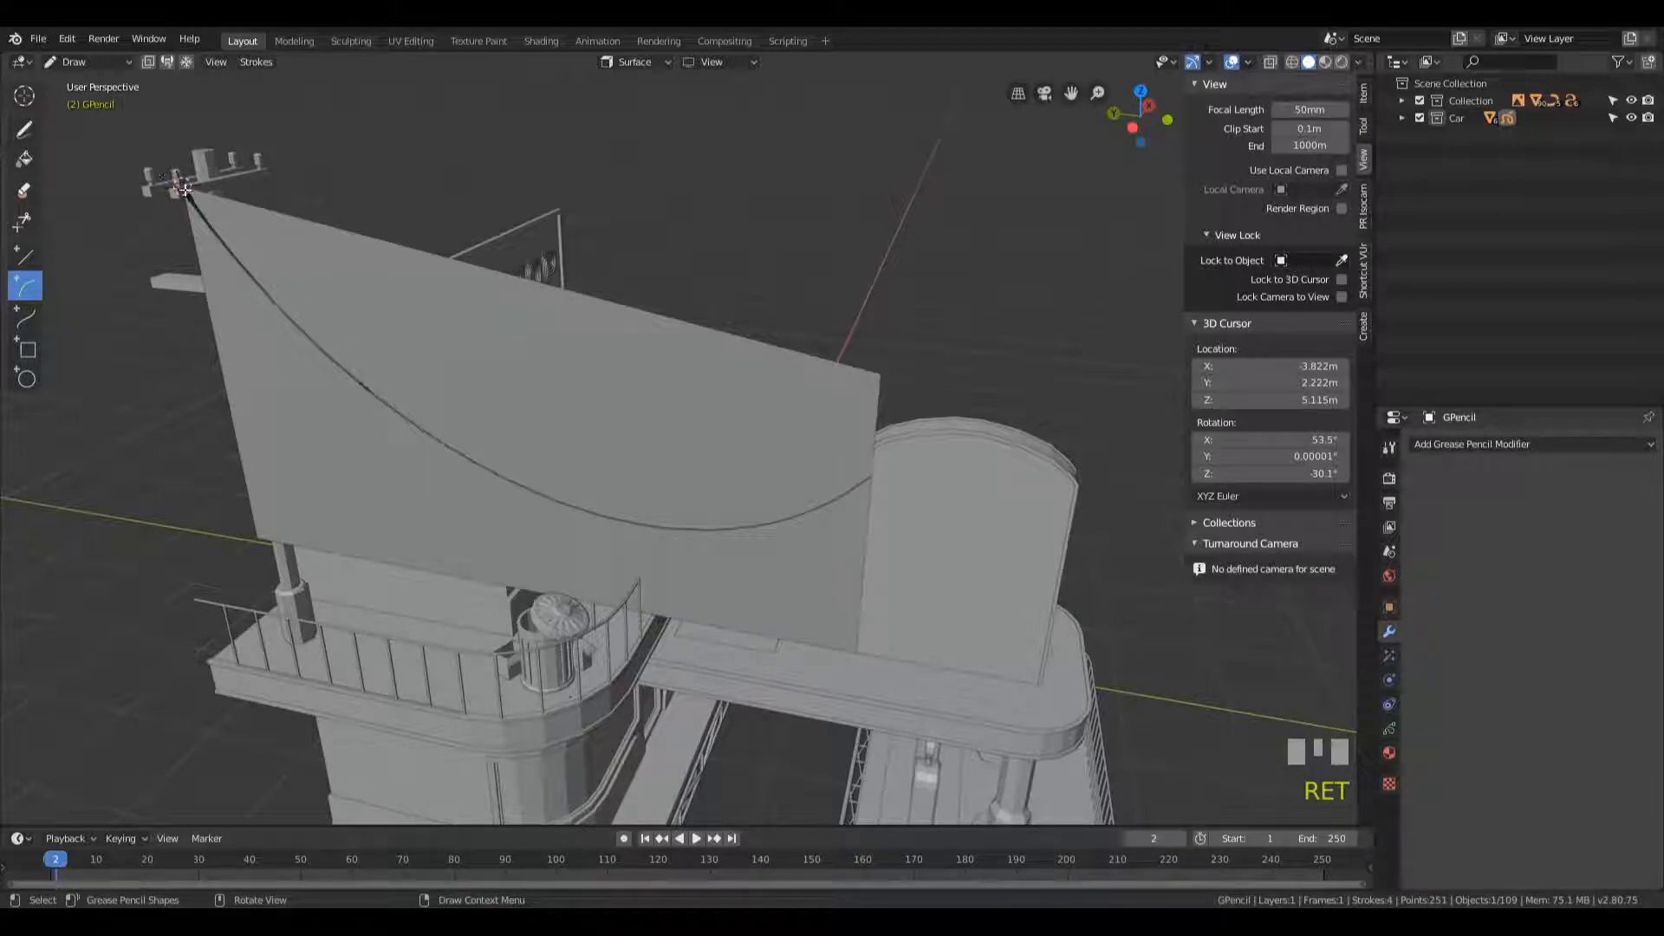
mouse_move(182, 186)
mouse_down()
mouse_move(745, 489)
mouse_move(867, 494)
mouse_up()
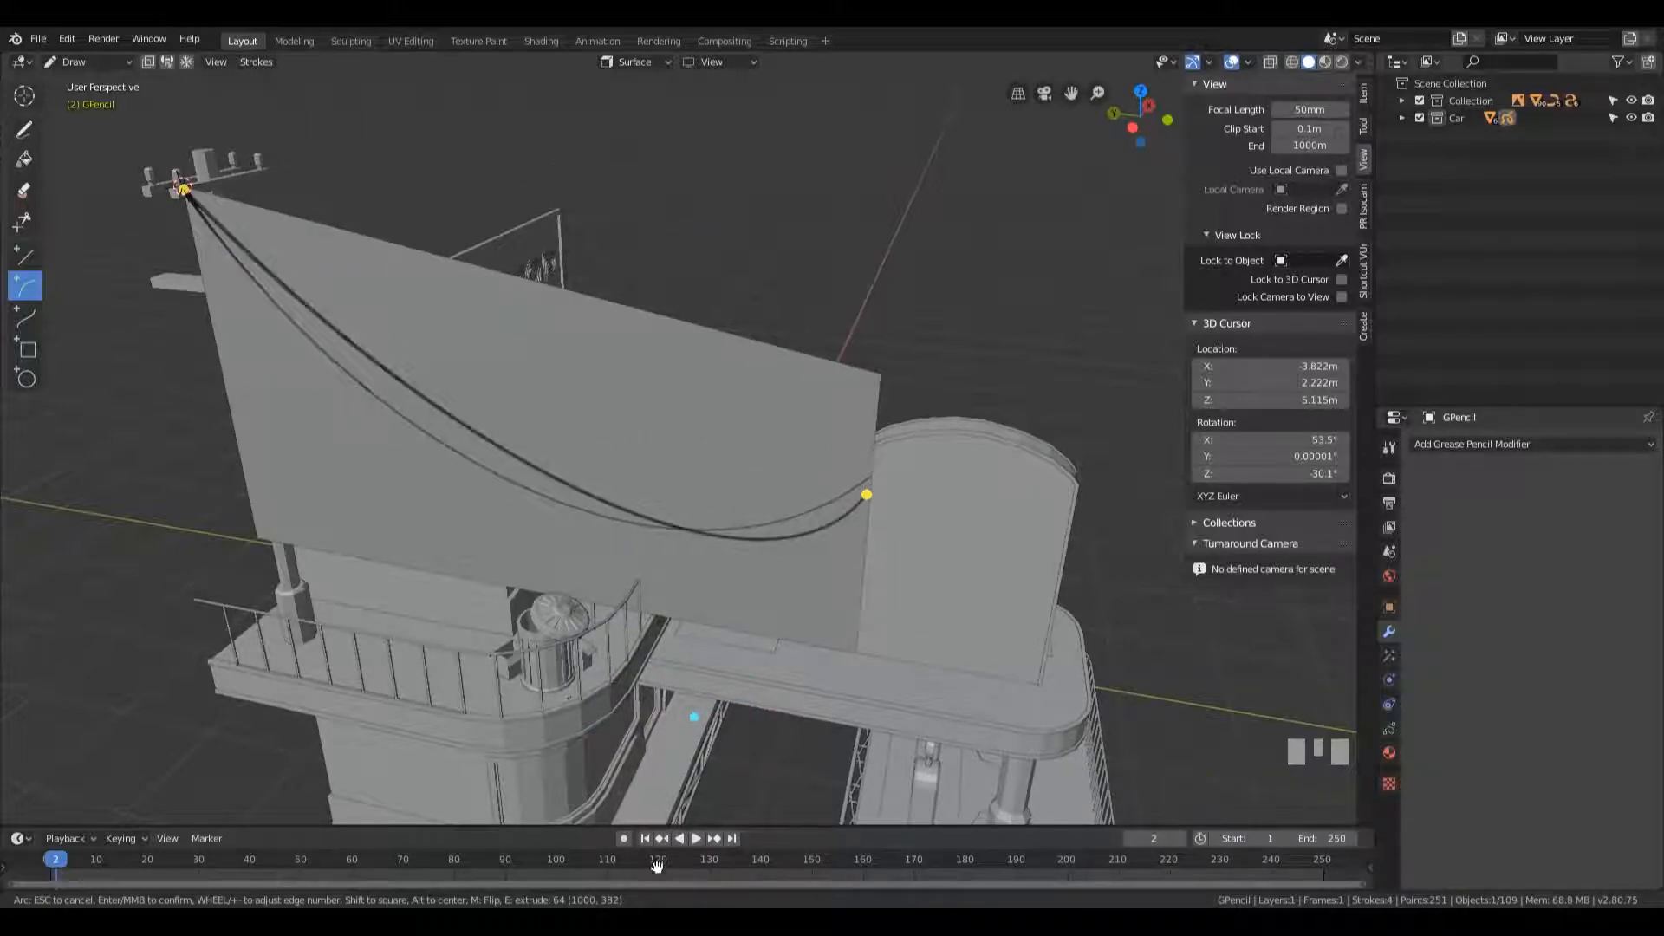
key(Return)
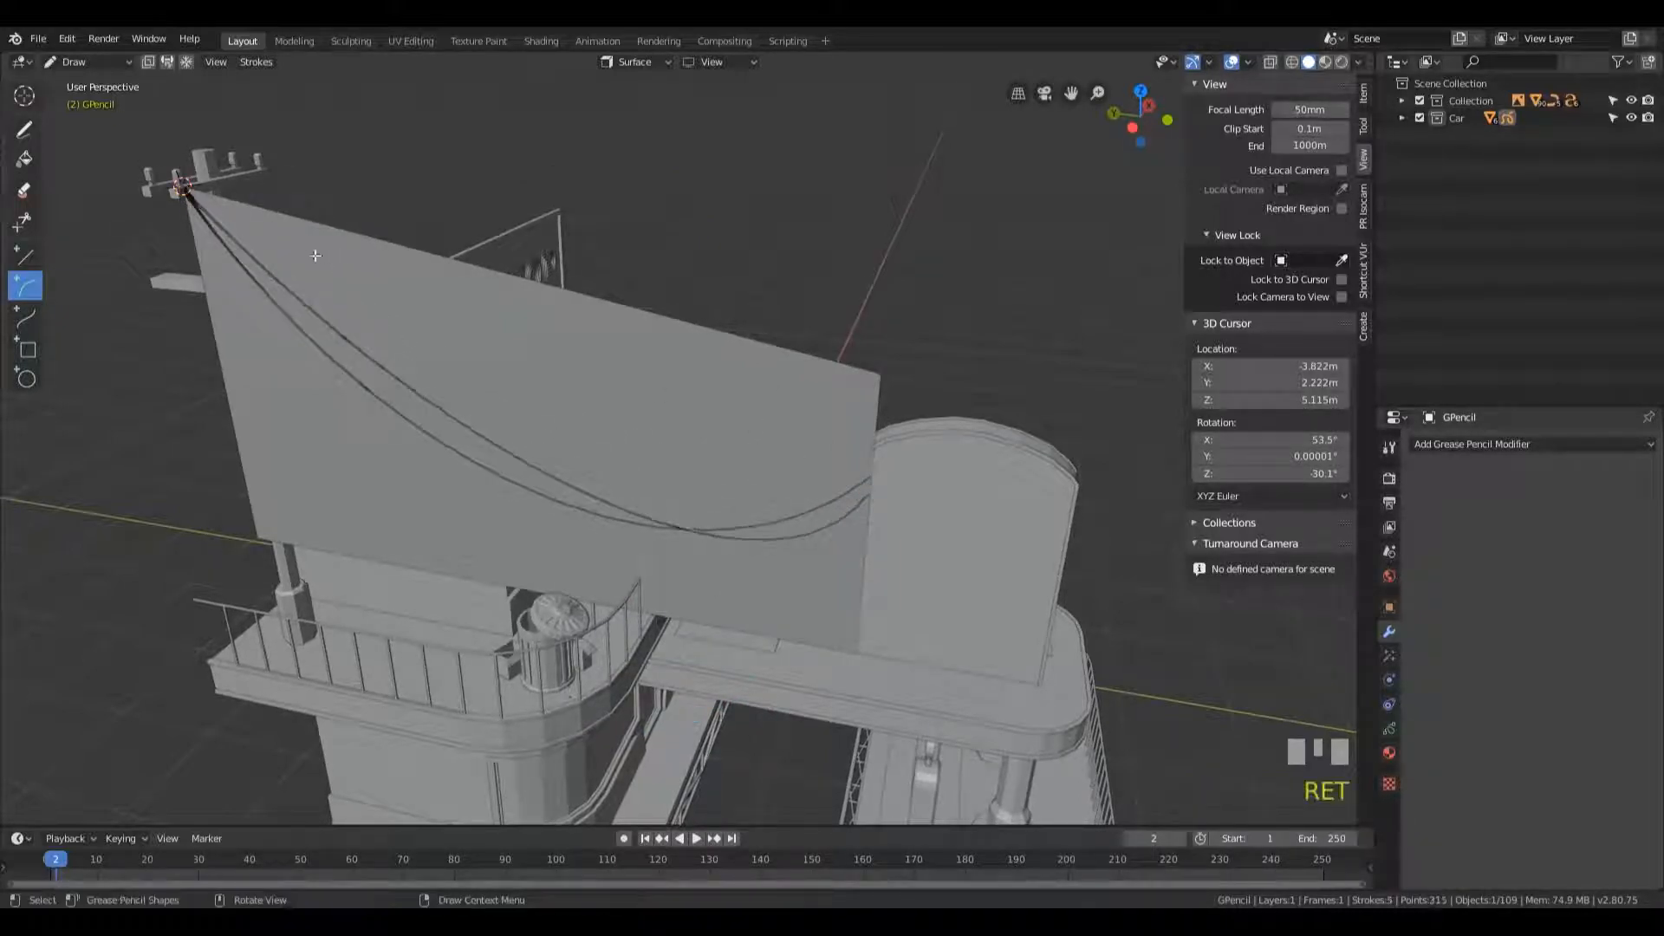
mouse_move(183, 188)
mouse_down()
mouse_move(520, 529)
mouse_move(806, 624)
mouse_move(866, 572)
mouse_move(866, 536)
mouse_up()
drag(565, 217, 251, 935)
mouse_move(392, 755)
mouse_down()
mouse_move(565, 750)
mouse_move(507, 698)
mouse_move(638, 434)
mouse_move(624, 715)
mouse_move(667, 749)
mouse_move(697, 729)
mouse_move(681, 754)
mouse_move(468, 754)
mouse_move(527, 754)
mouse_up()
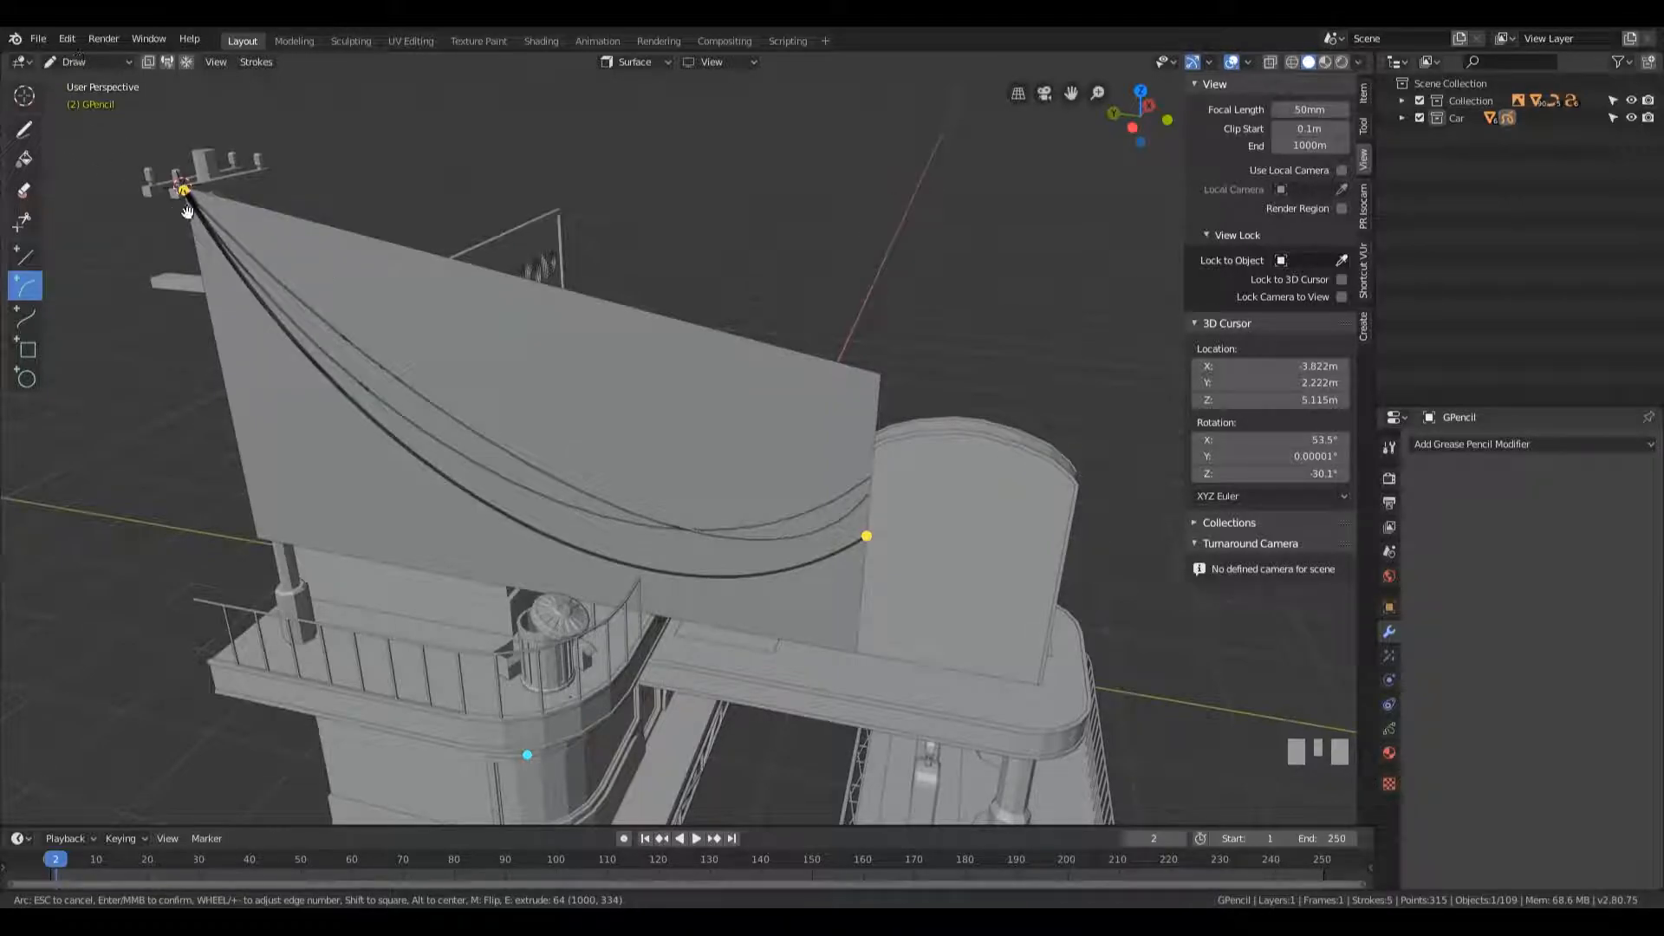
key(Return)
- Return to Object Mode and delete the temporary guide panel behind the cables
click(102, 64)
click(82, 78)
click(644, 447)
key(x)
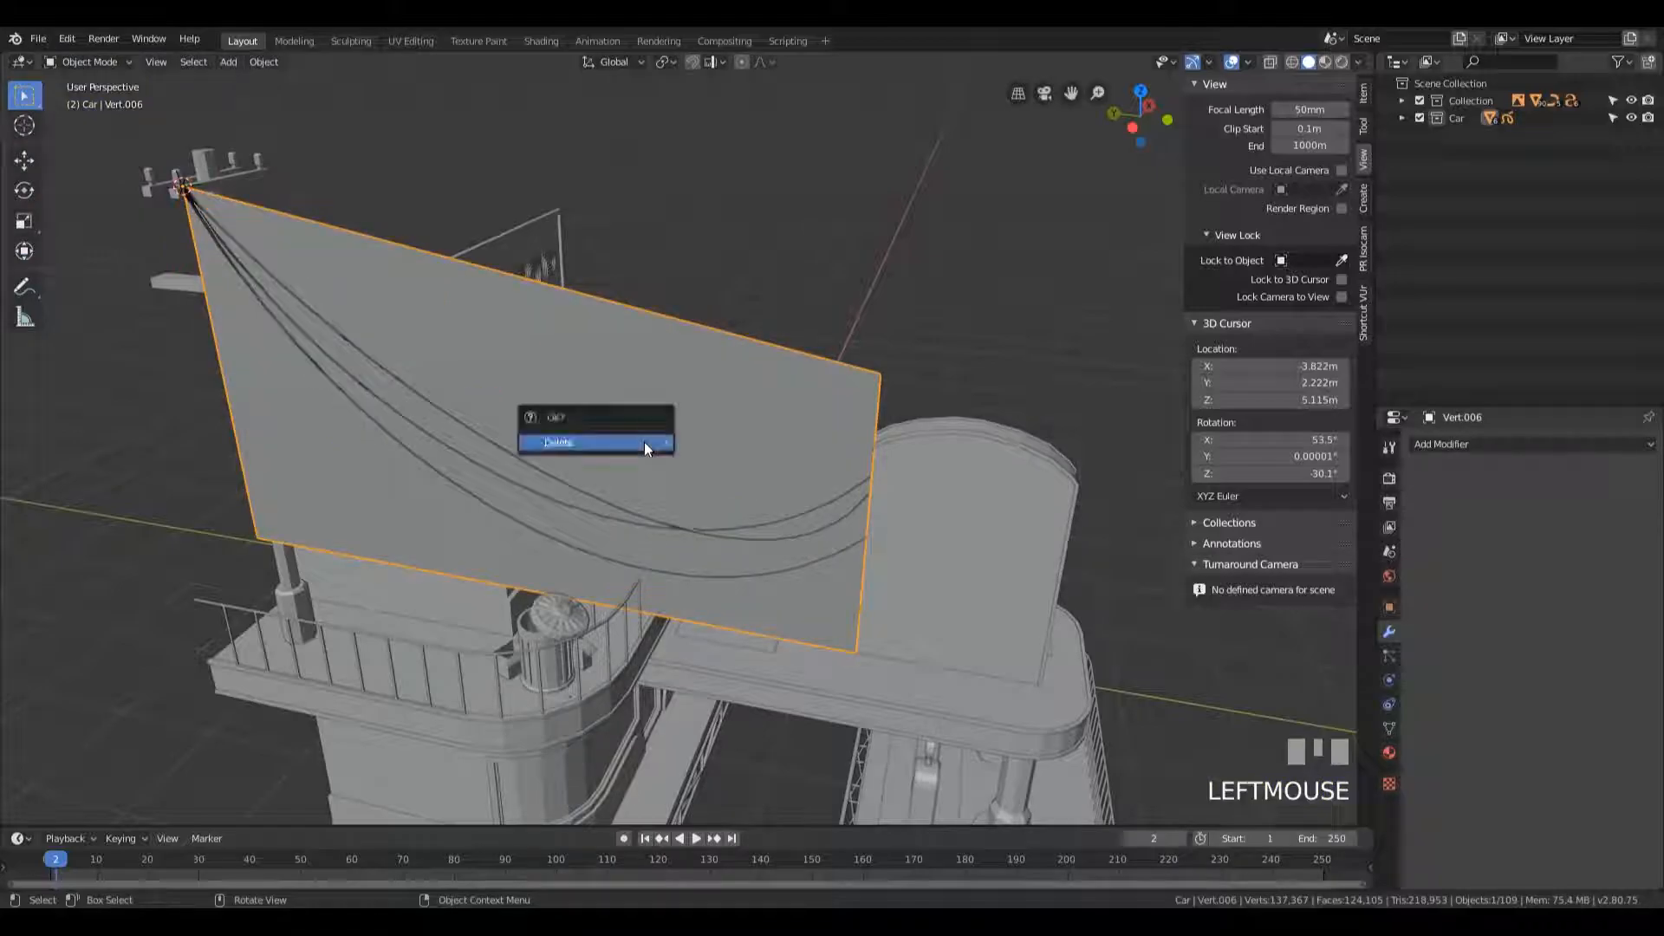
click(648, 442)
- Examine the hanging cables and the station's underside with its tanks from several angles
middle_drag(980, 326, 553, 491)
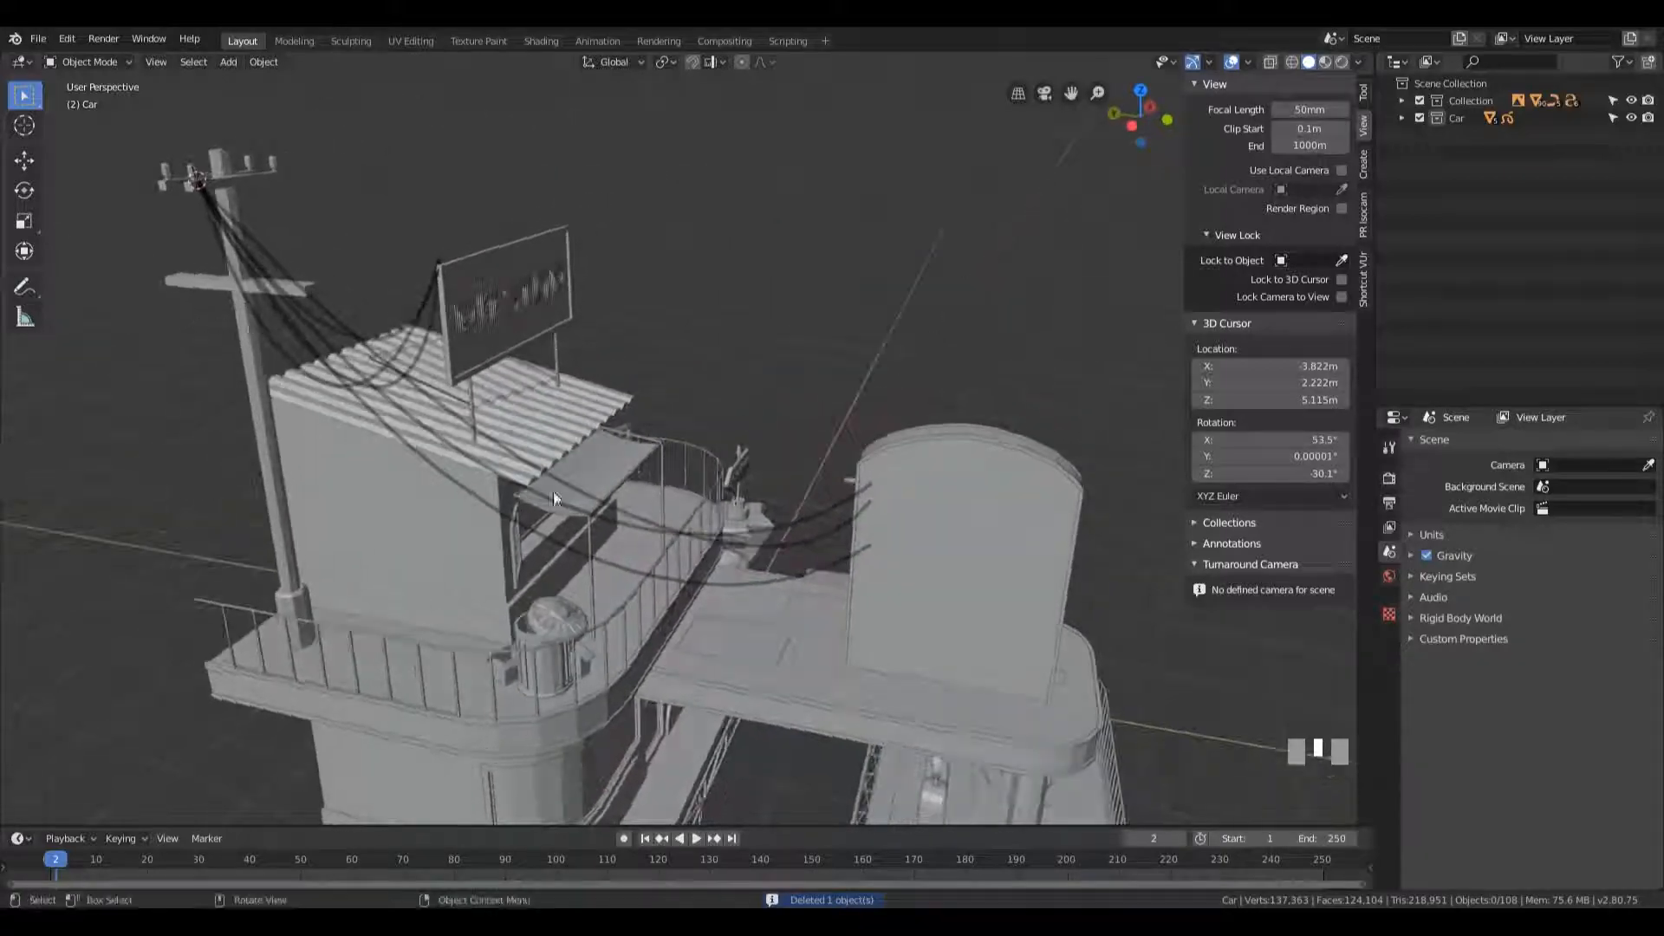
click(799, 518)
middle_drag(950, 283, 896, 251)
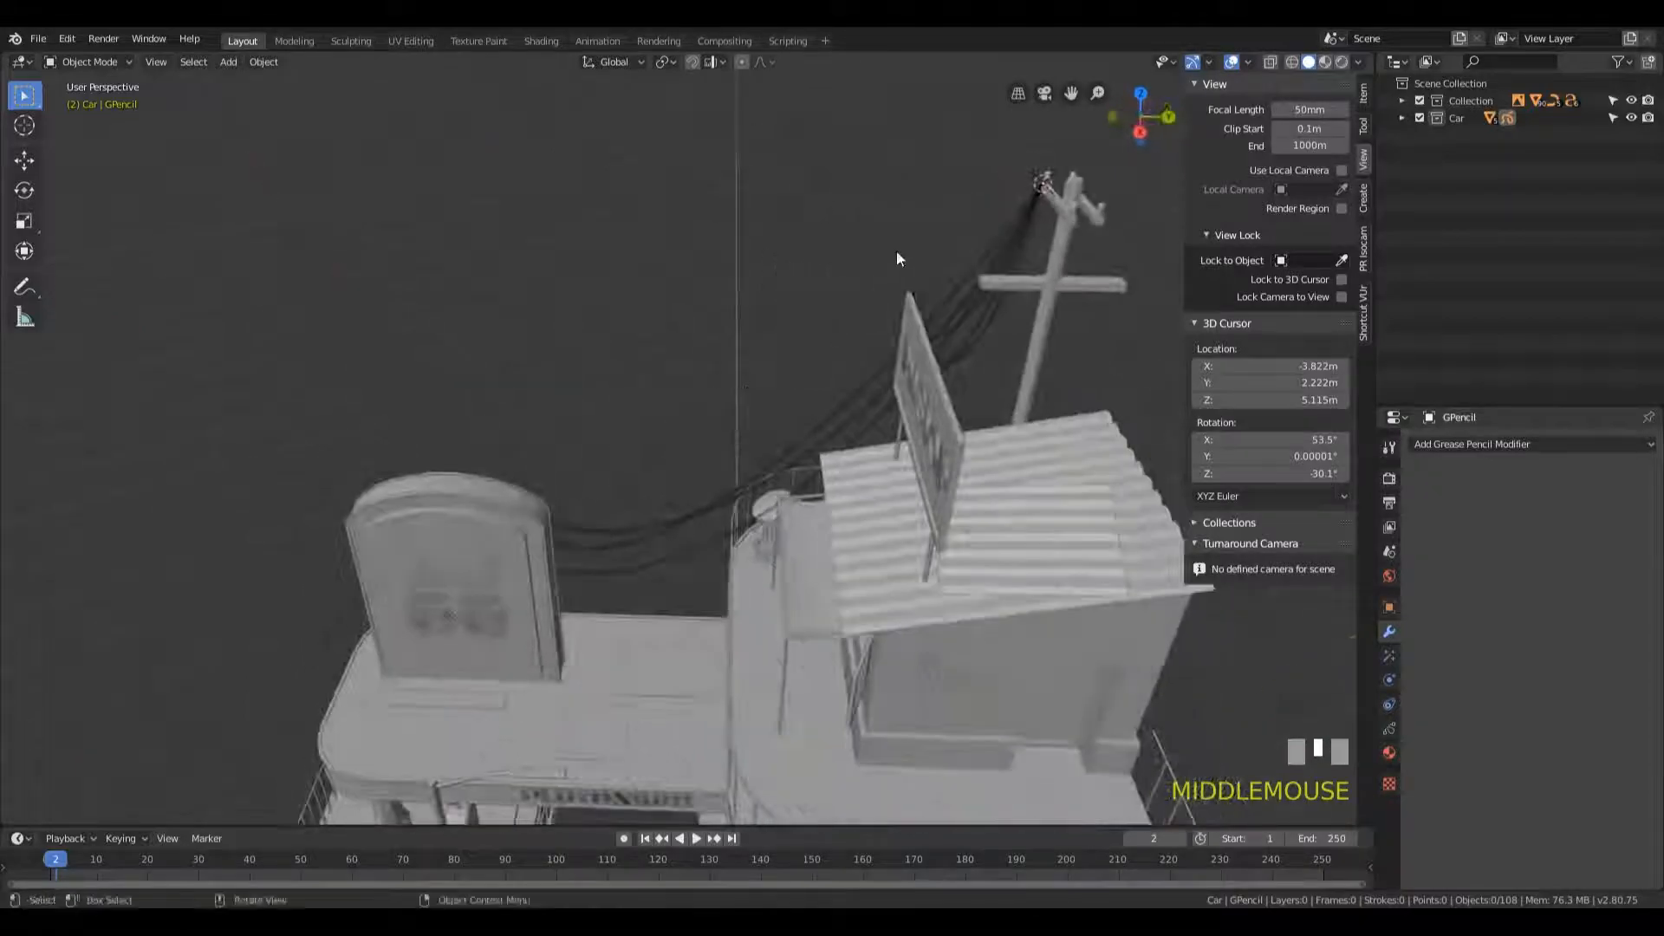
middle_drag(546, 359, 690, 481)
scroll(829, 349, down, 3)
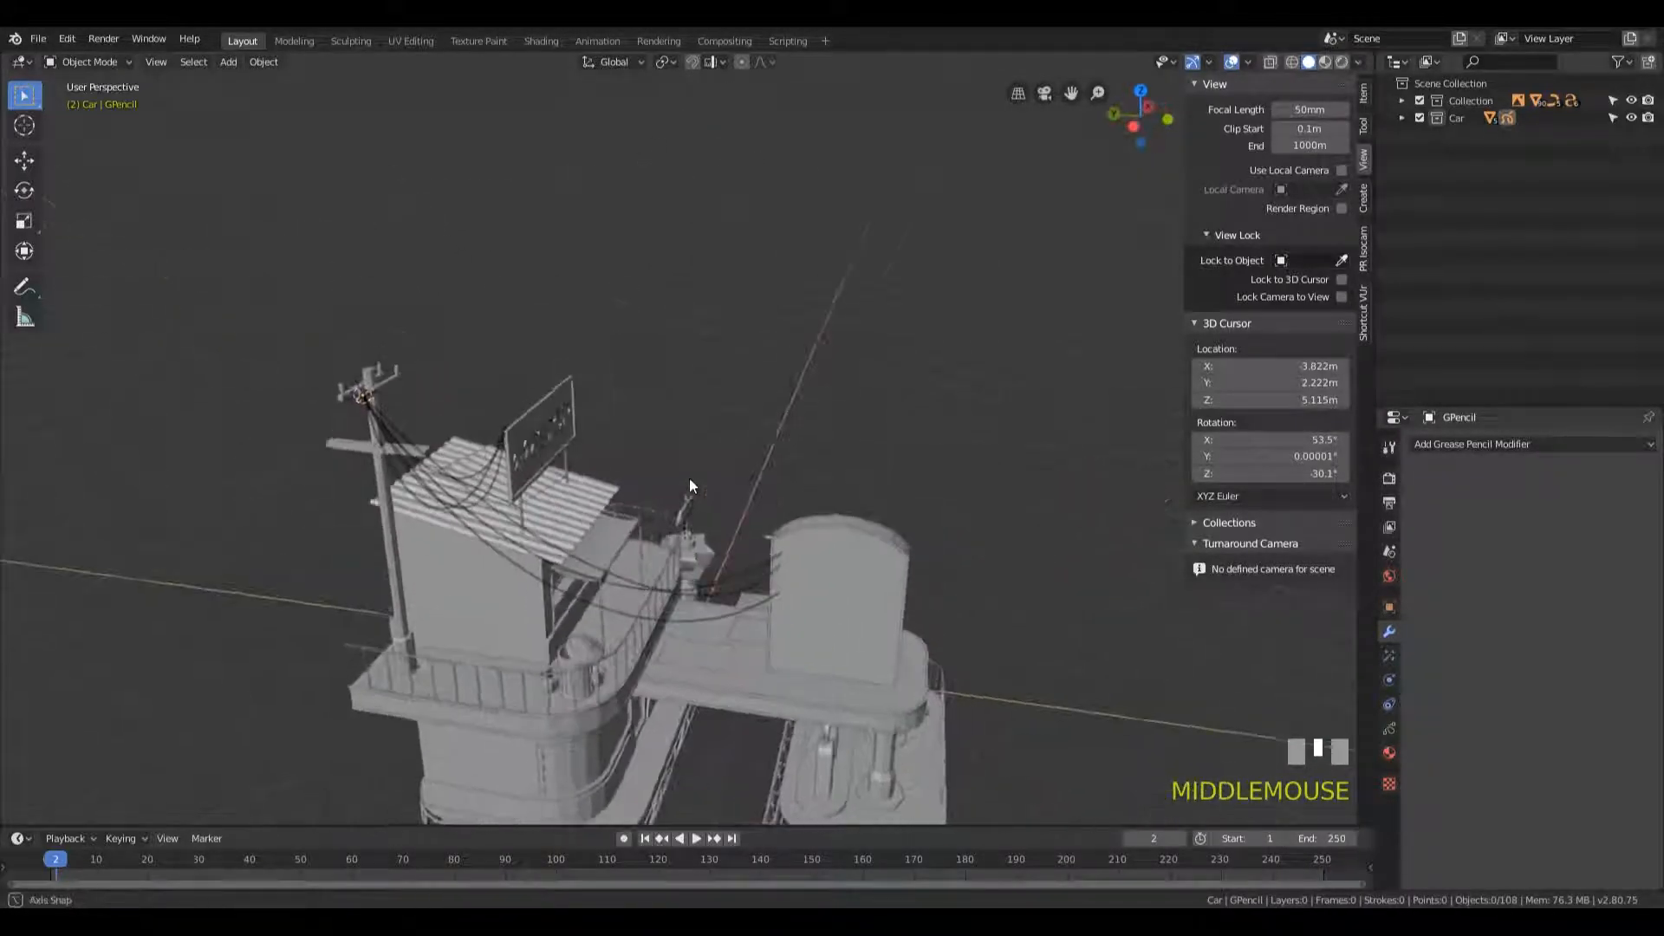
shift+middle_drag(847, 631, 855, 436)
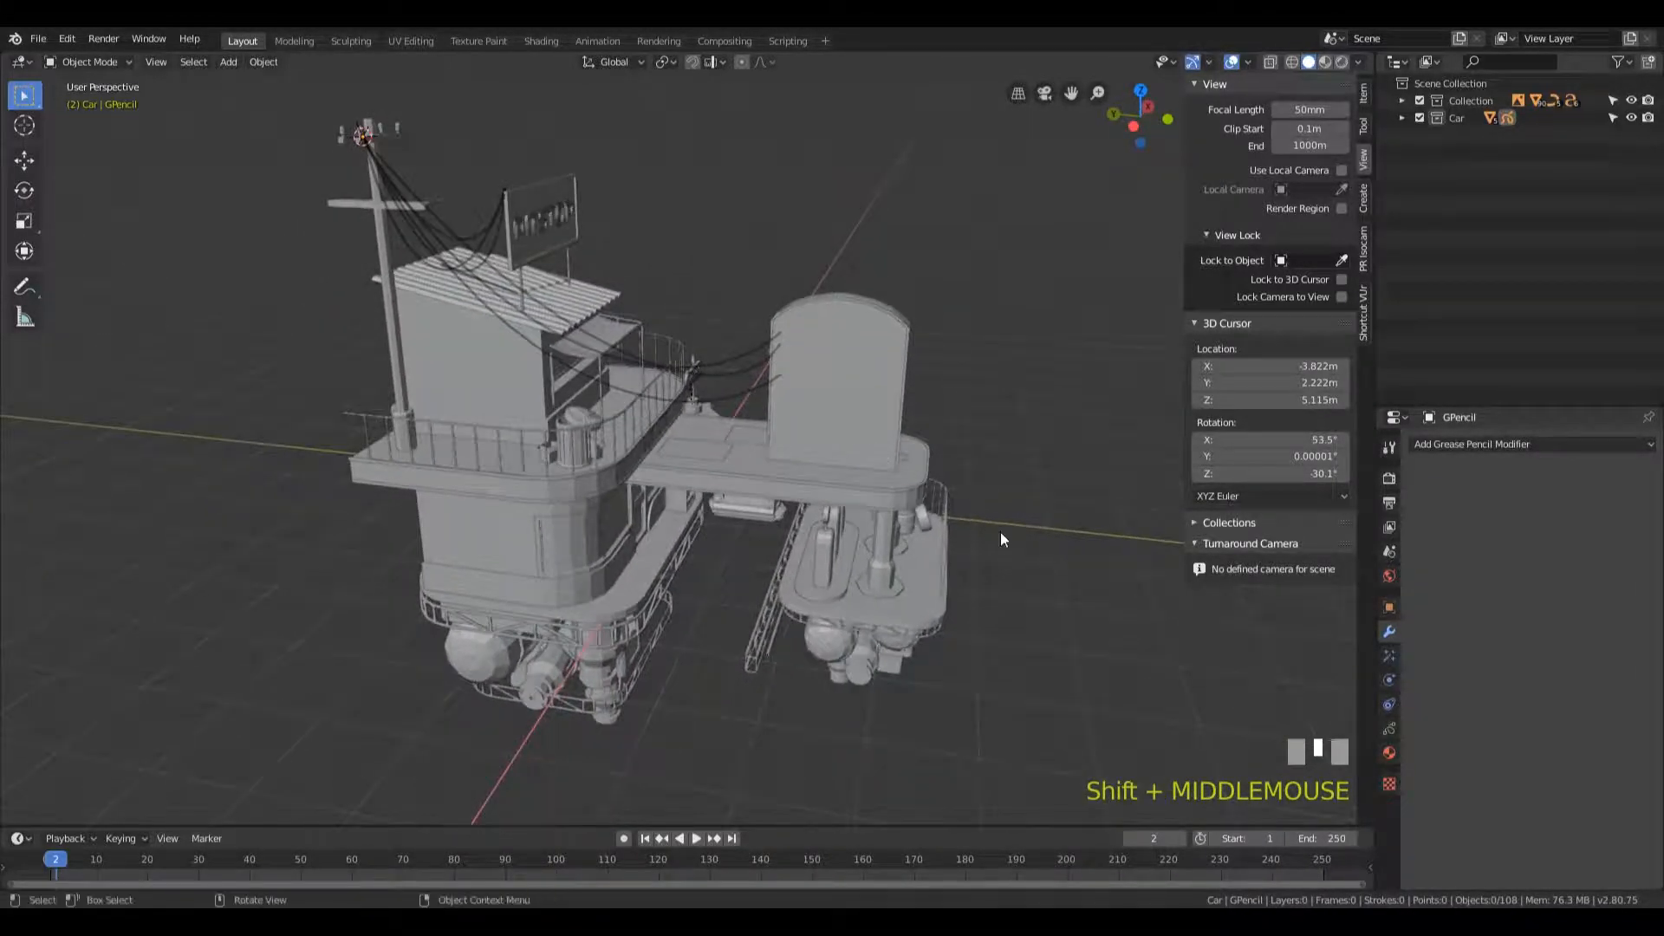
middle_drag(1053, 537, 1008, 483)
shift+middle_drag(986, 569, 1019, 410)
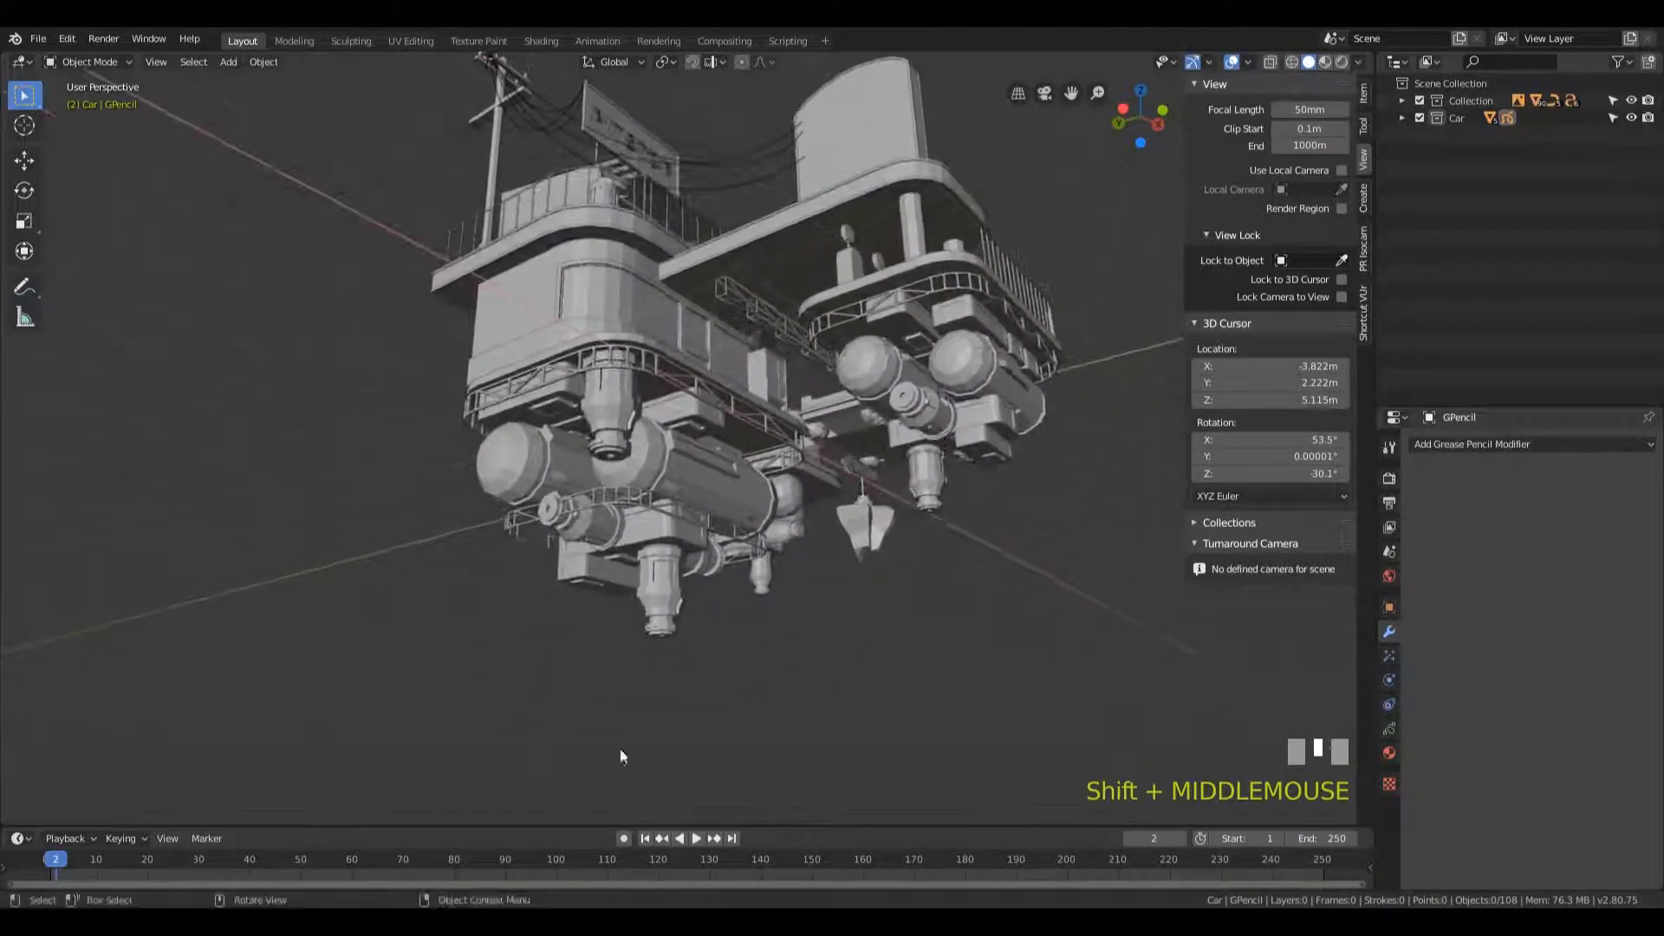
middle_drag(696, 387, 621, 698)
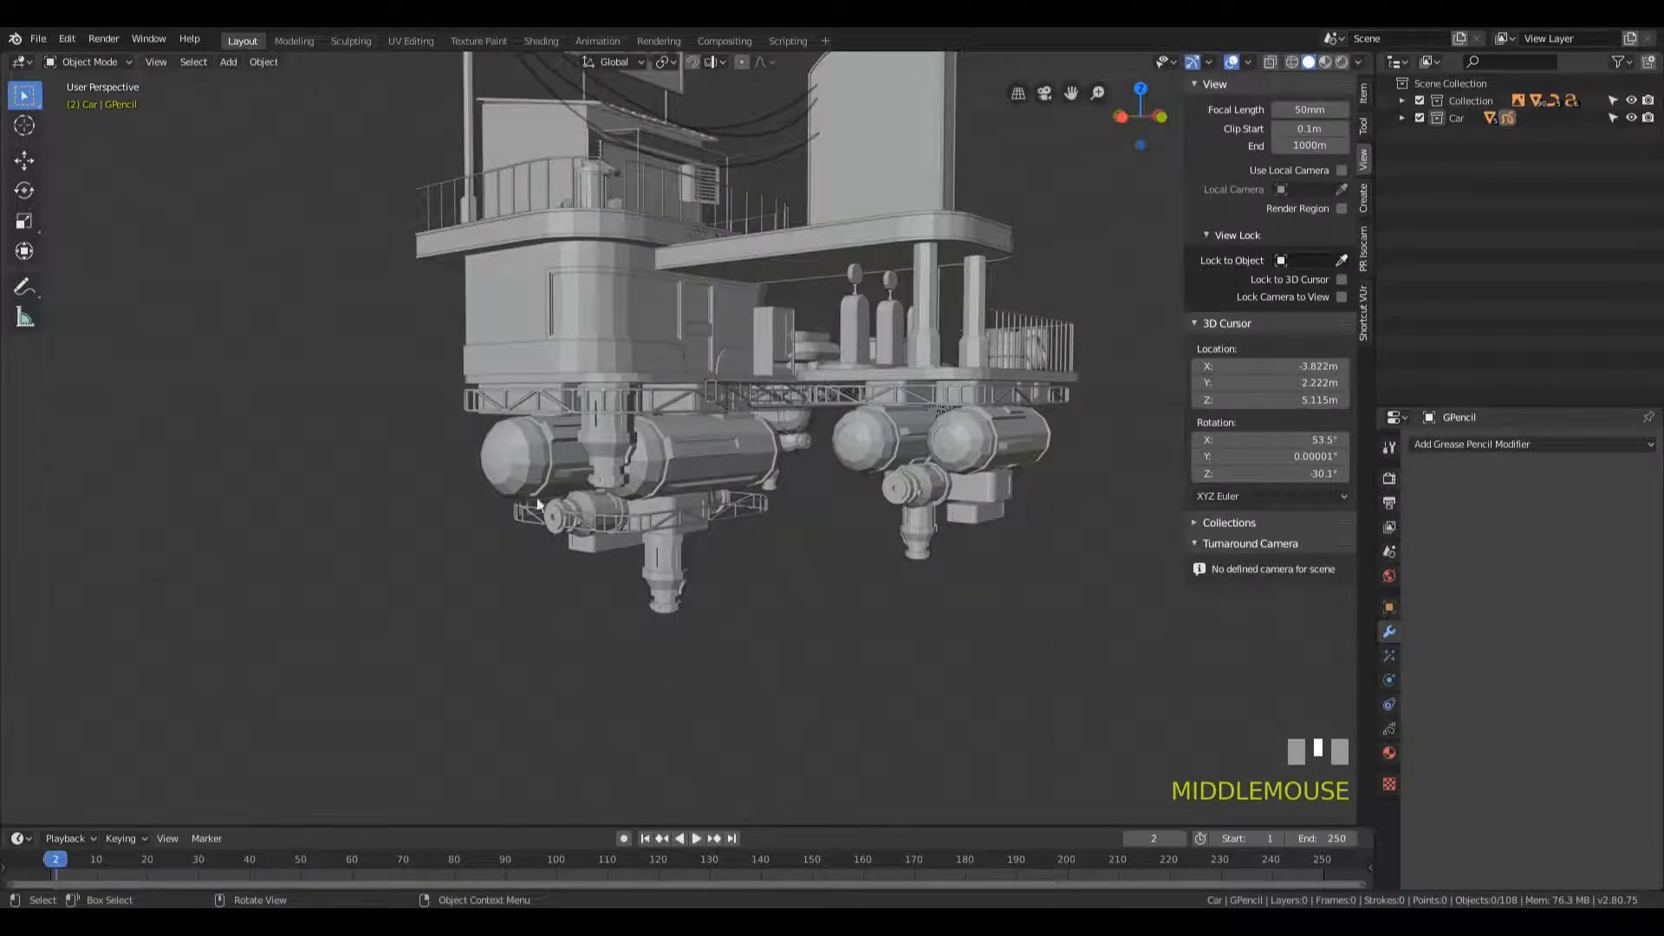
mouse_move(552, 508)
middle_down()
mouse_move(849, 494)
mouse_move(472, 512)
mouse_move(529, 519)
mouse_move(539, 494)
middle_up()
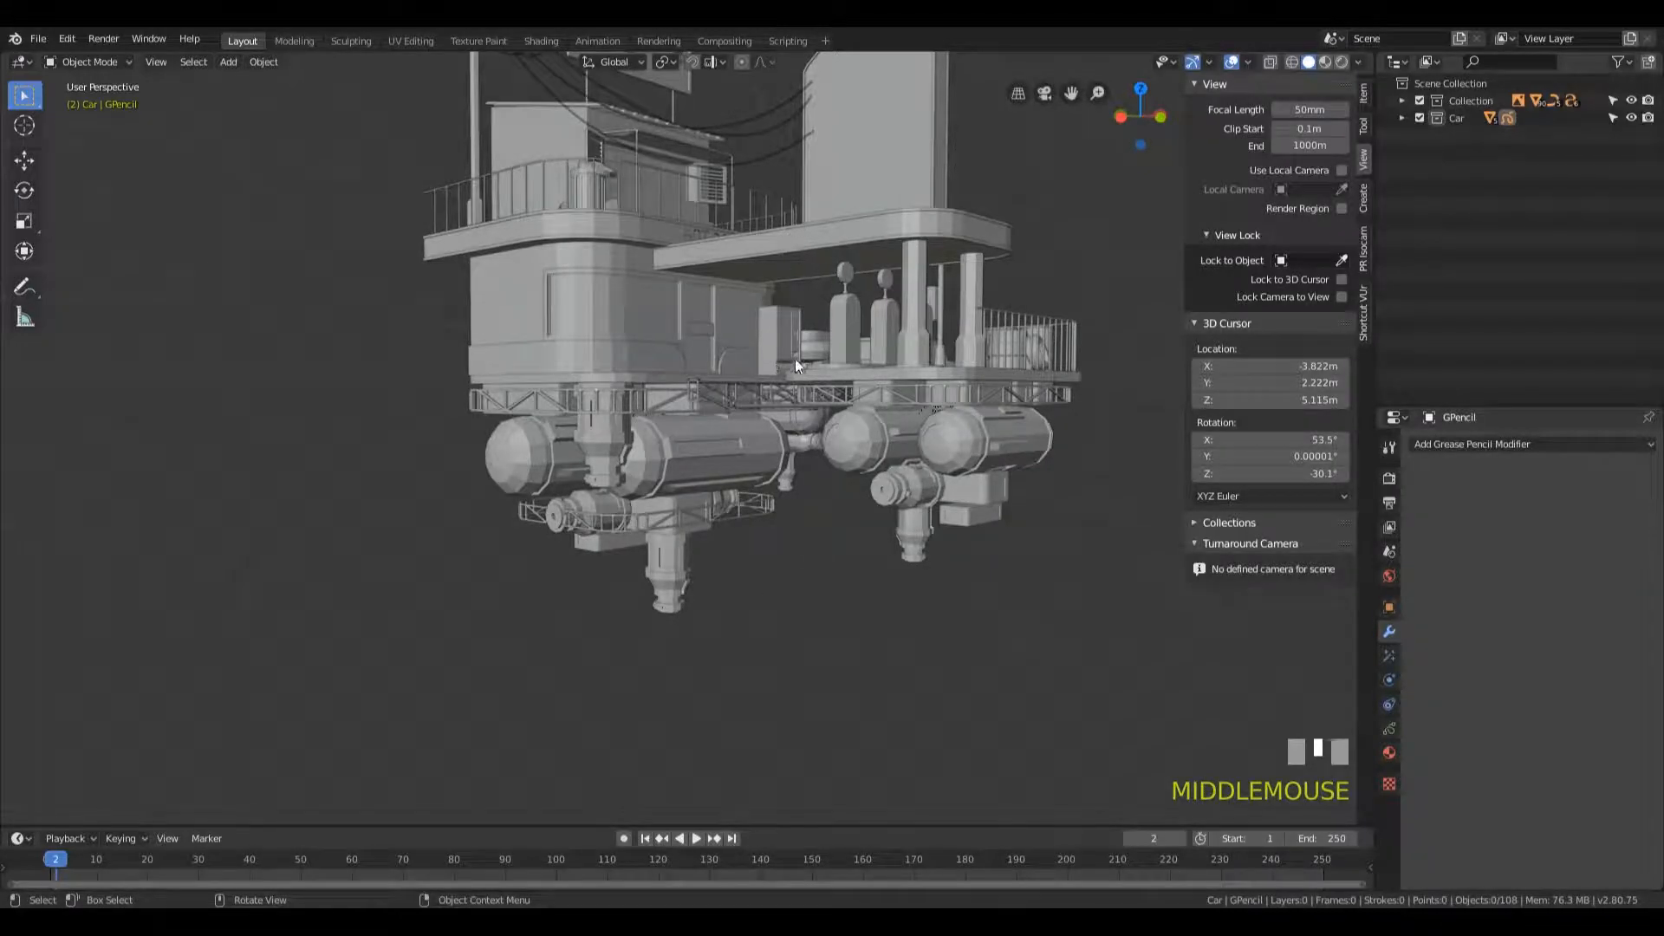
shift+middle_drag(706, 189, 725, 322)
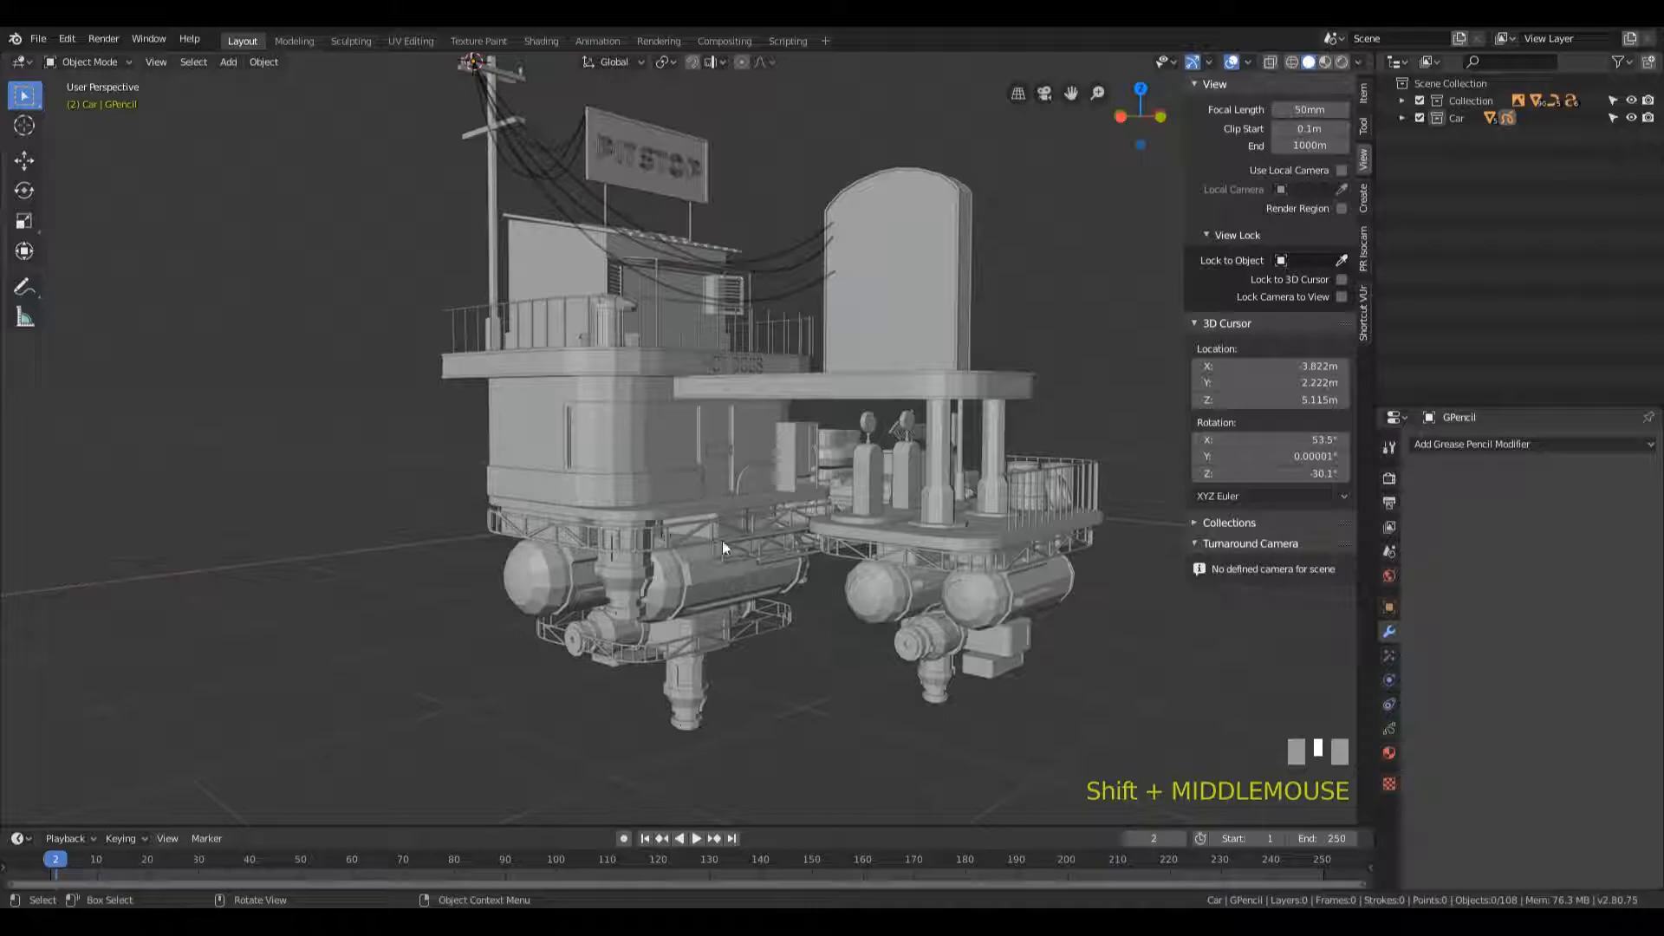
- Place the 3D cursor between the two large tanks beneath the main building, at about X -1.99, Y 1.11, Z -0.35 m
middle_drag(759, 638, 679, 543)
shift+right_click(606, 540)
scroll(679, 576, up, 5)
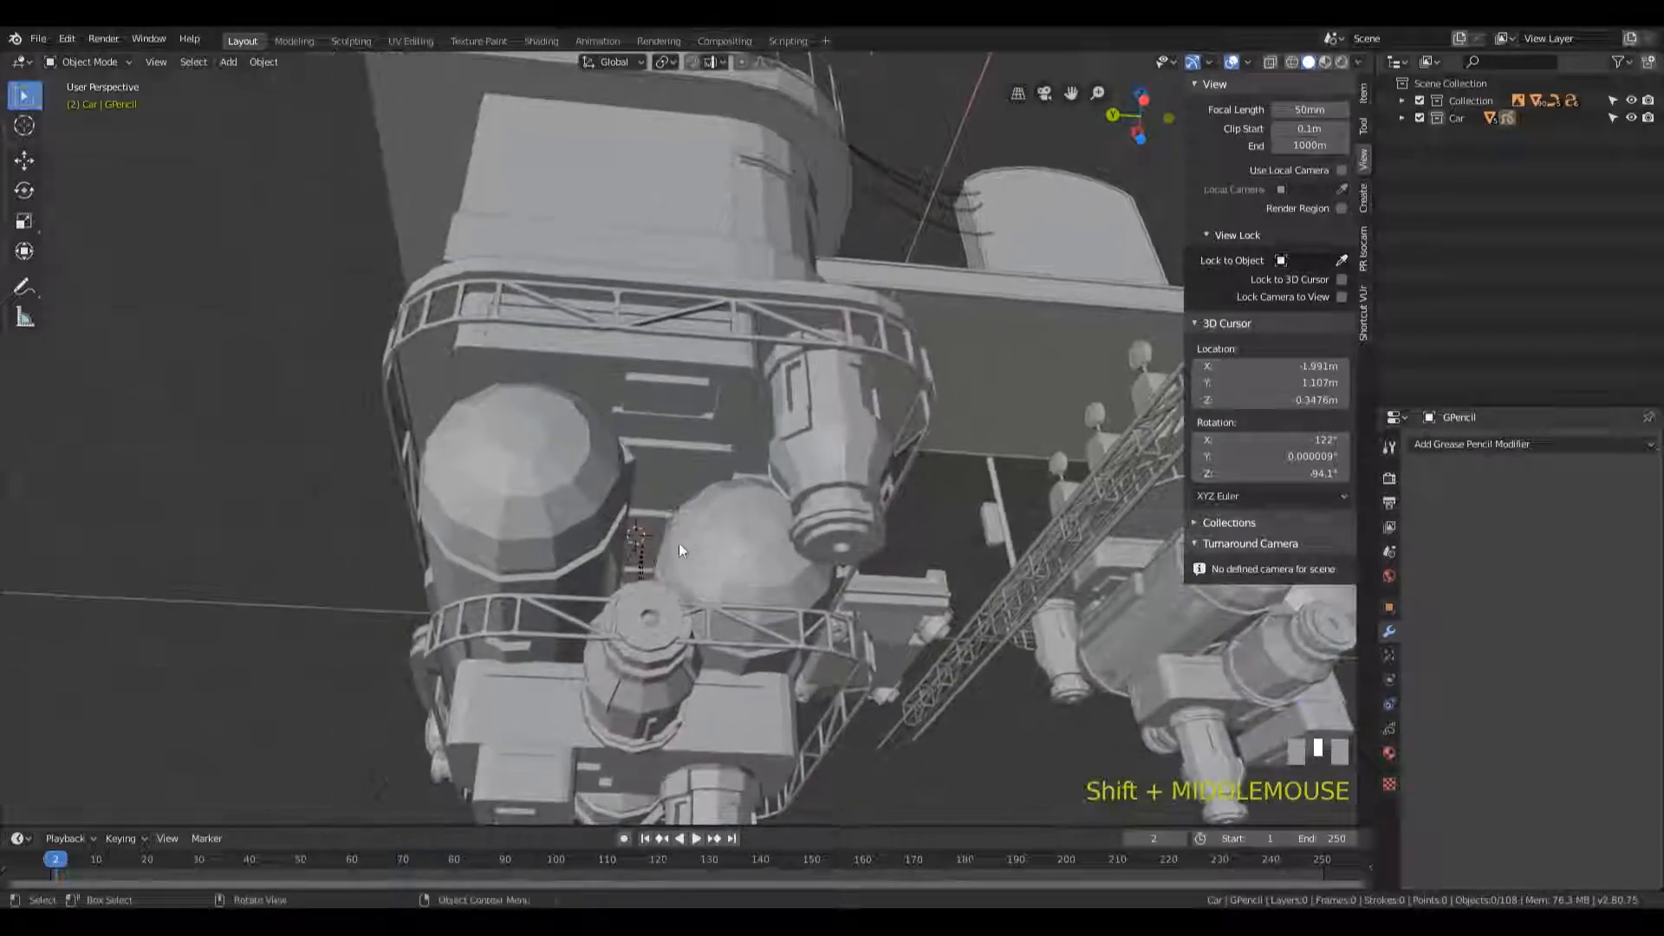
scroll(614, 591, up, 4)
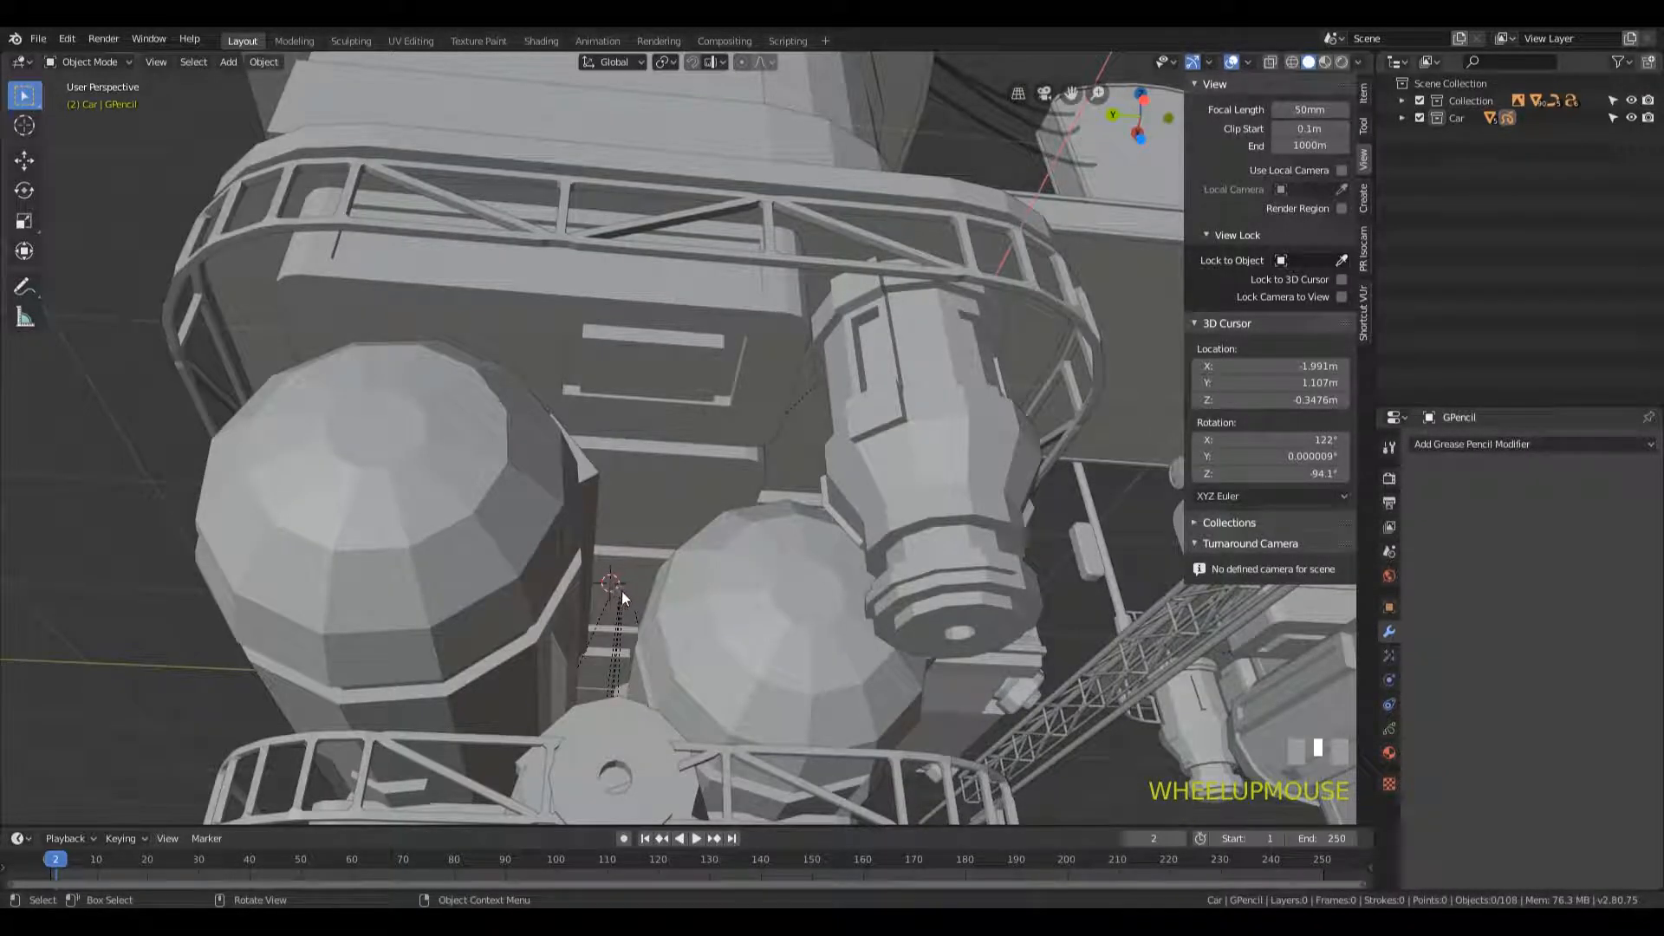
scroll(784, 310, down, 8)
- Select the Grease Pencil cables, switch them to Draw mode, and set the stroke placement to 3D Cursor
click(780, 286)
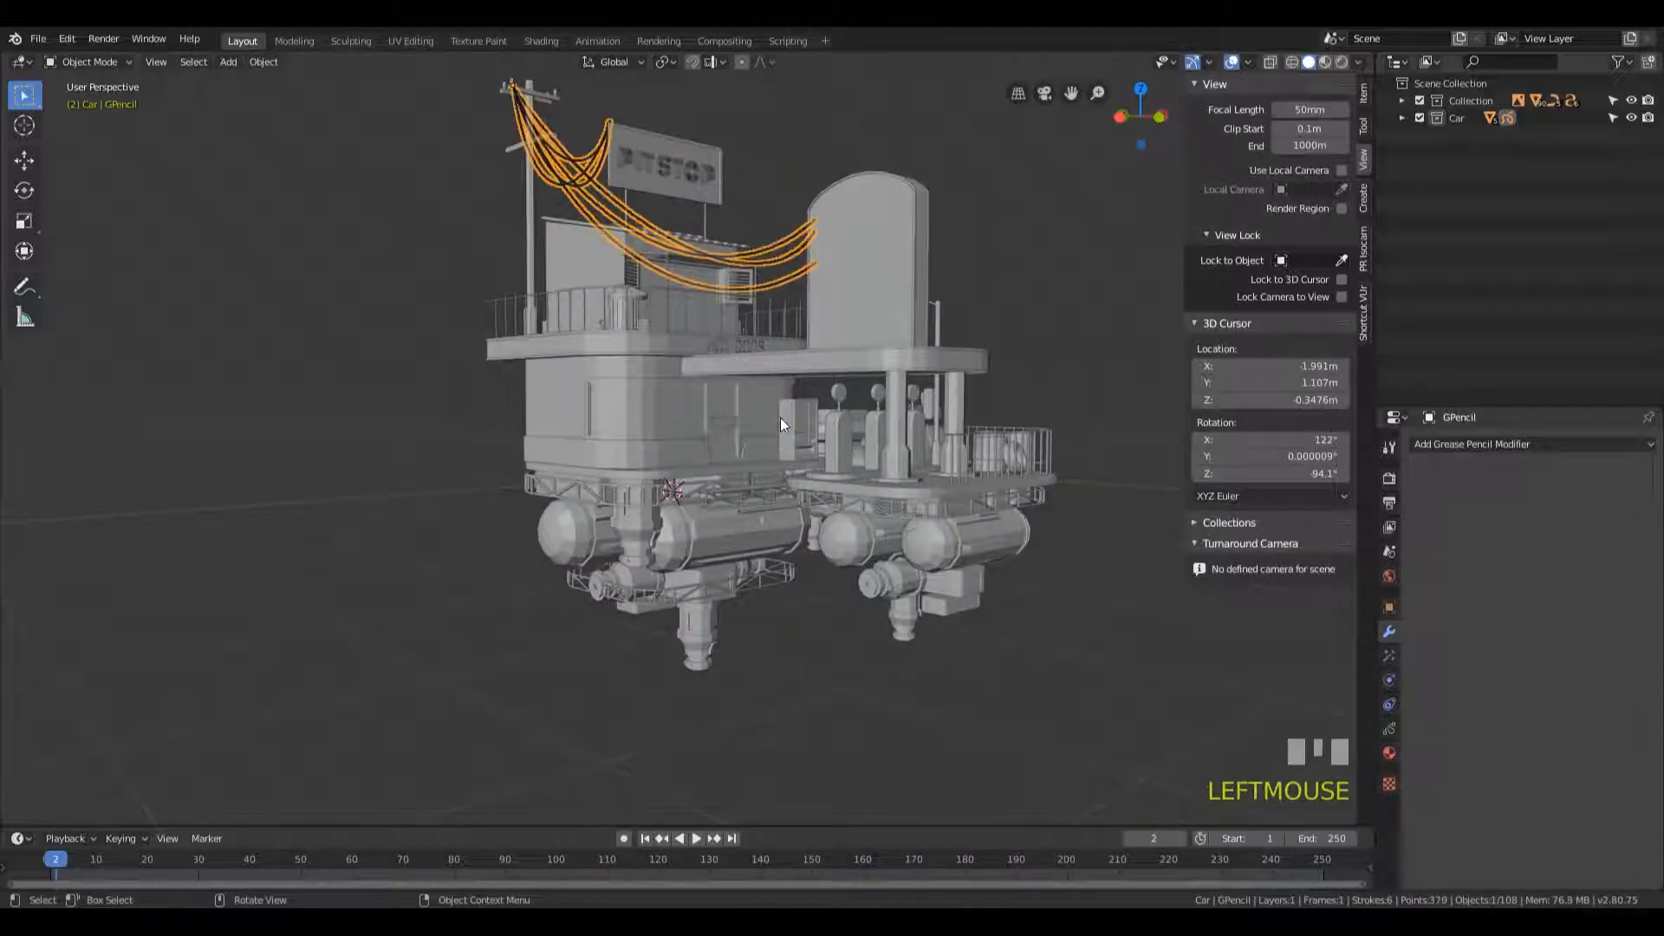
click(85, 62)
click(76, 136)
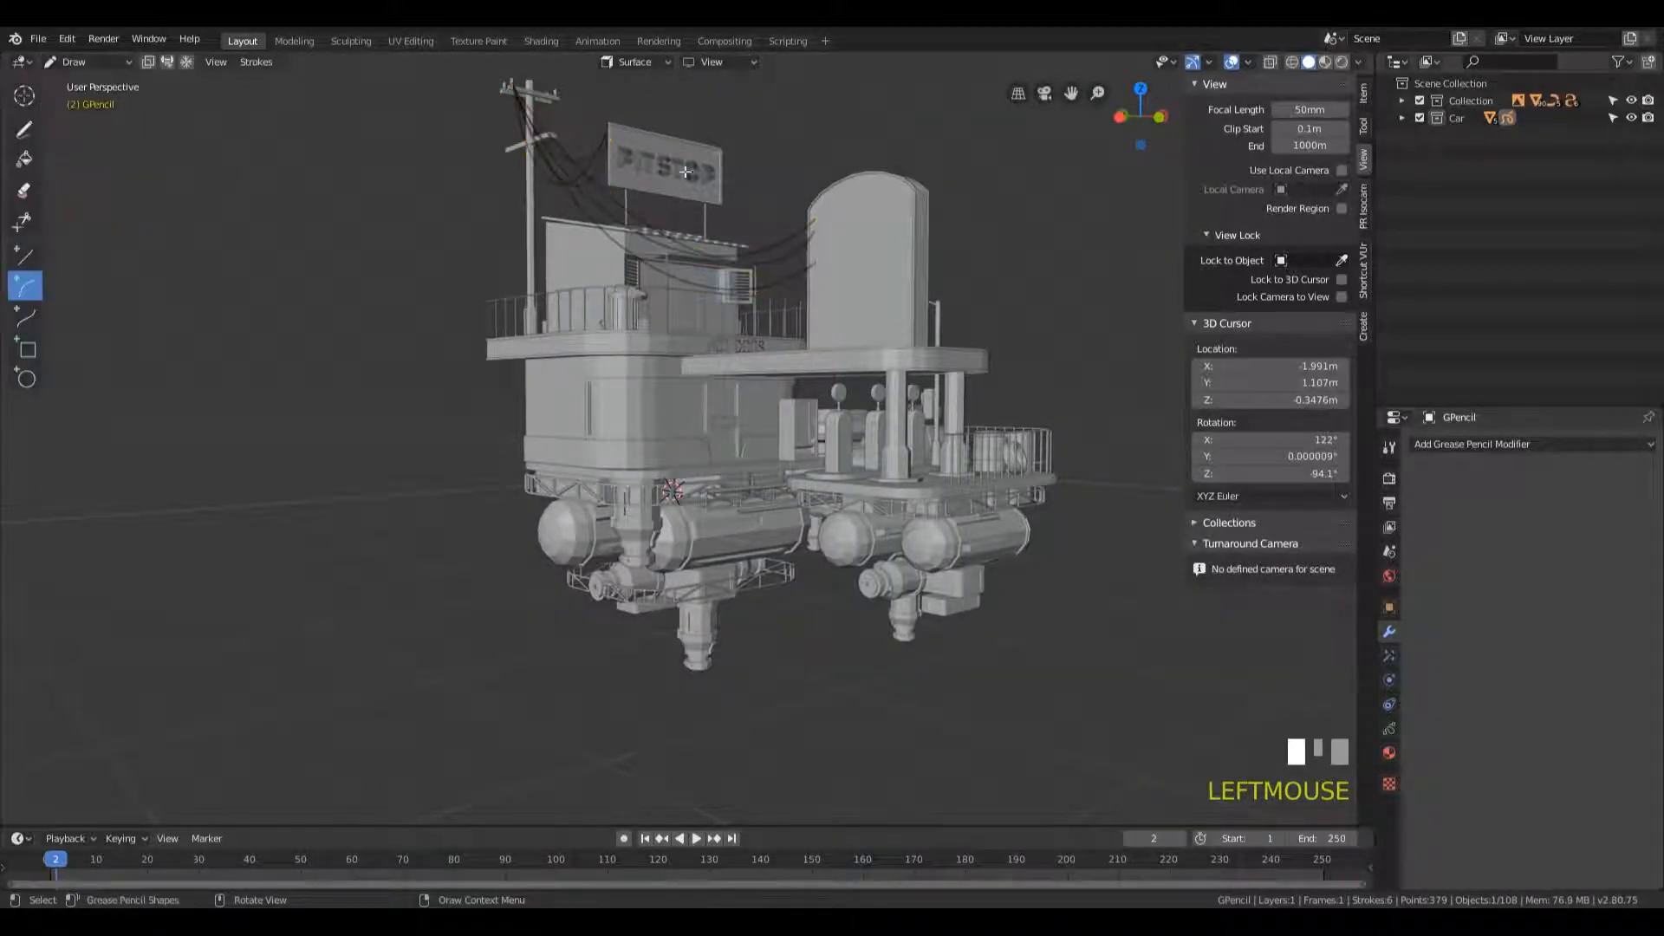
click(627, 62)
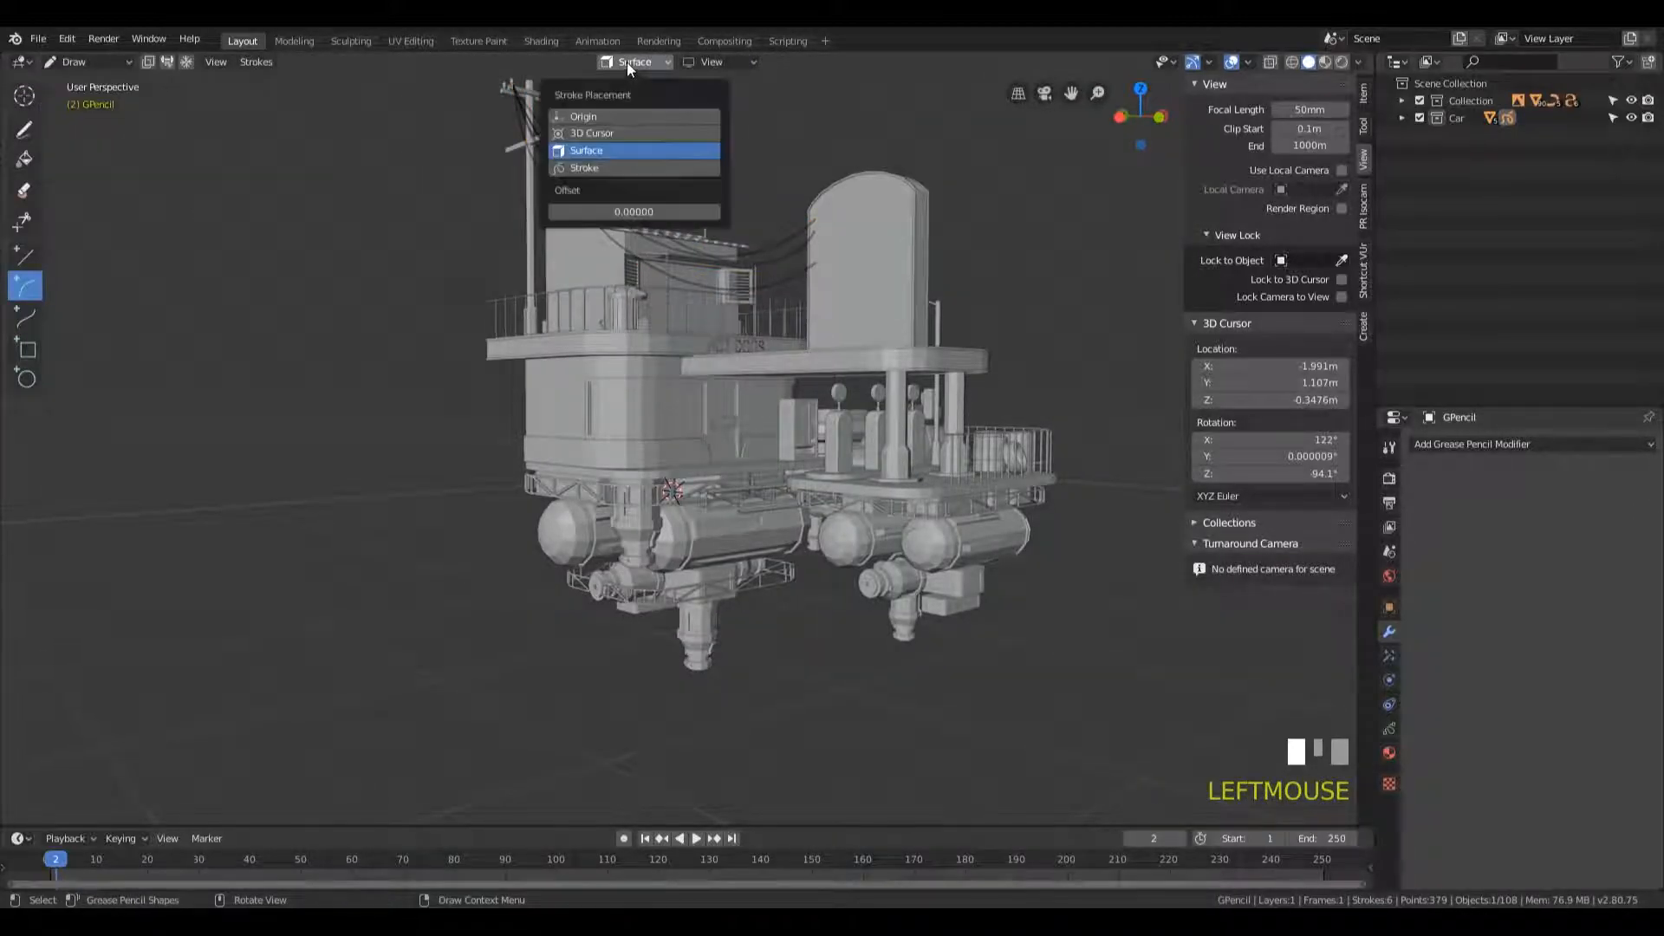
click(589, 132)
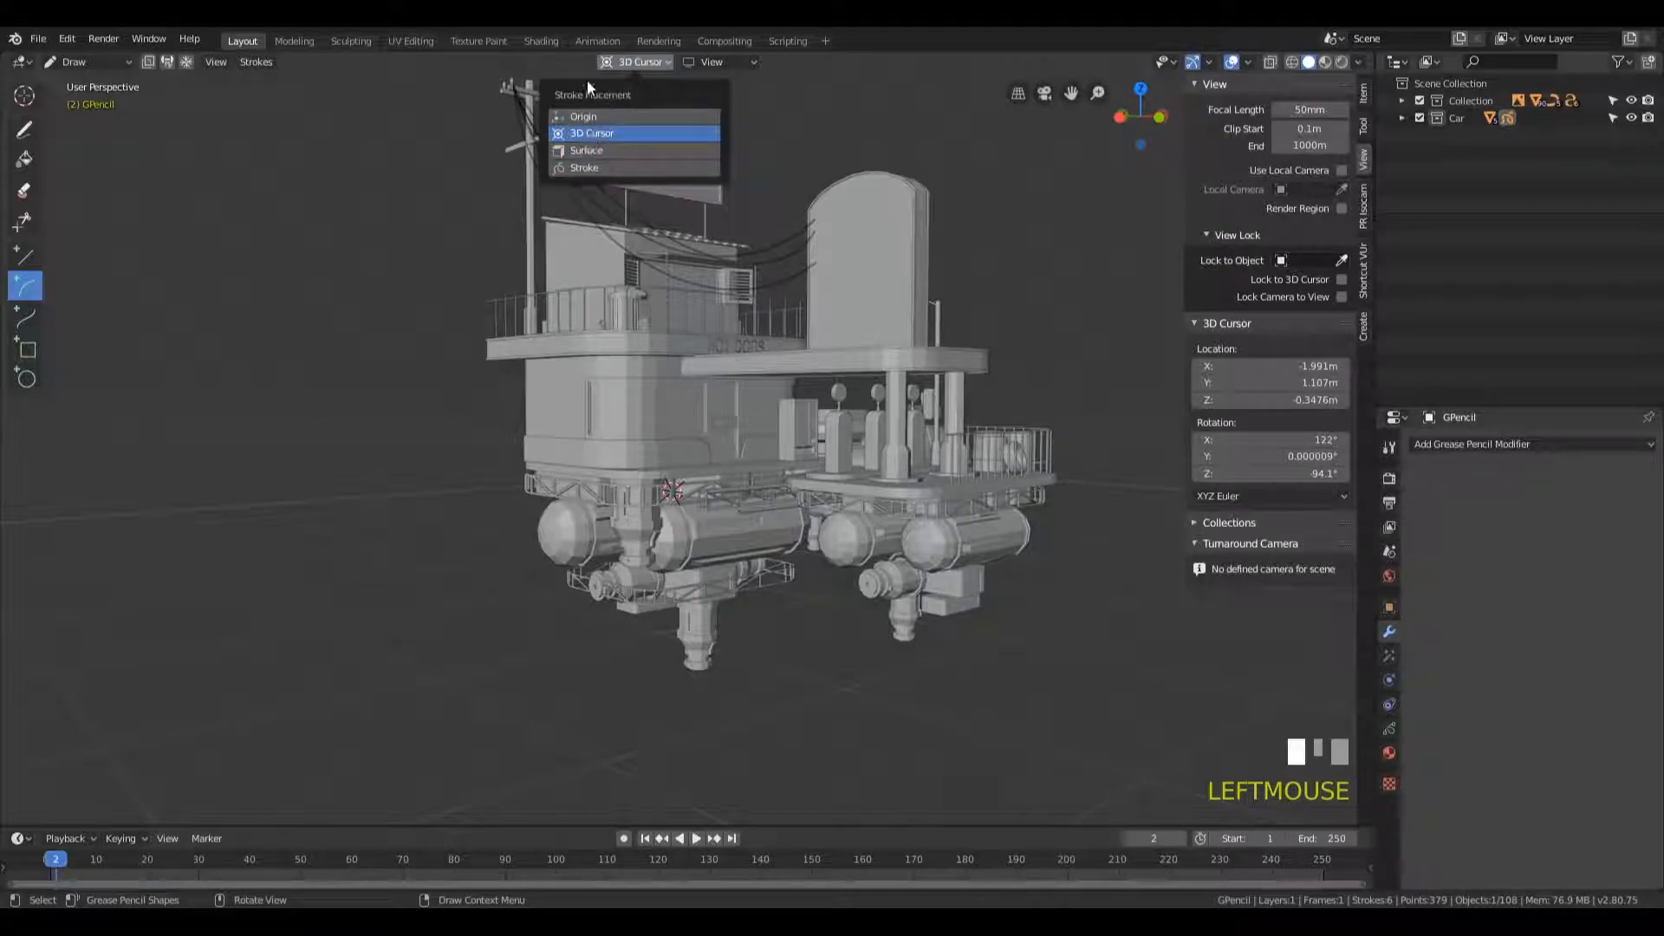
- Try an arc with the drawing plane set to Front (X-Z), undo it, and return the drawing plane to View
click(716, 61)
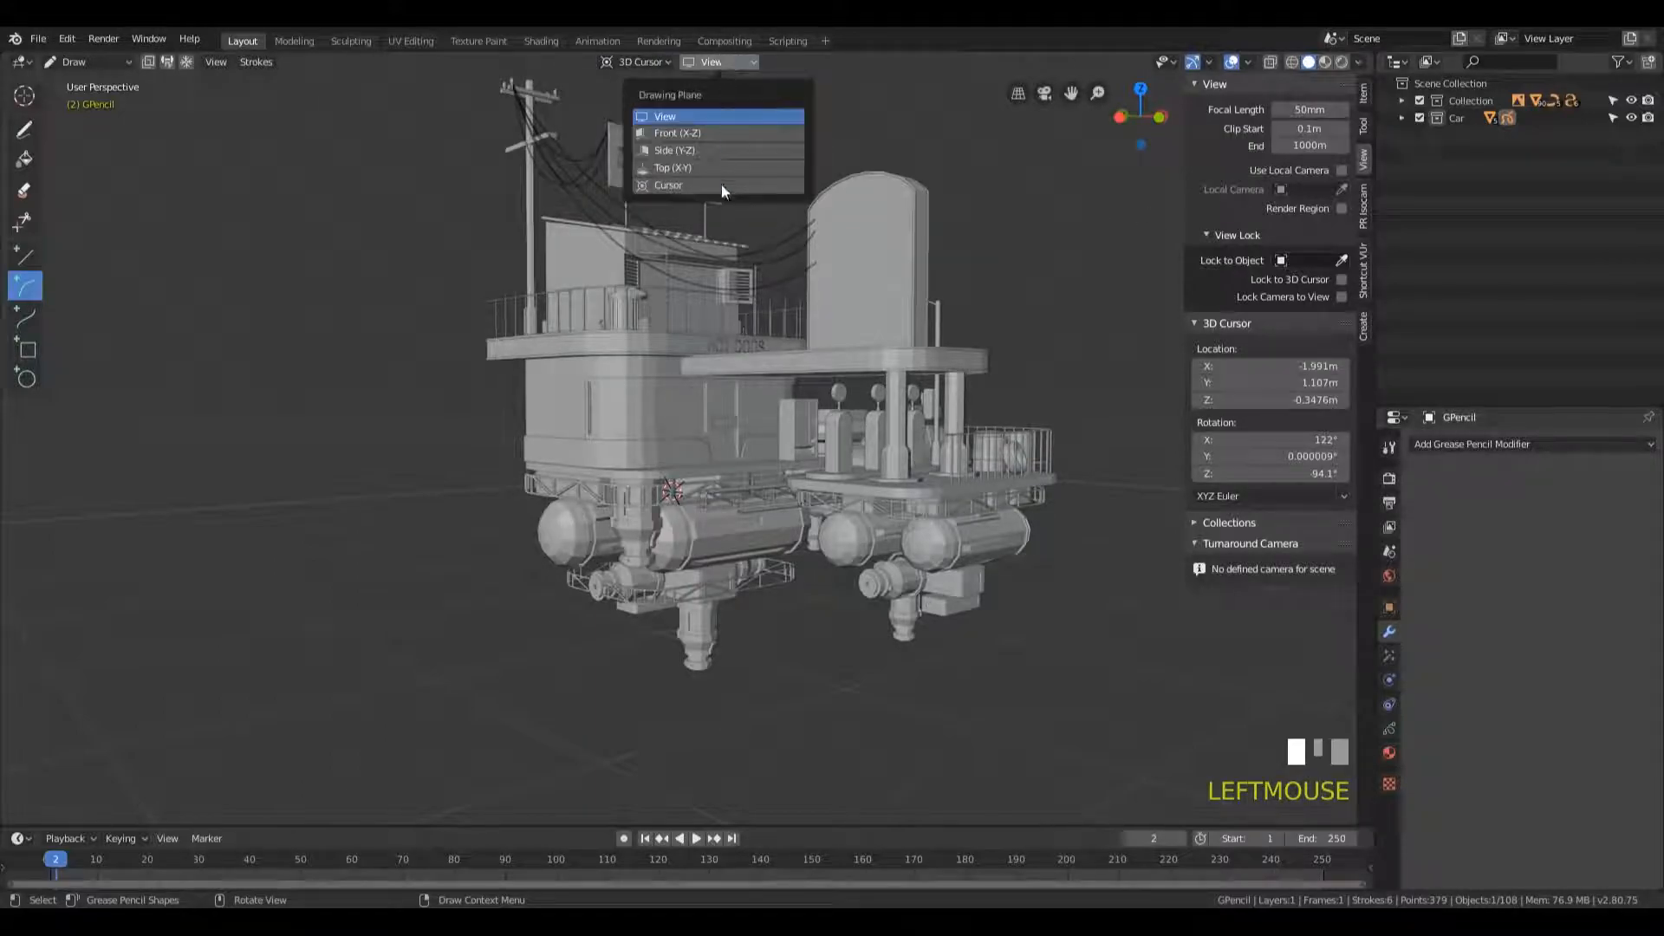
click(719, 54)
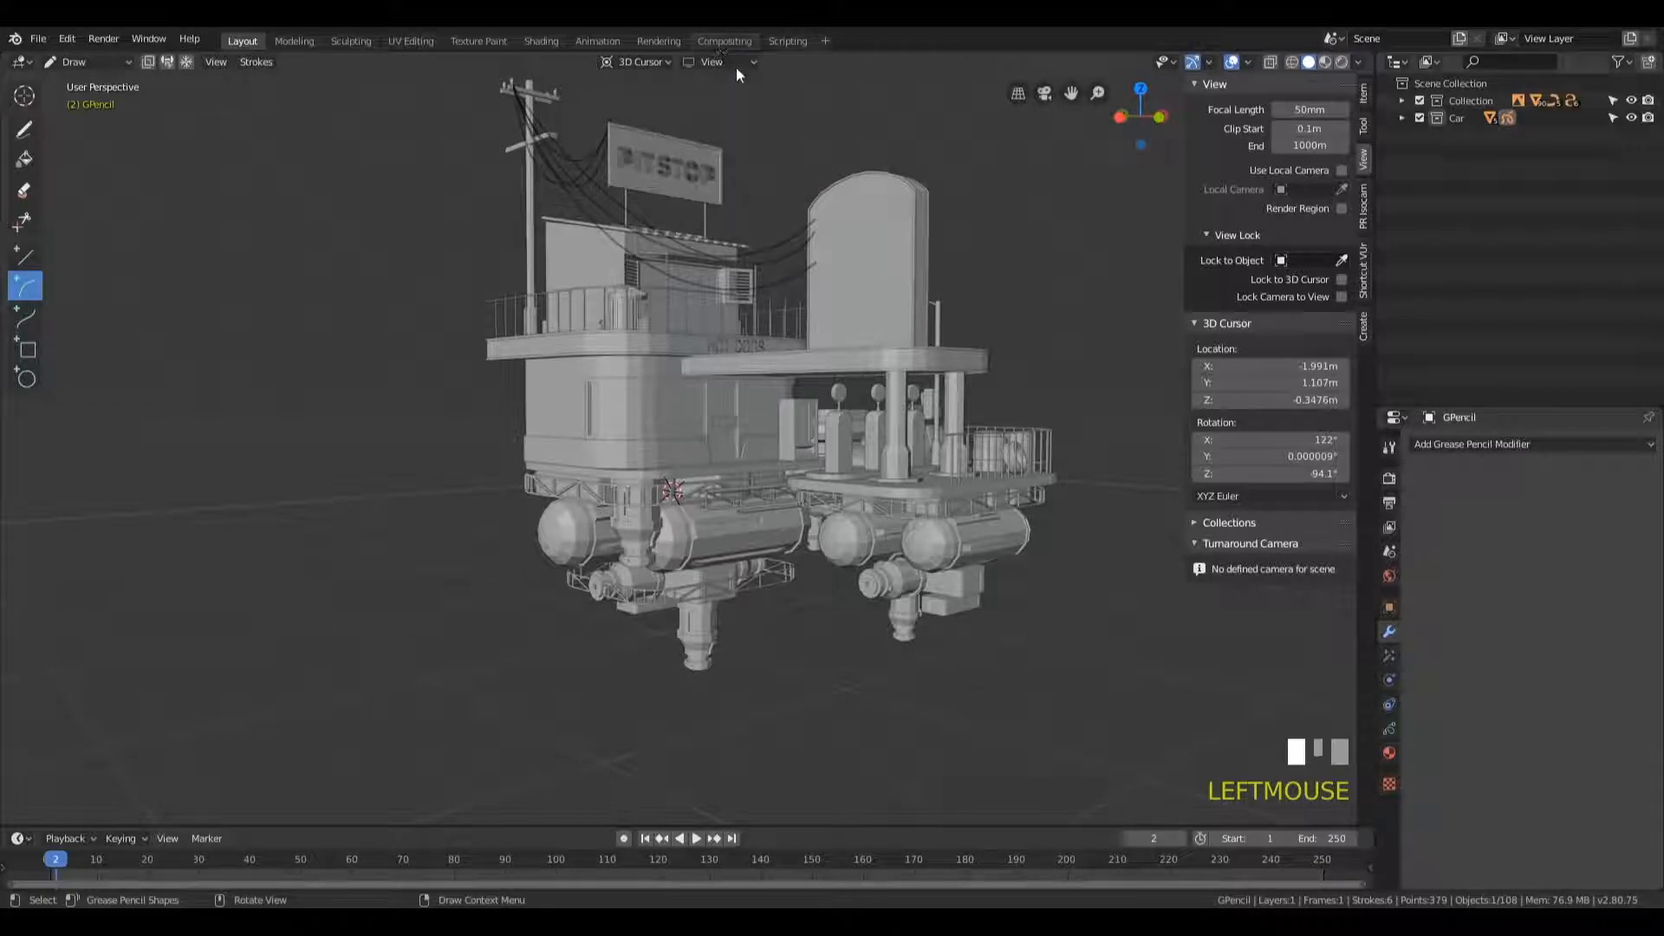
click(733, 61)
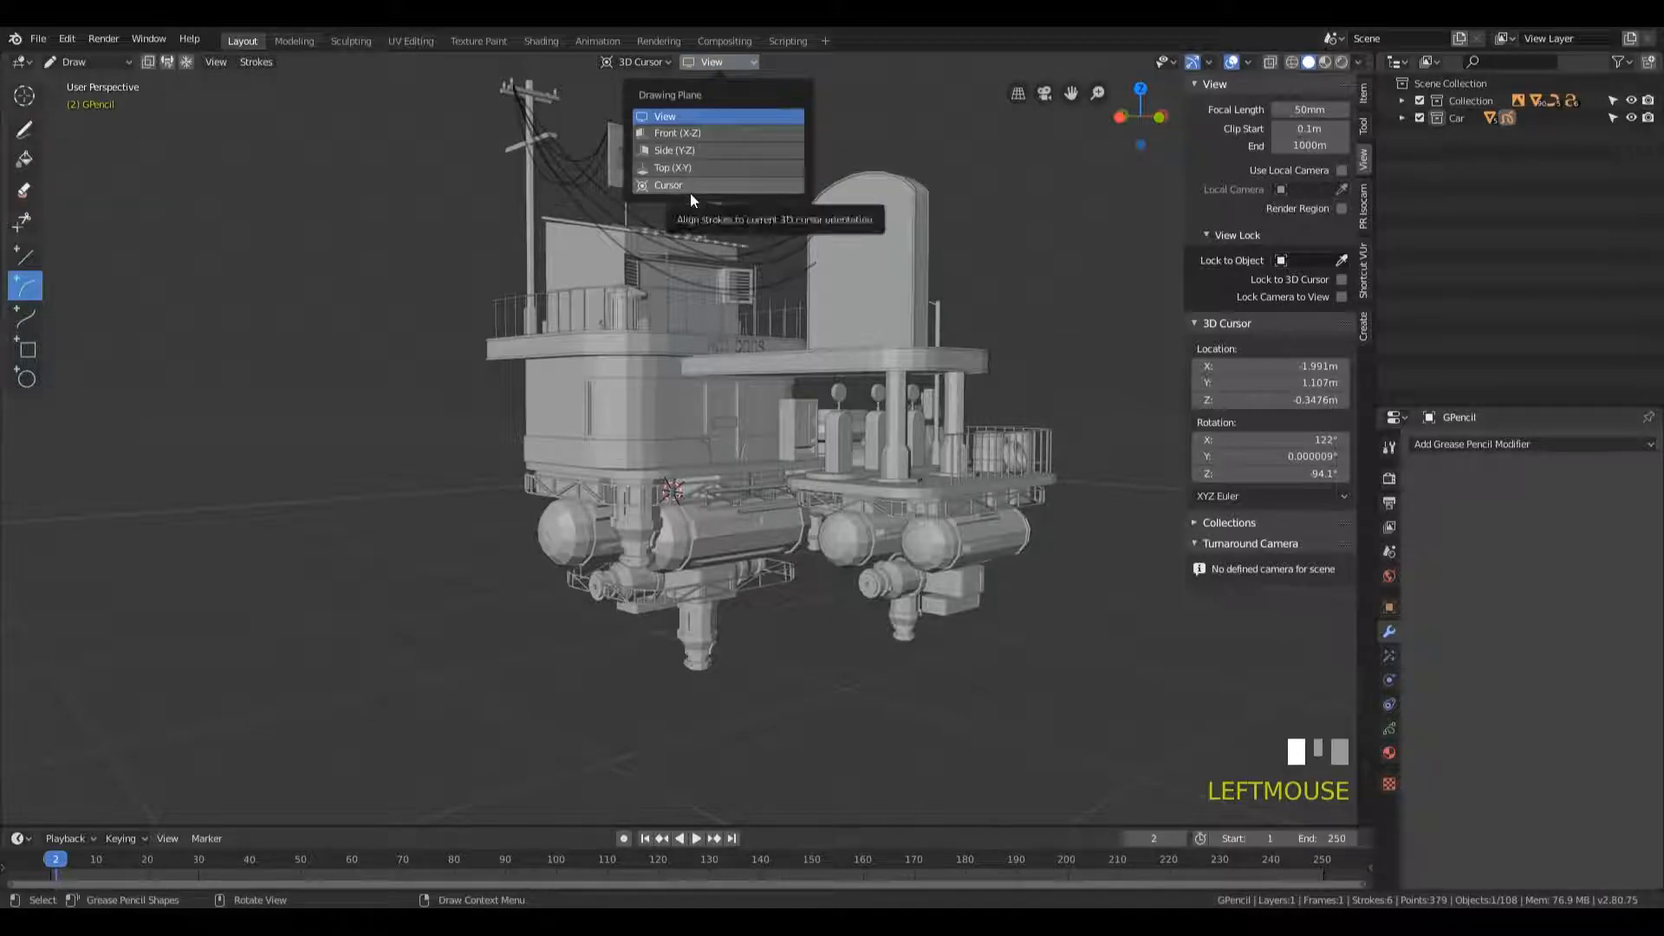
click(683, 134)
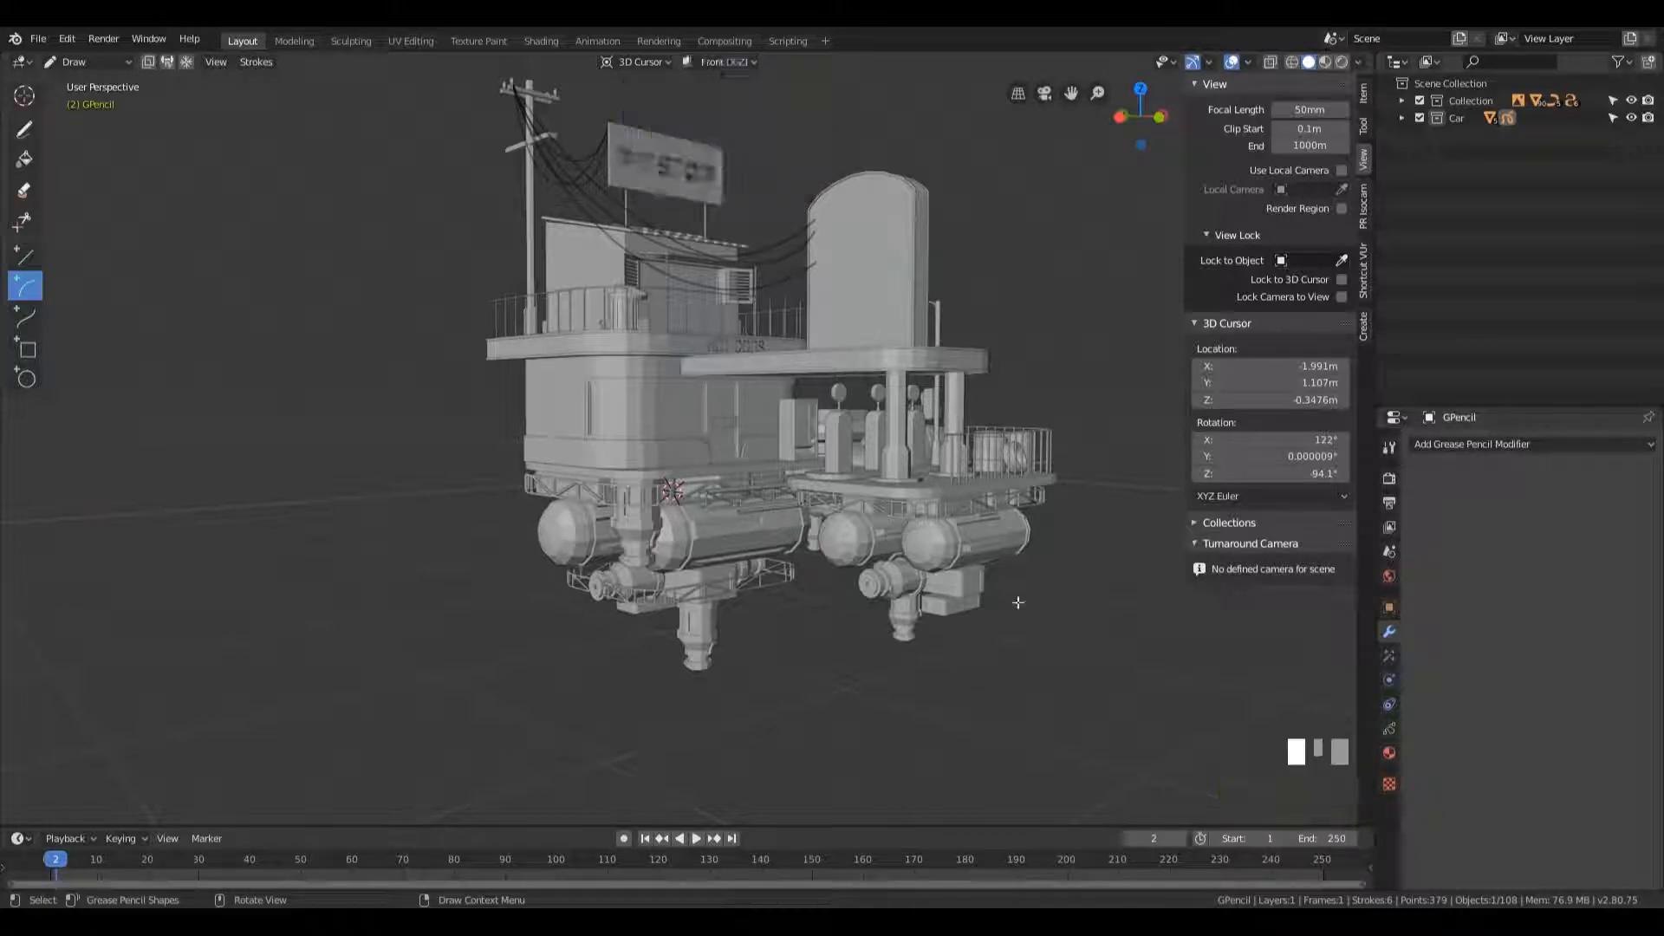
mouse_move(676, 631)
mouse_down()
mouse_move(697, 530)
mouse_move(802, 447)
mouse_up()
middle_click(1017, 461)
mouse_move(632, 501)
middle_down()
mouse_move(831, 520)
mouse_move(780, 482)
mouse_move(834, 414)
middle_up()
key(ctrl+z)
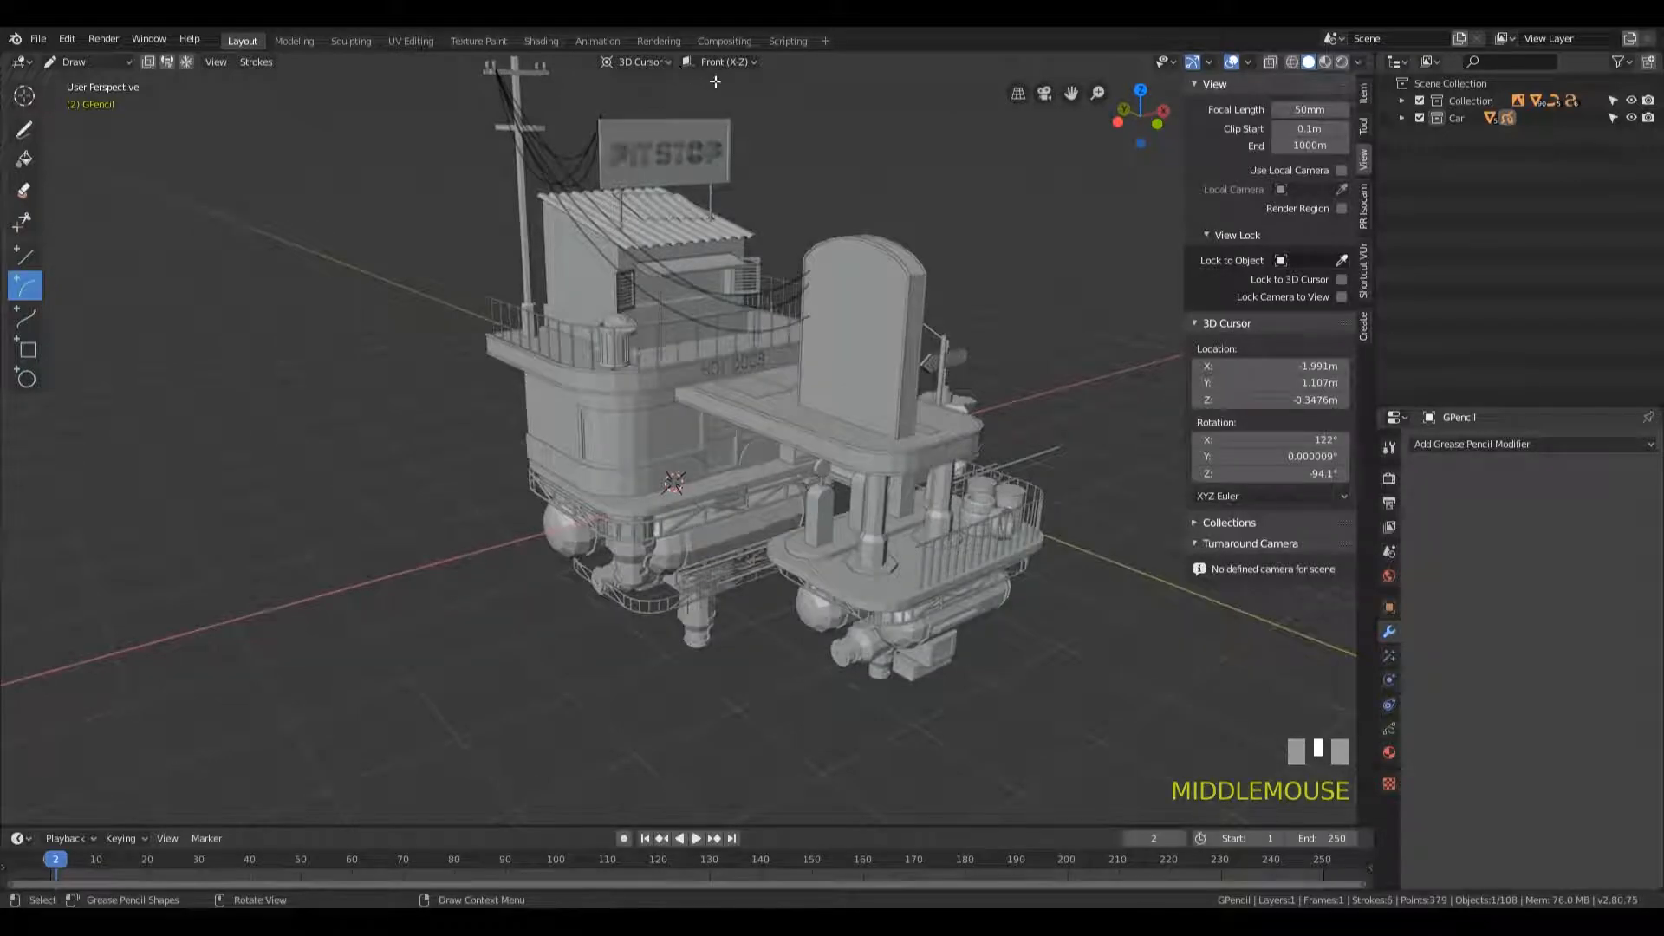
click(715, 63)
click(673, 116)
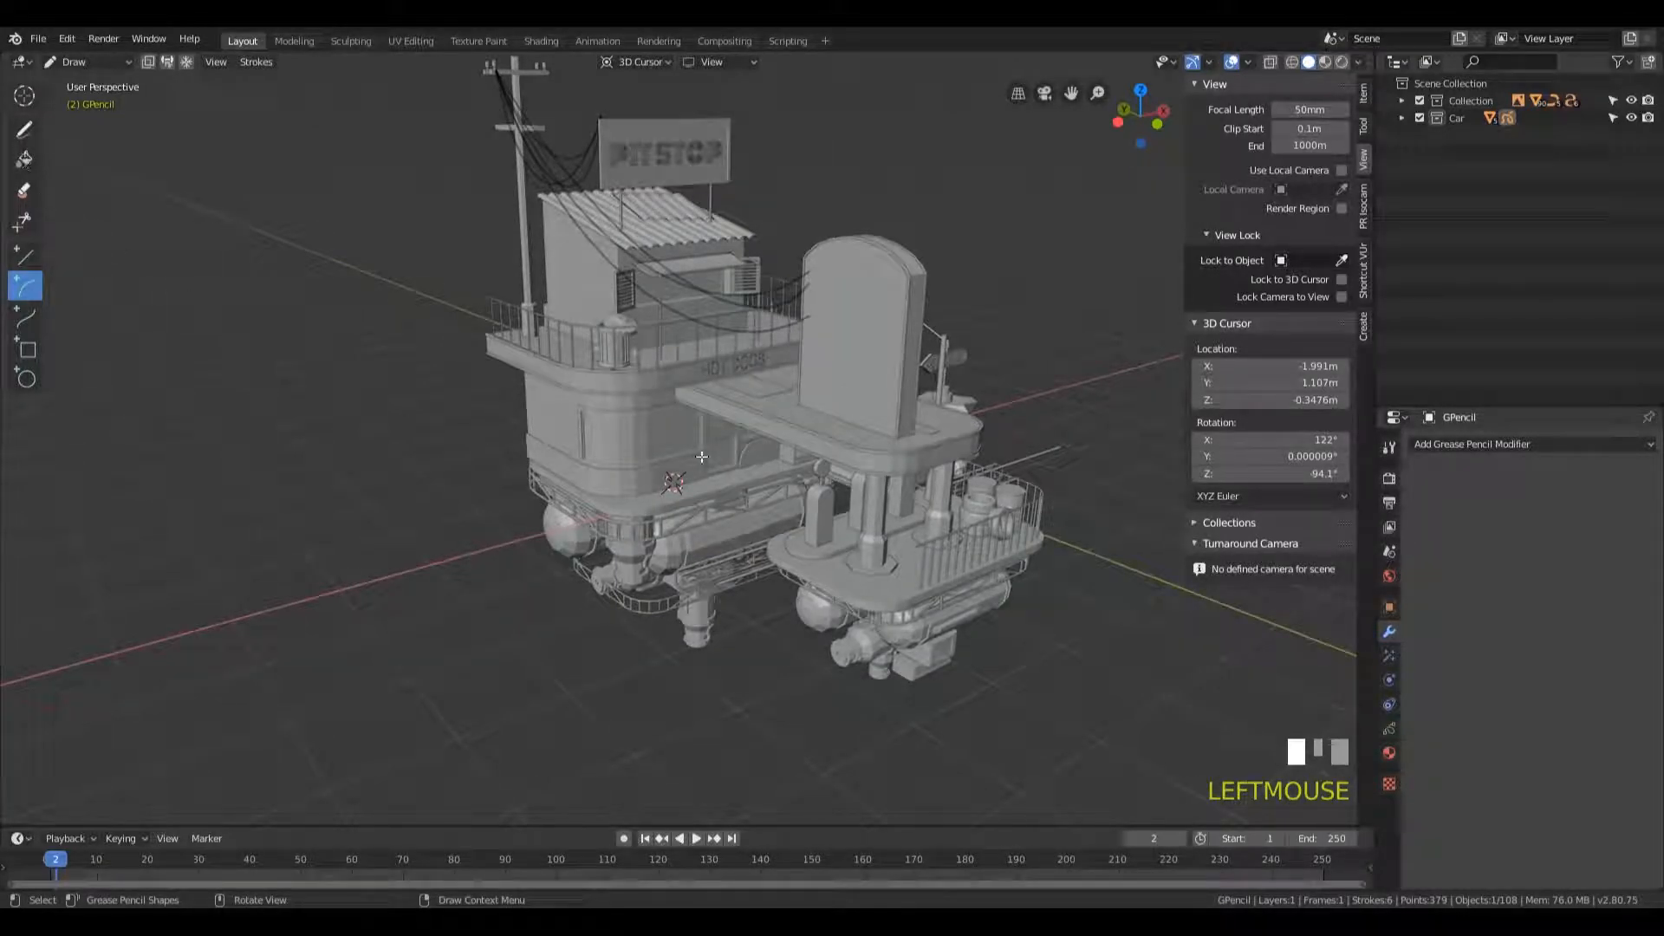
- In front wireframe view, draw a deep arc hanging below the main building between both sides of its underside
key(KP_1)
key(z)
click(572, 452)
mouse_move(927, 494)
shift+middle_down()
mouse_move(919, 341)
mouse_move(992, 327)
shift+middle_up()
scroll(932, 317, up, 3)
scroll(992, 327, down, 3)
mouse_move(582, 284)
mouse_down()
mouse_move(808, 307)
mouse_move(775, 283)
mouse_up()
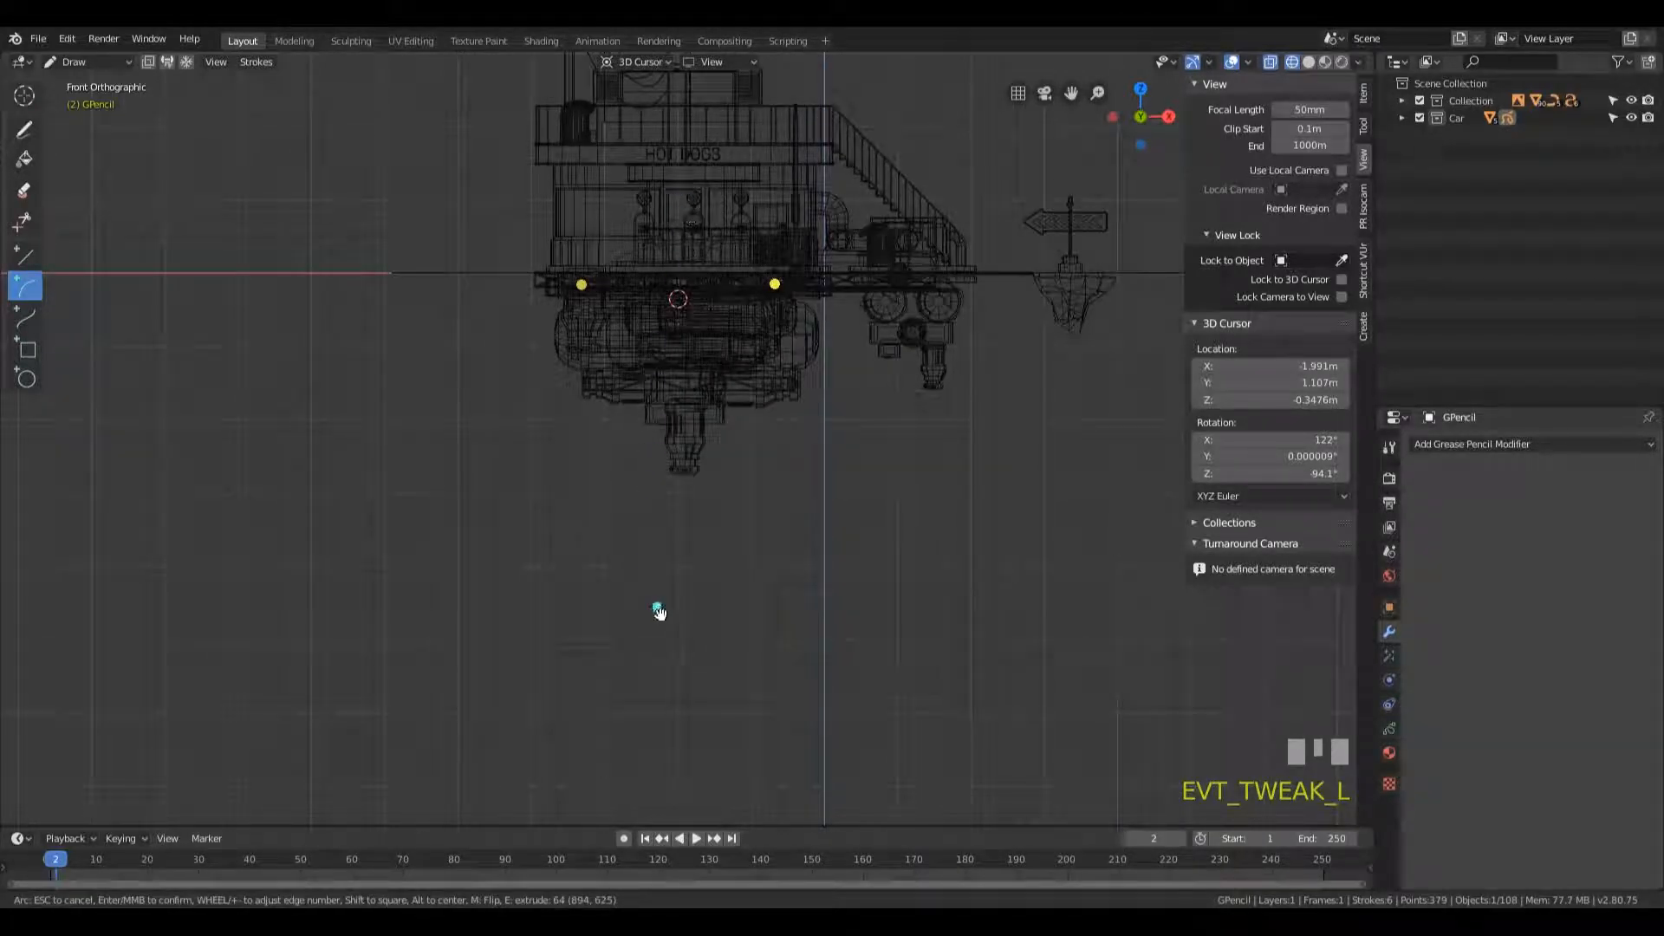
click(688, 820)
key(Return)
- Draw two more hanging arcs under the main building, one offset beside the first and a narrower one starting at the outer tank
drag(800, 289, 794, 289)
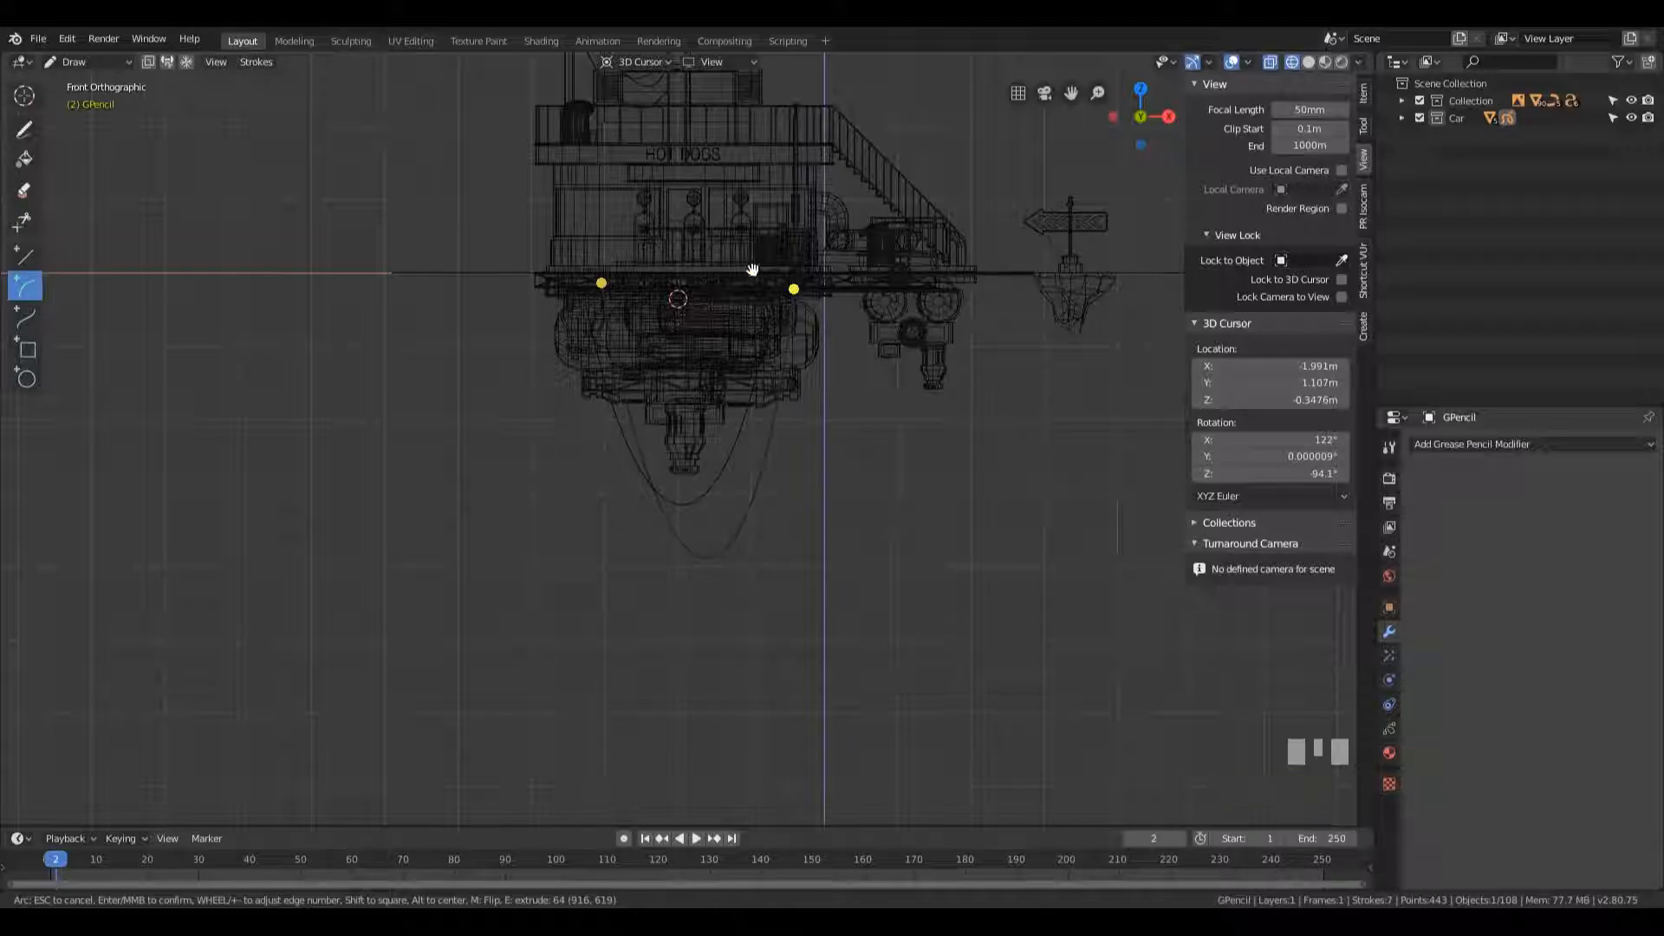
key(Return)
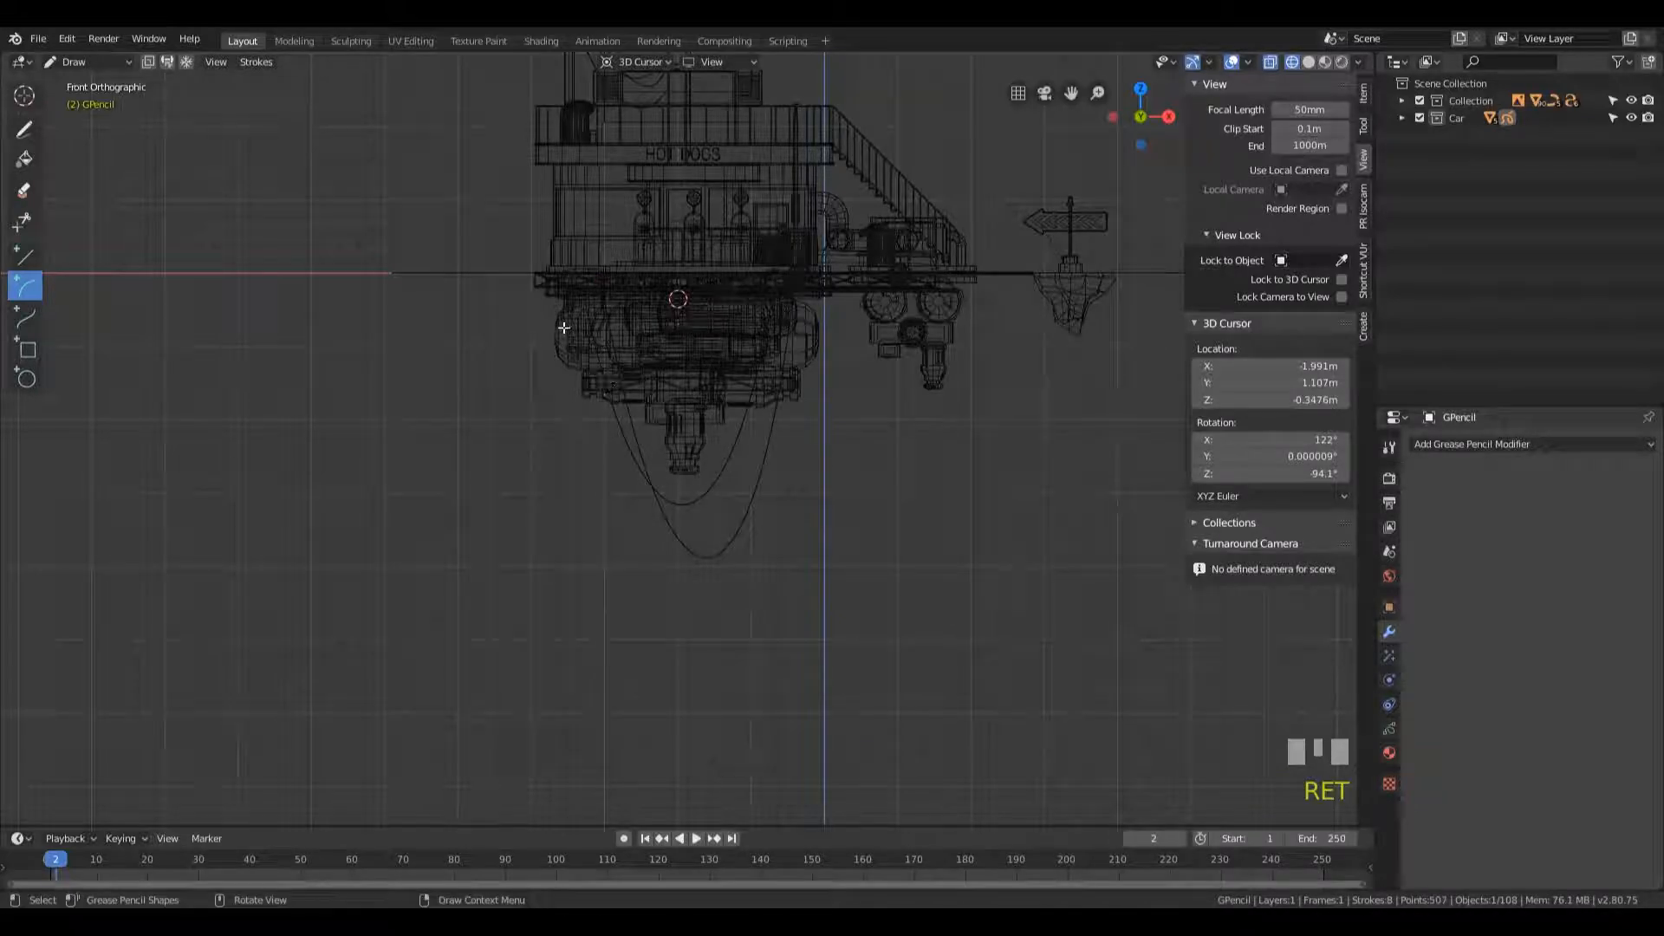
drag(570, 339, 597, 362)
drag(722, 349, 729, 340)
drag(645, 839, 626, 619)
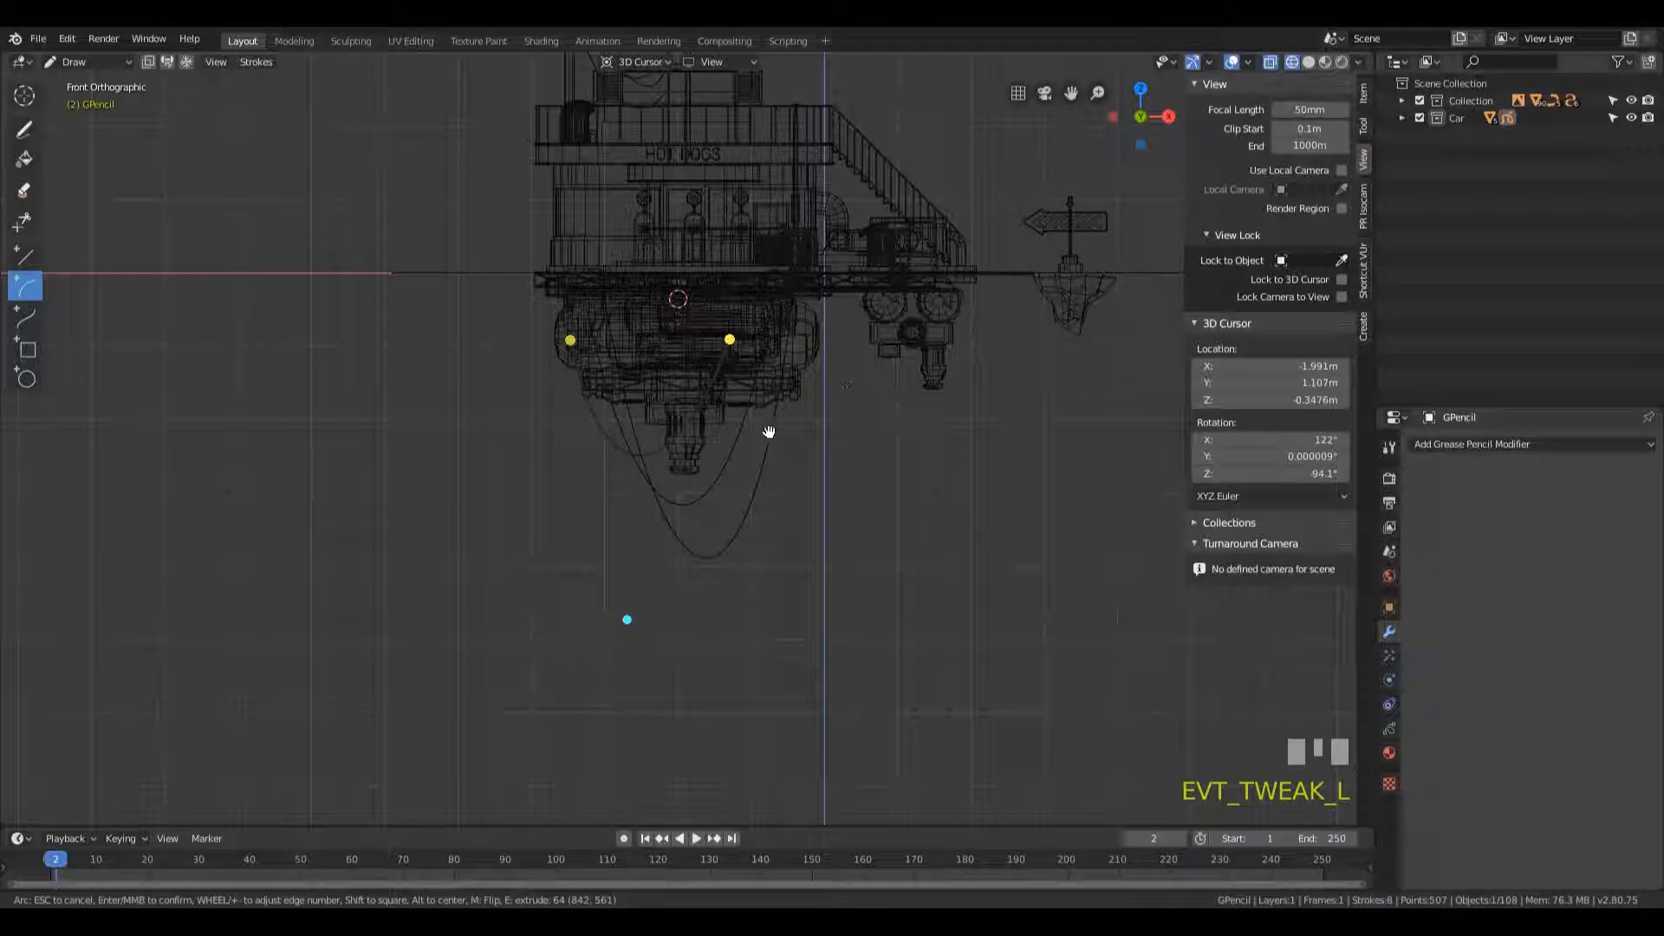
key(Return)
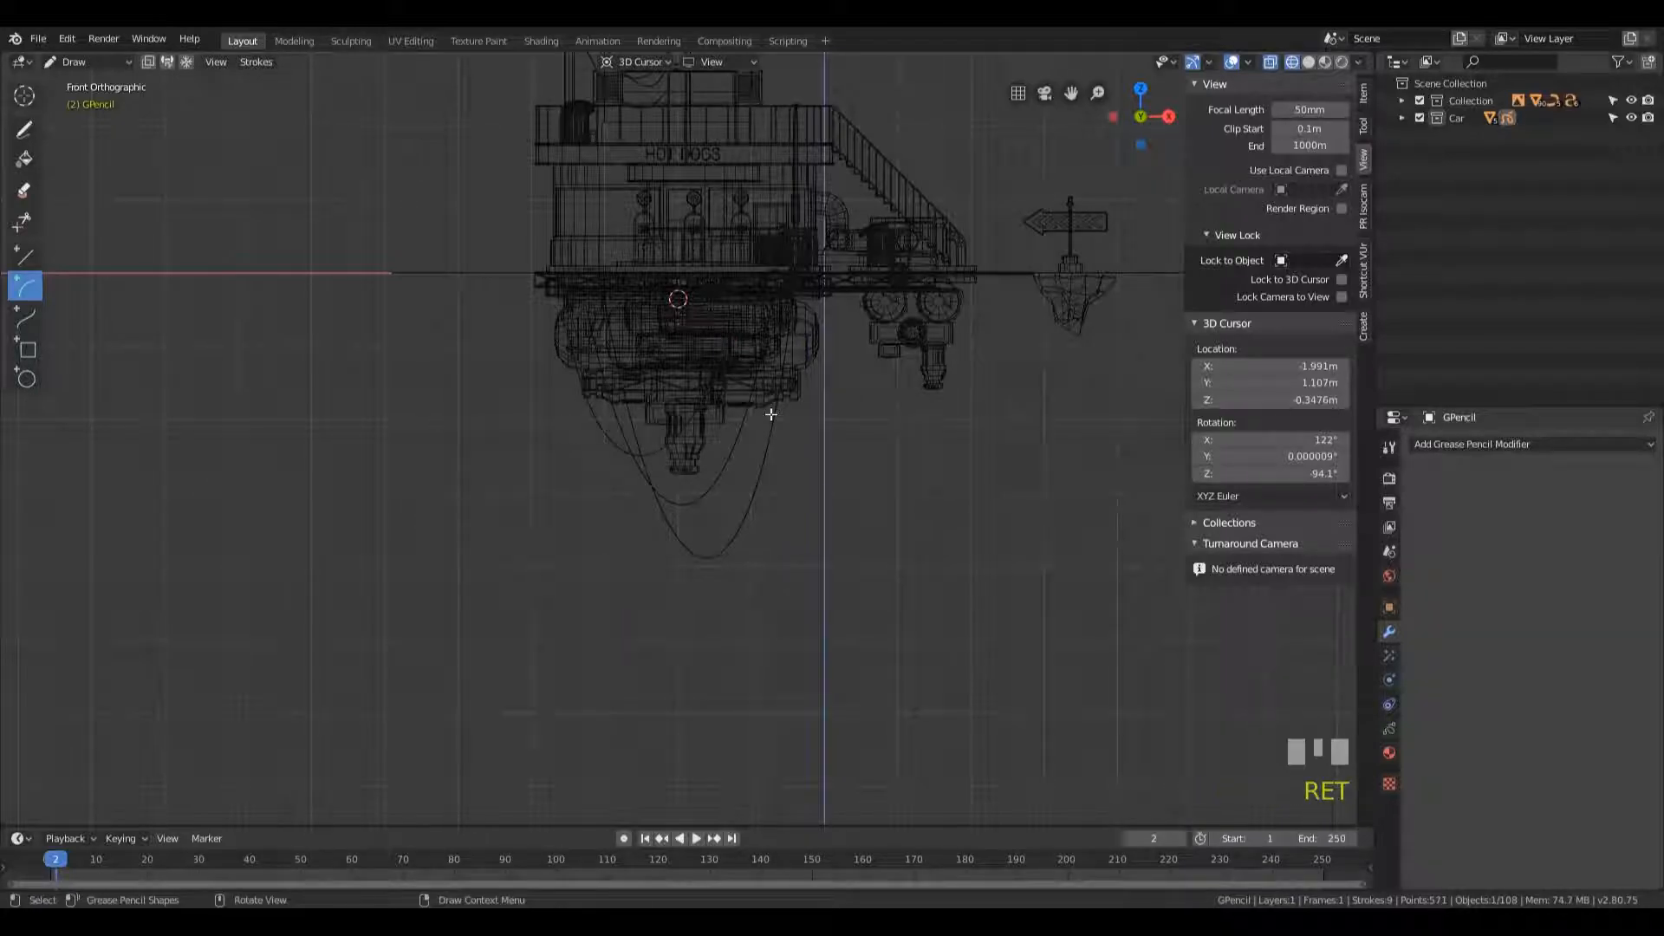
- Examine the arcs hanging beneath the station from different sides in orthographic wireframe view
key(KP_4)
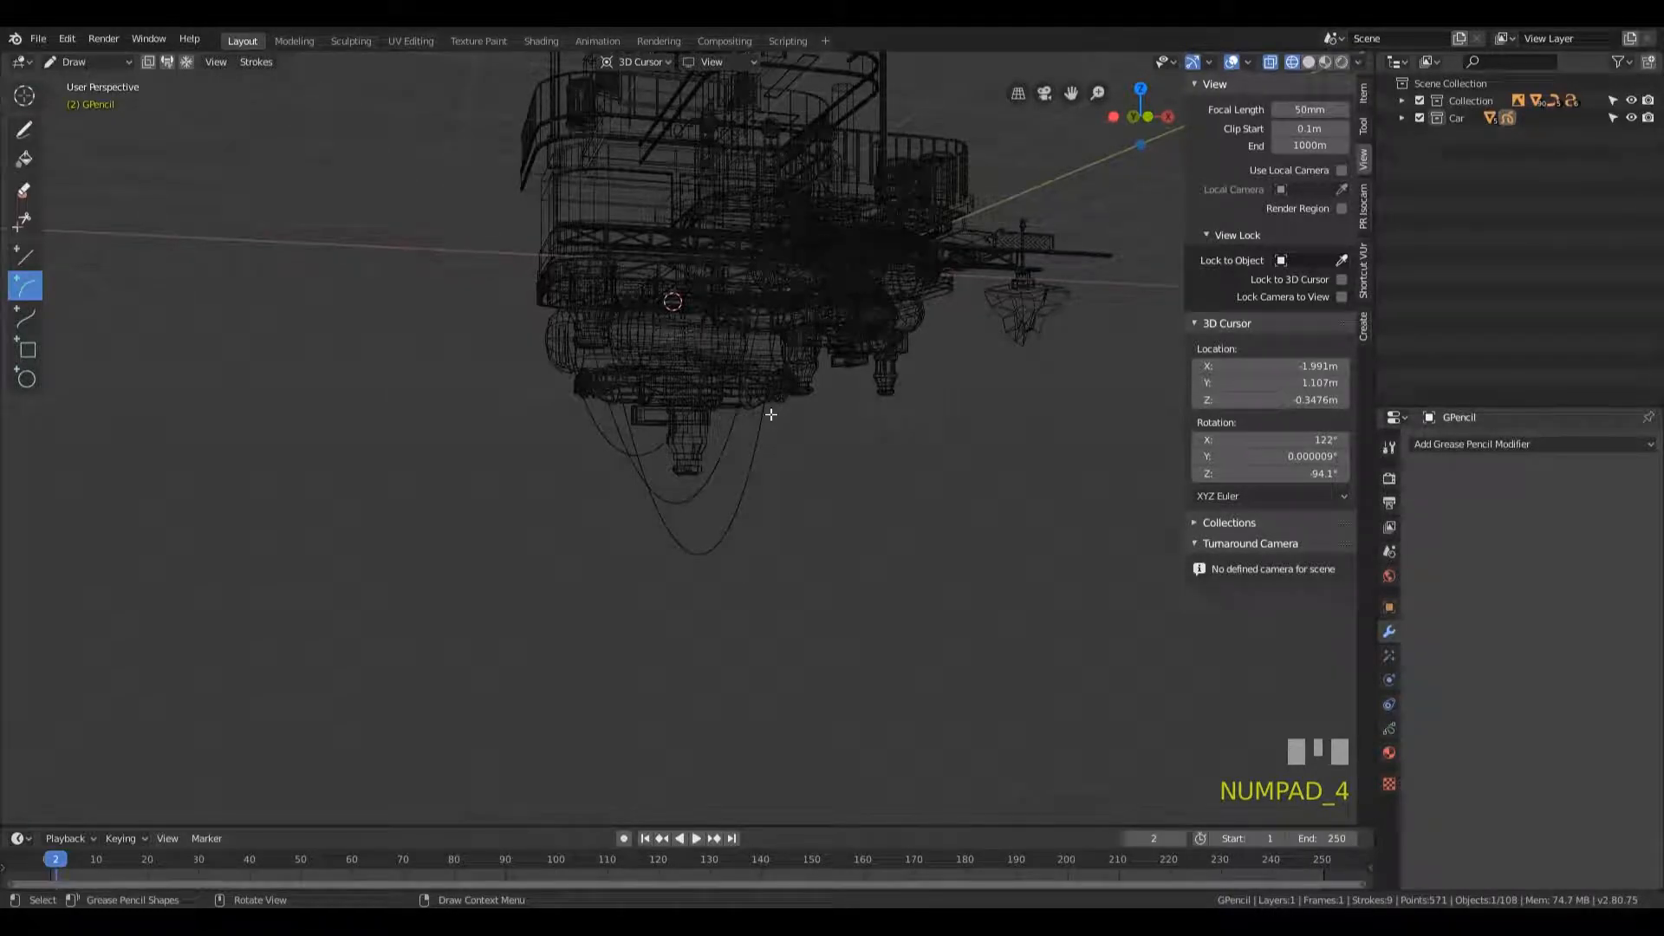
key(KP_5)
key(KP_4)
key(KP_4)
key(KP_4)
key(KP_4)
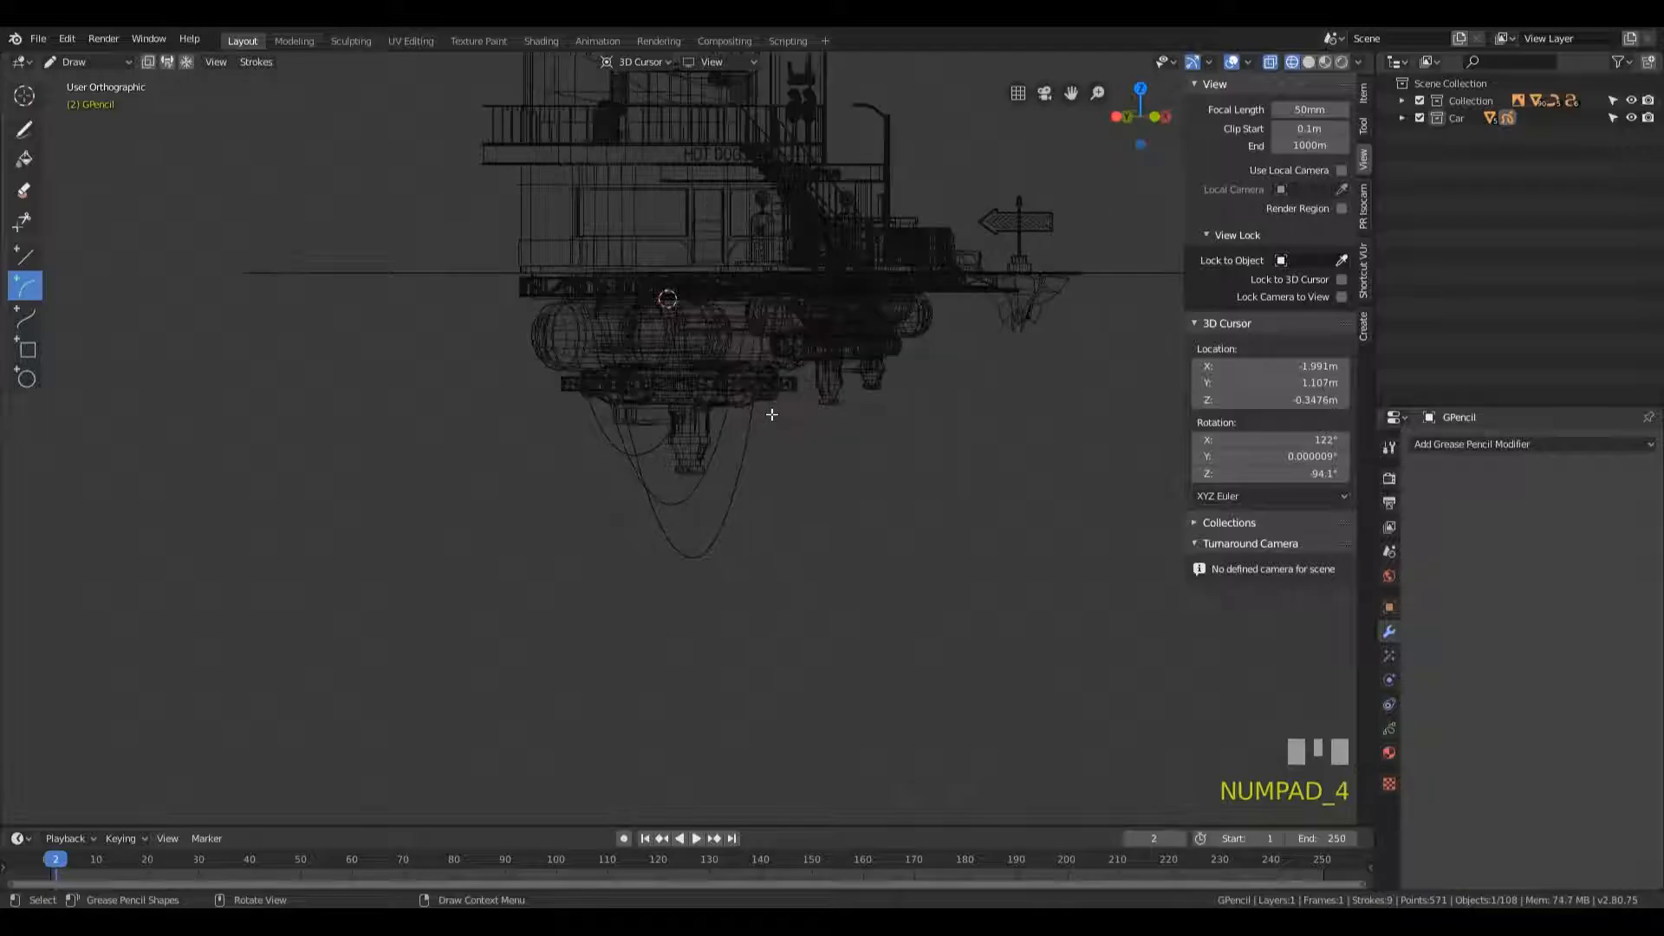
key(KP_4)
key(KP_4)
key(KP_4)
key(KP_4)
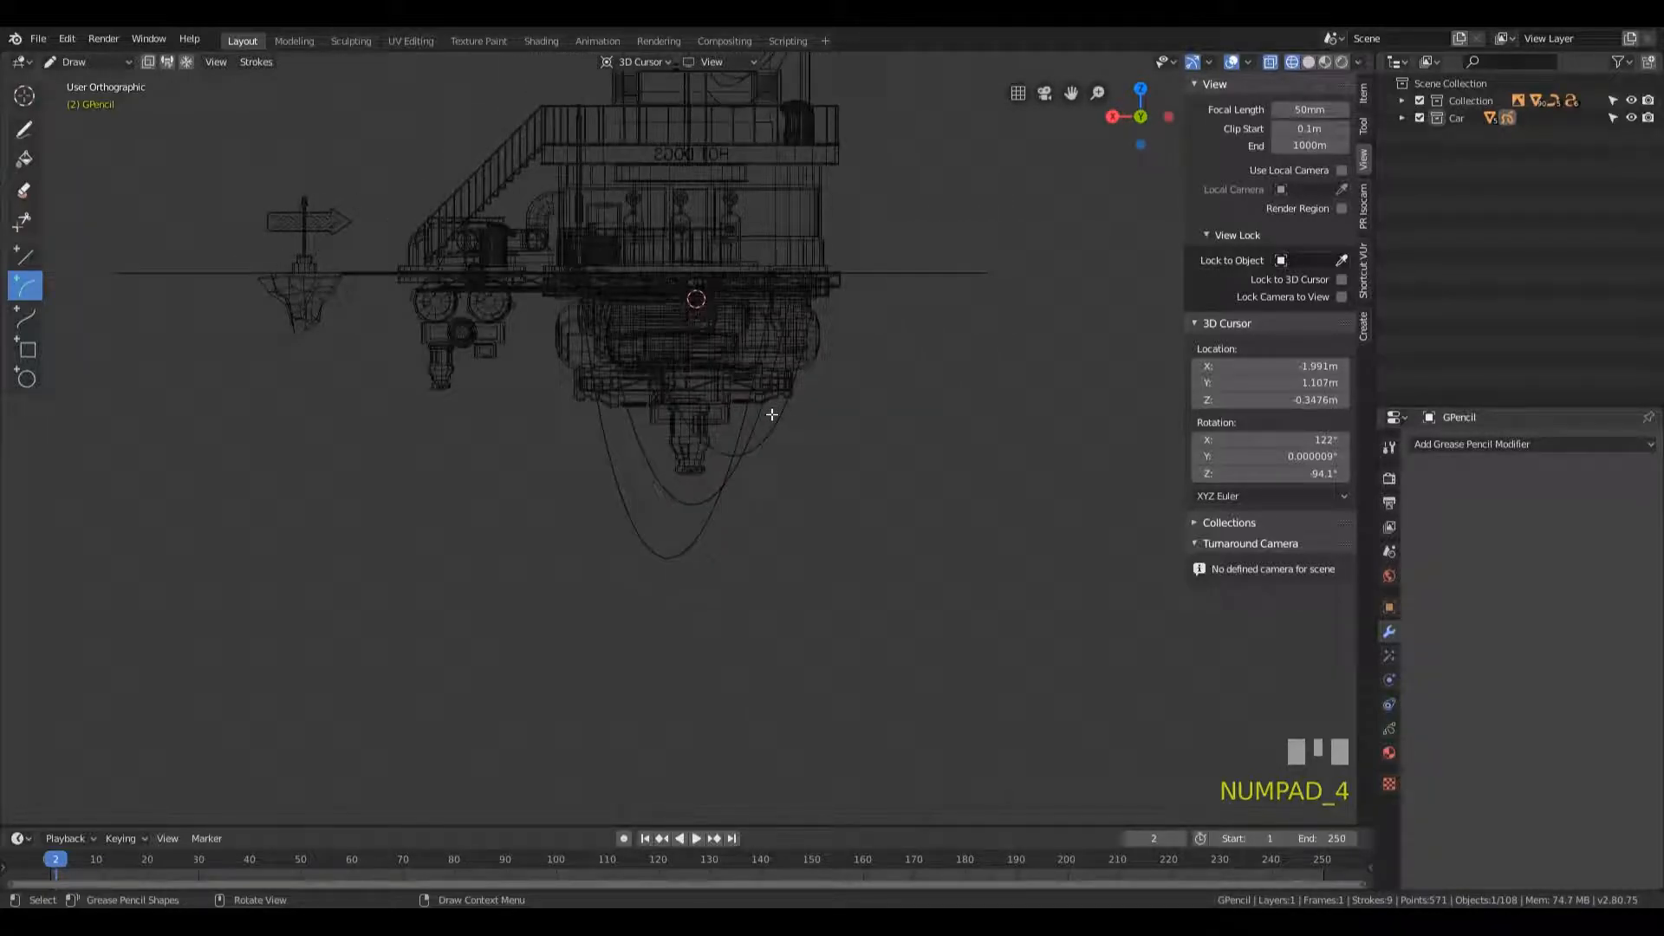
key(KP_6)
key(KP_6)
key(KP_6)
key(KP_6)
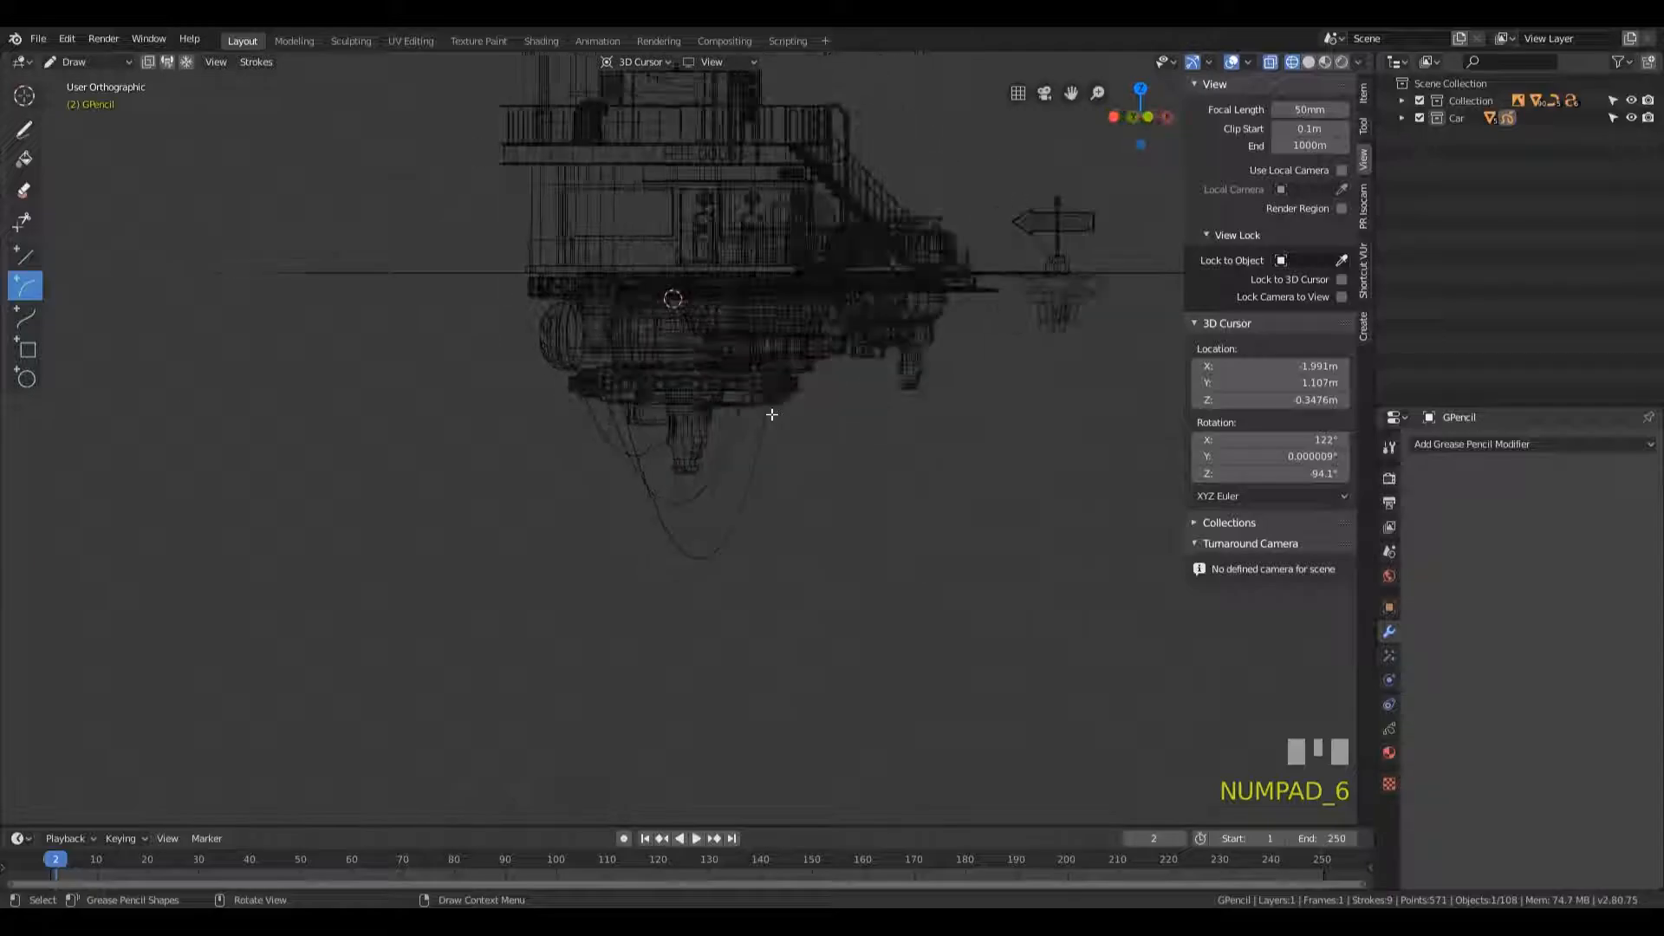
key(KP_6)
key(KP_6)
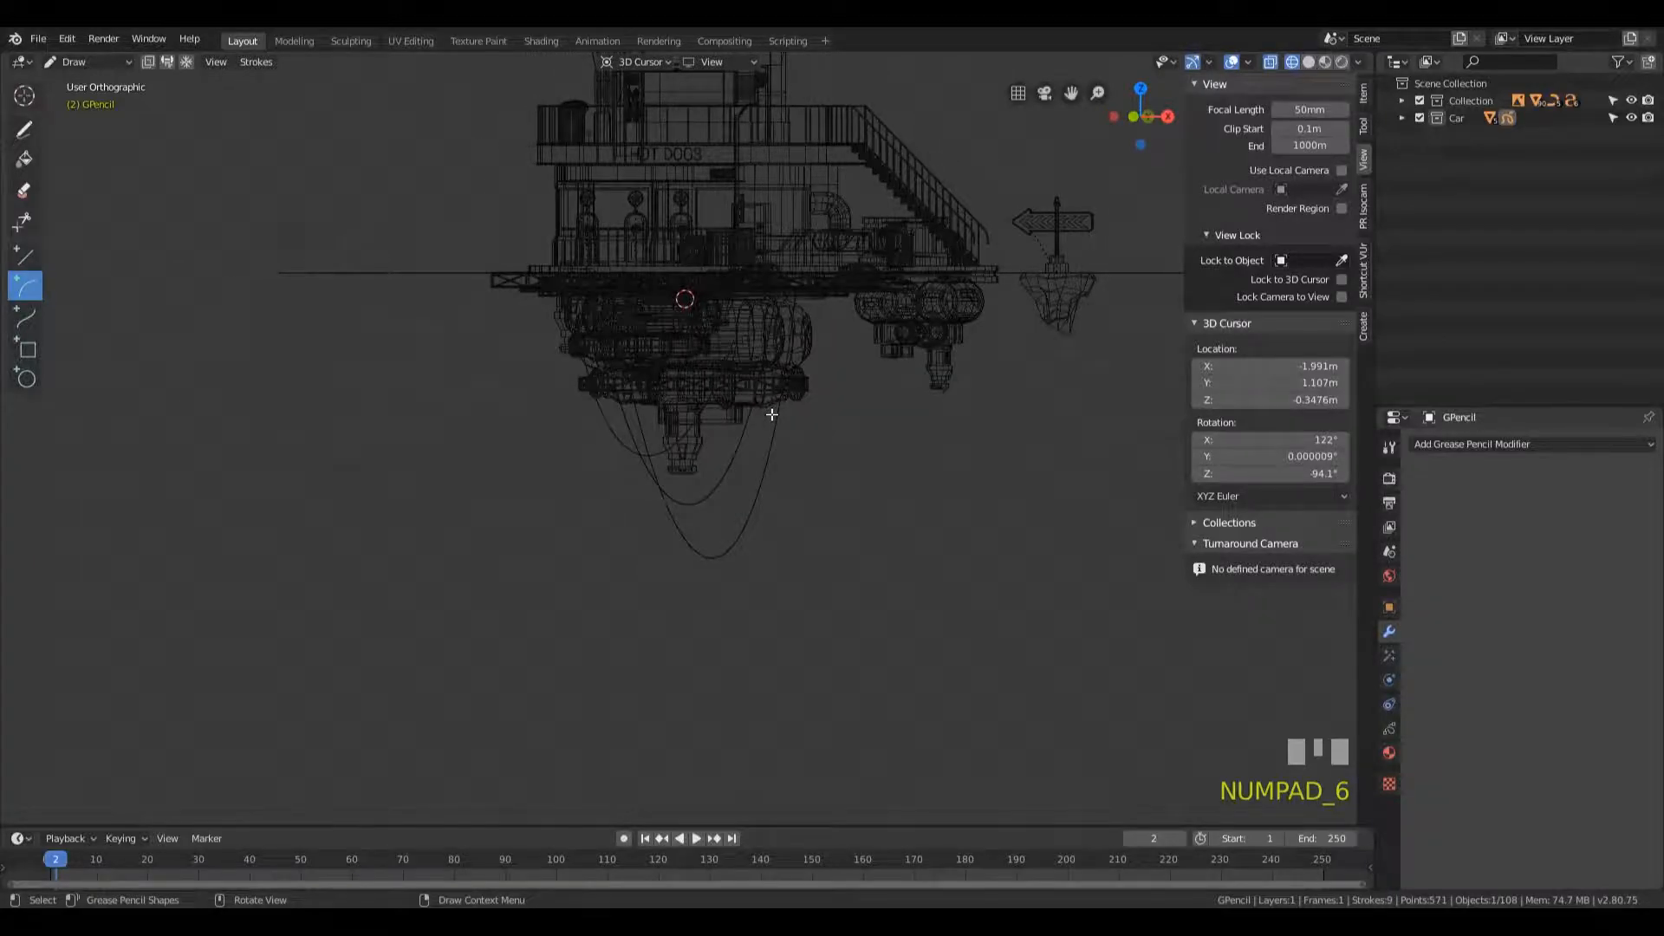
- From a rotated orthographic wireframe view, draw another hanging arc under the main building between two points on its base platform
key(KP_6)
key(KP_4)
key(KP_4)
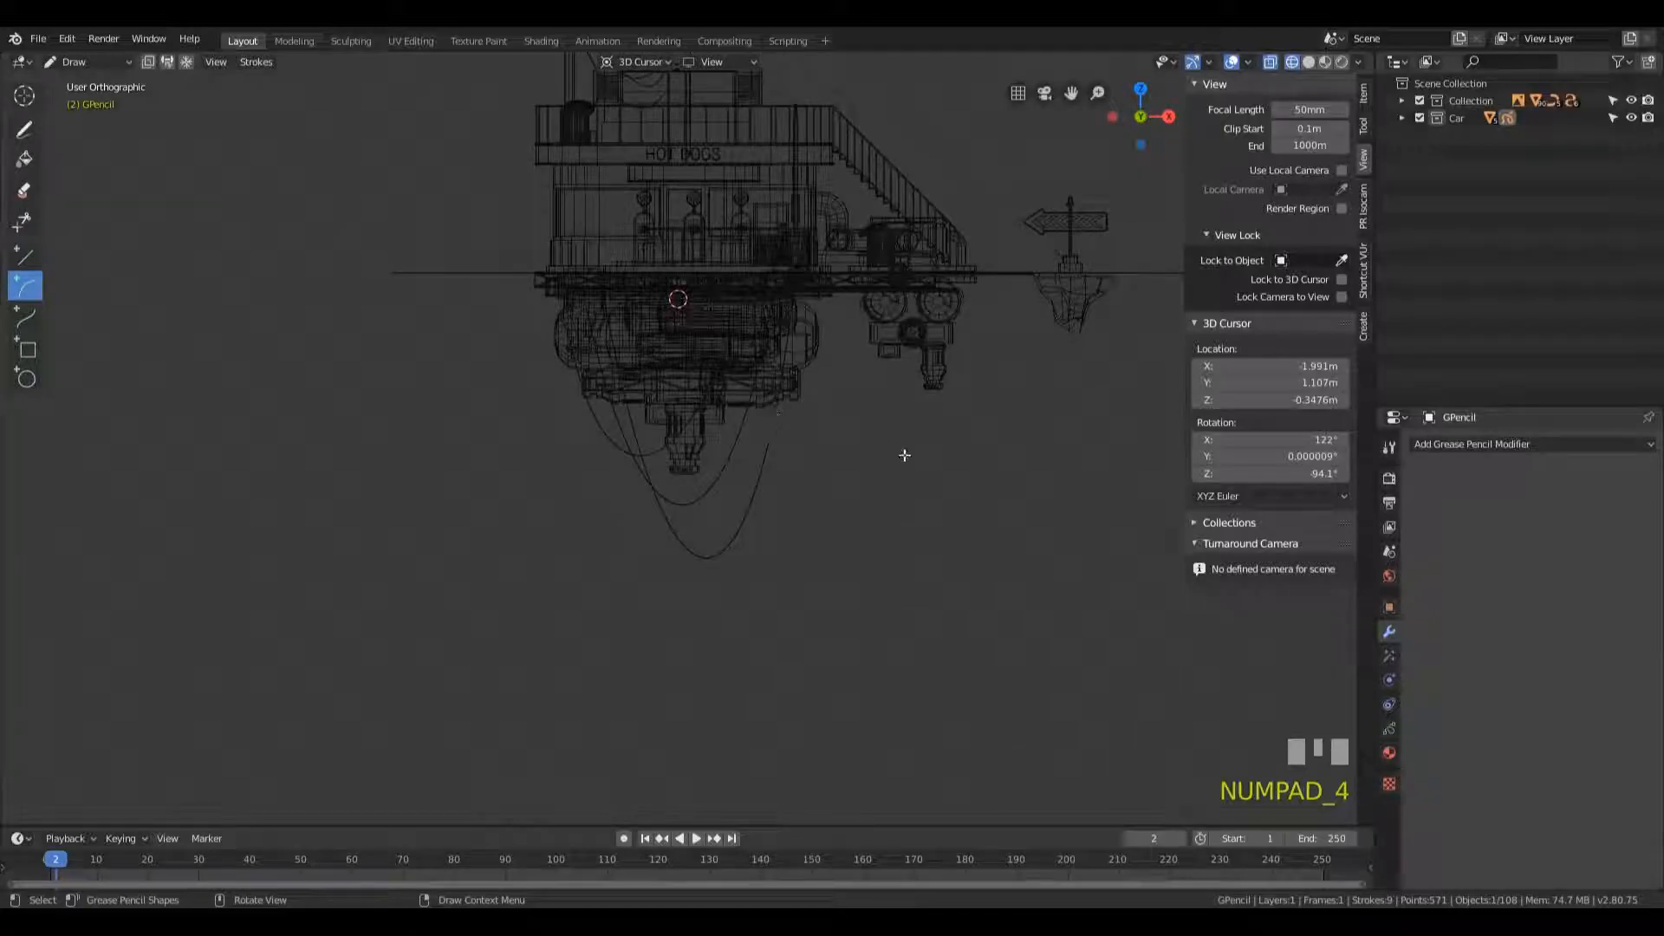
key(KP_4)
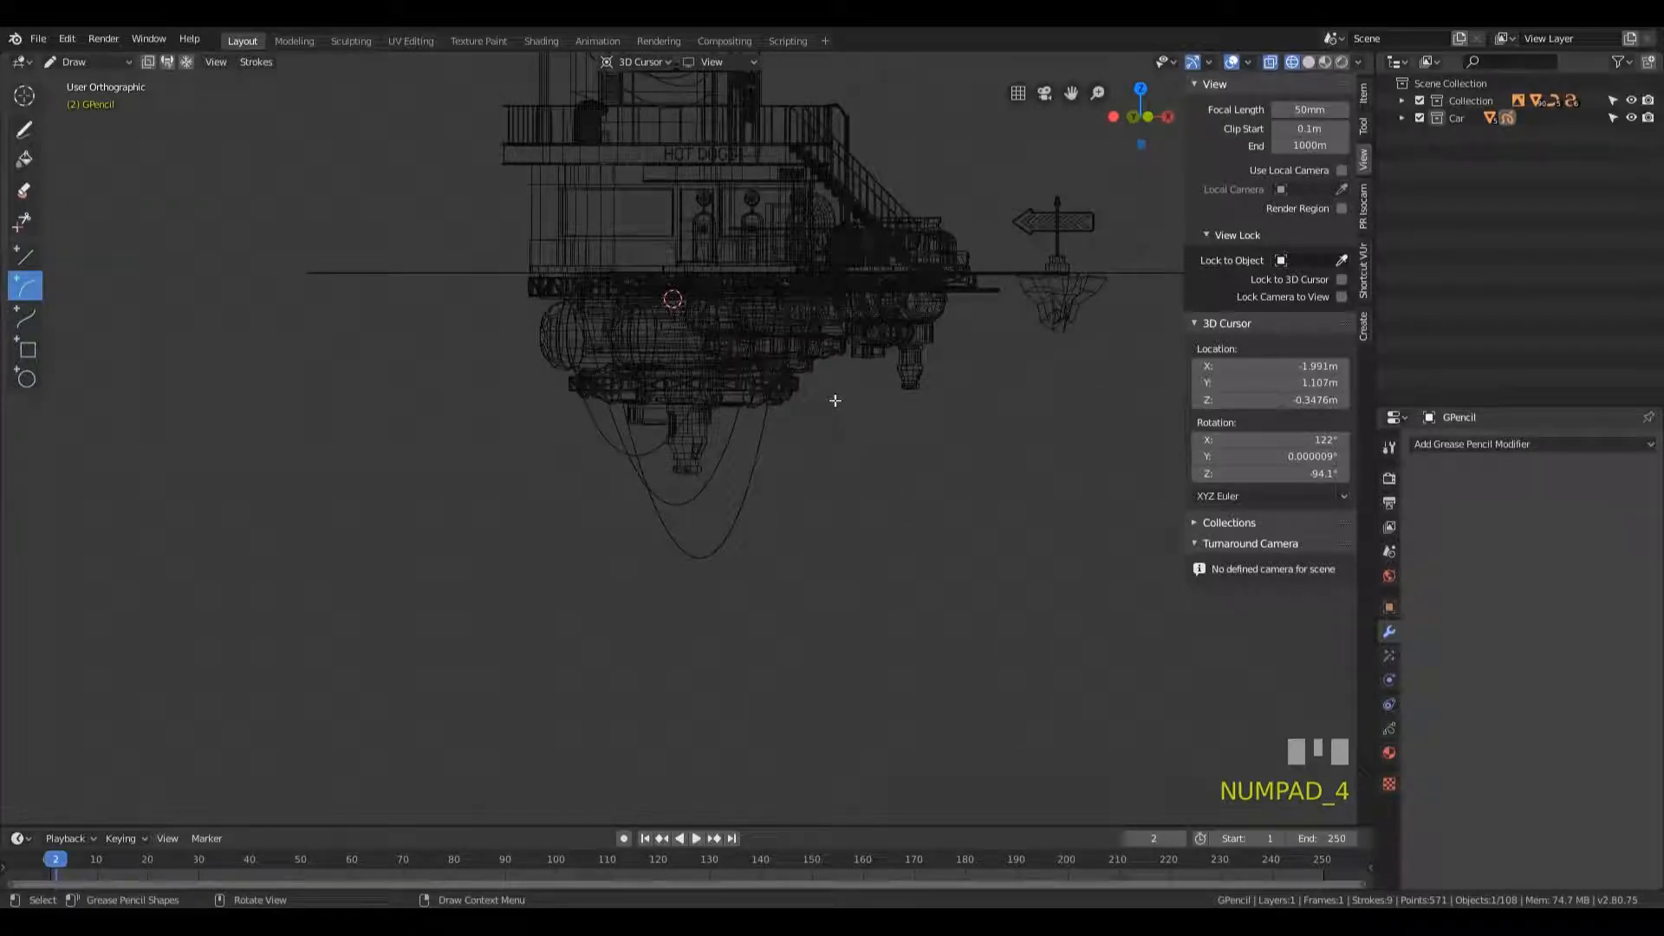
key(KP_4)
mouse_move(570, 275)
mouse_down()
mouse_move(731, 310)
mouse_move(733, 285)
mouse_up()
drag(626, 723, 615, 787)
key(Return)
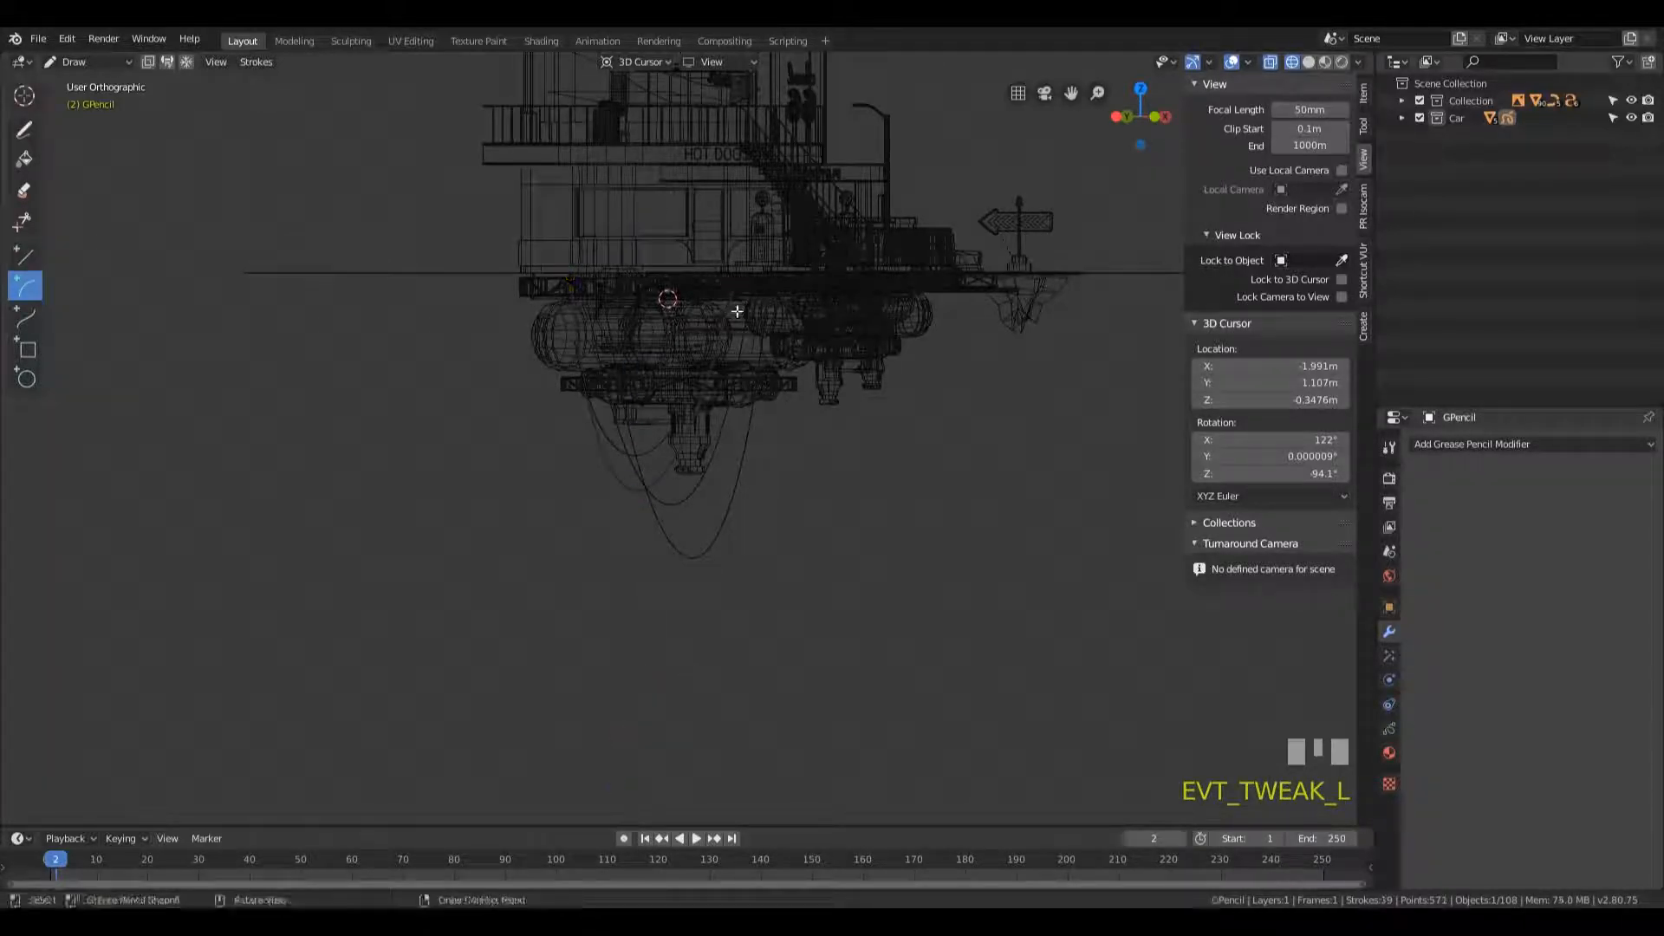
- From a further rotated view, add a narrower hanging arc that starts near the middle of the main building's base
key(KP_4)
key(KP_4)
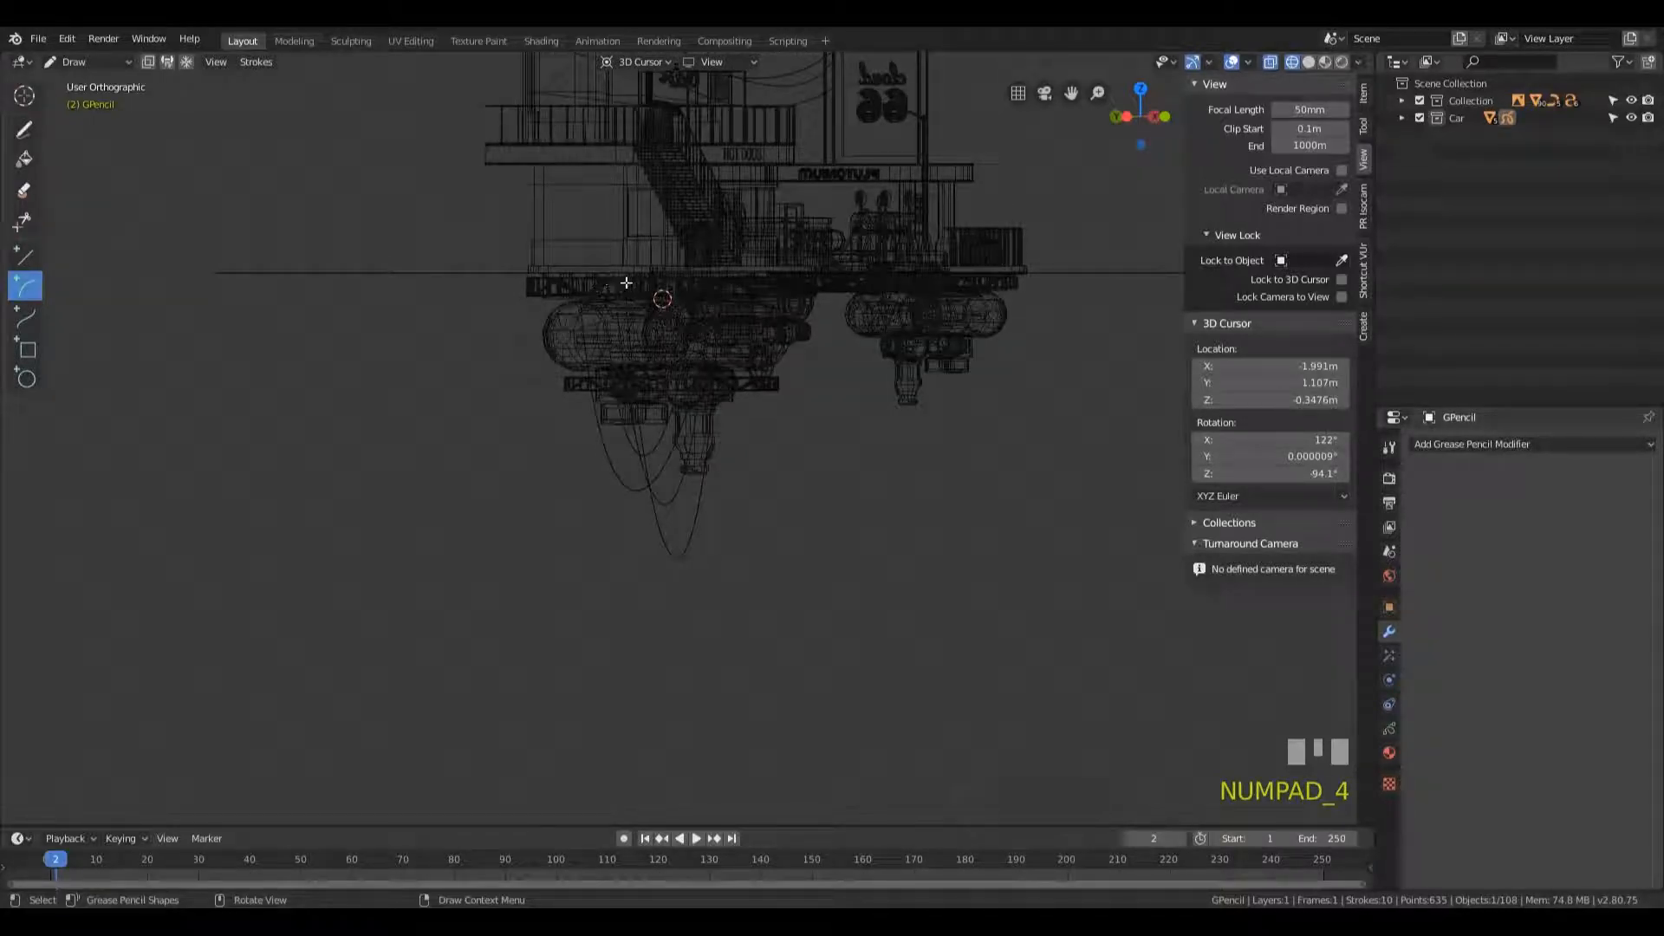
drag(637, 283, 687, 364)
drag(768, 293, 769, 288)
drag(700, 832, 721, 660)
key(Return)
- Draw a deep hanging arc spanning nearly the full width of the main building's base, seen from the stairs side
key(KP_4)
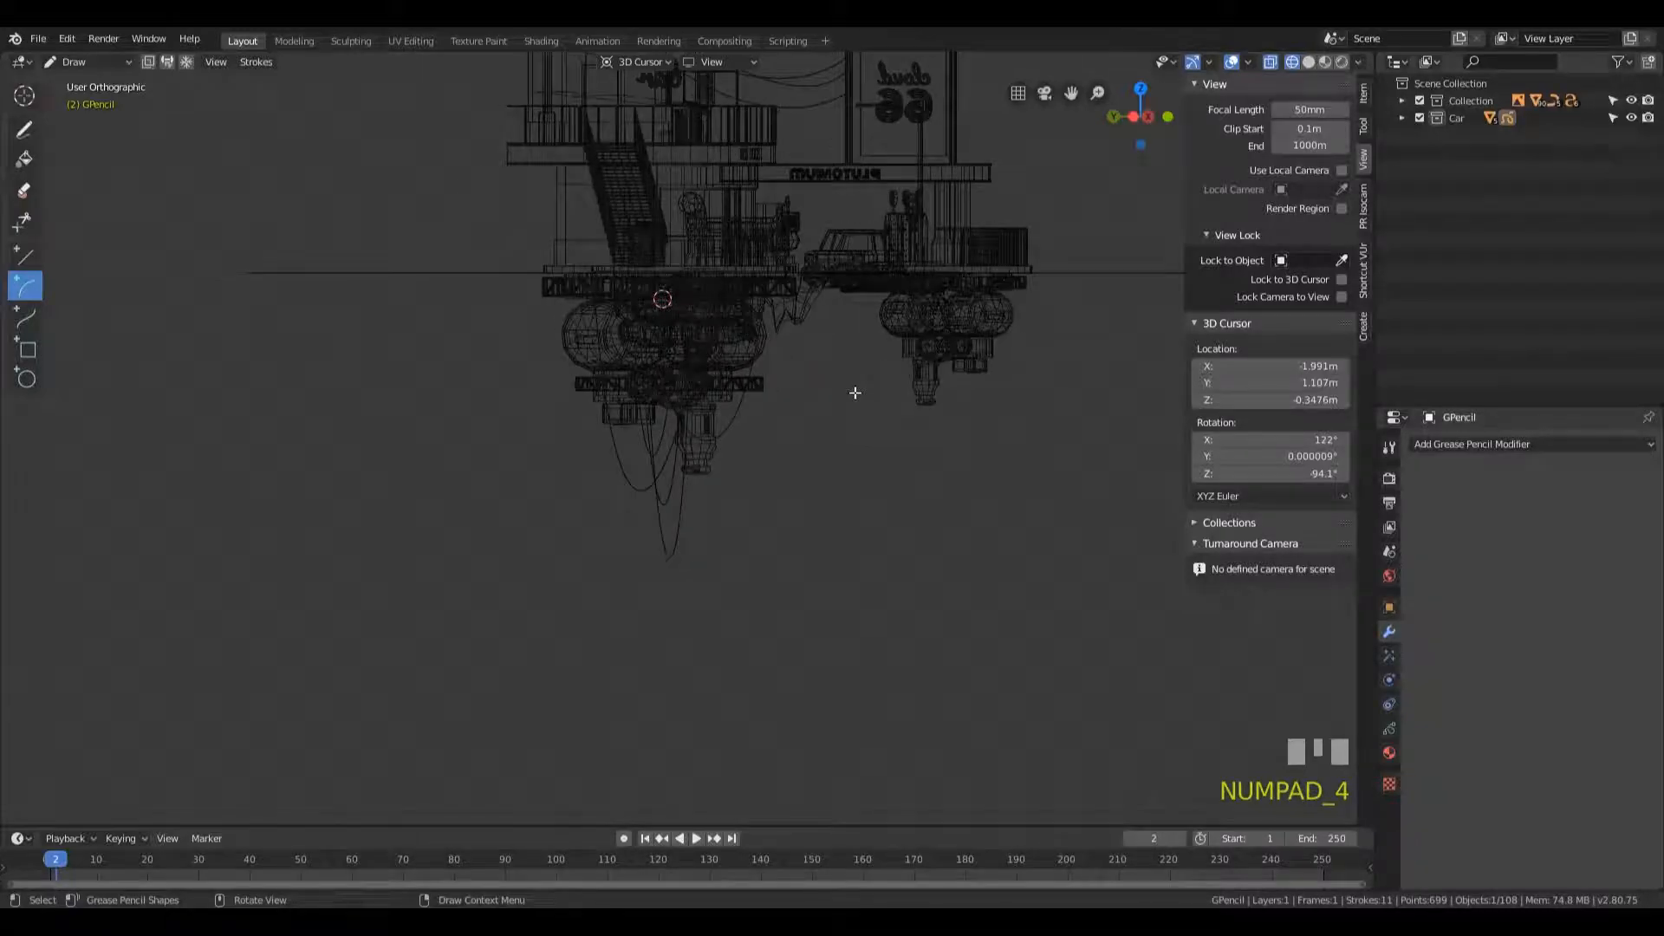
drag(574, 274, 769, 277)
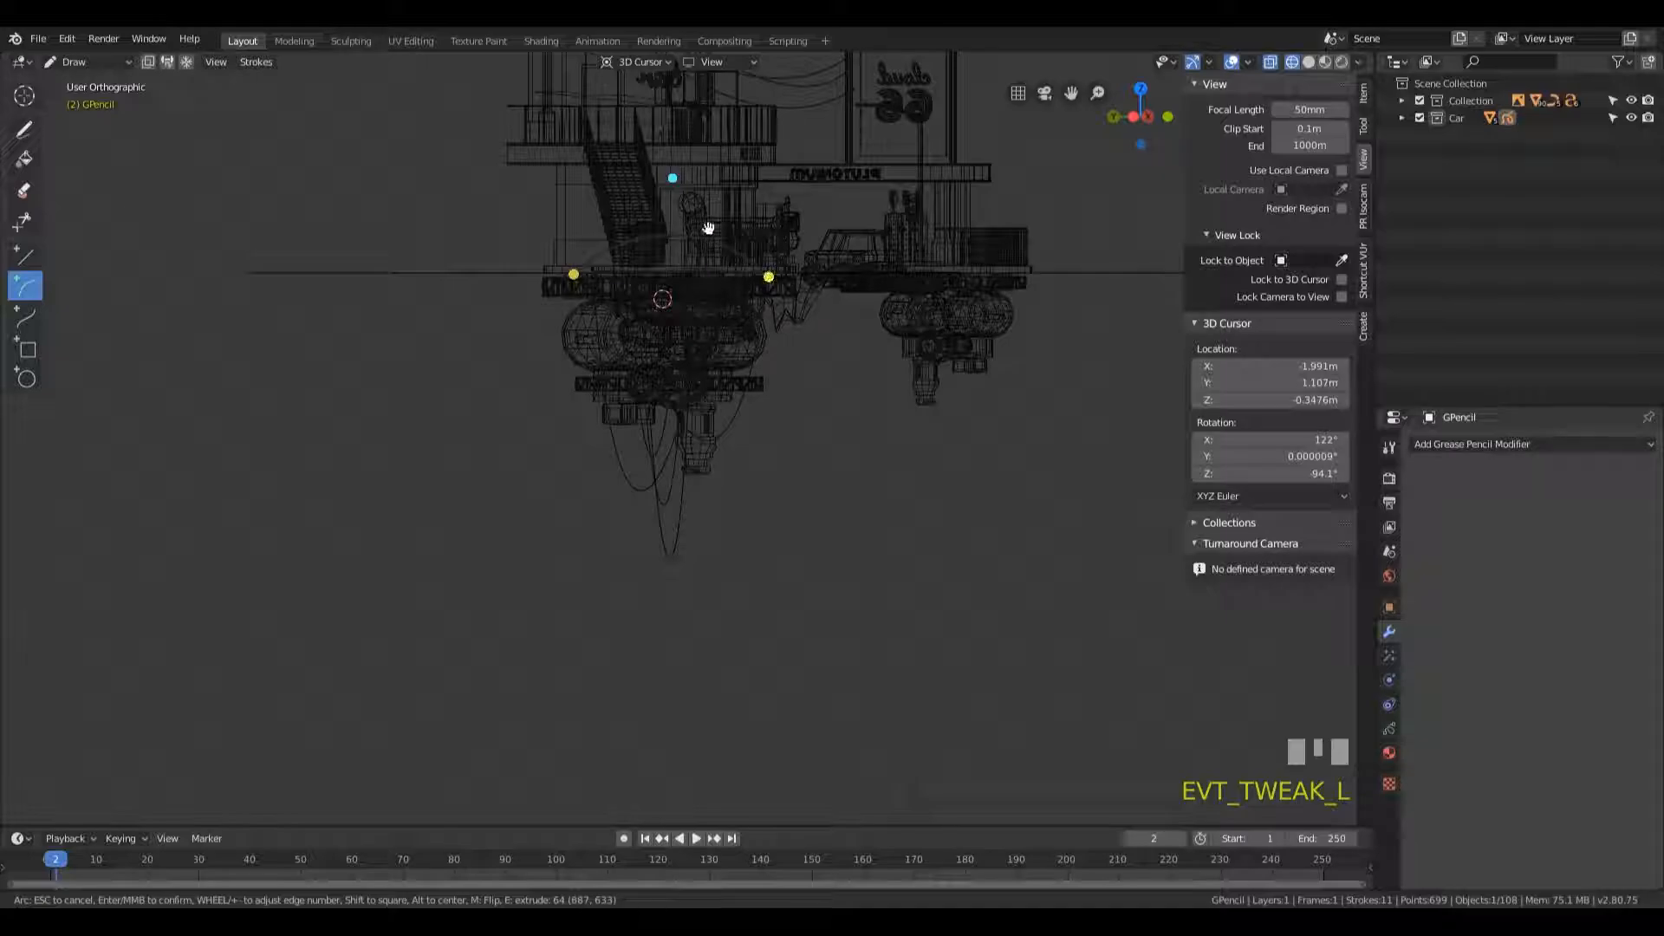
drag(671, 176, 677, 897)
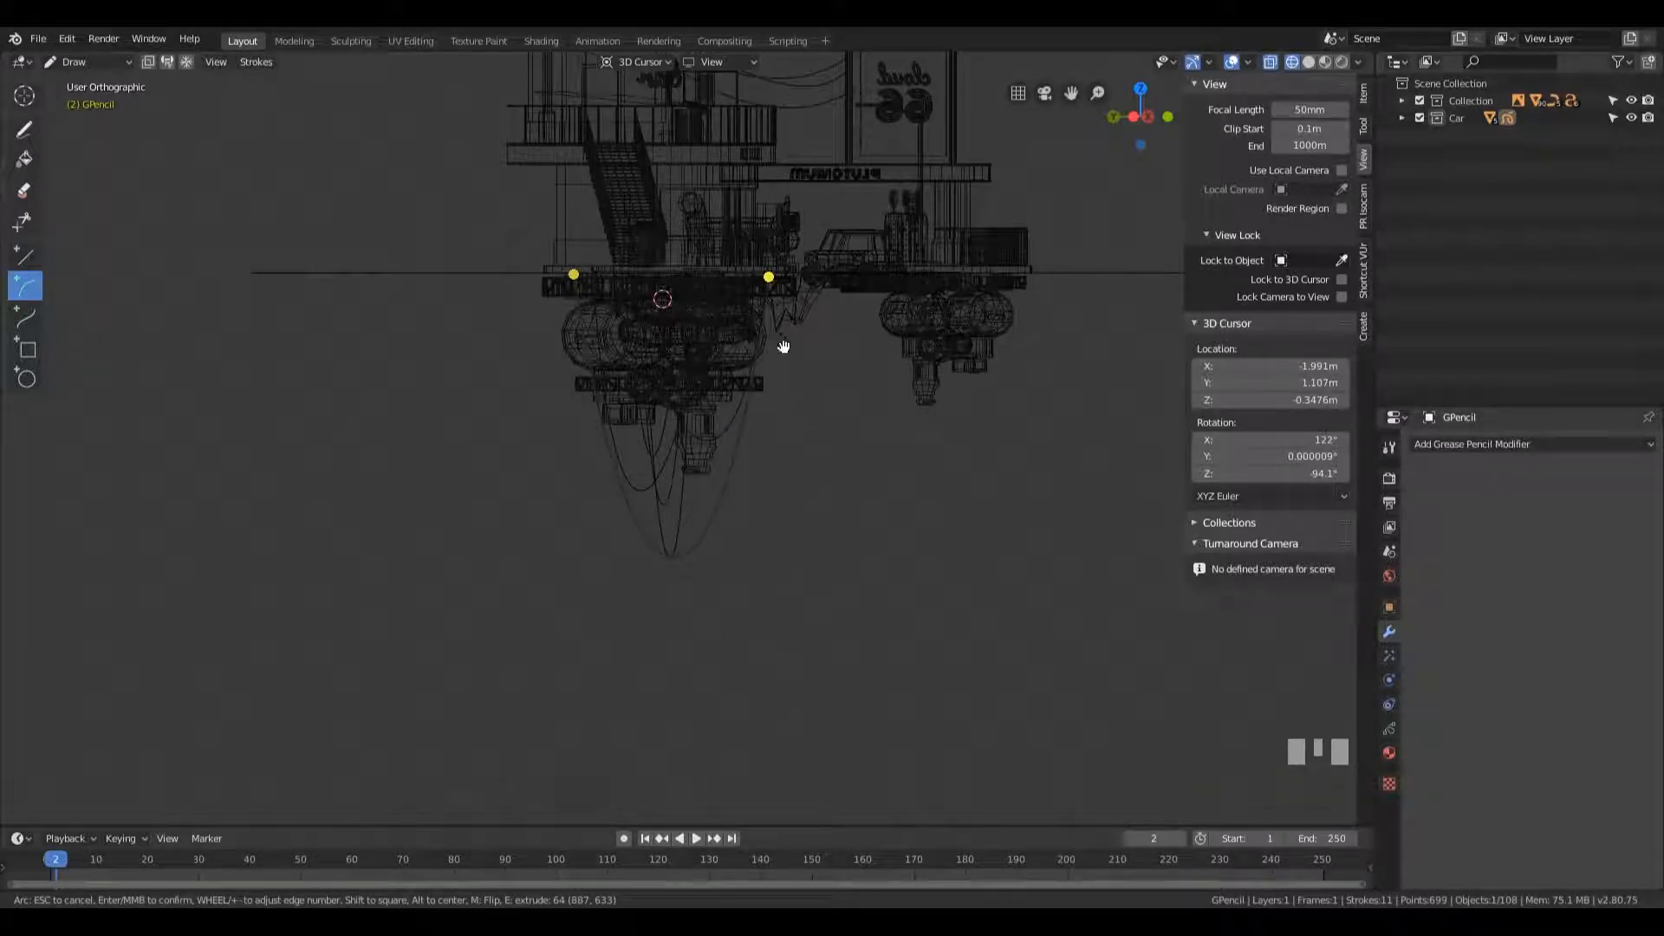
key(Return)
- Draw a long, narrow freehand cable loop below the main building with the Draw tool, undoing the unwanted strokes
key(KP_4)
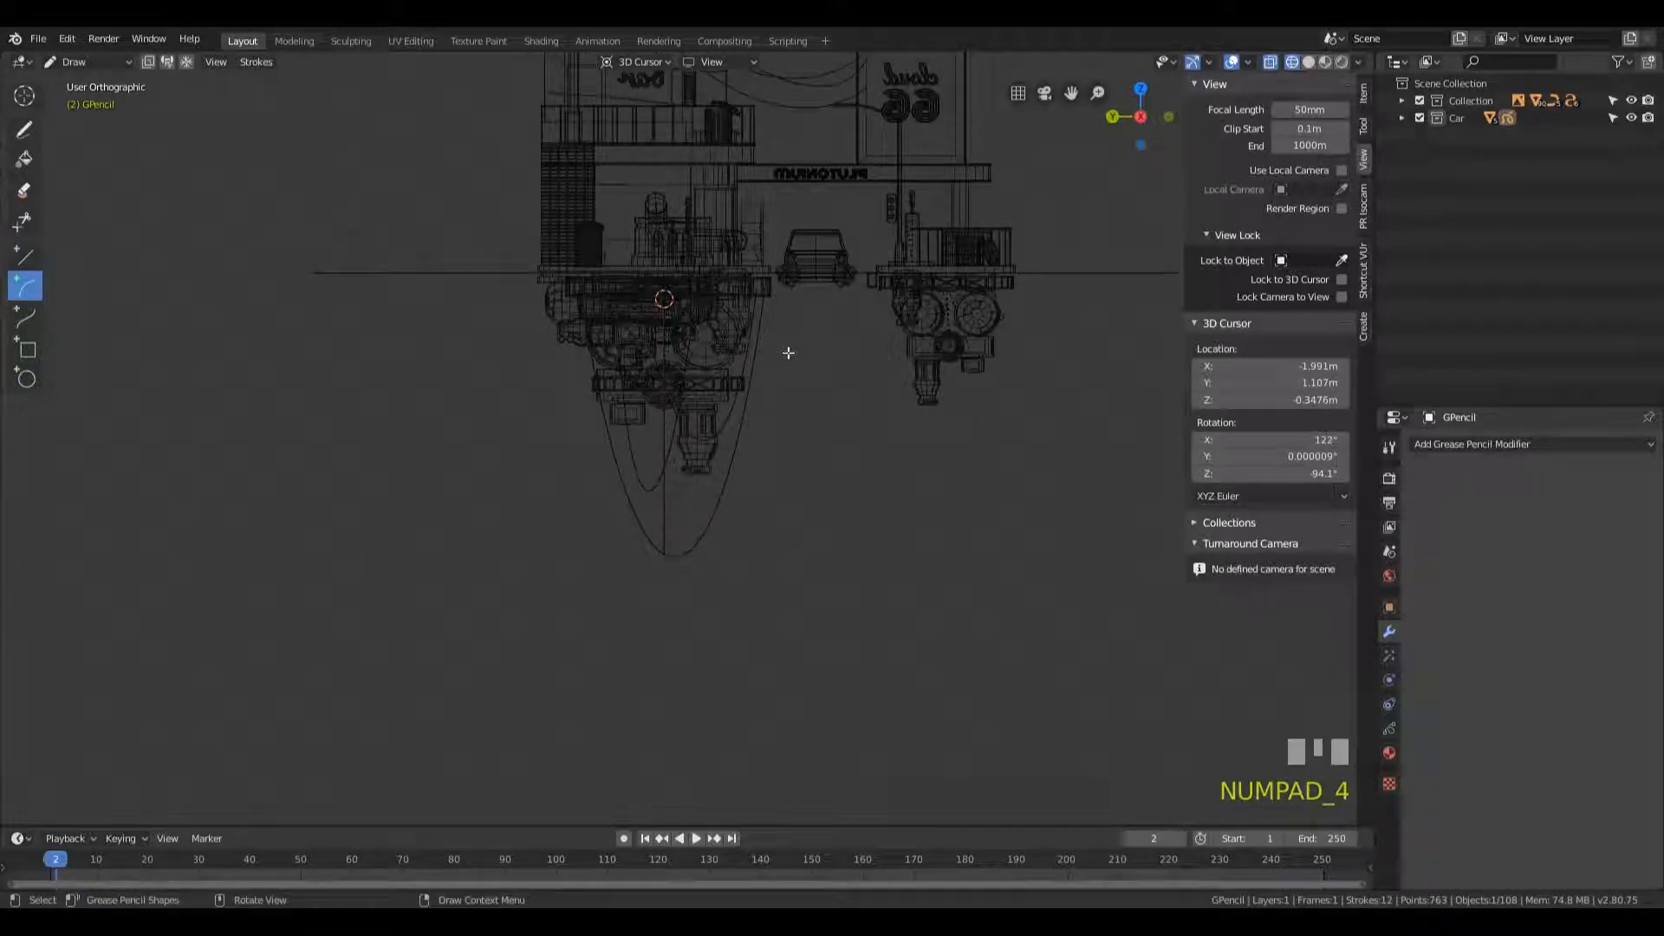
click(24, 136)
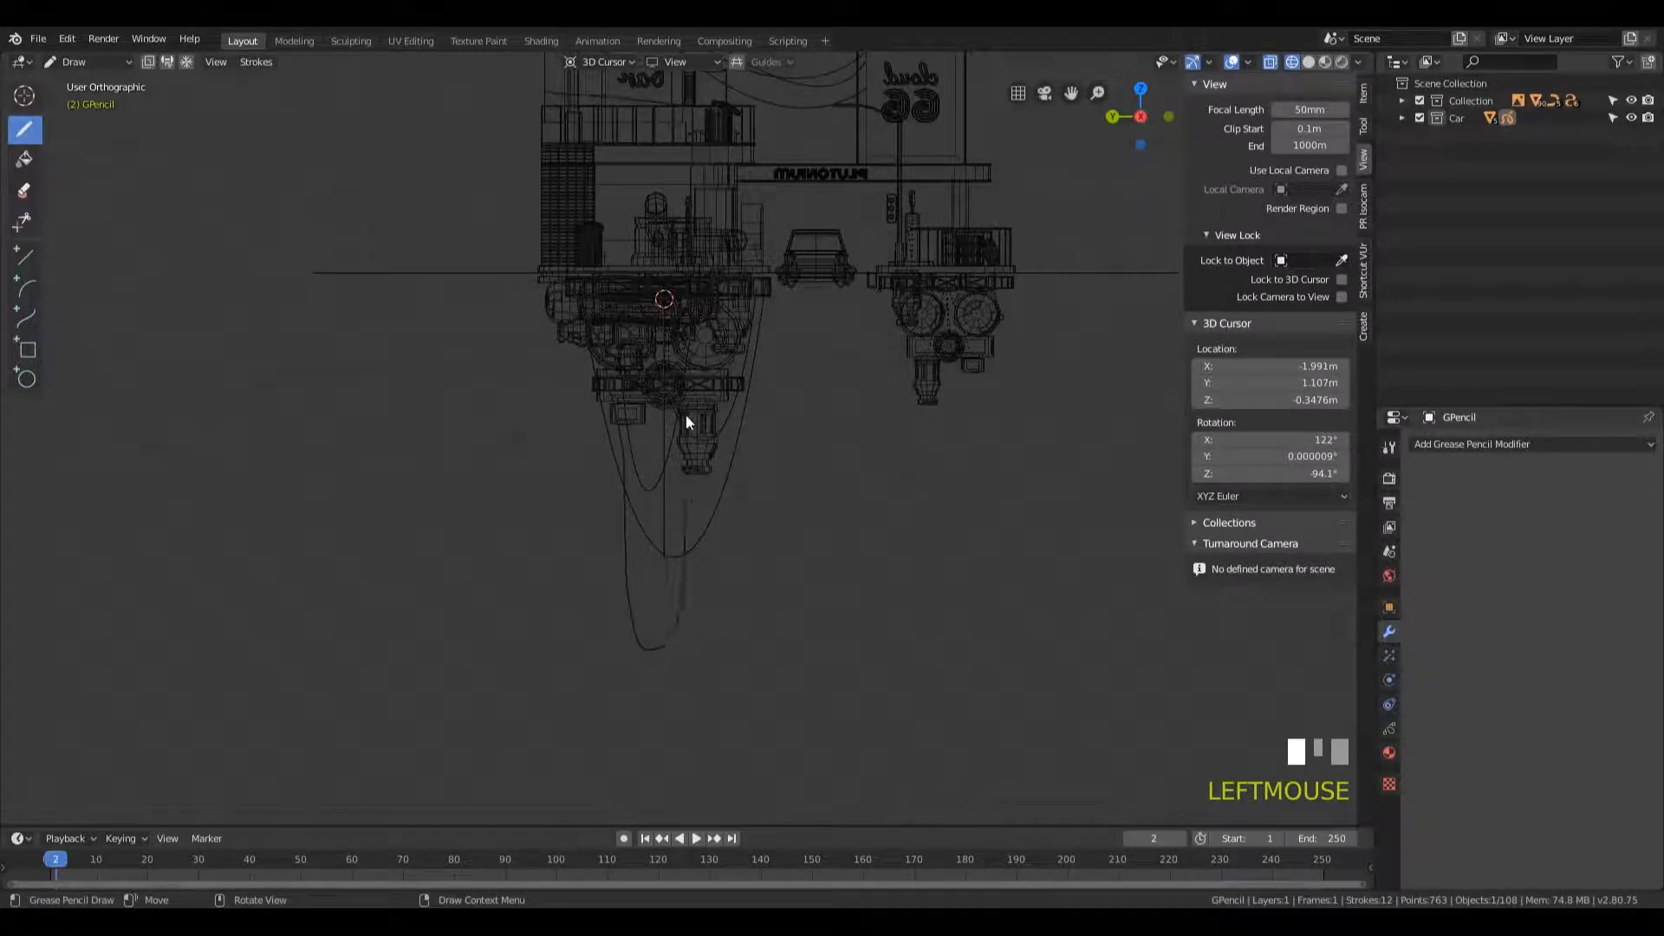
key(ctrl+z)
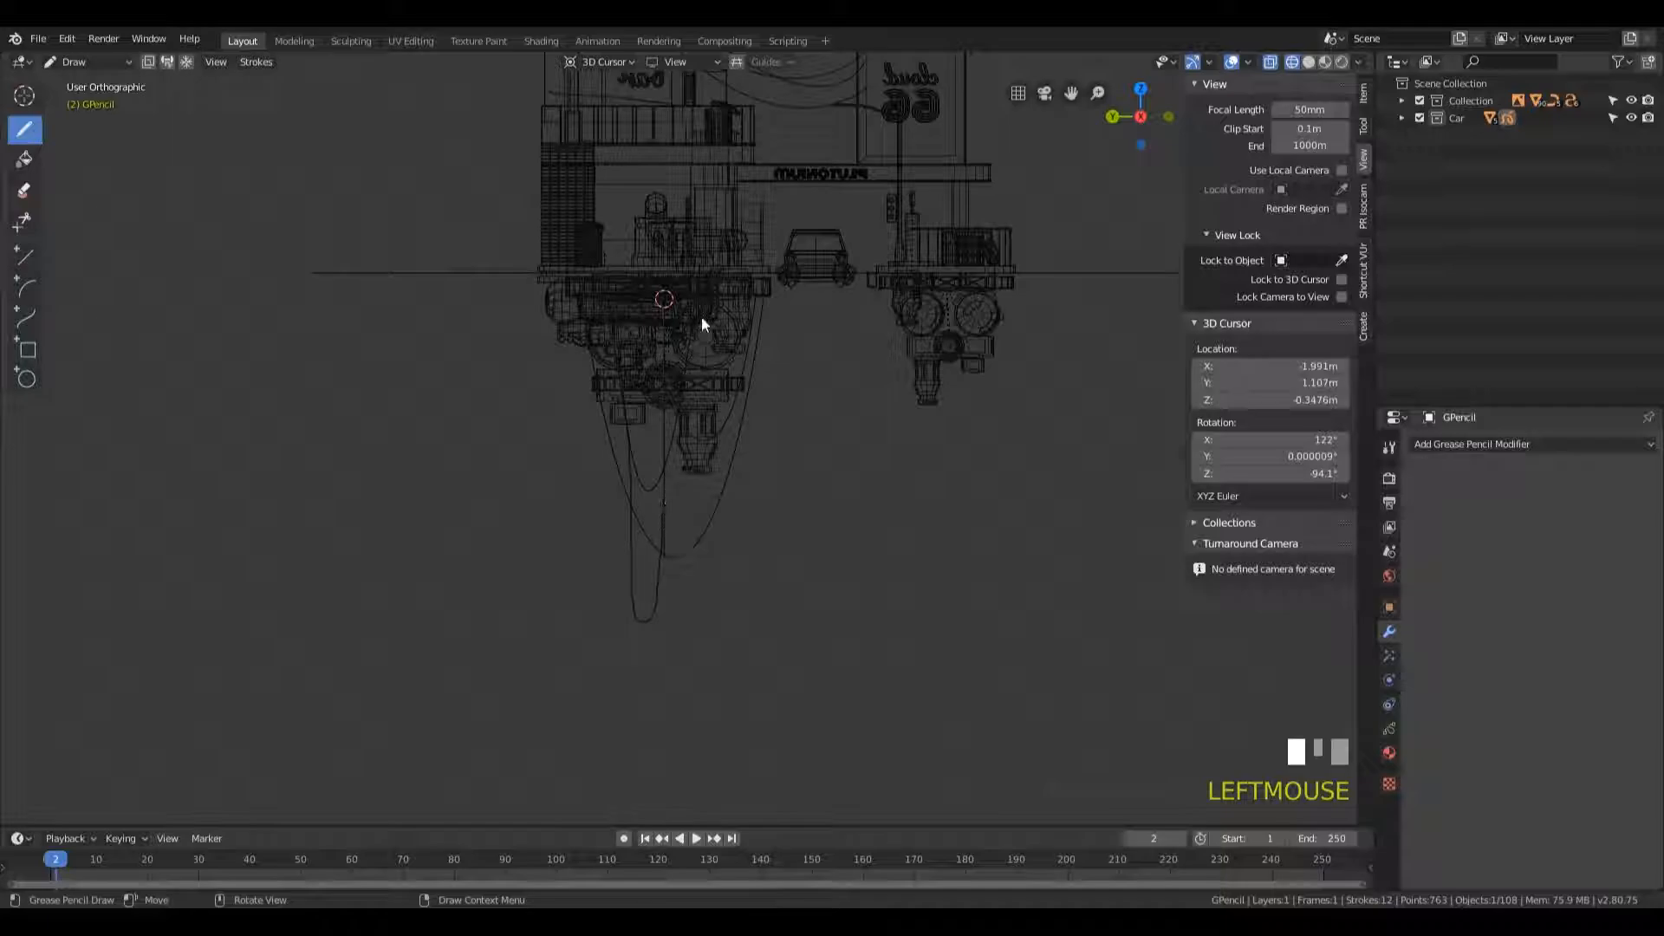
drag(594, 405, 587, 707)
key(ctrl+z)
- Draw three straight vertical cables of different lengths hanging from the main building's underside with the Line tool
click(24, 255)
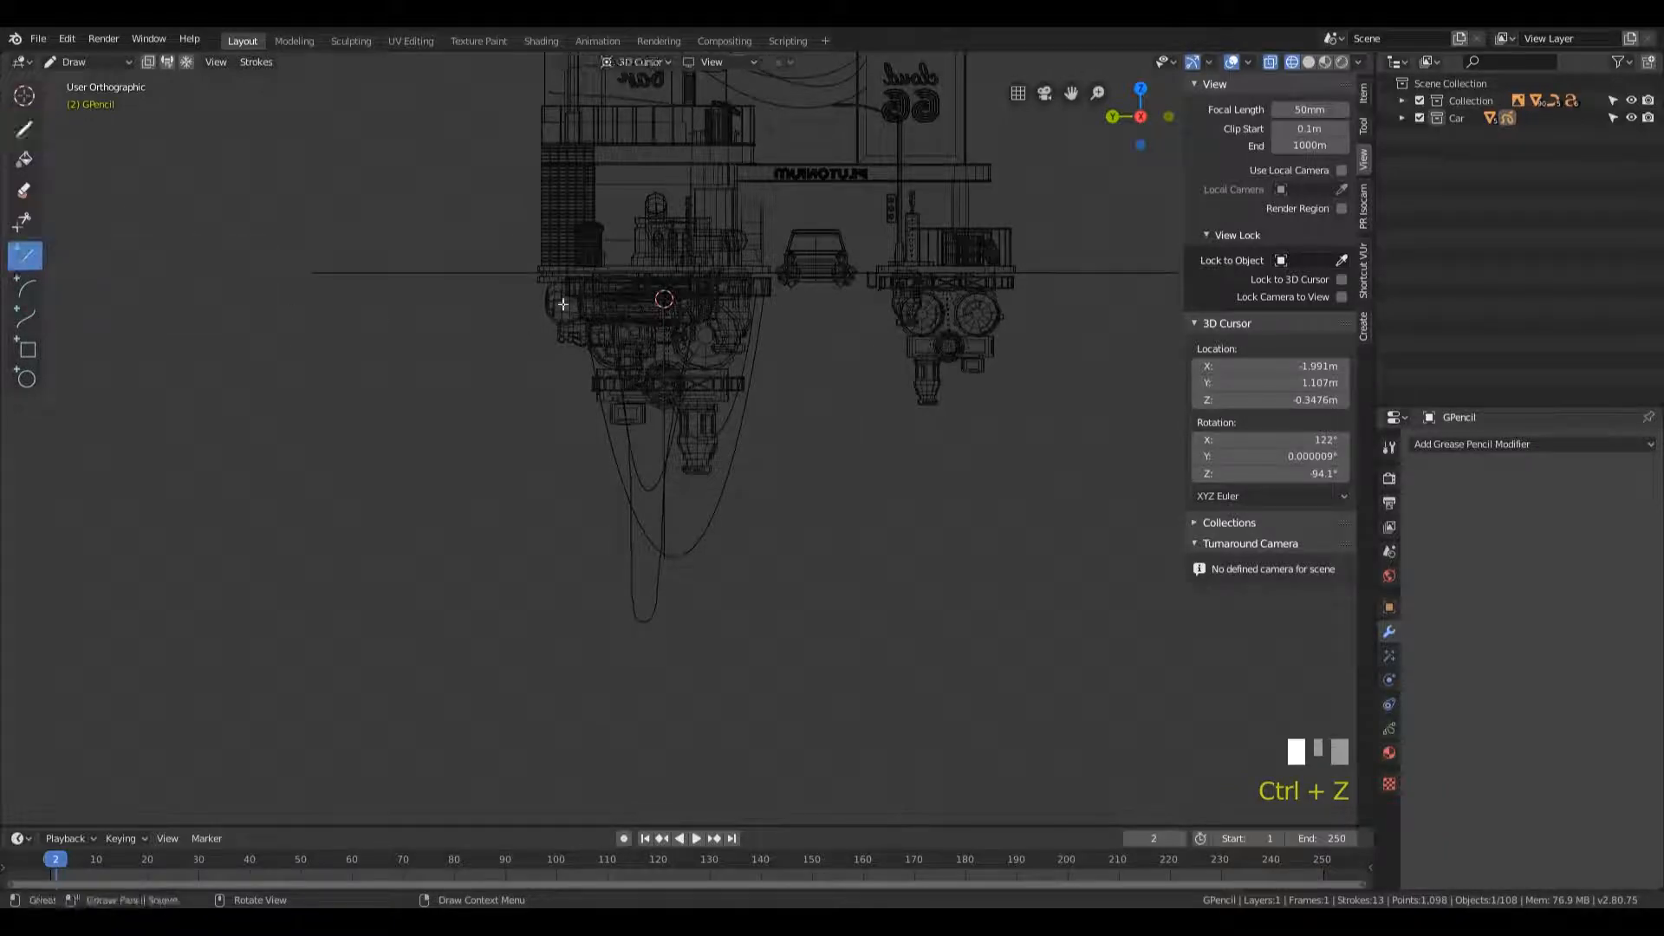
drag(592, 292, 598, 724)
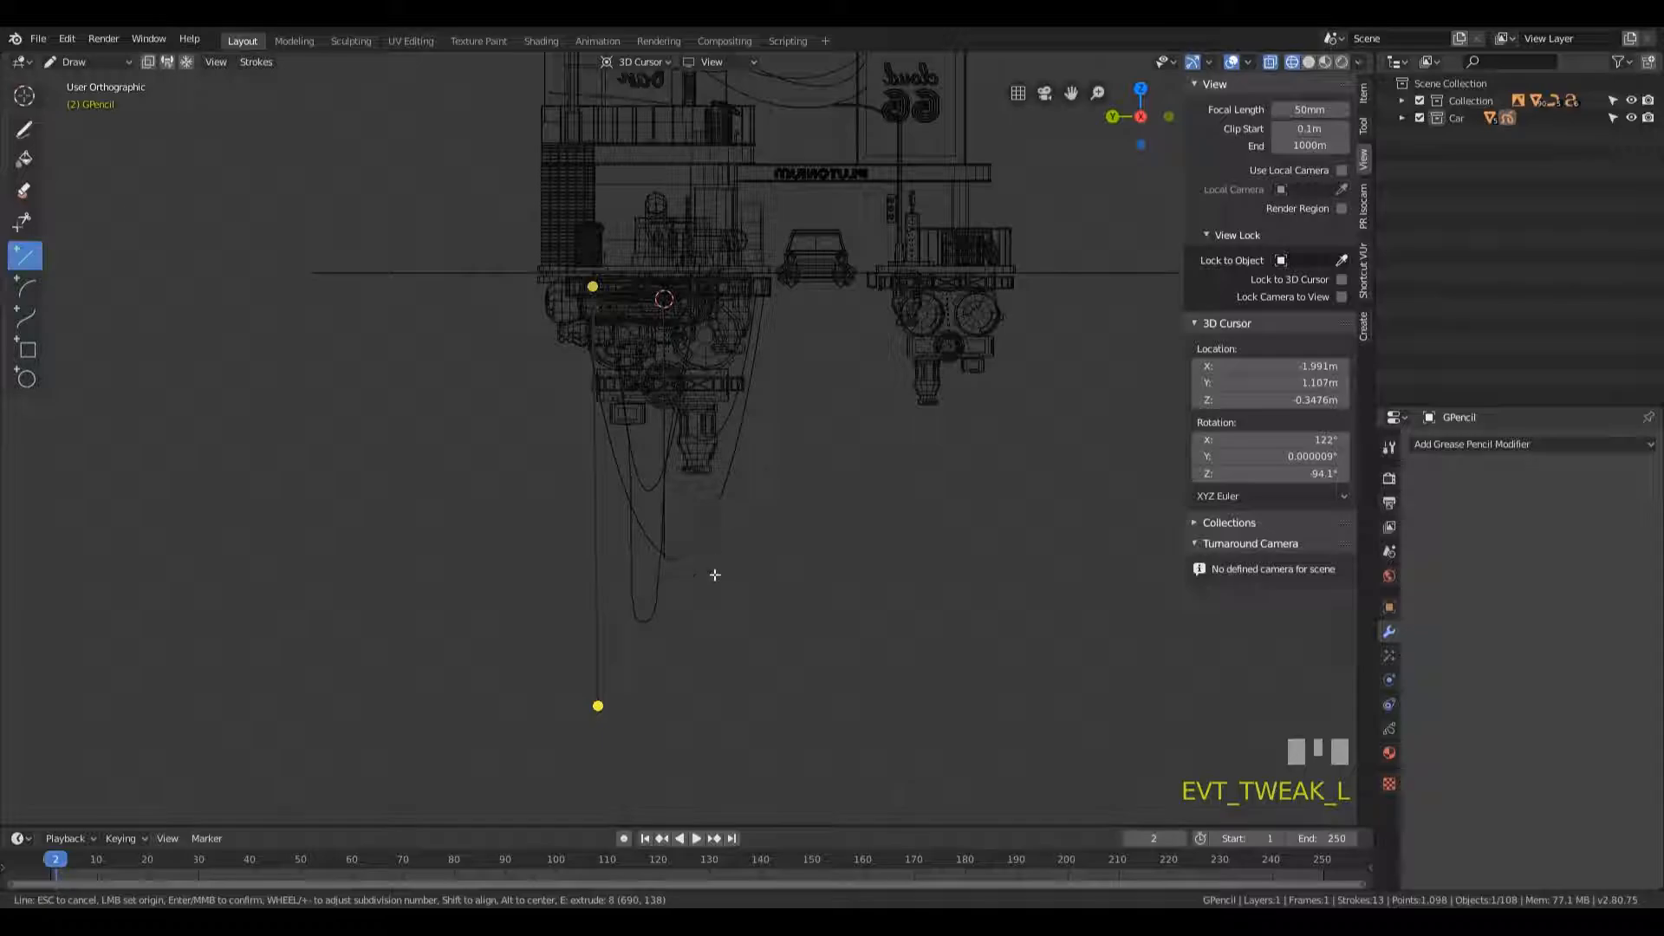
key(Return)
drag(703, 290, 698, 510)
key(Return)
drag(745, 298, 745, 297)
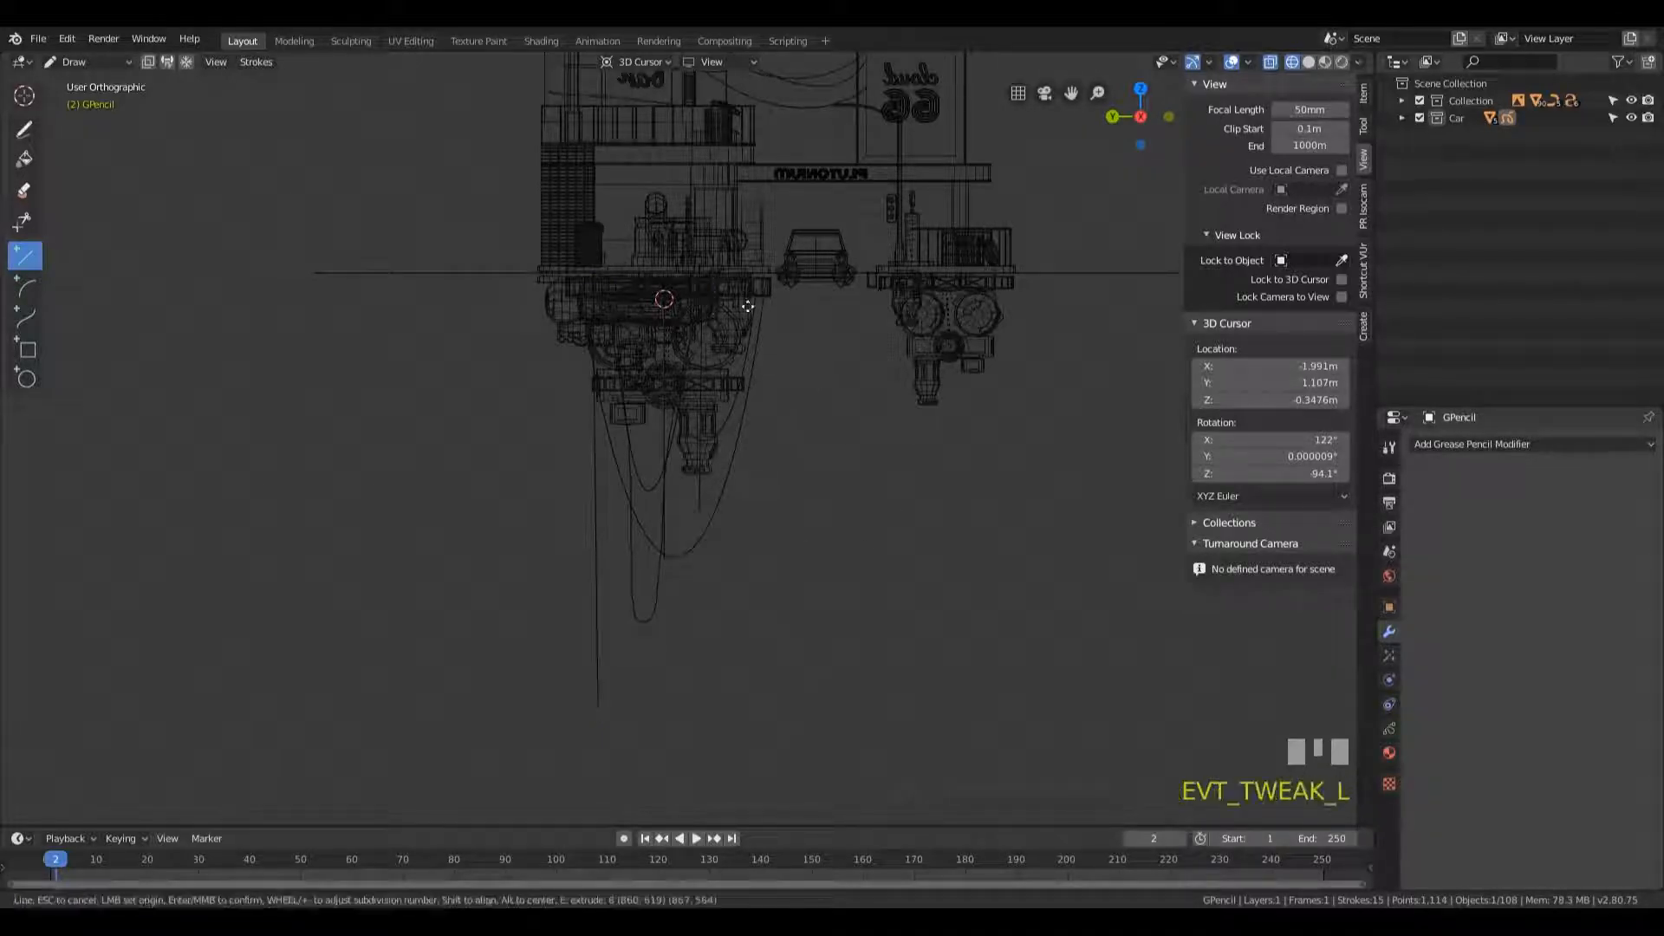
key(Return)
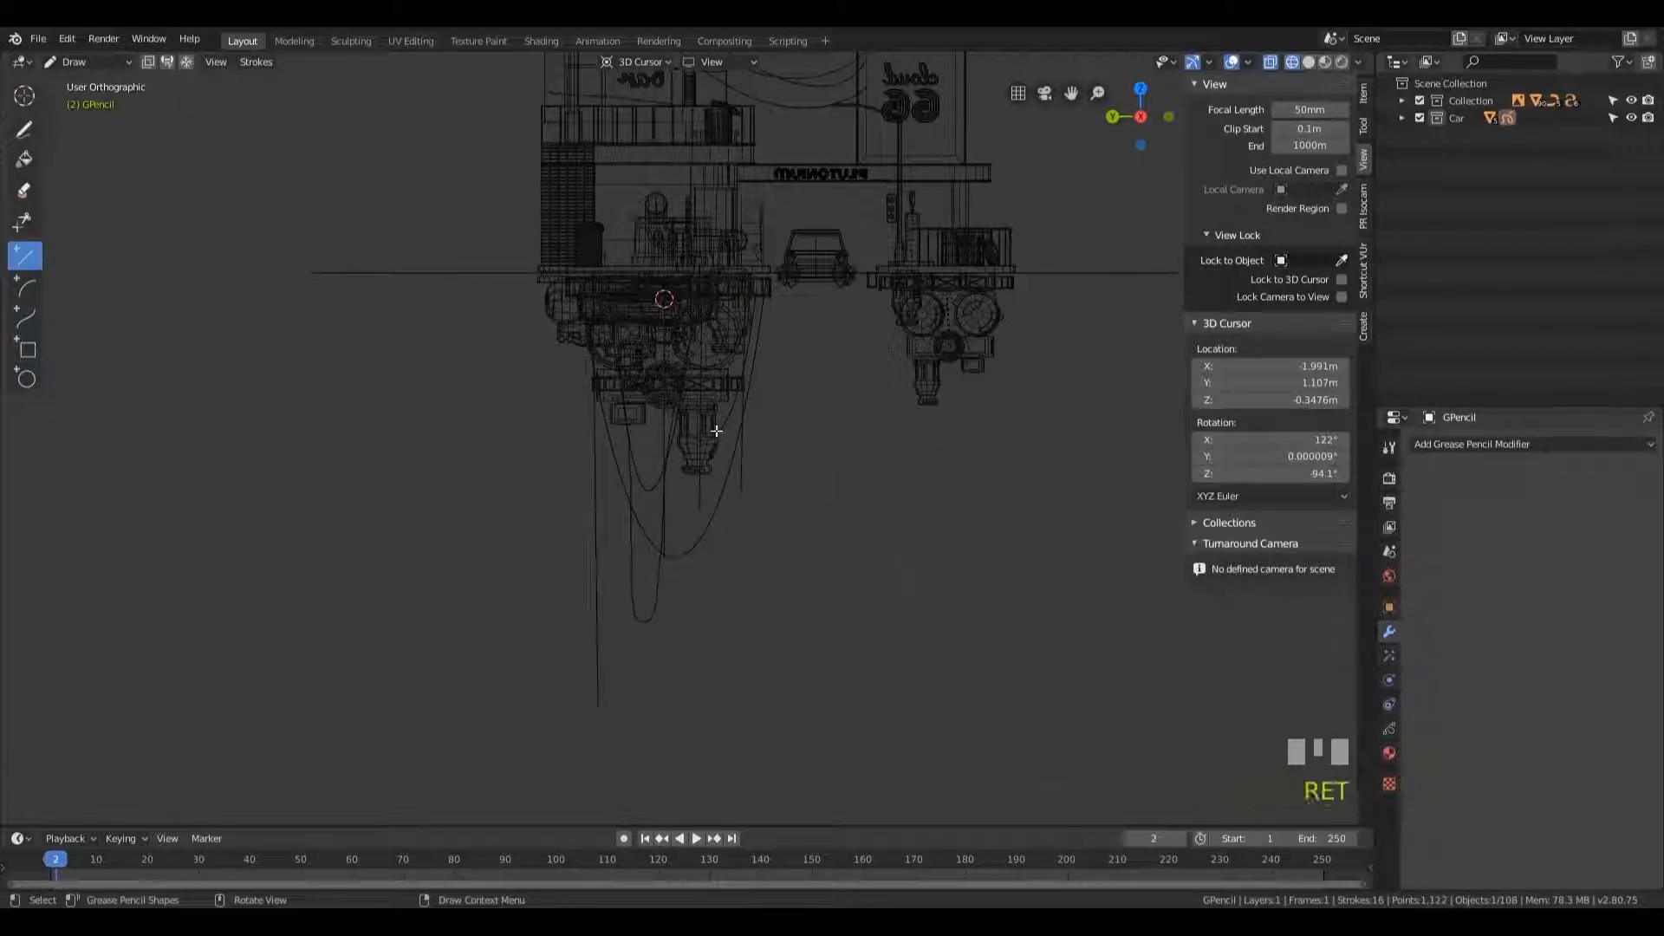
- From the opposite diagonal view, draw two more straight cables of different lengths hanging below the main building
key(KP_4)
key(KP_4)
key(KP_4)
key(KP_4)
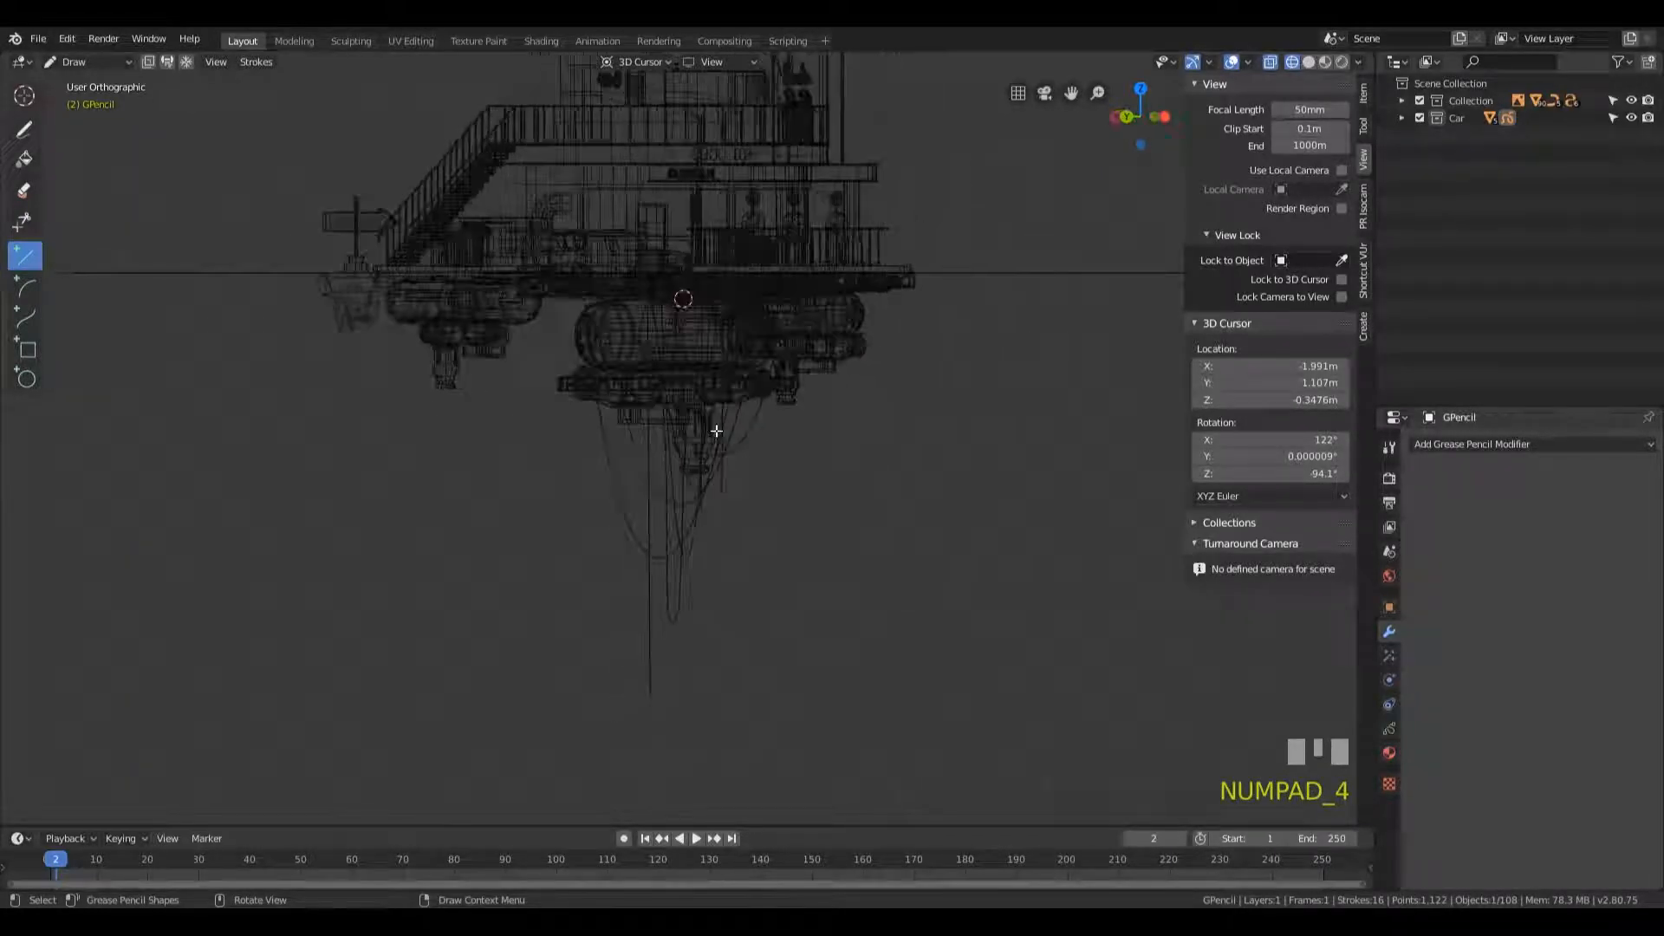
key(KP_4)
key(KP_4)
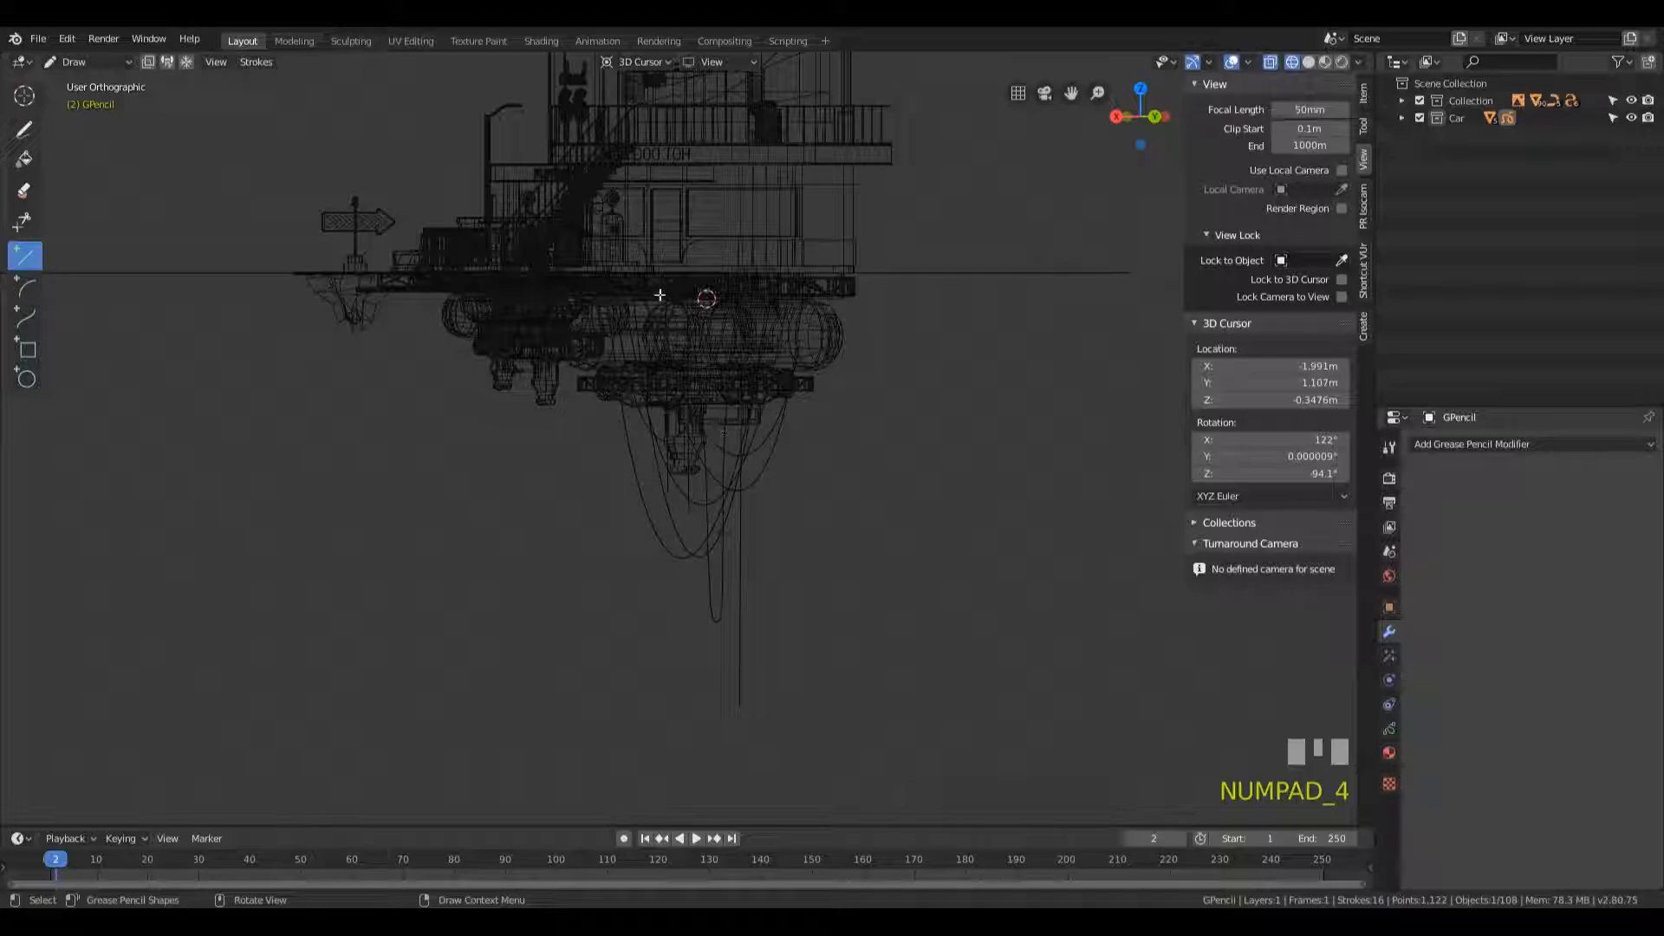
drag(660, 297, 657, 409)
drag(663, 653, 664, 655)
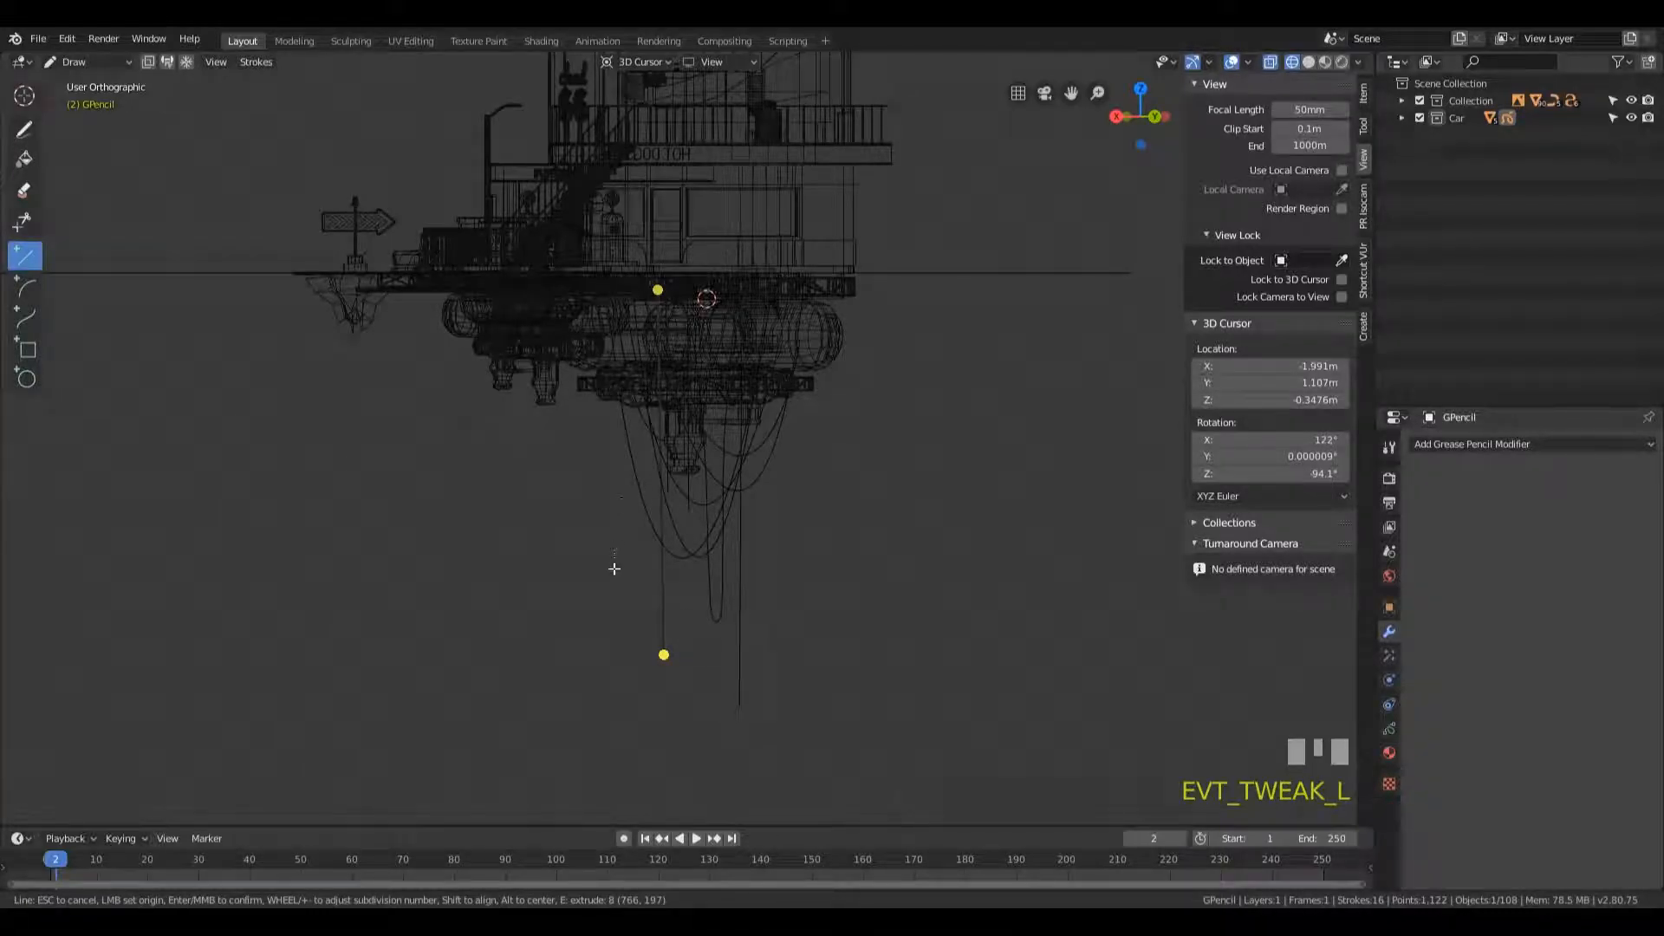
key(Return)
drag(612, 286, 614, 548)
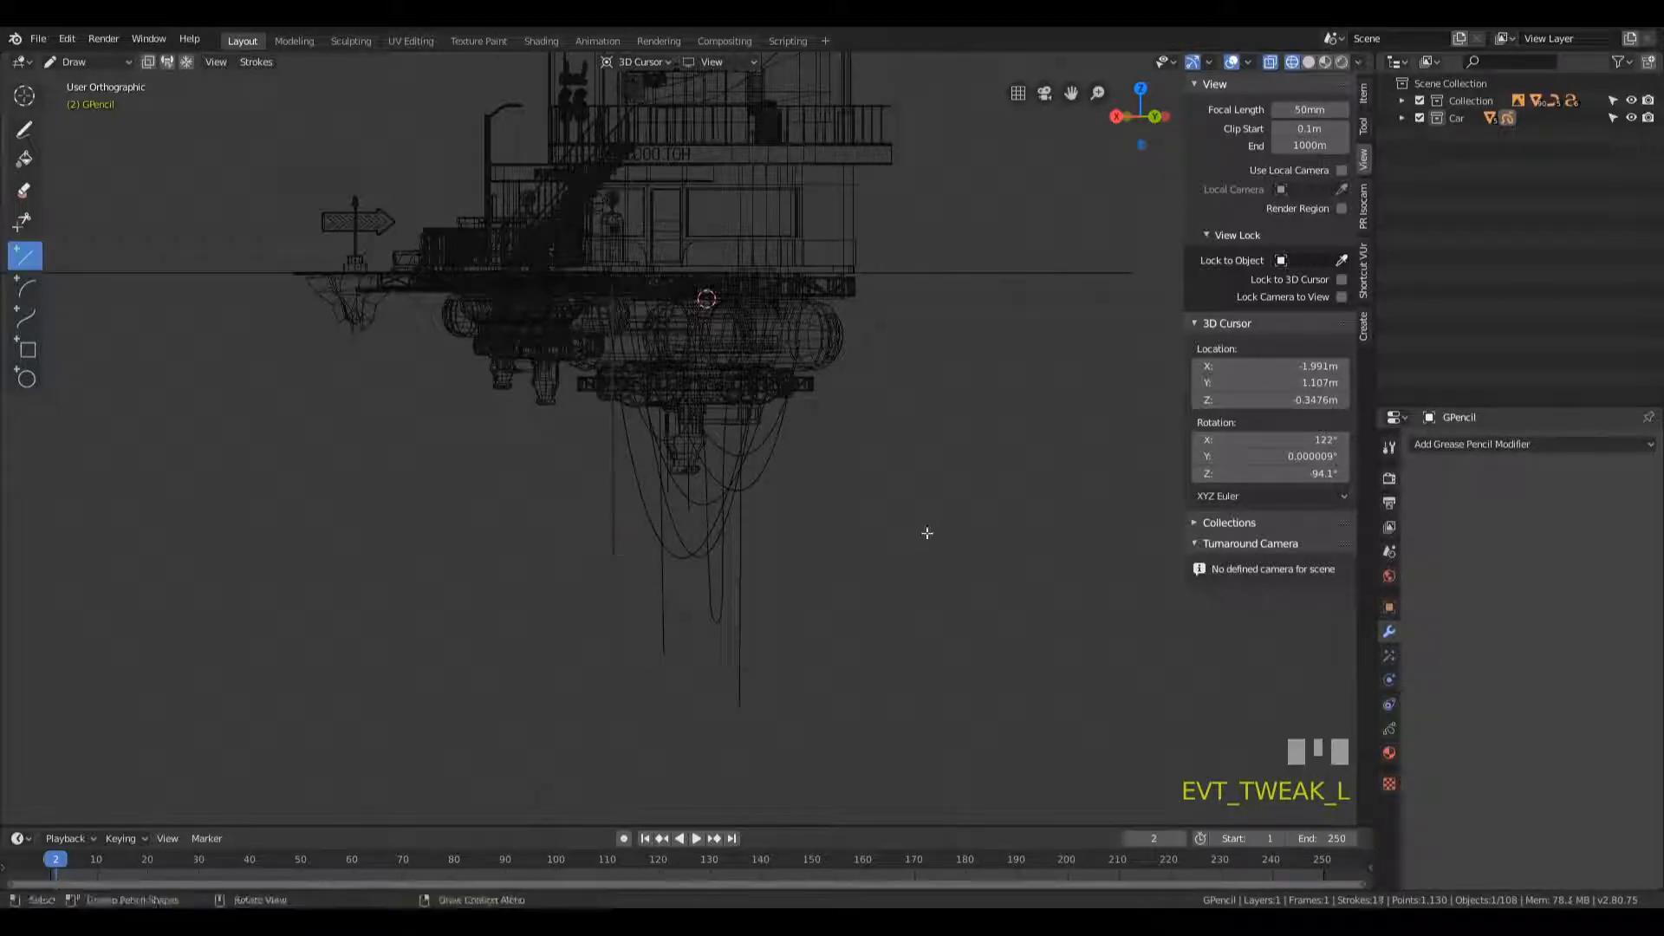
key(Return)
- Place the 3D cursor on the spherical tank end beneath the smaller fuel platform
middle_drag(835, 464, 627, 273)
scroll(836, 479, up, 4)
scroll(627, 273, down, 2)
middle_drag(757, 447, 815, 485)
shift+middle_drag(815, 485, 895, 390)
scroll(511, 650, up, 6)
shift+middle_drag(1005, 143, 931, 471)
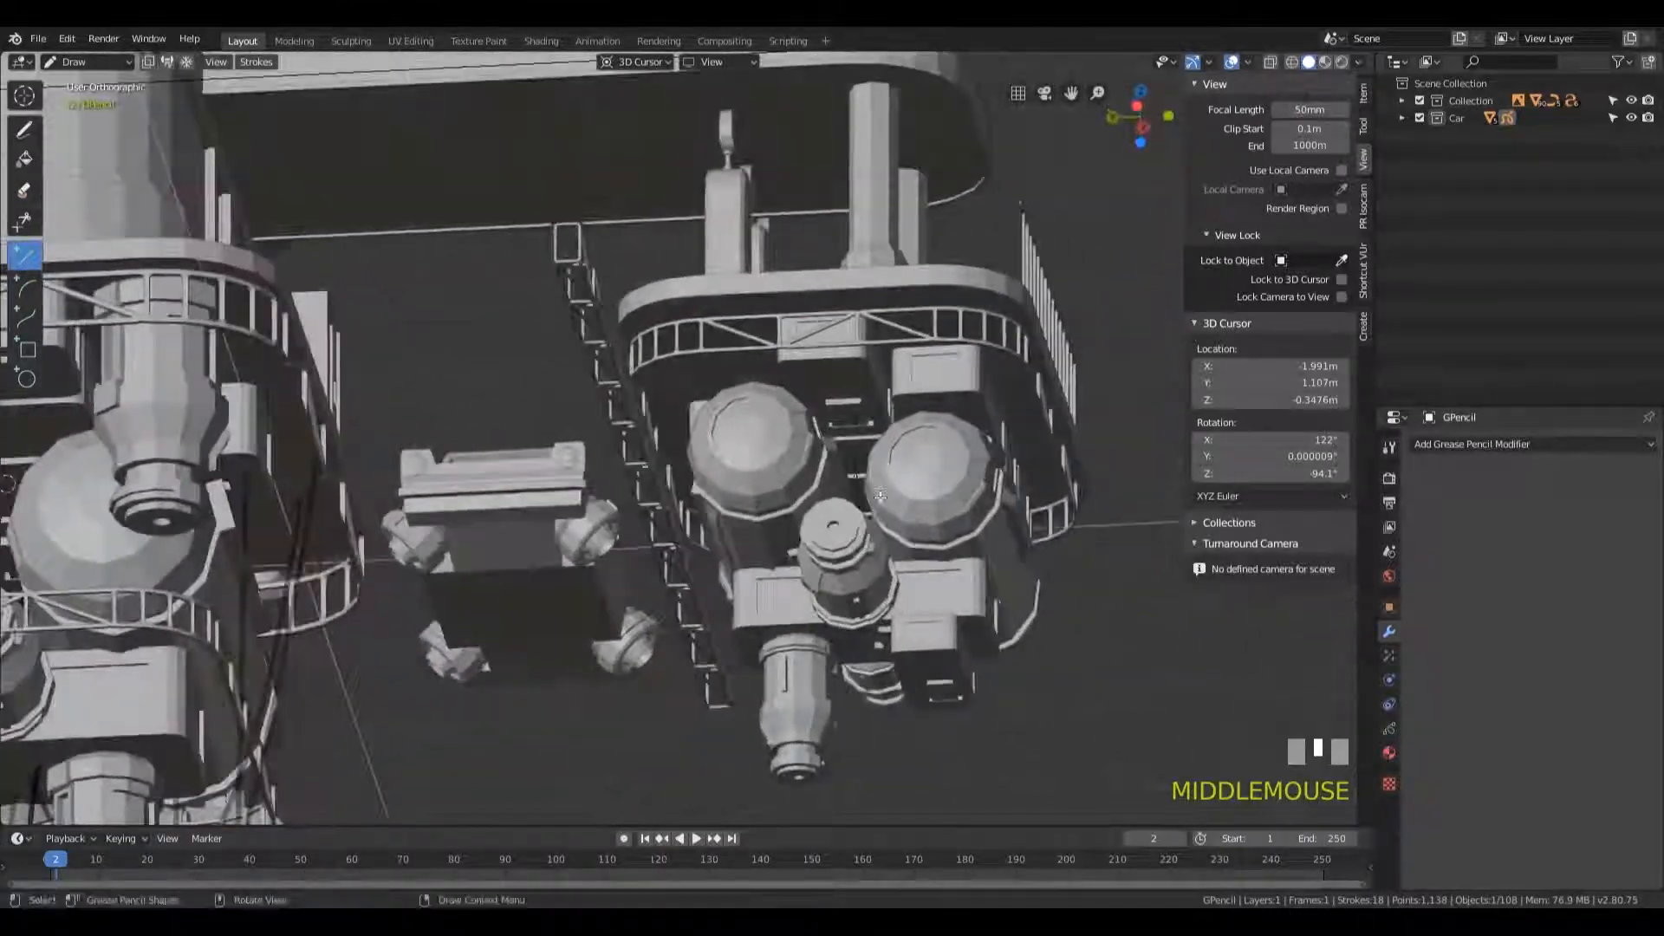
scroll(931, 472, up, 2)
click(930, 472)
shift+right_click(931, 471)
- In front view, draw two freehand hanging cables beneath the smaller platform with the Draw tool
scroll(937, 506, down, 6)
middle_drag(937, 506, 883, 532)
key(KP_1)
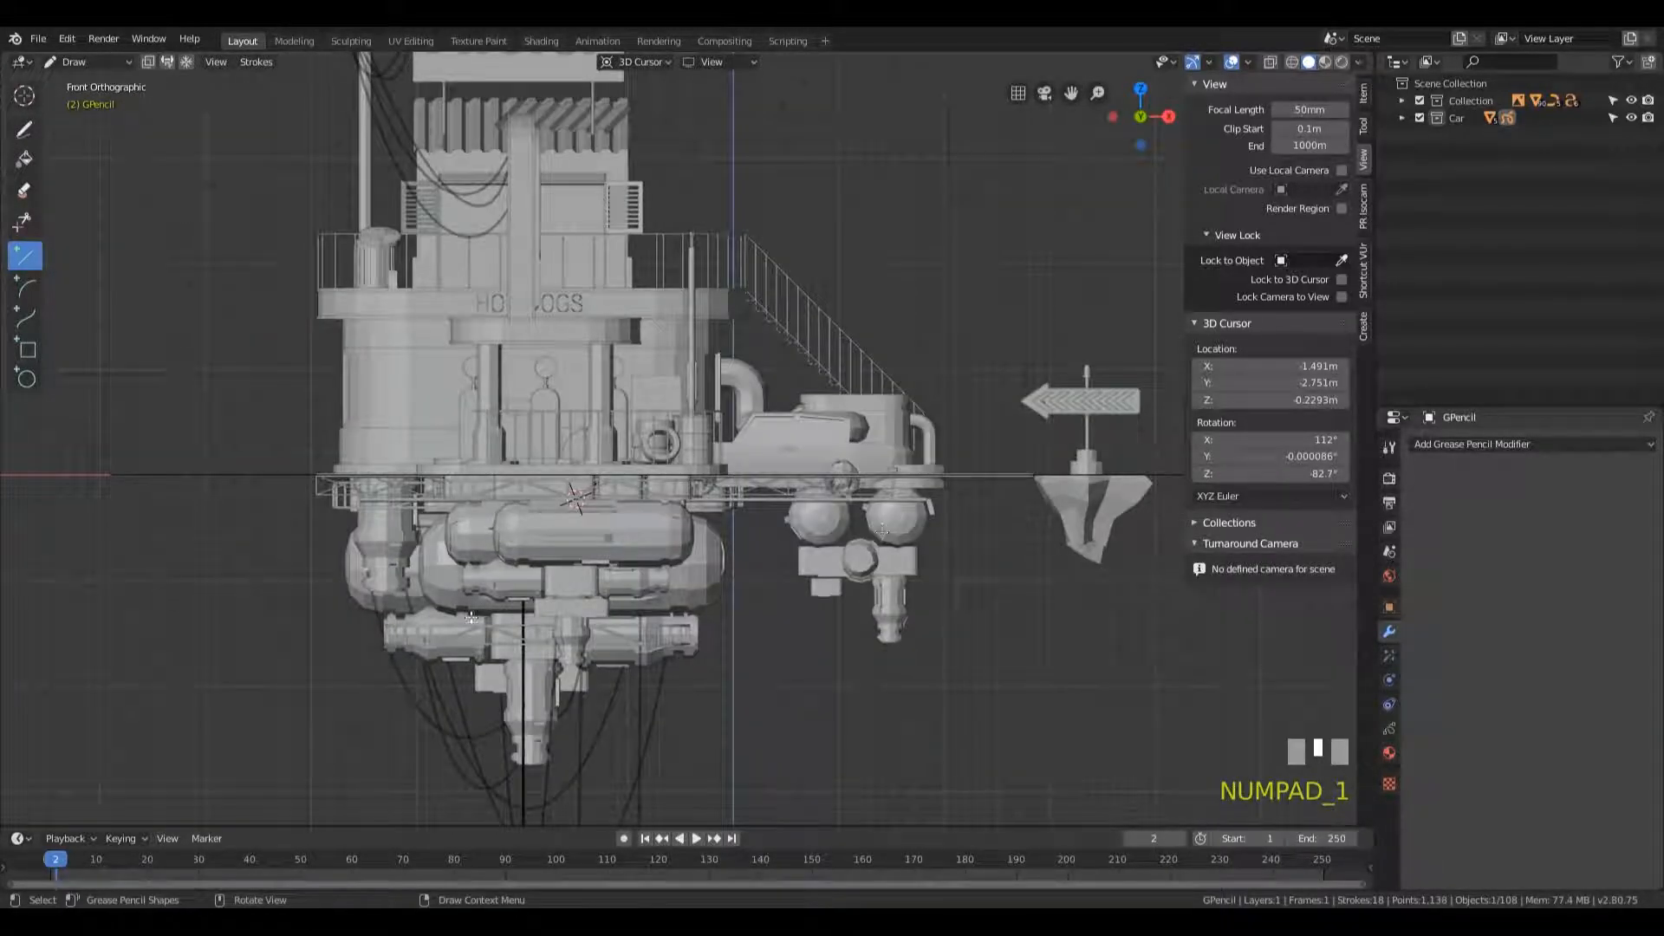
click(26, 131)
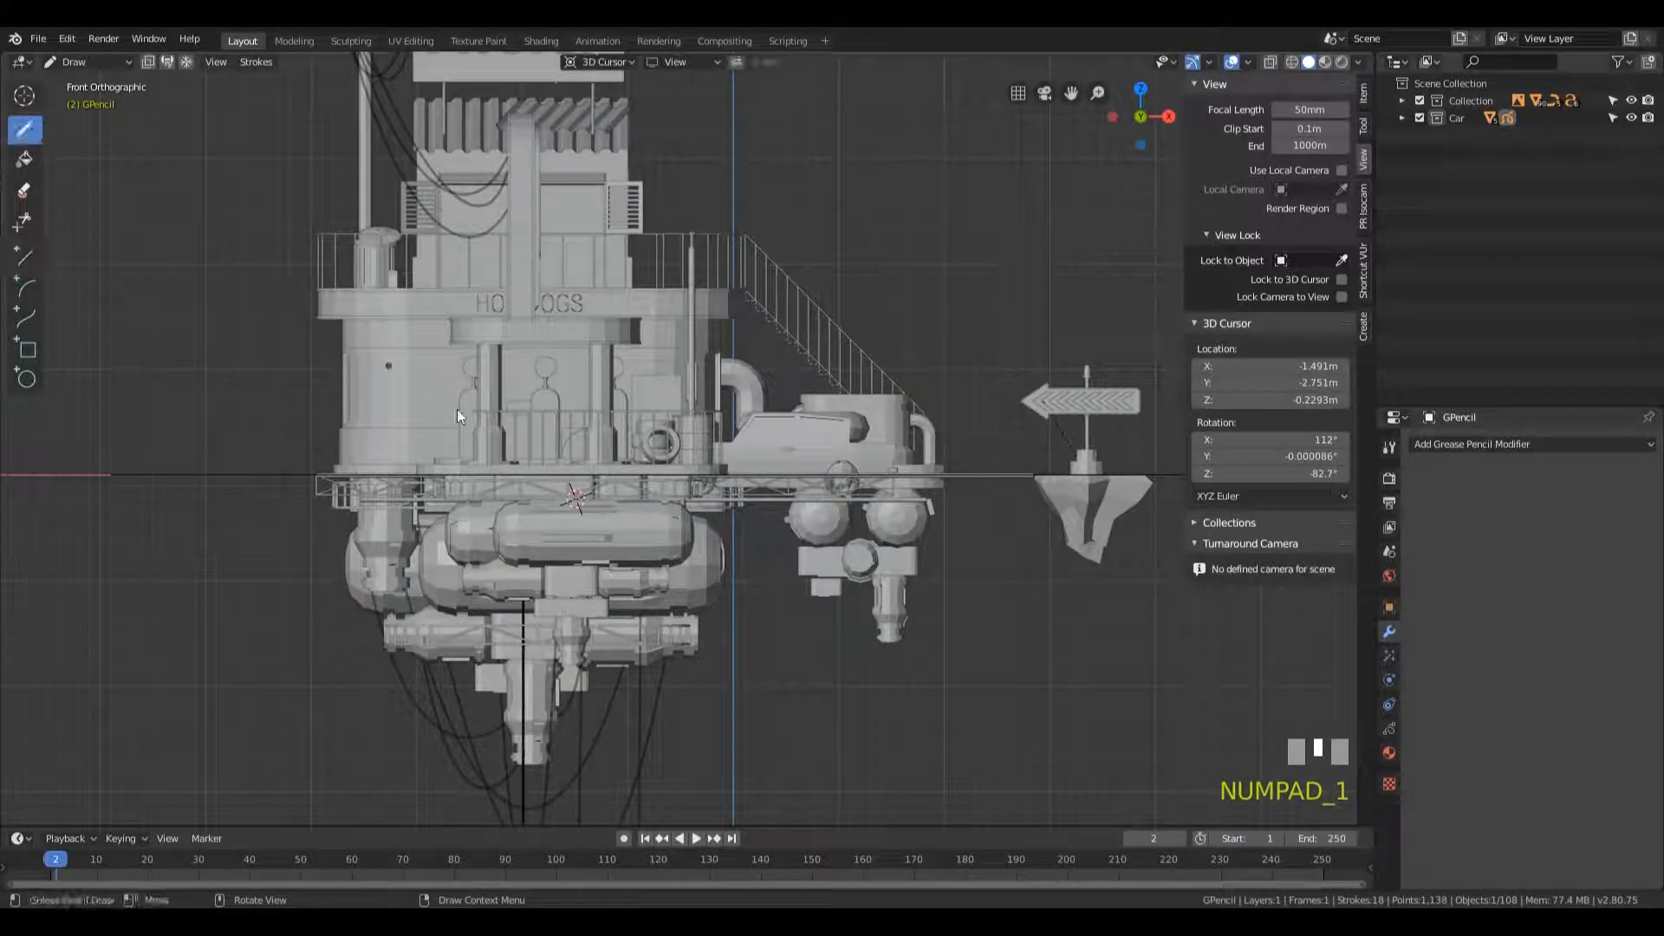
shift+middle_drag(794, 663, 846, 528)
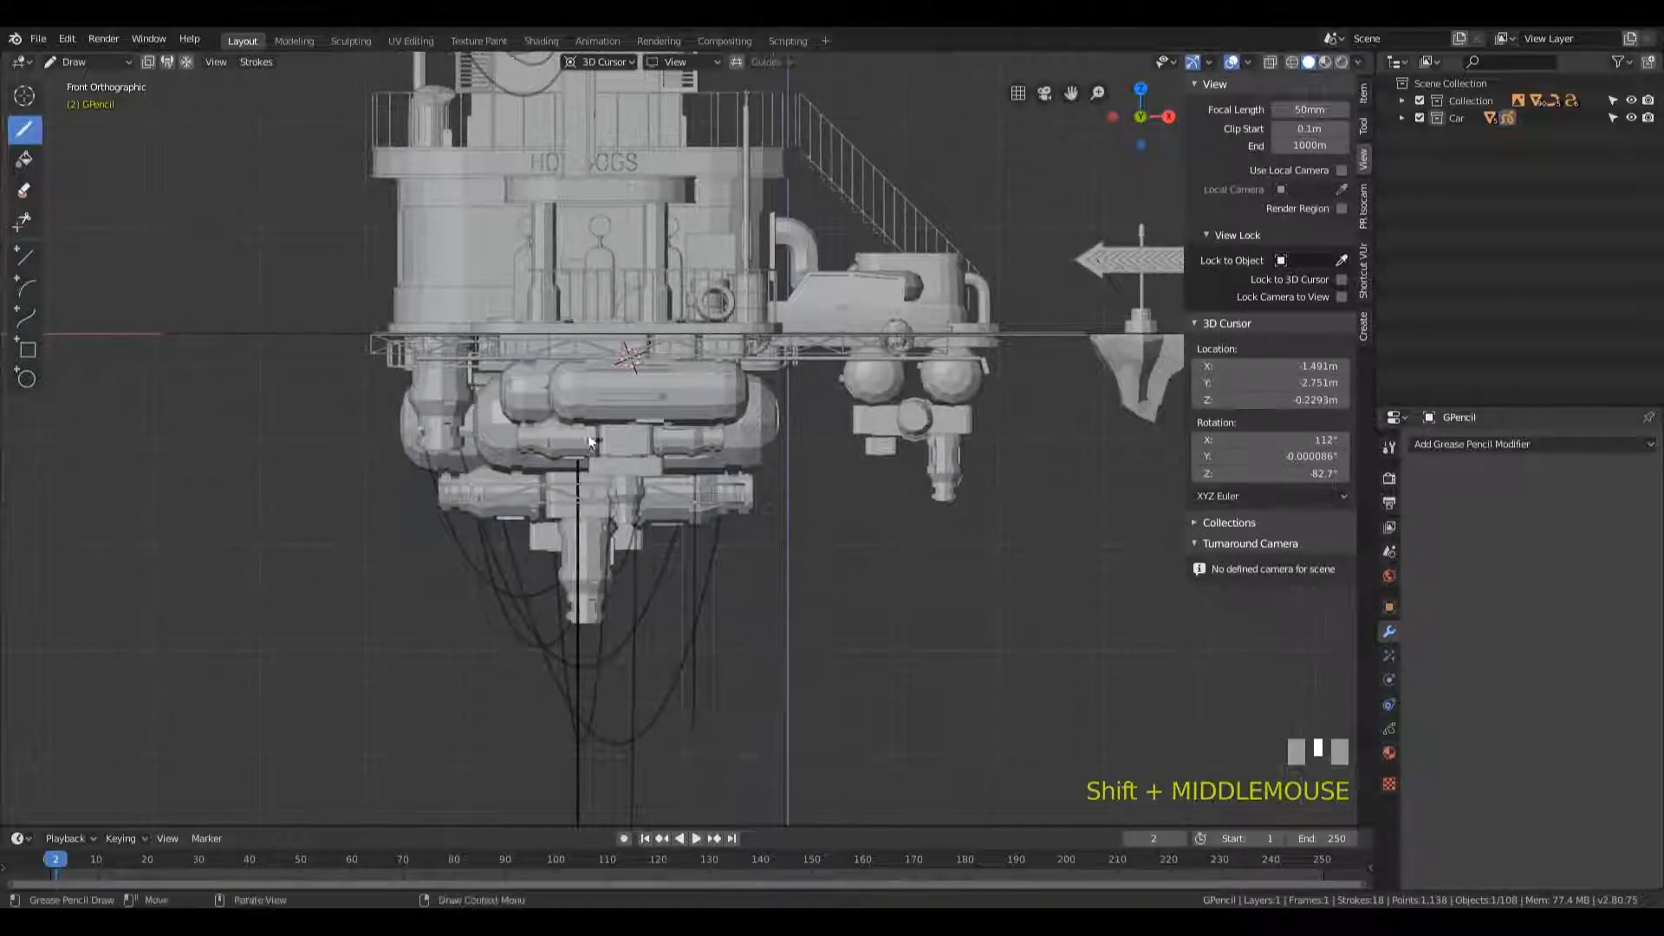
mouse_move(512, 351)
mouse_down()
mouse_move(587, 593)
mouse_move(683, 524)
mouse_move(741, 336)
mouse_up()
mouse_move(641, 528)
mouse_down()
mouse_move(680, 706)
mouse_move(717, 464)
mouse_up()
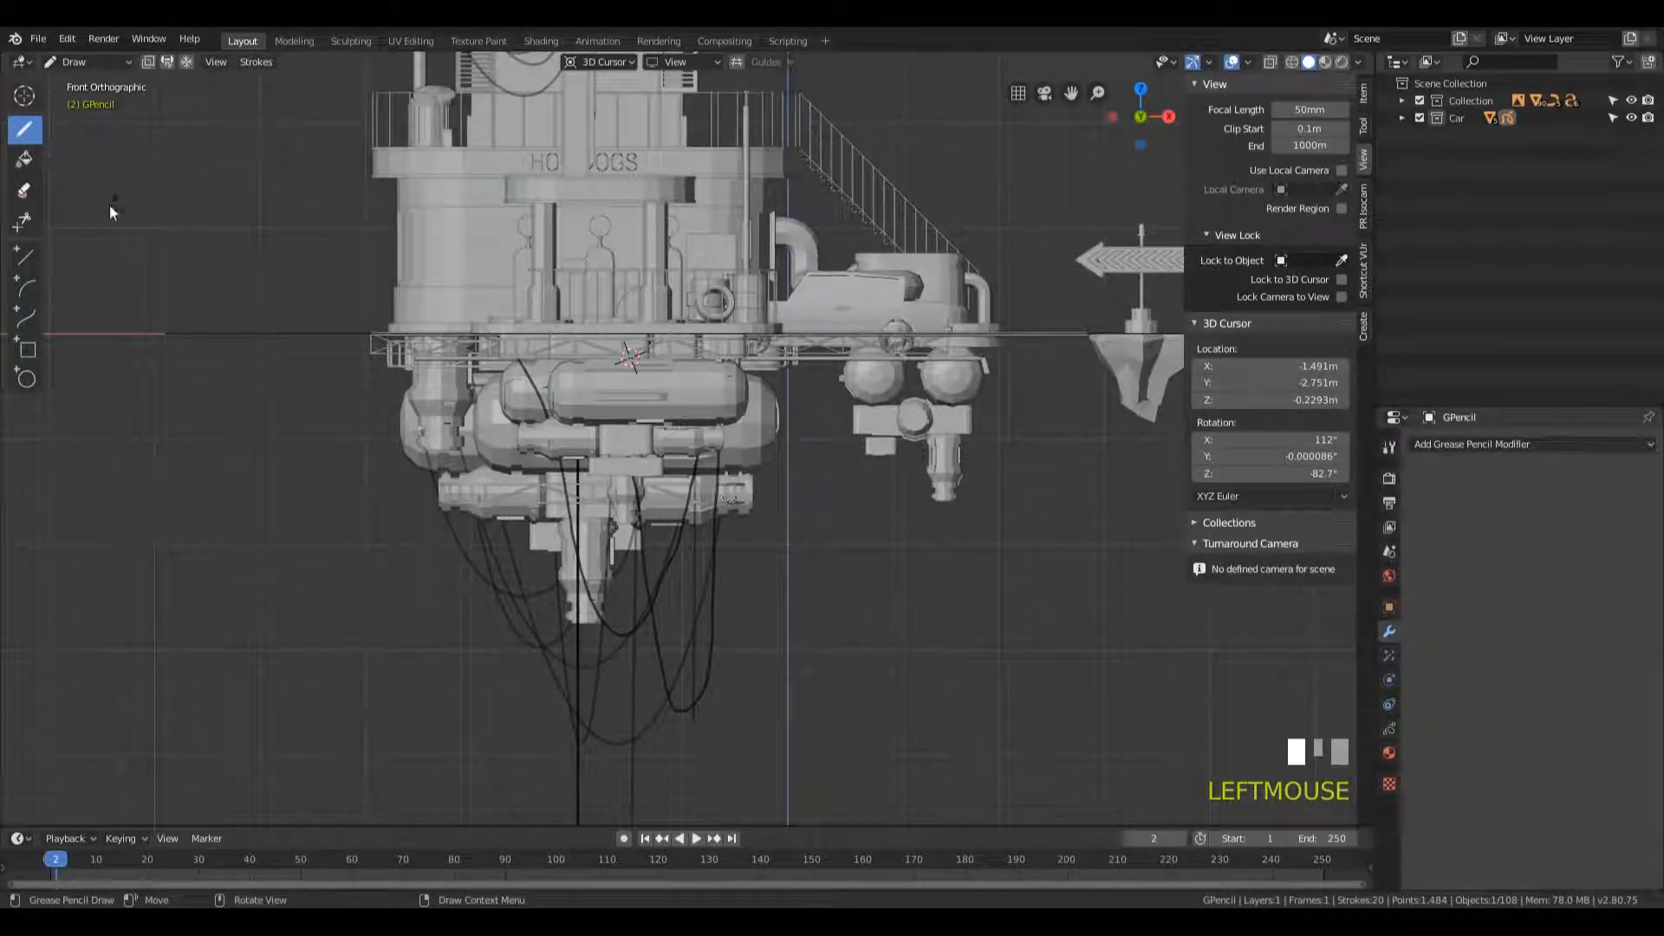
- Draw a hanging arc with the Arc tool across the smaller platform's underside in front view
click(25, 287)
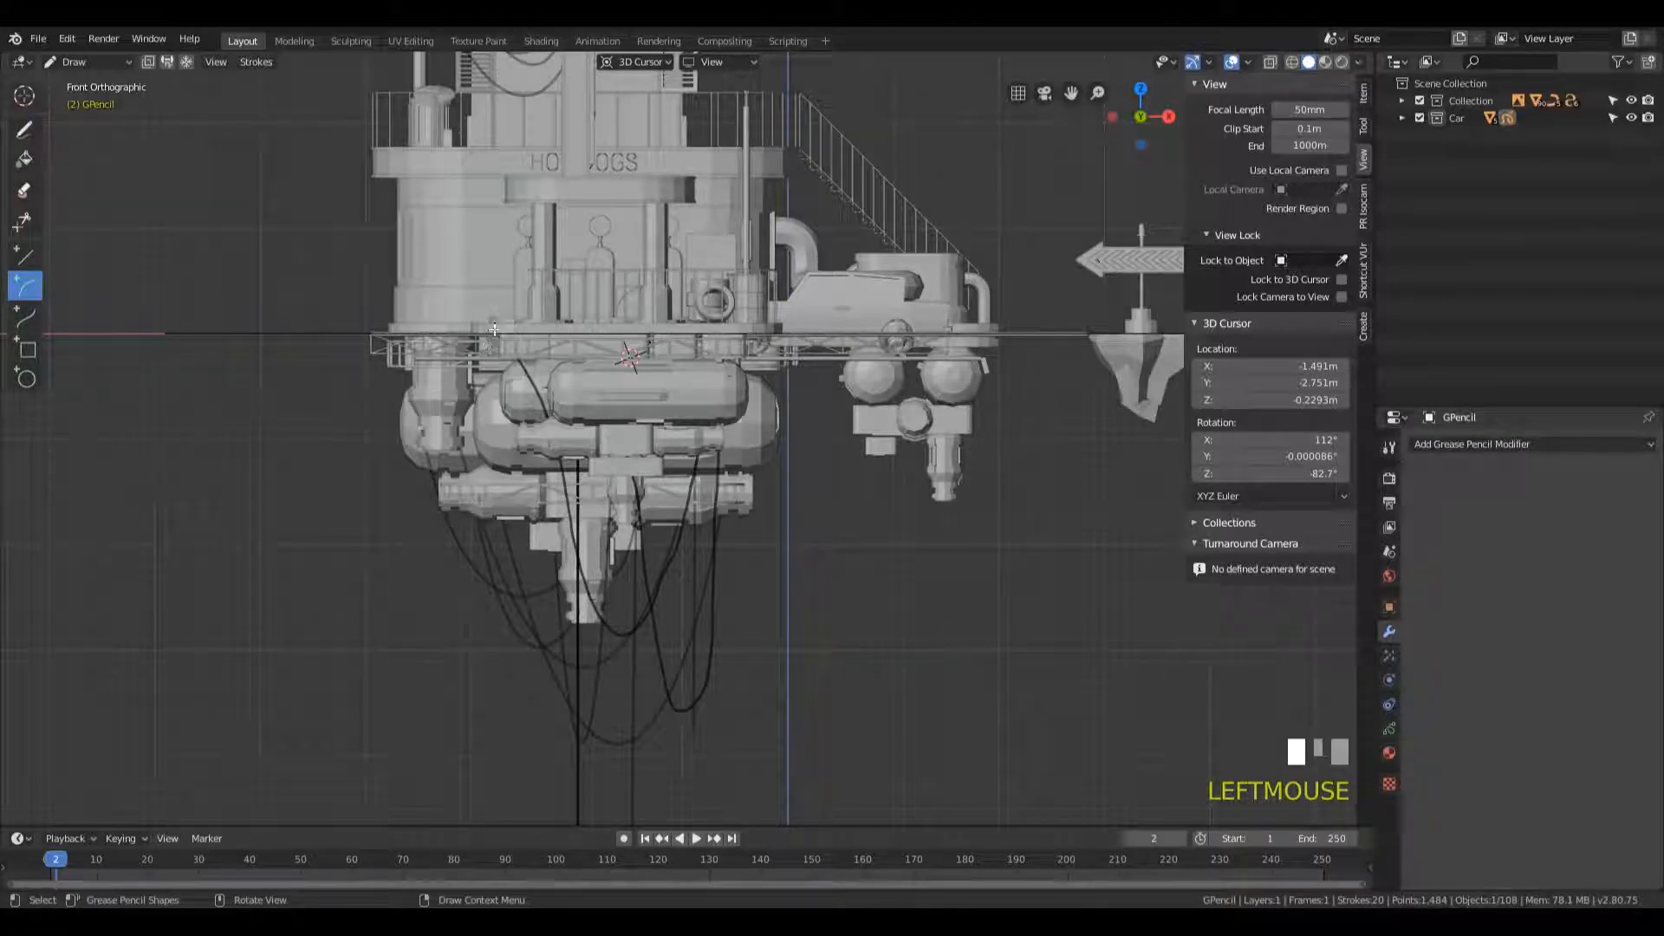
drag(498, 346, 731, 348)
drag(617, 229, 628, 795)
key(Return)
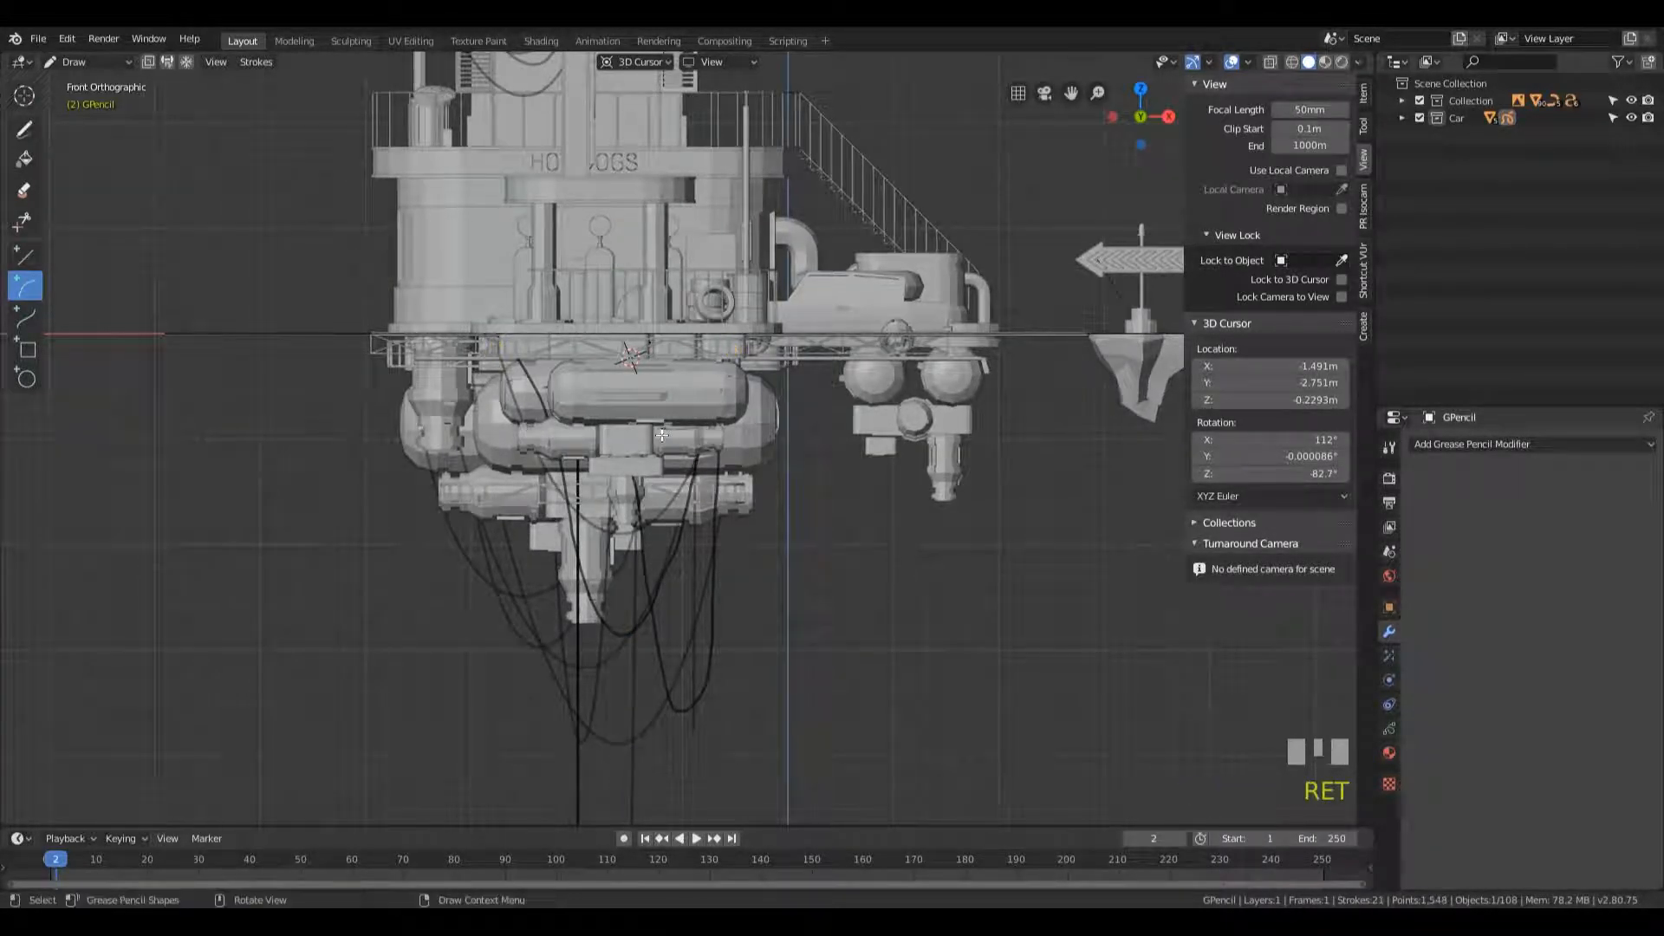
- From a rotated orthographic view, draw a wide hanging arc diagonally beneath the smaller platform
key(KP_4)
key(KP_4)
key(KP_4)
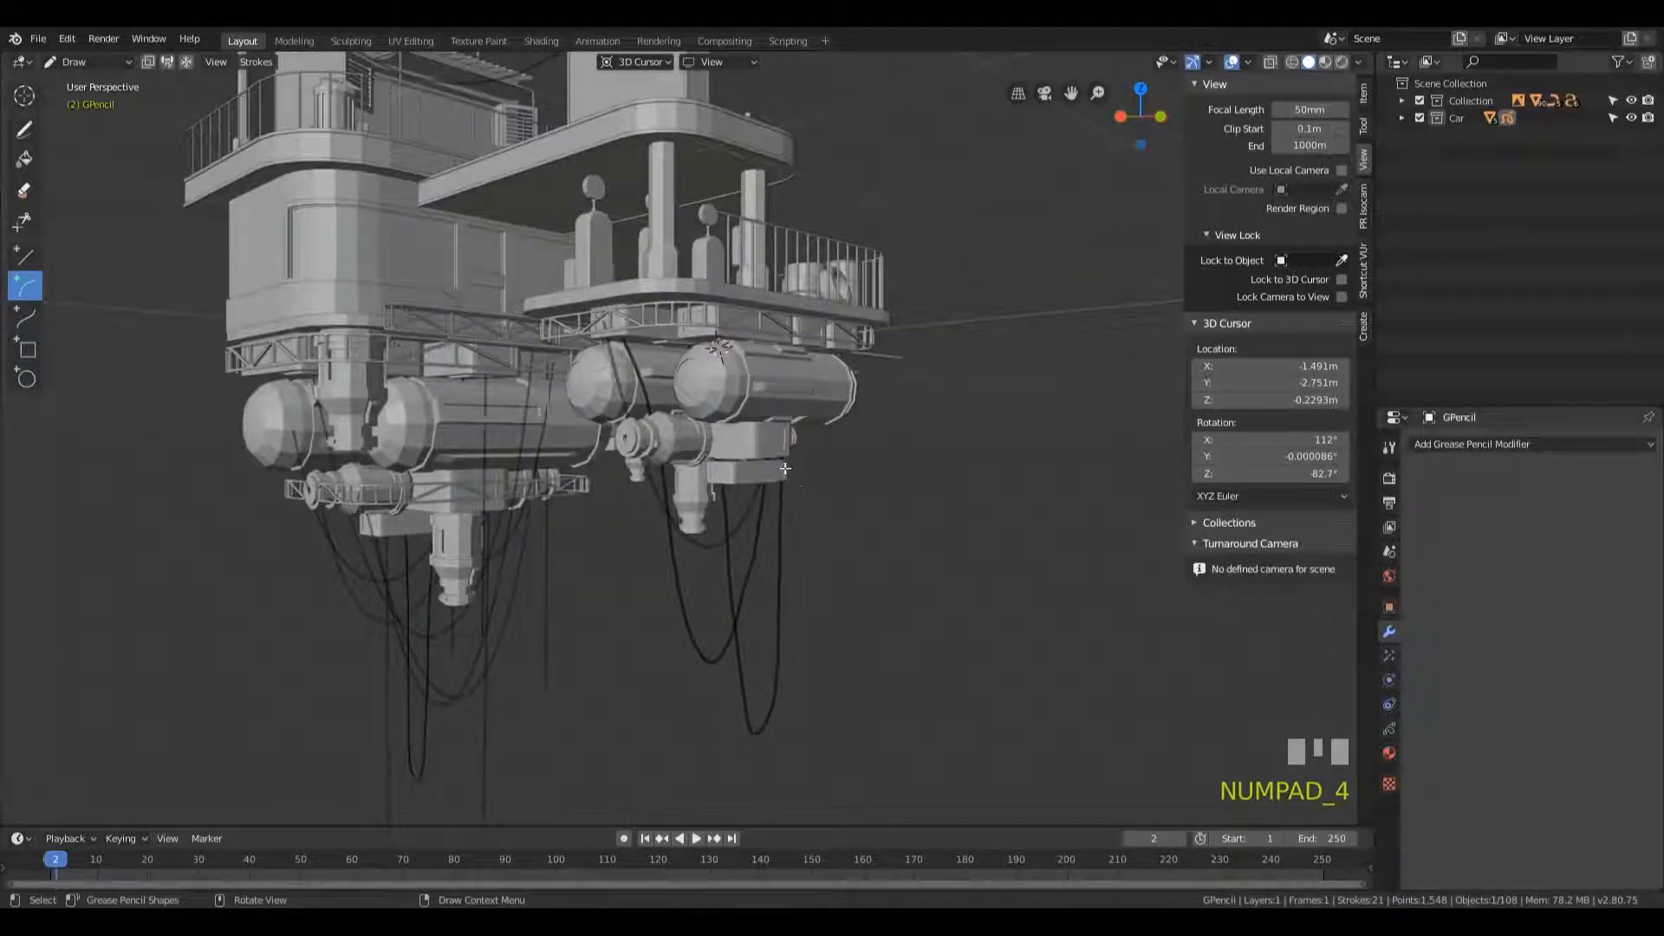
key(KP_5)
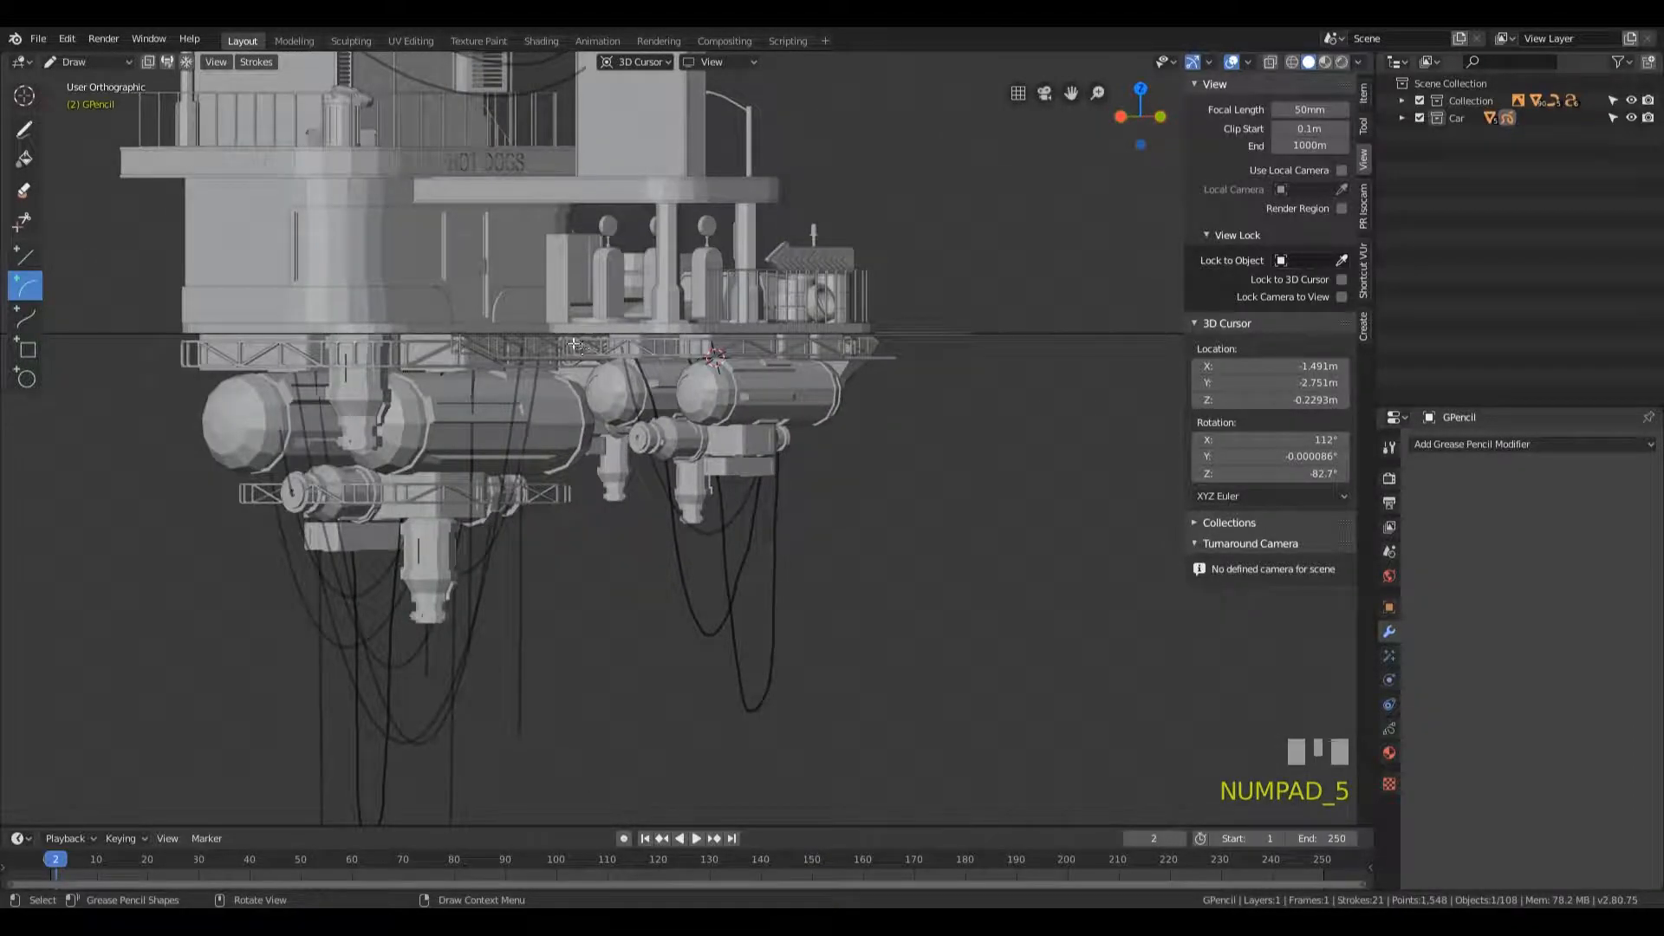
drag(574, 344, 826, 339)
key(Escape)
key(Return)
- From near the side view, draw another hanging arc between the two edges of the smaller platform
key(KP_4)
key(KP_4)
key(KP_4)
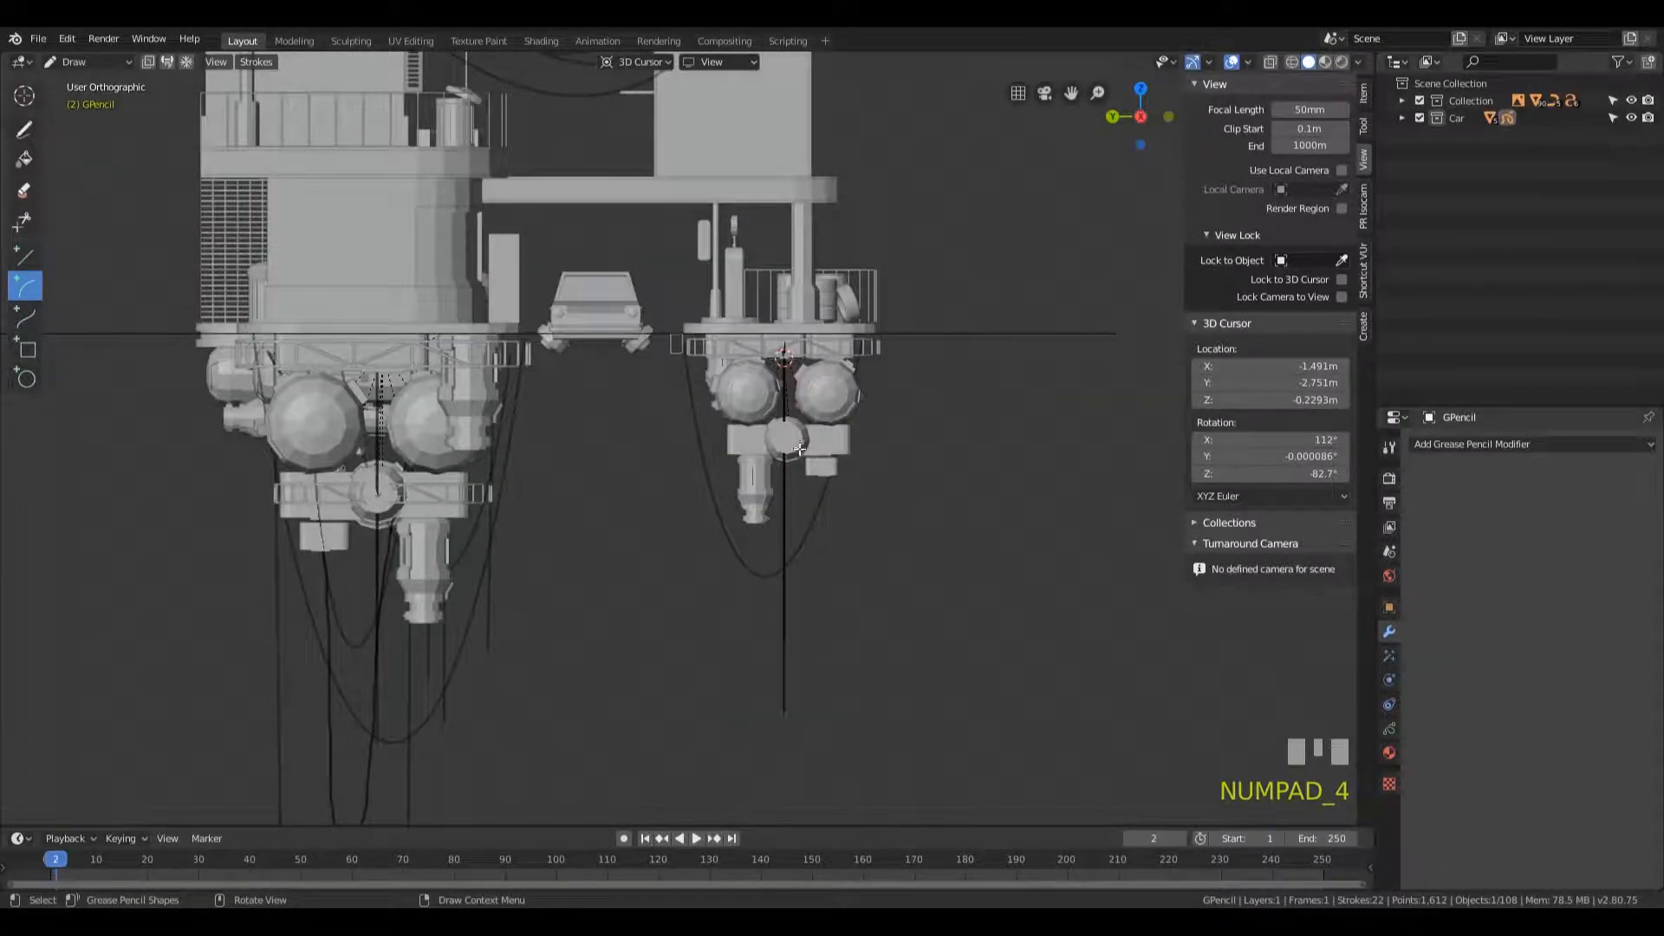
key(KP_6)
drag(668, 325, 844, 329)
drag(757, 243, 757, 280)
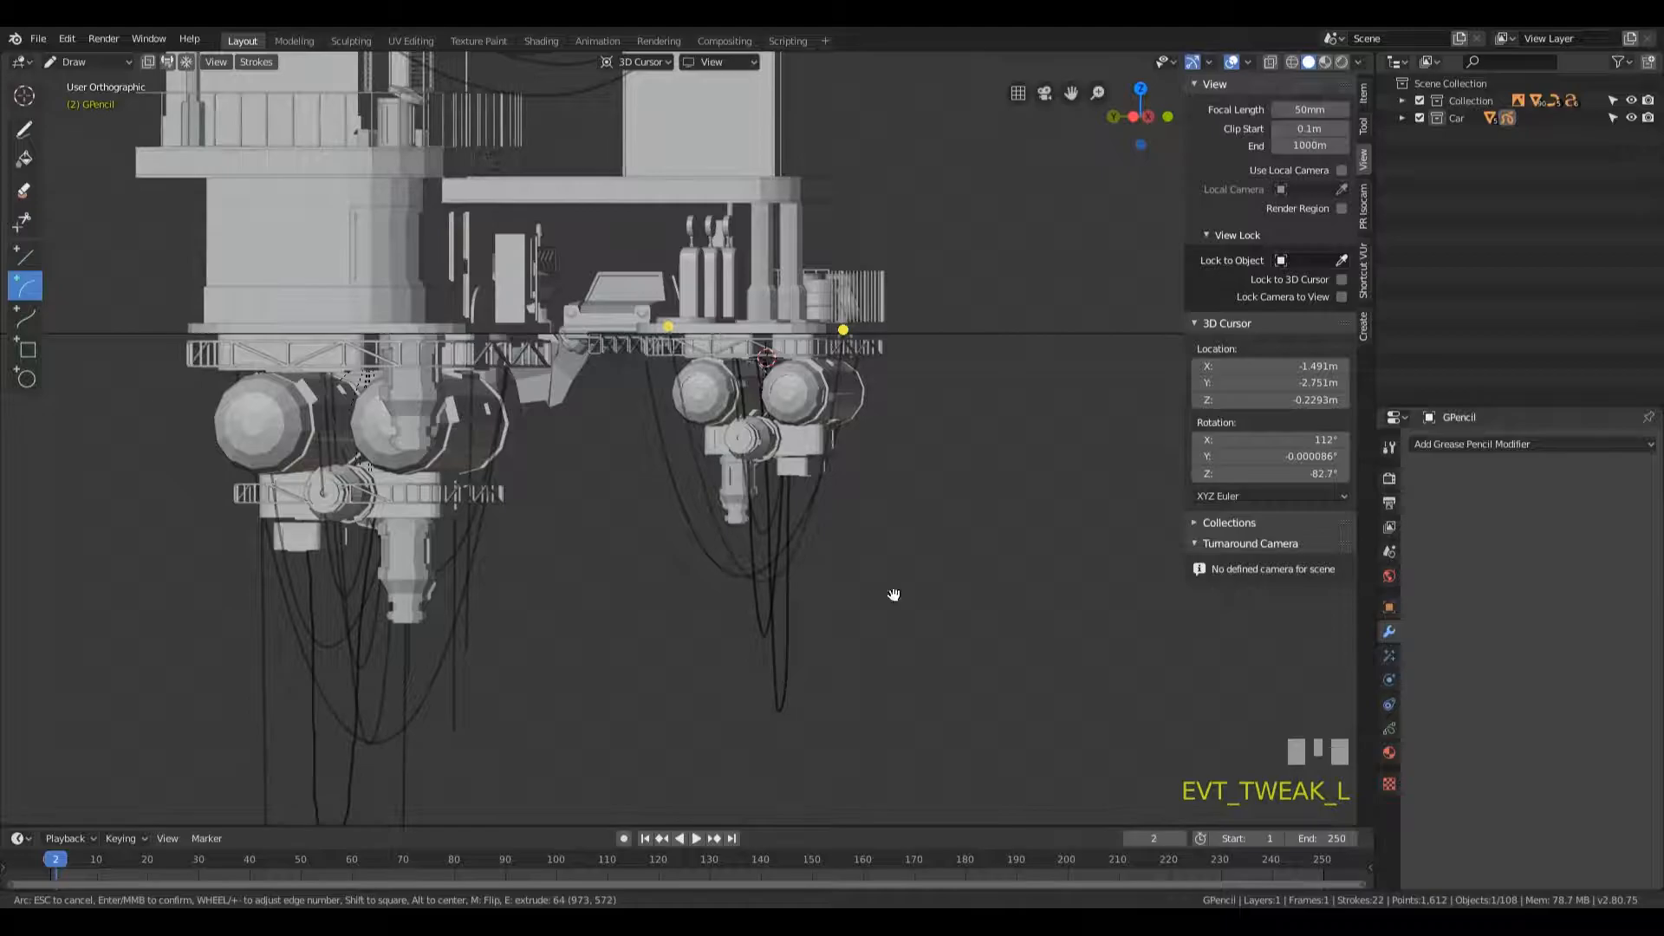
key(Return)
- In side view, draw a narrower hanging arc from the middle of the smaller platform's deck to its outer edge
key(KP_4)
key(KP_4)
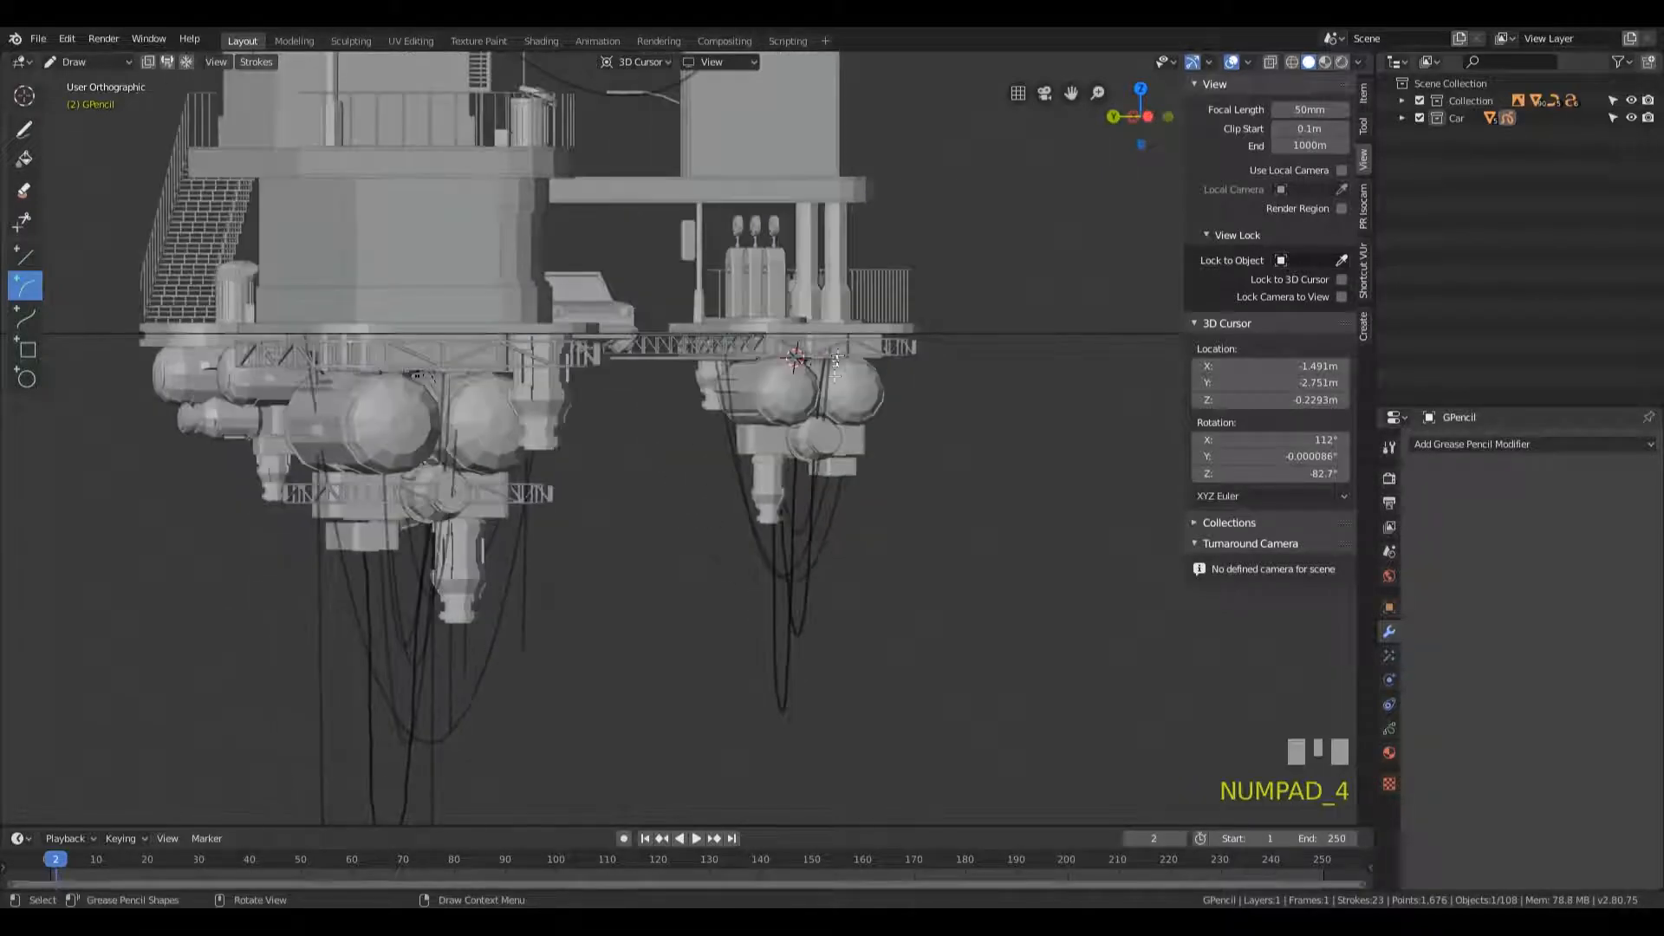
key(KP_6)
drag(737, 328, 866, 325)
drag(802, 263, 824, 903)
key(Return)
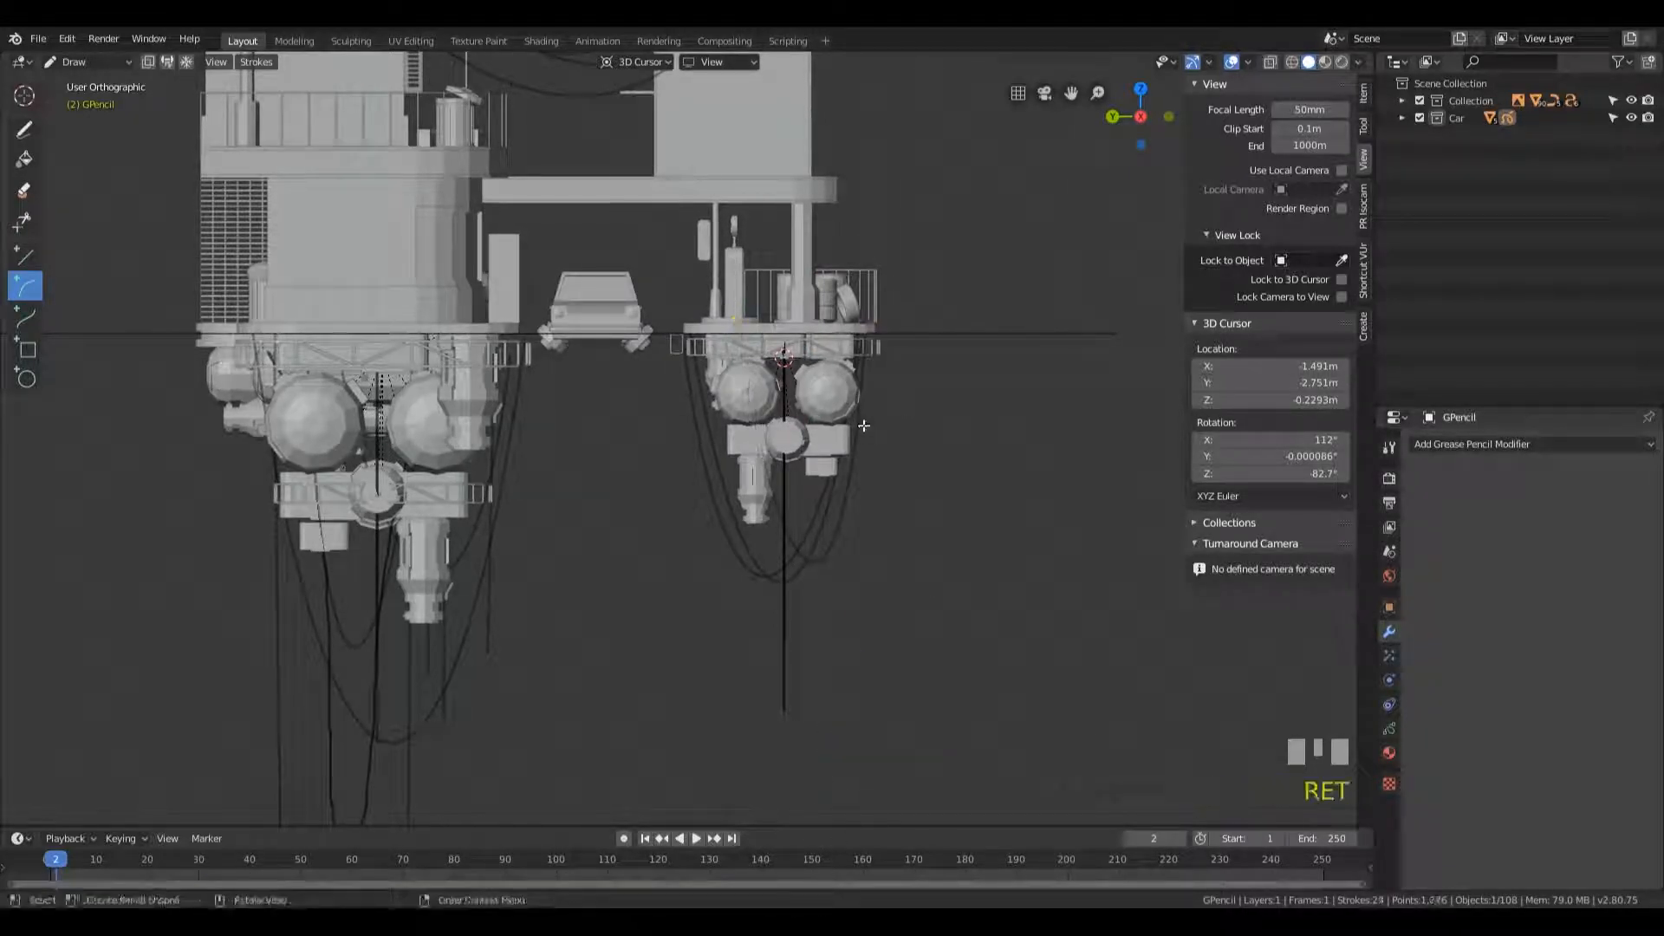
- Draw two straight vertical cables below the smaller platform, one near each edge, and inspect the hanging cables
click(31, 259)
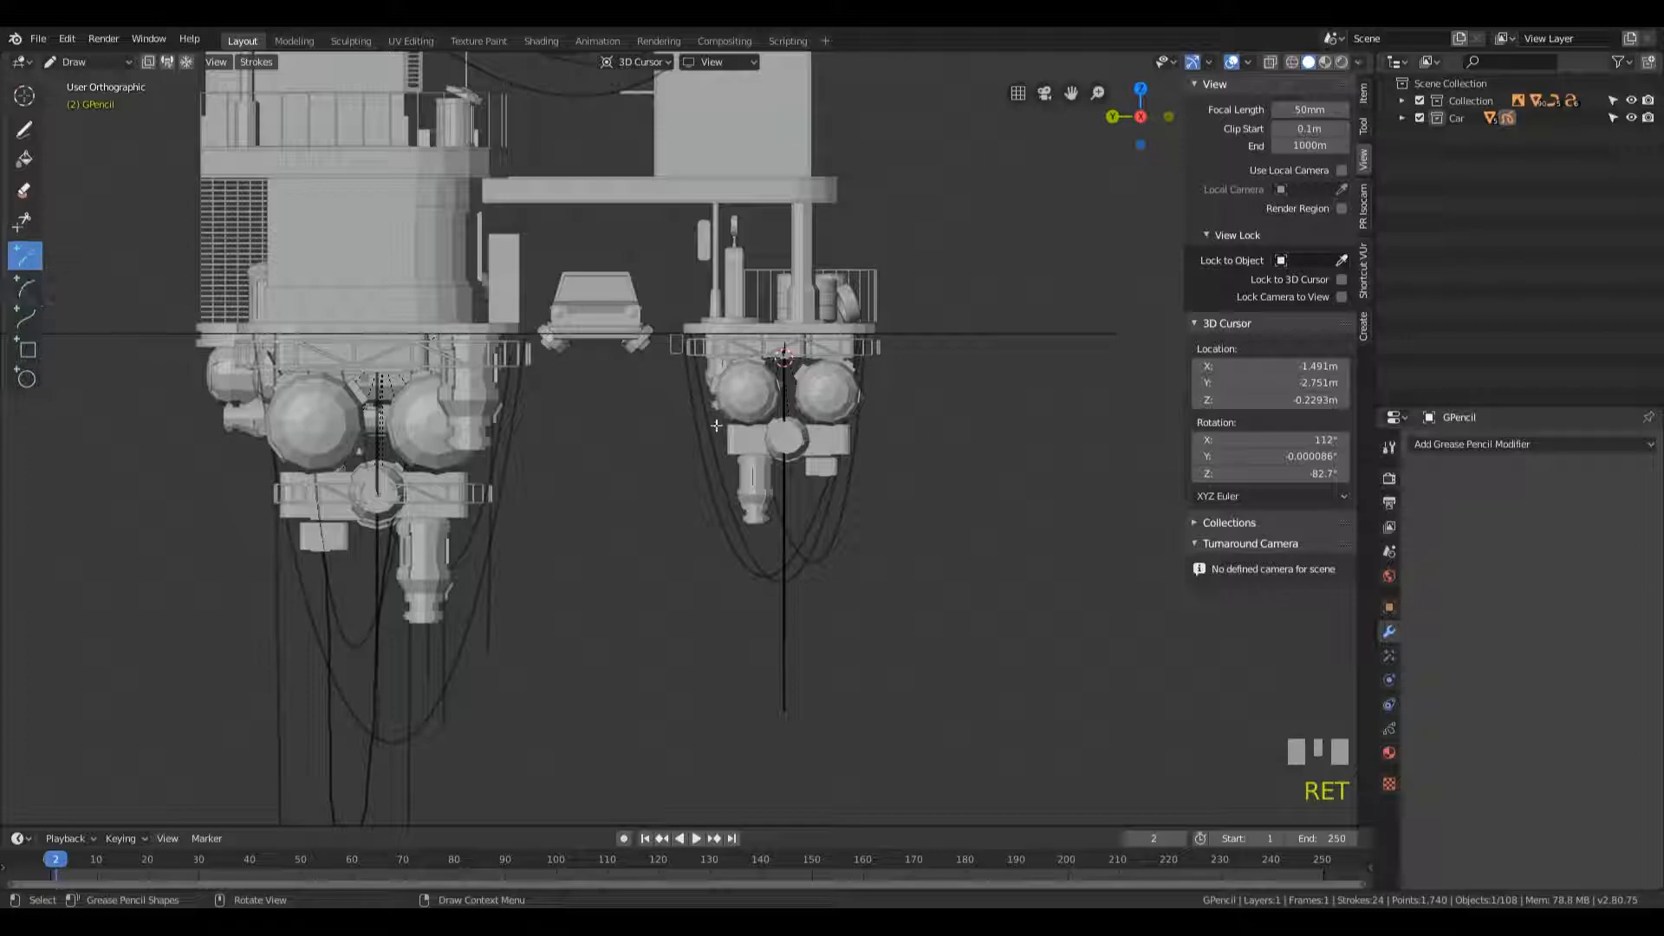
click(736, 332)
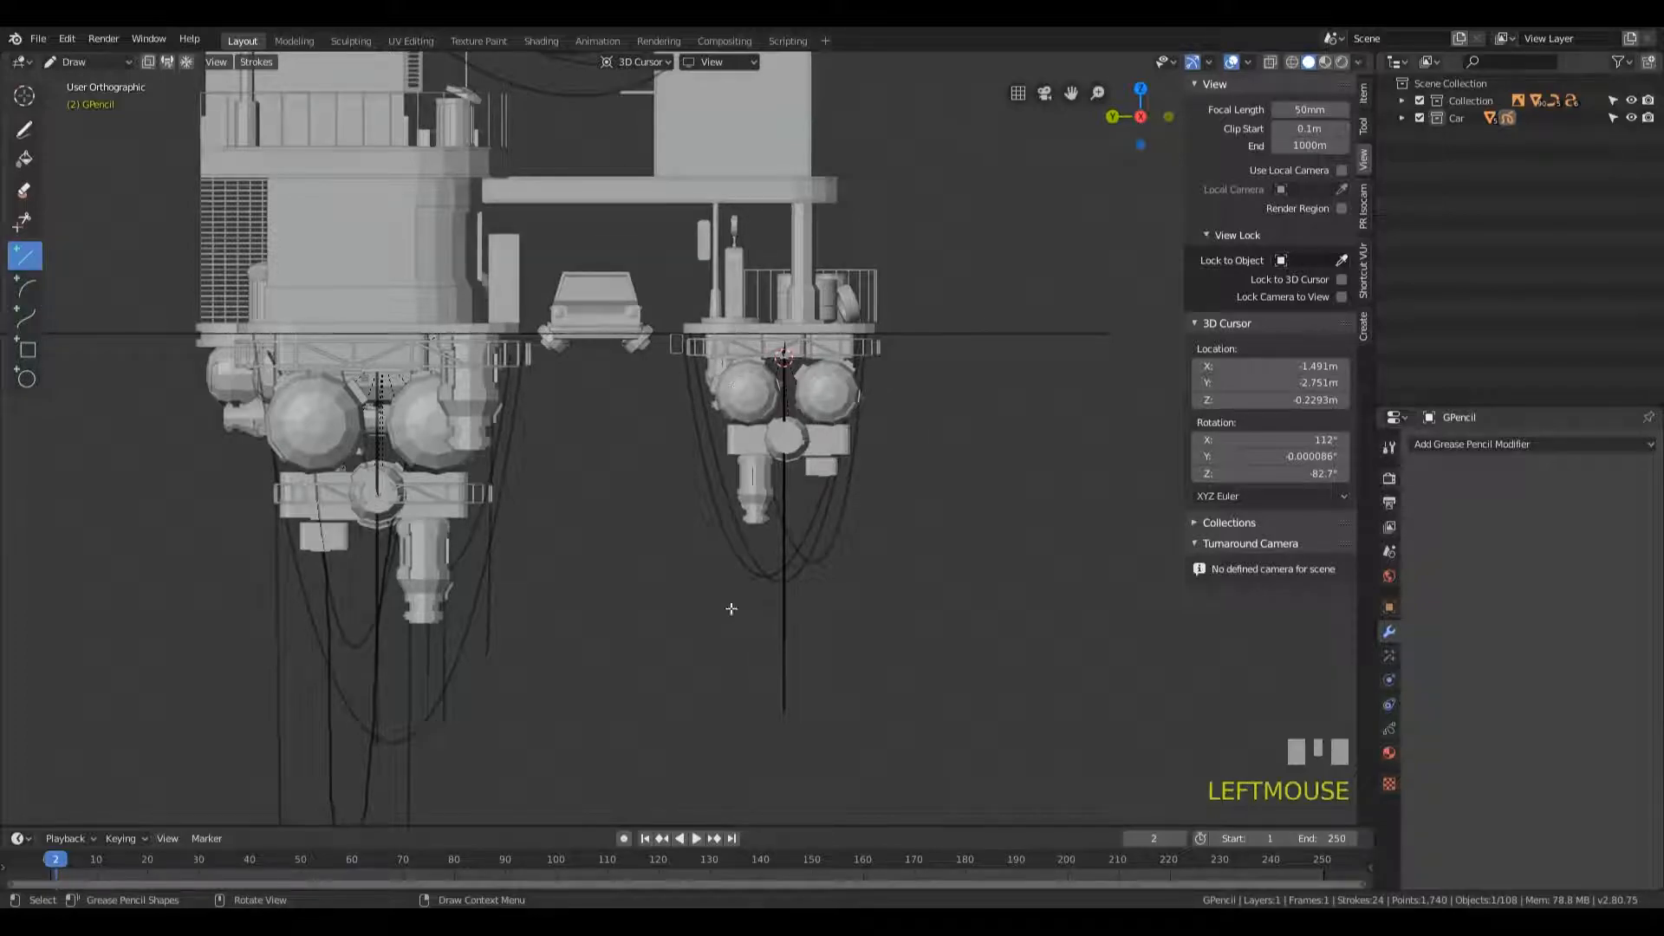
drag(726, 327, 728, 601)
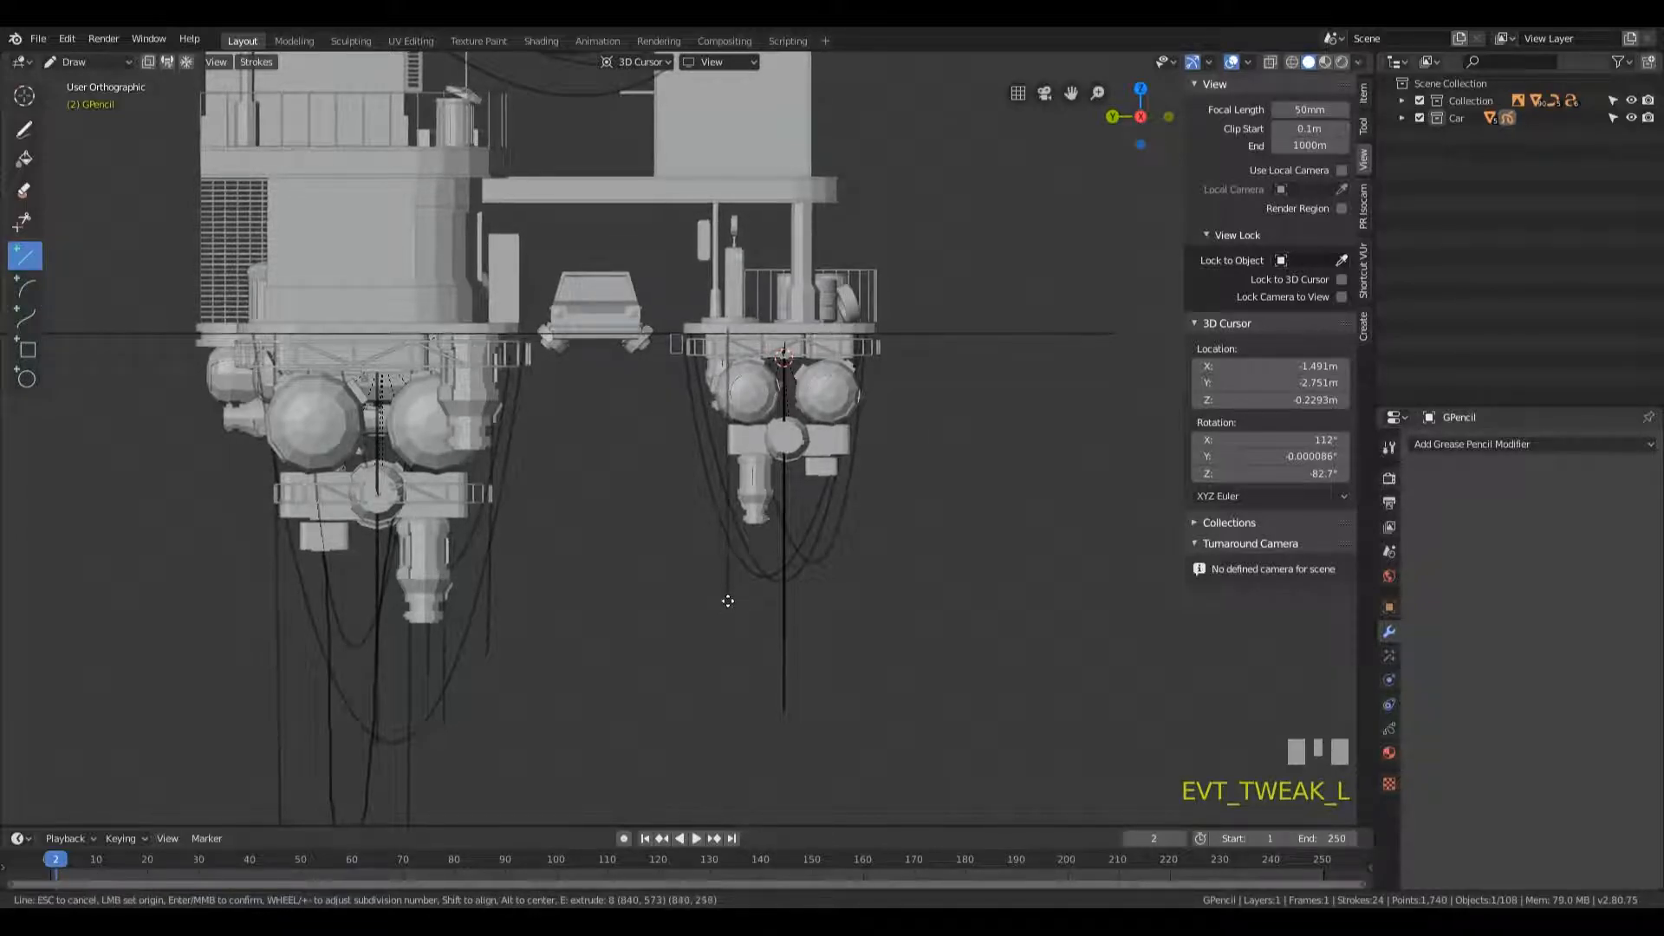
key(Return)
drag(845, 334, 841, 668)
key(Return)
middle_drag(927, 645, 758, 543)
scroll(828, 453, down, 2)
scroll(828, 453, up, 6)
scroll(758, 543, up, 2)
scroll(782, 602, down, 1)
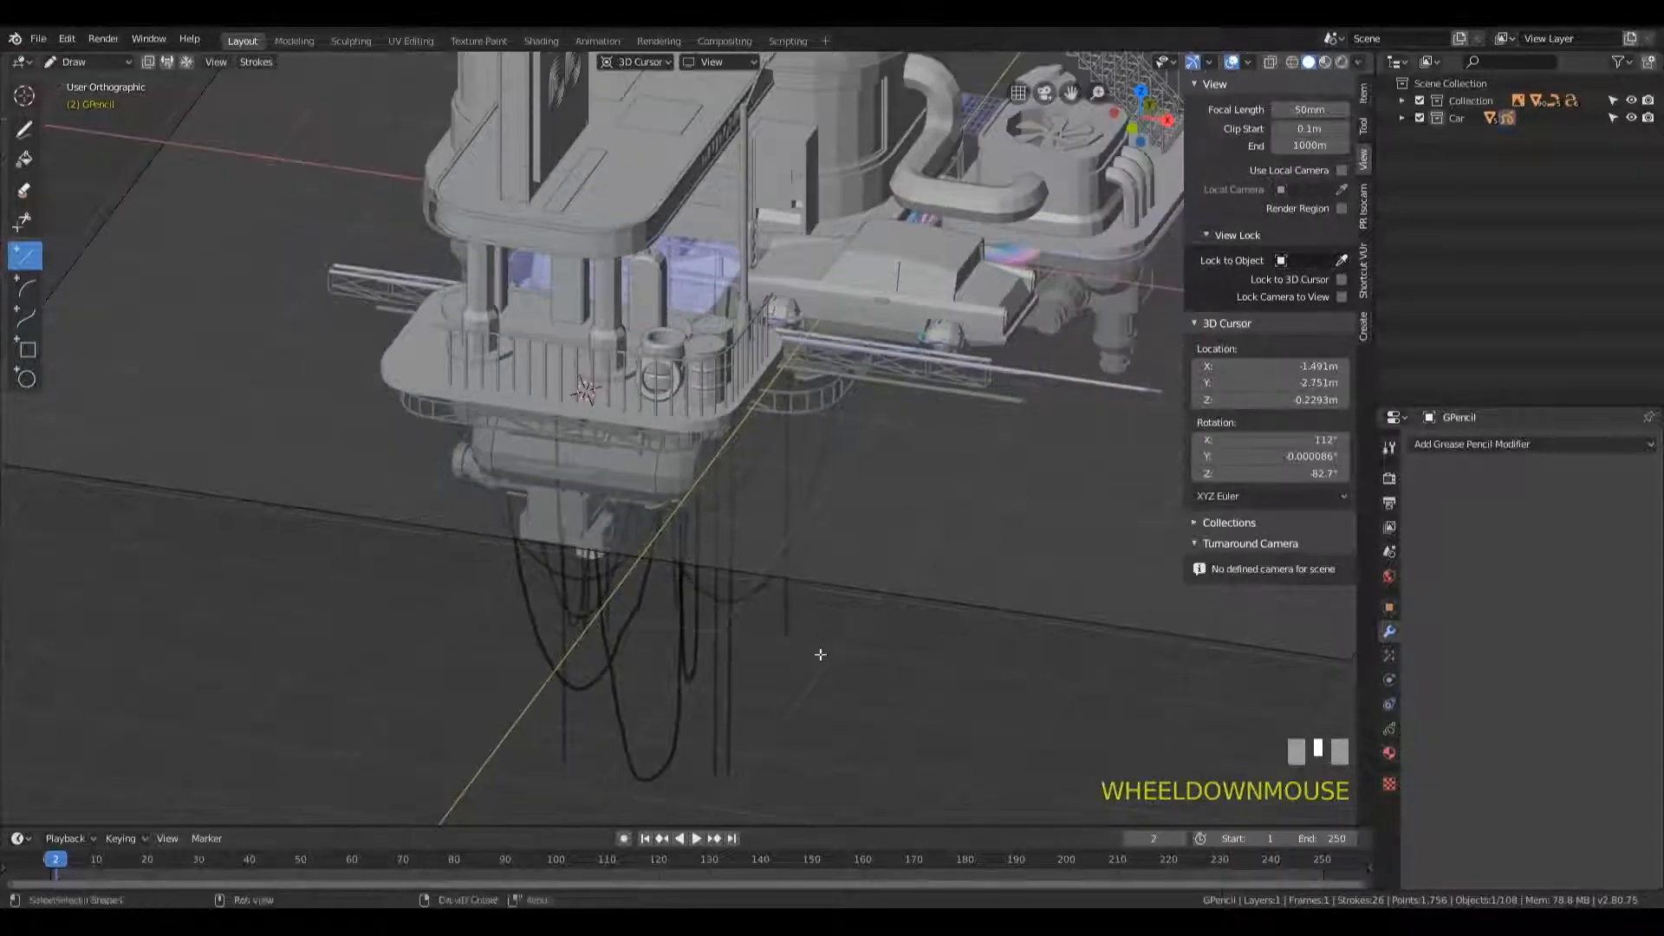
- In Grease Pencil Edit Mode, delete the longest hanging arc beneath the smaller platform
shift+middle_drag(820, 661, 694, 586)
click(82, 66)
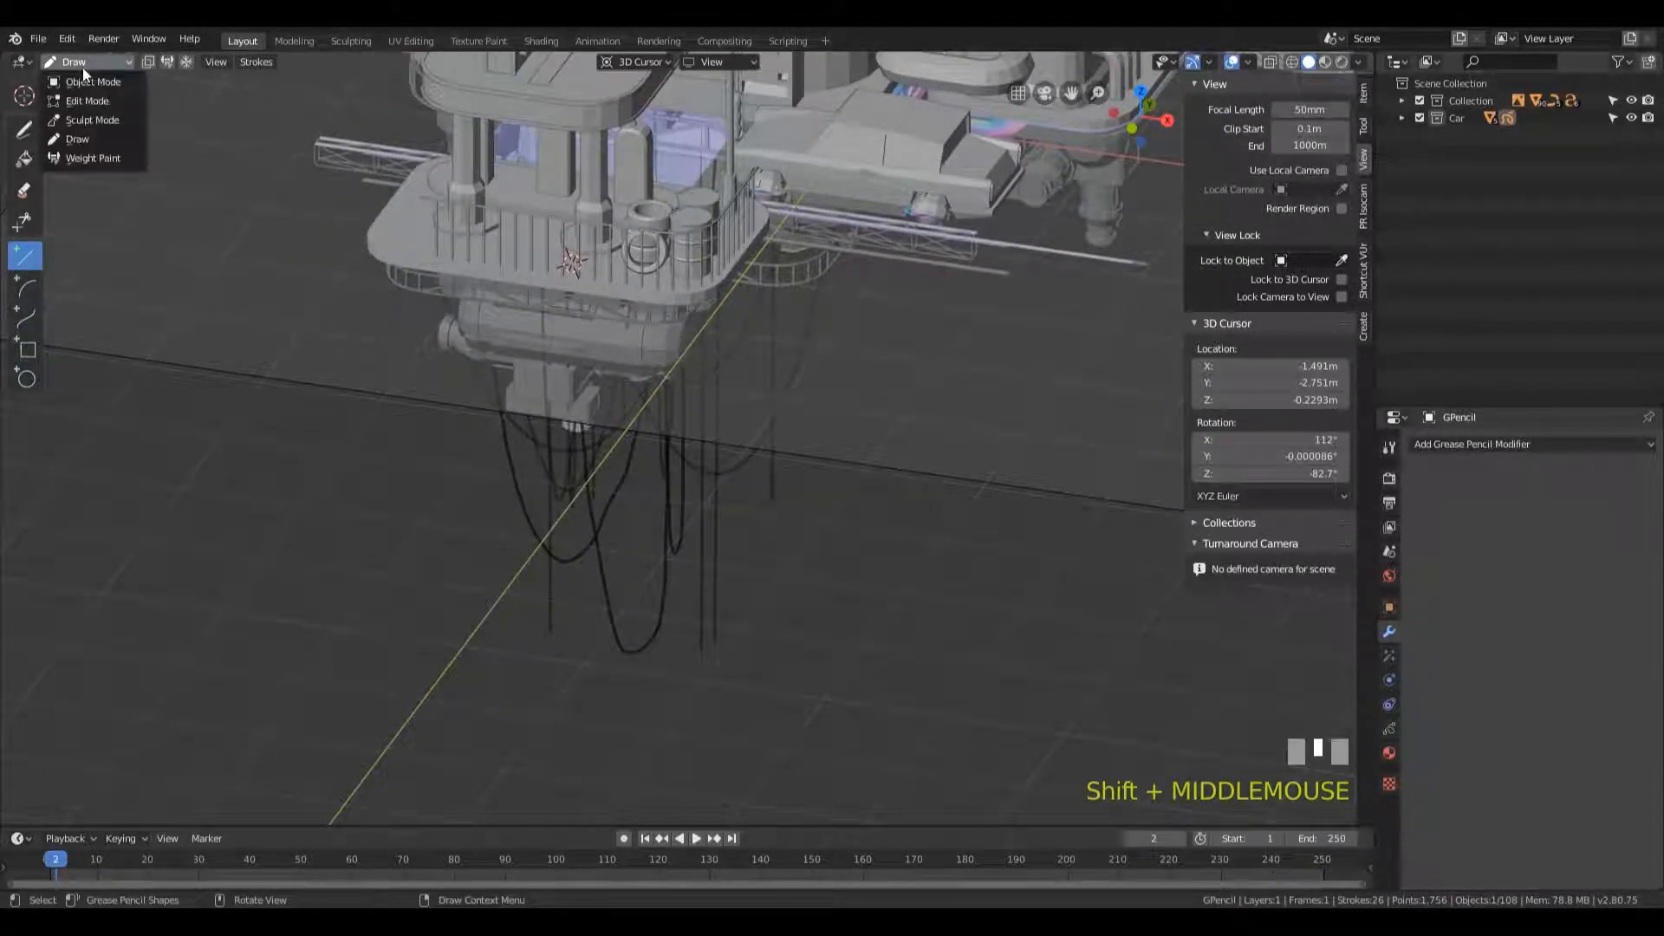
click(99, 97)
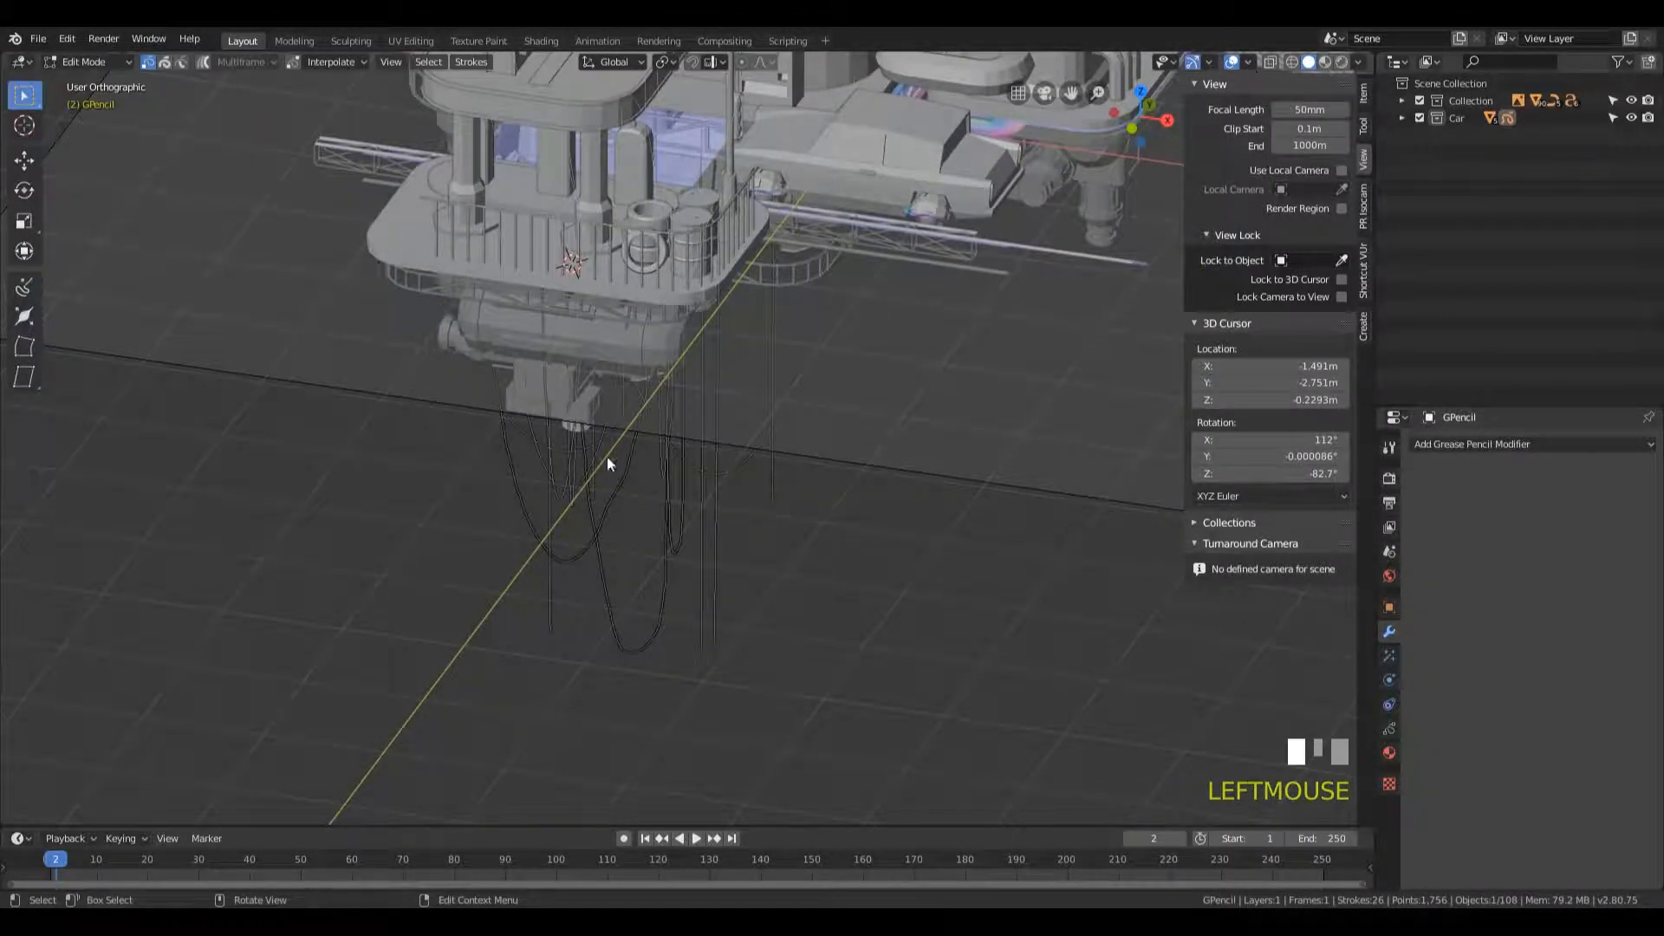
alt+click(661, 601)
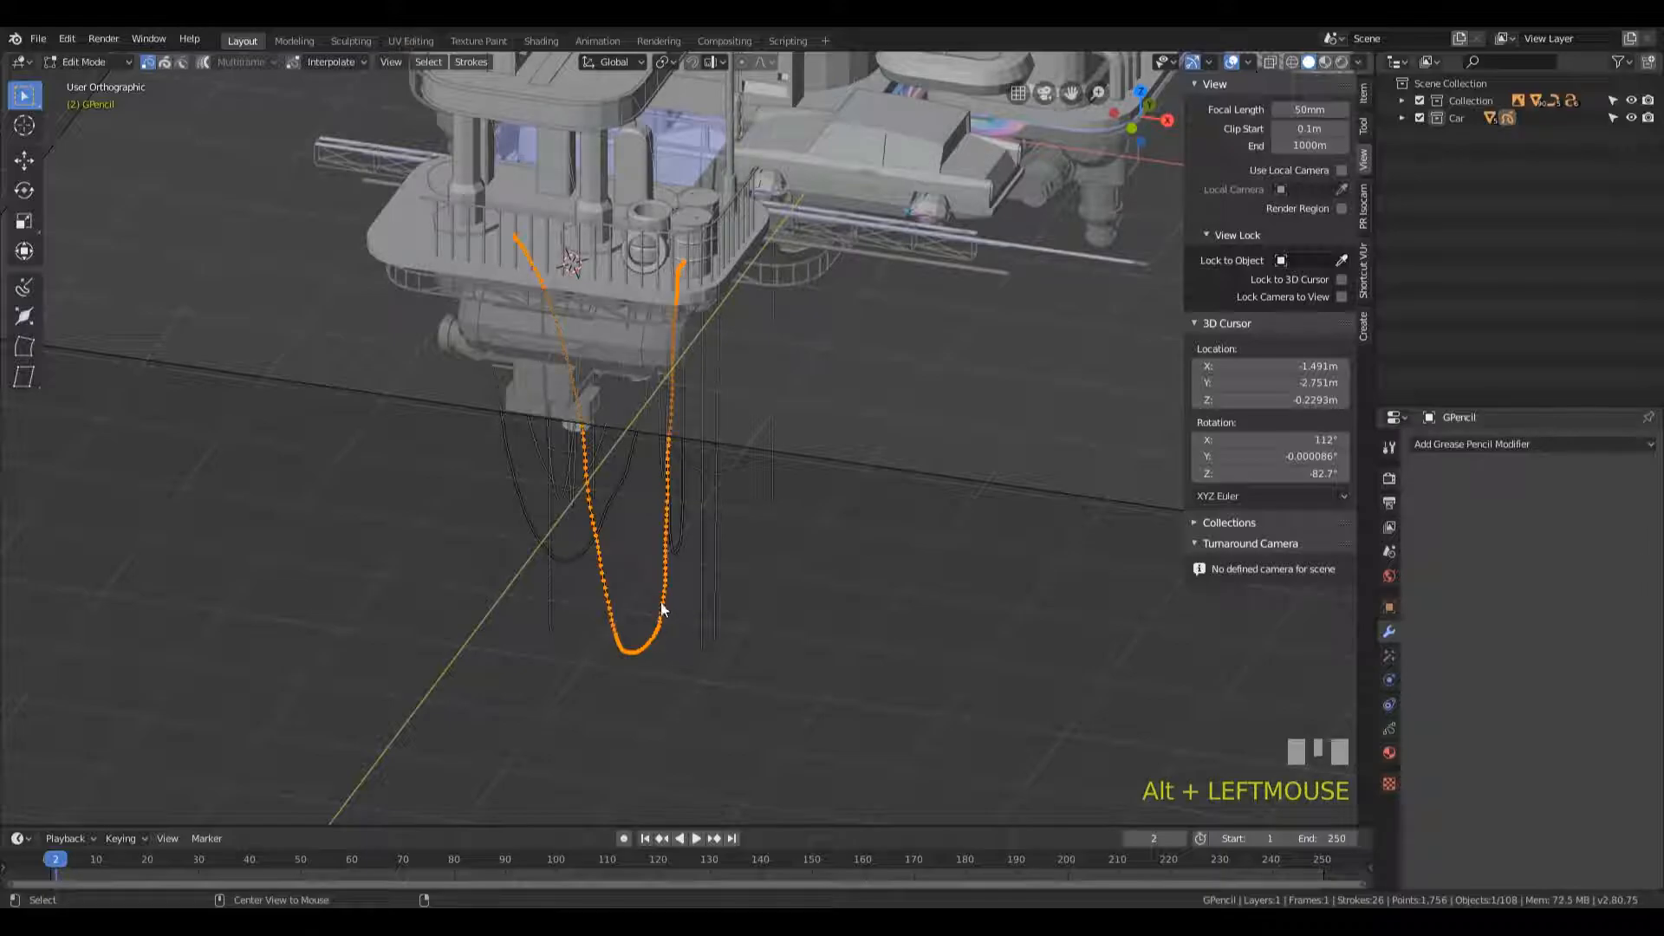
key(x)
click(647, 480)
- Inspect the remaining cables beneath the smaller platform and return the Grease Pencil object to Draw mode
mouse_move(574, 281)
middle_down()
mouse_move(827, 364)
mouse_move(879, 353)
middle_up()
scroll(780, 364, up, 4)
click(662, 399)
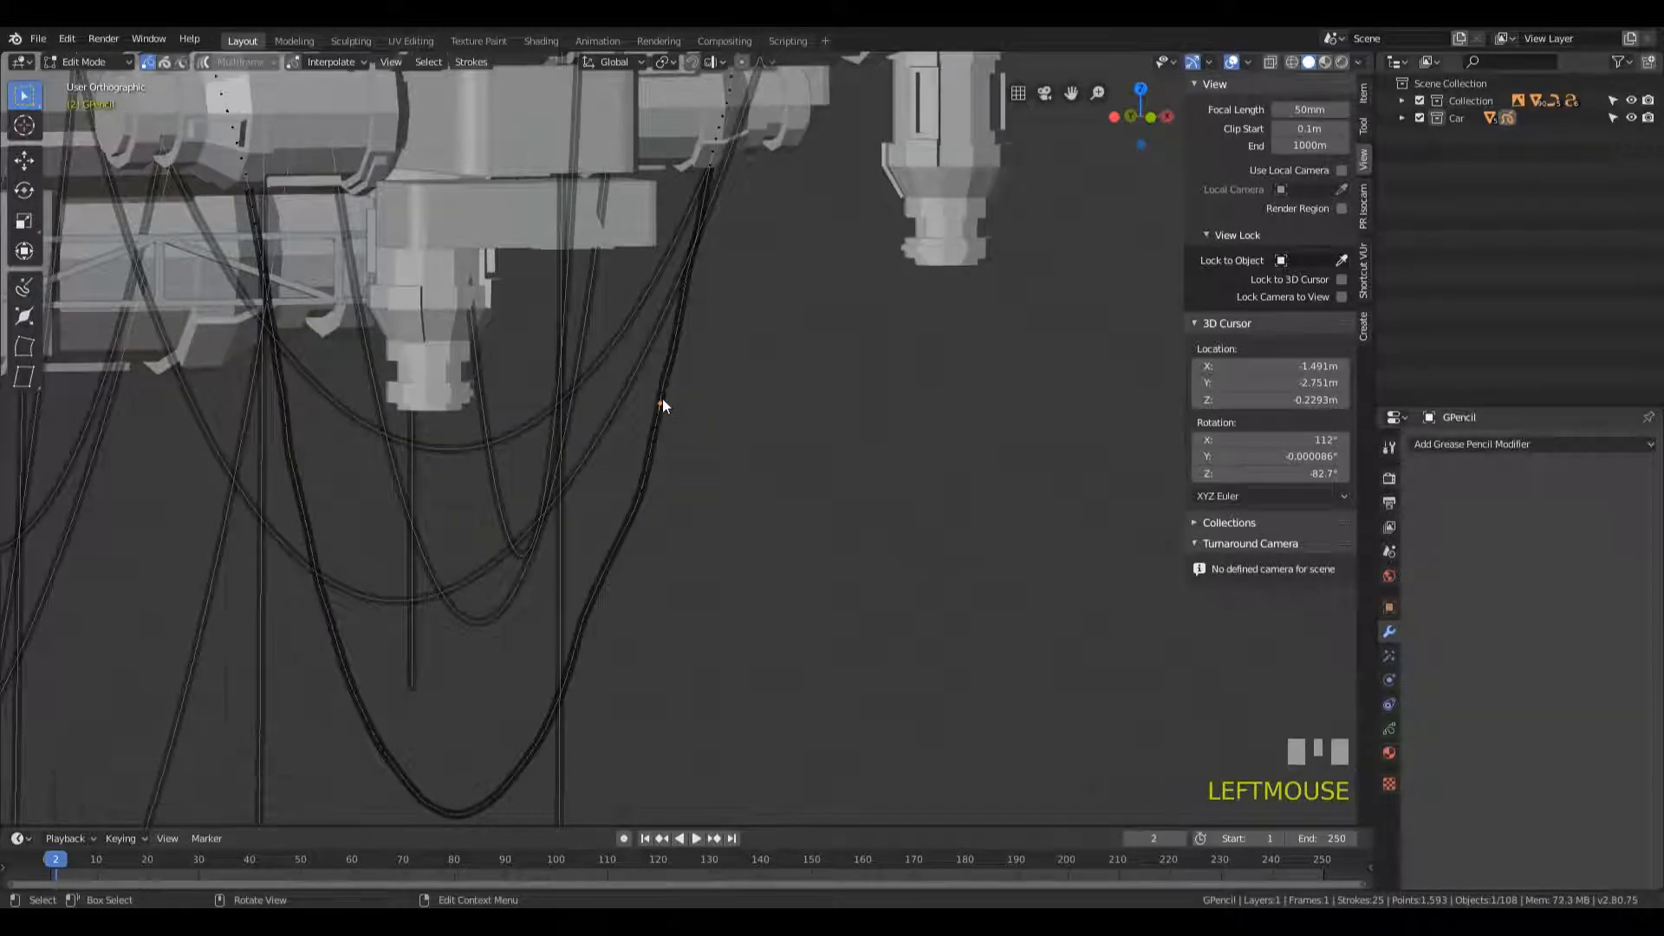
scroll(762, 344, down, 3)
middle_drag(762, 345, 168, 117)
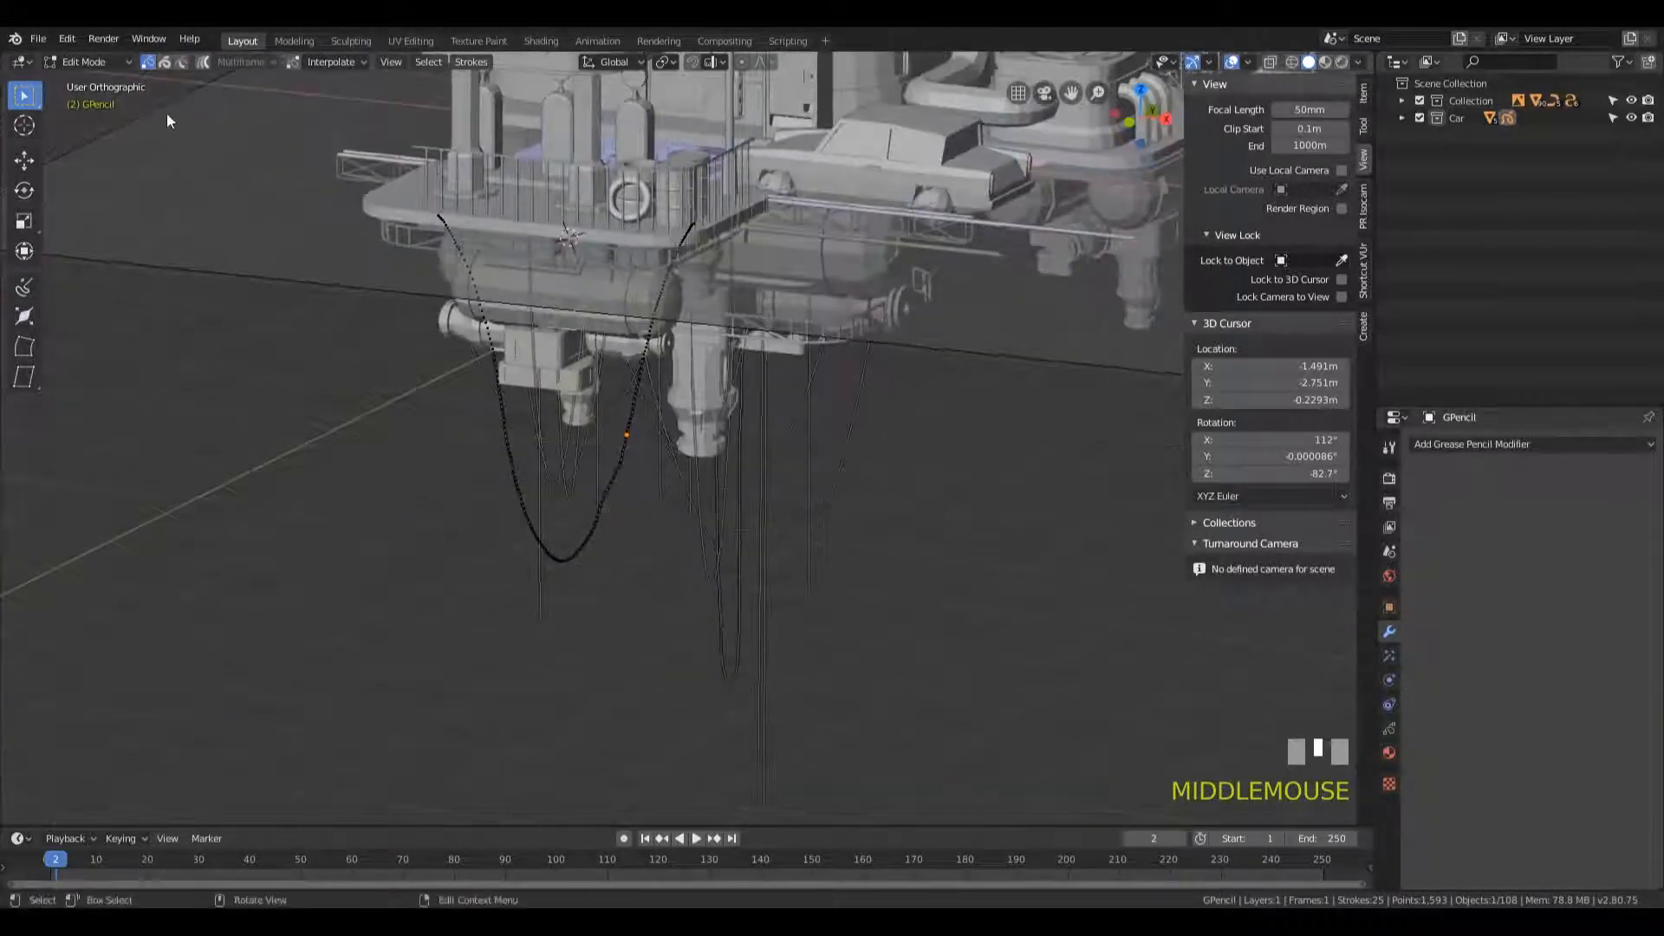
click(107, 66)
click(89, 138)
- Place the 3D cursor on the truss beside the car, about X 1.52 m, Y -1.79 m, Z -0.18 m, and switch to front view
mouse_move(763, 364)
middle_down()
mouse_move(840, 335)
mouse_move(928, 487)
middle_up()
scroll(840, 334, down, 3)
middle_drag(886, 428, 787, 473)
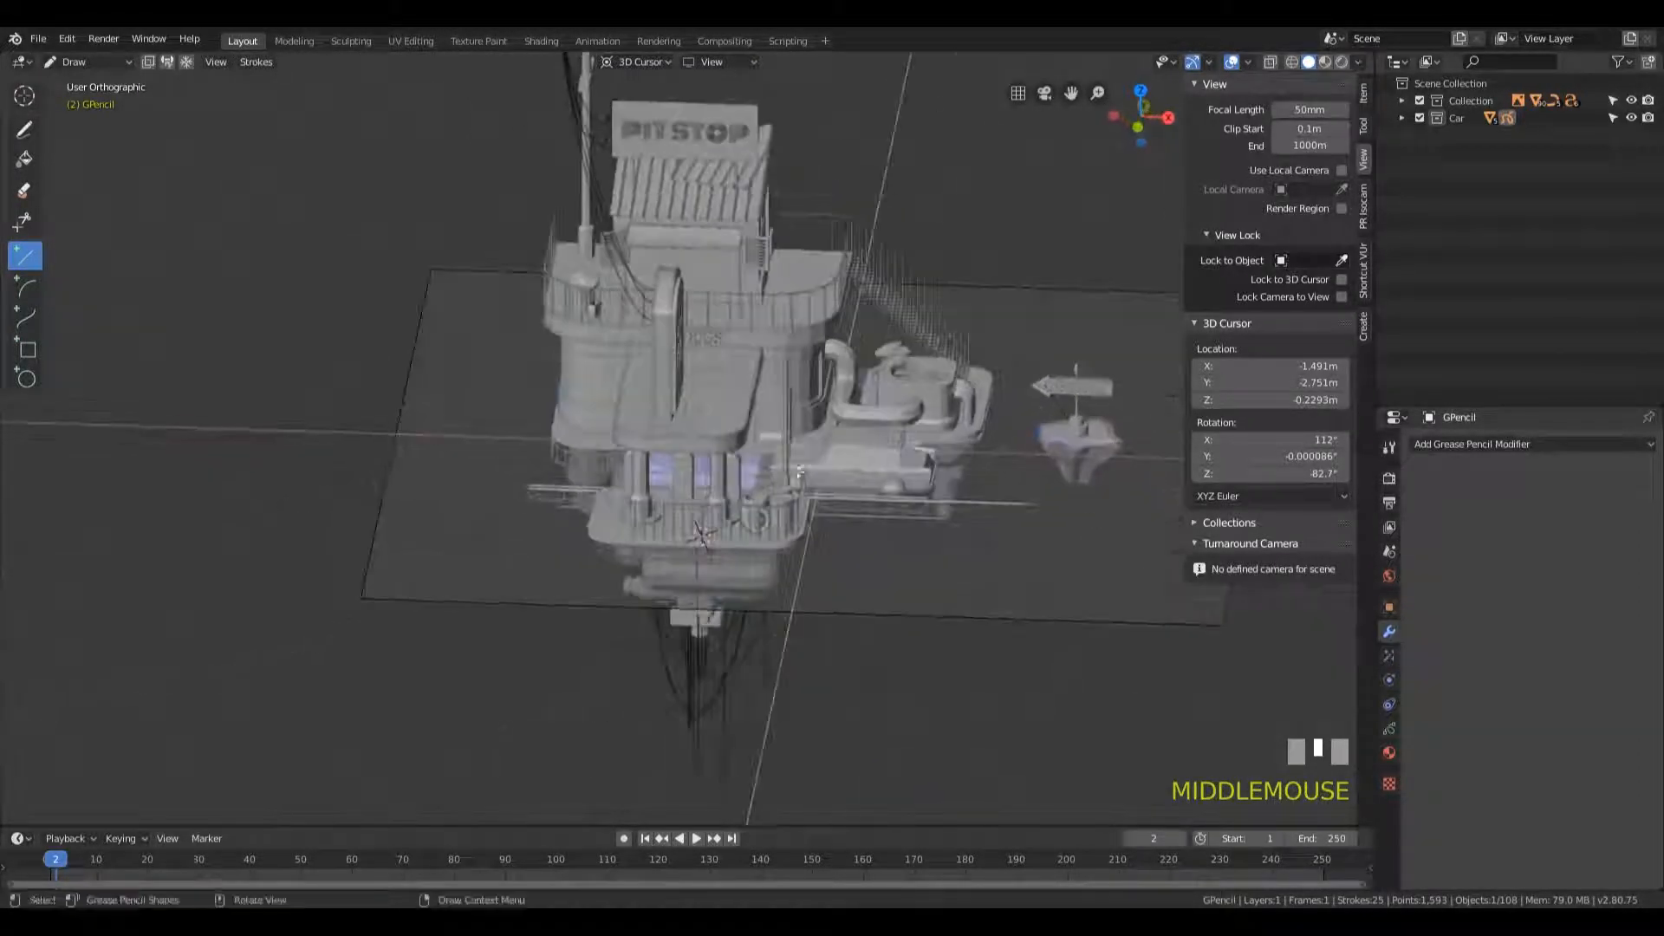
key(KP_1)
middle_drag(889, 484, 953, 607)
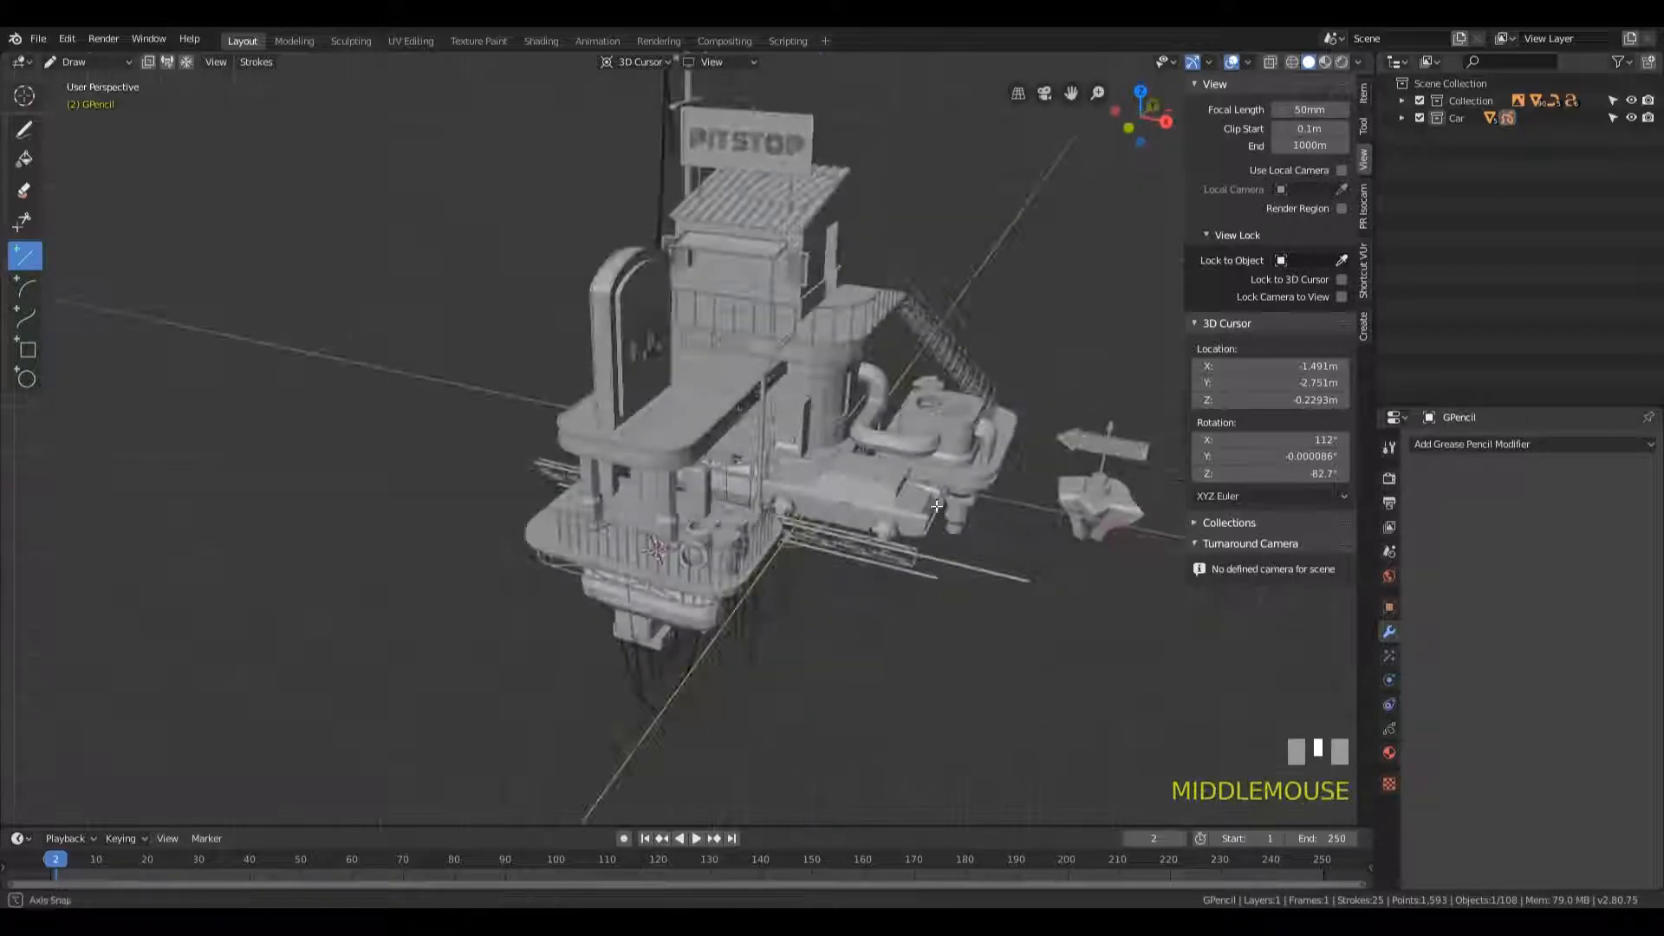
scroll(994, 690, up, 5)
shift+middle_drag(994, 690, 379, 362)
scroll(713, 385, up, 3)
shift+right_click(712, 385)
scroll(379, 363, down, 6)
key(KP_1)
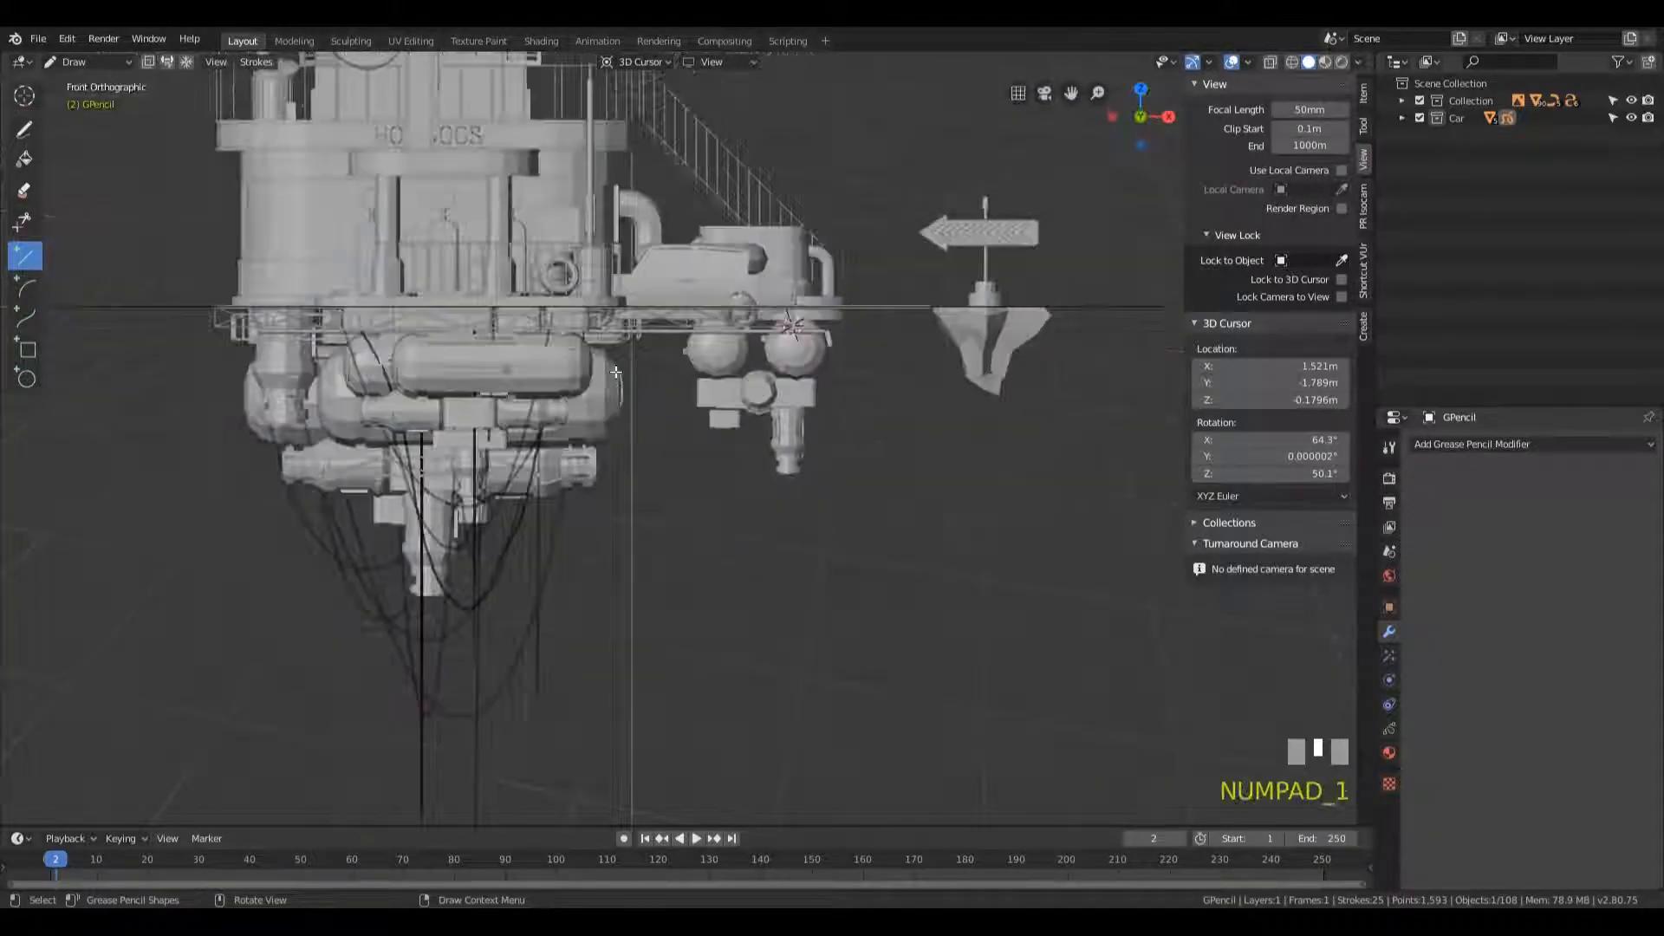
- Draw two hanging arcs beneath the truss with the Arc tool, a short one from the 3D cursor and a wider one reaching beneath the main deck
click(26, 290)
scroll(902, 284, up, 3)
drag(867, 244, 683, 246)
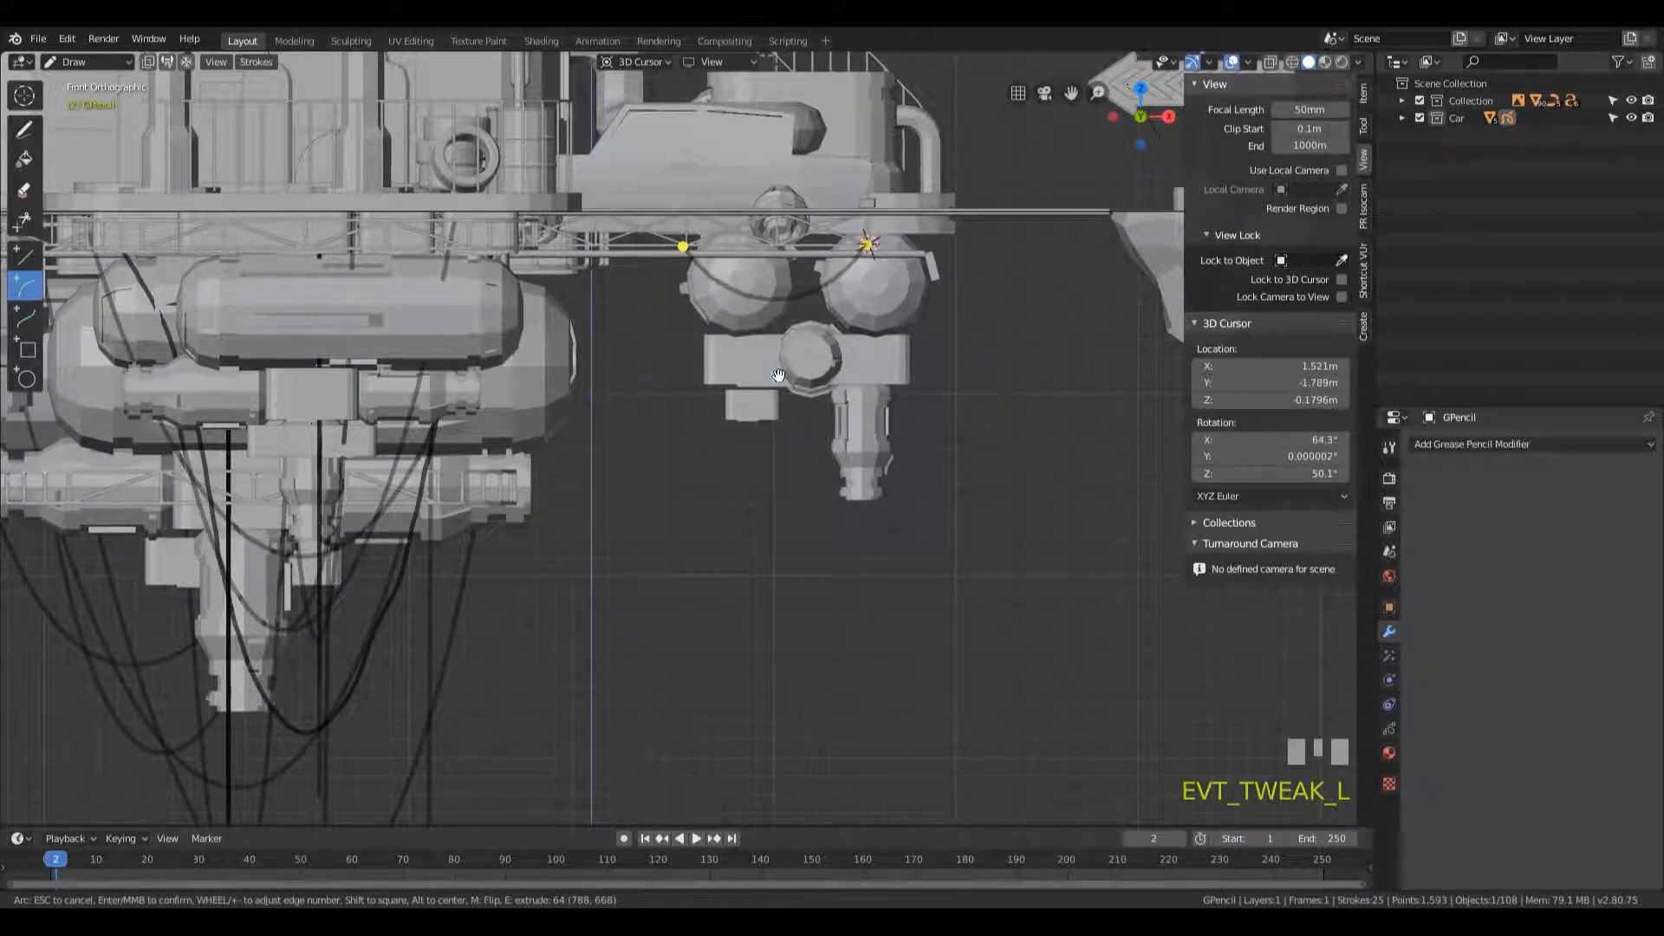
key(Return)
drag(686, 245, 352, 248)
drag(532, 408, 505, 565)
key(Return)
- Draw another short arc from the 3D cursor and a much deeper arc from the truss midpoint to beneath the main deck
drag(868, 243, 641, 246)
mouse_move(763, 352)
mouse_down()
mouse_move(743, 472)
mouse_move(741, 366)
mouse_up()
key(Return)
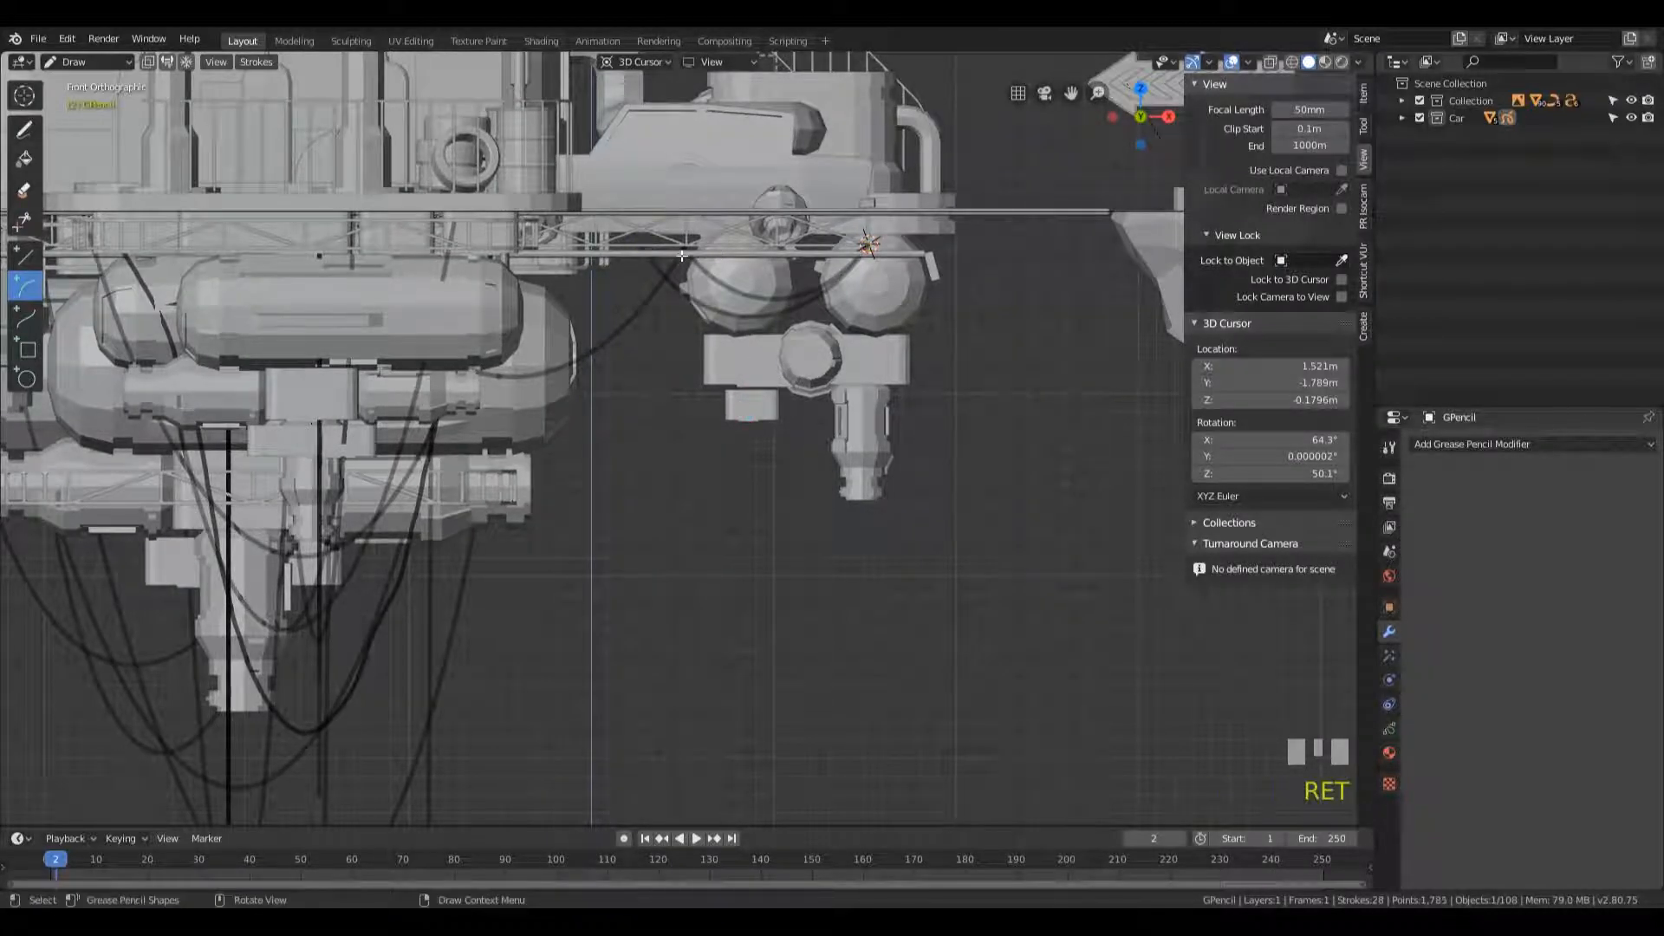
drag(682, 243, 369, 251)
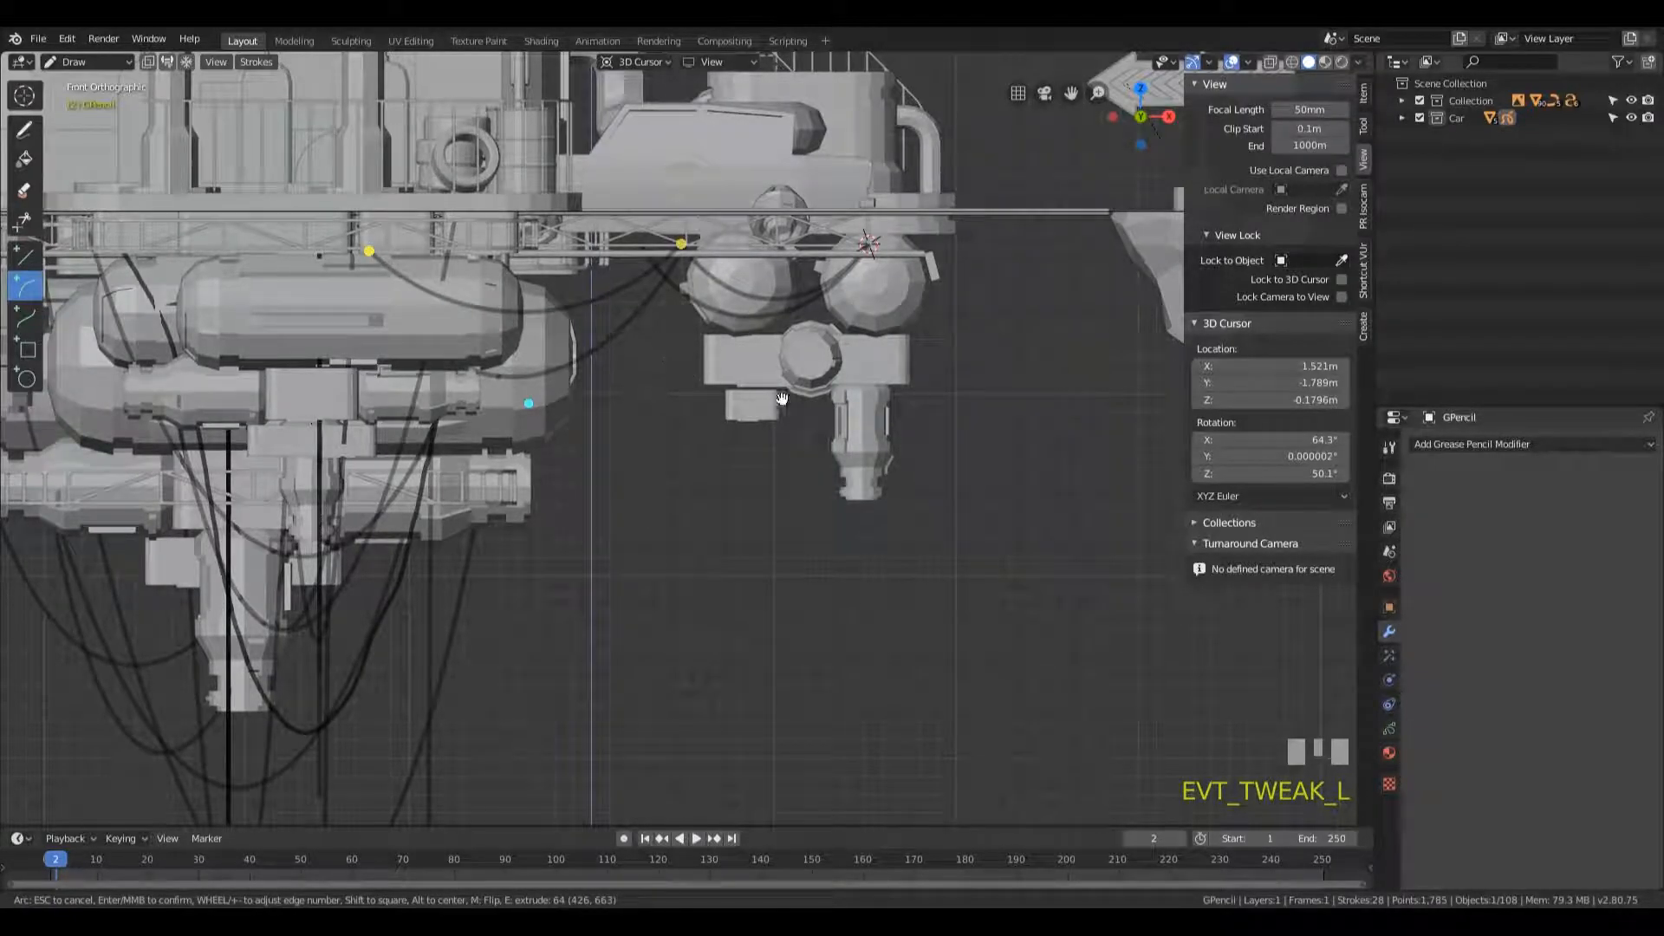
drag(529, 403, 518, 774)
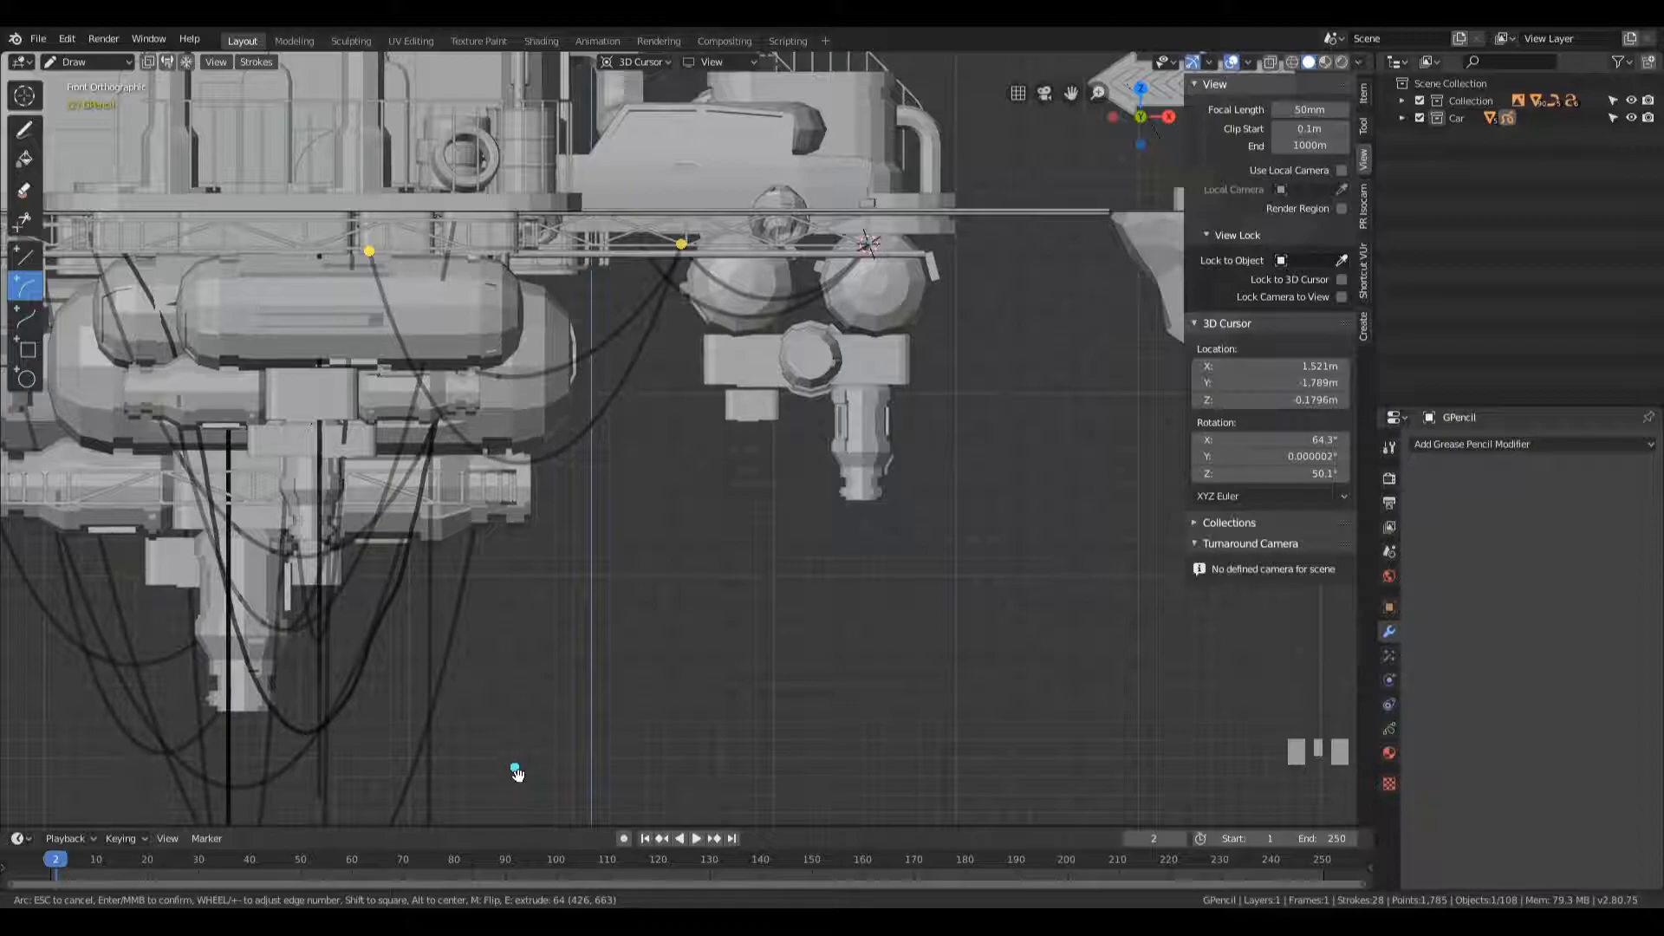
key(Return)
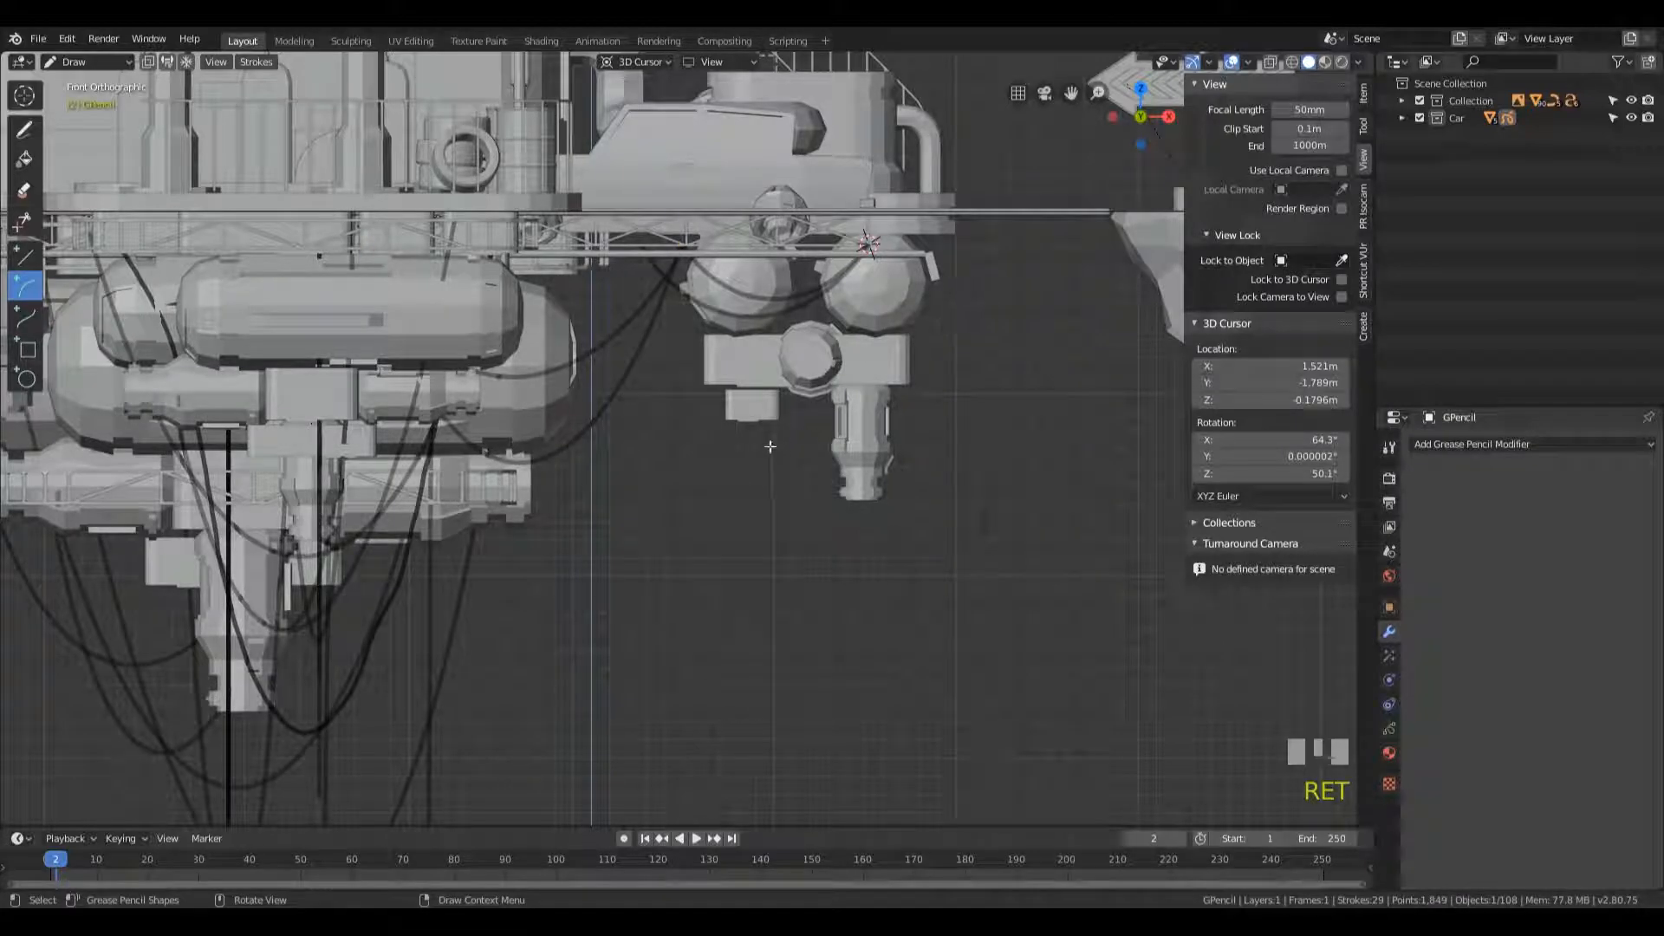
- Draw a straight vertical cable down from where the truss arcs meet, and inspect the cables in perspective
click(26, 256)
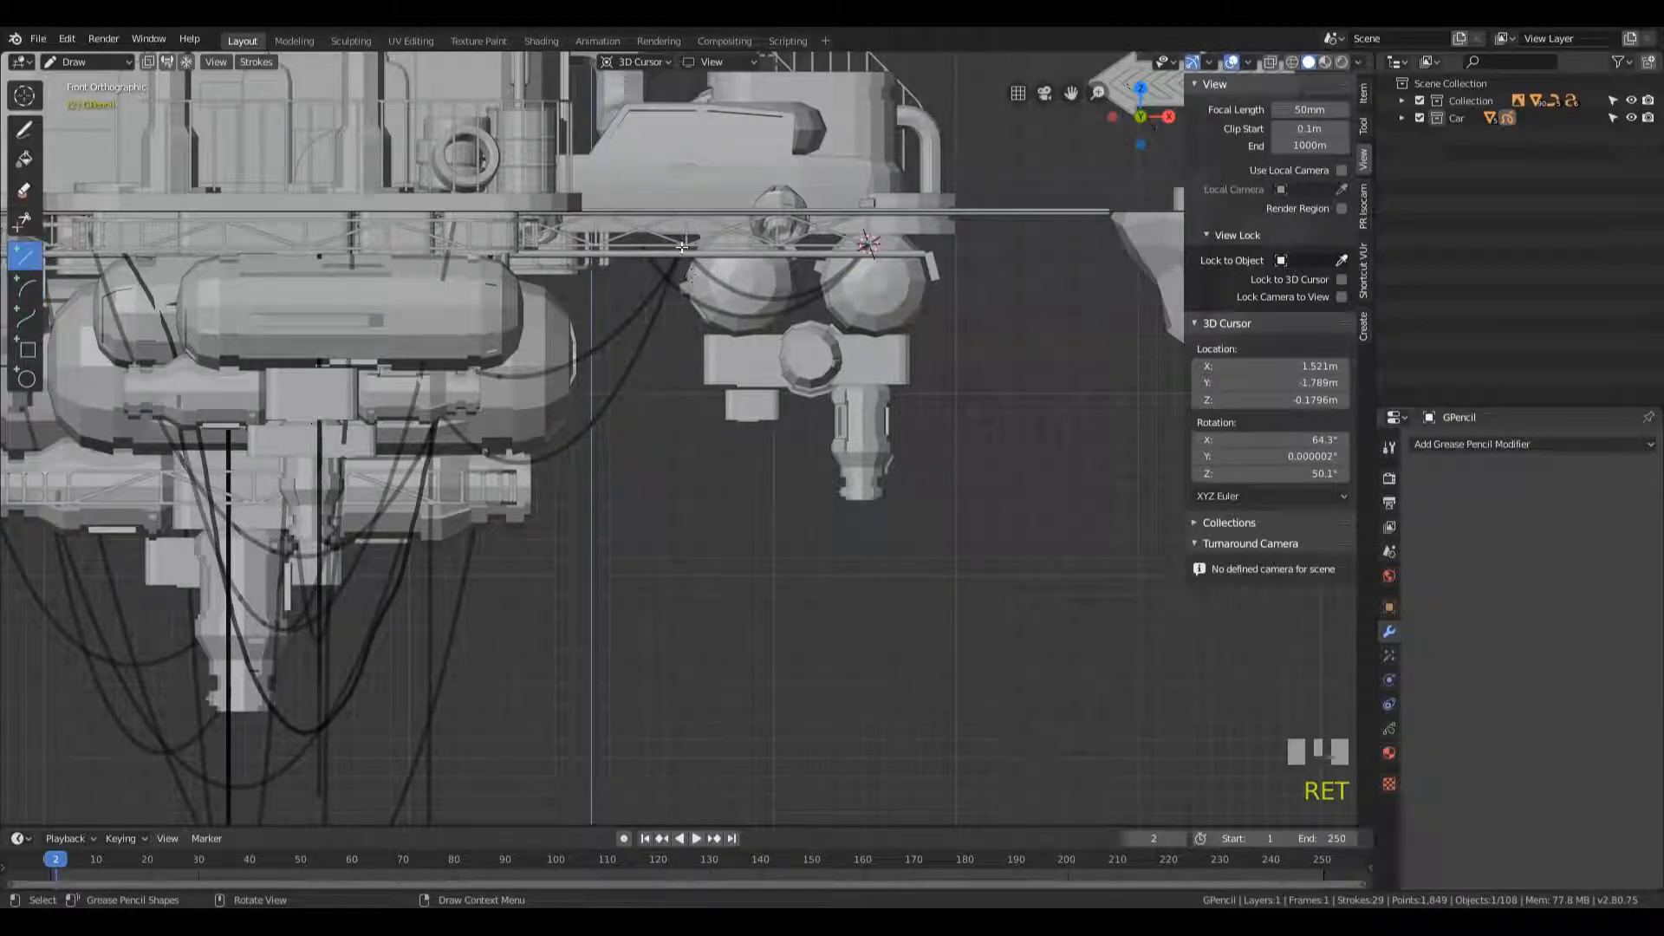
drag(682, 246, 681, 460)
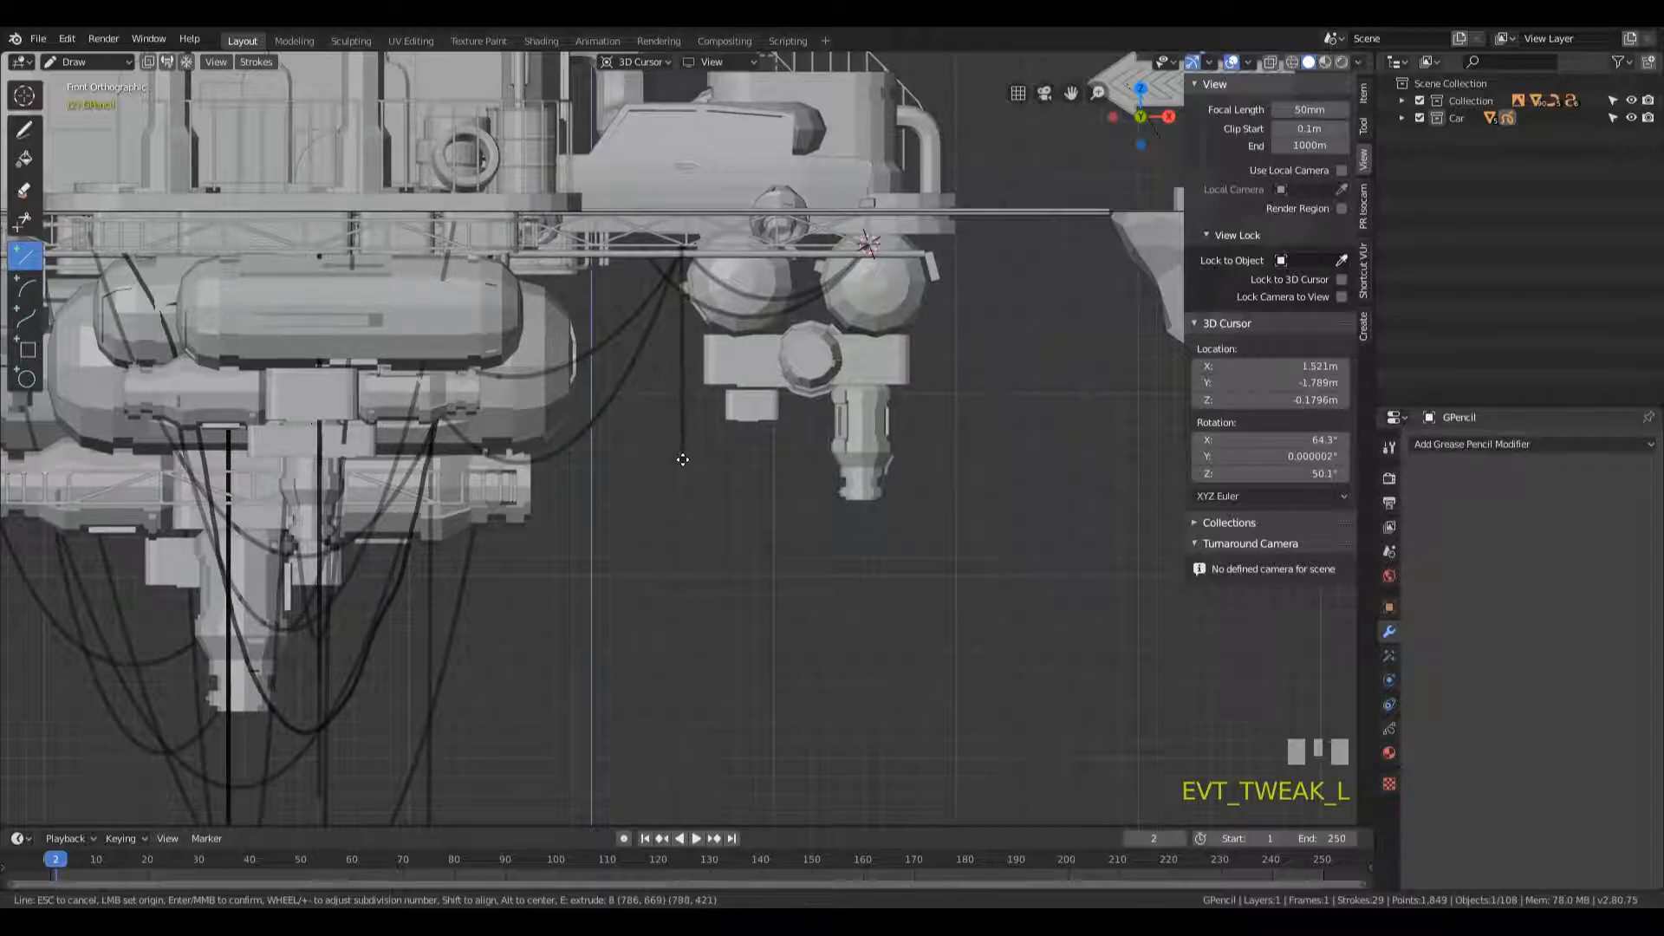
middle_click(988, 426)
mouse_move(988, 426)
middle_down()
mouse_move(866, 453)
mouse_move(709, 407)
mouse_move(927, 372)
mouse_move(884, 230)
mouse_move(650, 327)
mouse_move(754, 368)
mouse_move(798, 439)
mouse_move(753, 466)
mouse_move(780, 395)
middle_up()
scroll(865, 453, down, 2)
scroll(779, 394, up, 3)
scroll(780, 395, down, 3)
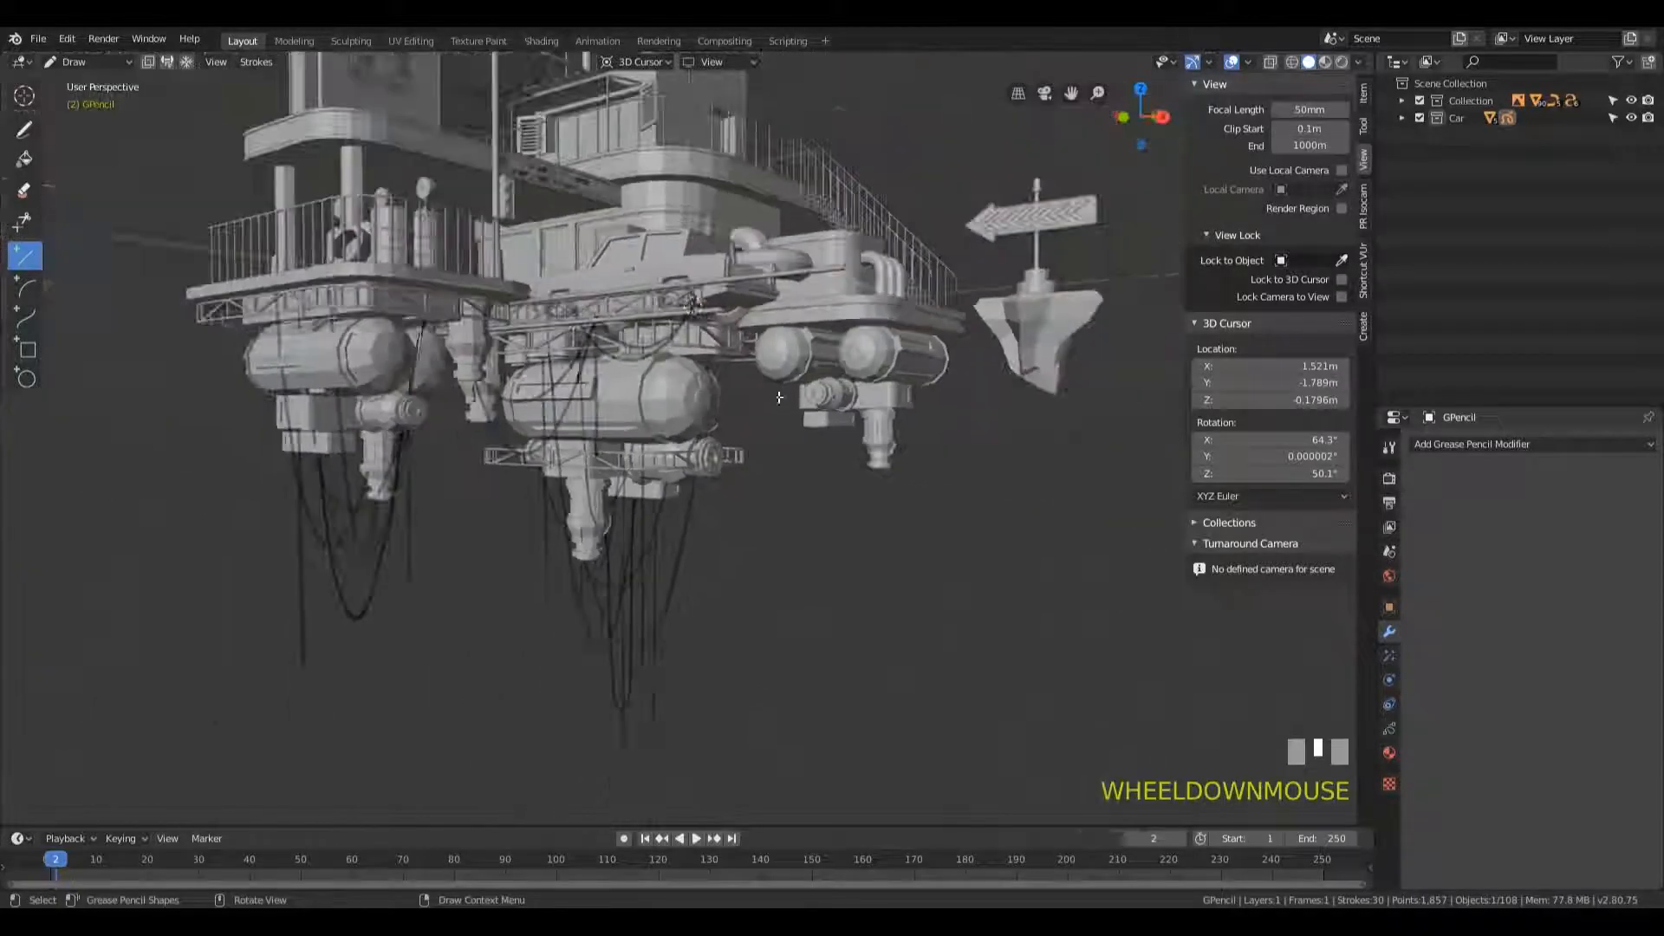
- Place the 3D cursor under the car, about X 0.51 m, Y -0.98 m, Z -0.12 m, and show the front view in wireframe
shift+middle_drag(720, 344, 1073, 253)
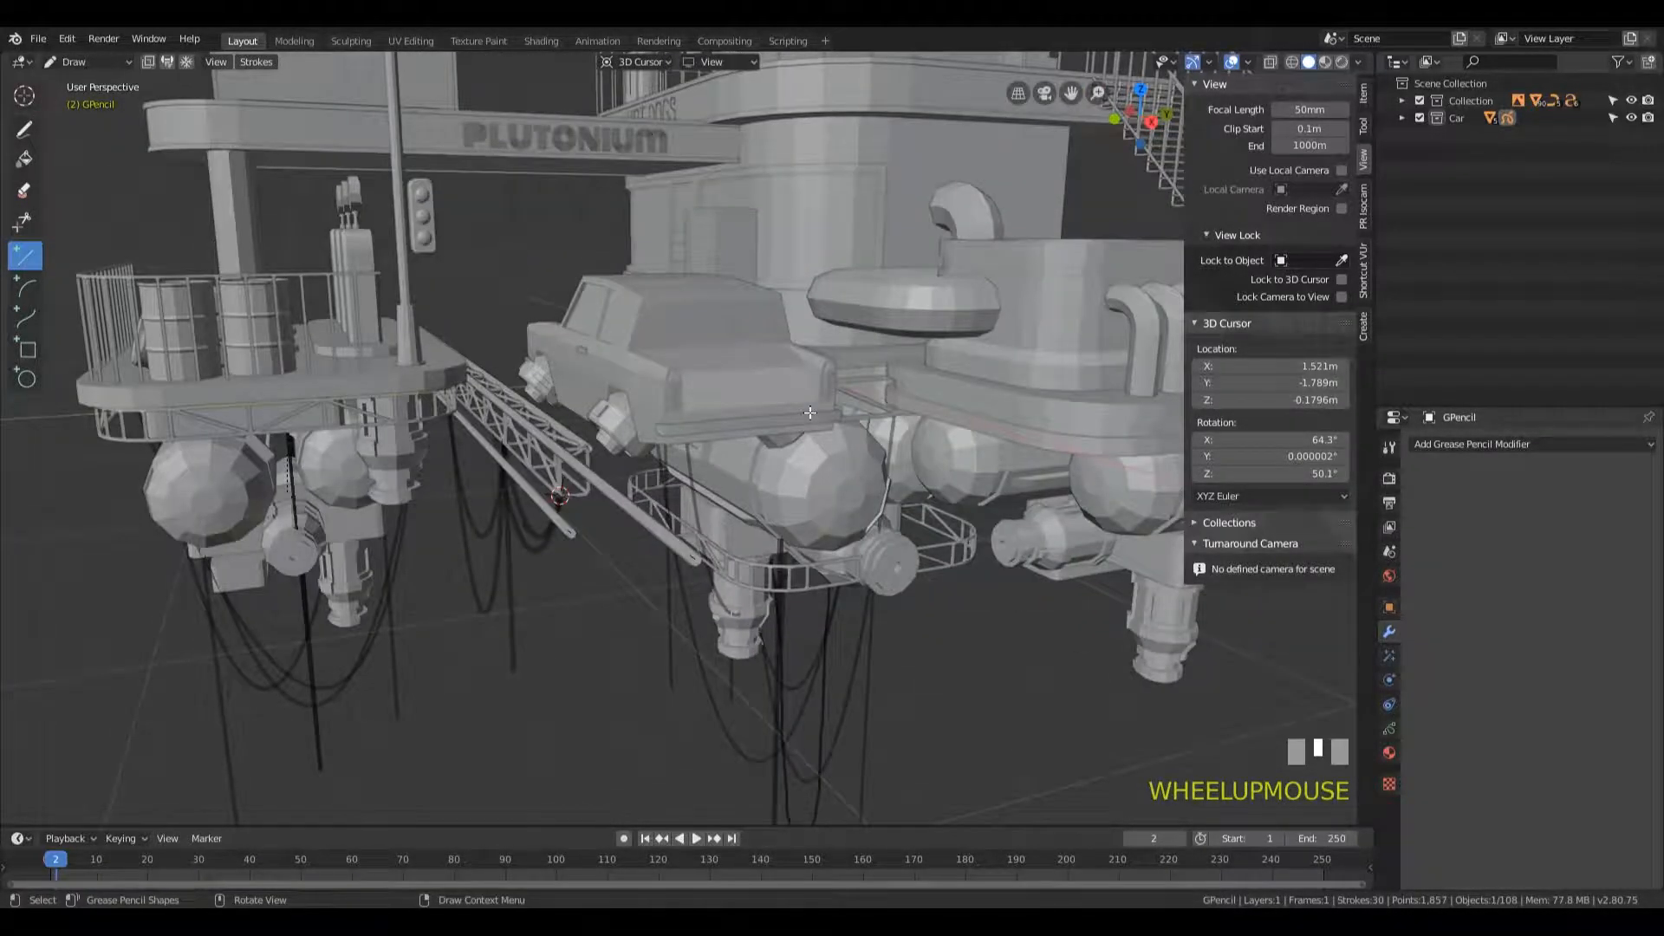
middle_drag(801, 608, 809, 300)
scroll(714, 360, up, 3)
shift+right_click(626, 364)
key(KP_1)
key(z)
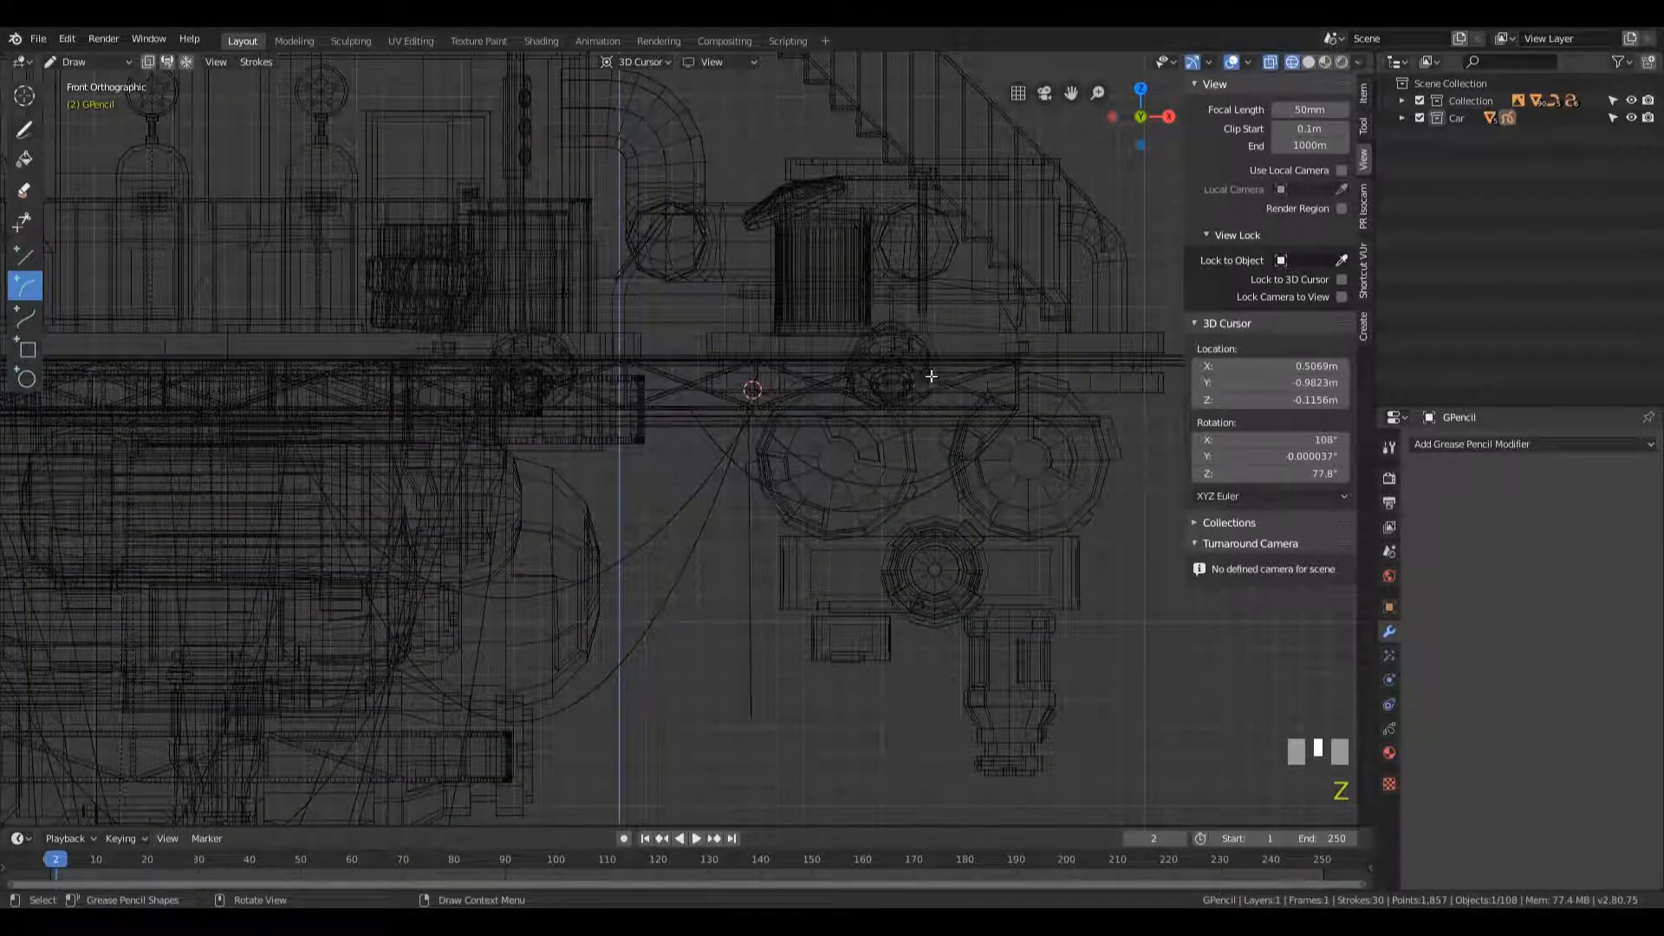
- From the front view, draw three overlapping hanging arcs along the underside of the car
drag(923, 378, 701, 373)
drag(803, 489, 818, 575)
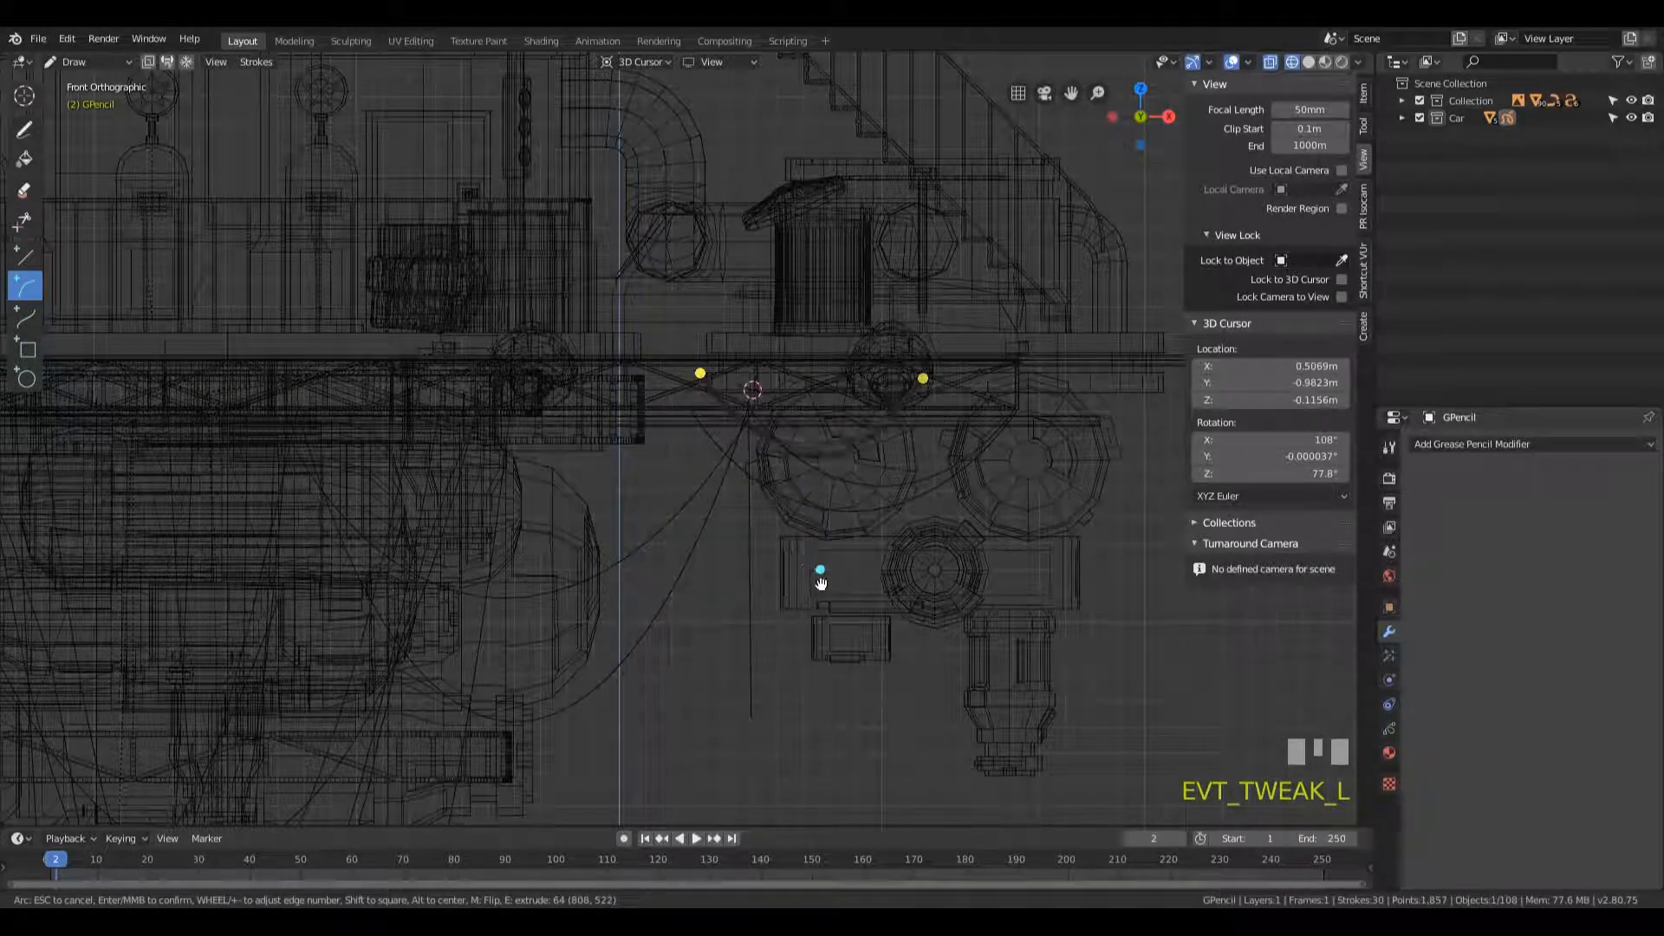
key(Return)
drag(749, 384, 528, 375)
drag(640, 481, 617, 731)
key(Return)
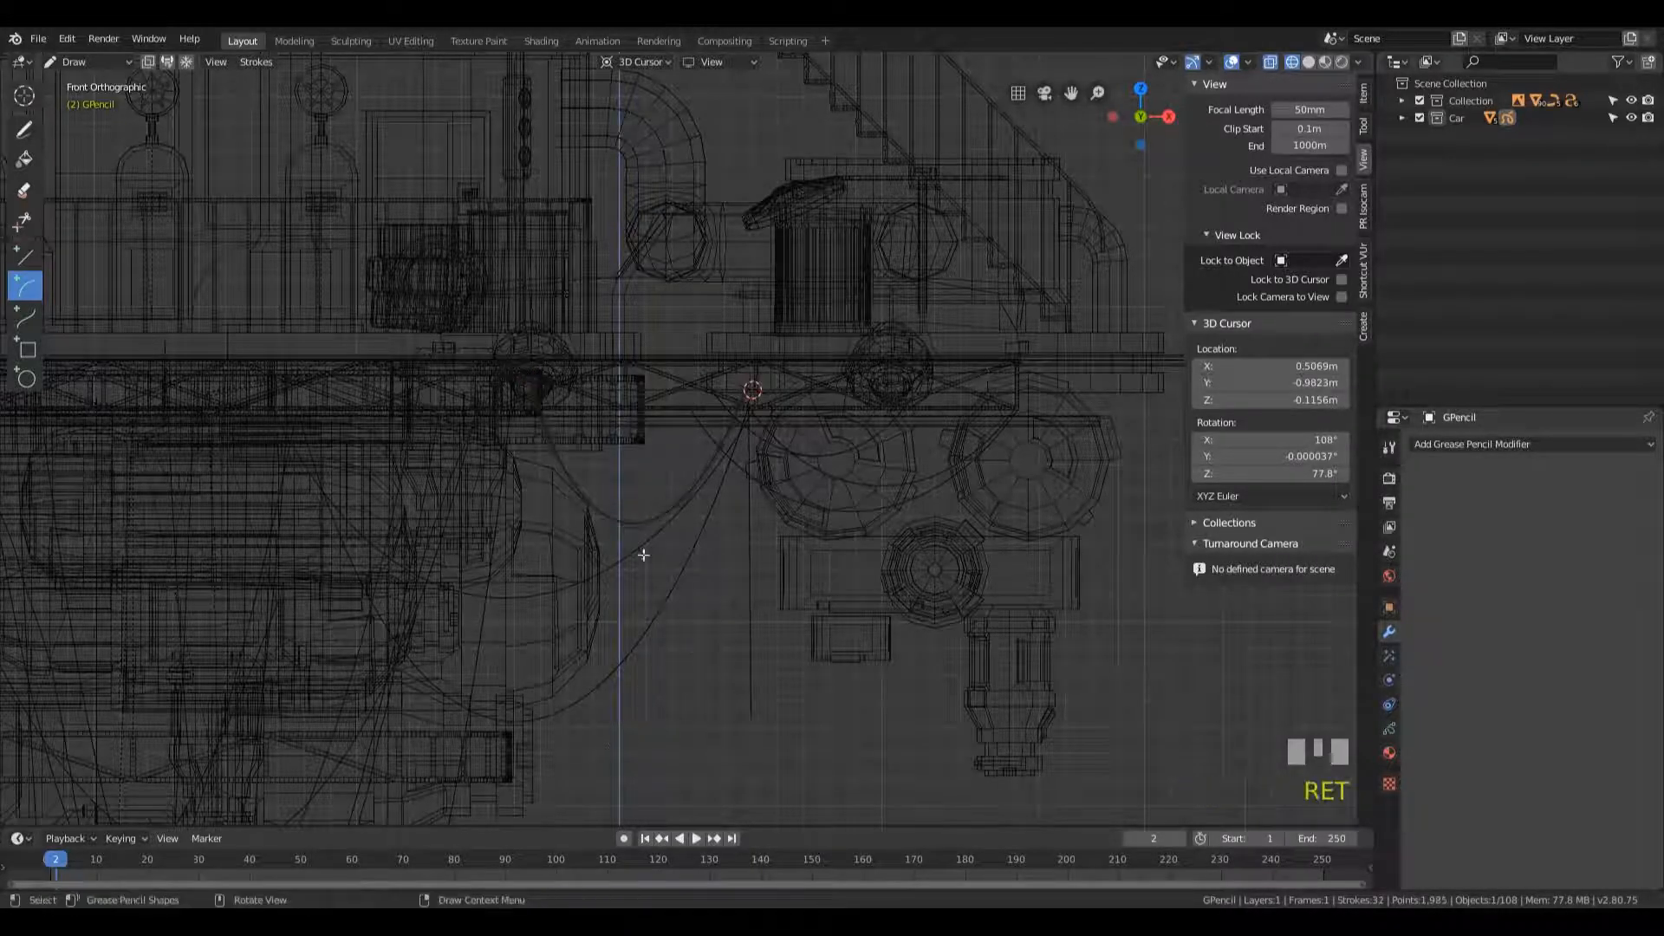
drag(554, 377, 851, 391)
mouse_move(692, 252)
mouse_down()
mouse_move(746, 513)
mouse_move(743, 587)
mouse_up()
key(Return)
- Draw two straight vertical cables beneath the car, a longer one near the middle and a shorter one near its end
click(25, 256)
drag(724, 389, 724, 624)
key(Return)
drag(564, 386, 559, 548)
key(Return)
- From a rotated orthographic view, draw a wide hanging arc diagonally beneath the car
middle_drag(977, 459, 802, 434)
key(KP_5)
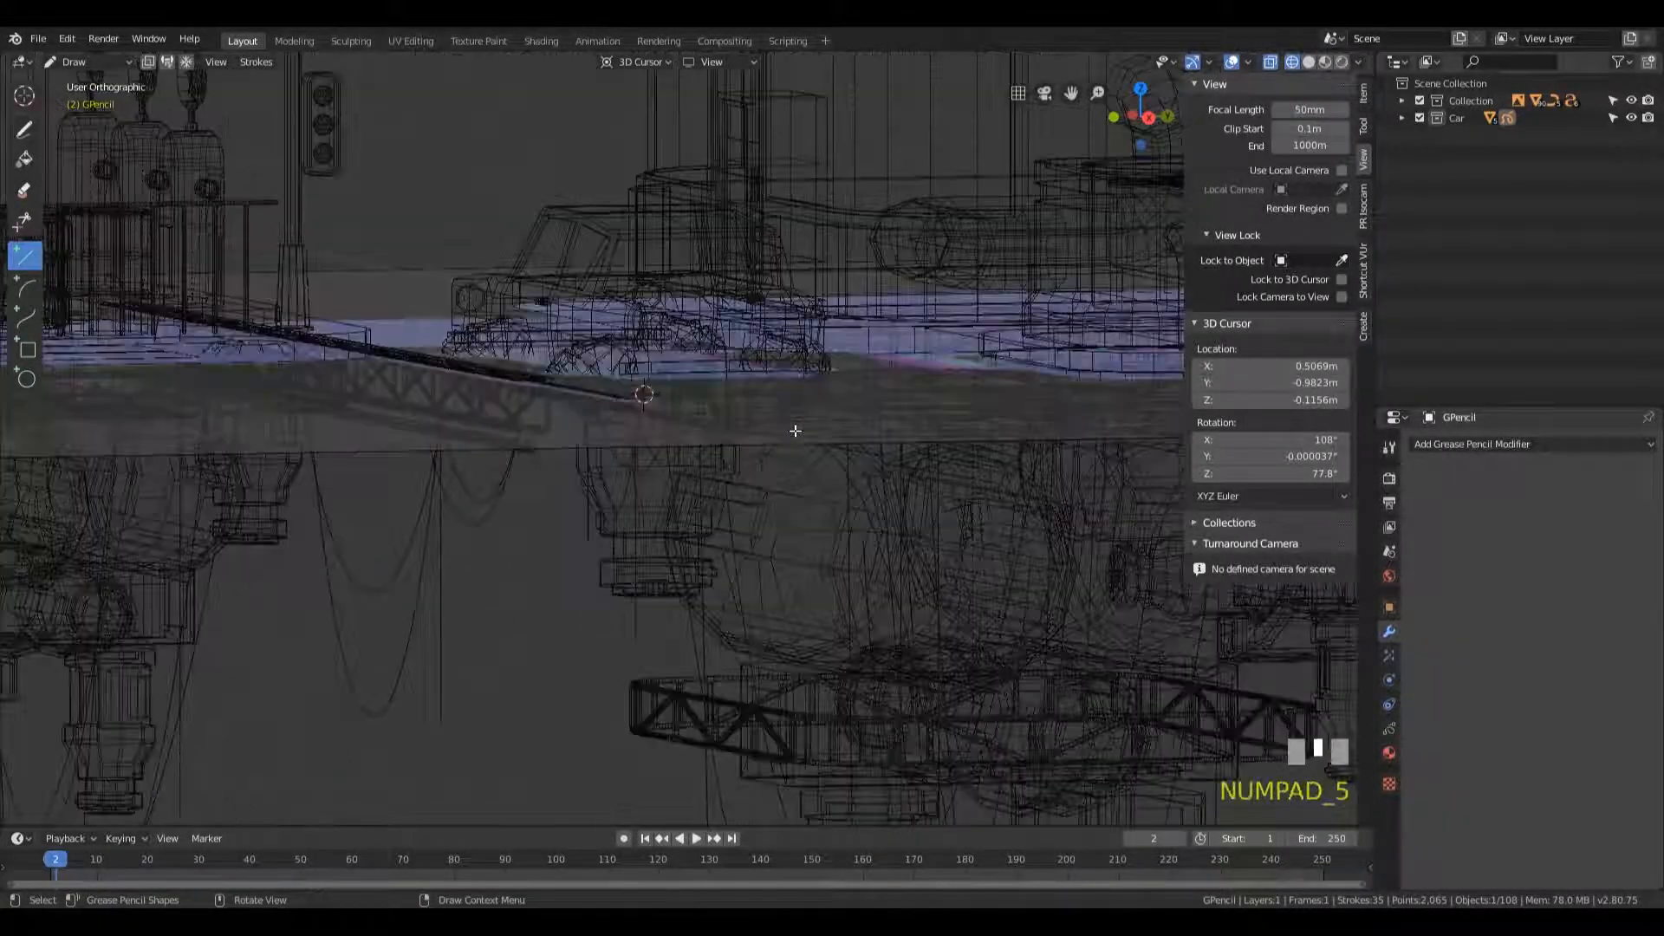
key(KP_5)
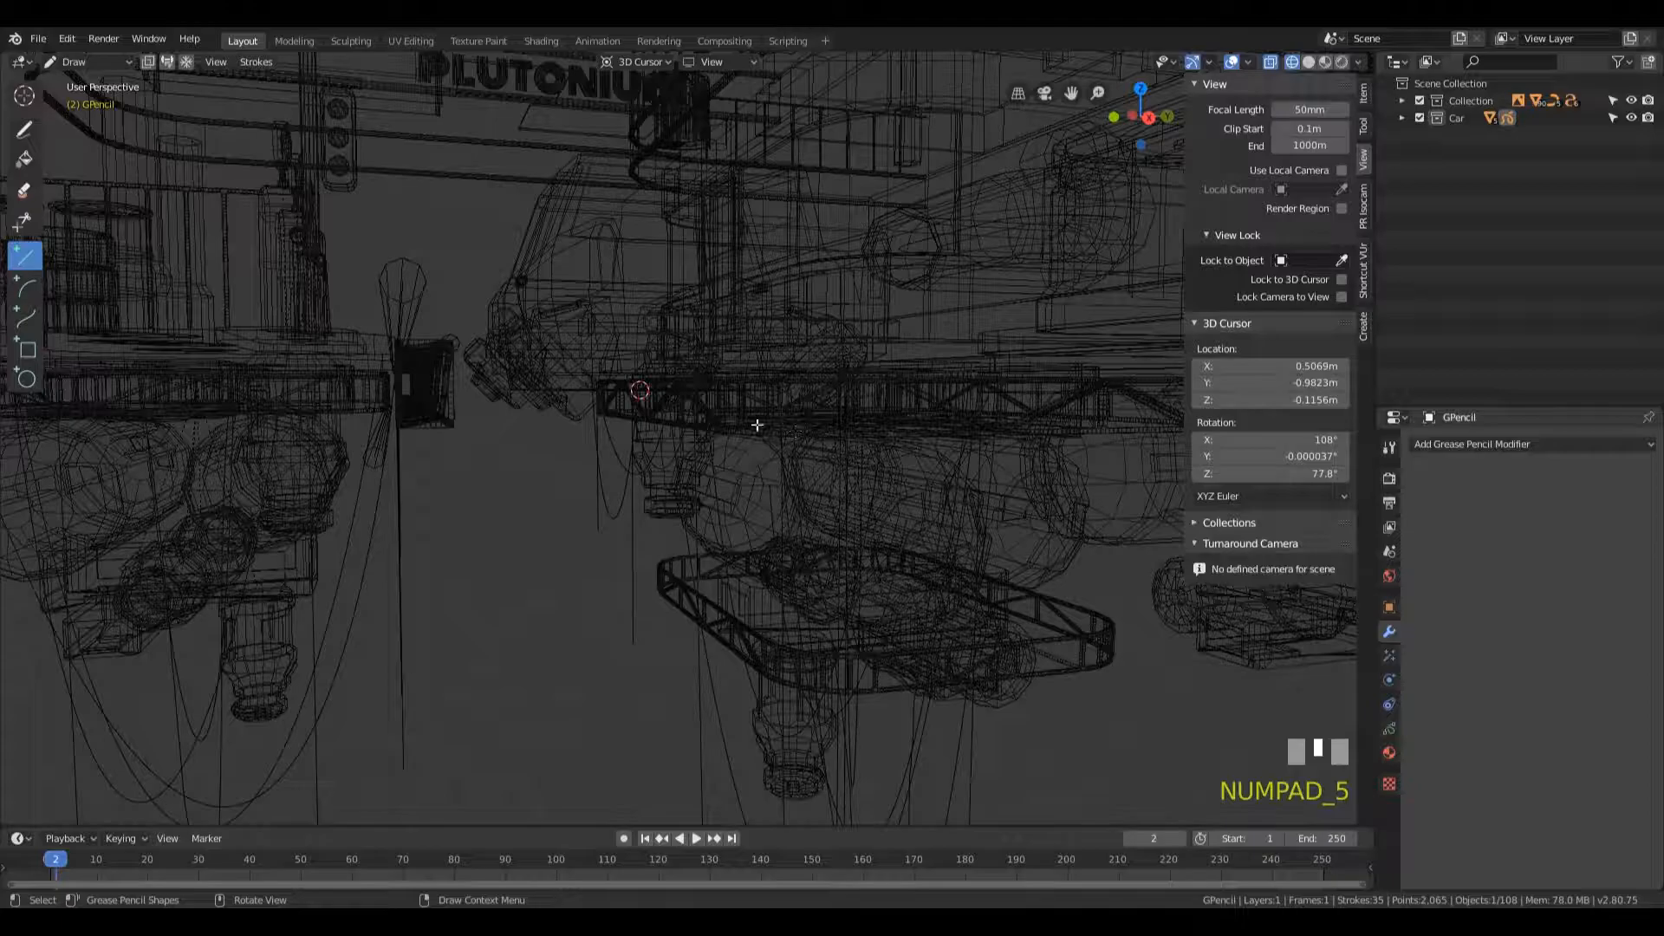
key(KP_1)
key(KP_6)
key(KP_5)
key(KP_6)
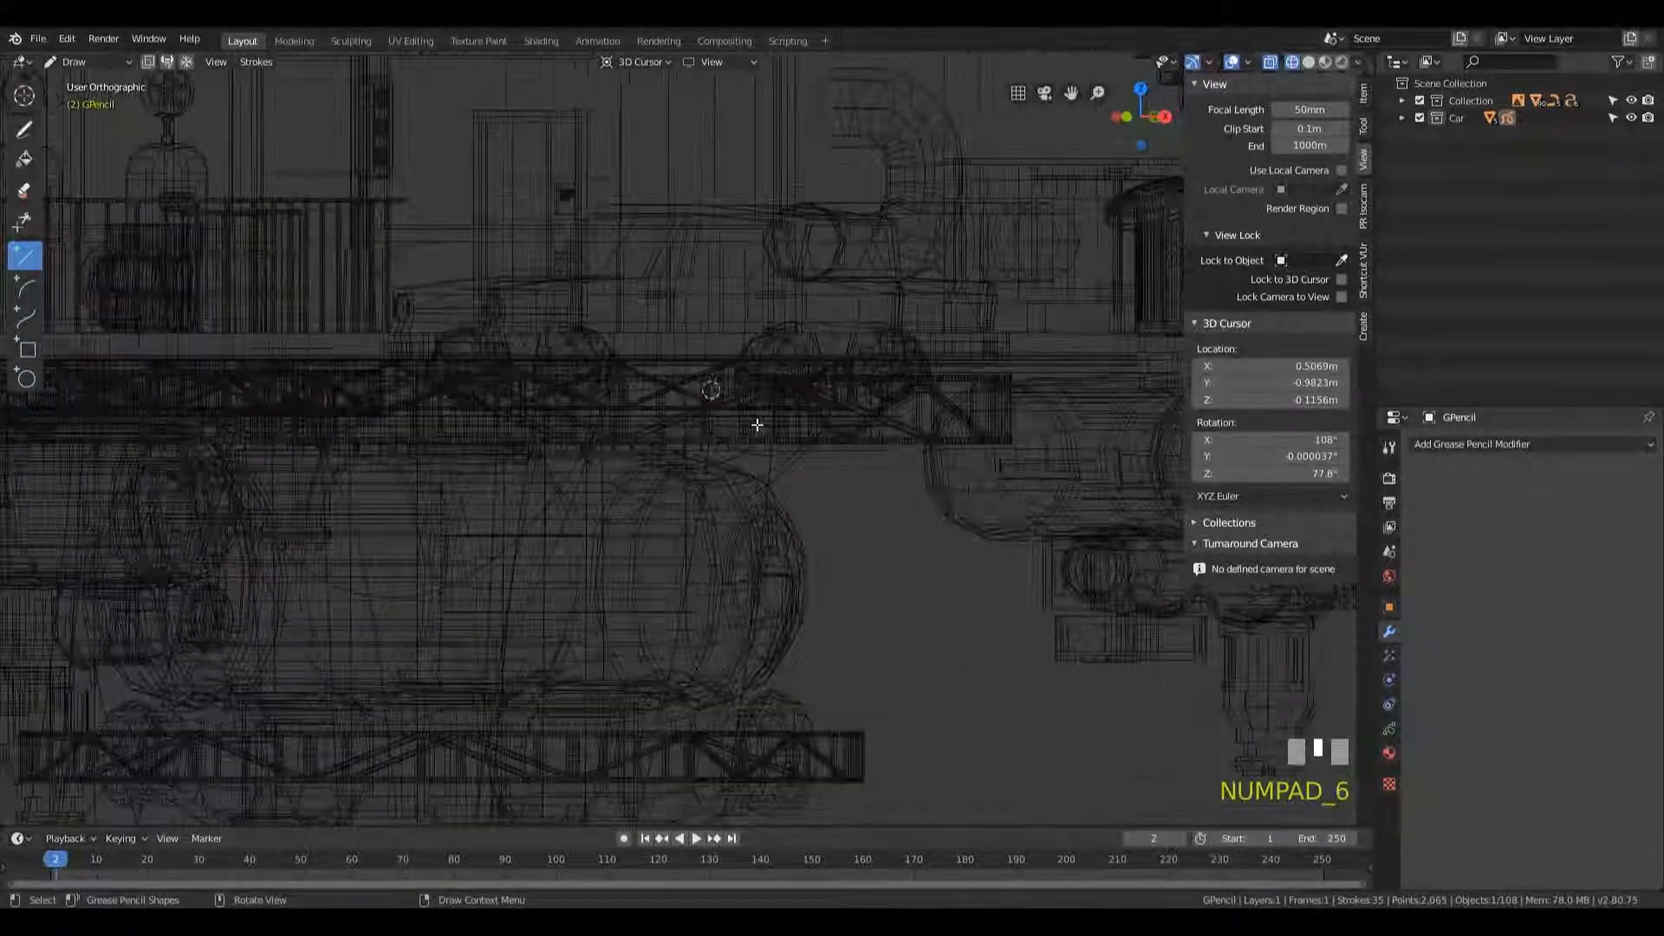
key(KP_6)
key(KP_6)
key(KP_4)
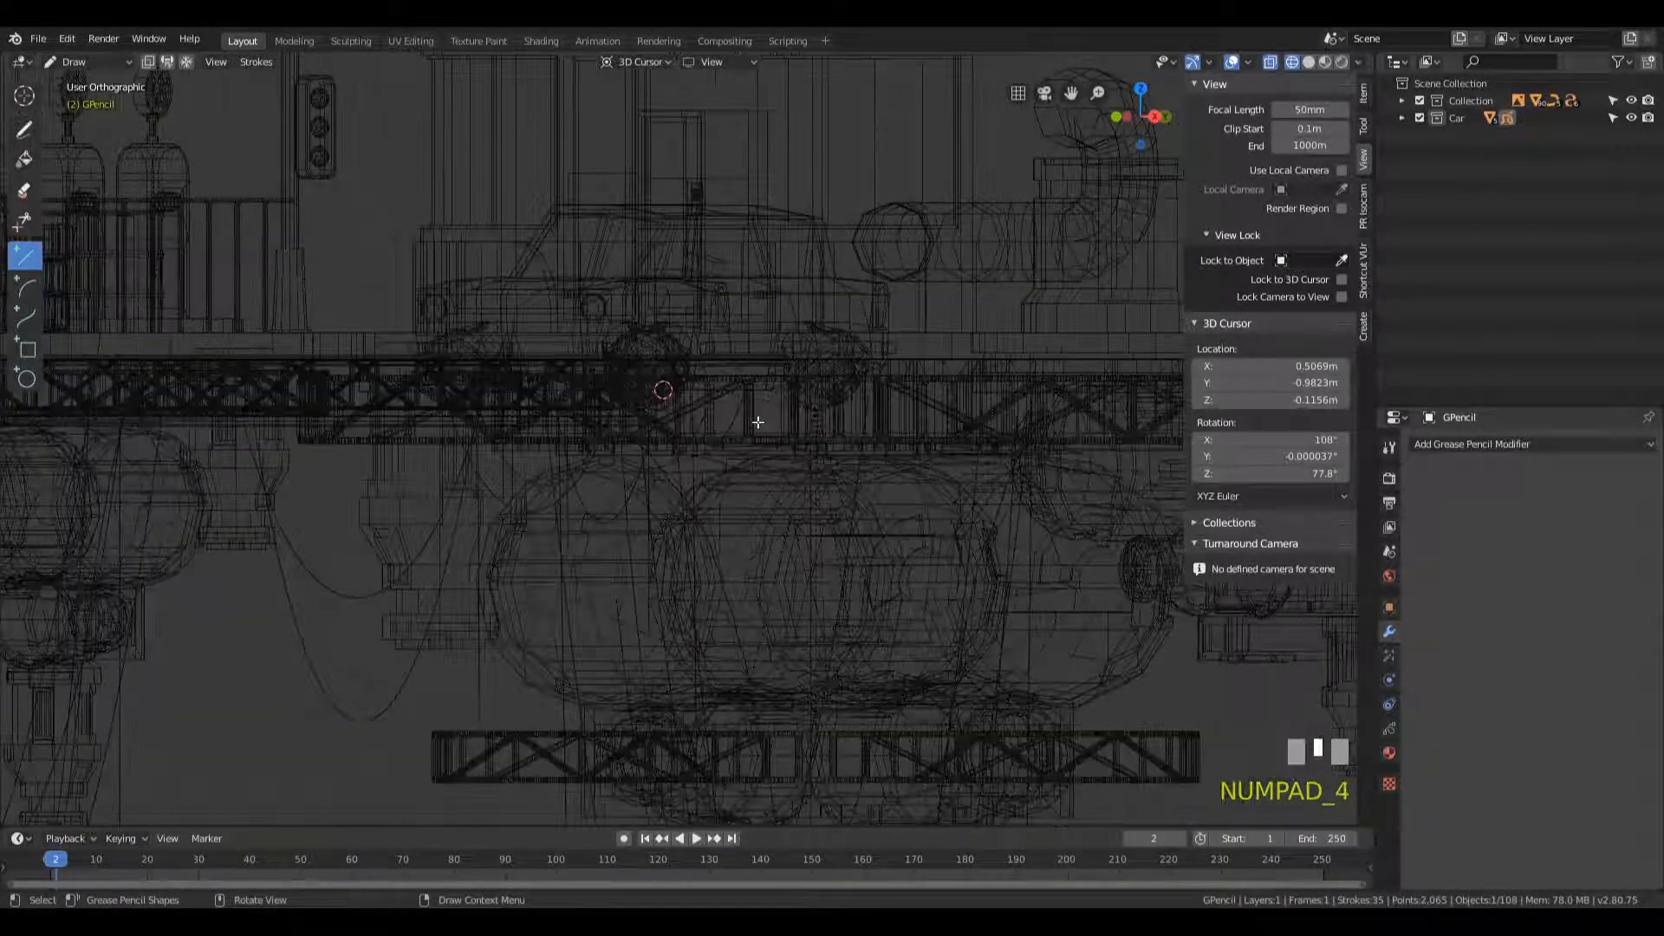
click(21, 291)
mouse_move(502, 349)
mouse_down()
mouse_move(661, 392)
mouse_move(823, 352)
mouse_up()
drag(664, 189, 675, 543)
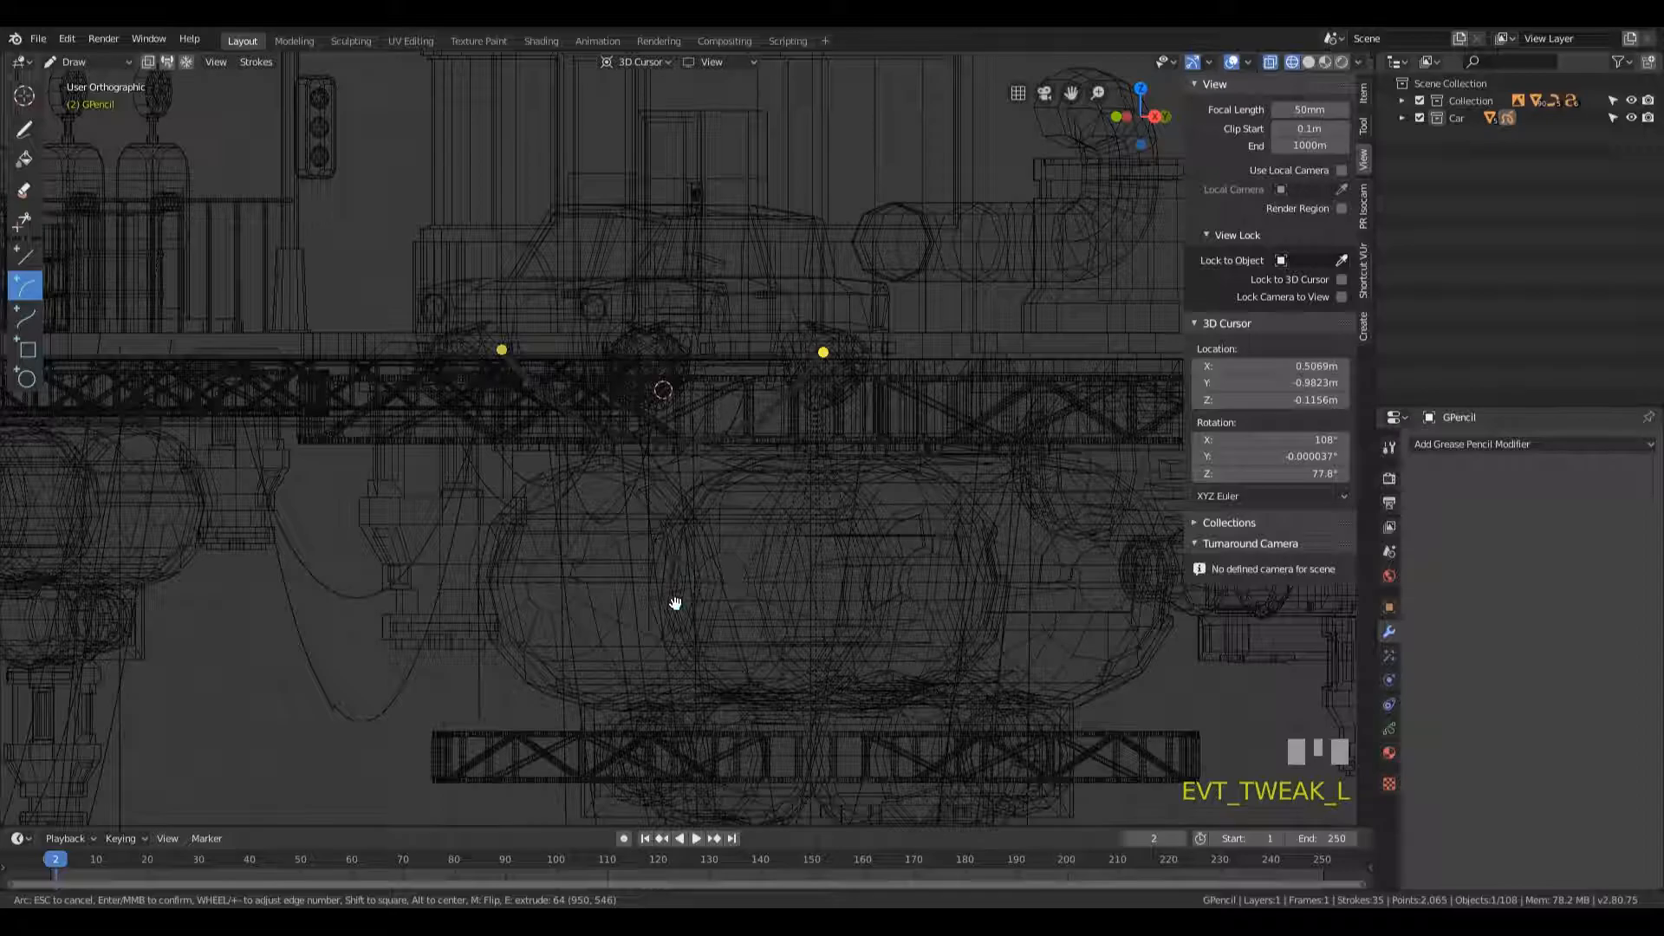
key(Return)
- Facing the end of the car in an orthographic view, draw a narrow, centred hanging arc beneath it
key(KP_6)
key(KP_6)
key(KP_6)
key(KP_6)
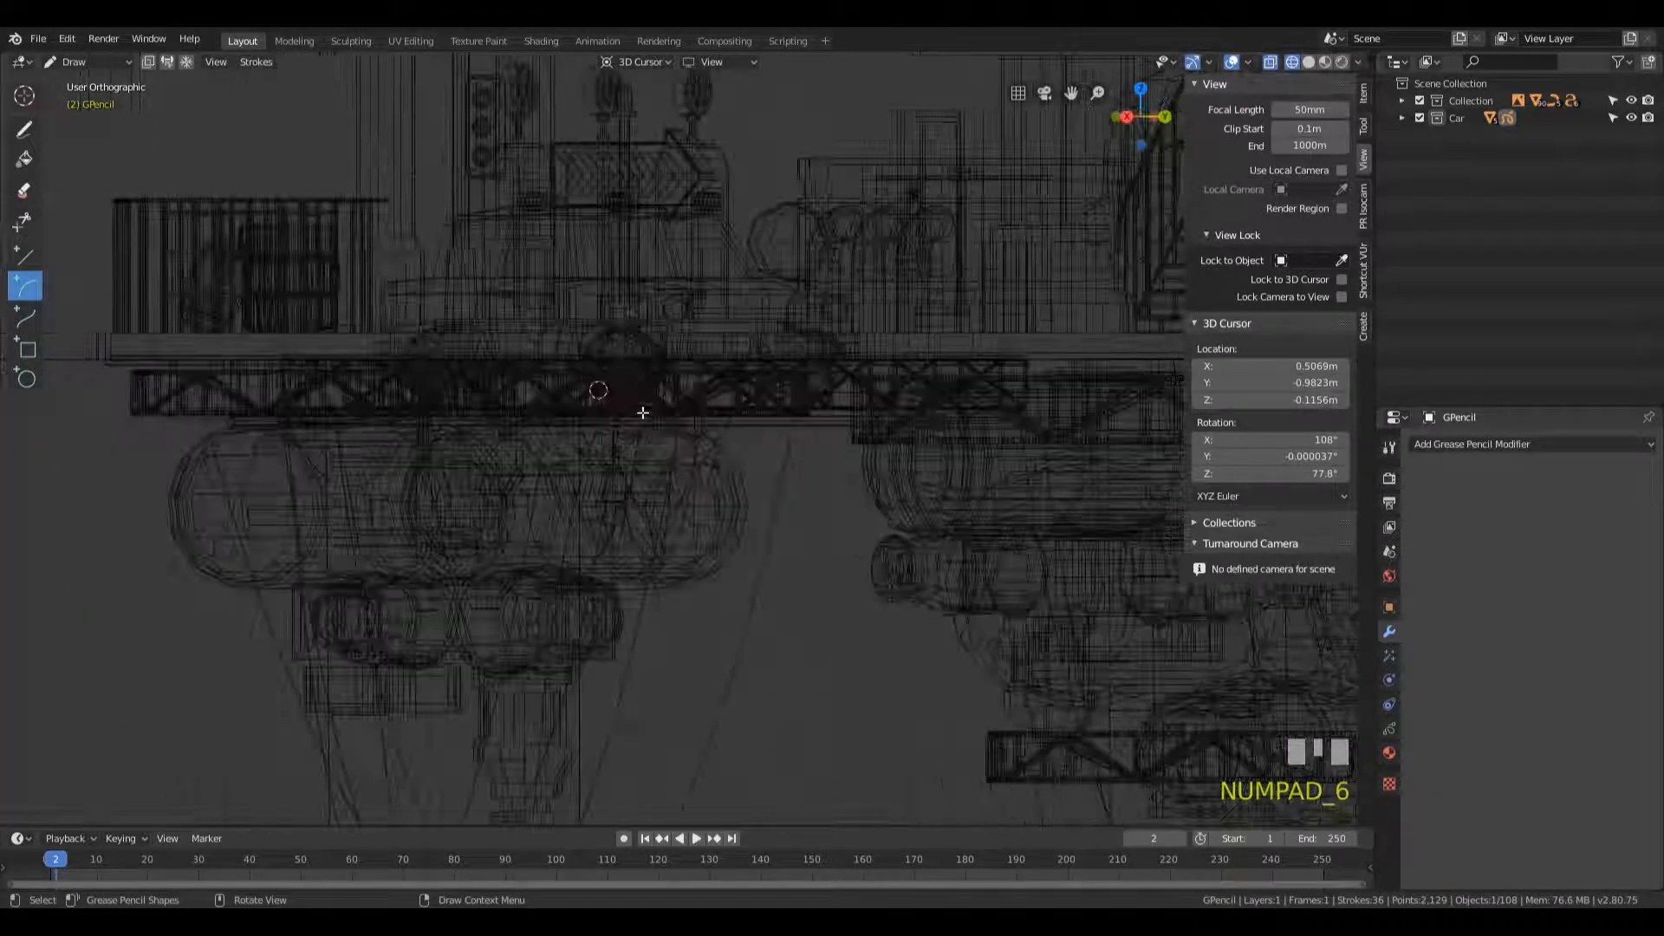
key(KP_6)
key(KP_6)
key(KP_4)
key(KP_4)
key(KP_4)
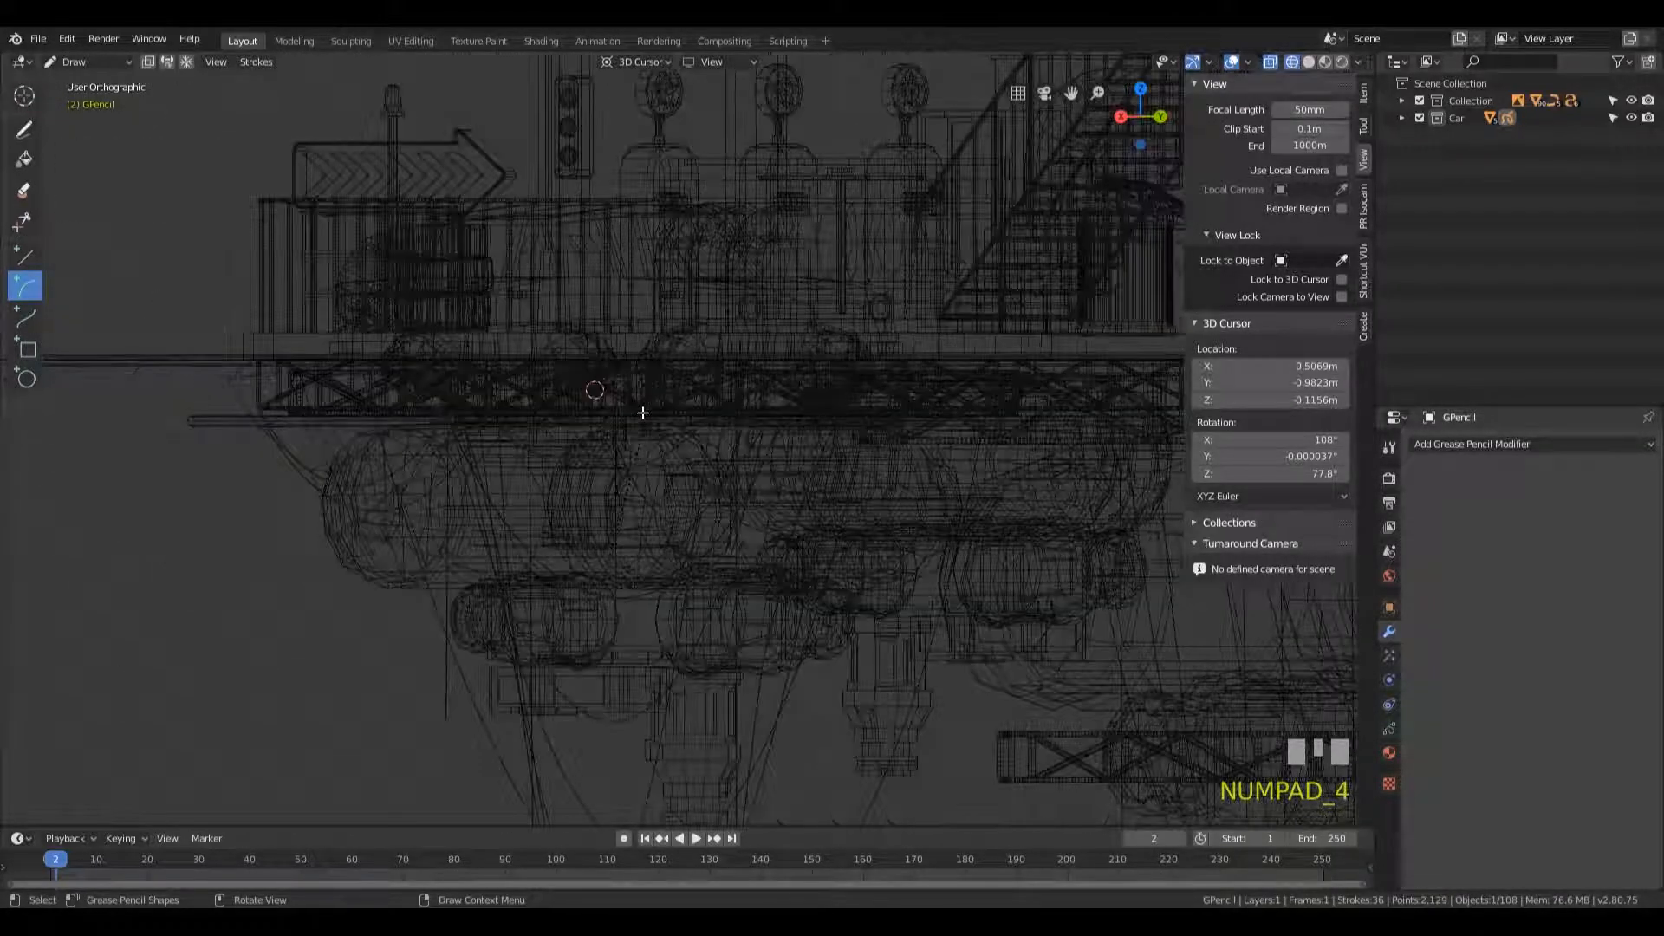
key(KP_6)
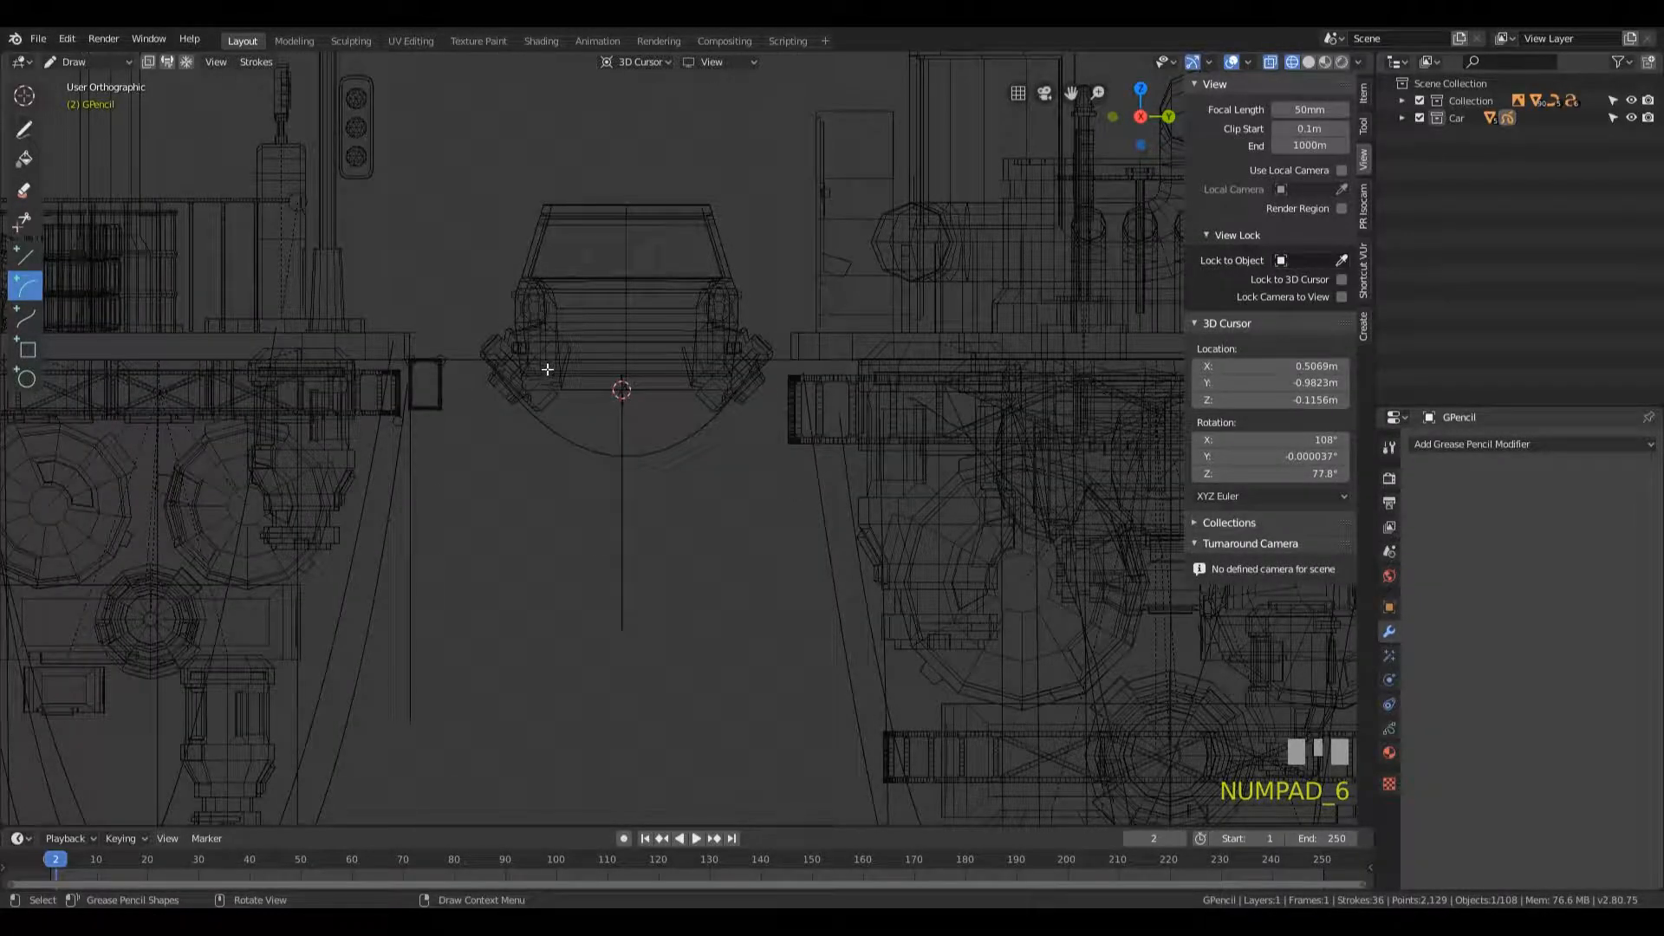
mouse_move(548, 369)
mouse_down()
mouse_move(680, 485)
mouse_move(689, 368)
mouse_up()
drag(620, 299, 621, 719)
key(Return)
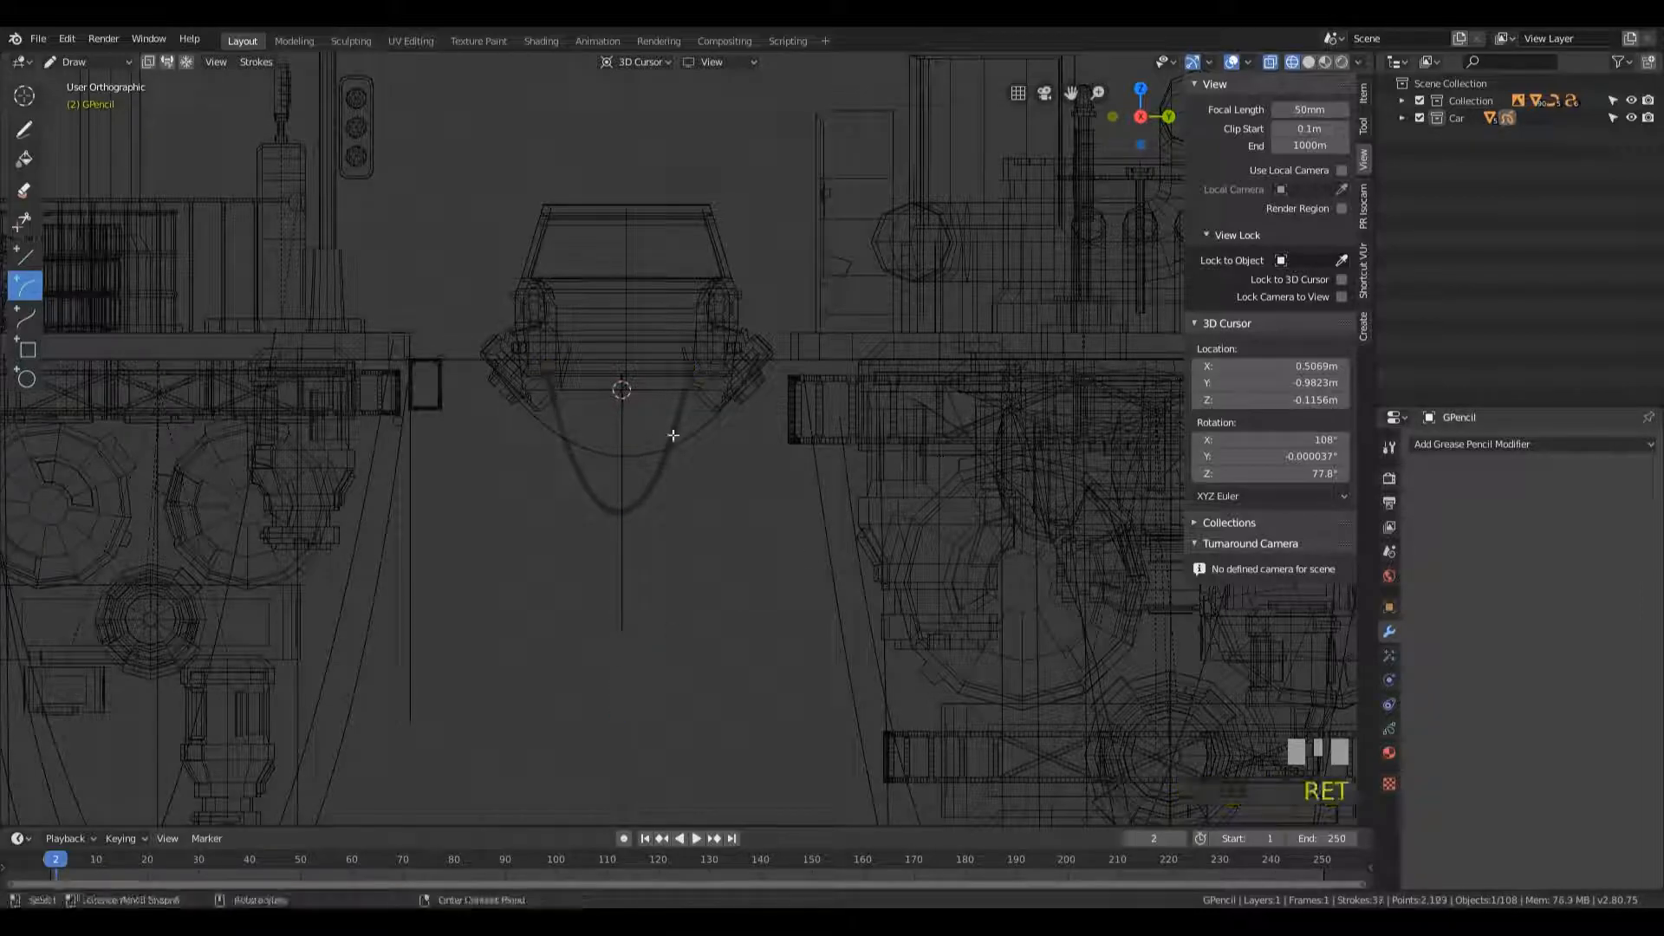
- Draw a deeper off-centre hanging arc beneath the car and inspect the cables in solid shading
drag(593, 362, 716, 356)
mouse_move(654, 297)
mouse_down()
mouse_move(668, 803)
mouse_move(621, 919)
mouse_up()
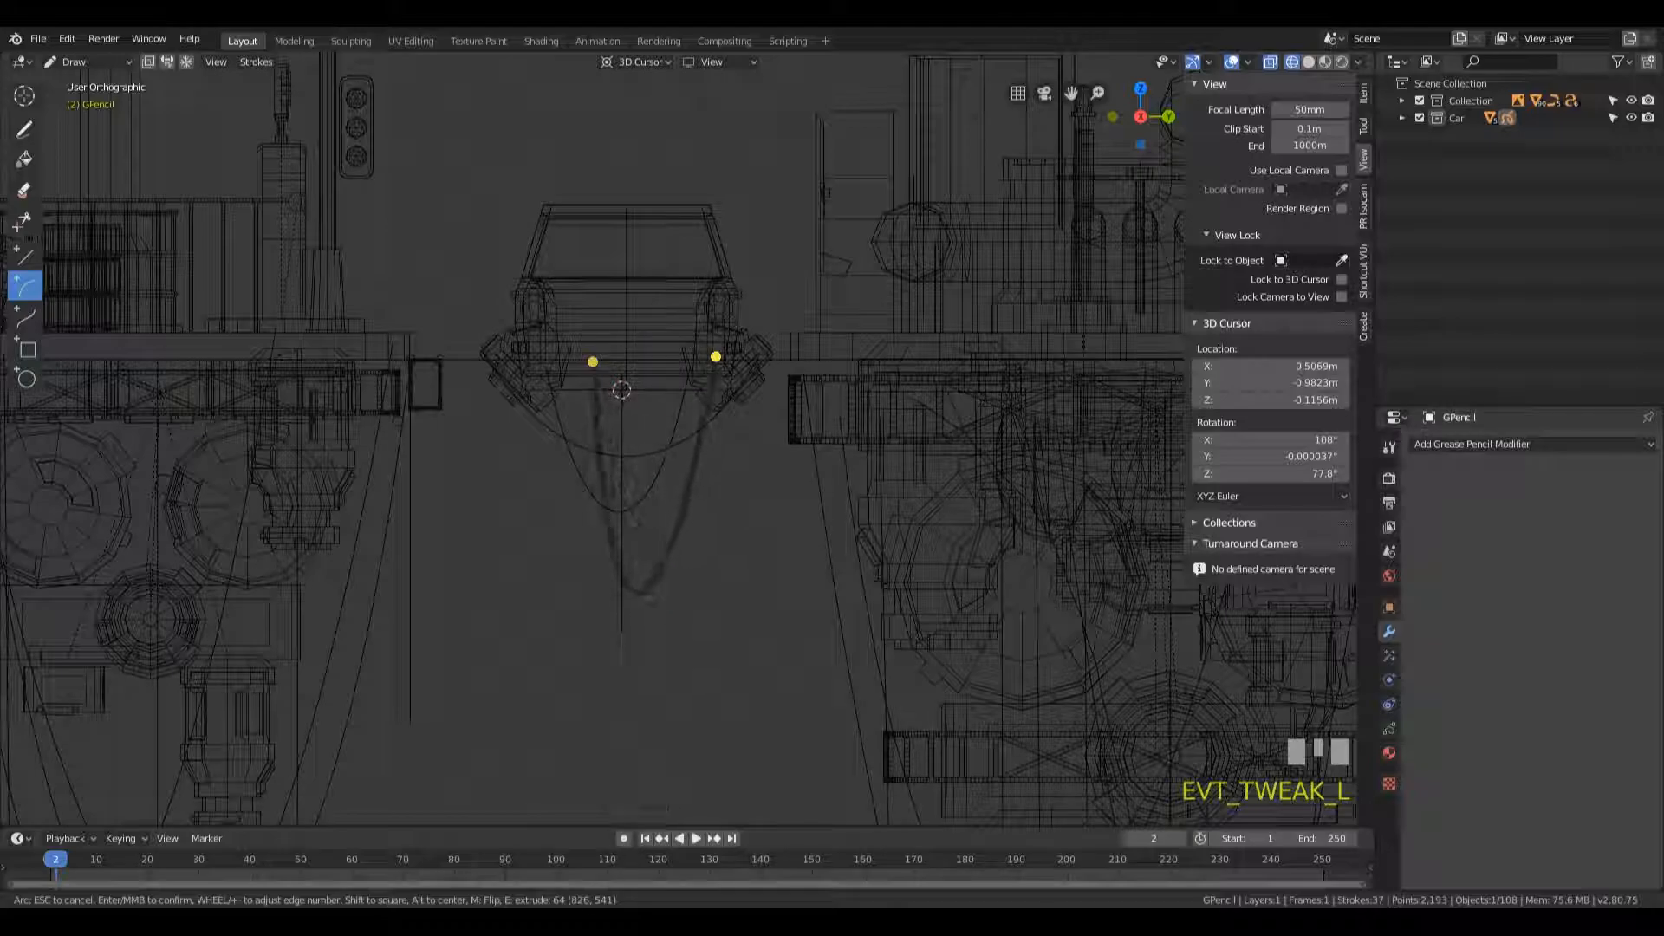
key(Return)
mouse_move(783, 464)
middle_down()
mouse_move(662, 476)
mouse_move(780, 494)
mouse_move(866, 476)
mouse_move(832, 454)
mouse_move(821, 471)
middle_up()
scroll(866, 476, down, 5)
key(z)
click(934, 471)
mouse_move(935, 440)
middle_down()
mouse_move(959, 304)
mouse_move(884, 364)
mouse_move(795, 332)
mouse_move(806, 346)
mouse_move(782, 362)
middle_up()
scroll(884, 364, up, 5)
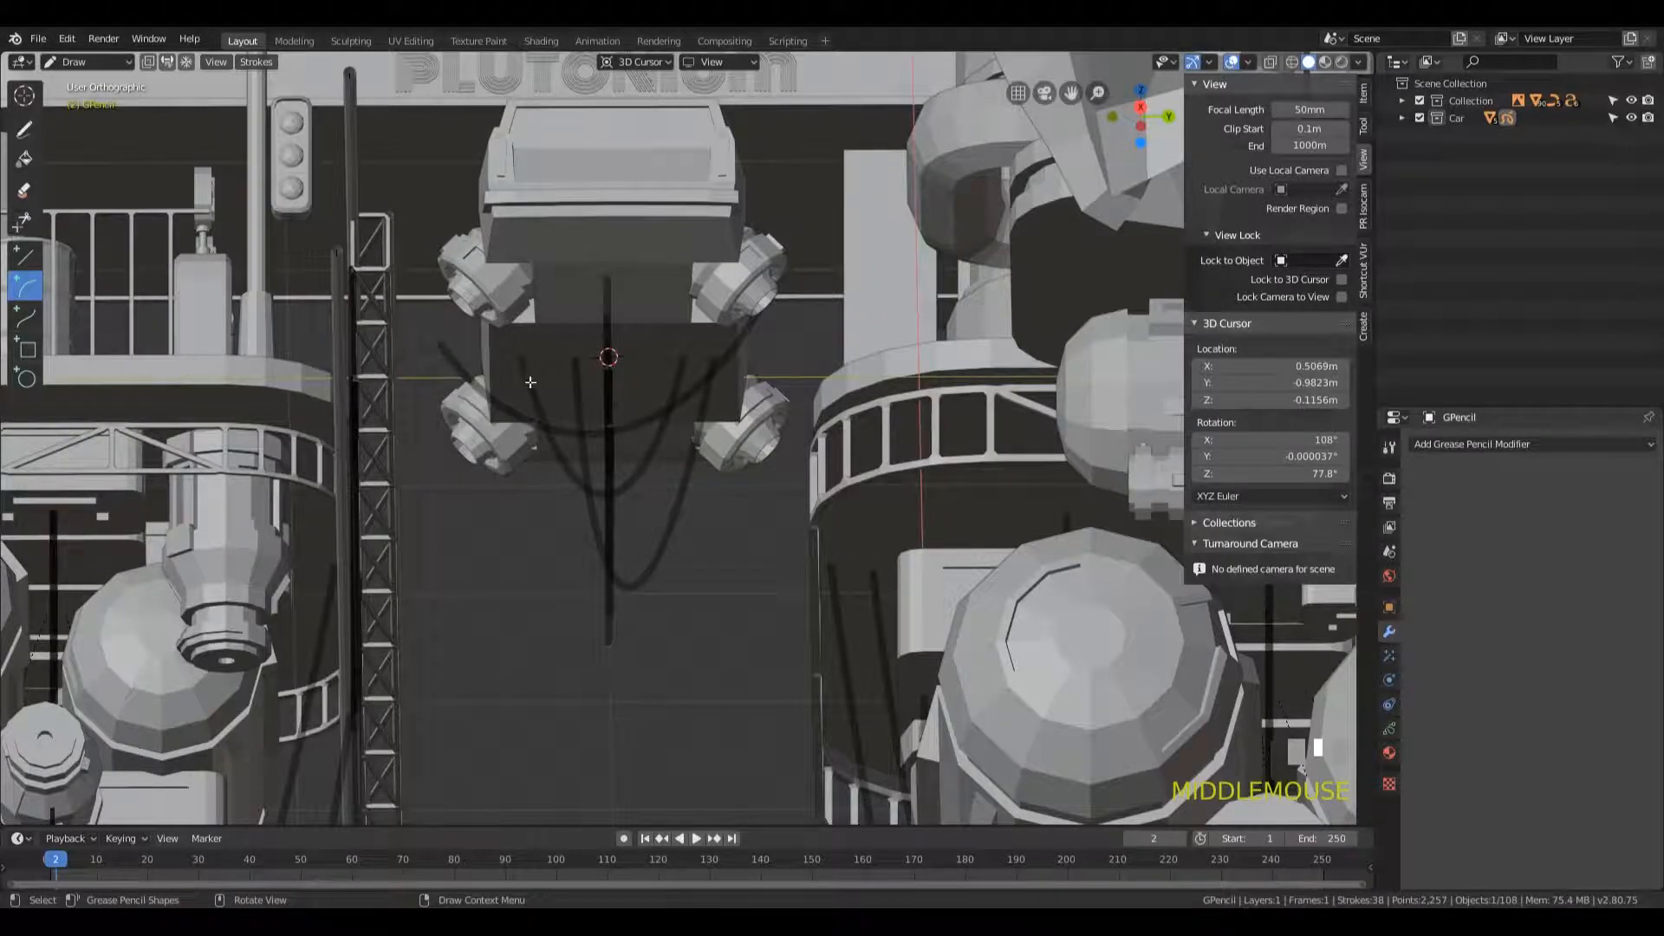
- In Grease Pencil Edit Mode, delete the points of the widest hanging arc spanning diagonally beneath the car
click(111, 64)
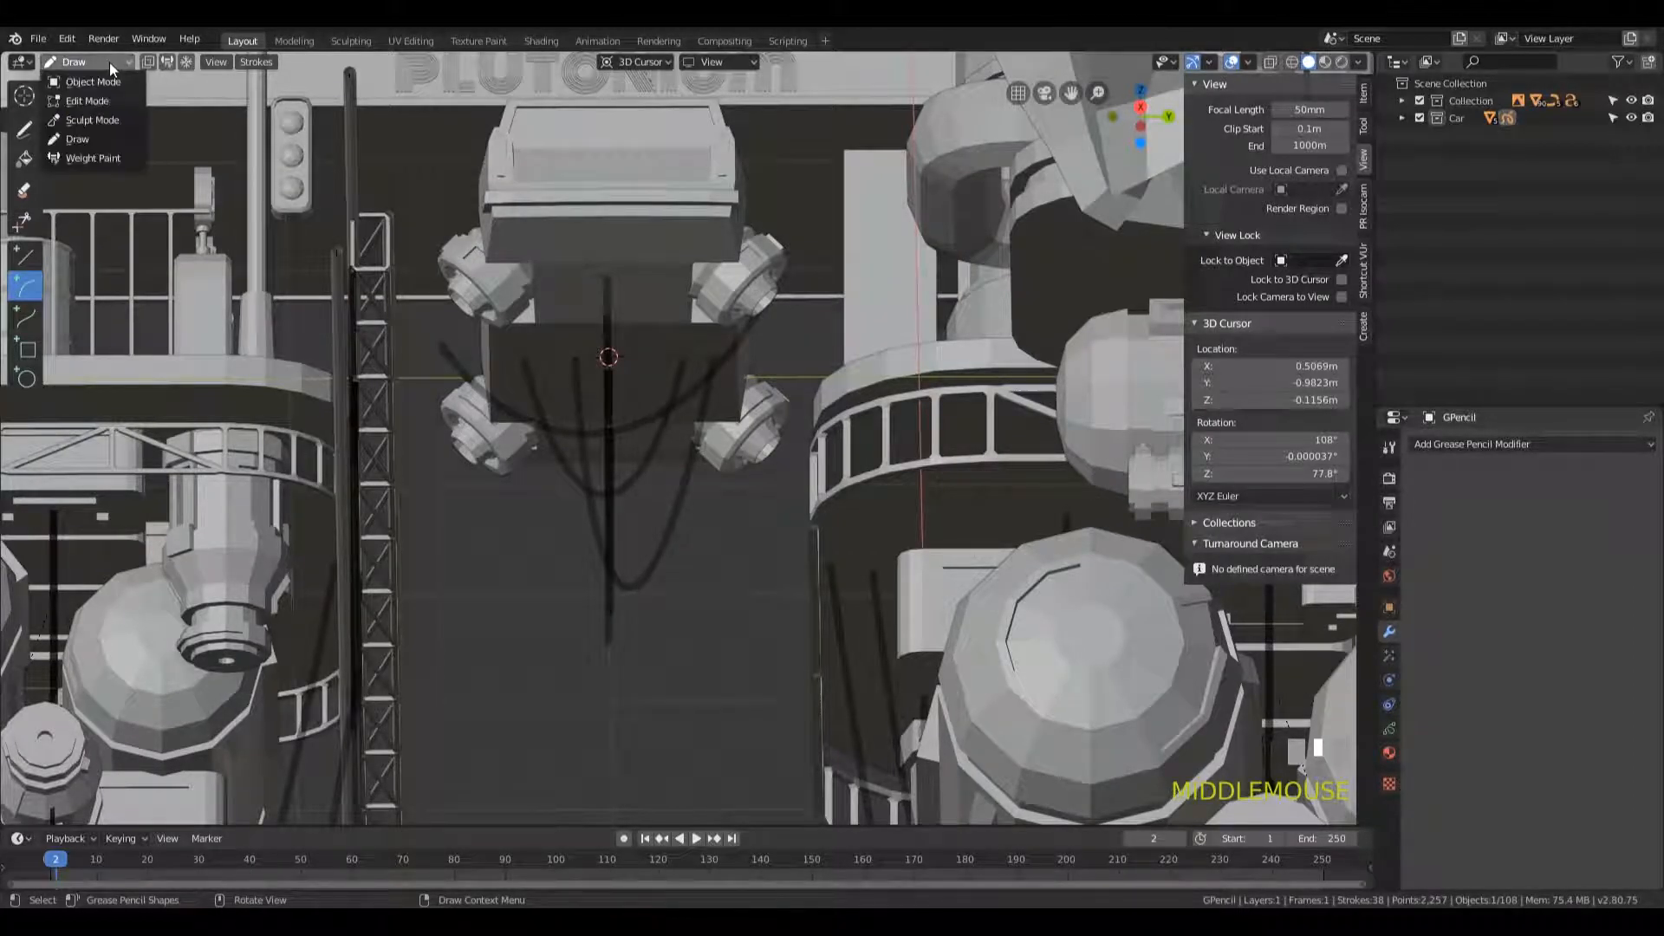
click(92, 83)
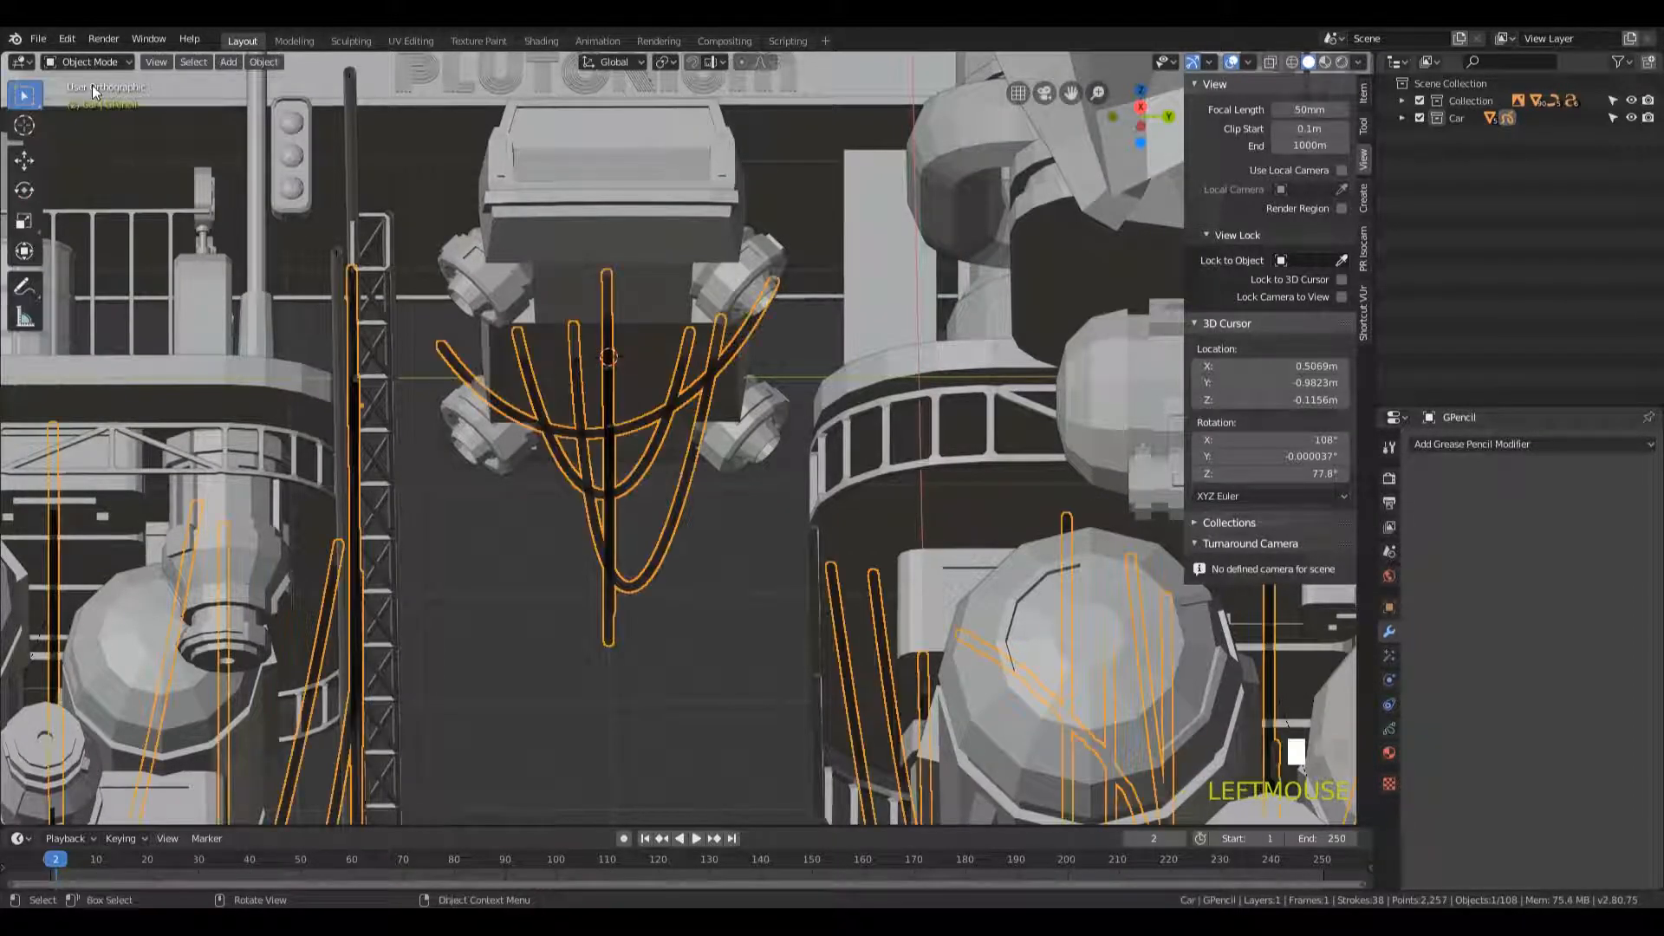
click(91, 61)
click(87, 101)
alt+click(629, 420)
mouse_move(631, 419)
middle_down()
mouse_move(735, 371)
mouse_move(735, 404)
middle_up()
key(x)
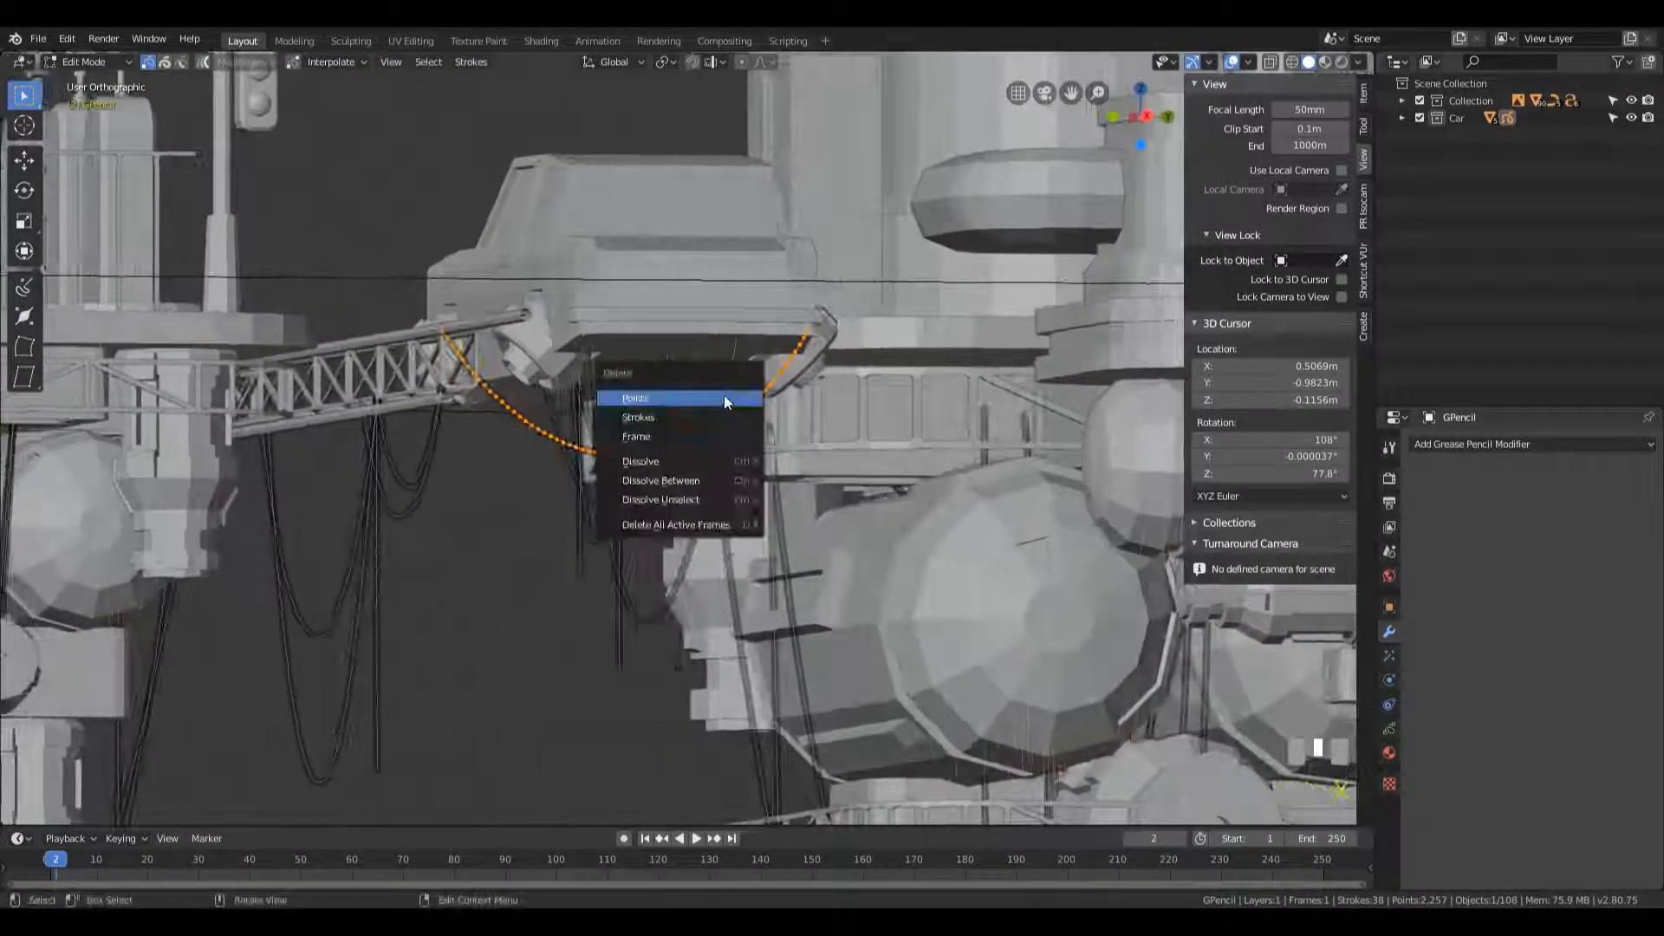
click(725, 401)
- Inspect the remaining cables beneath the car and undo the last edit
mouse_move(816, 451)
middle_down()
mouse_move(742, 418)
mouse_move(788, 431)
mouse_move(657, 483)
mouse_move(812, 514)
middle_up()
key(ctrl+z)
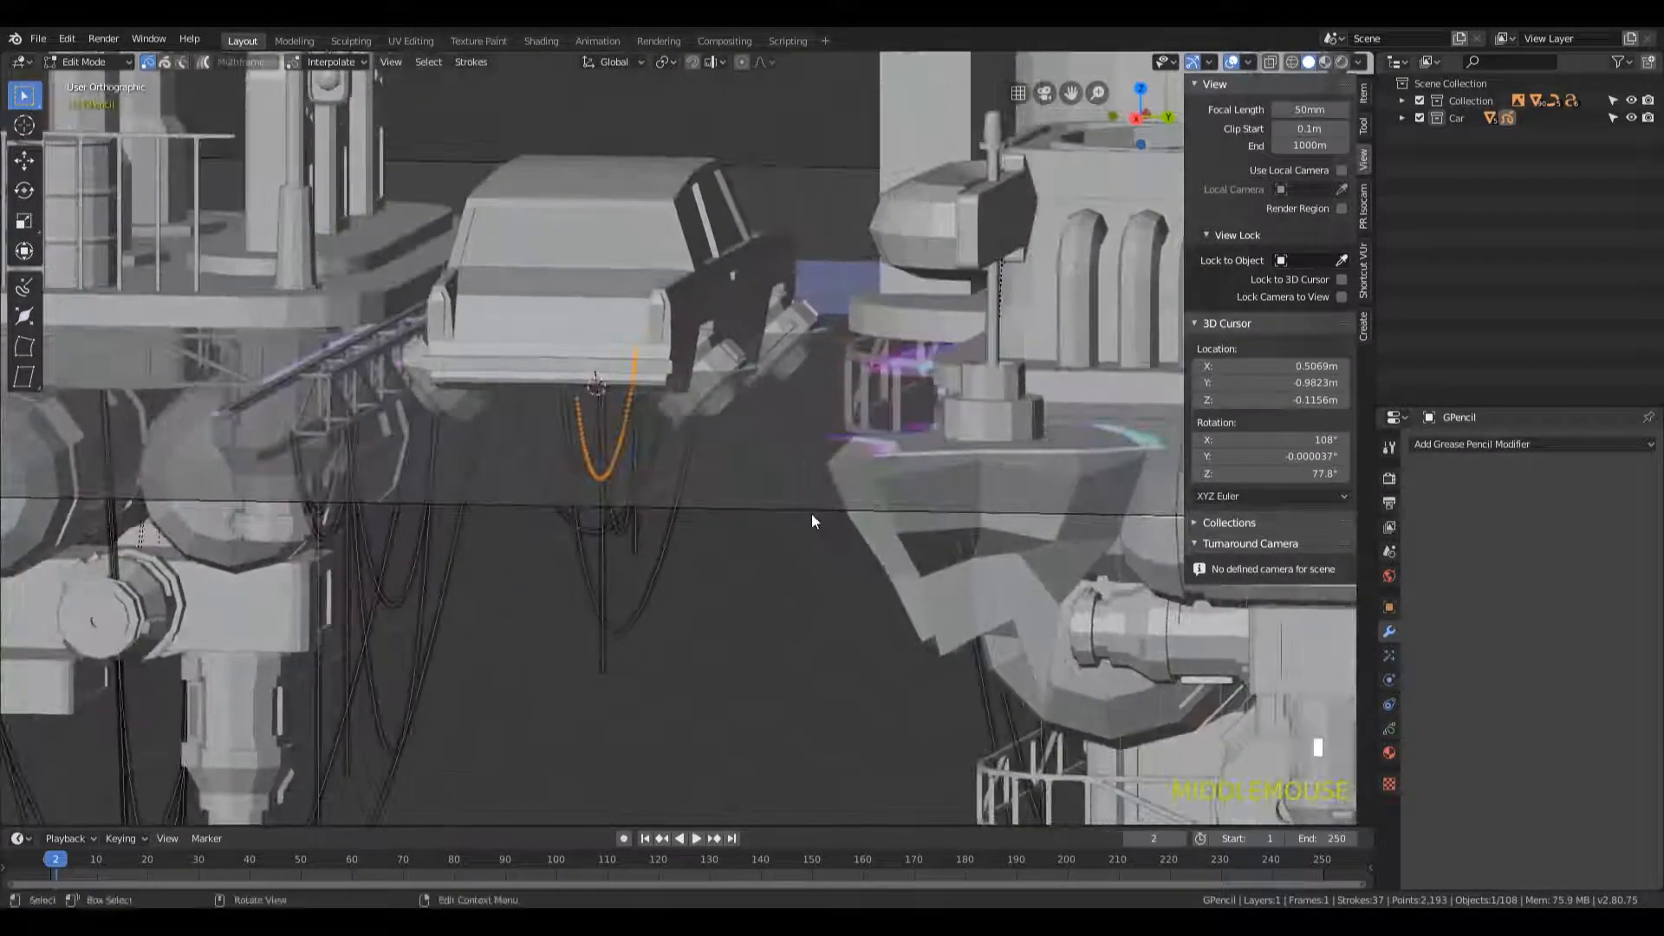
- Rotate the selected hanging arc beneath the car freehand and about 24° around global Z, and return to Object Mode
key(r)
click(723, 467)
mouse_move(725, 472)
middle_down()
mouse_move(726, 434)
mouse_move(835, 421)
mouse_move(737, 446)
mouse_move(814, 458)
mouse_move(780, 479)
middle_up()
click(660, 447)
alt+click(605, 535)
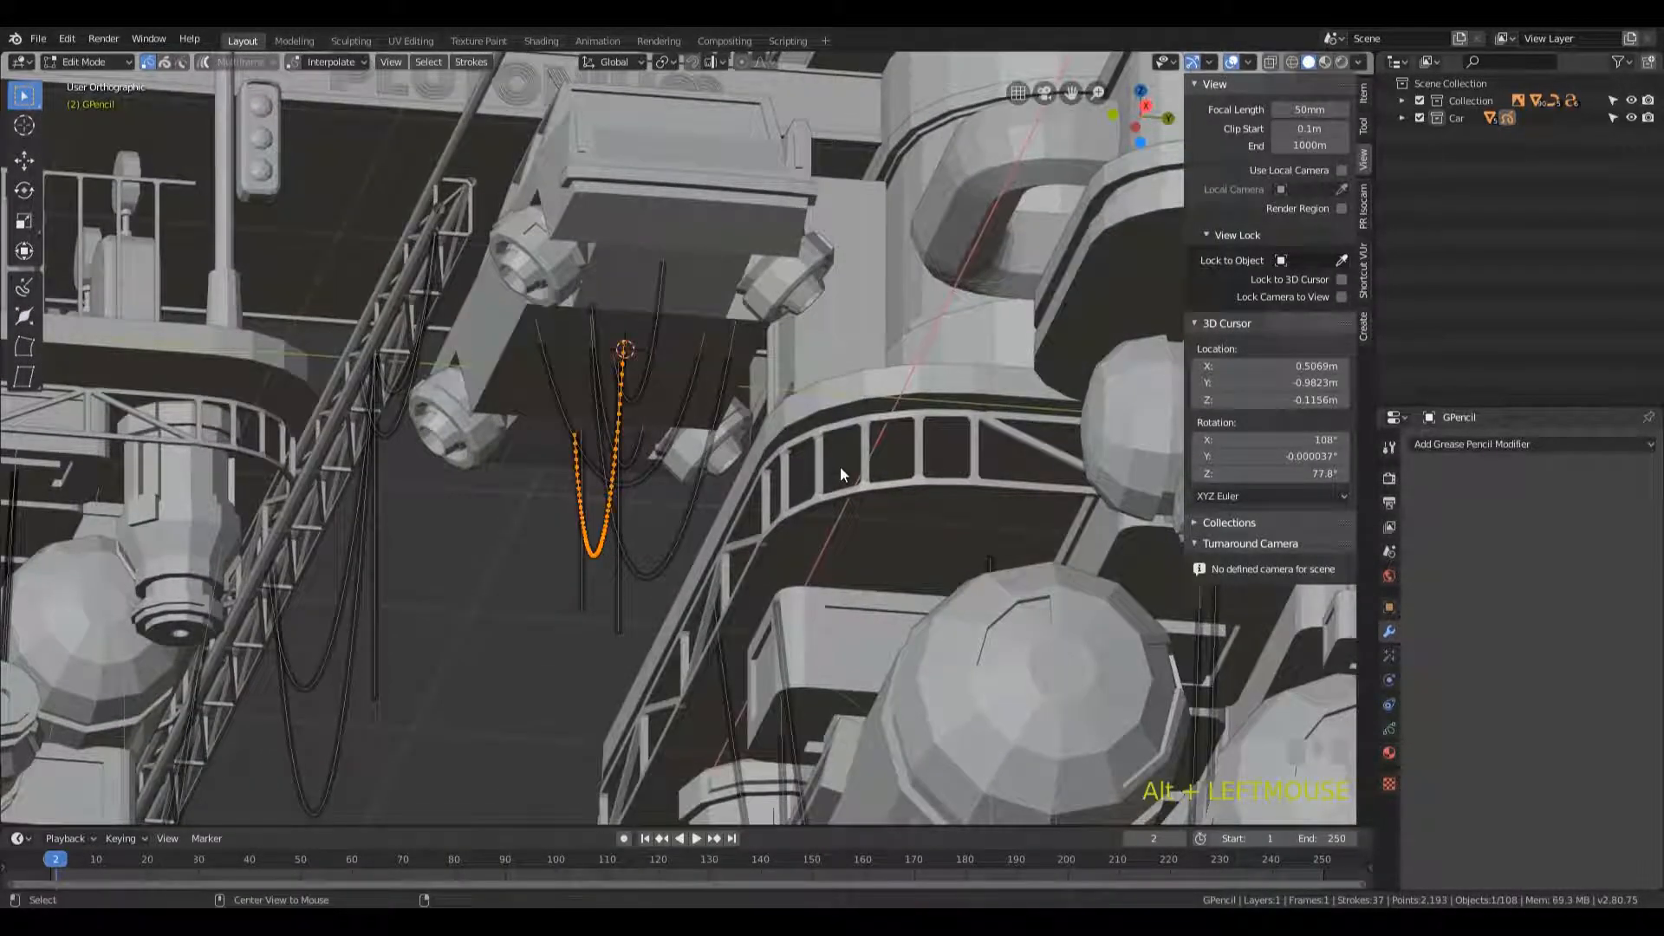
key(r)
key(z)
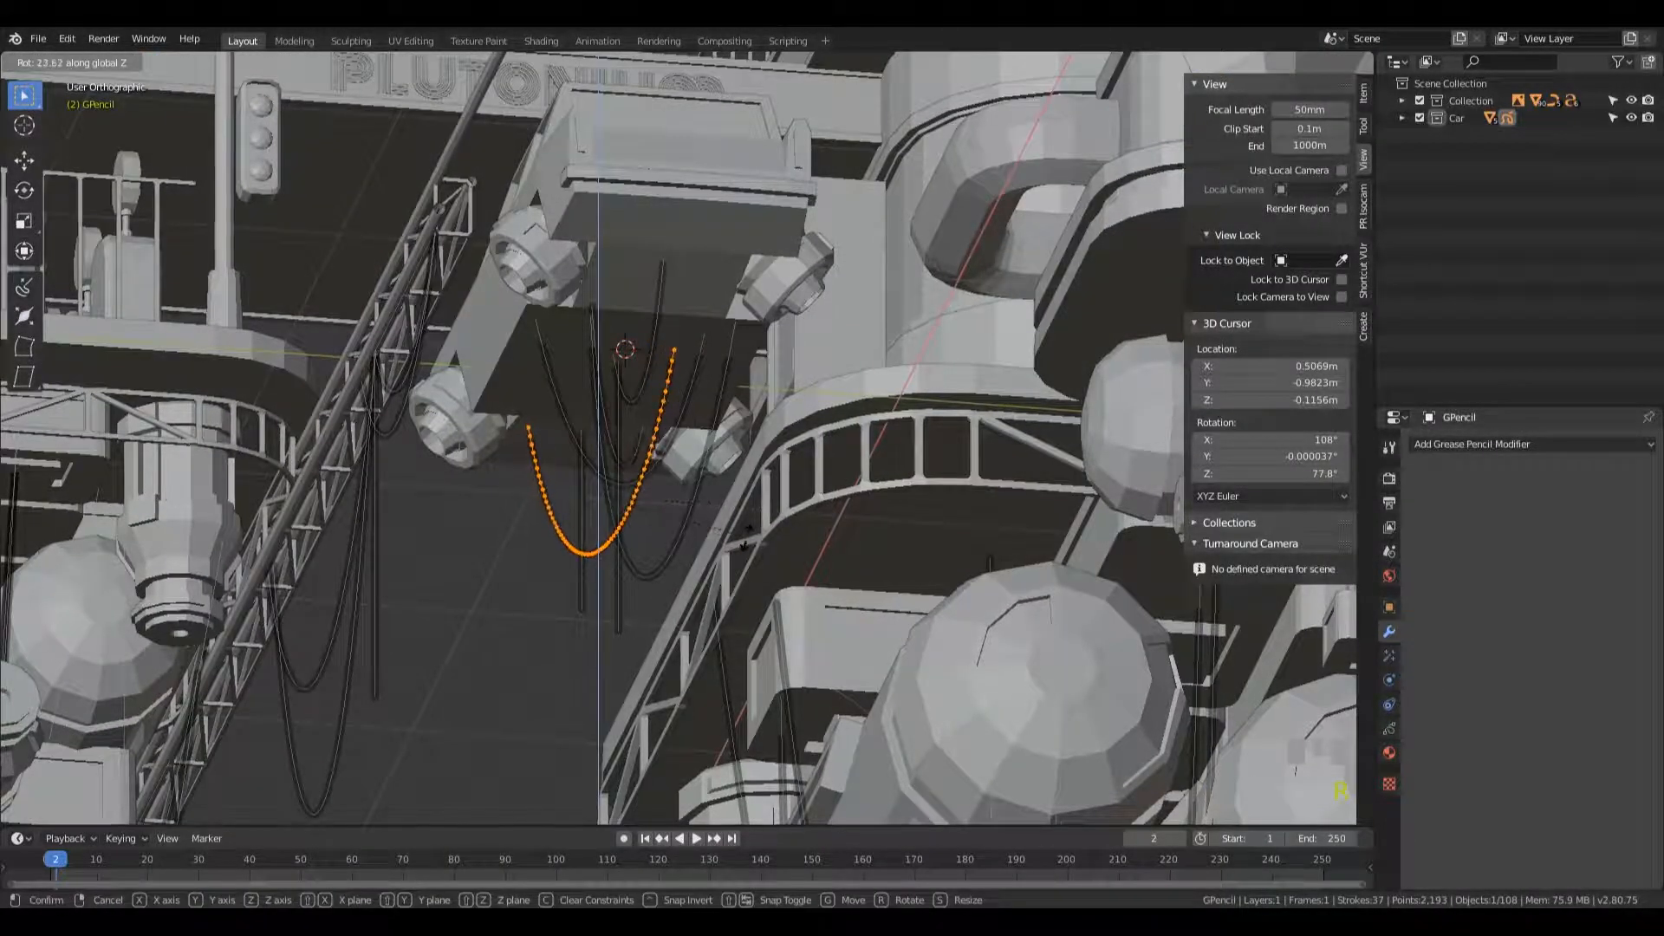
click(748, 538)
mouse_move(757, 537)
middle_down()
mouse_move(744, 513)
mouse_move(802, 512)
mouse_move(718, 518)
mouse_move(772, 392)
mouse_move(773, 434)
mouse_move(808, 319)
mouse_move(803, 461)
middle_up()
key(Tab)
- Deselect the cables and inspect the whole pit stop scene in perspective view
scroll(718, 517, down, 5)
scroll(773, 433, down, 4)
scroll(801, 465, up, 5)
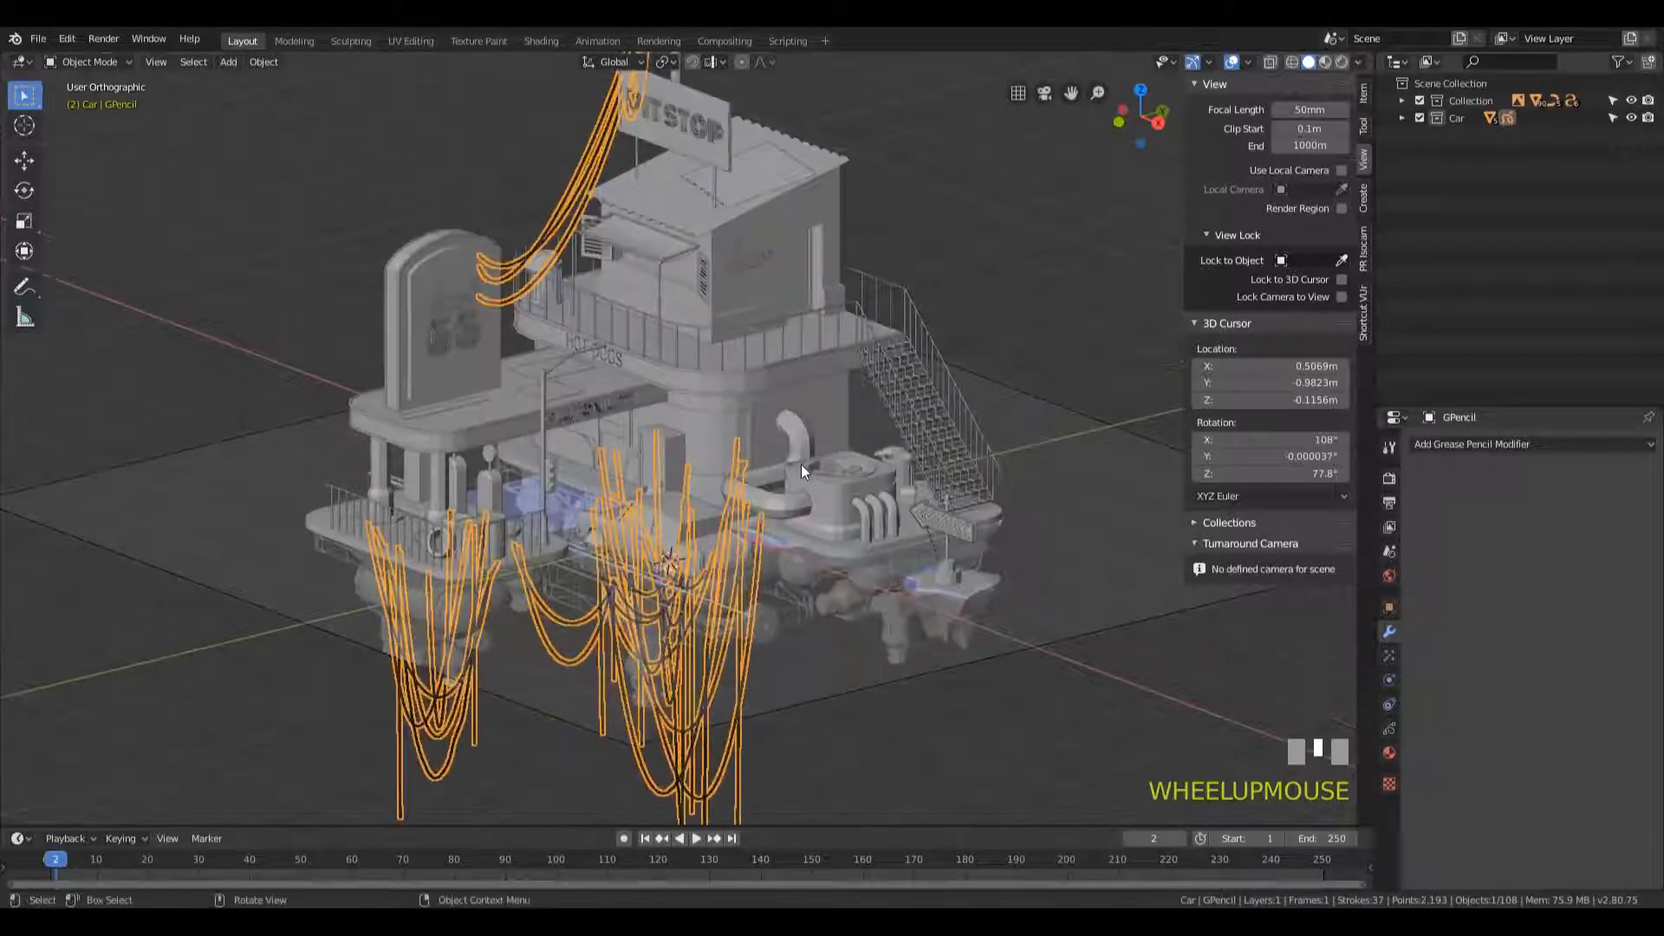
scroll(801, 465, up, 1)
scroll(749, 464, down, 2)
click(939, 279)
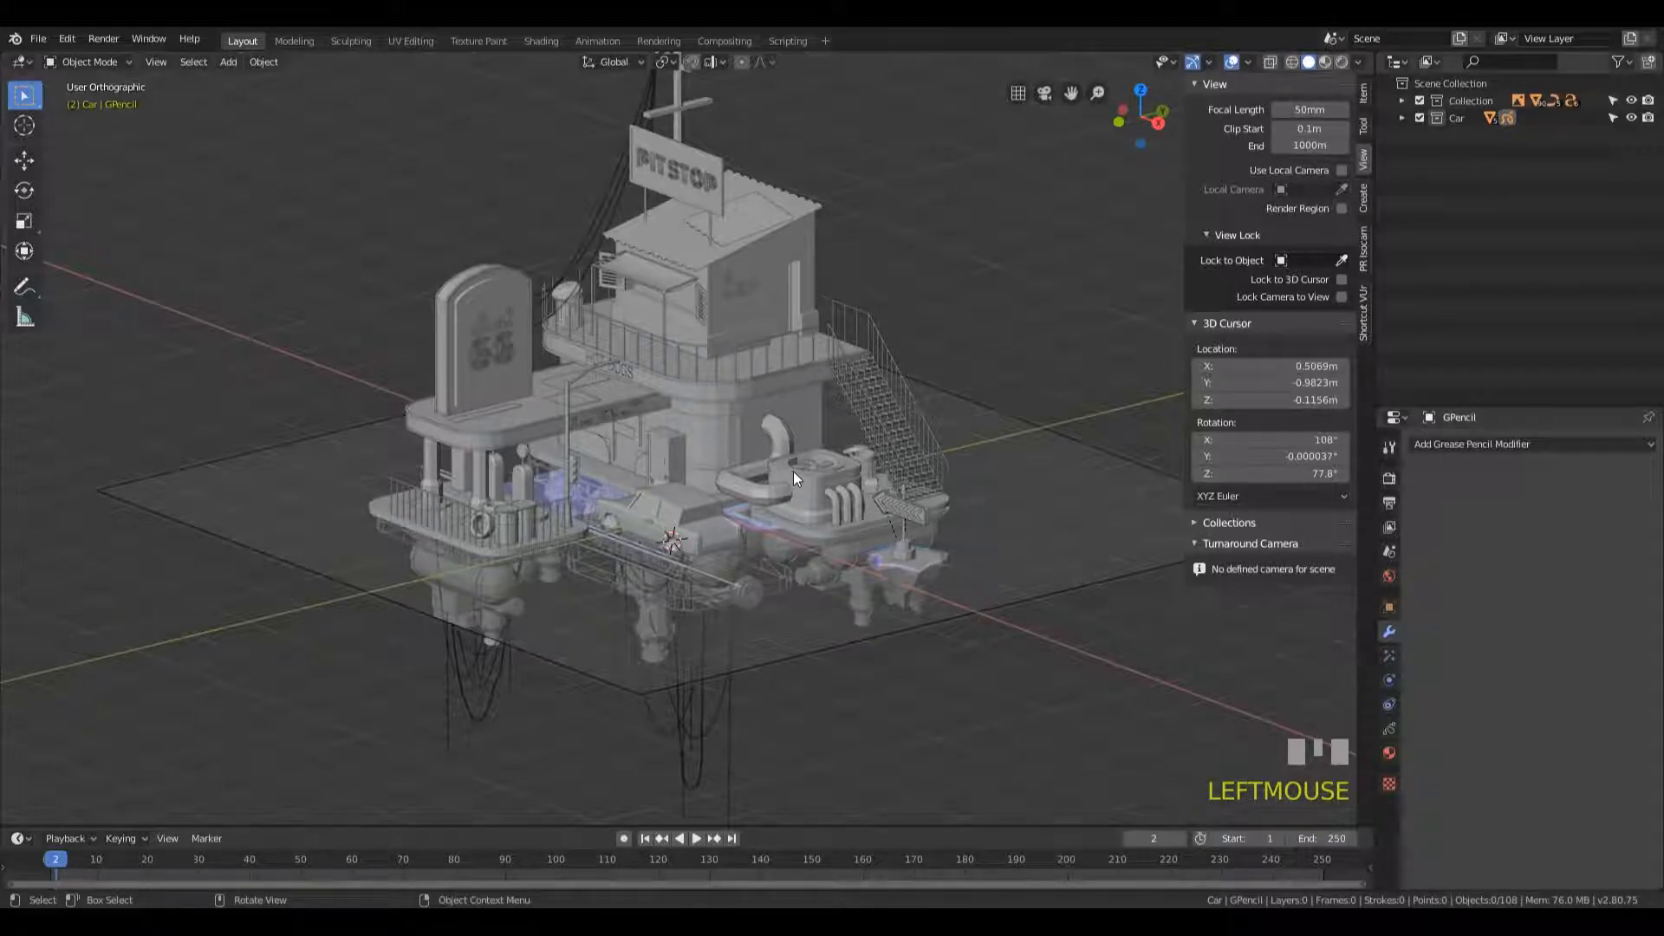
middle_drag(874, 588, 835, 518)
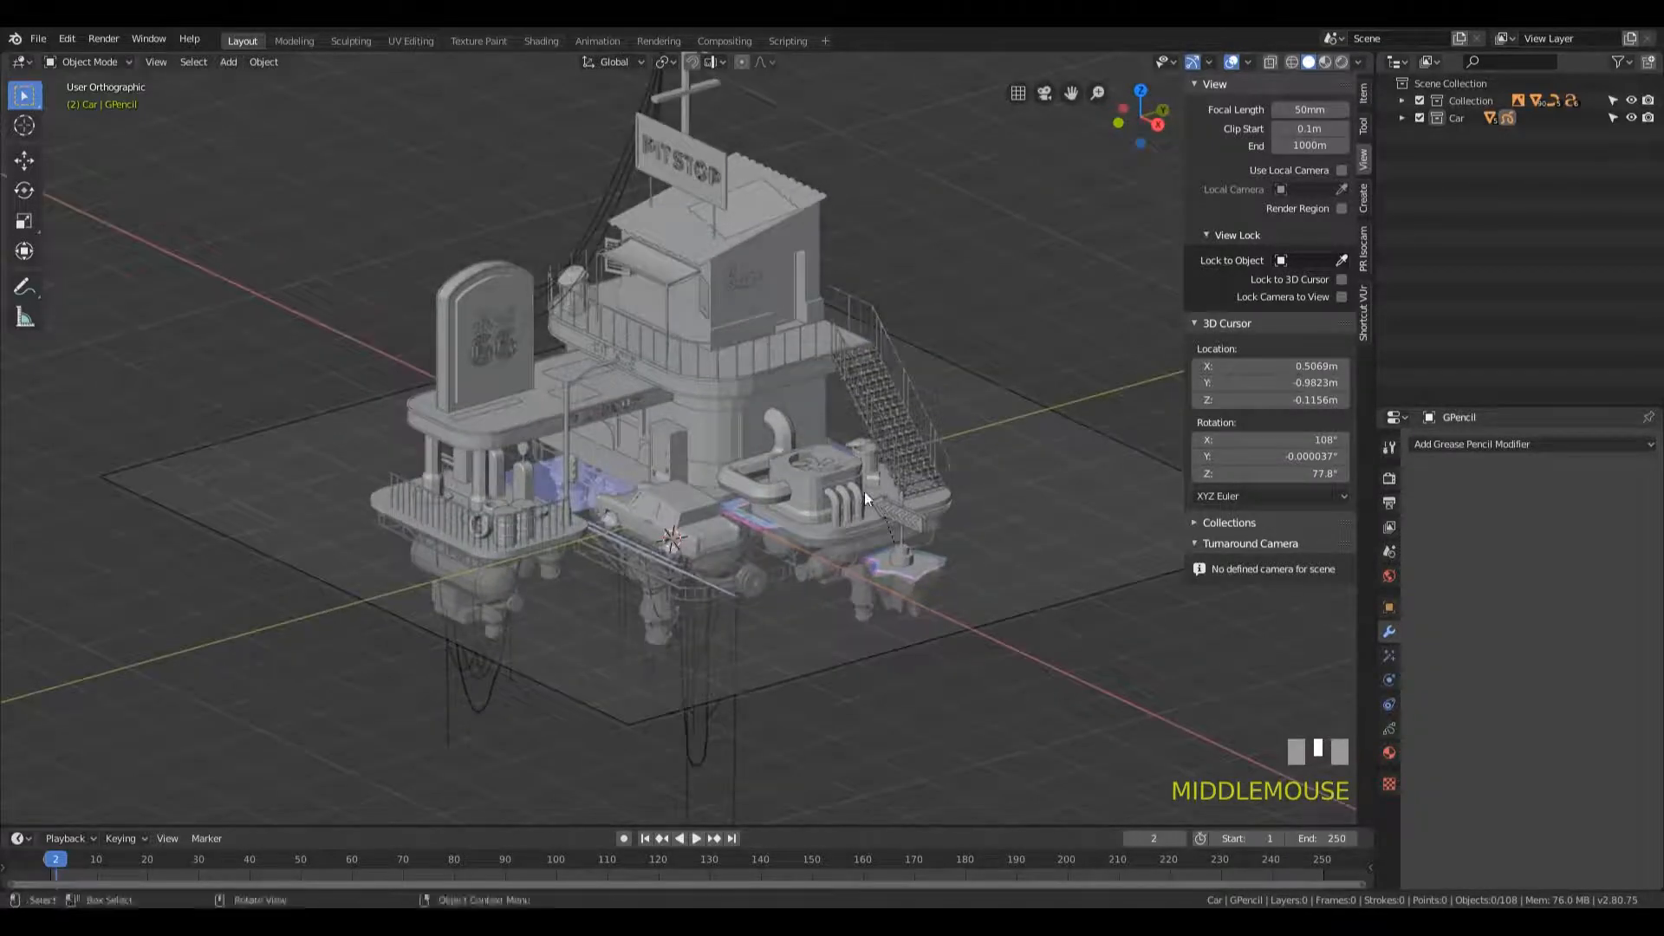
key(KP_5)
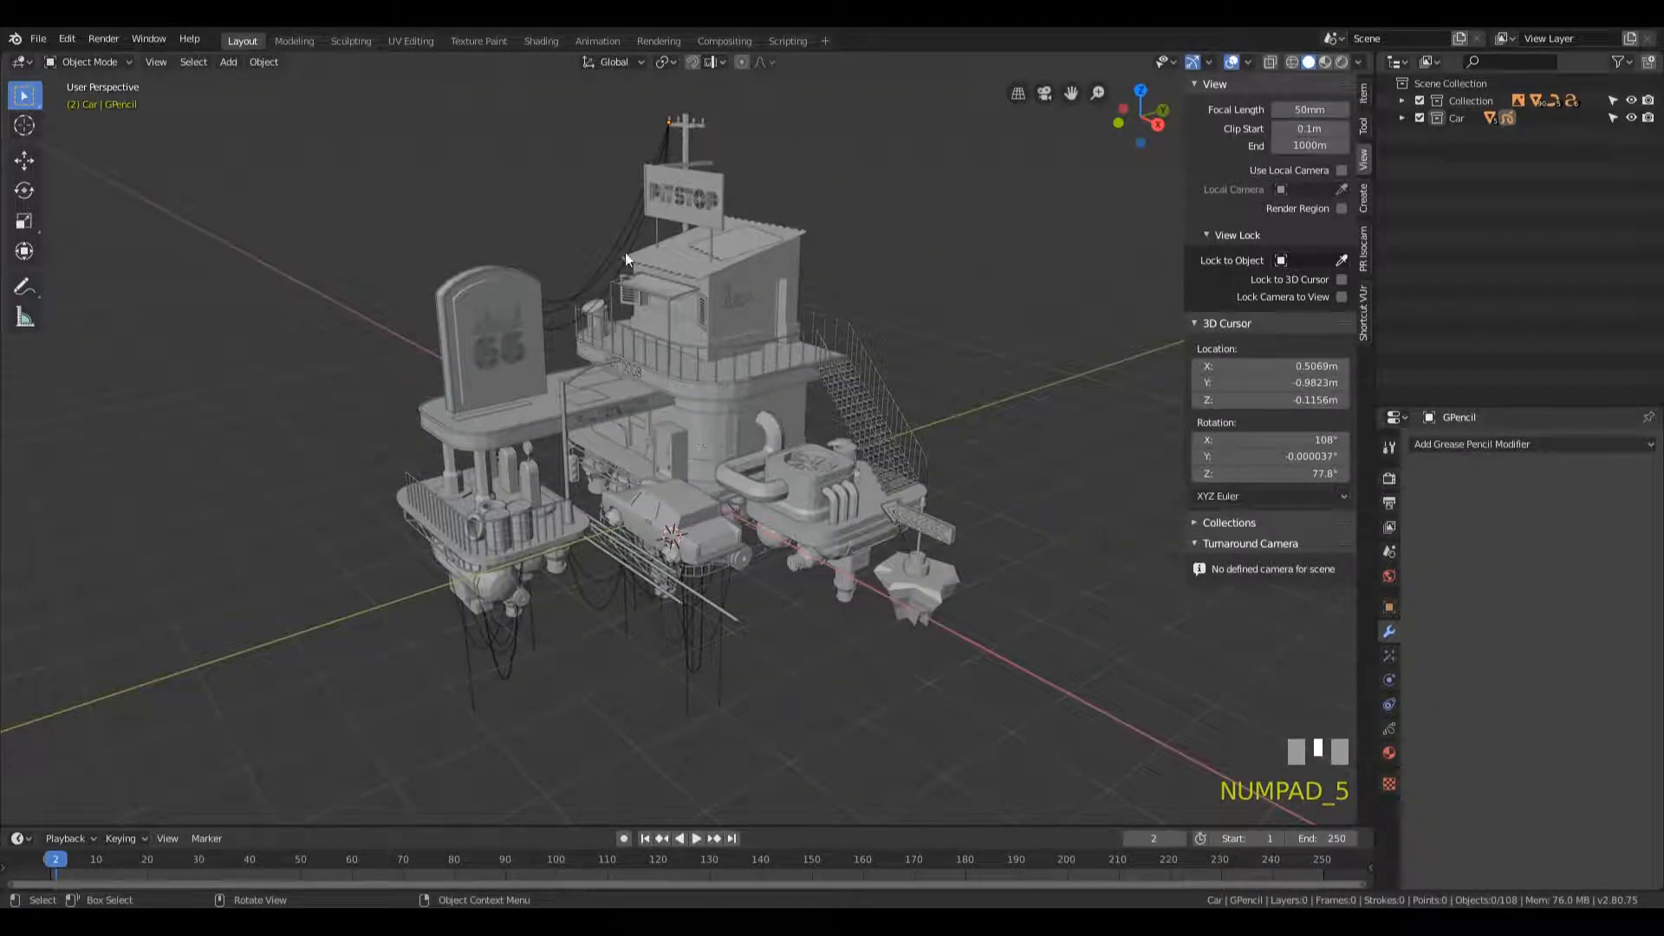
- Convert the Grease Pencil cables to a Bezier curve object
click(631, 239)
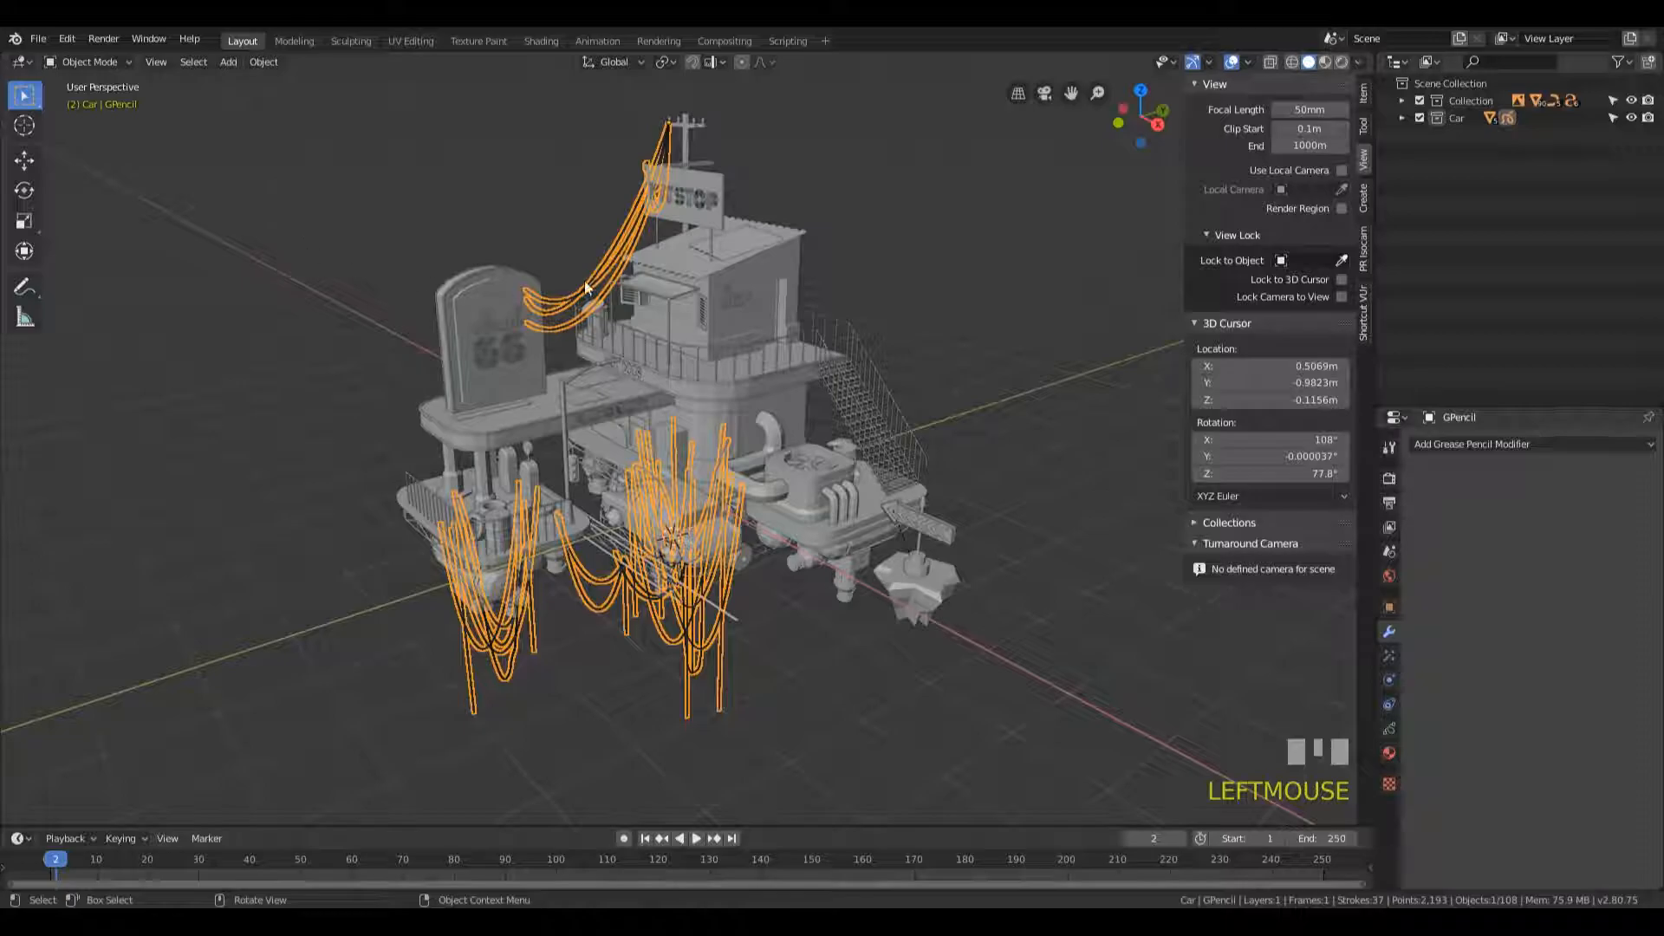
key(q)
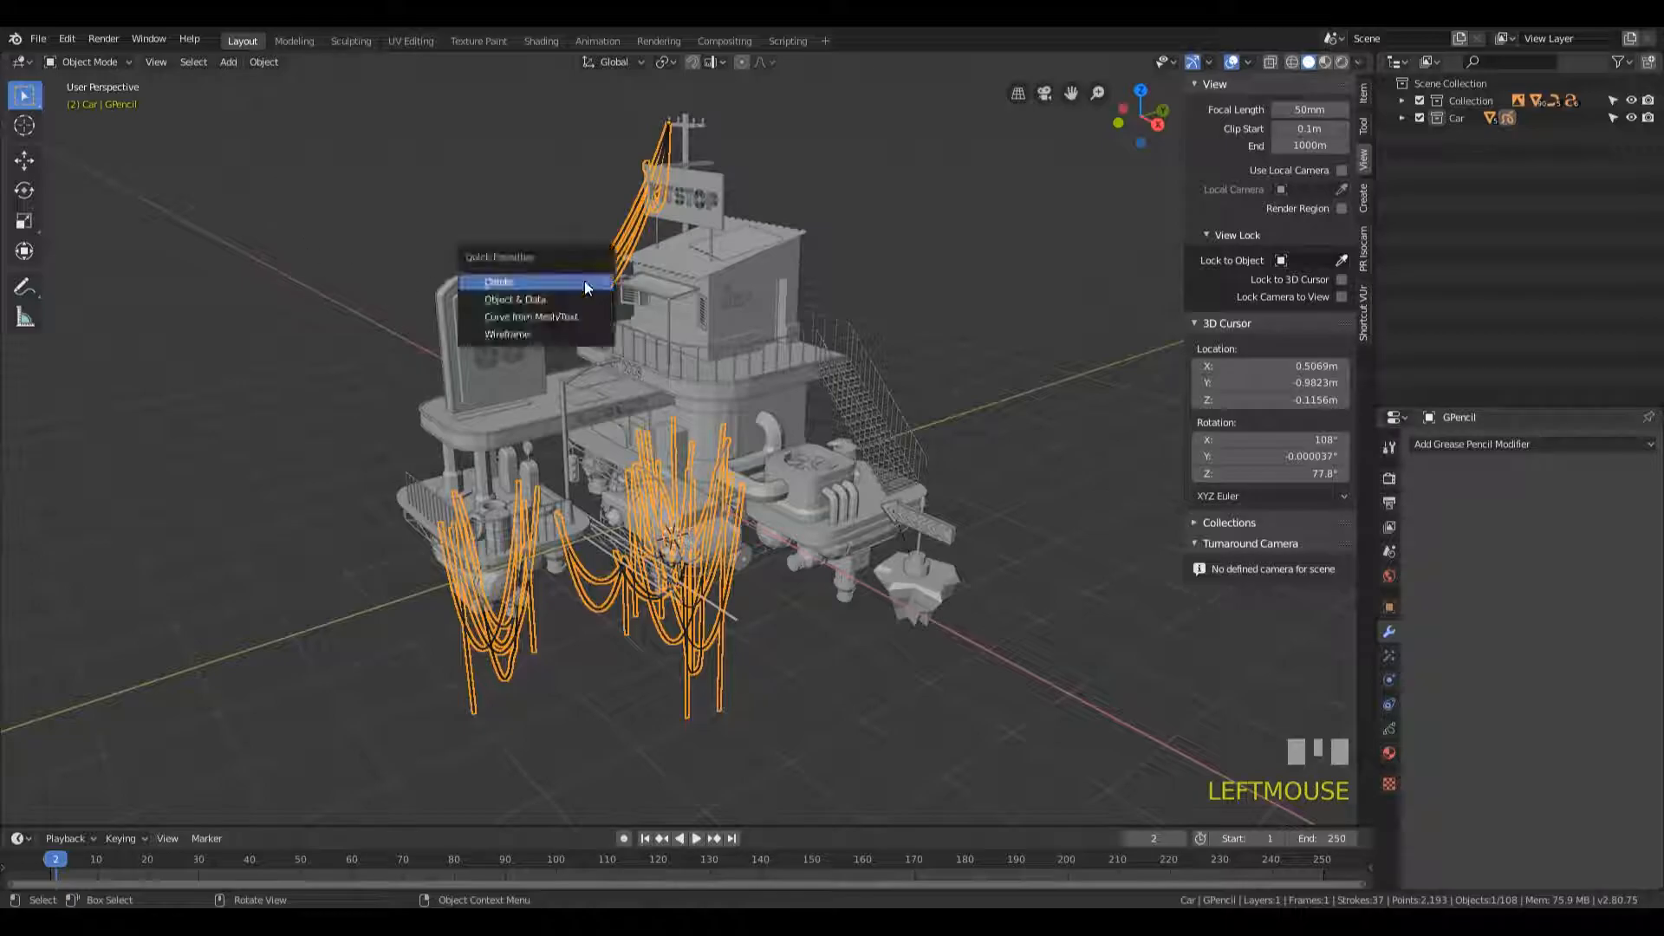
click(555, 321)
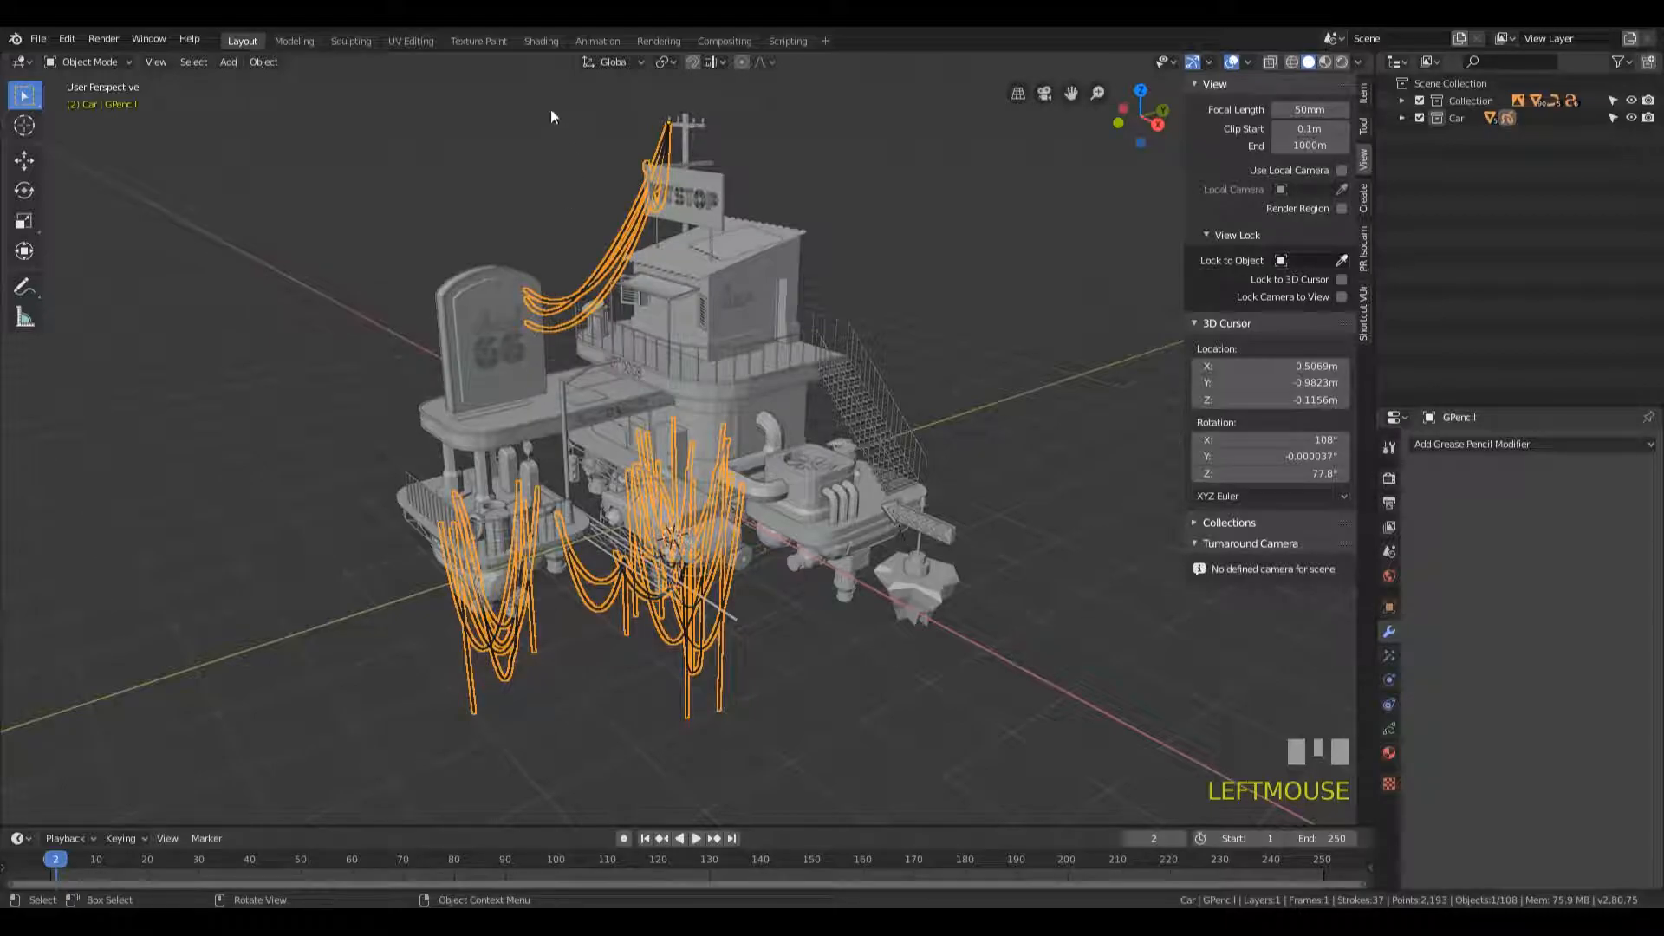
click(262, 63)
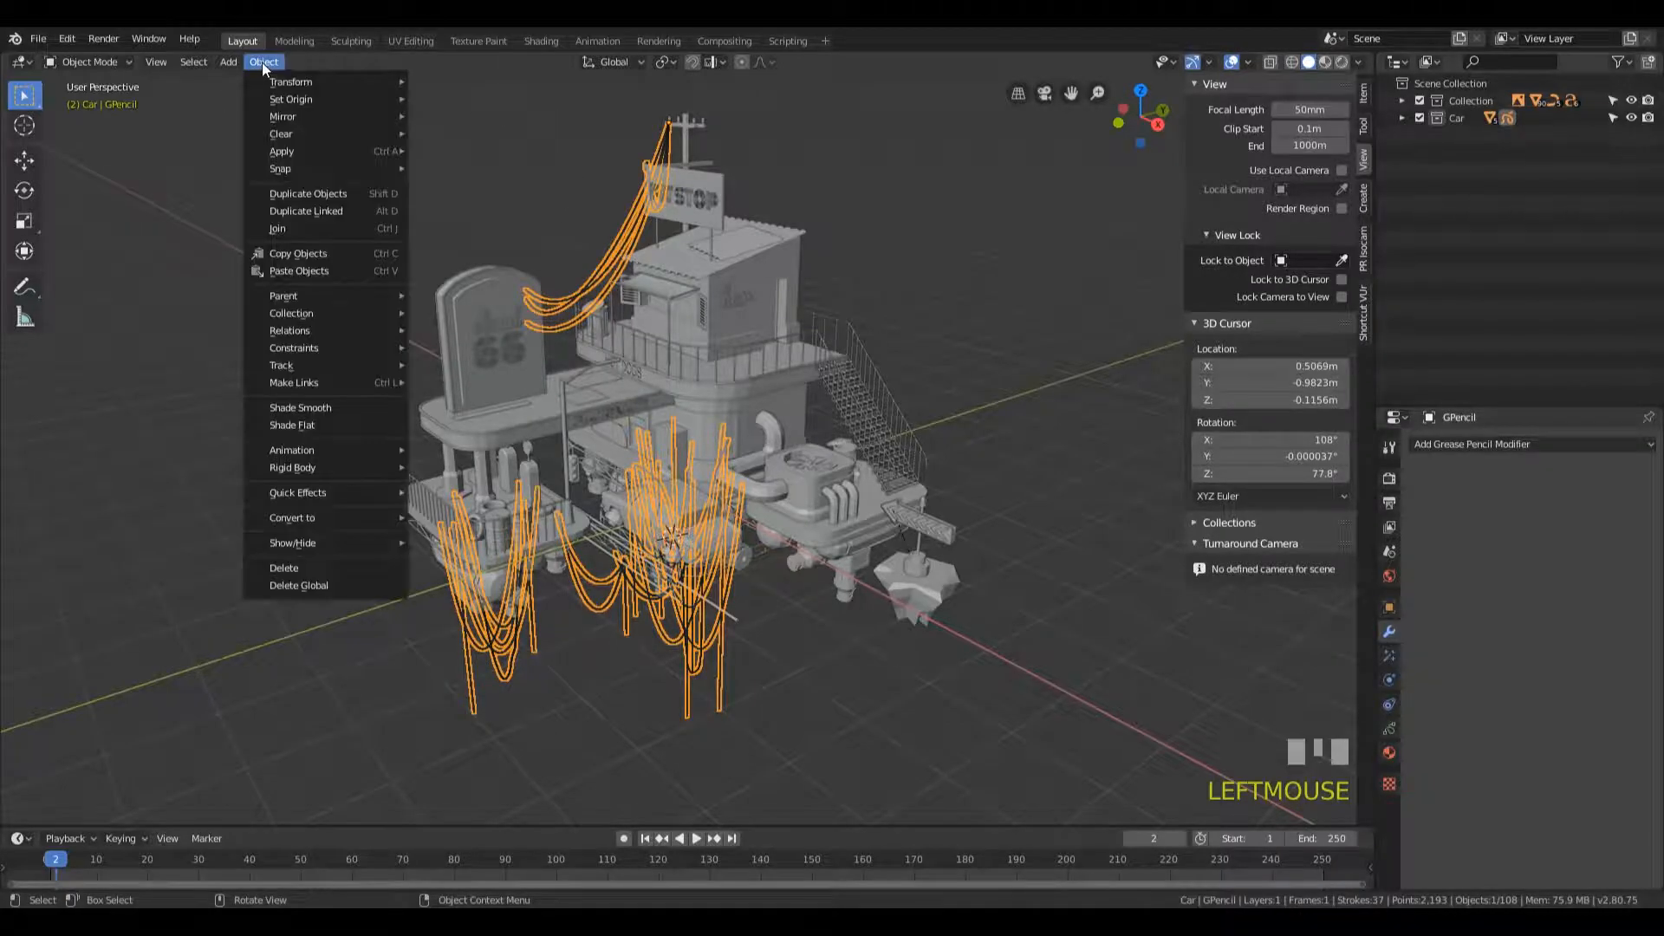
mouse_move(366, 517)
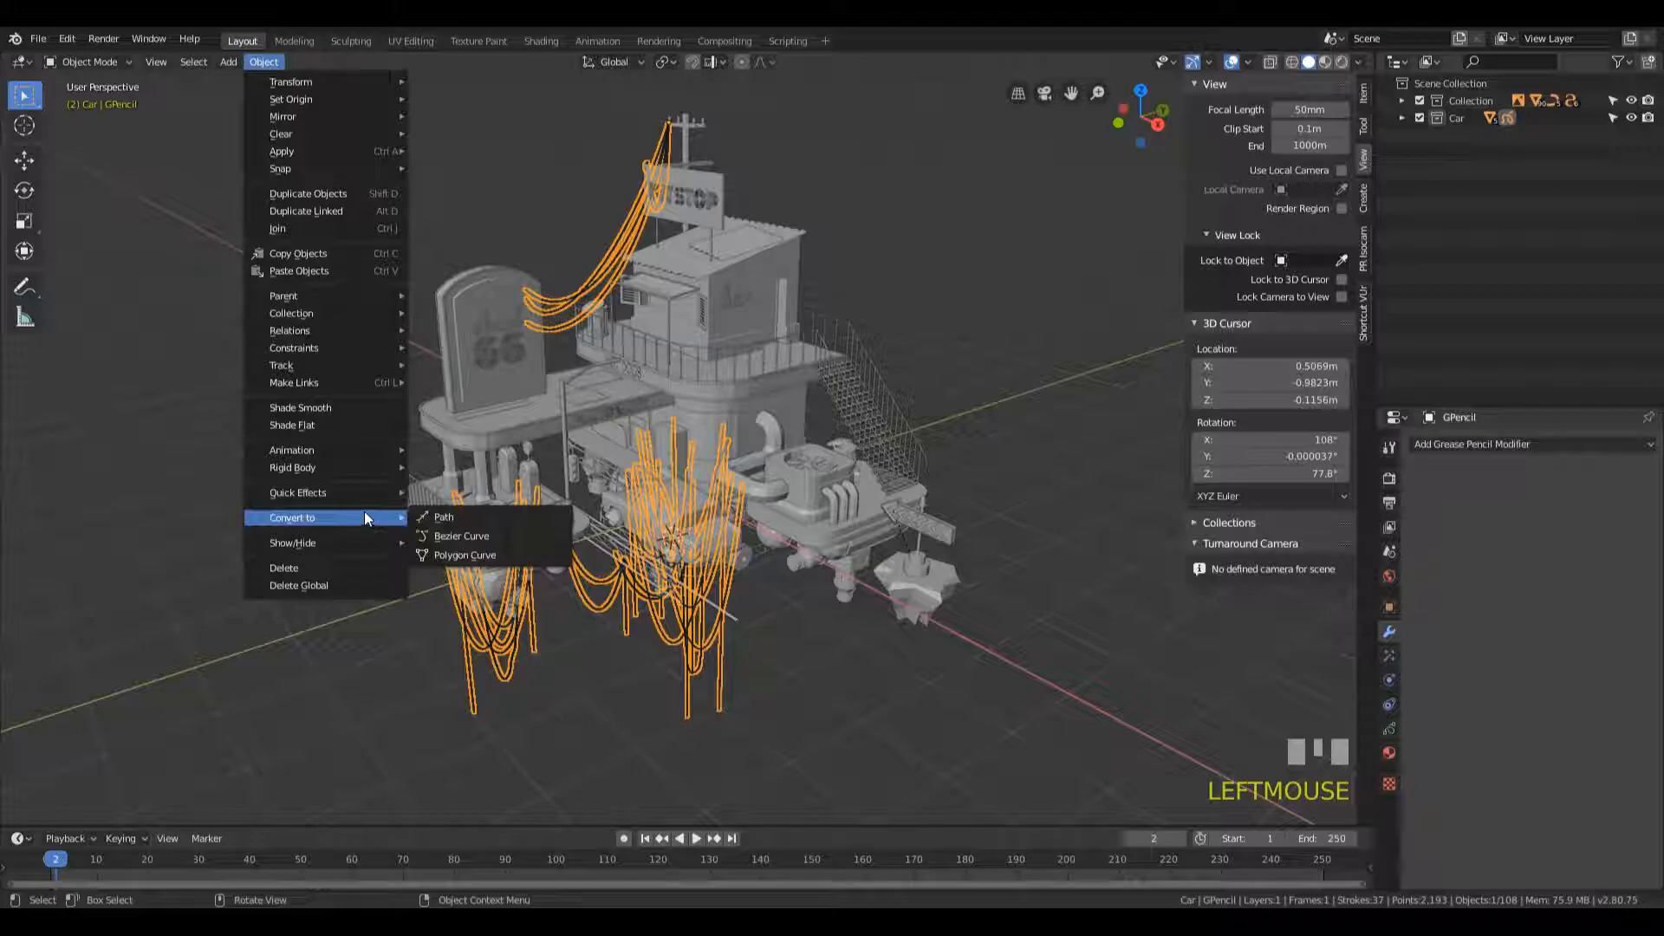
click(494, 538)
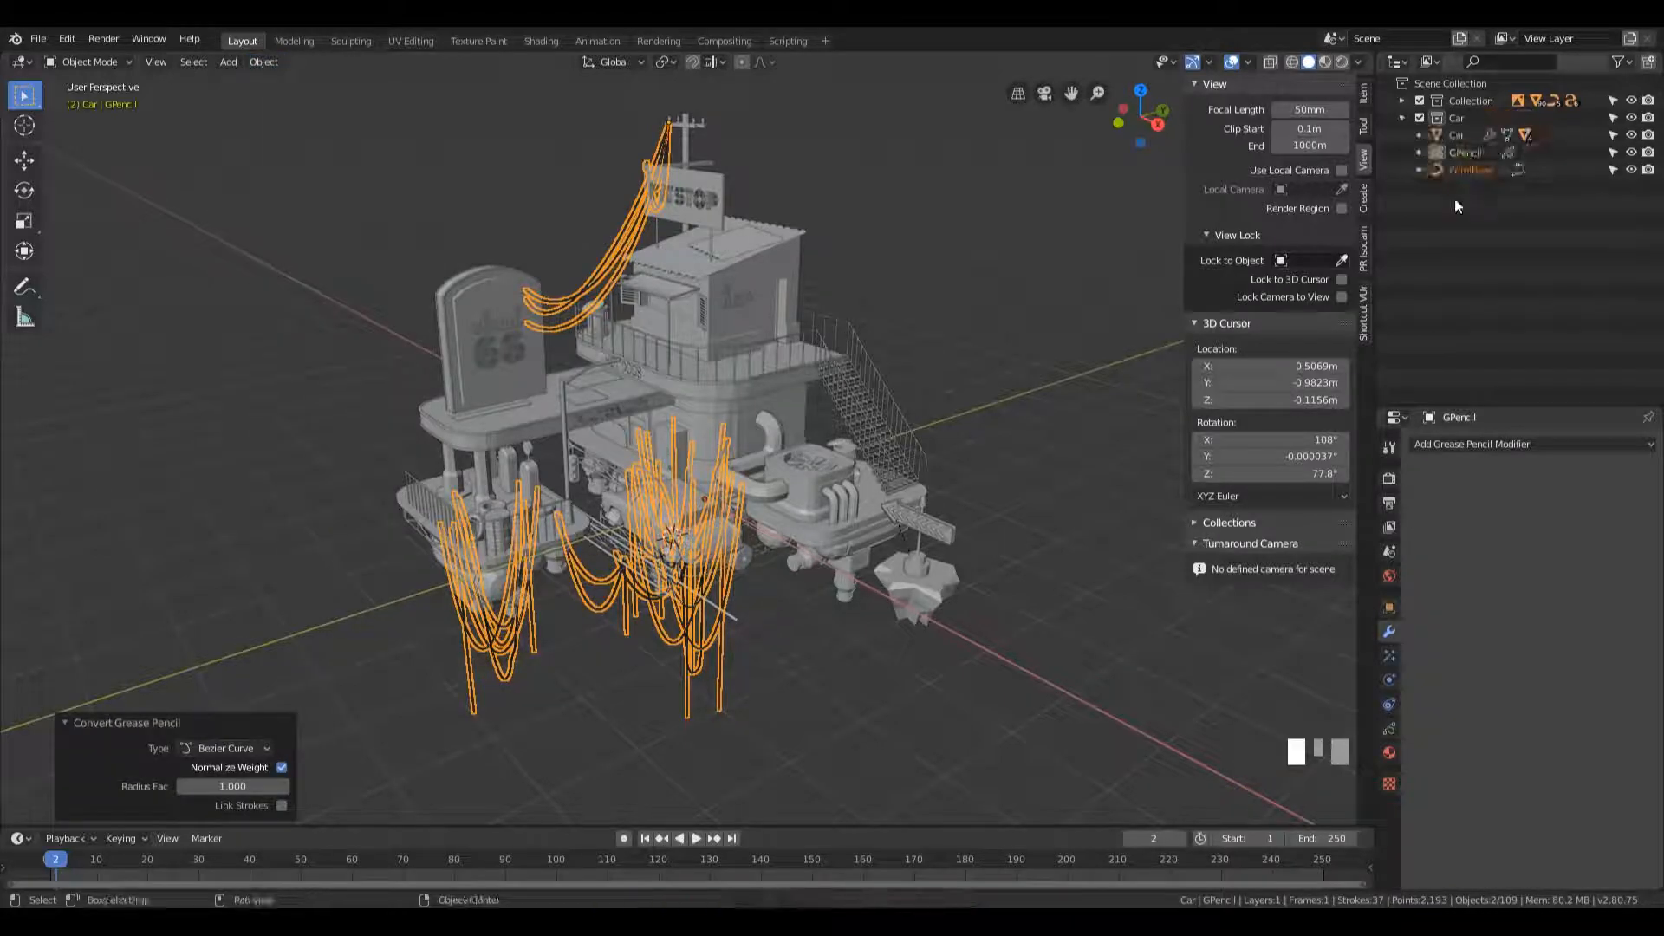
- Compare the original GPencil cables with the converted Primitives curve by selecting each, including the curve in Edit Mode
mouse_move(1456, 158)
mouse_down()
mouse_move(1466, 94)
mouse_move(1454, 154)
mouse_up()
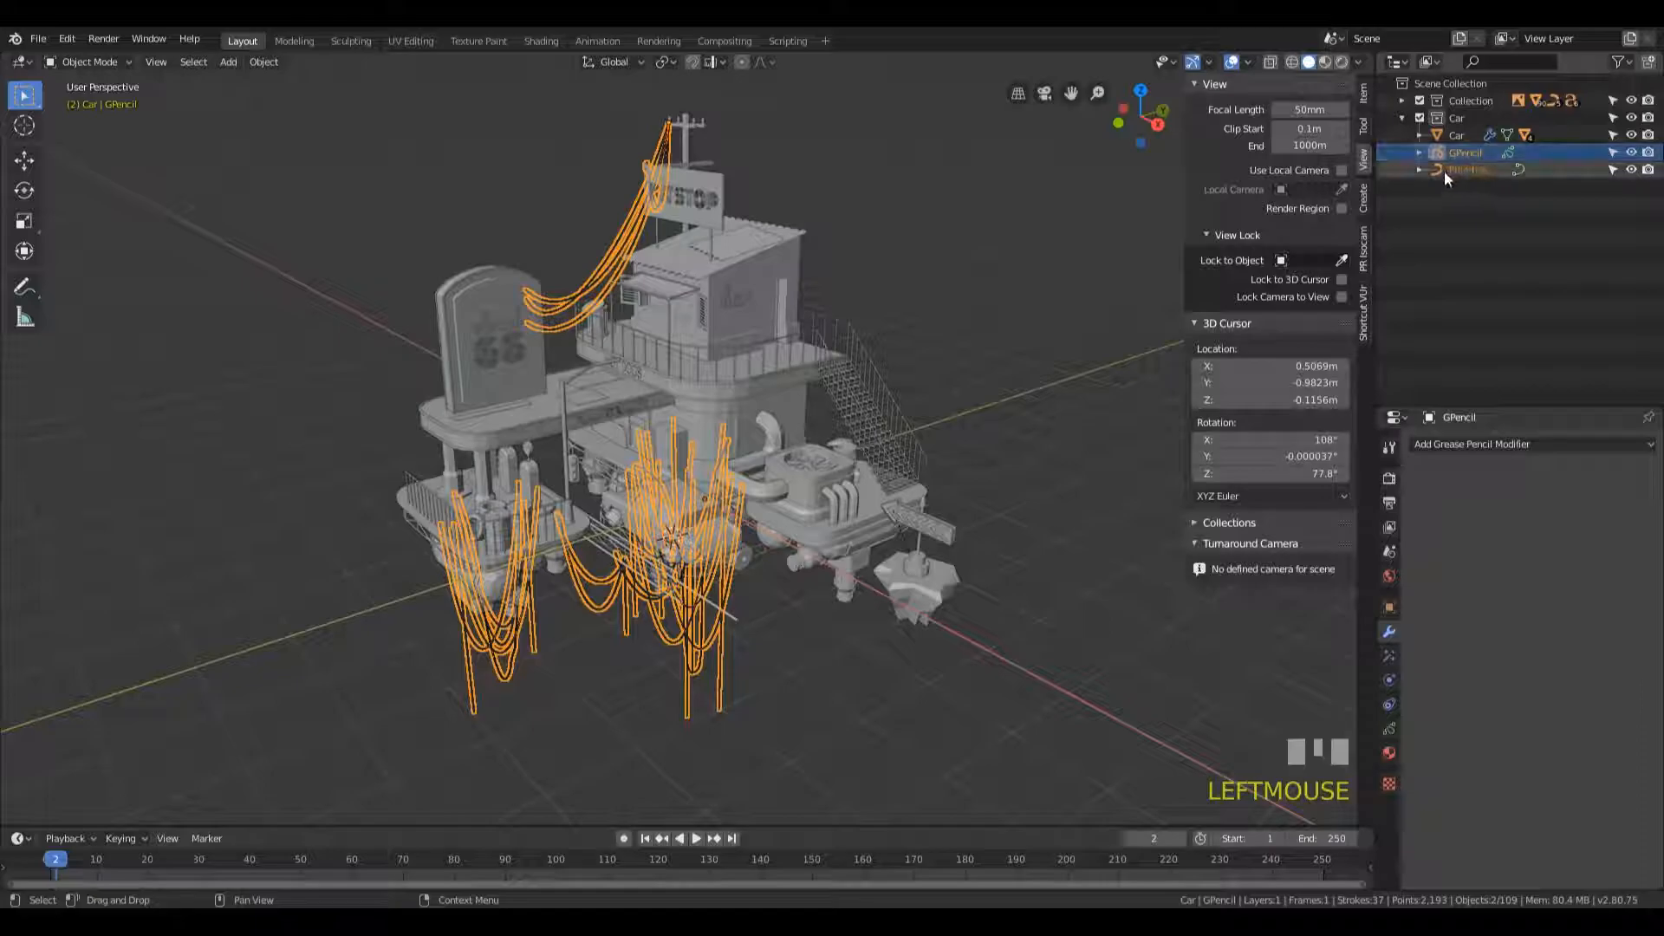
click(1457, 172)
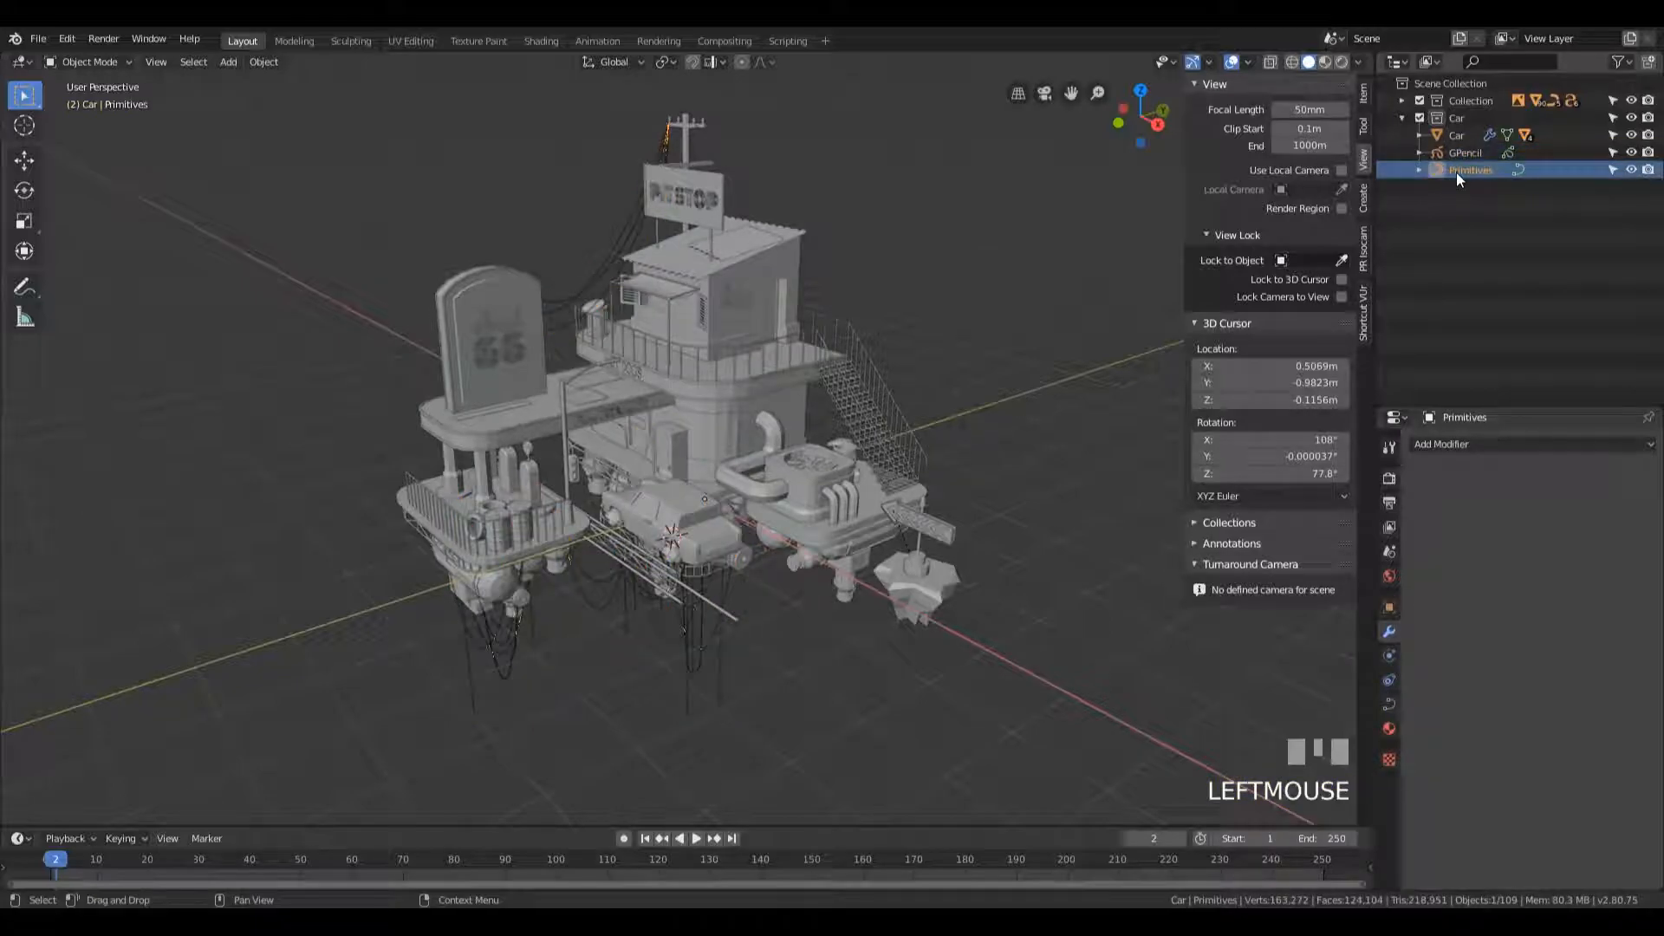
click(1463, 152)
mouse_move(652, 413)
shift+middle_down()
mouse_move(714, 343)
mouse_move(841, 313)
mouse_move(794, 286)
mouse_move(762, 333)
mouse_move(772, 455)
mouse_move(887, 309)
shift+middle_up()
scroll(813, 367, up, 3)
shift+middle_drag(808, 412, 919, 381)
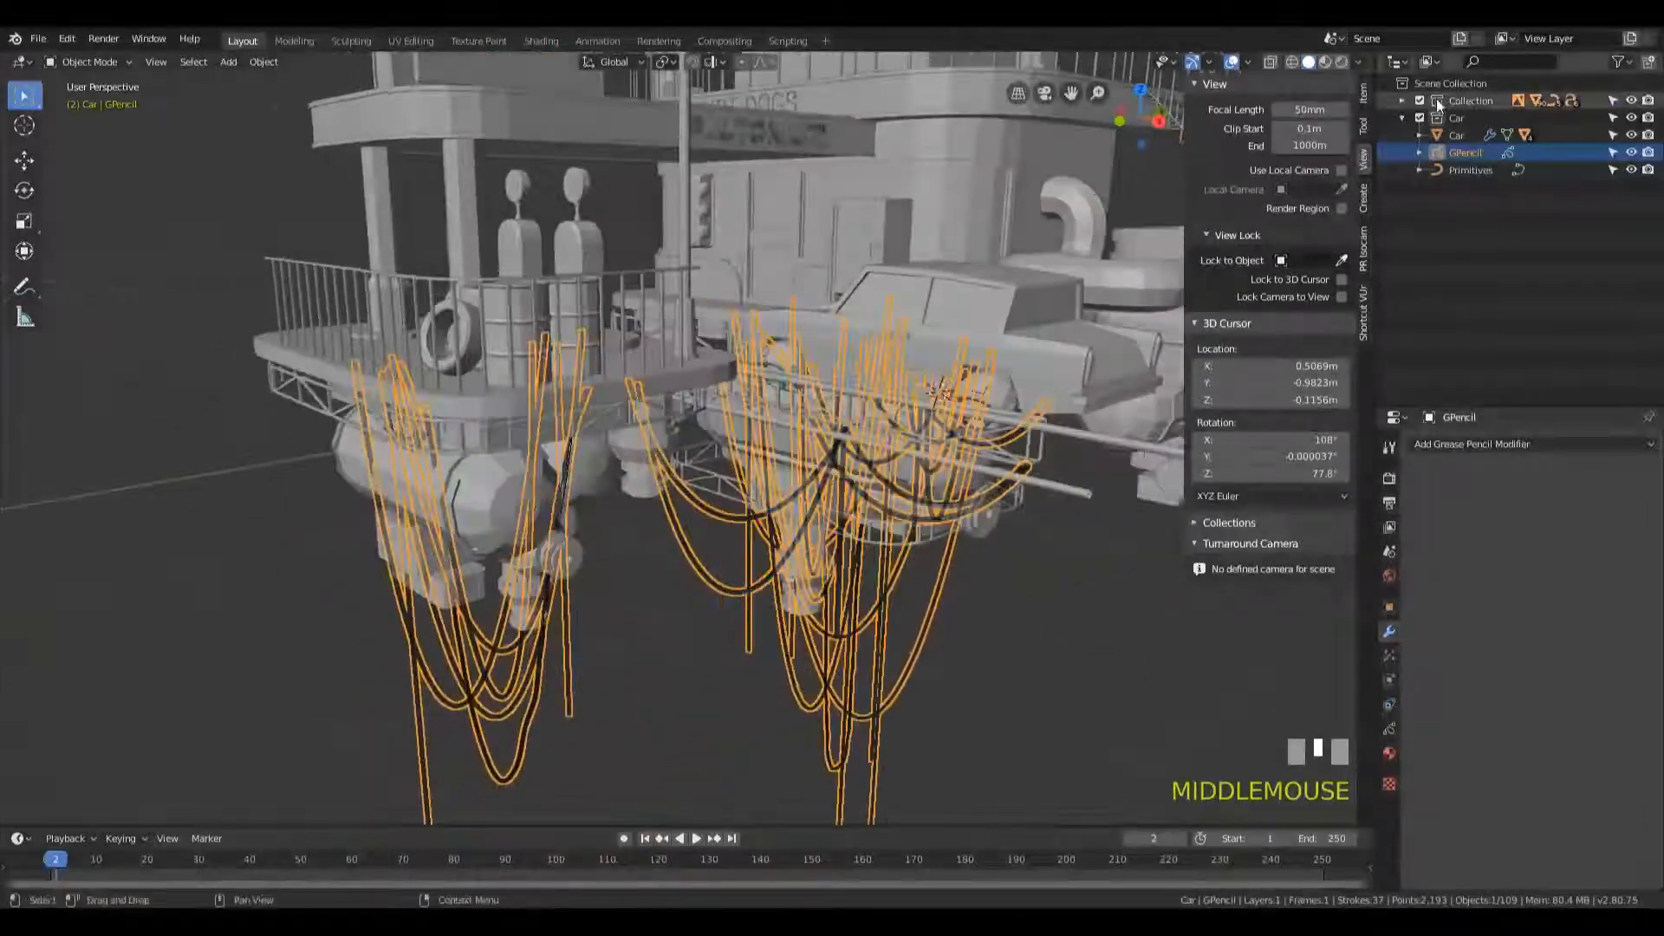
click(1443, 157)
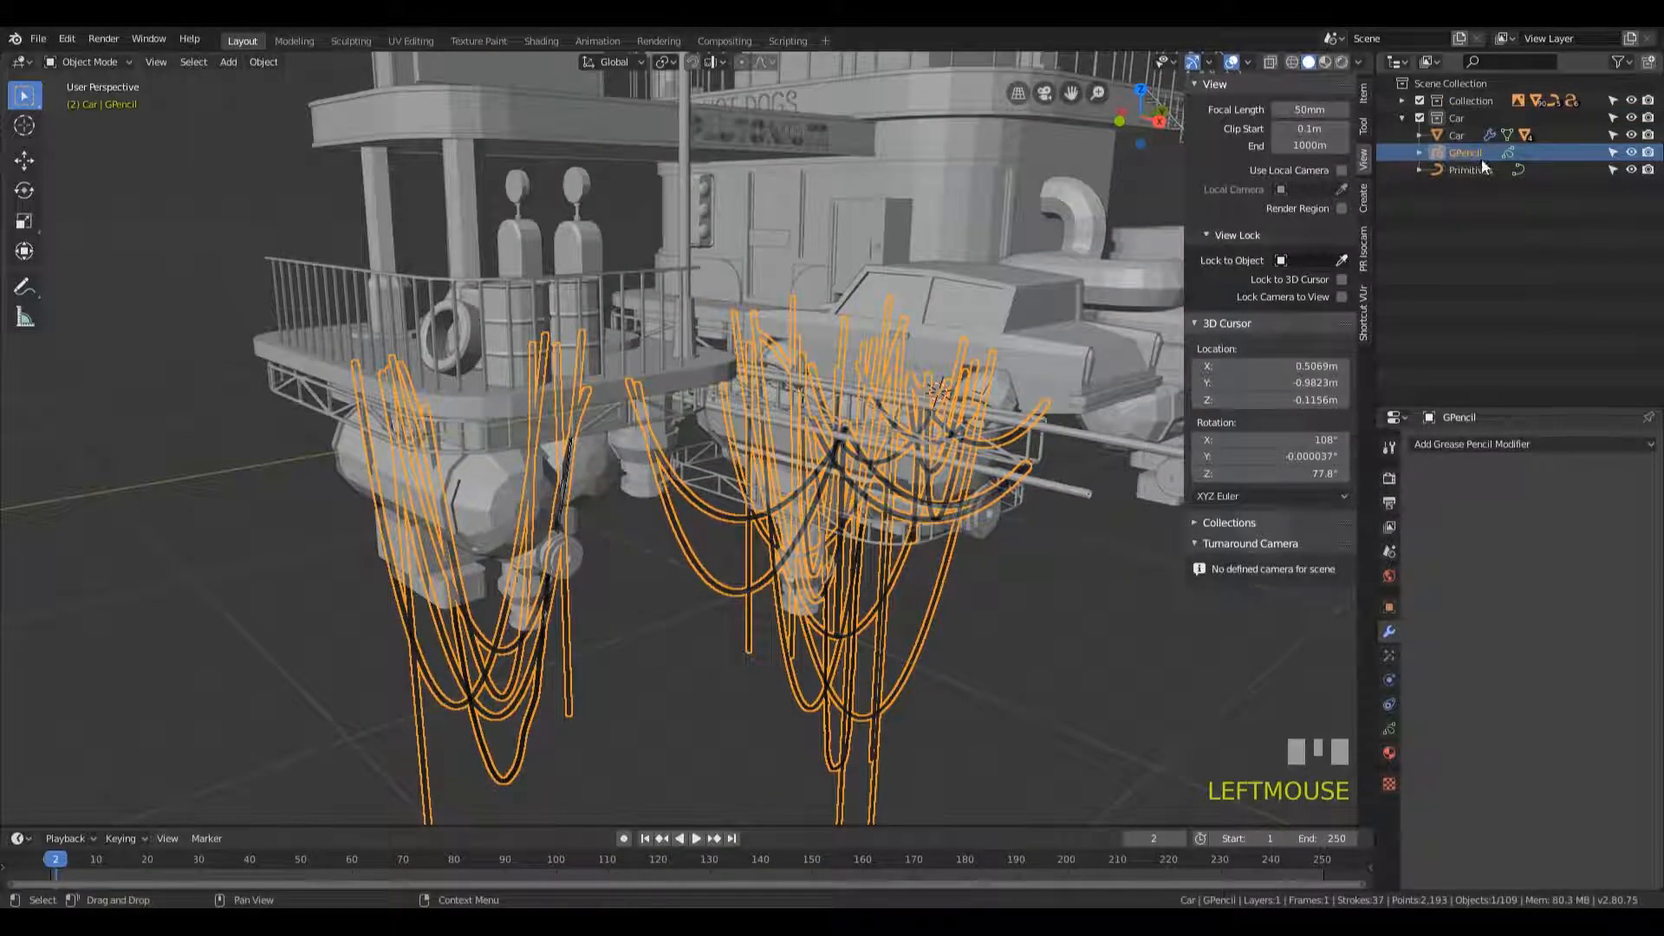
click(1469, 171)
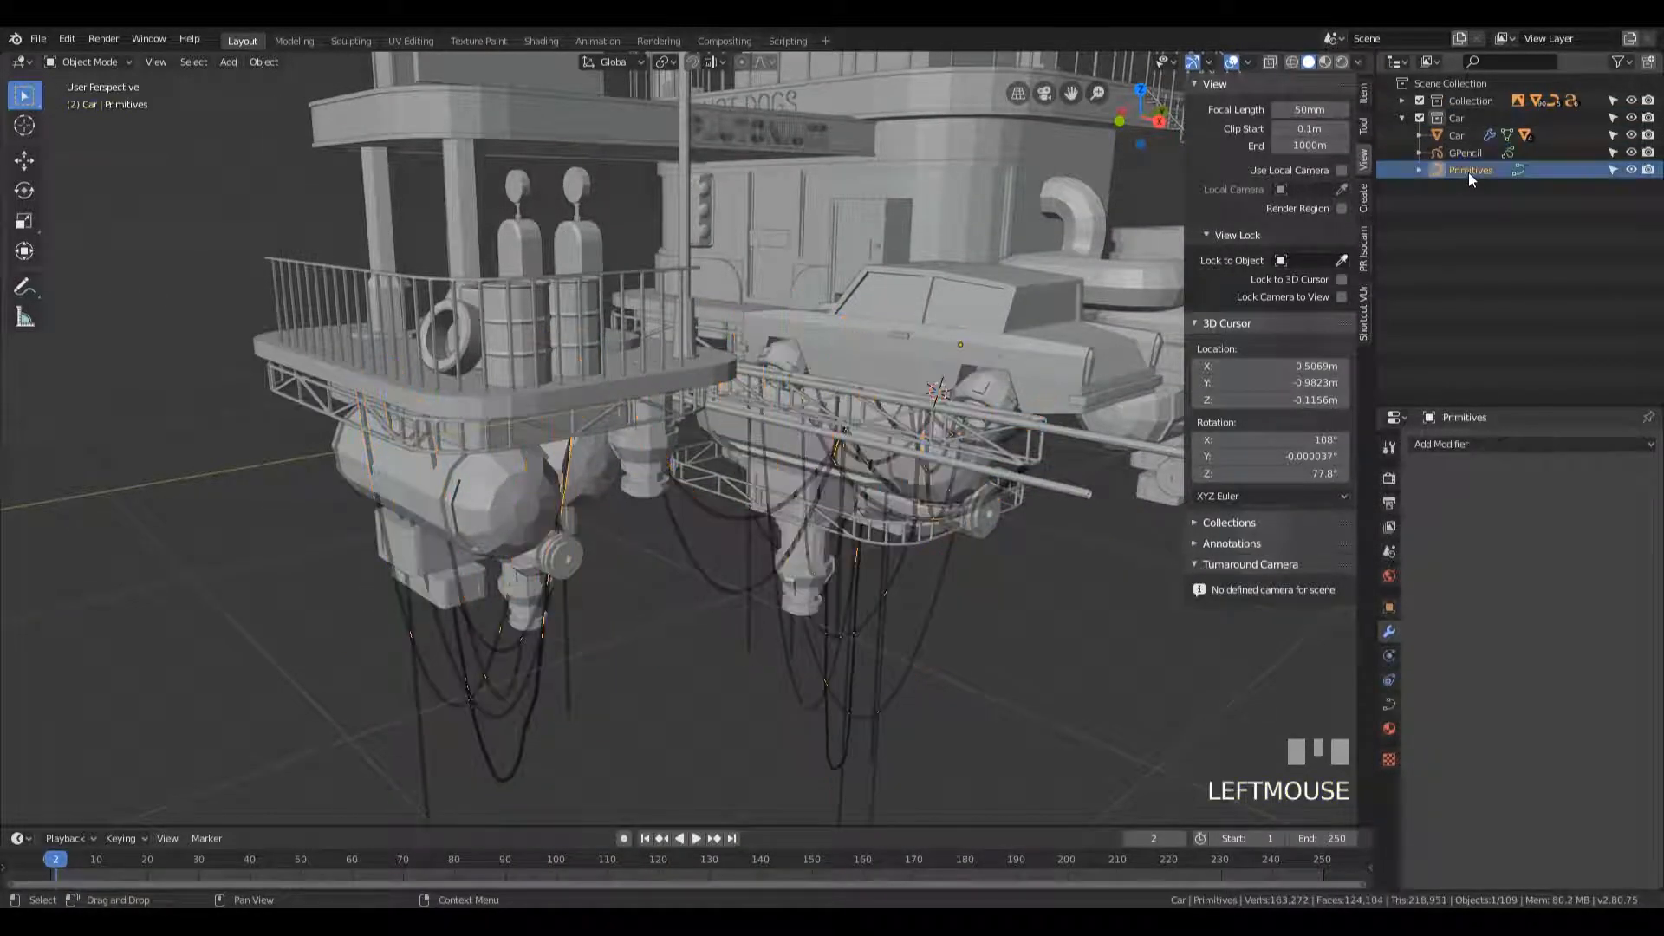
key(Tab)
scroll(863, 469, down, 2)
scroll(752, 326, down, 4)
key(Tab)
shift+middle_drag(928, 215, 832, 364)
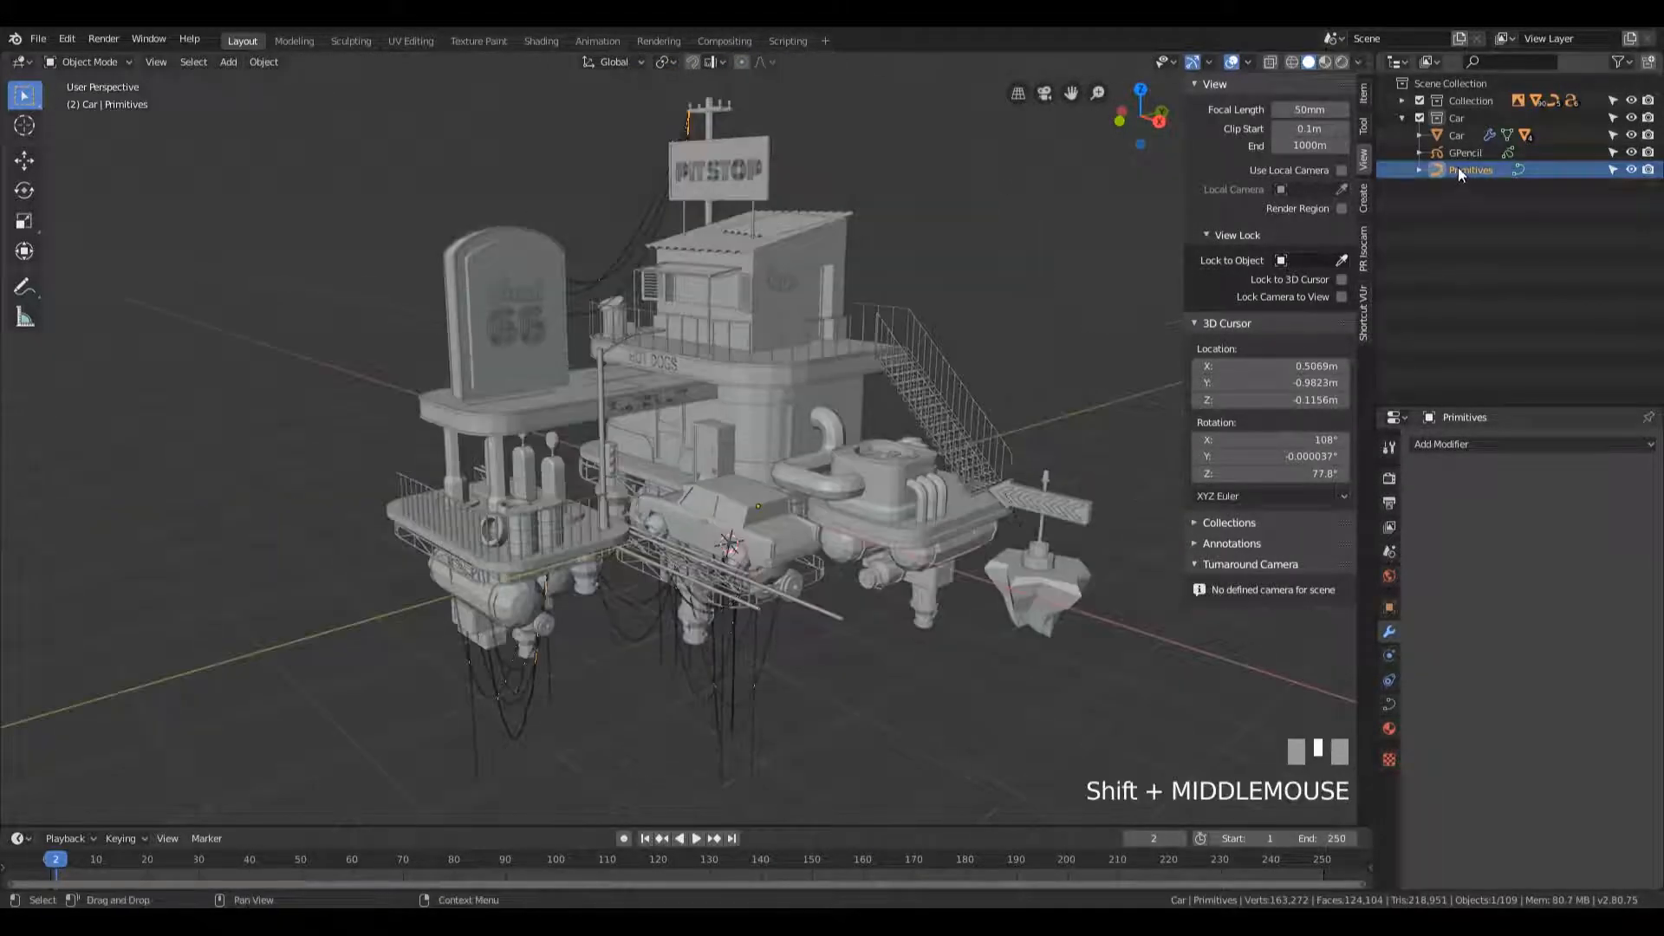
- Move the GPencil and Primitives objects from the Car collection into Collection
click(1463, 173)
shift+click(1465, 154)
drag(1466, 160, 1459, 99)
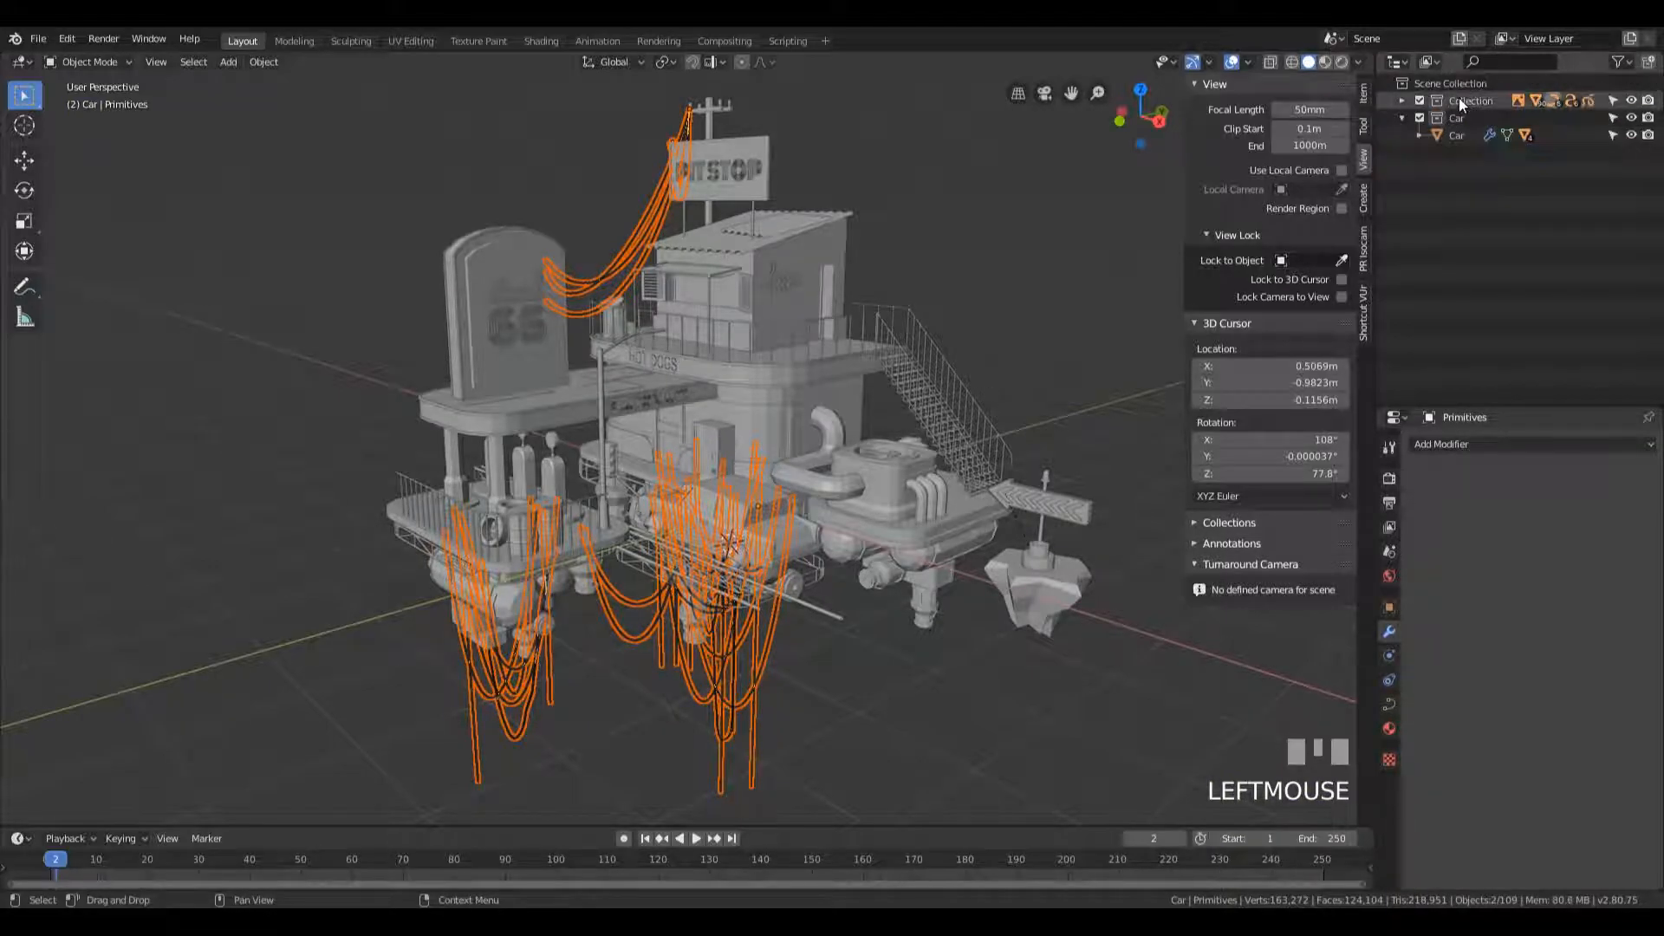
- Hide the original GPencil object in Collection from the viewport and from renders
click(1403, 117)
click(1402, 101)
scroll(1483, 269, down, 6)
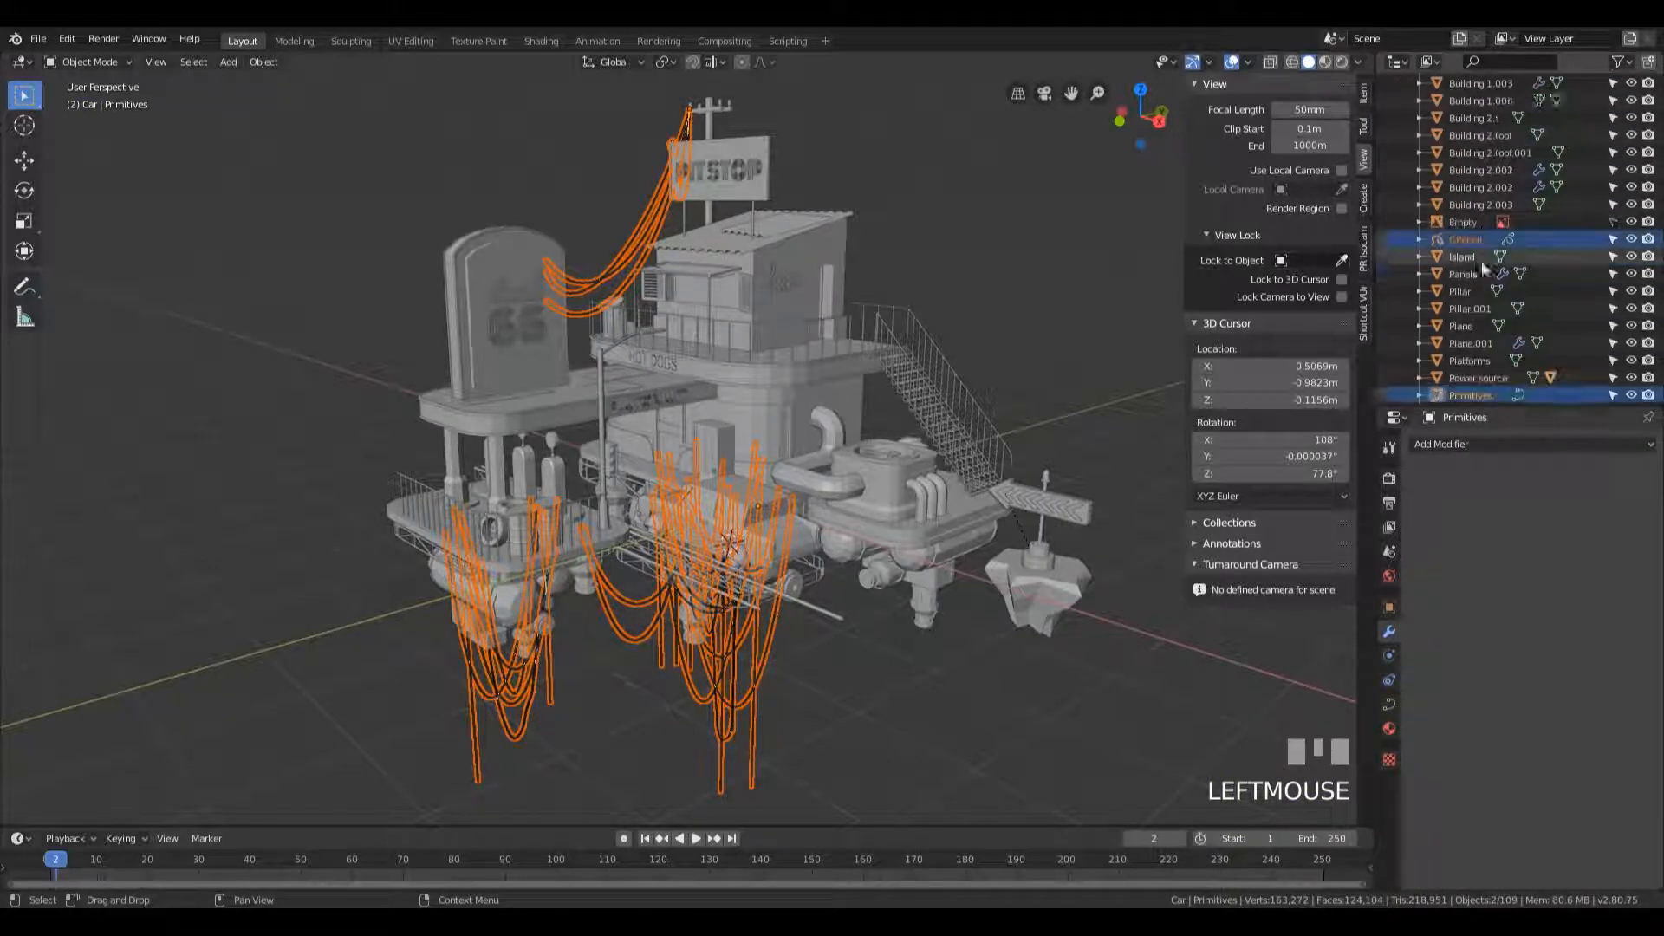
scroll(1484, 269, down, 2)
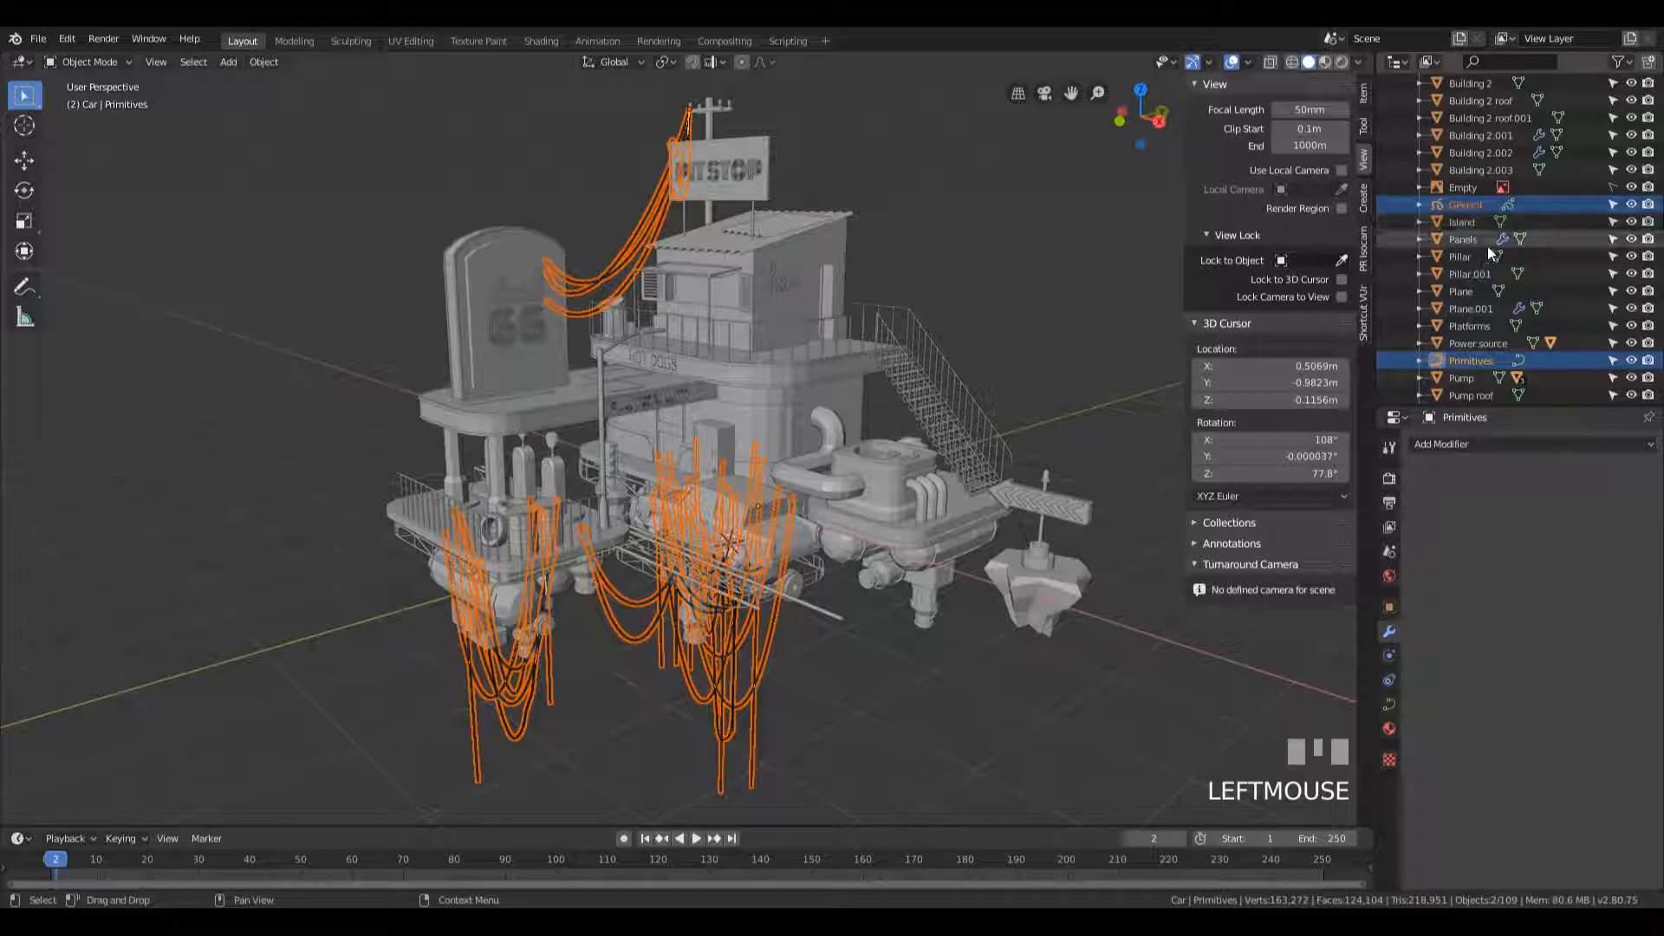
click(1614, 208)
click(1647, 206)
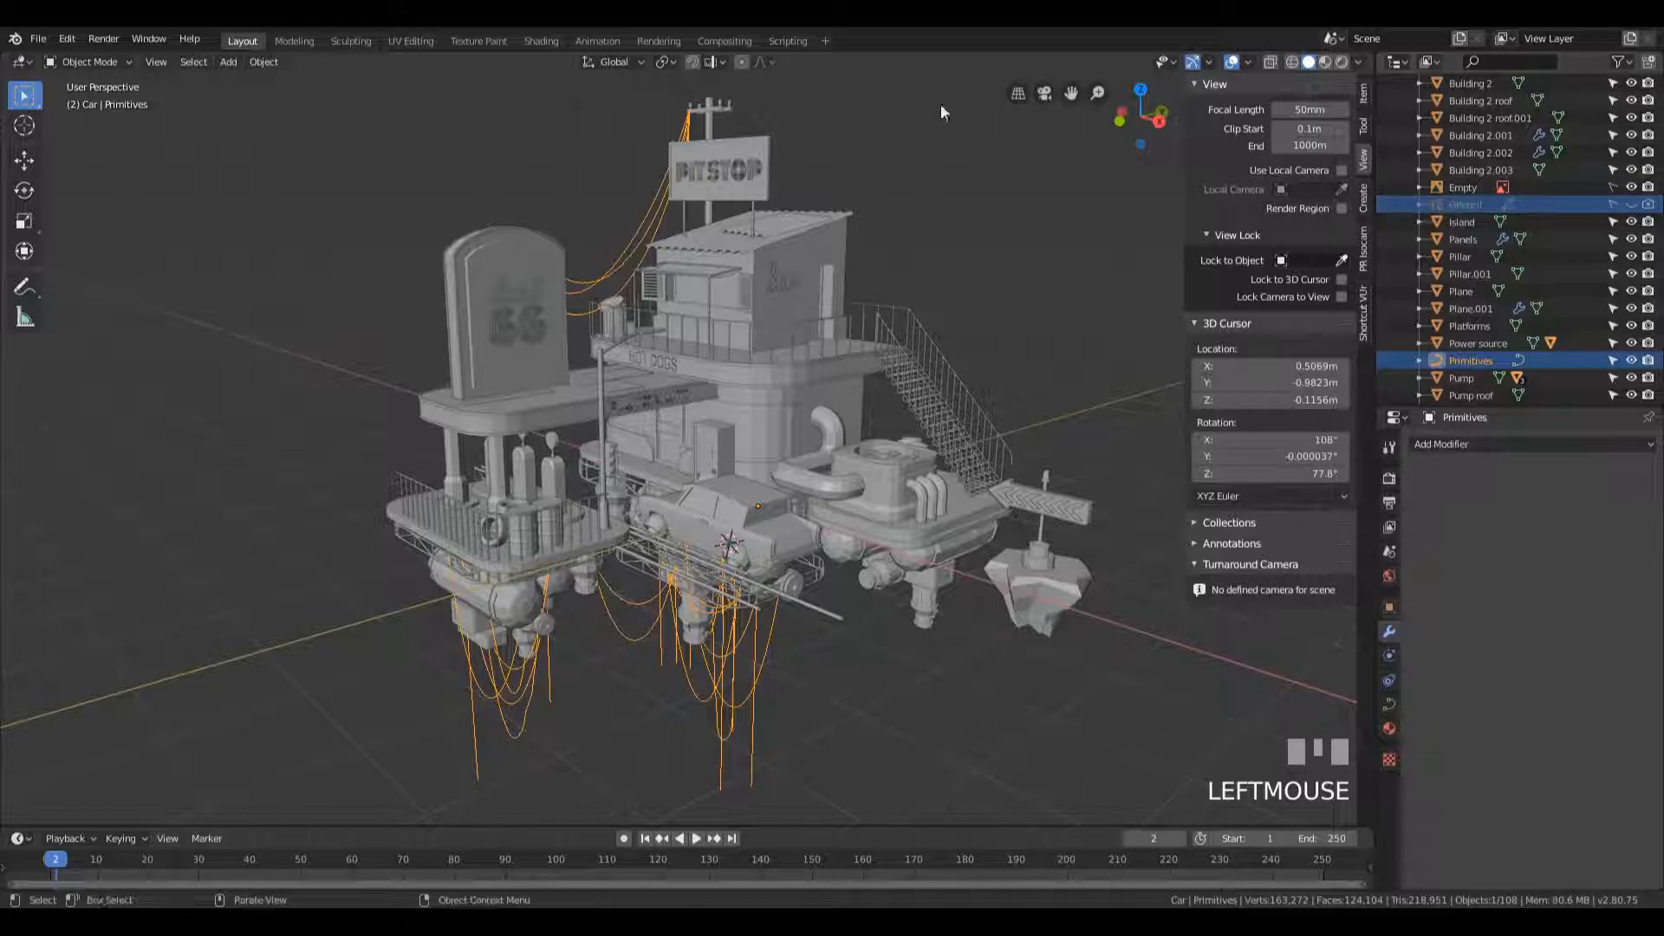
- Examine the control point density of the converted Primitives curve in Edit Mode across the upper and lower cables
click(914, 450)
middle_drag(914, 450, 693, 250)
scroll(787, 244, up, 3)
key(Tab)
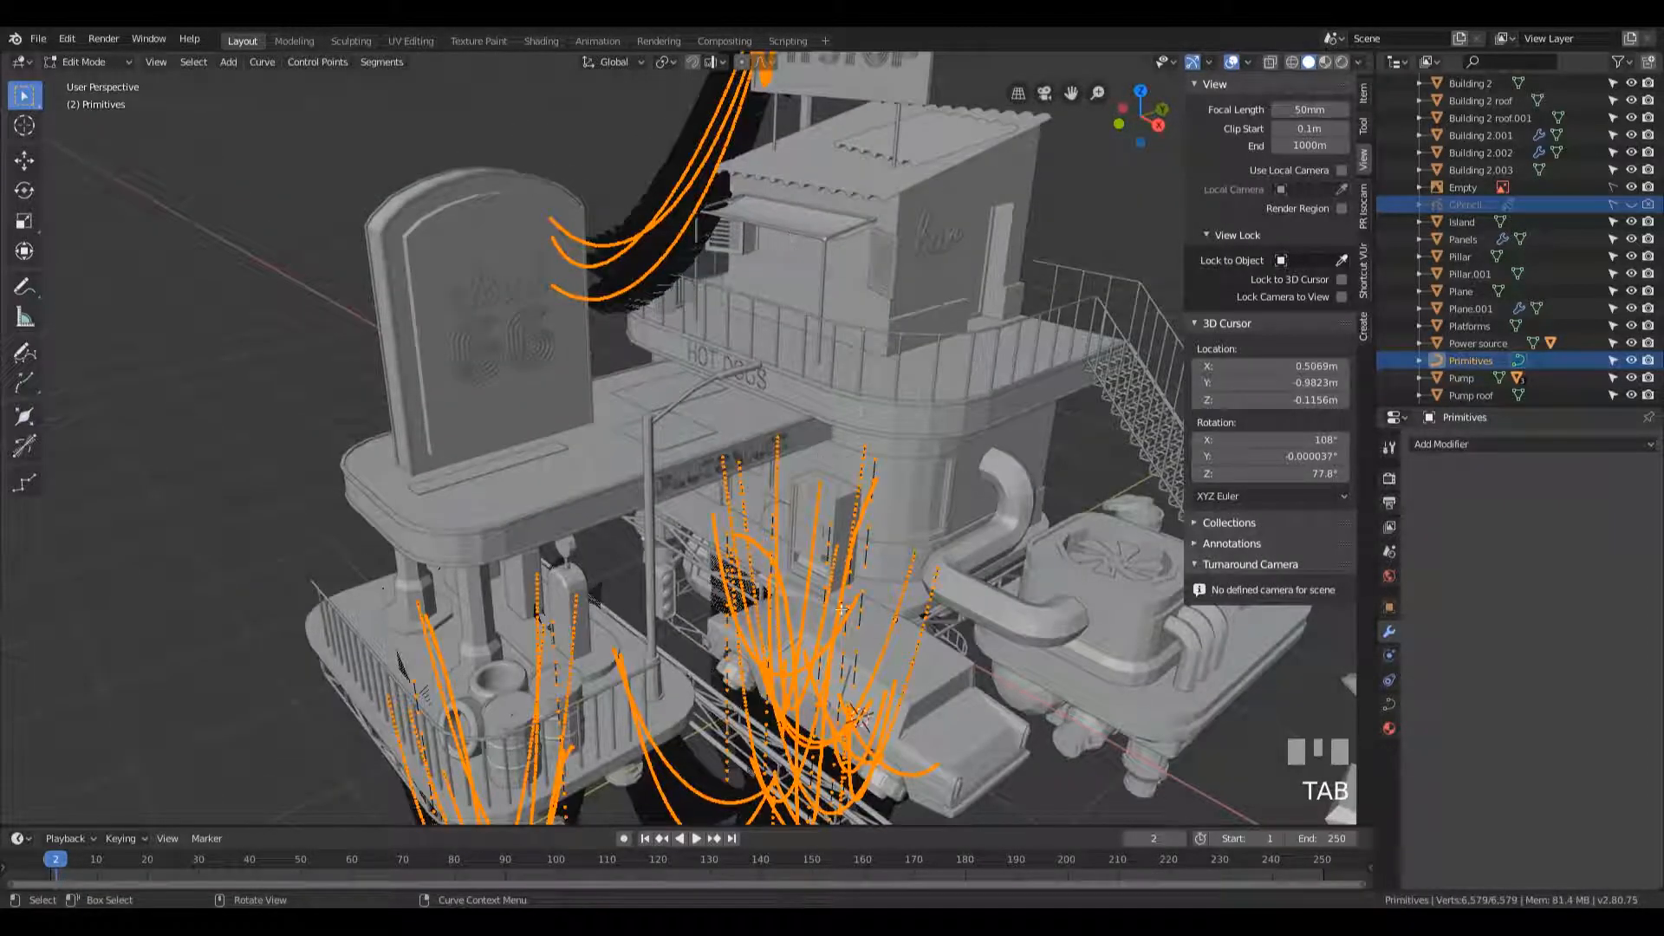
shift+middle_drag(908, 564, 936, 511)
shift+scroll(948, 488, down, 3)
scroll(867, 511, up, 6)
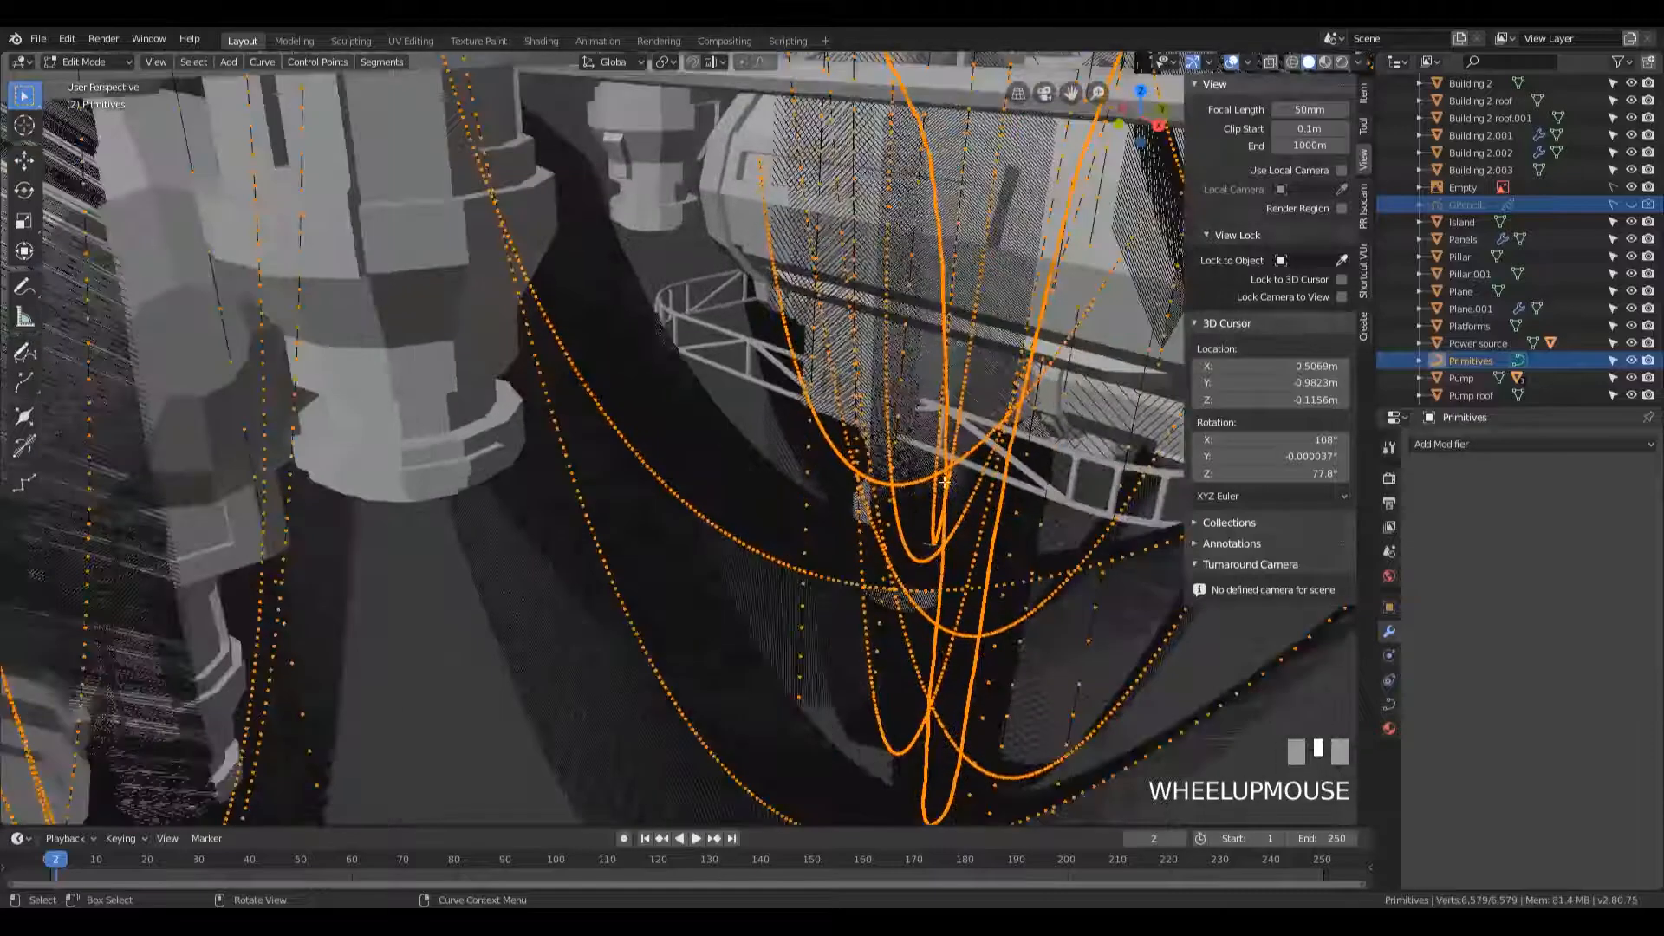
scroll(685, 561, down, 1)
scroll(269, 547, down, 6)
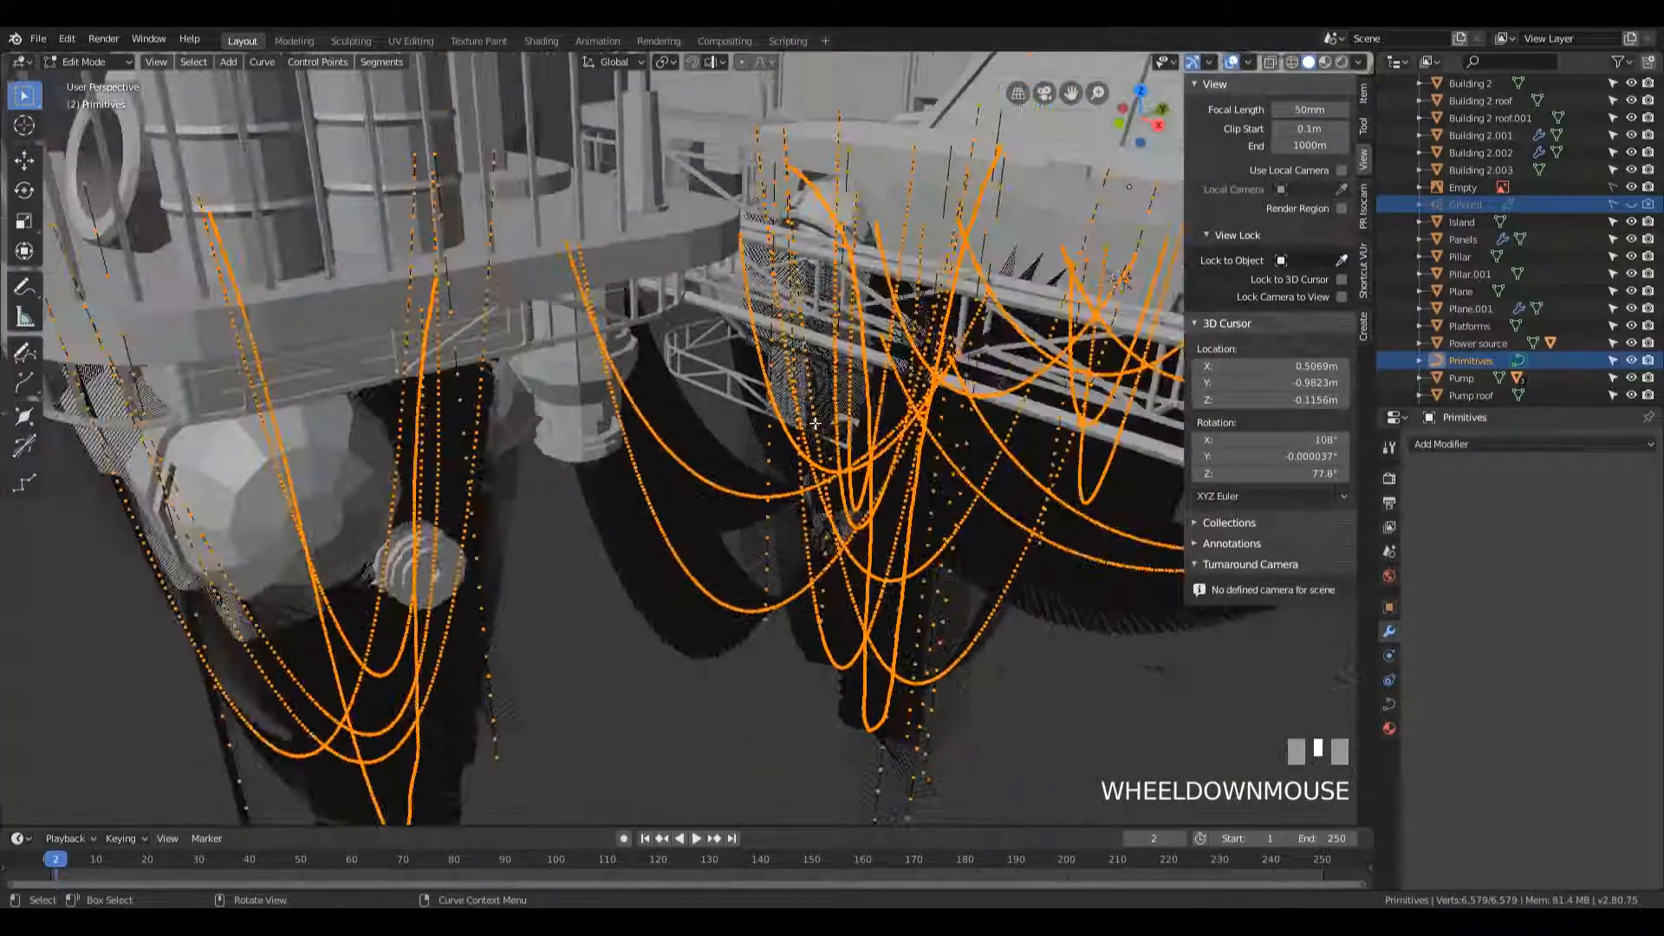
shift+middle_drag(832, 182, 823, 399)
scroll(844, 323, down, 2)
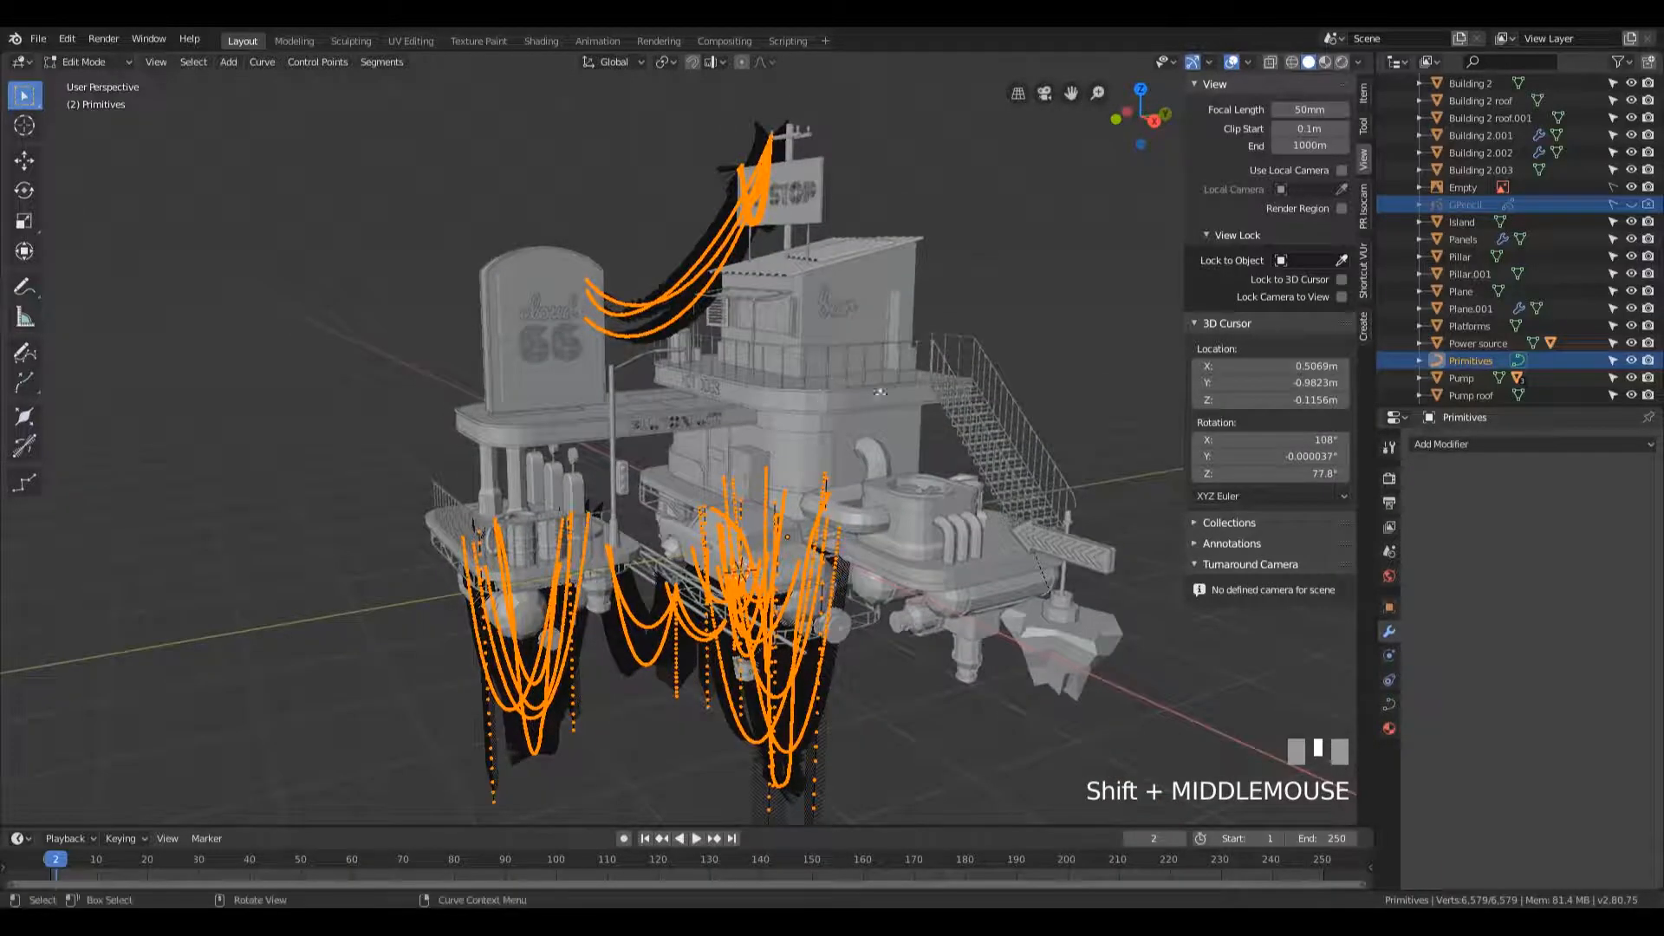
scroll(960, 444, down, 2)
scroll(960, 444, up, 2)
middle_drag(961, 444, 900, 449)
key(Tab)
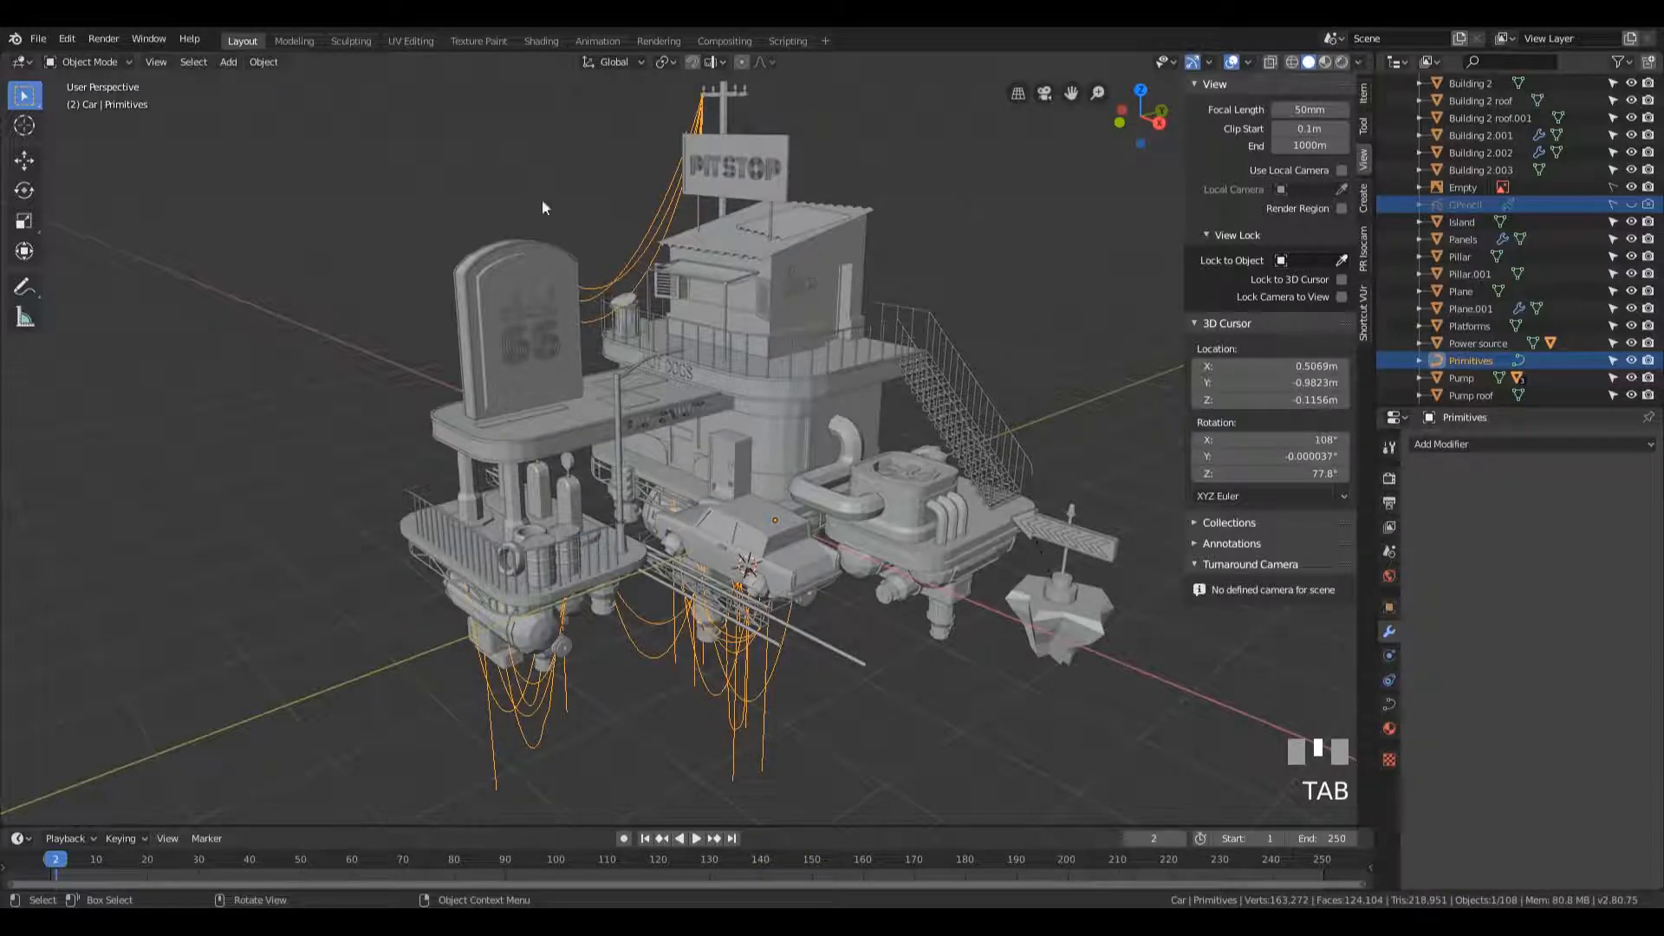
- Save the file and look up the Simplify Curves+ add-on in the preferences by searching for "simplif"
key(ctrl+s)
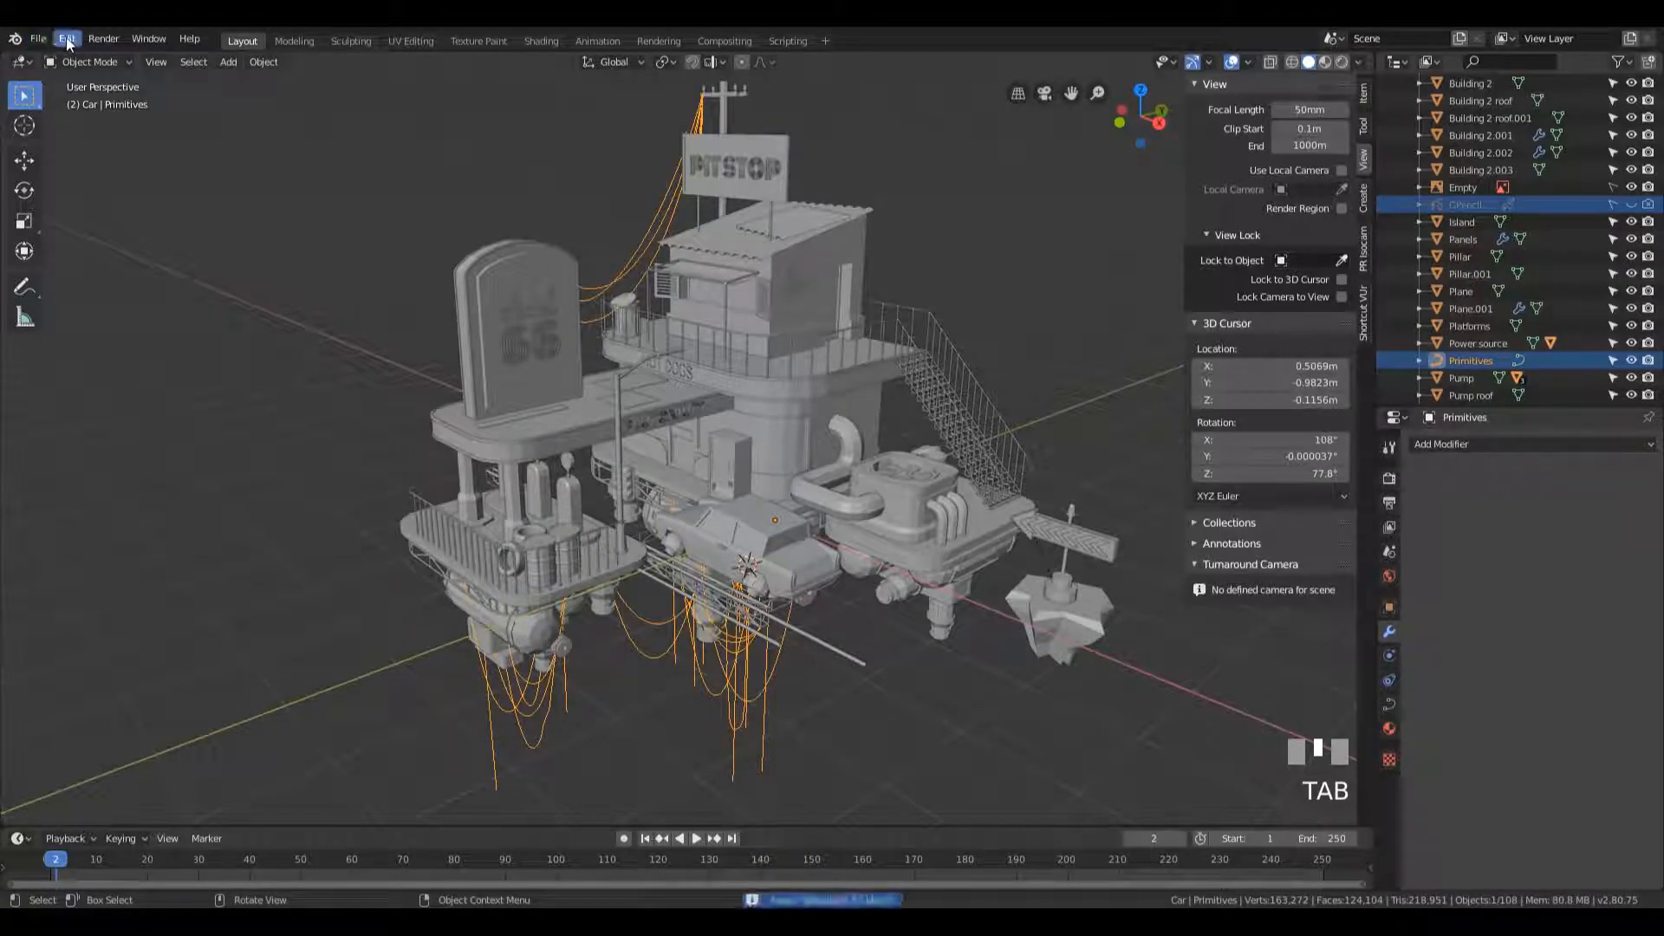
click(67, 39)
click(99, 270)
click(422, 64)
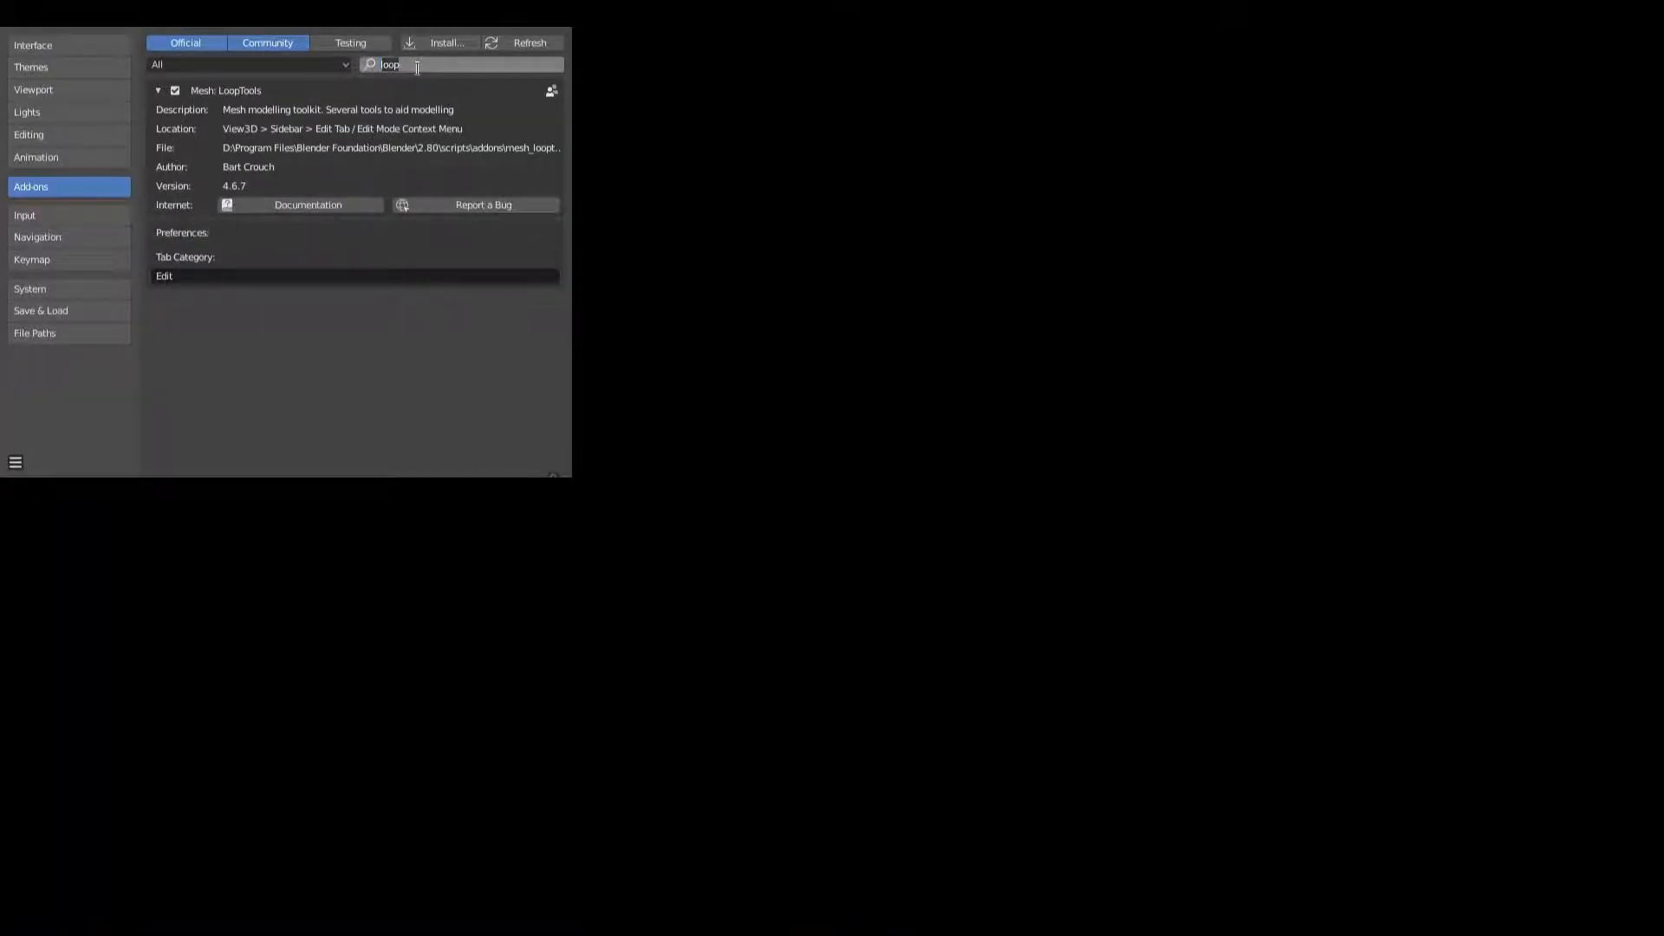
text(simpl)
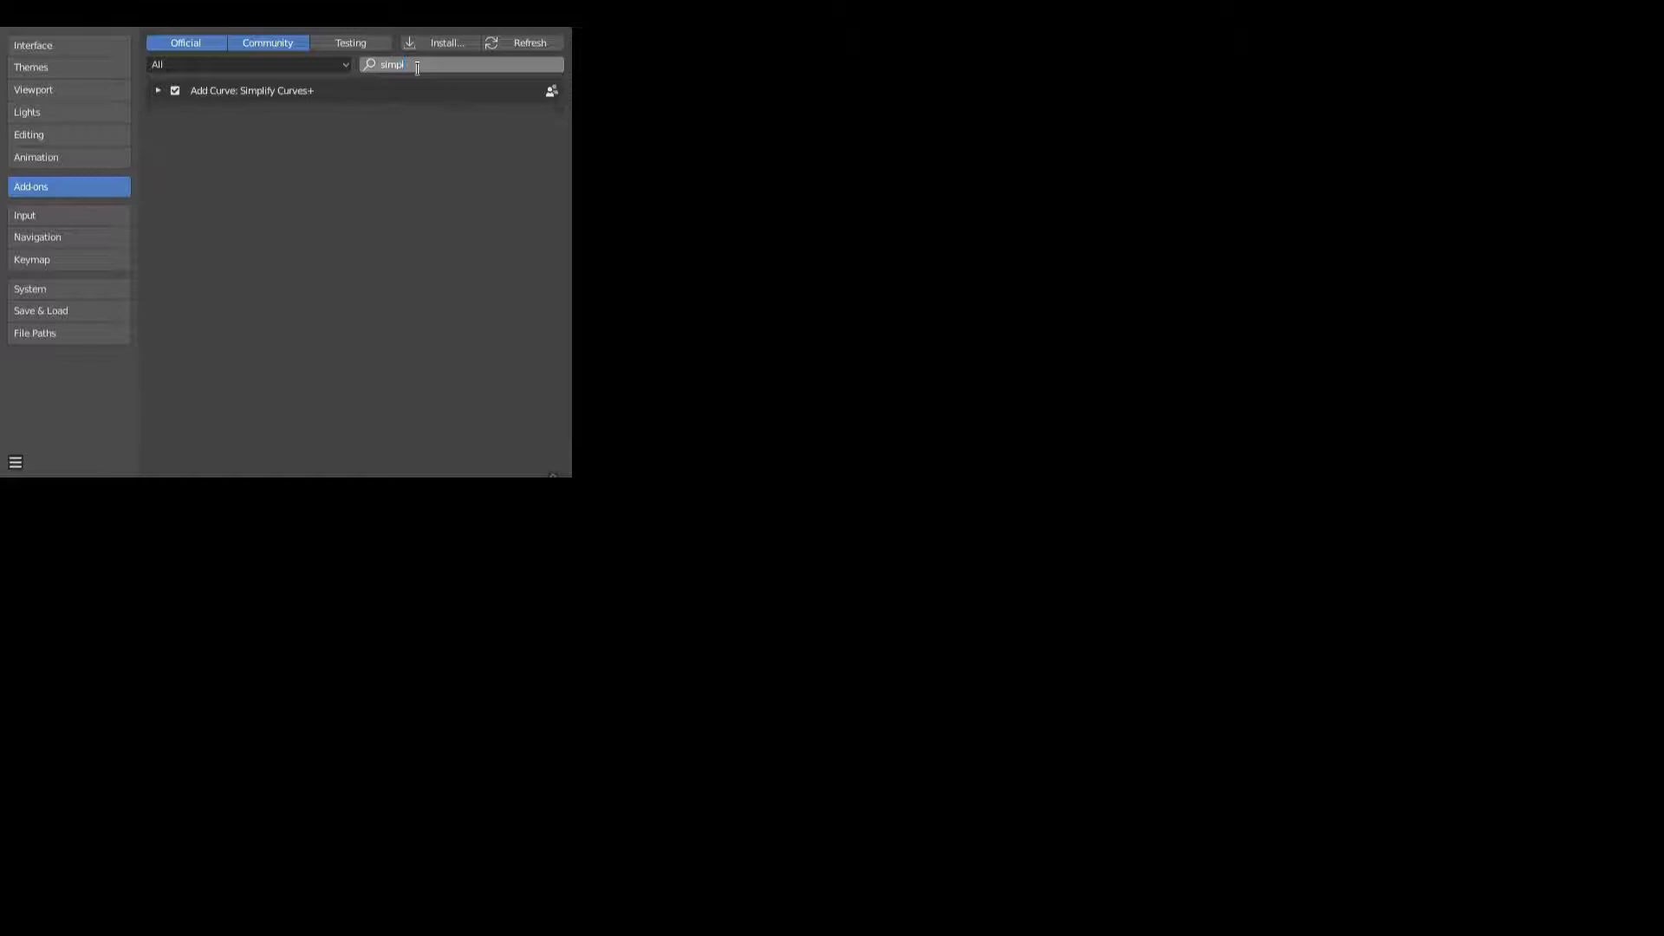
text(if)
key(Return)
click(158, 90)
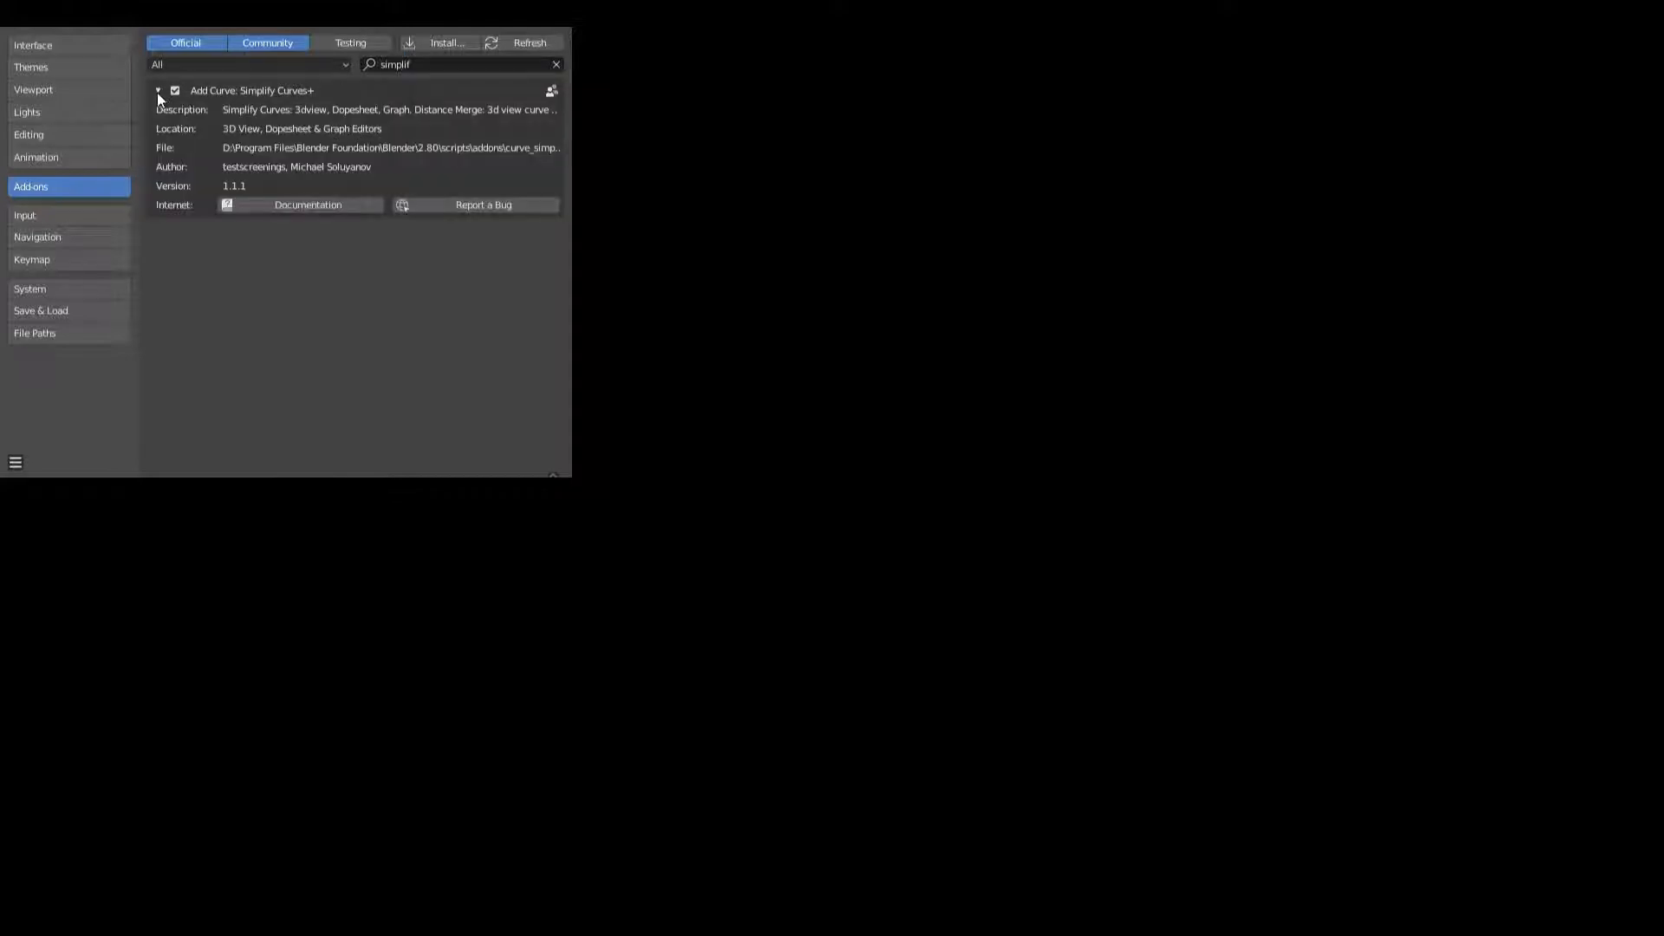
click(159, 91)
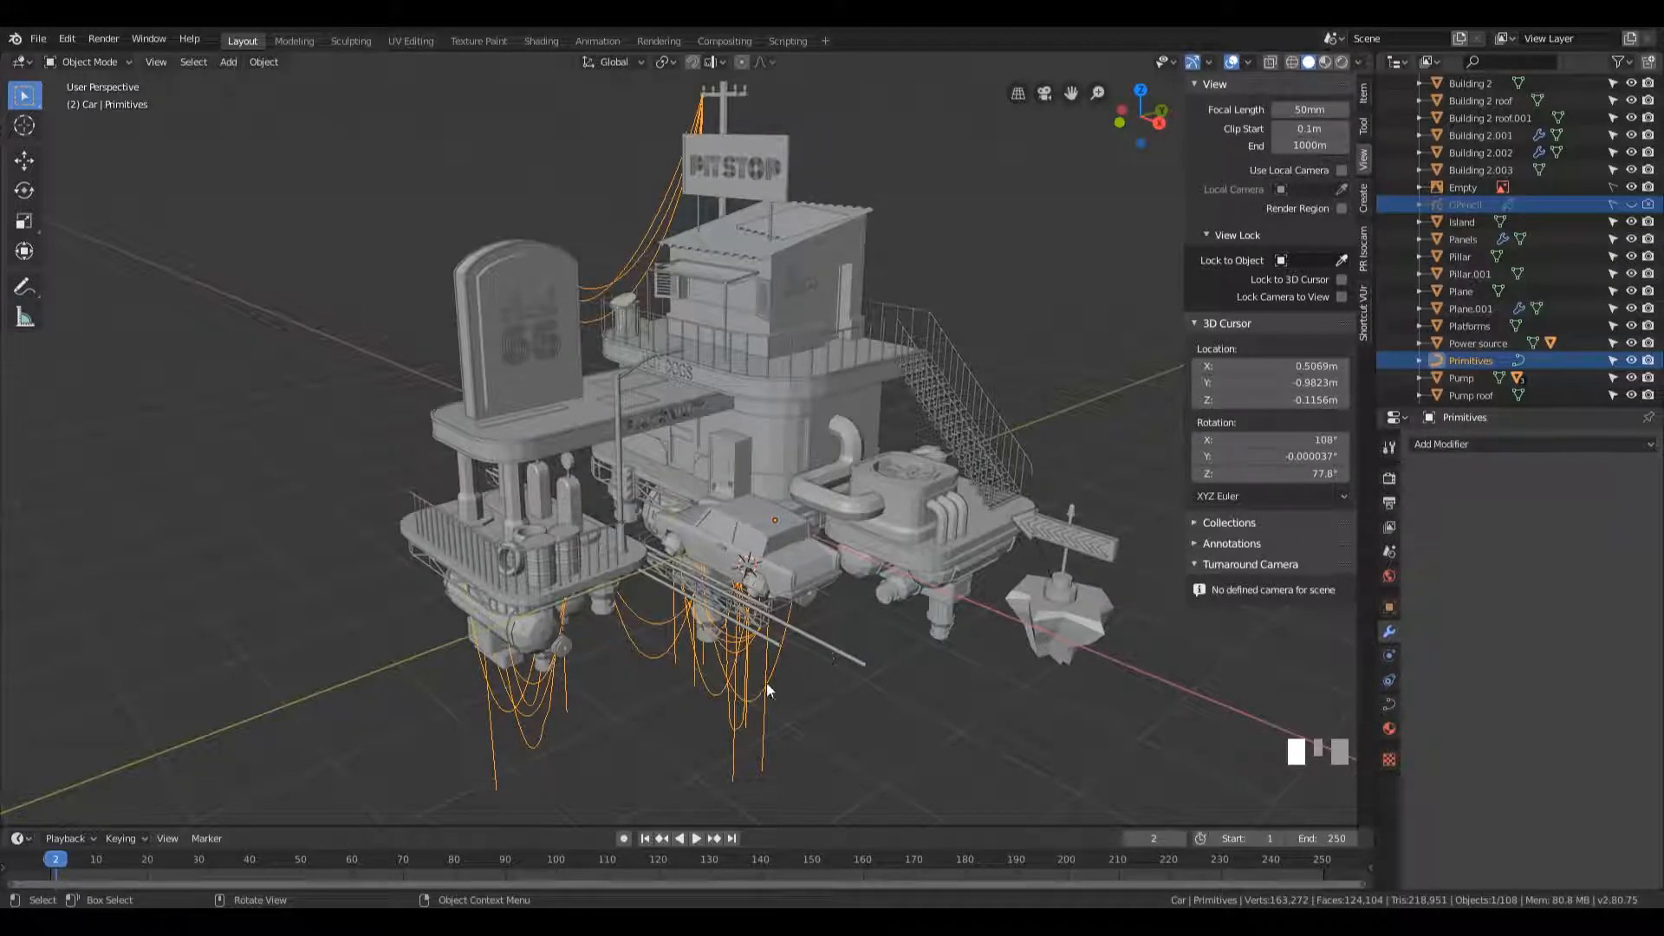
- Create a simplified copy of the Primitives cable curve with Curve Simplify
key(shift+a)
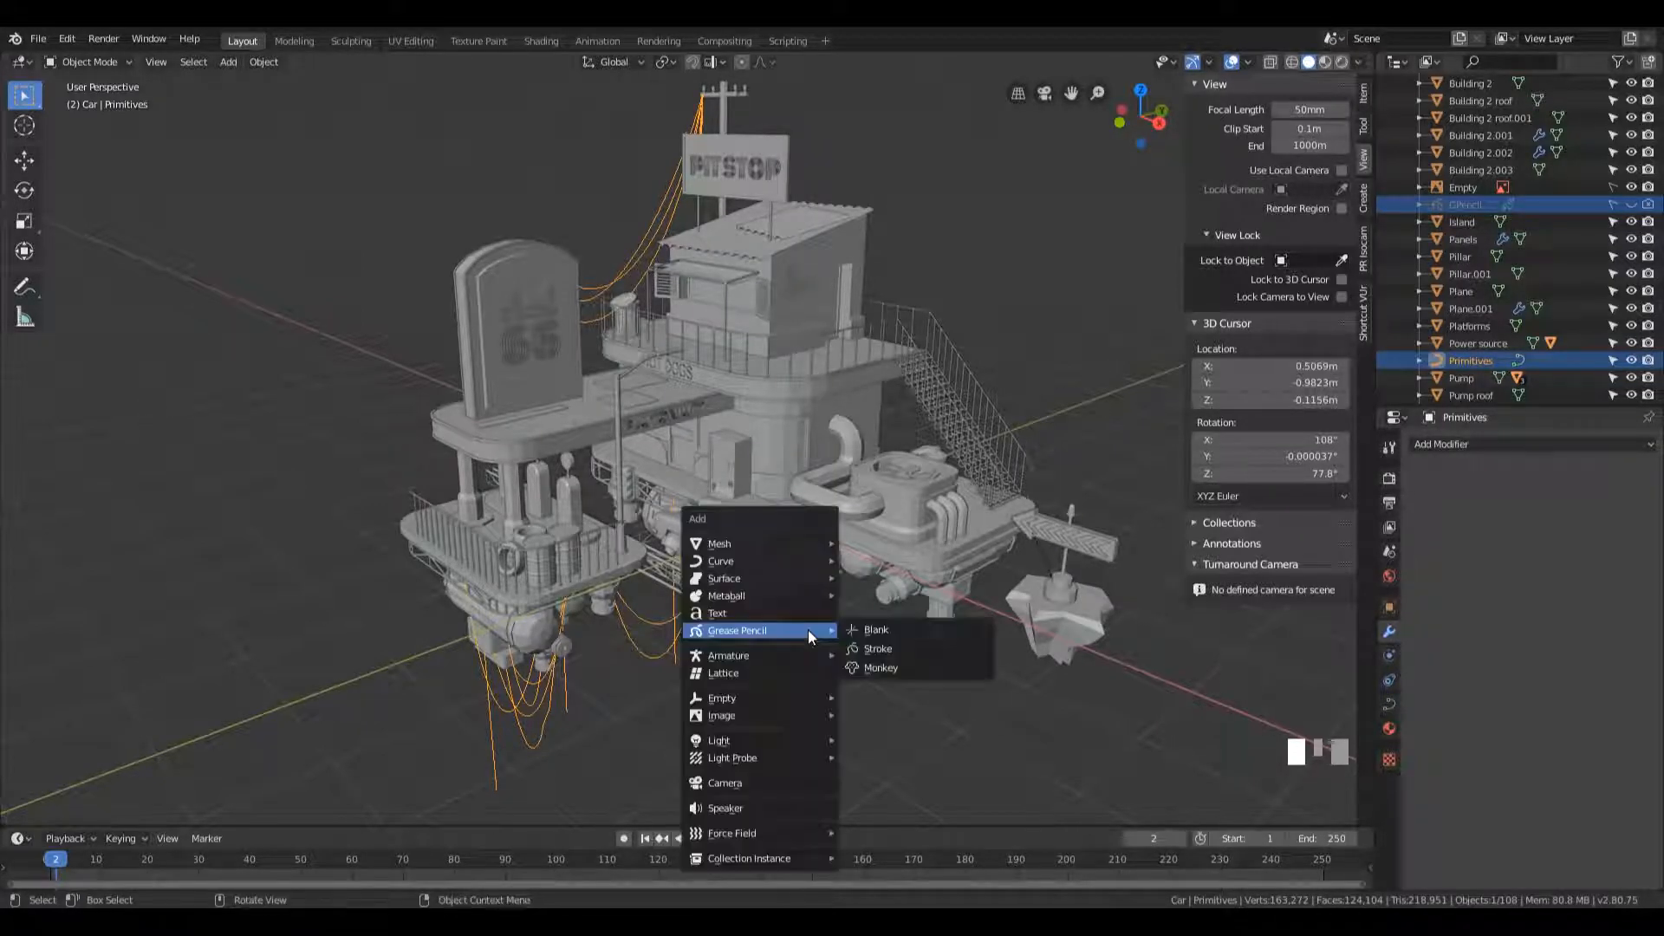
mouse_move(762, 559)
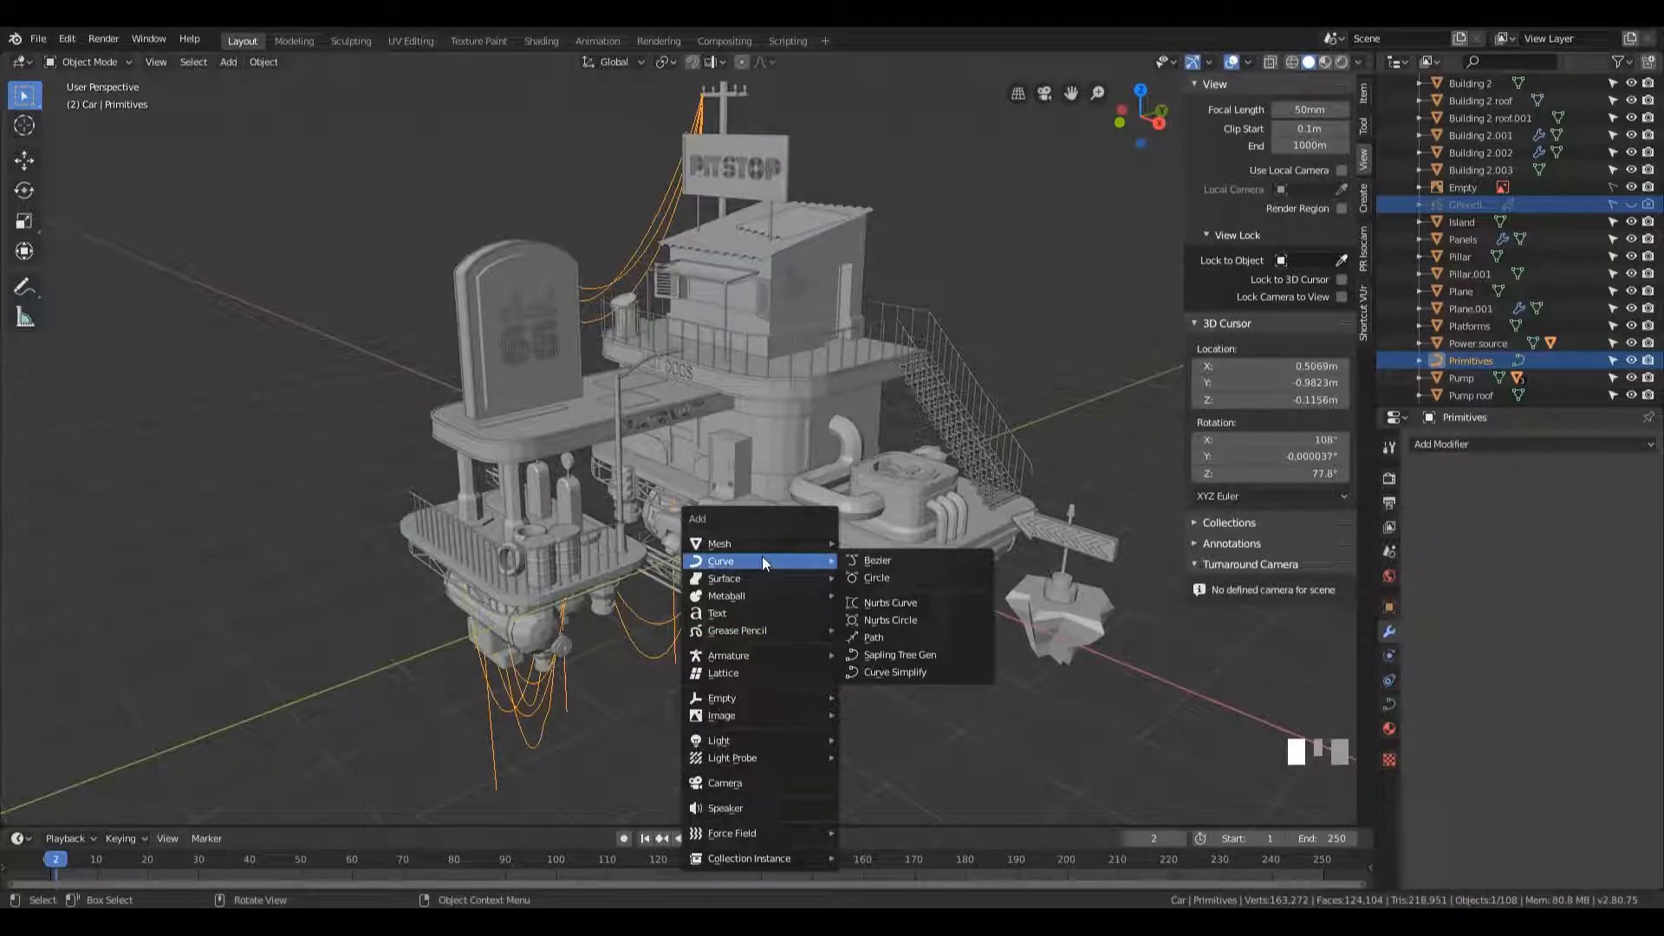
click(902, 673)
scroll(1491, 347, down, 3)
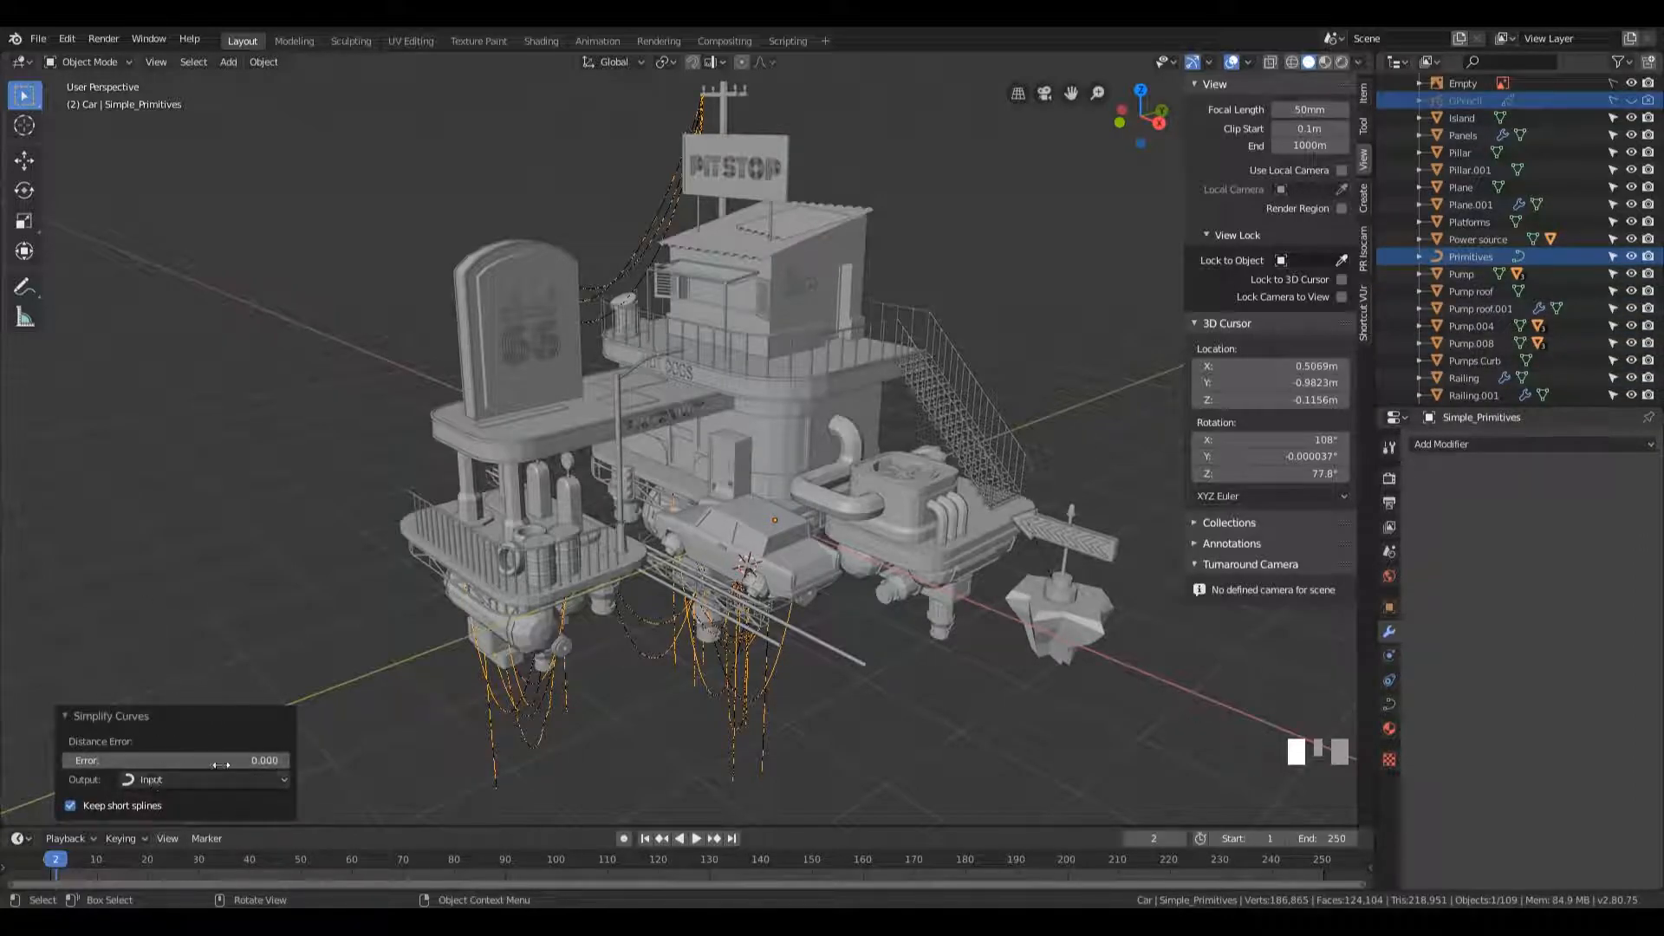
- Raise the Simplify Curves distance error to 0.120 while checking the fit of the cables below the platforms
middle_drag(825, 619, 548, 577)
scroll(924, 586, up, 6)
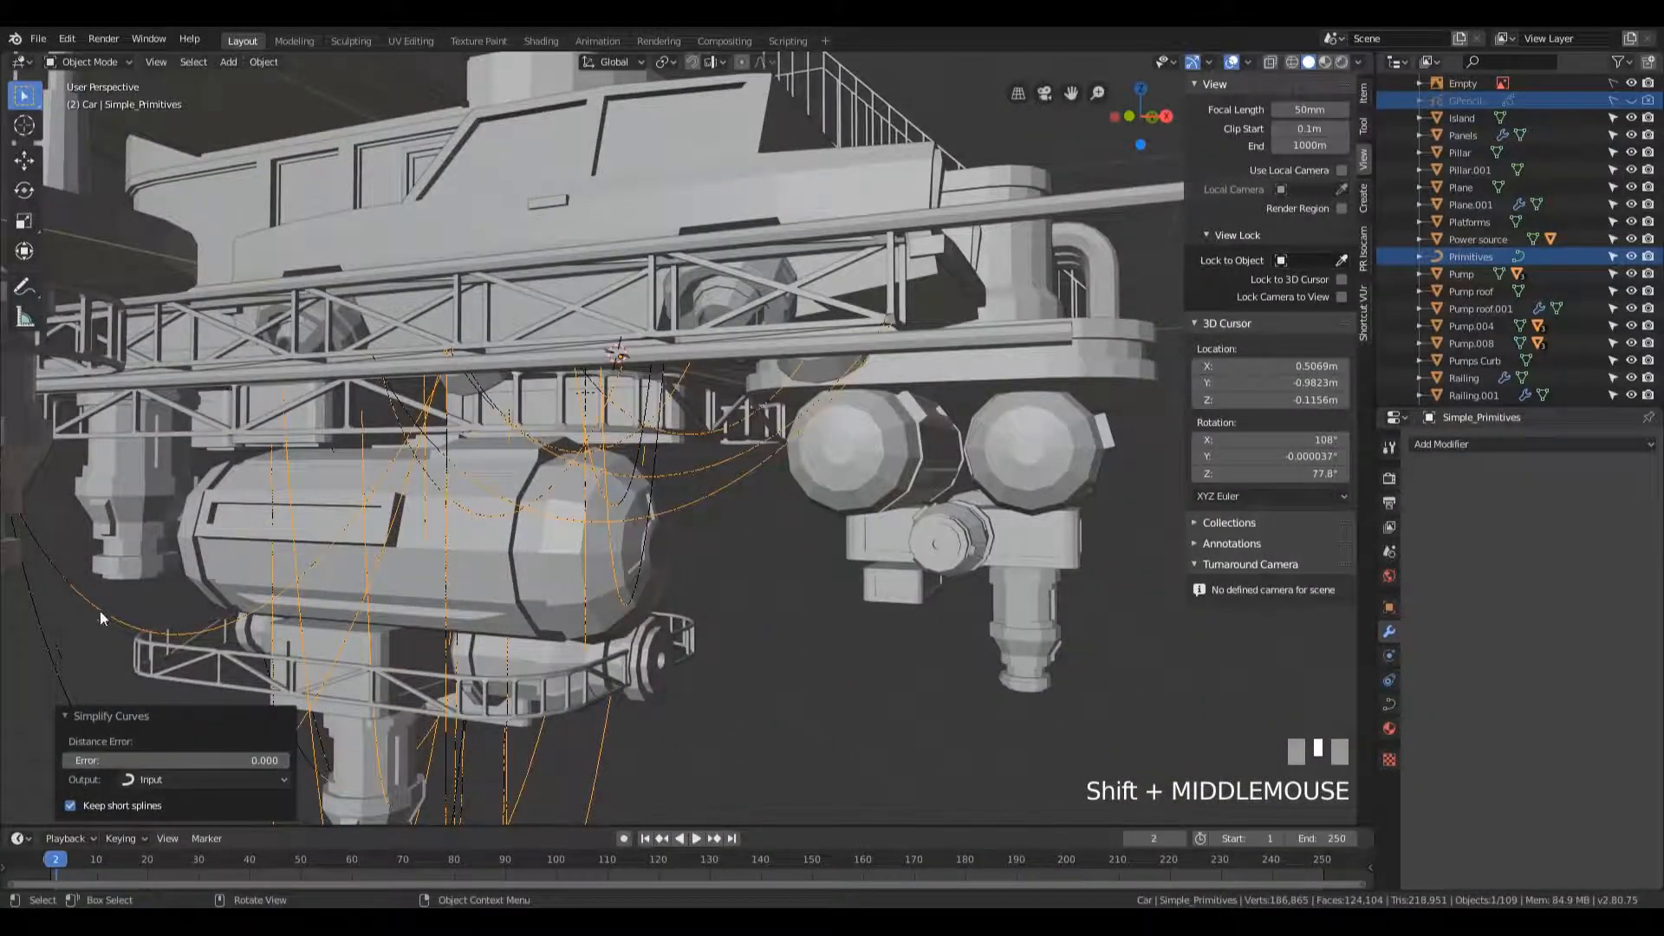
click(284, 761)
click(284, 761)
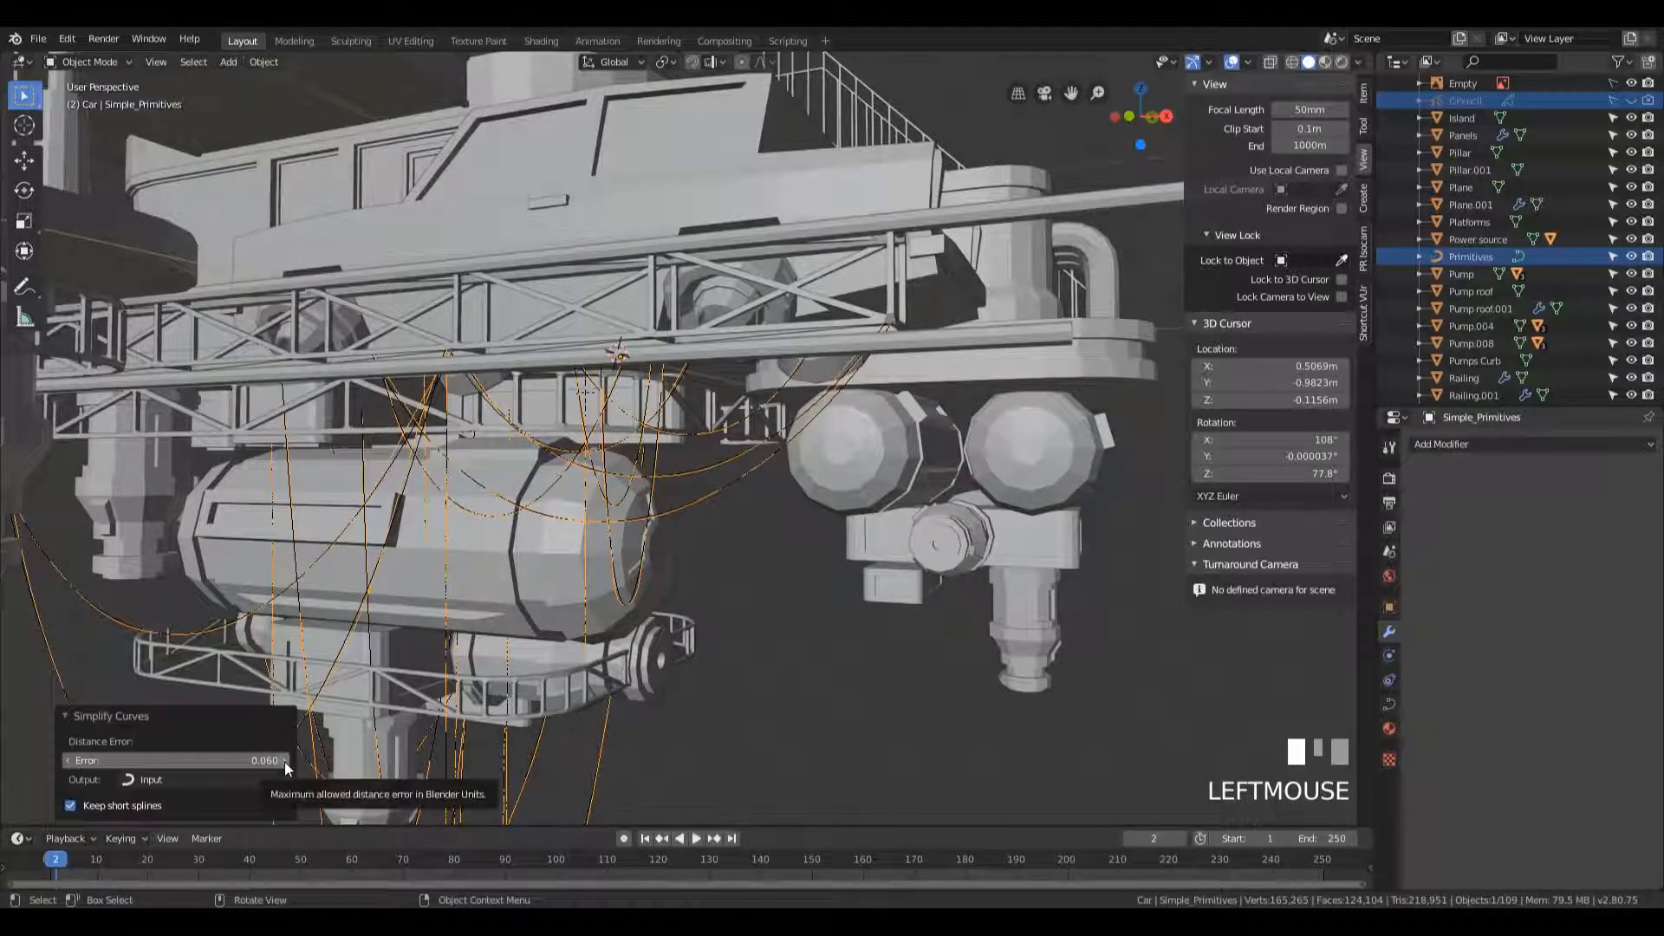
click(284, 761)
shift+middle_drag(812, 494, 847, 490)
key(KP_1)
scroll(1116, 470, up, 2)
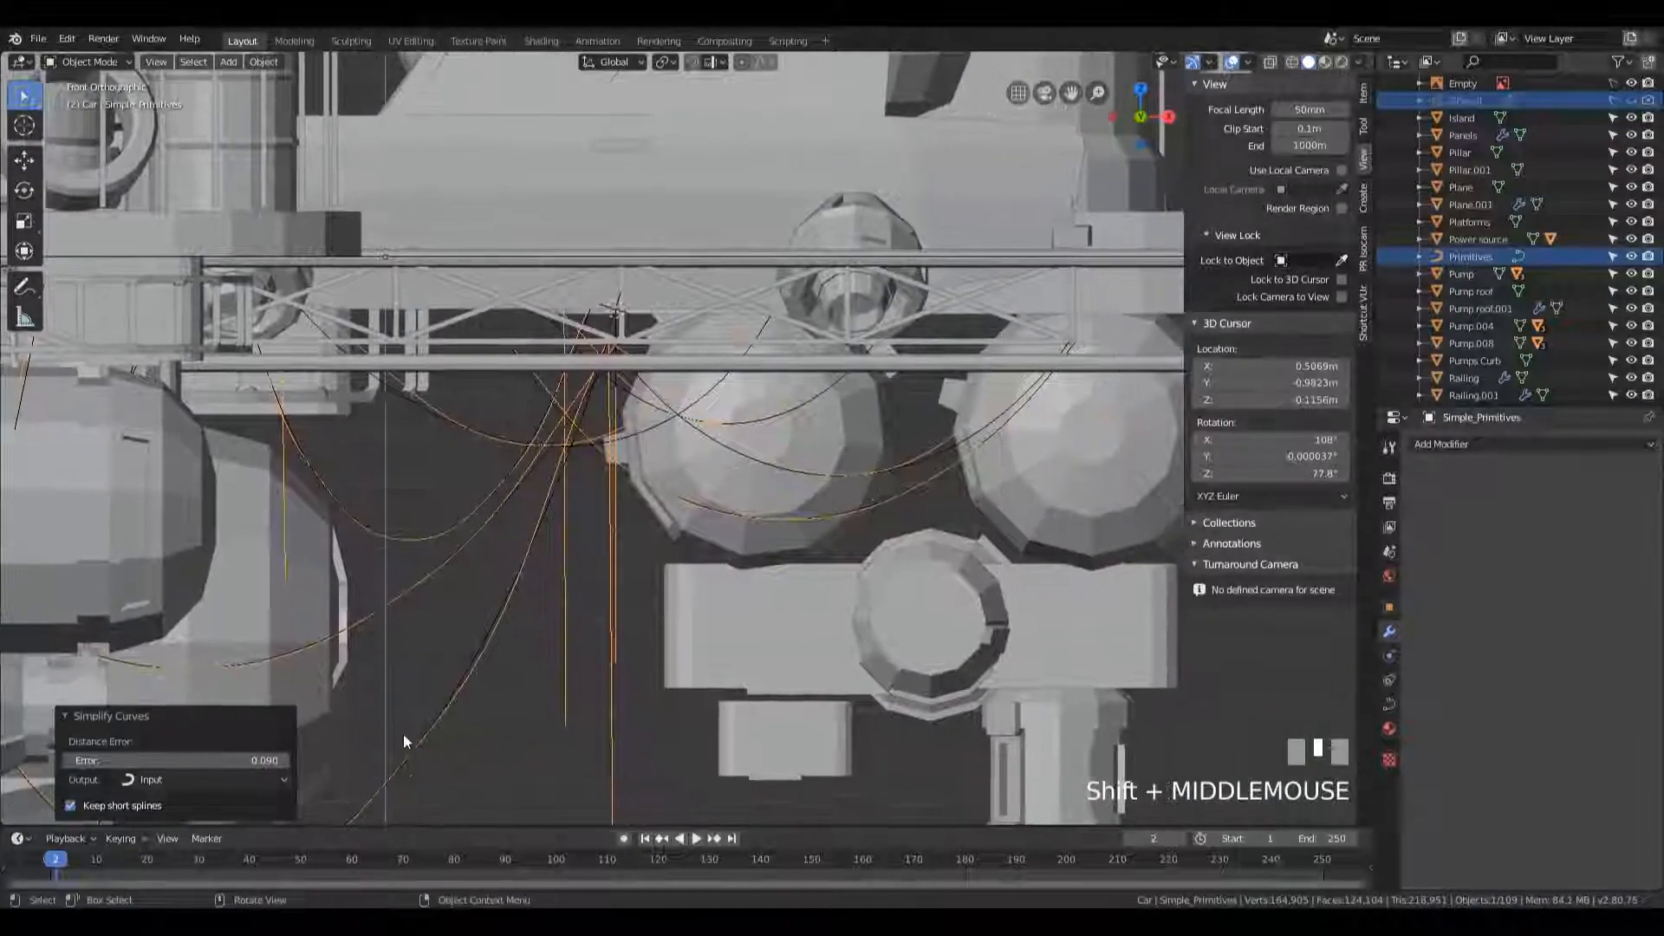
click(284, 760)
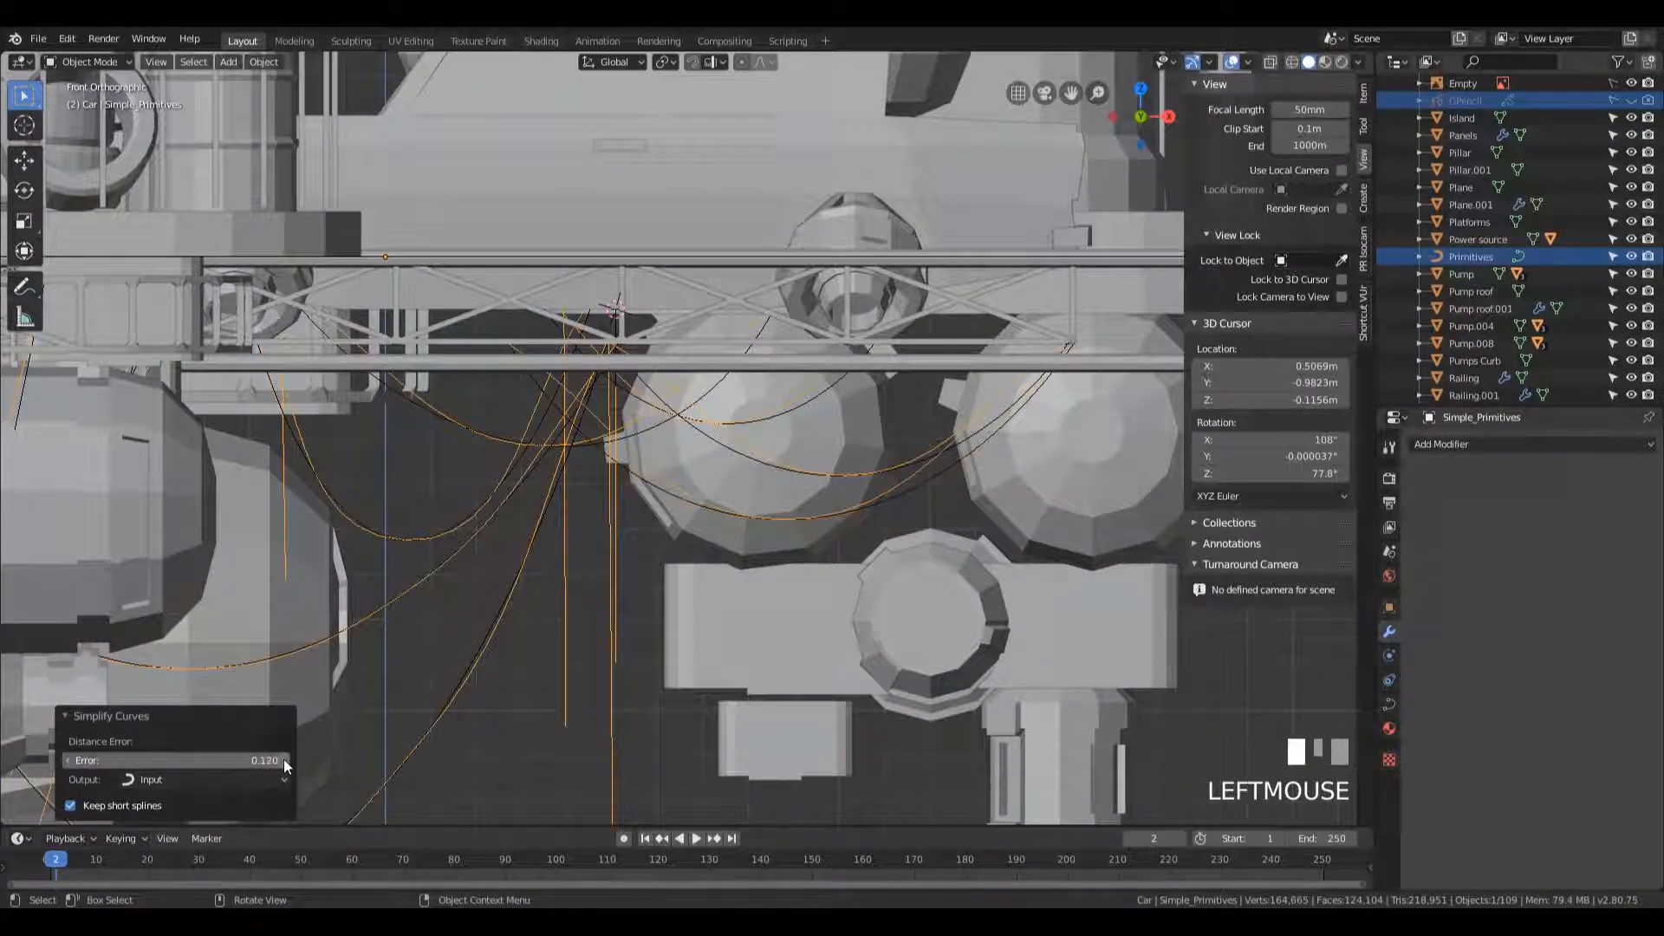
- Try a coarser simplification of the cables with a distance error of 0.270, and return it to 0.120
click(284, 761)
click(284, 760)
click(284, 760)
click(285, 760)
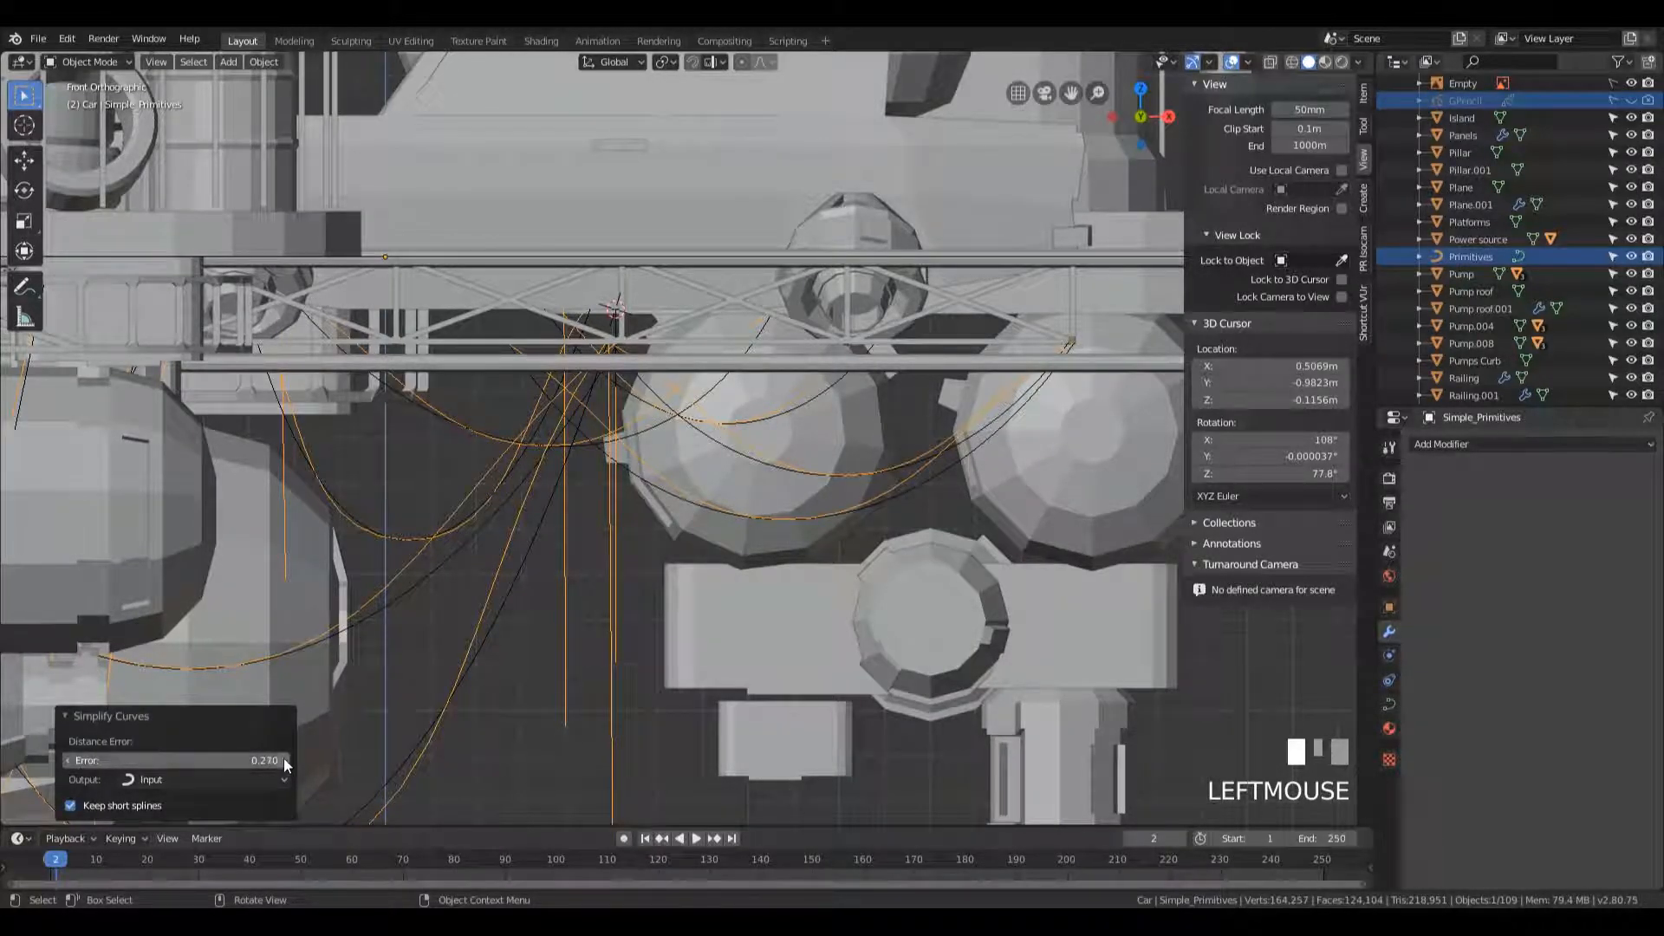
click(69, 760)
click(69, 761)
click(68, 760)
click(68, 760)
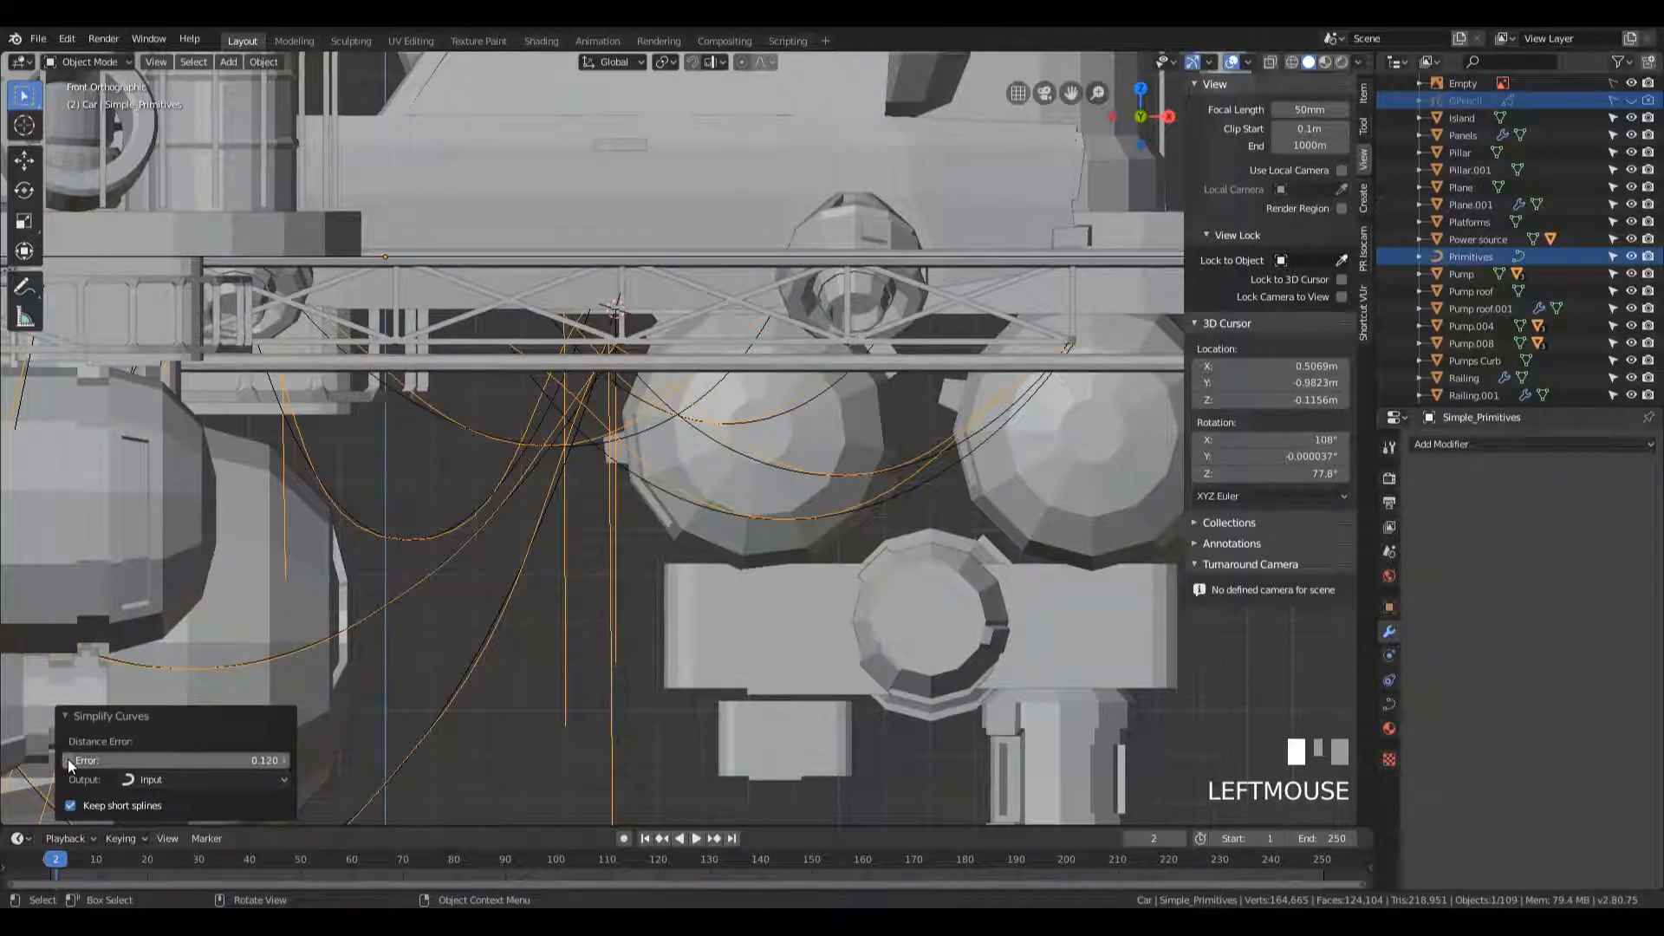
click(69, 760)
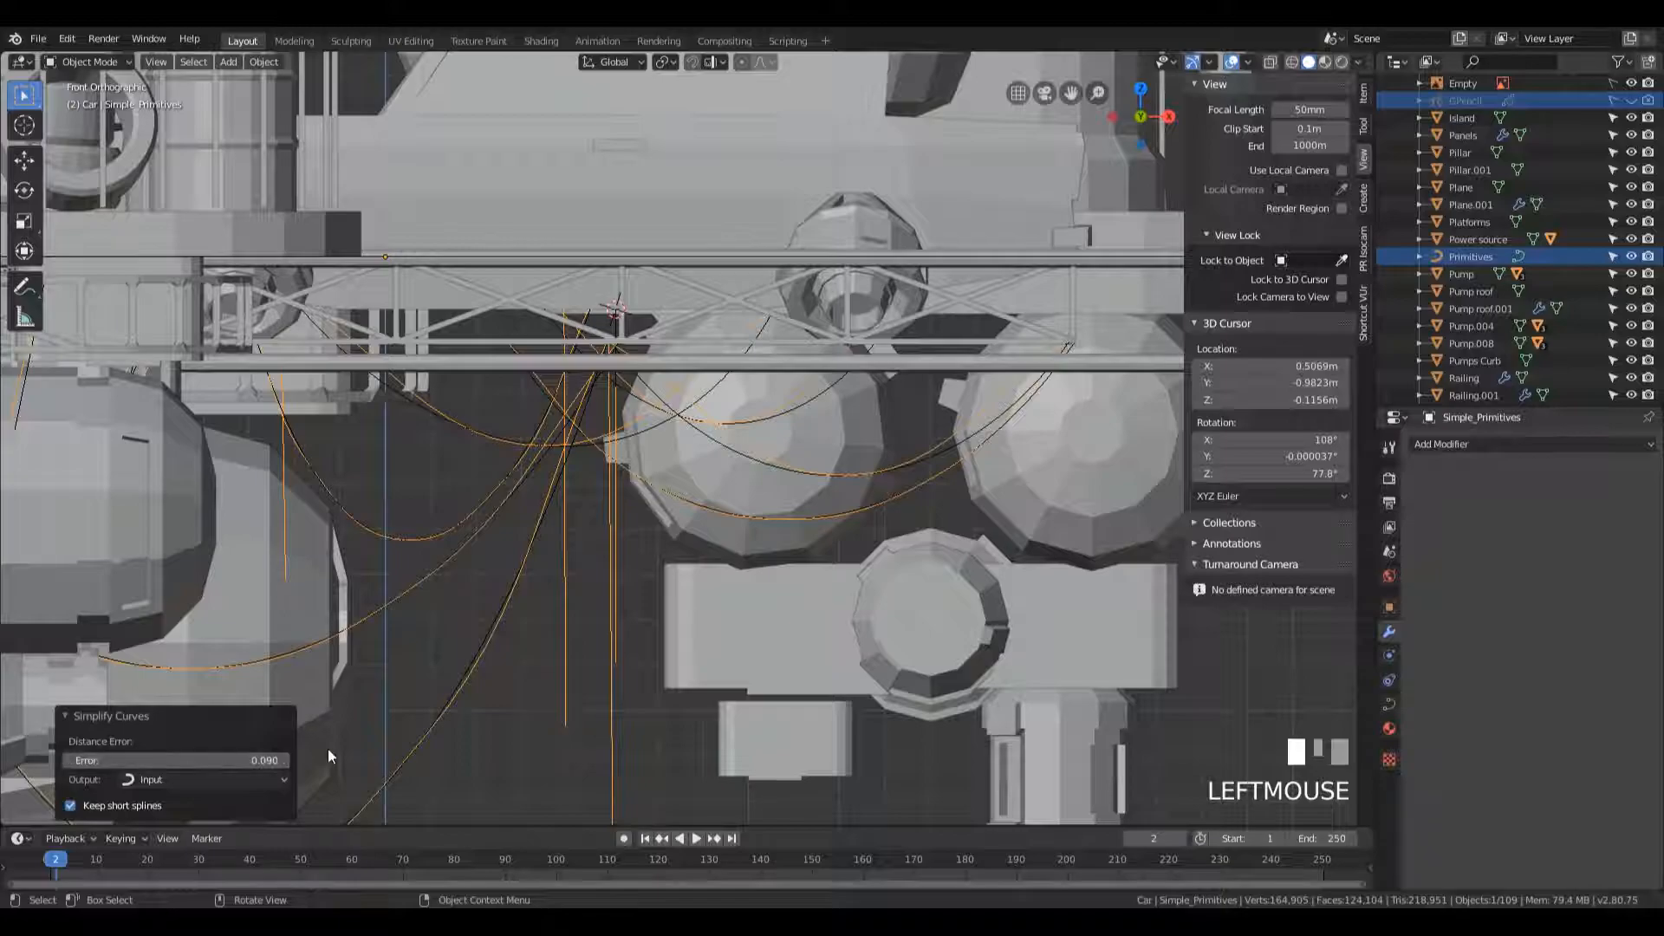
click(284, 760)
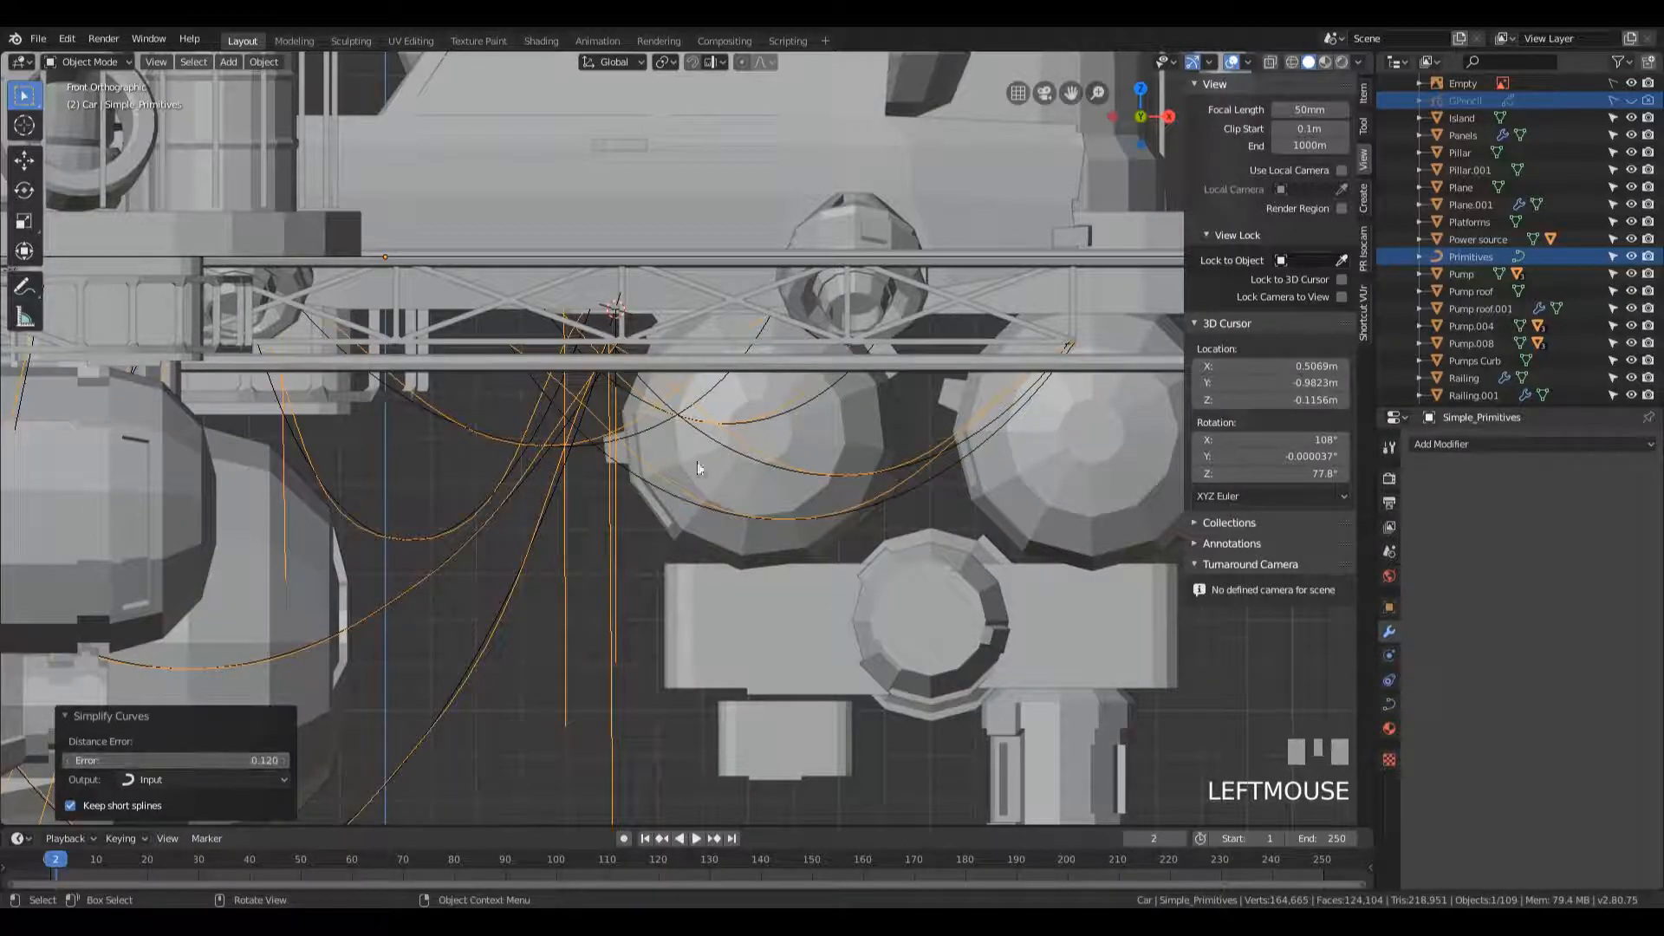
scroll(667, 497, down, 5)
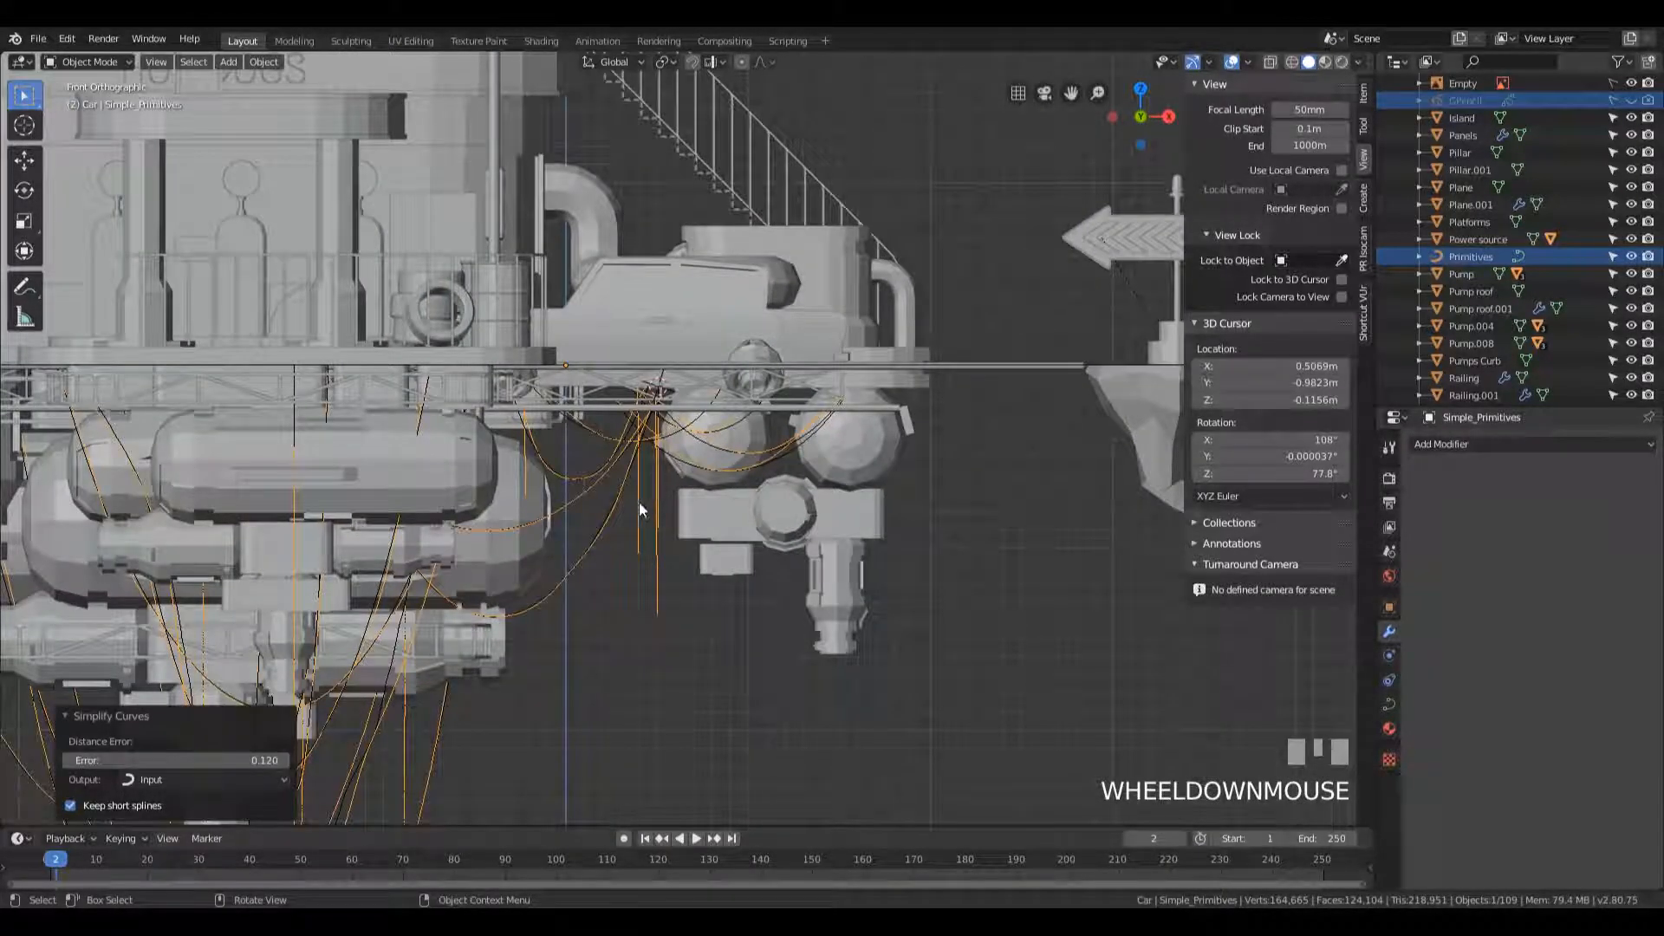
- Examine the simplified curve's control points in Edit Mode on the cables hanging under the platforms
key(Tab)
shift+middle_drag(468, 581, 780, 485)
scroll(808, 492, up, 3)
scroll(808, 492, up, 2)
scroll(899, 623, down, 4)
scroll(780, 486, up, 3)
mouse_move(564, 486)
shift+middle_down()
mouse_move(672, 580)
mouse_move(558, 496)
shift+middle_up()
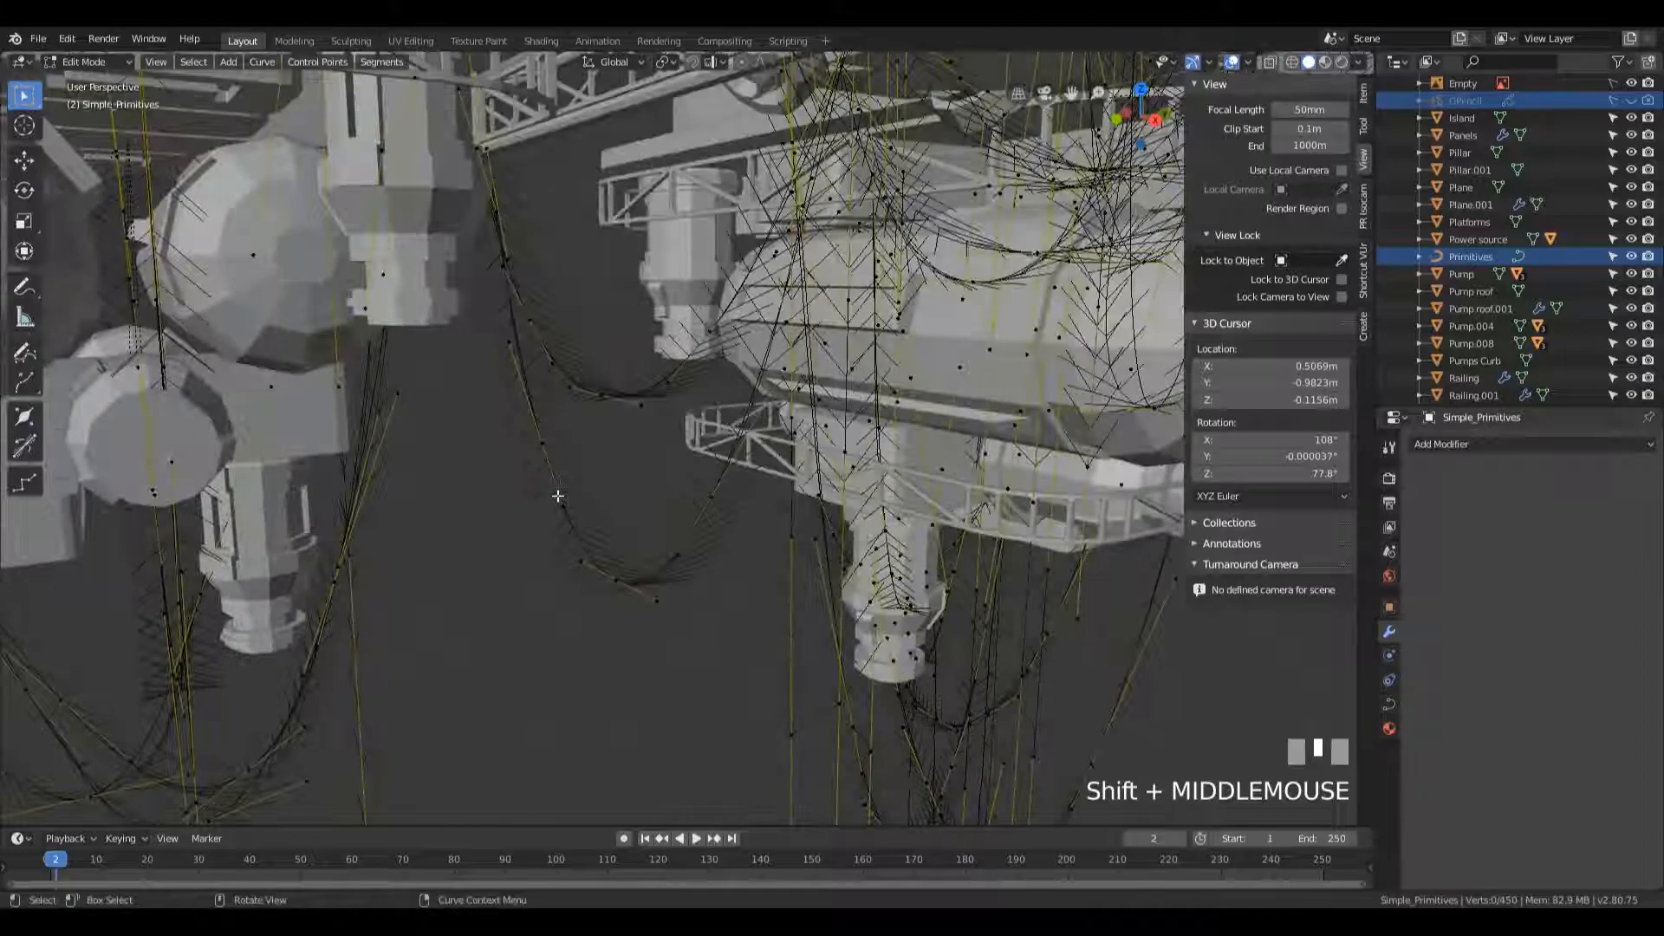
- Try rotating and moving a control point on a hanging cable below the platforms, and leave Edit Mode
click(558, 496)
middle_drag(726, 497, 980, 491)
key(r)
scroll(782, 435, down, 5)
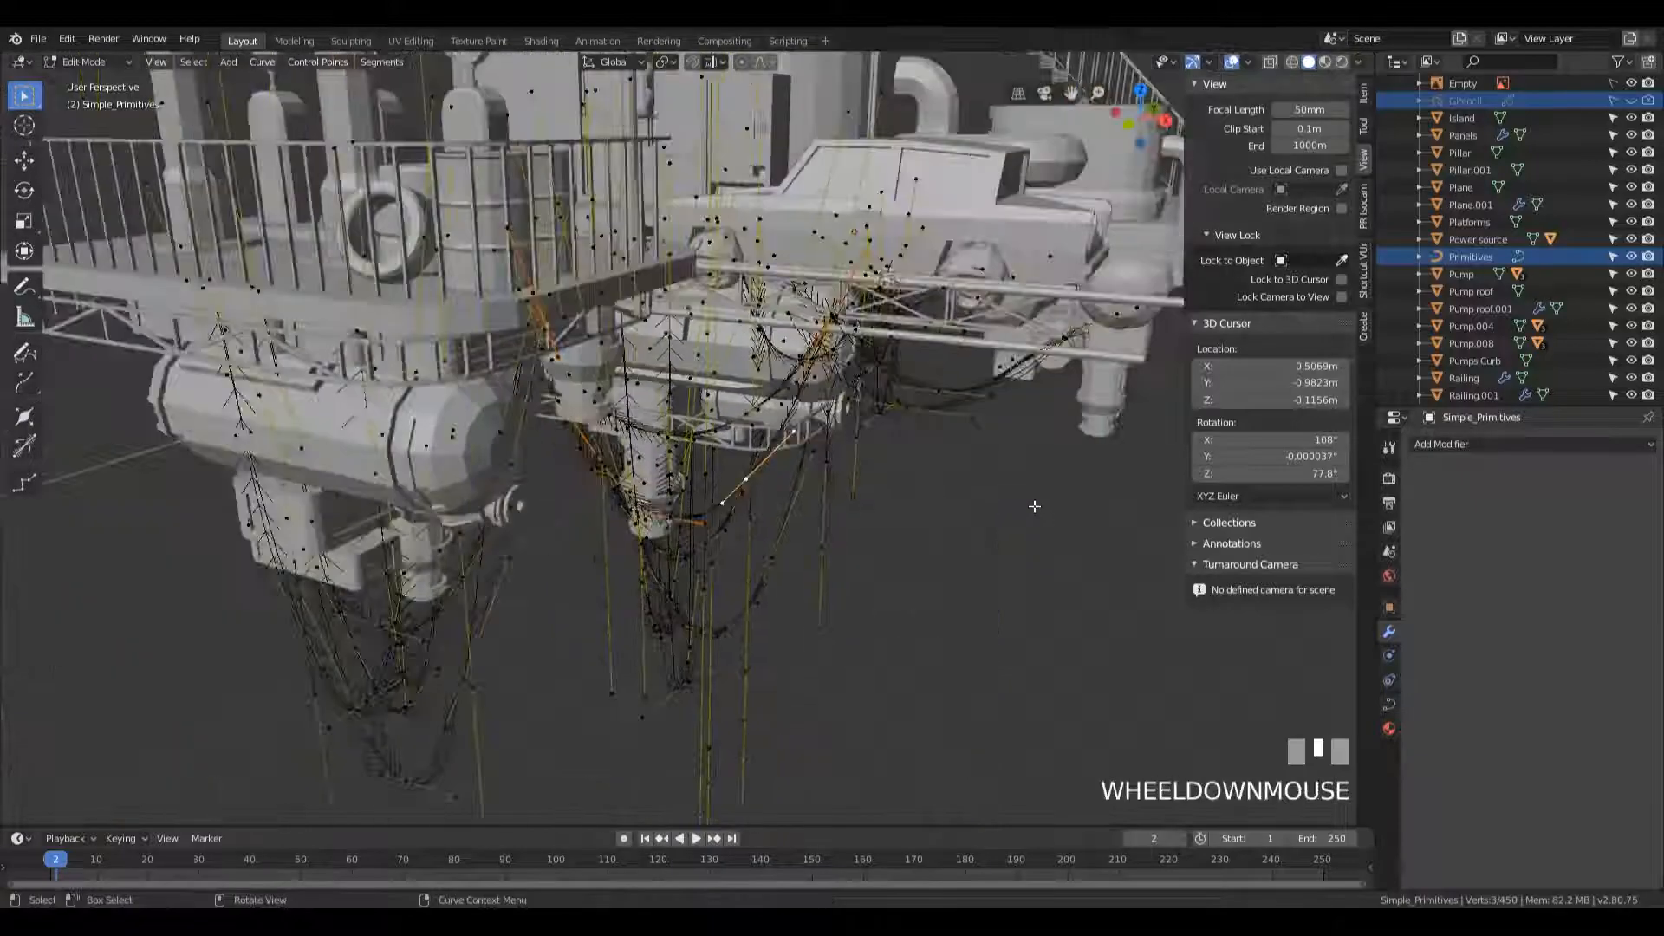
click(782, 435)
scroll(843, 473, up, 6)
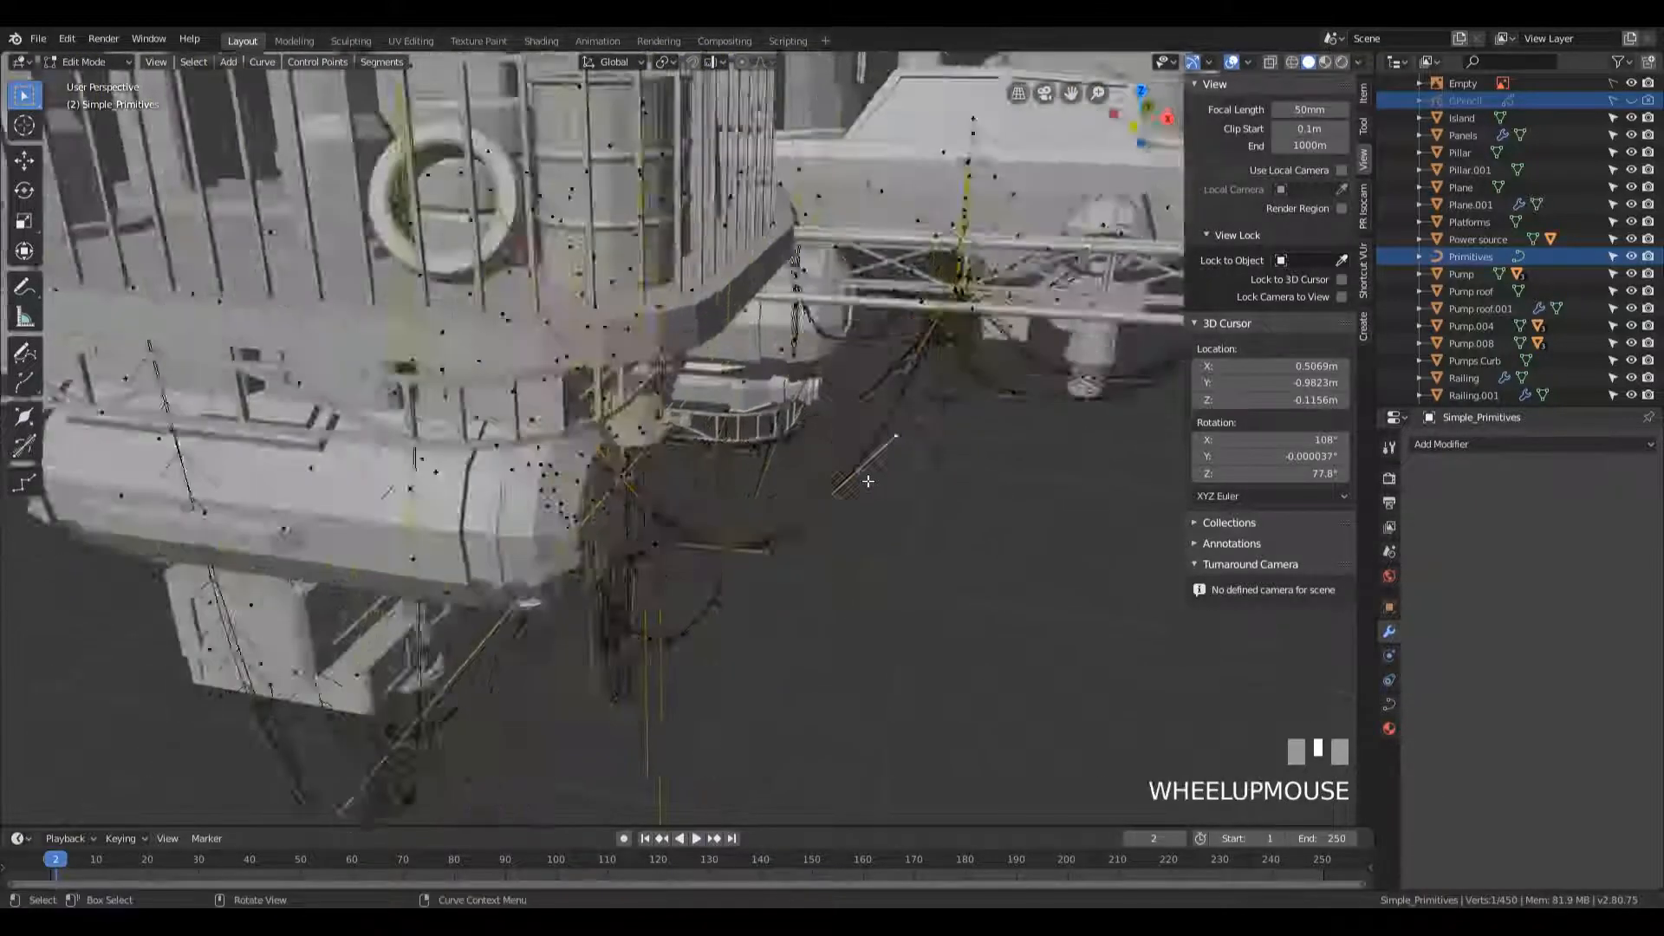
key(g)
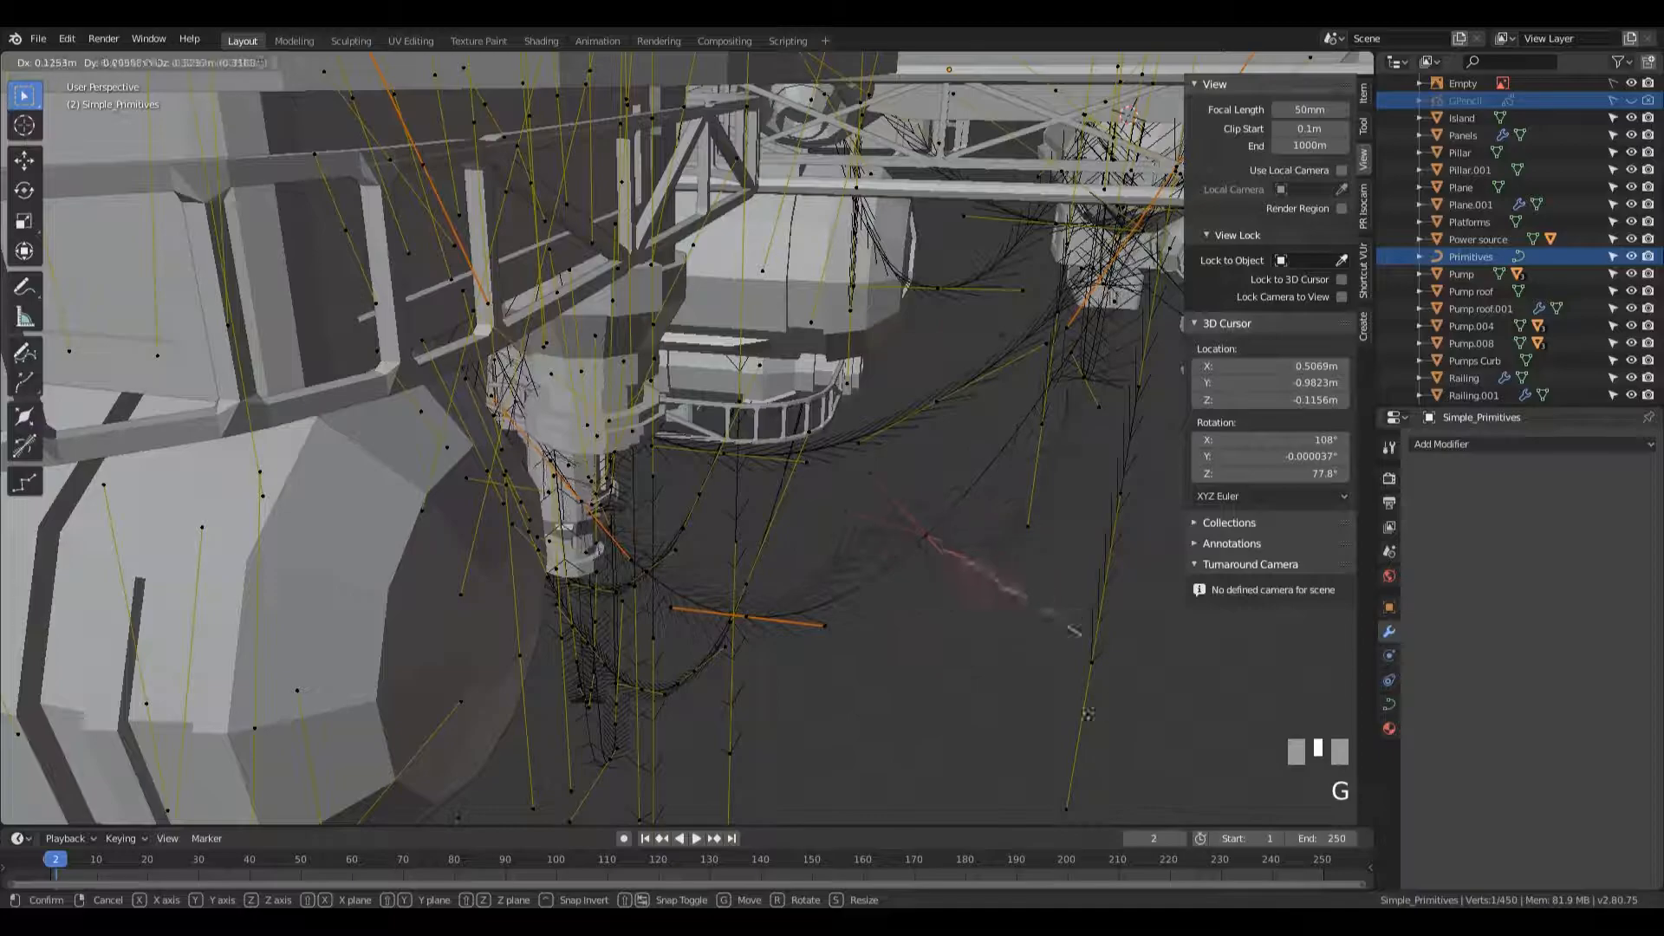
key(Escape)
shift+scroll(1100, 792, down, 4)
scroll(837, 612, down, 5)
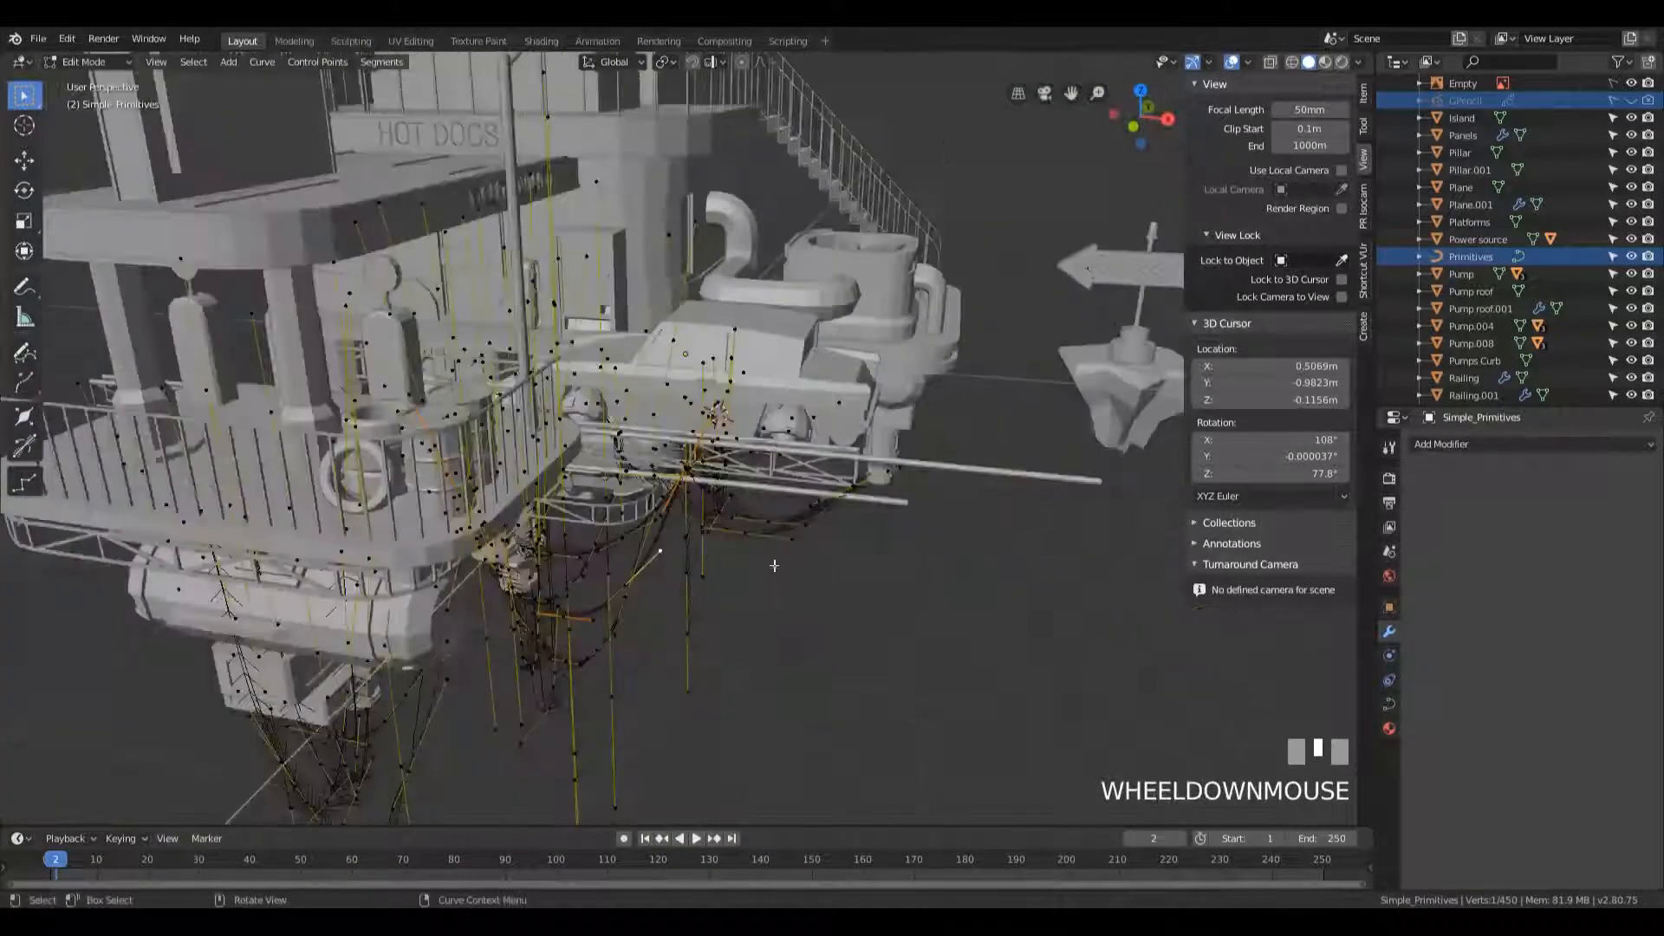
key(Tab)
- Make the original Primitives curve unselectable and hide it in the viewport
shift+middle_drag(378, 428, 629, 446)
scroll(537, 399, up, 3)
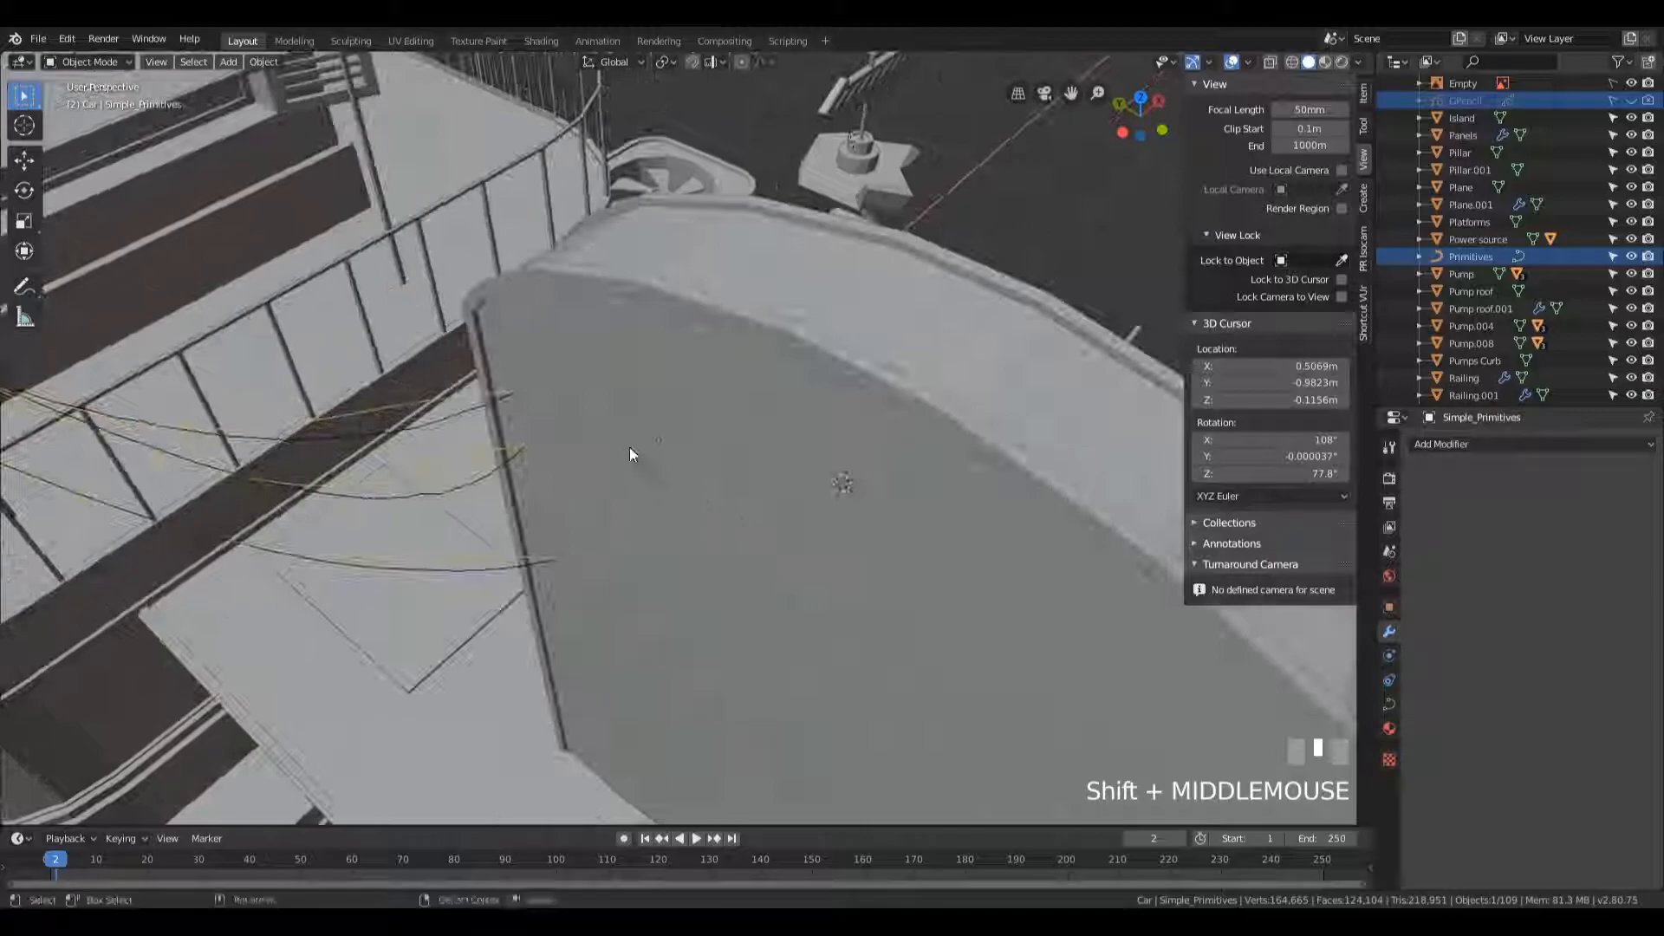
click(1613, 255)
click(1463, 260)
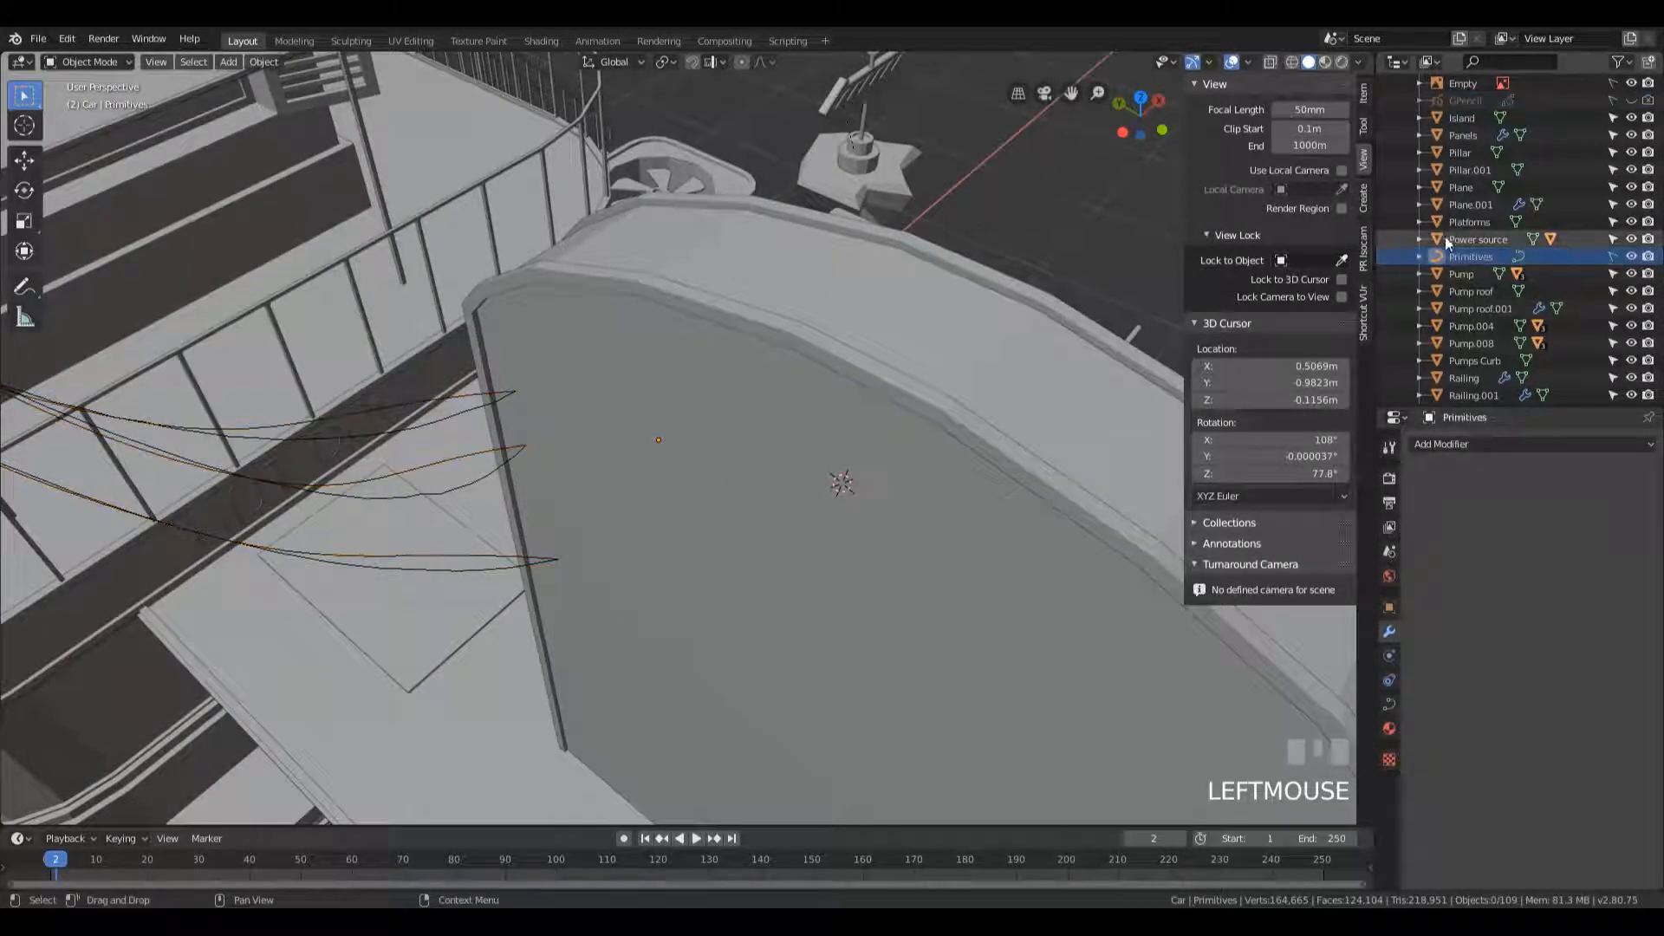
click(1631, 257)
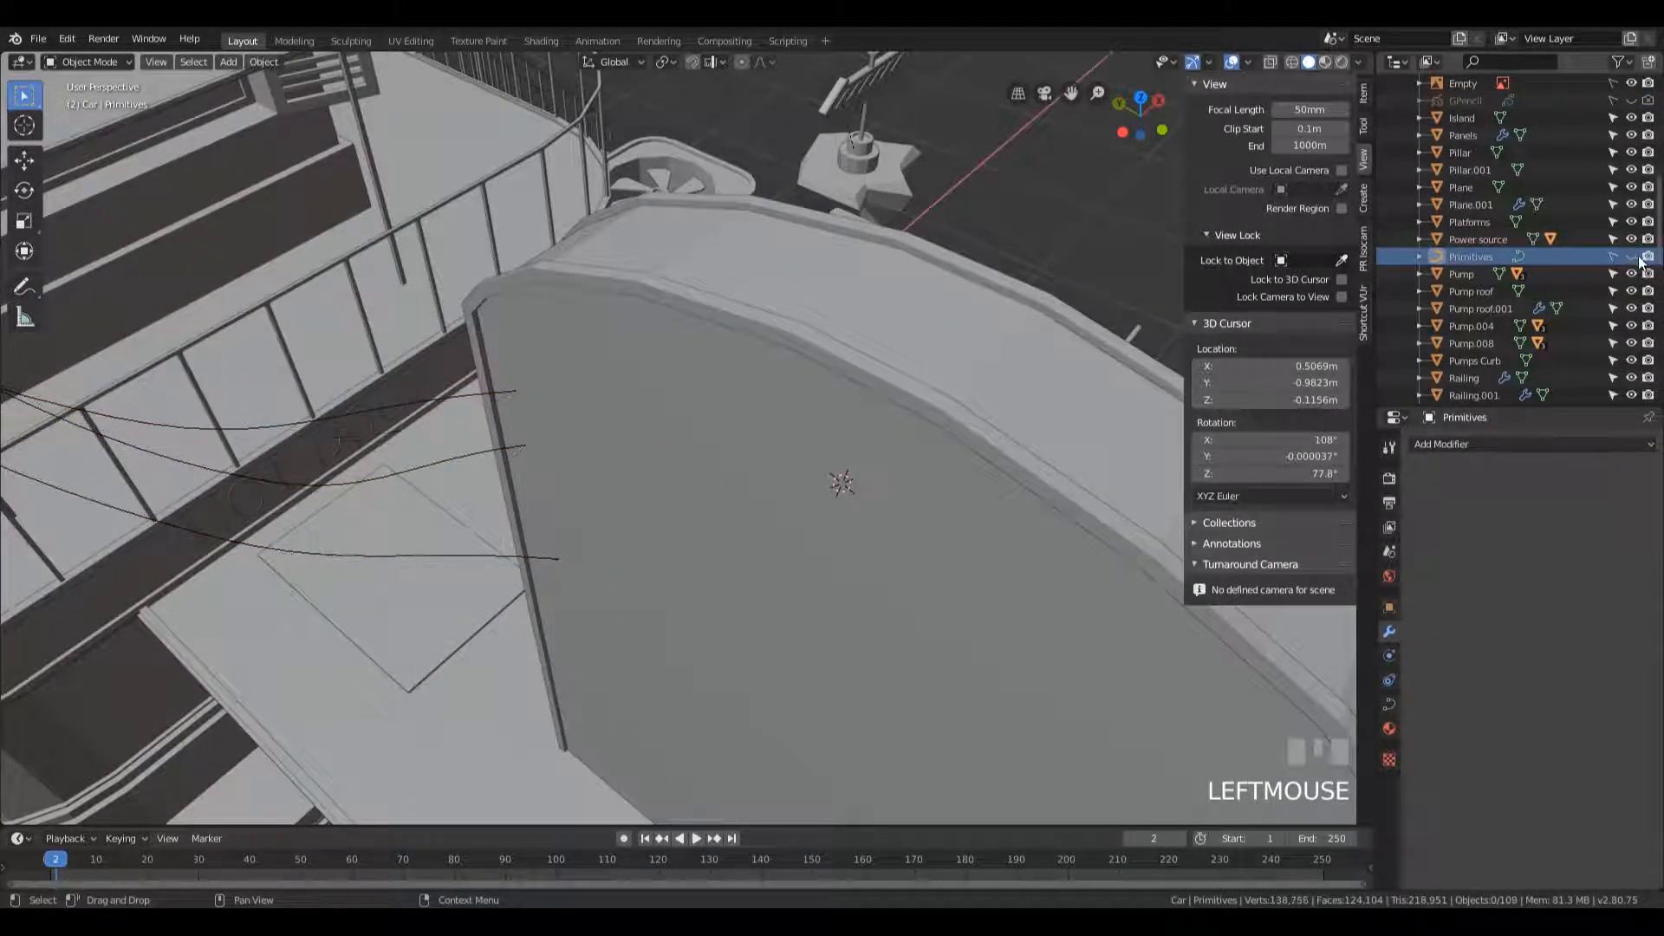
- Lower the simplified cables' end points on the edge of the PITSTOP sign by about 0.06 m along Z
scroll(390, 496, down, 3)
click(524, 455)
scroll(511, 477, down, 4)
middle_drag(490, 503, 859, 486)
scroll(872, 412, up, 3)
key(Tab)
shift+middle_drag(520, 286, 873, 483)
shift+middle_drag(373, 321, 616, 388)
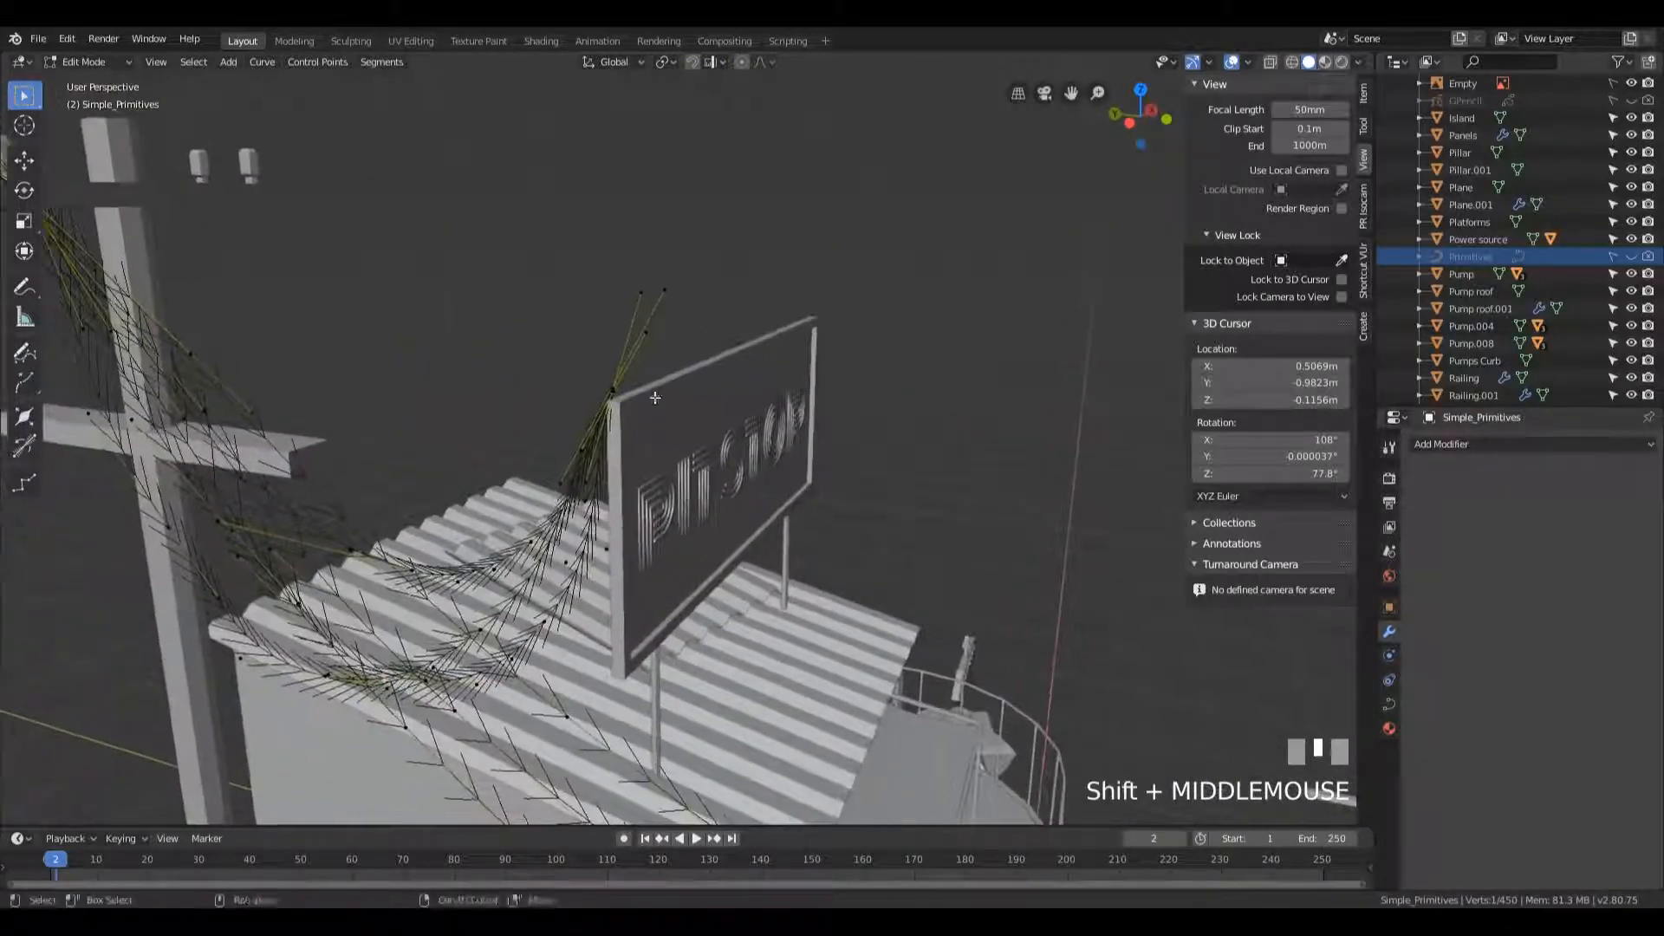
scroll(572, 381, up, 3)
drag(494, 323, 651, 400)
scroll(651, 400, down, 3)
middle_drag(652, 400, 885, 370)
key(g)
key(z)
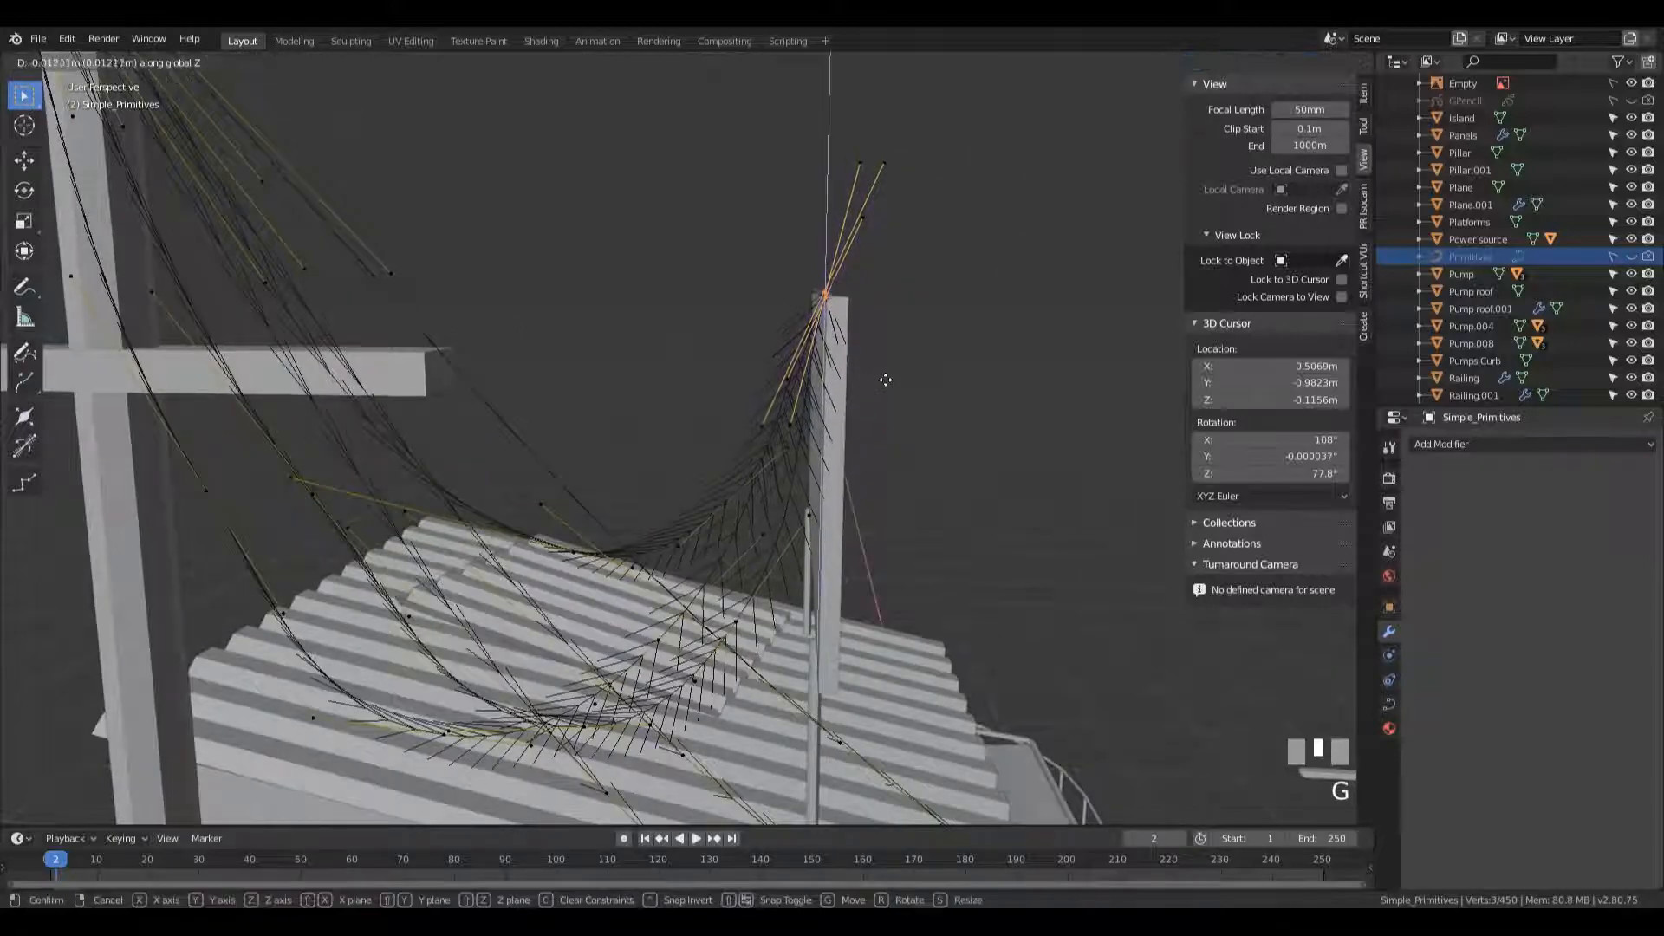
click(887, 403)
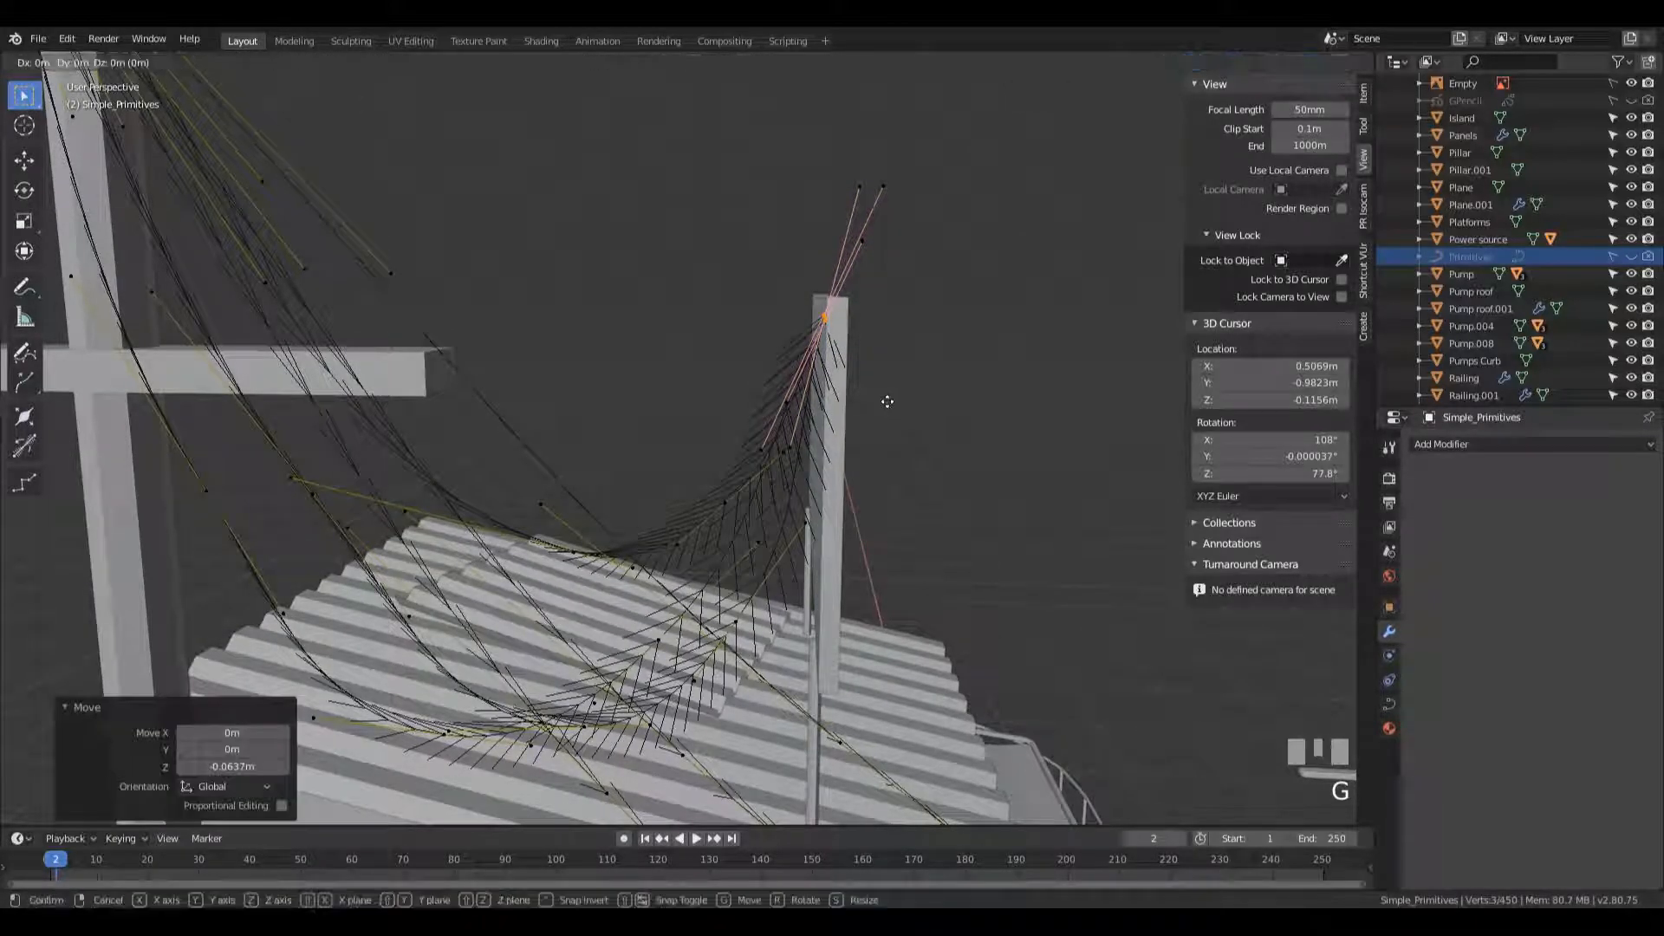
click(888, 399)
key(Tab)
- Reposition the cluster of cable end points beside the insulator on the street pole's upper crossarm
middle_drag(834, 338, 762, 315)
scroll(1016, 368, down, 2)
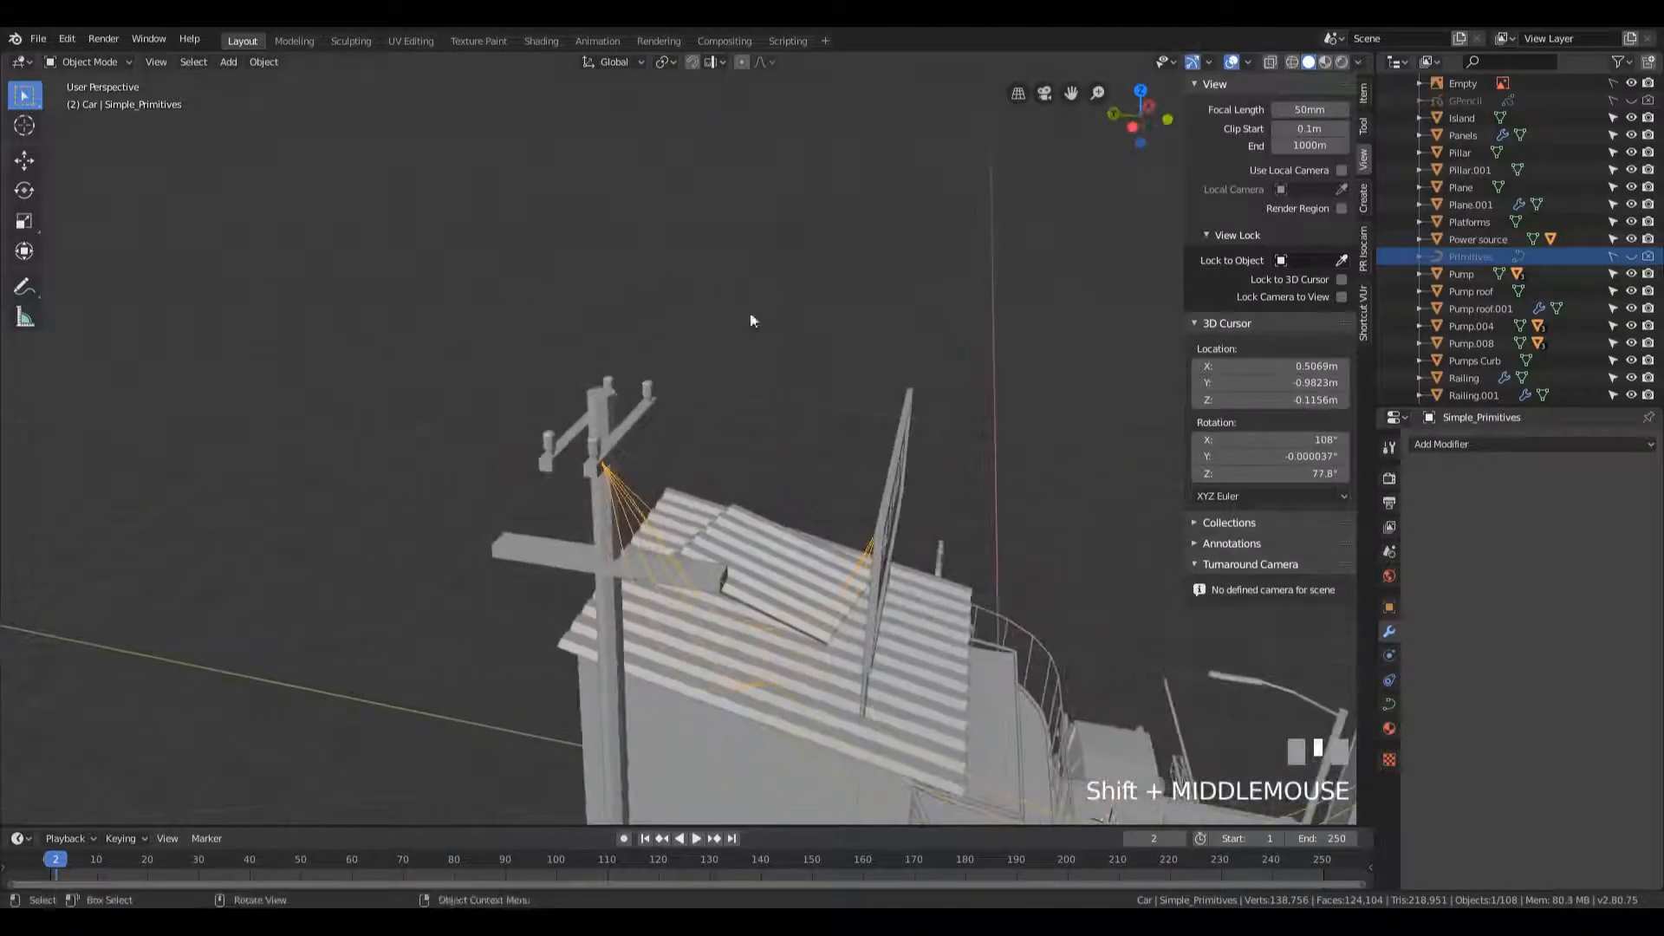
scroll(665, 372, up, 4)
key(Tab)
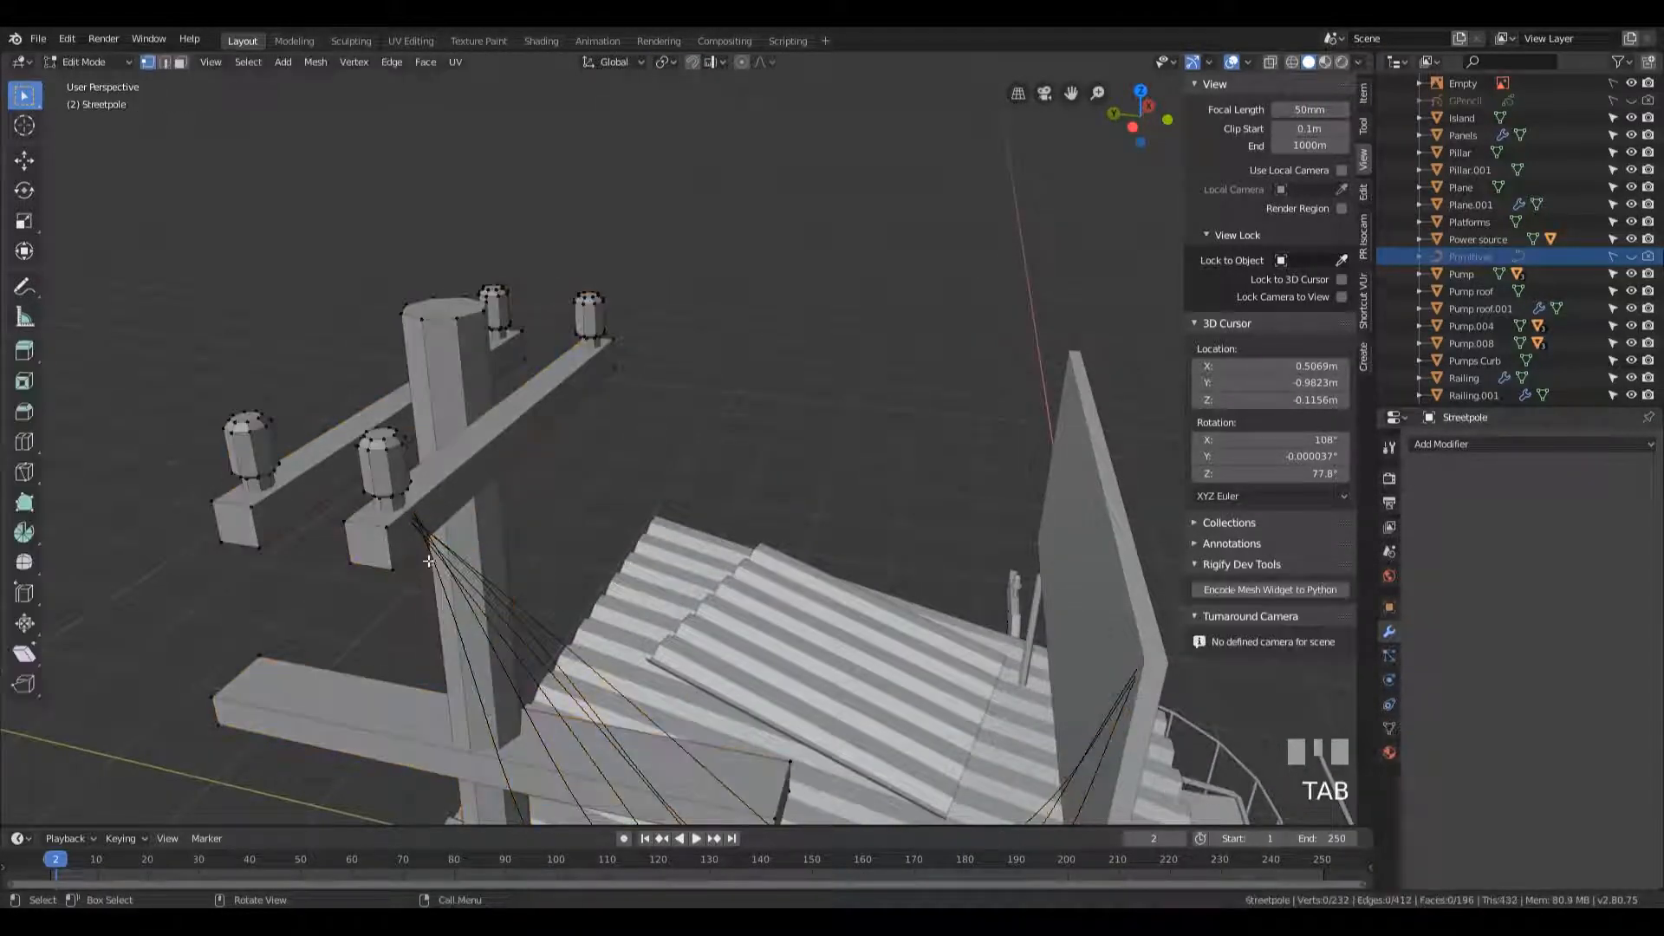
drag(336, 450, 503, 564)
middle_drag(505, 537, 531, 502)
key(KP_Decimal)
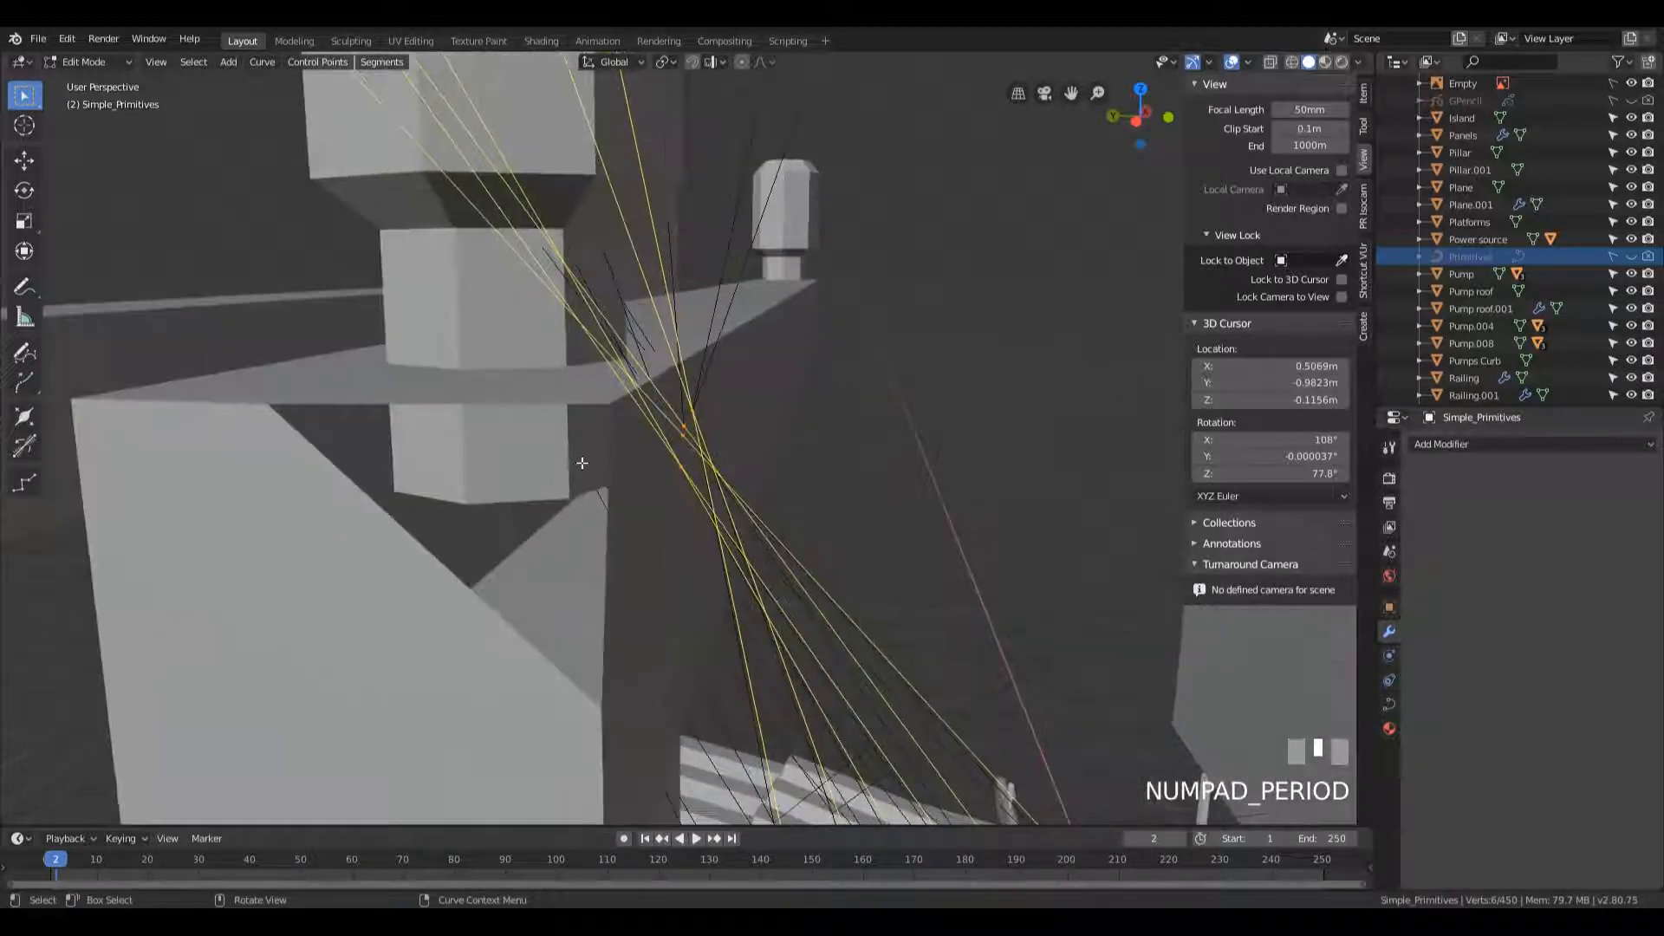
scroll(706, 573, down, 3)
scroll(780, 619, down, 2)
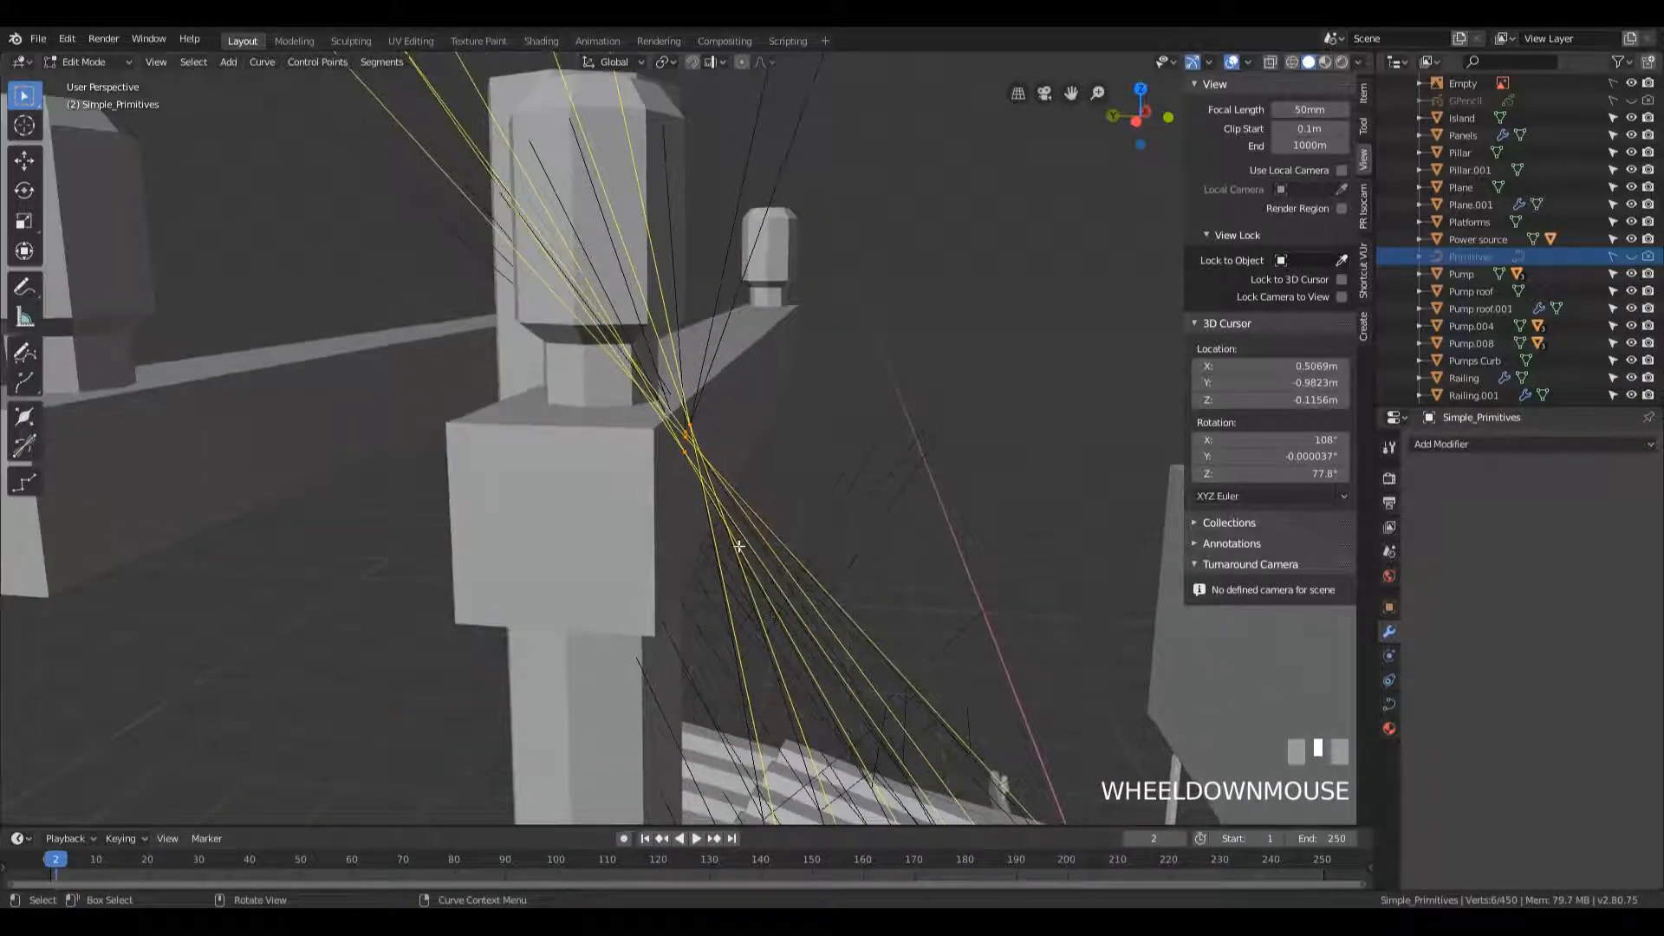
key(g)
click(709, 488)
middle_drag(708, 488, 802, 466)
scroll(805, 480, down, 2)
key(Tab)
- Raise a cable end point at the back of the large arched sign by about 0.58 m along Z
scroll(692, 697, down, 4)
scroll(692, 697, down, 4)
shift+middle_drag(894, 638, 855, 592)
scroll(620, 527, down, 1)
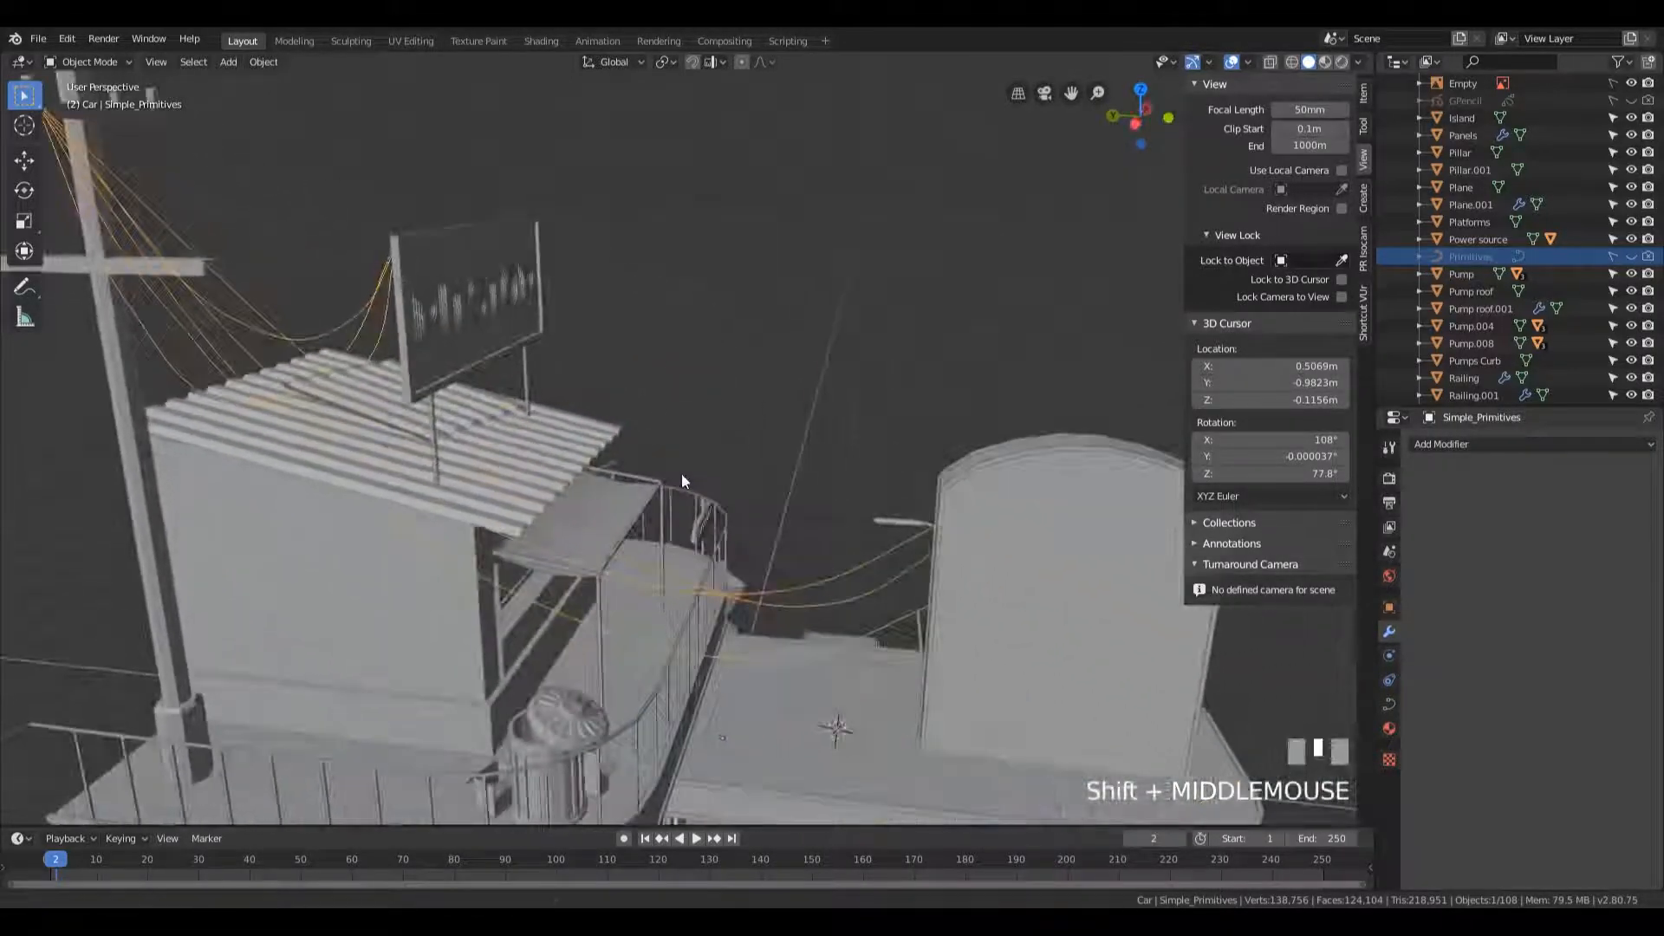
key(Tab)
click(961, 600)
key(g)
key(z)
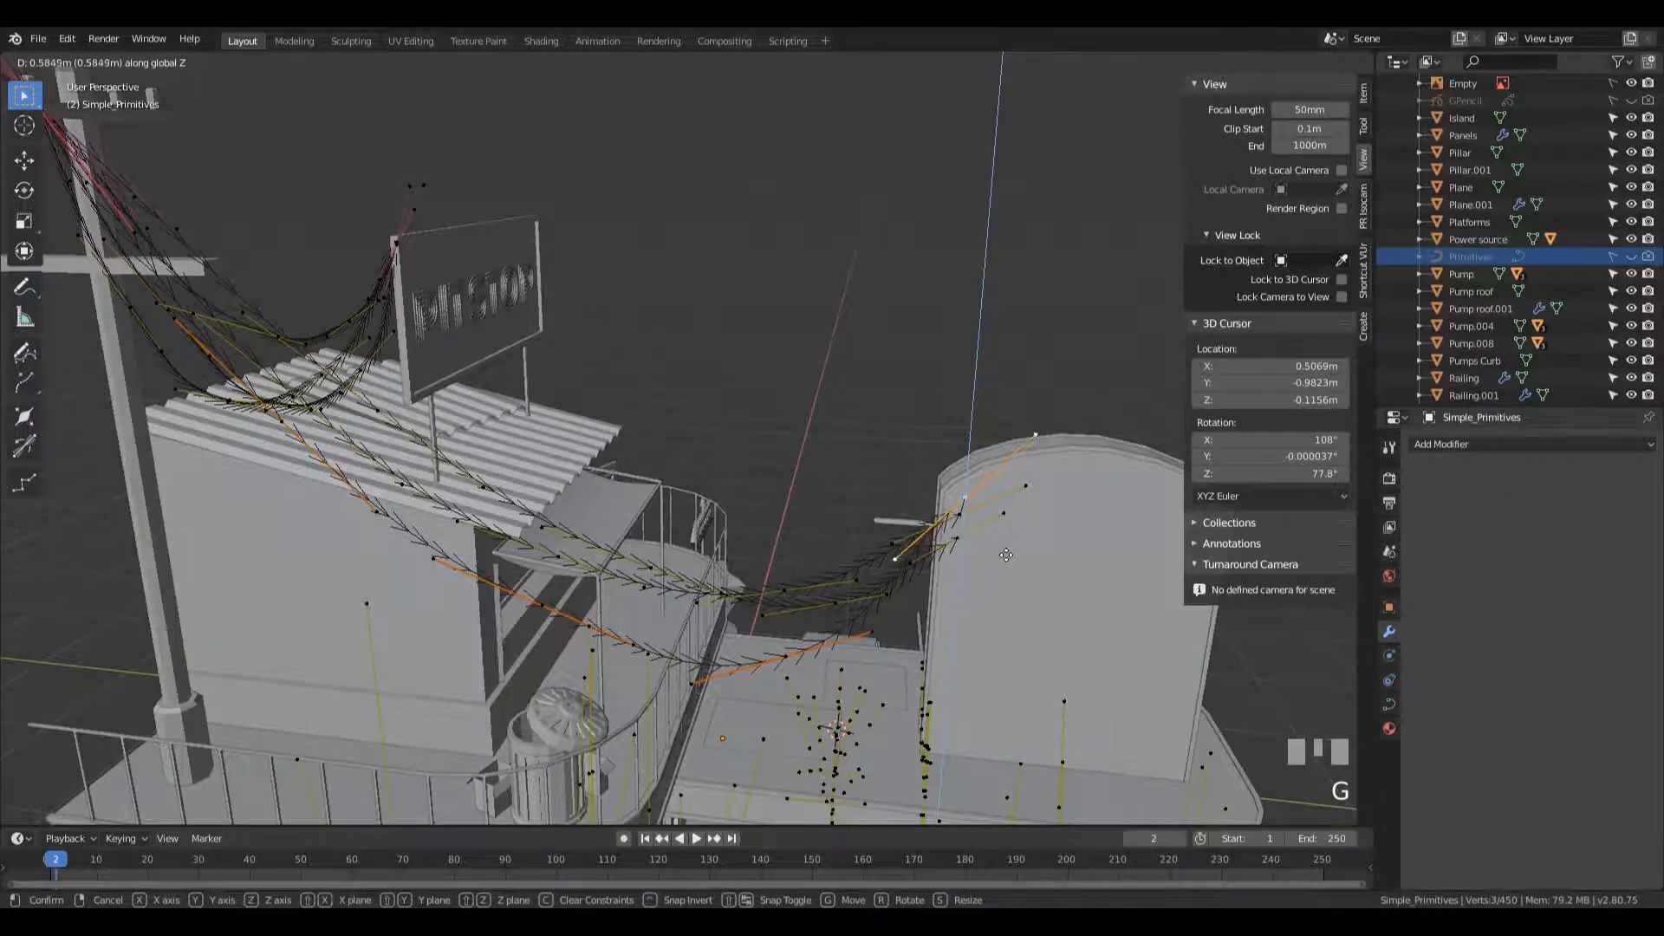
click(1005, 554)
key(Tab)
middle_drag(913, 382, 947, 390)
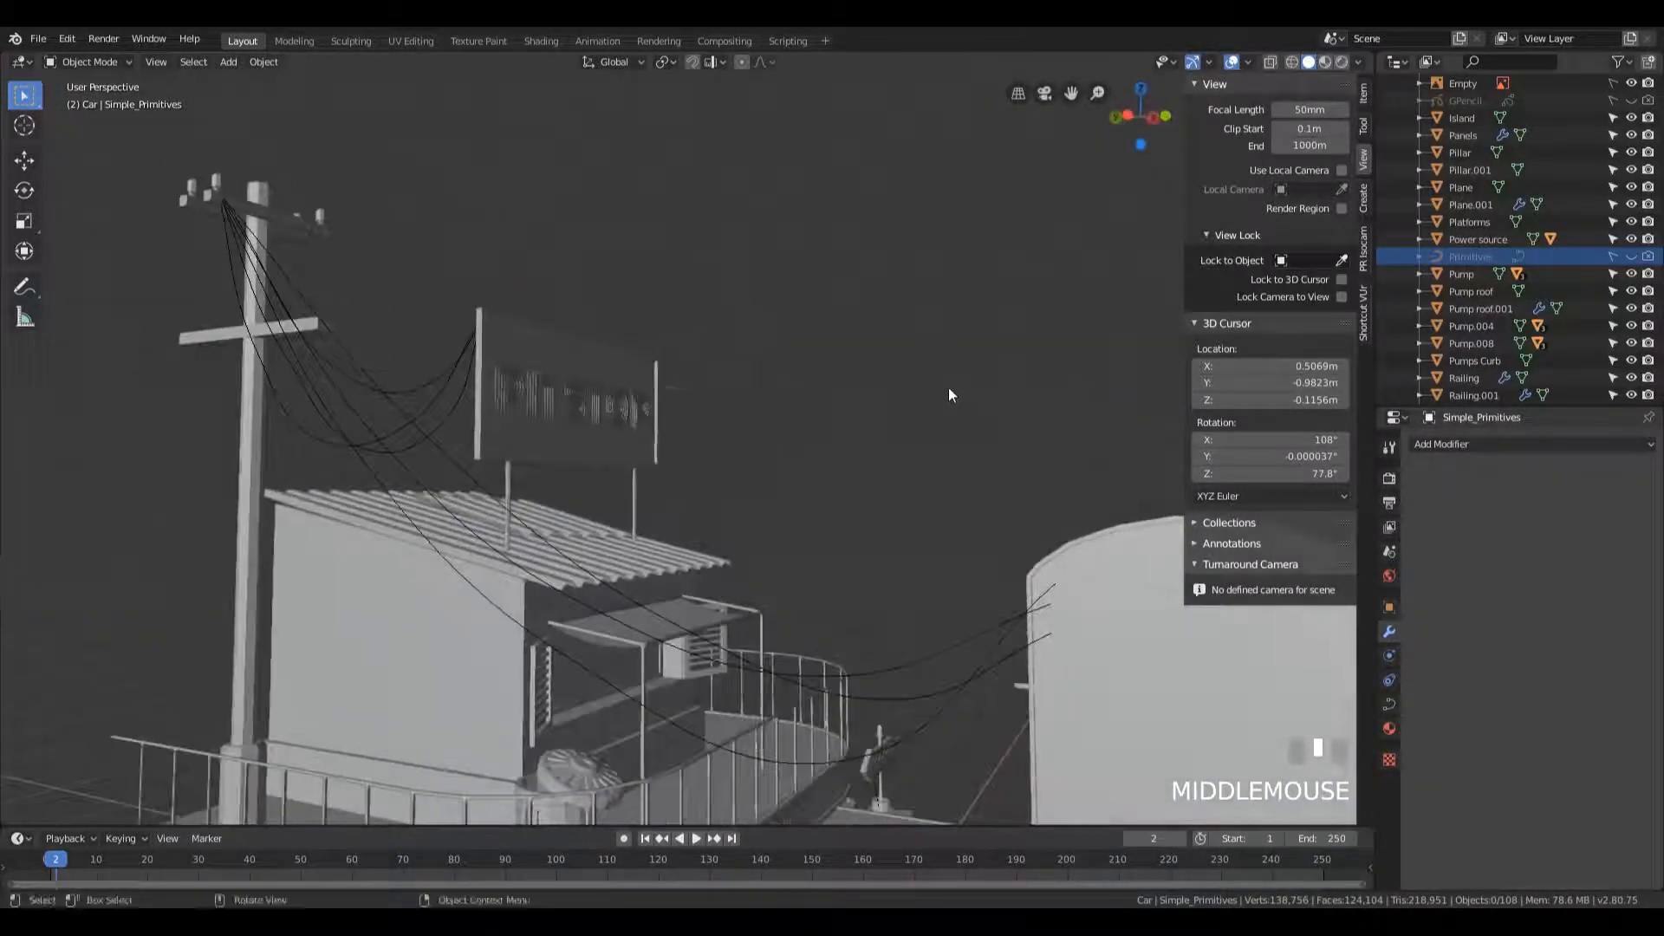
scroll(947, 390, down, 2)
key(Tab)
key(Tab)
middle_drag(813, 481, 757, 475)
- Give the simplified cable curve thickness with a bevel depth of 0.01 m and a bevel resolution of 1
scroll(527, 512, down, 2)
scroll(527, 519, down, 3)
click(771, 586)
middle_drag(771, 587, 845, 676)
scroll(847, 679, down, 2)
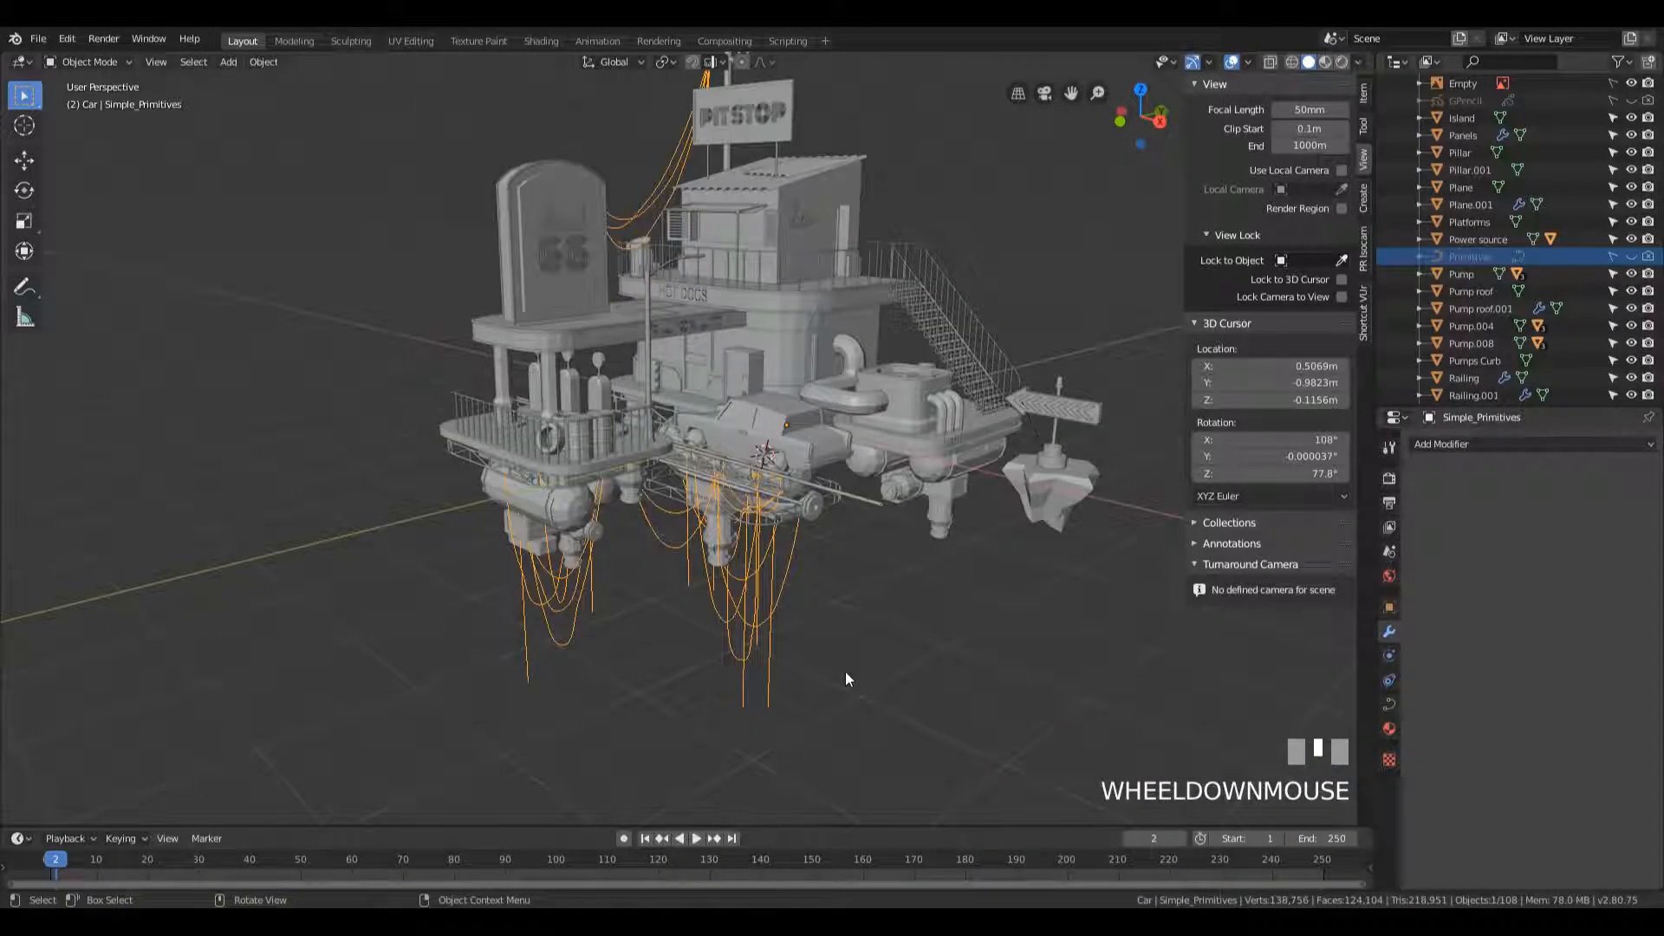
click(1389, 703)
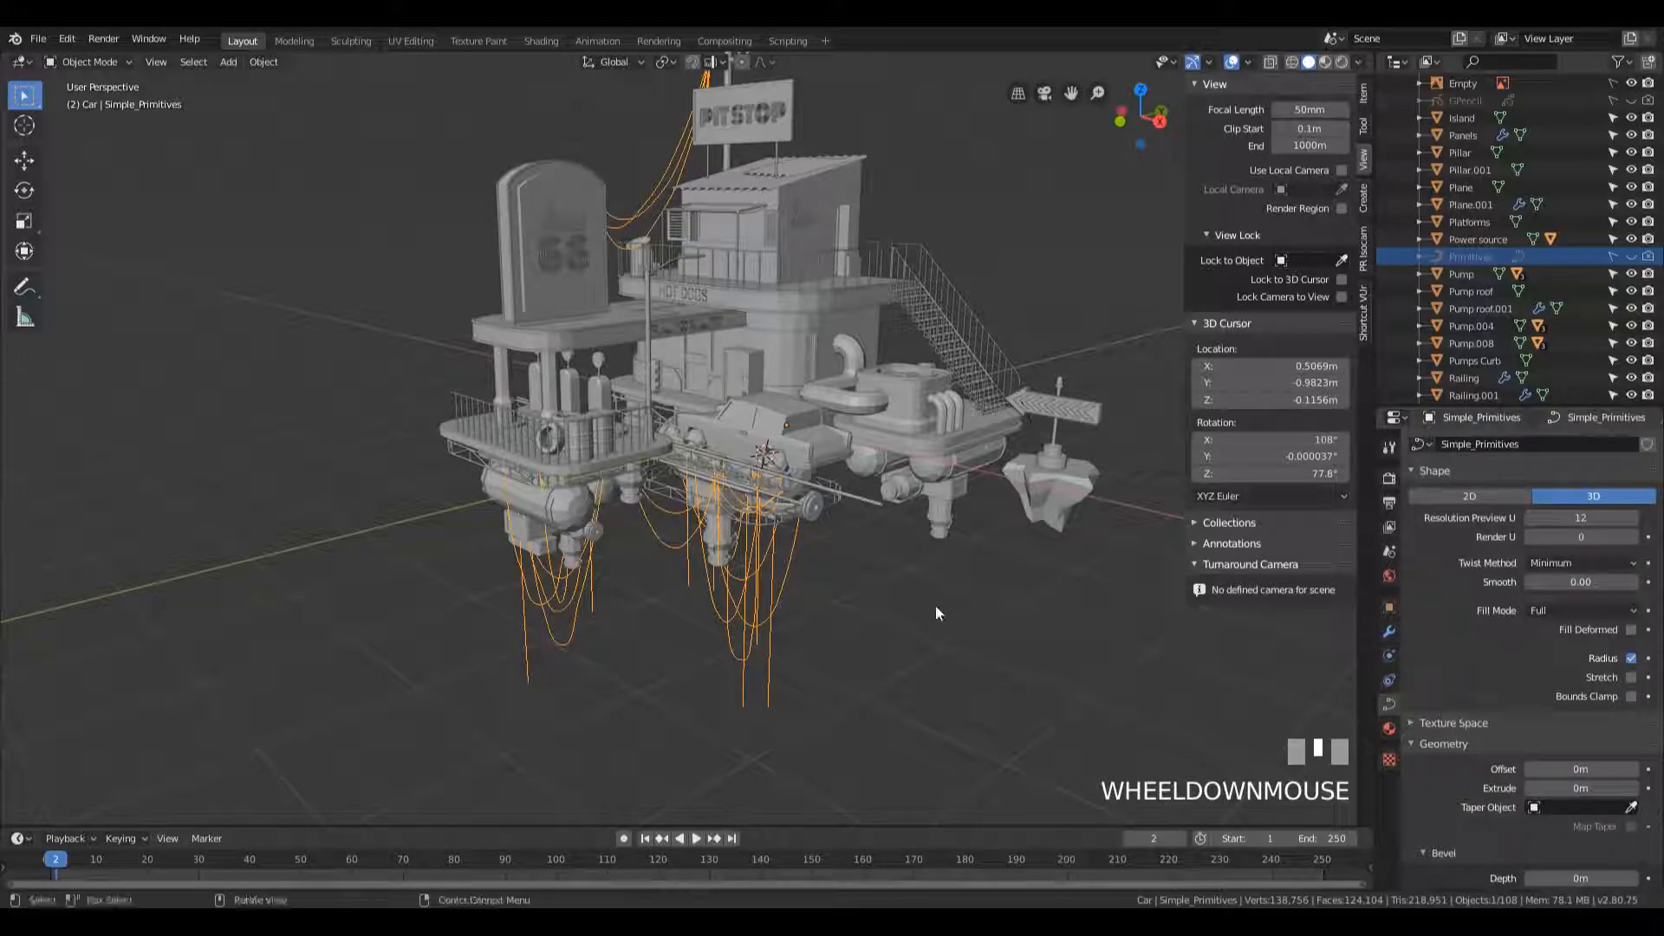
scroll(935, 605, up, 5)
scroll(1443, 739, down, 6)
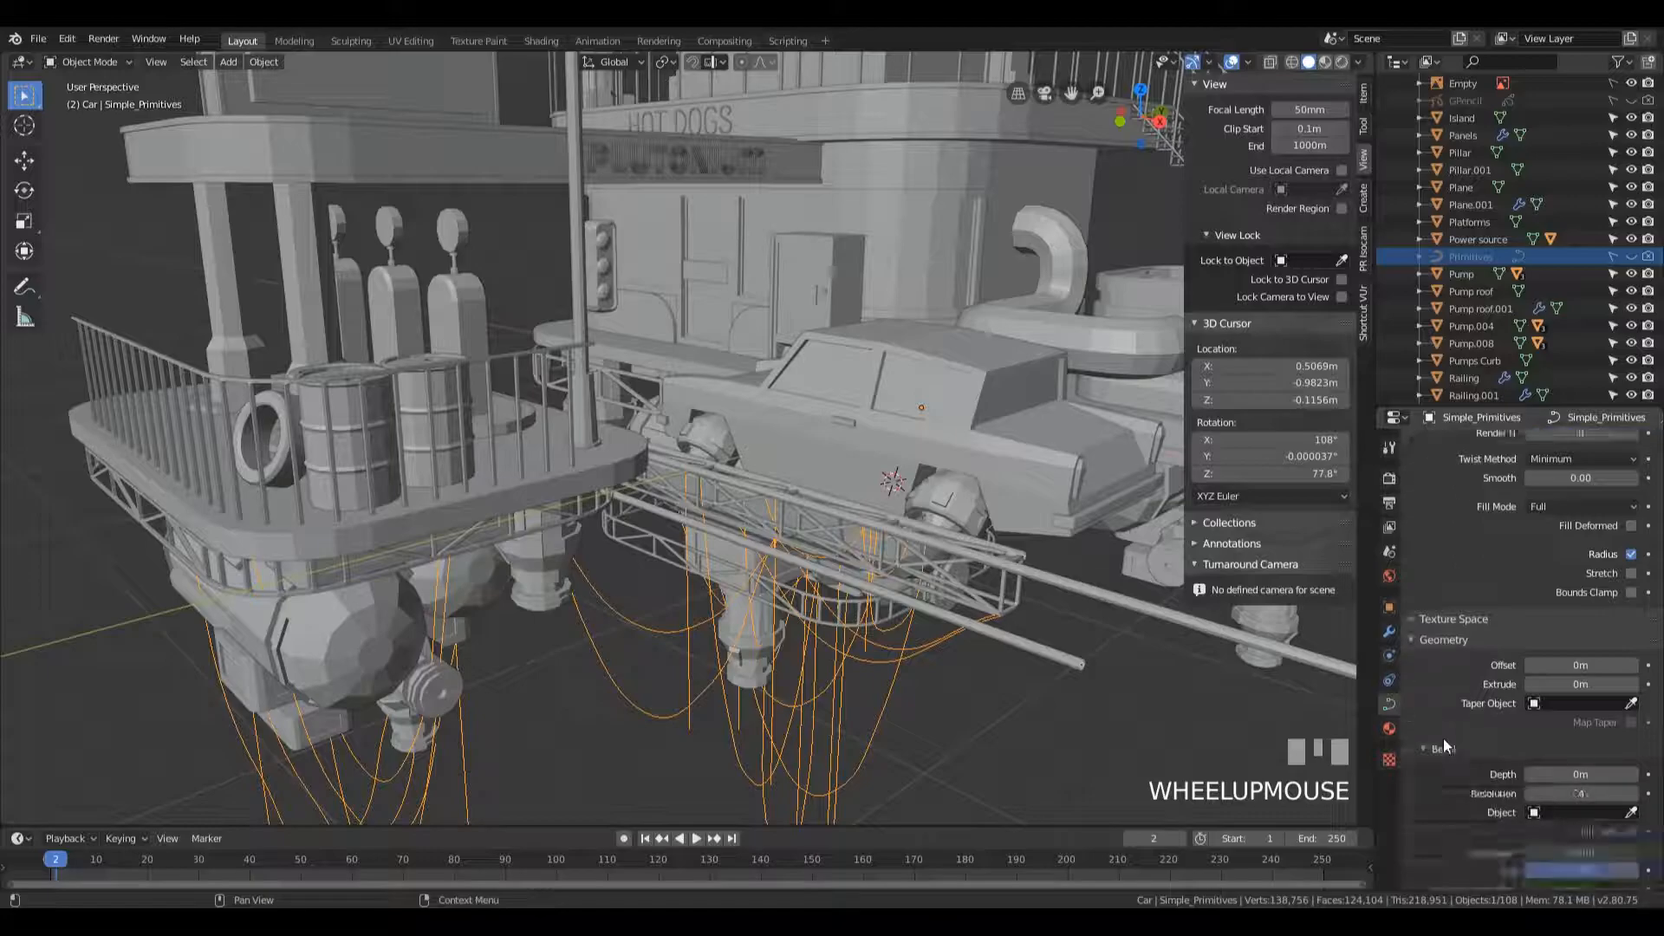
scroll(1161, 739, down, 2)
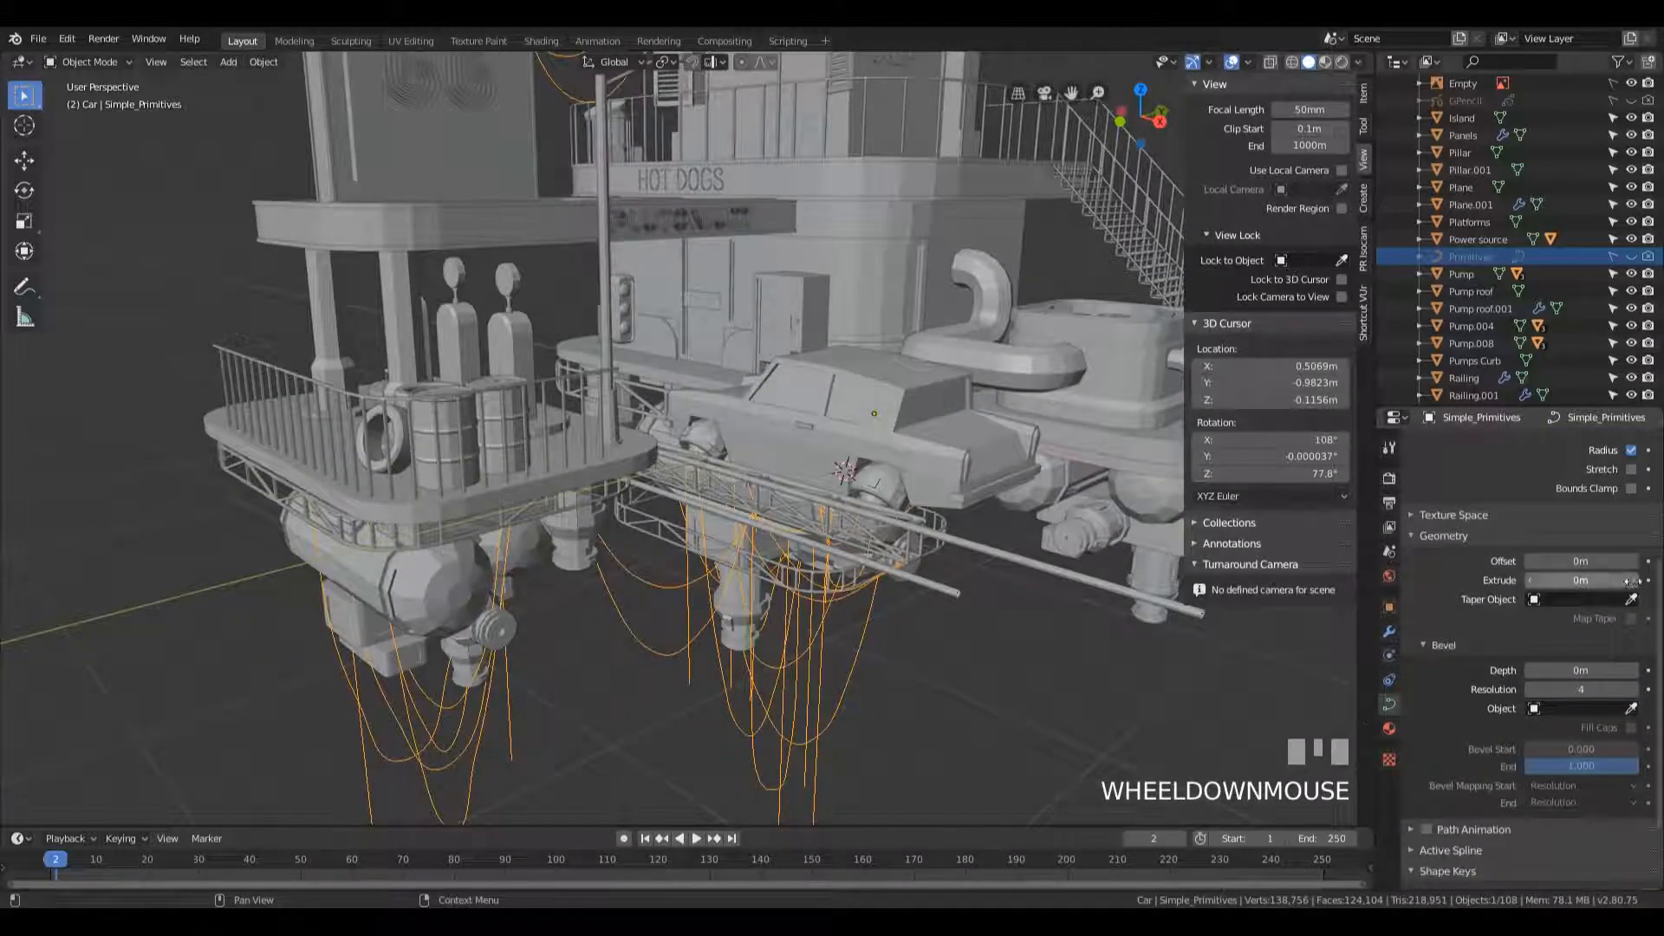
click(1636, 672)
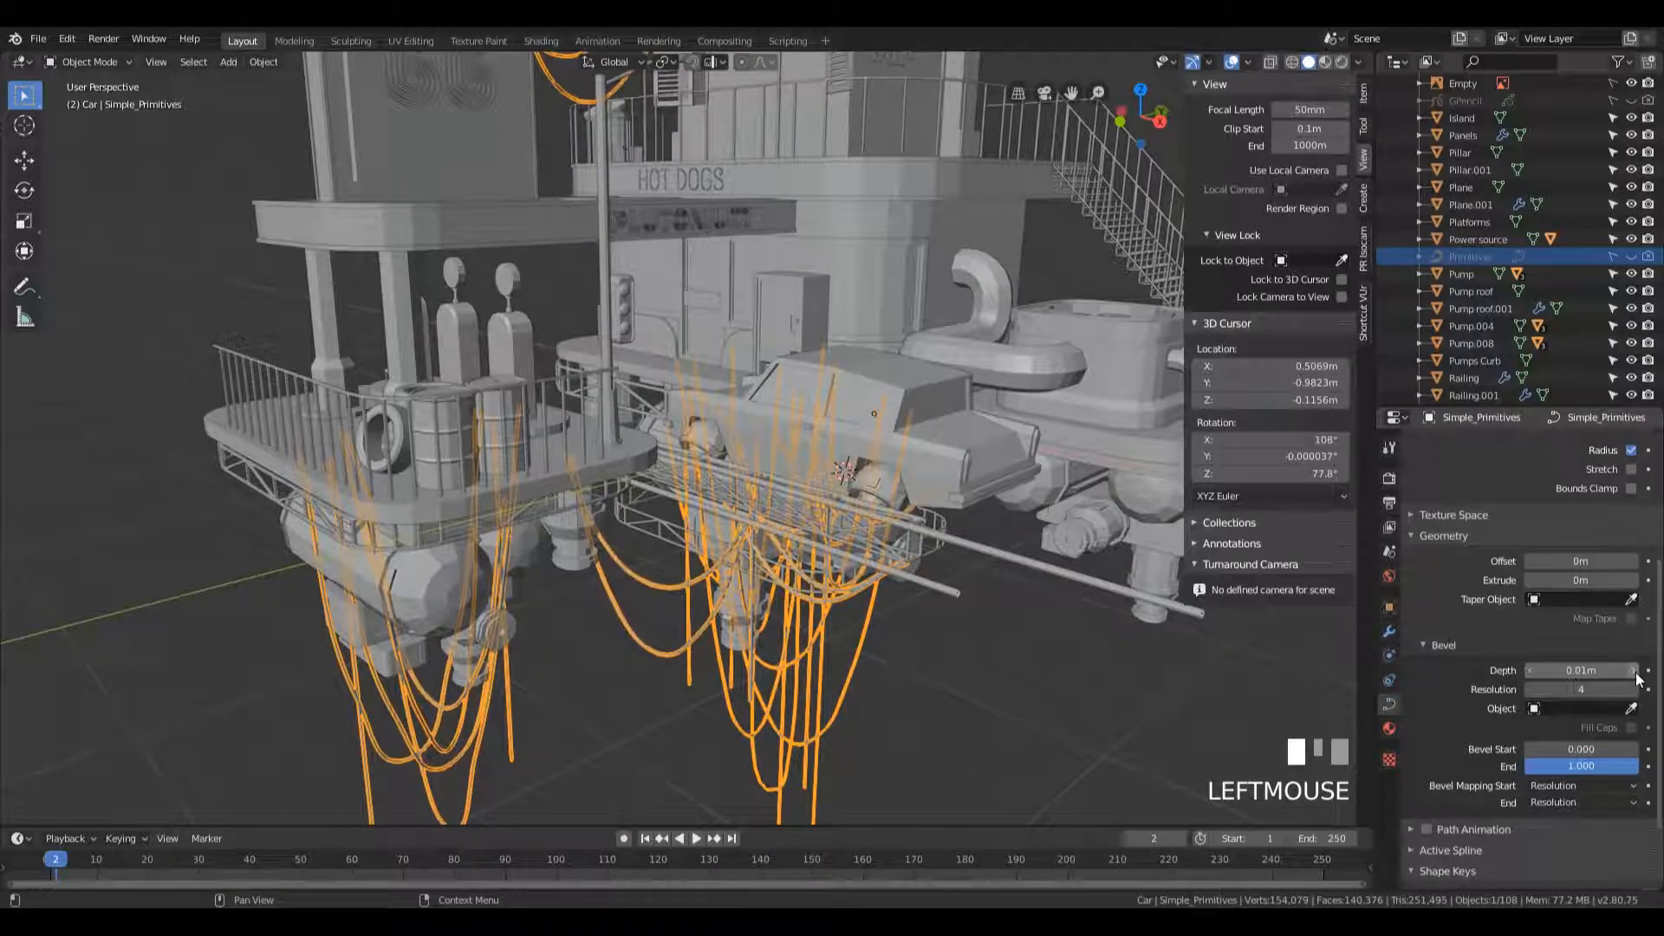
click(1530, 688)
click(924, 671)
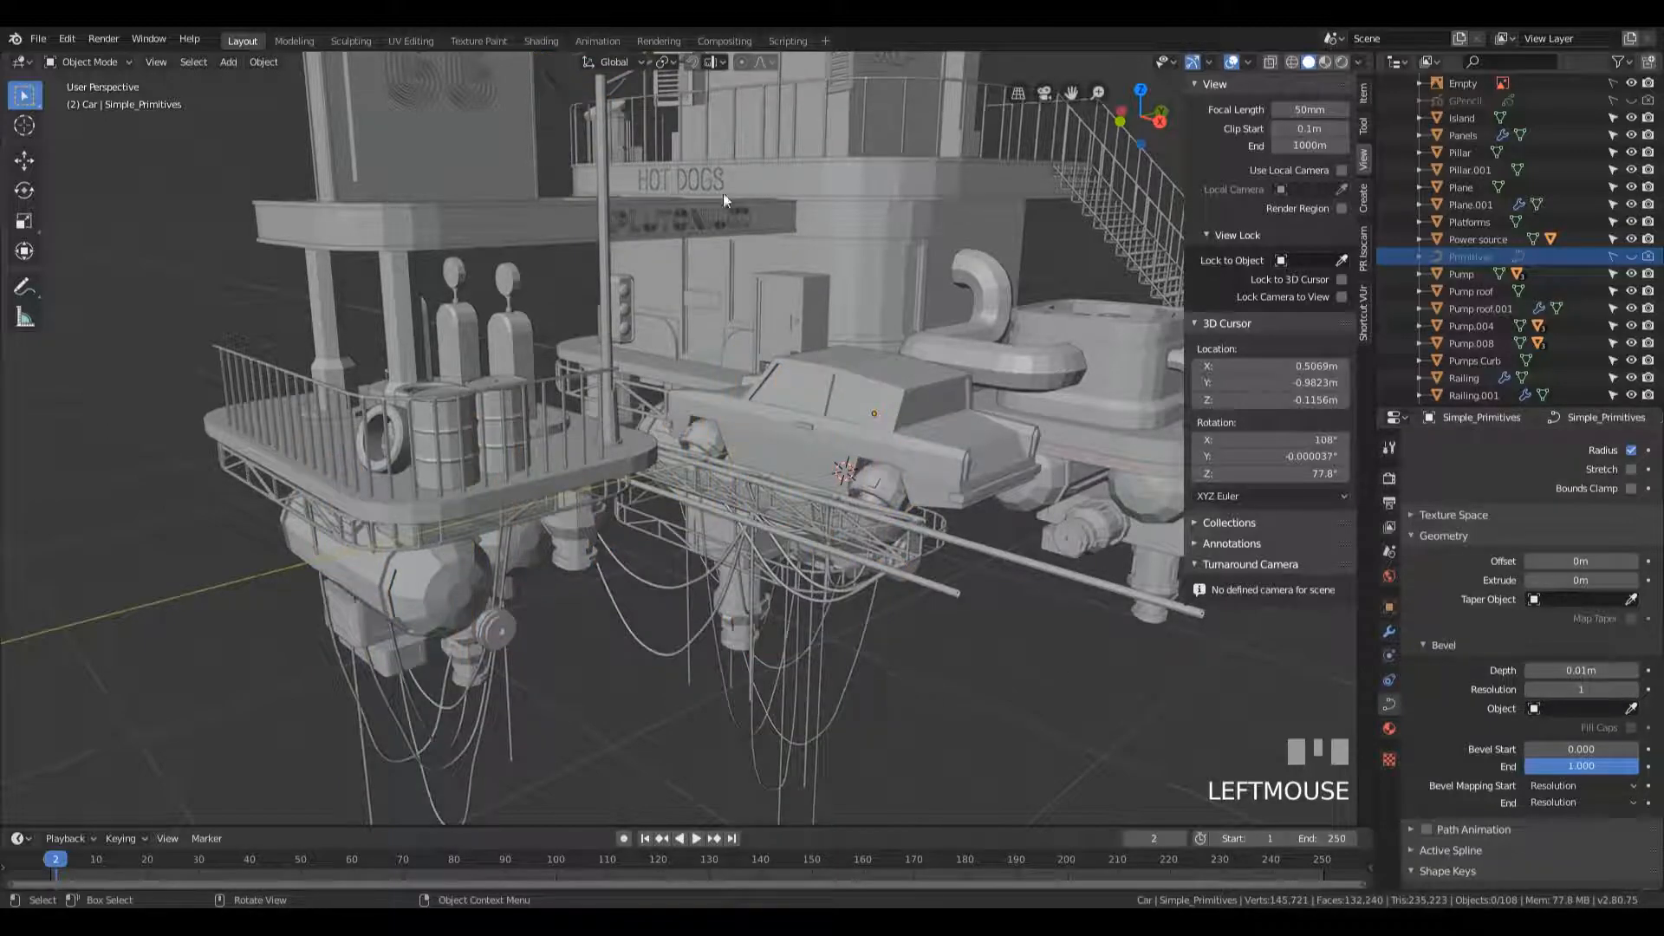
- Examine how the bevelled cables hang beneath the platforms, tanks and truss railings from several sides
middle_drag(725, 247, 589, 532)
scroll(845, 538, down, 3)
scroll(903, 528, up, 4)
scroll(860, 450, down, 2)
scroll(843, 465, up, 6)
middle_drag(829, 397, 847, 419)
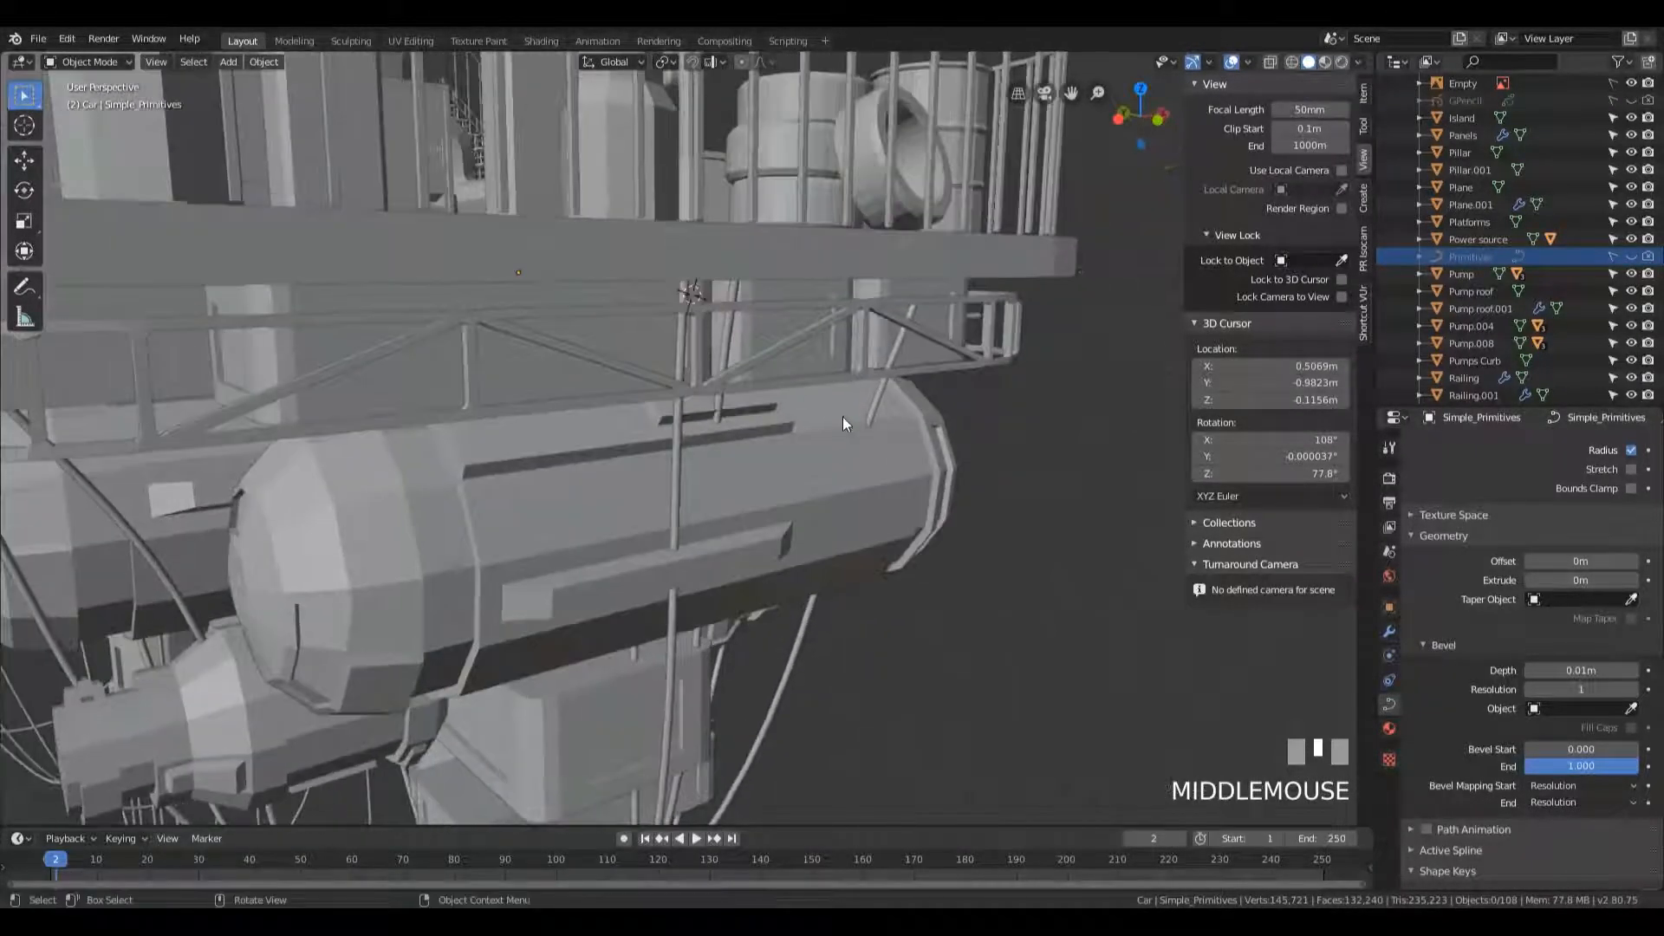
key(Tab)
scroll(815, 499, down, 3)
middle_drag(815, 498, 778, 598)
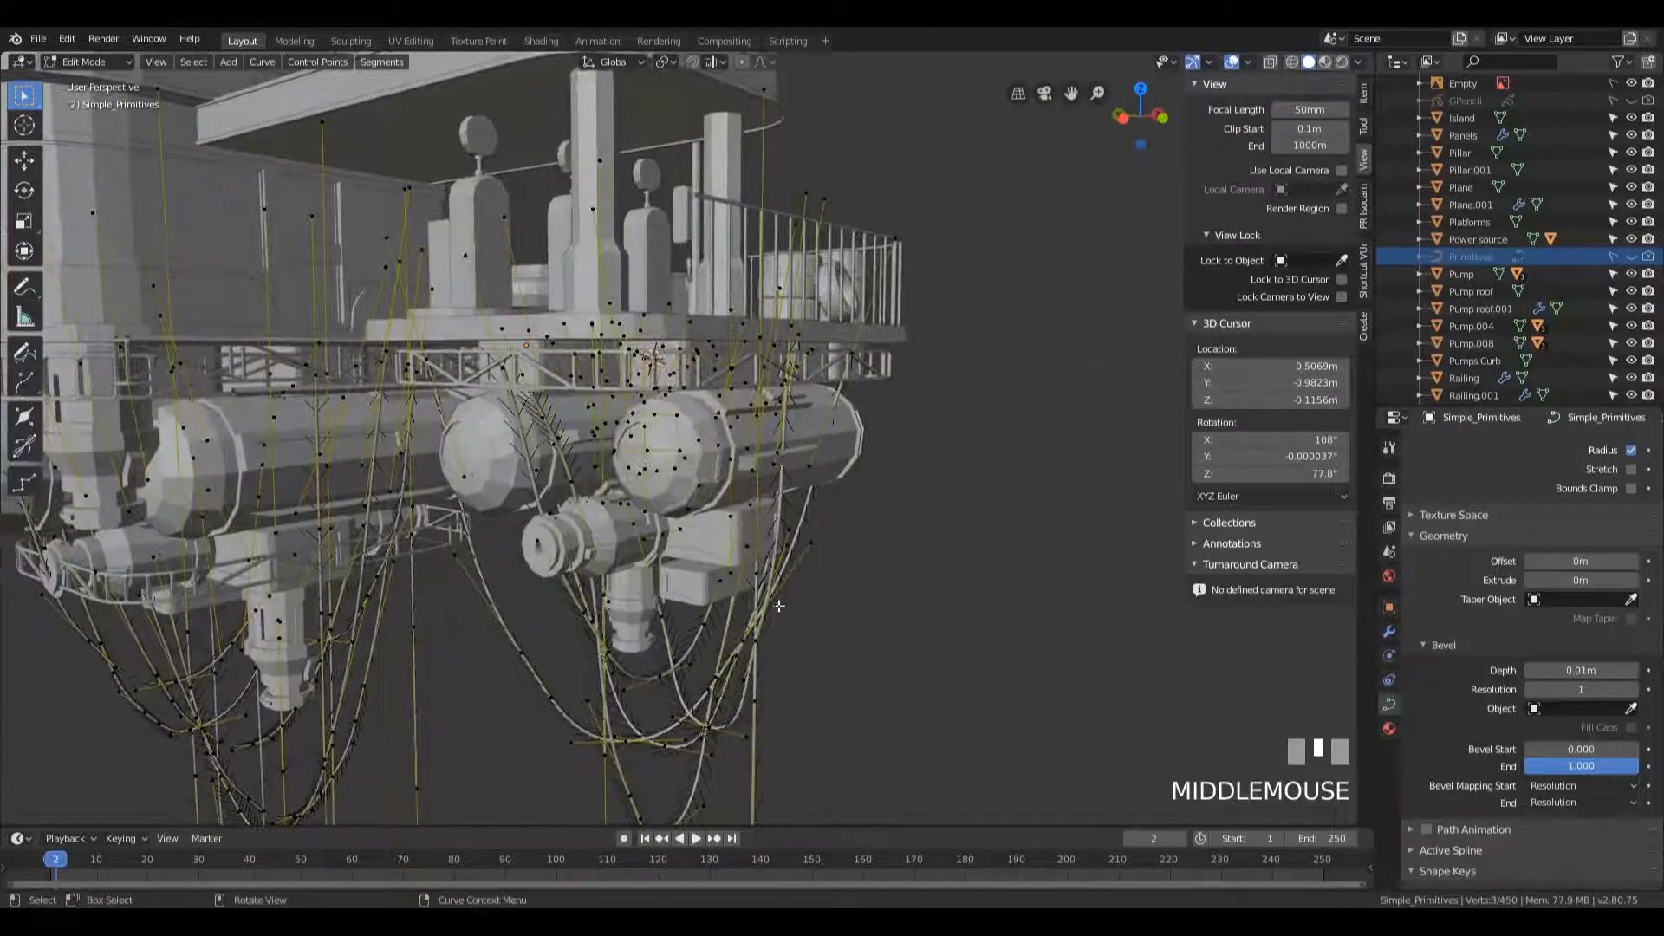
key(Tab)
key(Tab)
middle_drag(848, 405, 775, 455)
key(Tab)
scroll(735, 457, up, 4)
scroll(775, 454, down, 4)
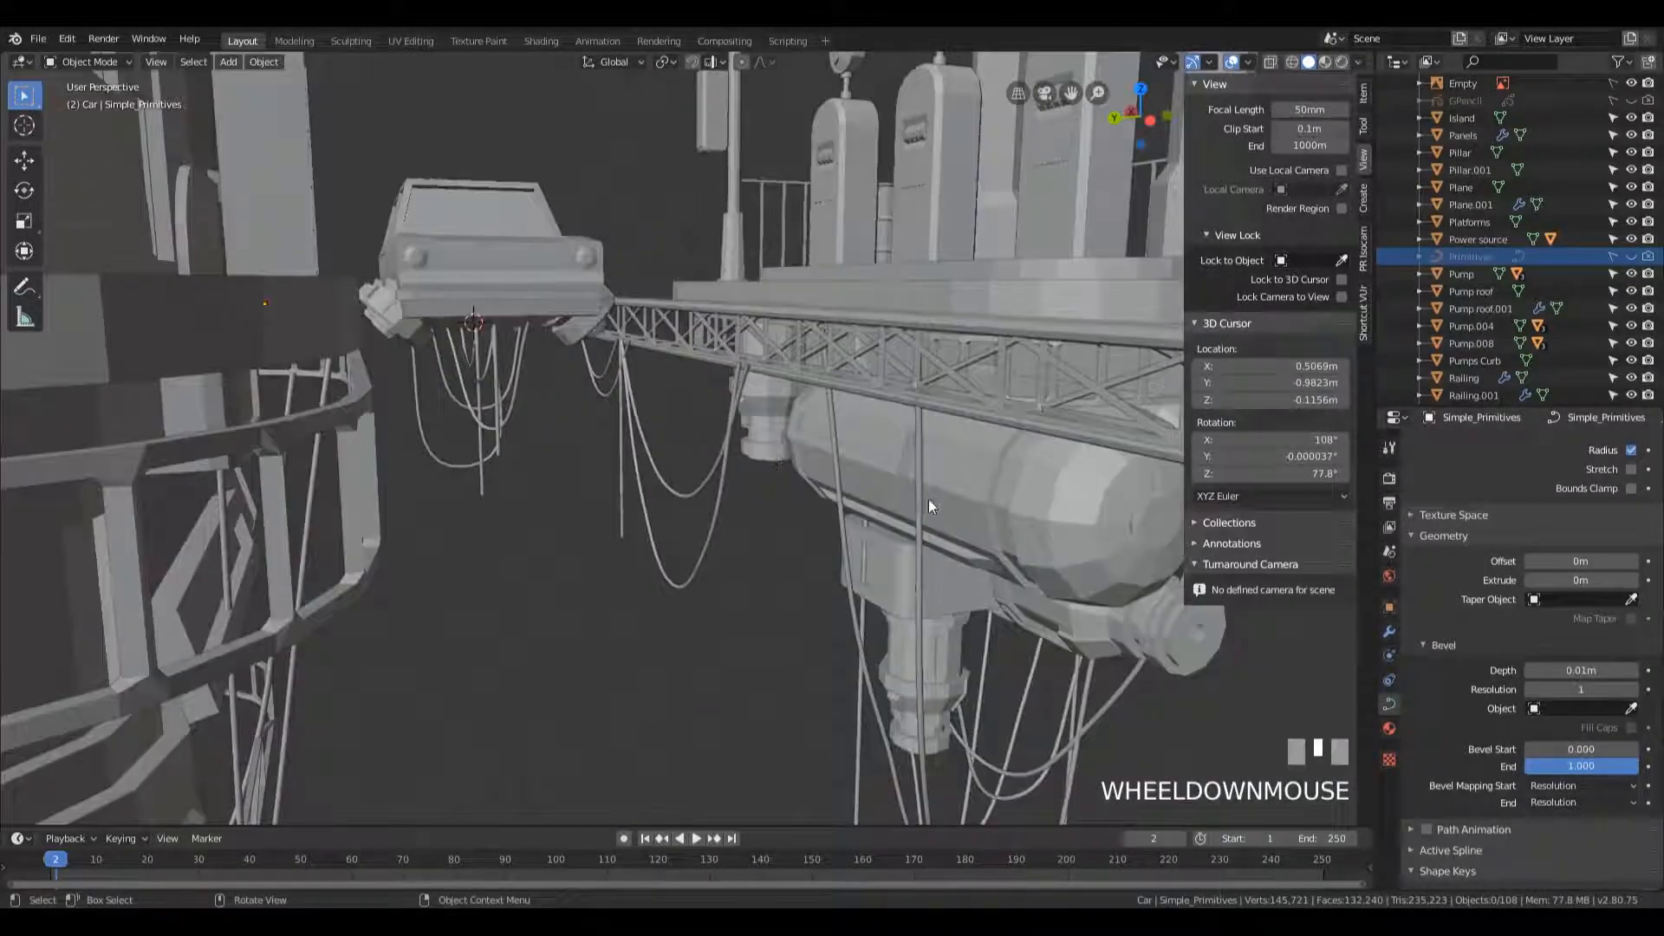
shift+middle_drag(589, 530, 627, 531)
scroll(621, 486, down, 3)
middle_drag(490, 430, 642, 442)
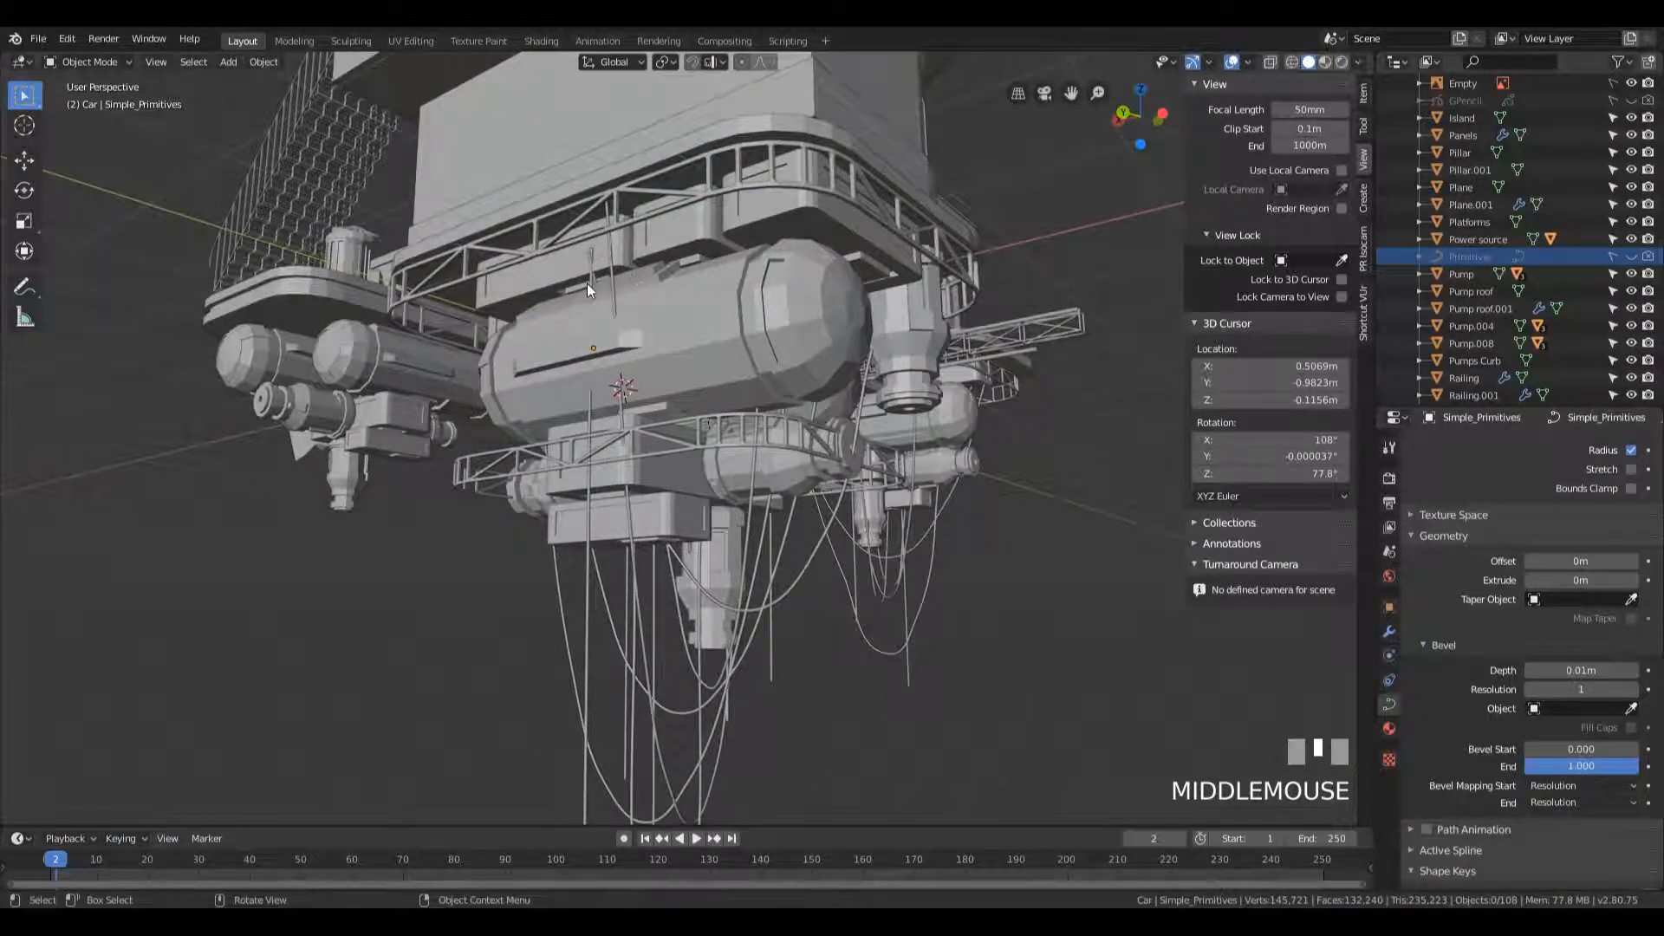
- Select the whole linked cable hanging under the main building and move it 1.31 m along X
key(Tab)
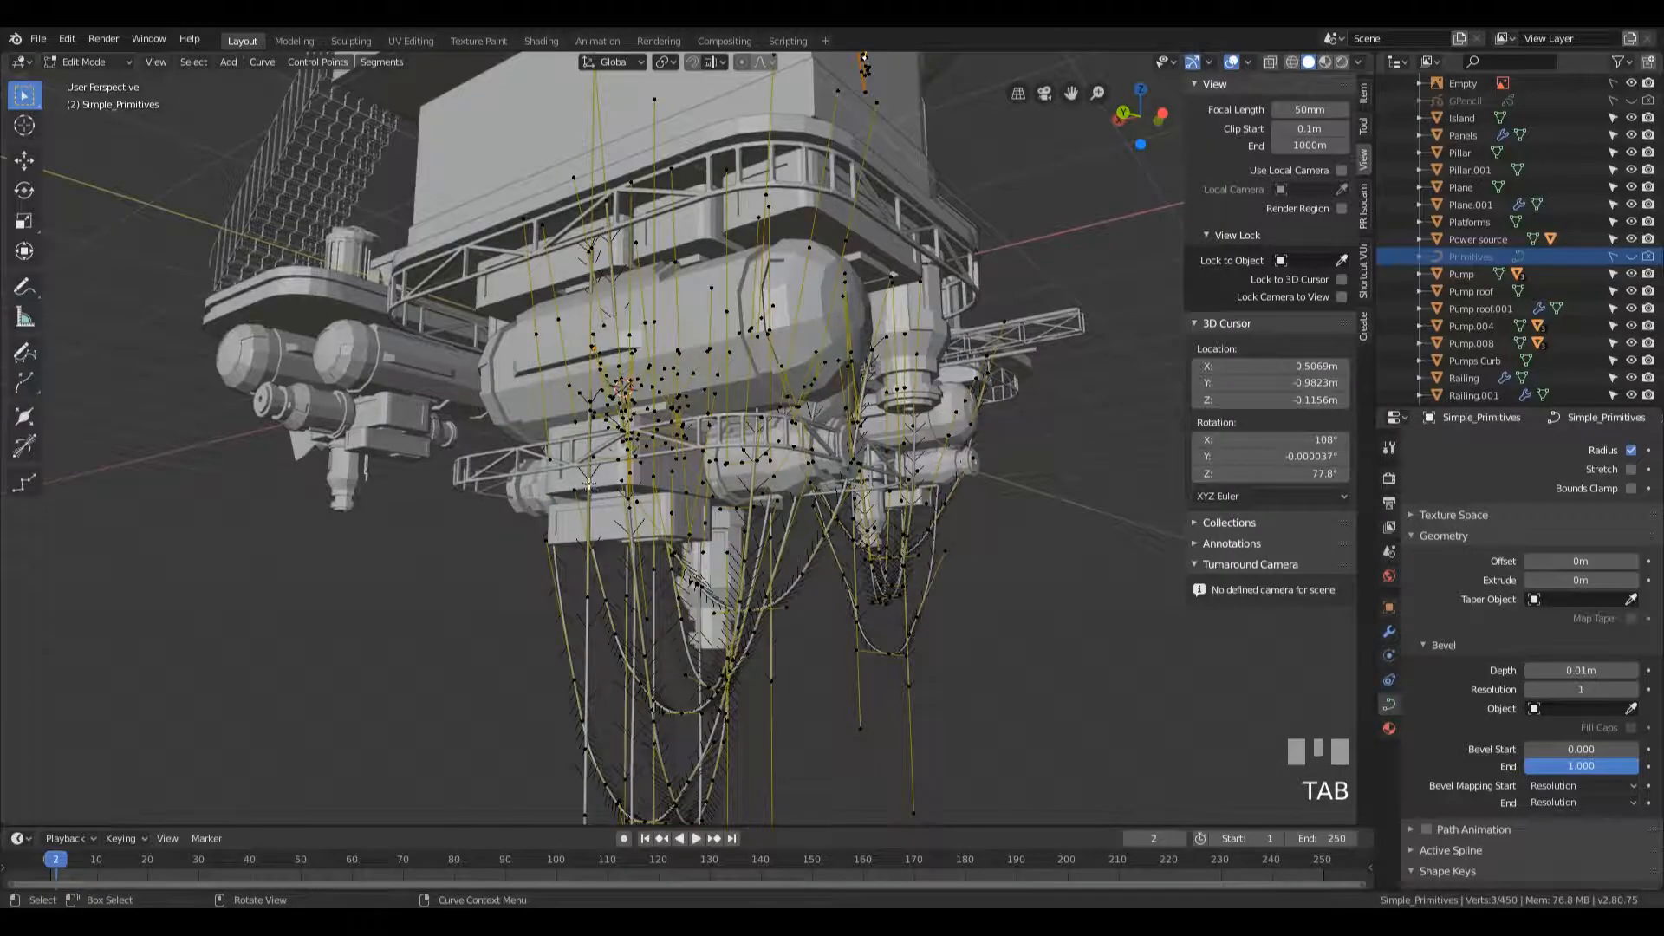
key(a)
key(l)
key(a)
key(a)
key(l)
middle_drag(593, 613, 935, 680)
scroll(763, 642, down, 2)
scroll(935, 679, down, 2)
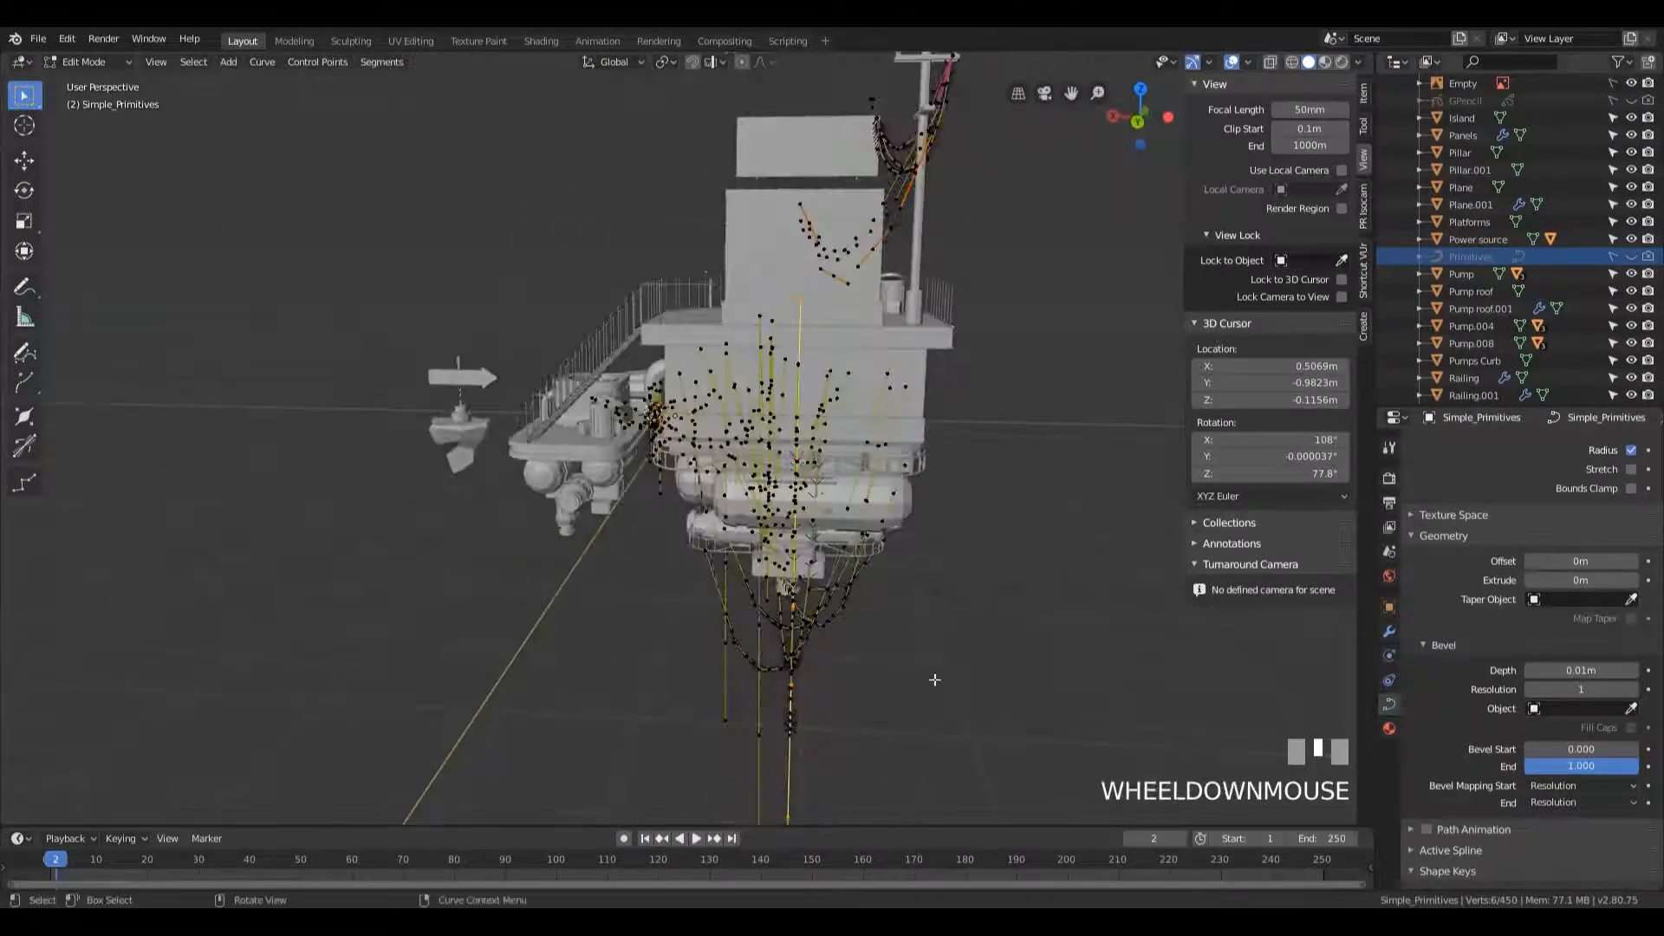
key(g)
click(849, 678)
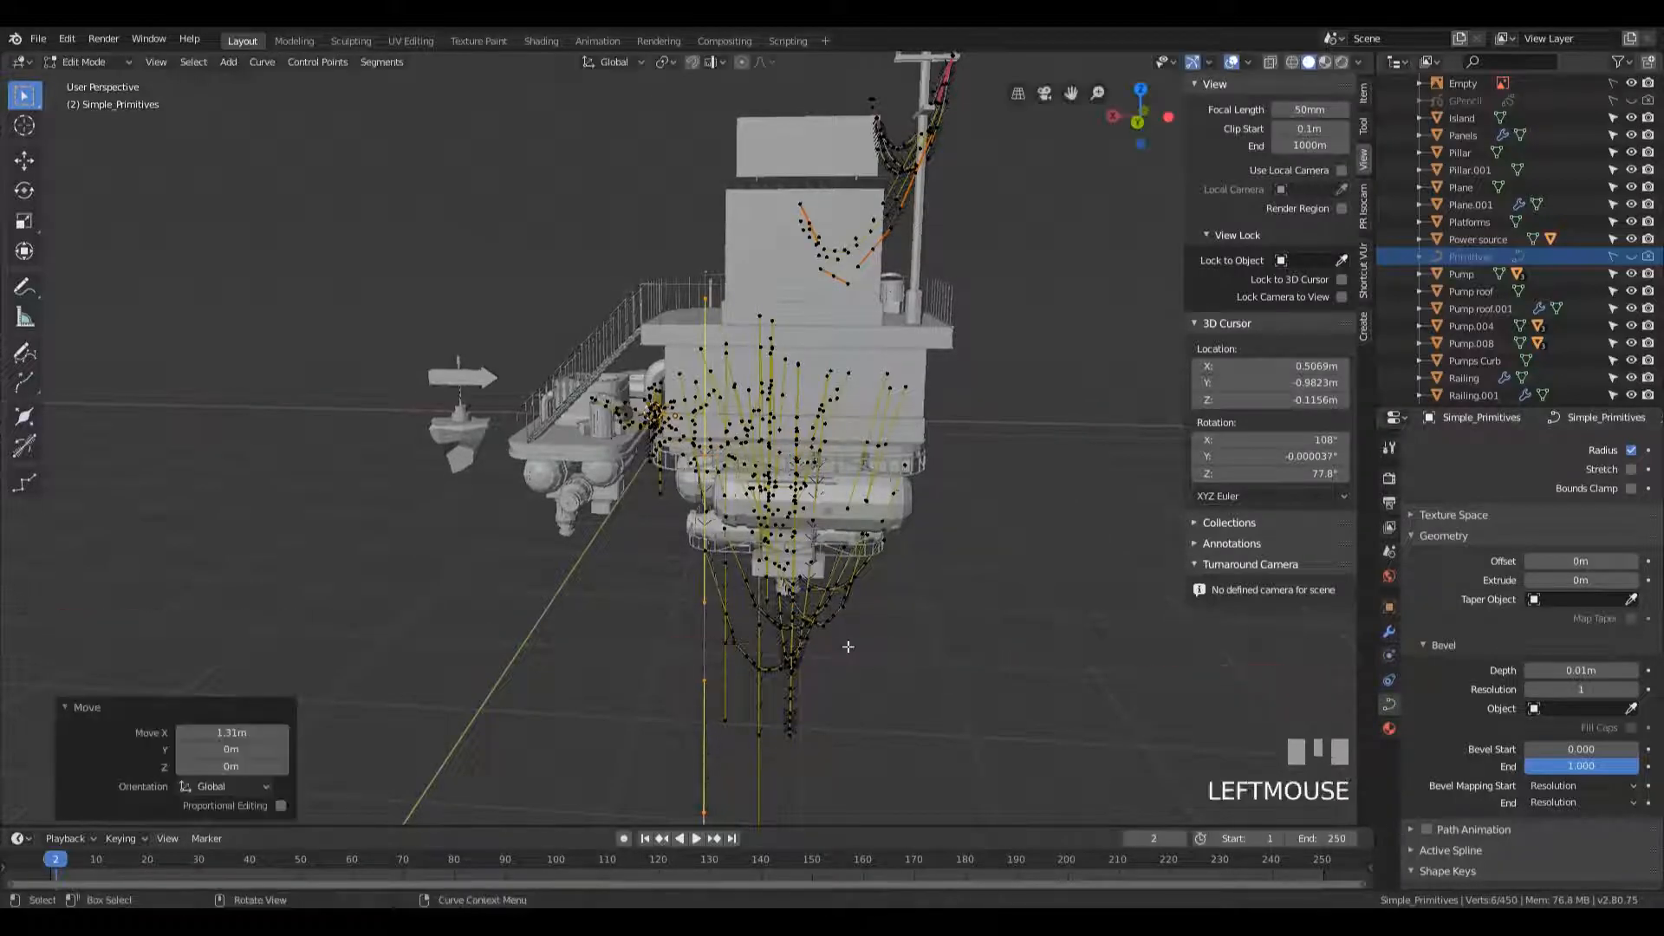
key(Tab)
middle_drag(611, 641, 772, 642)
key(z)
click(995, 619)
middle_drag(997, 618, 1076, 614)
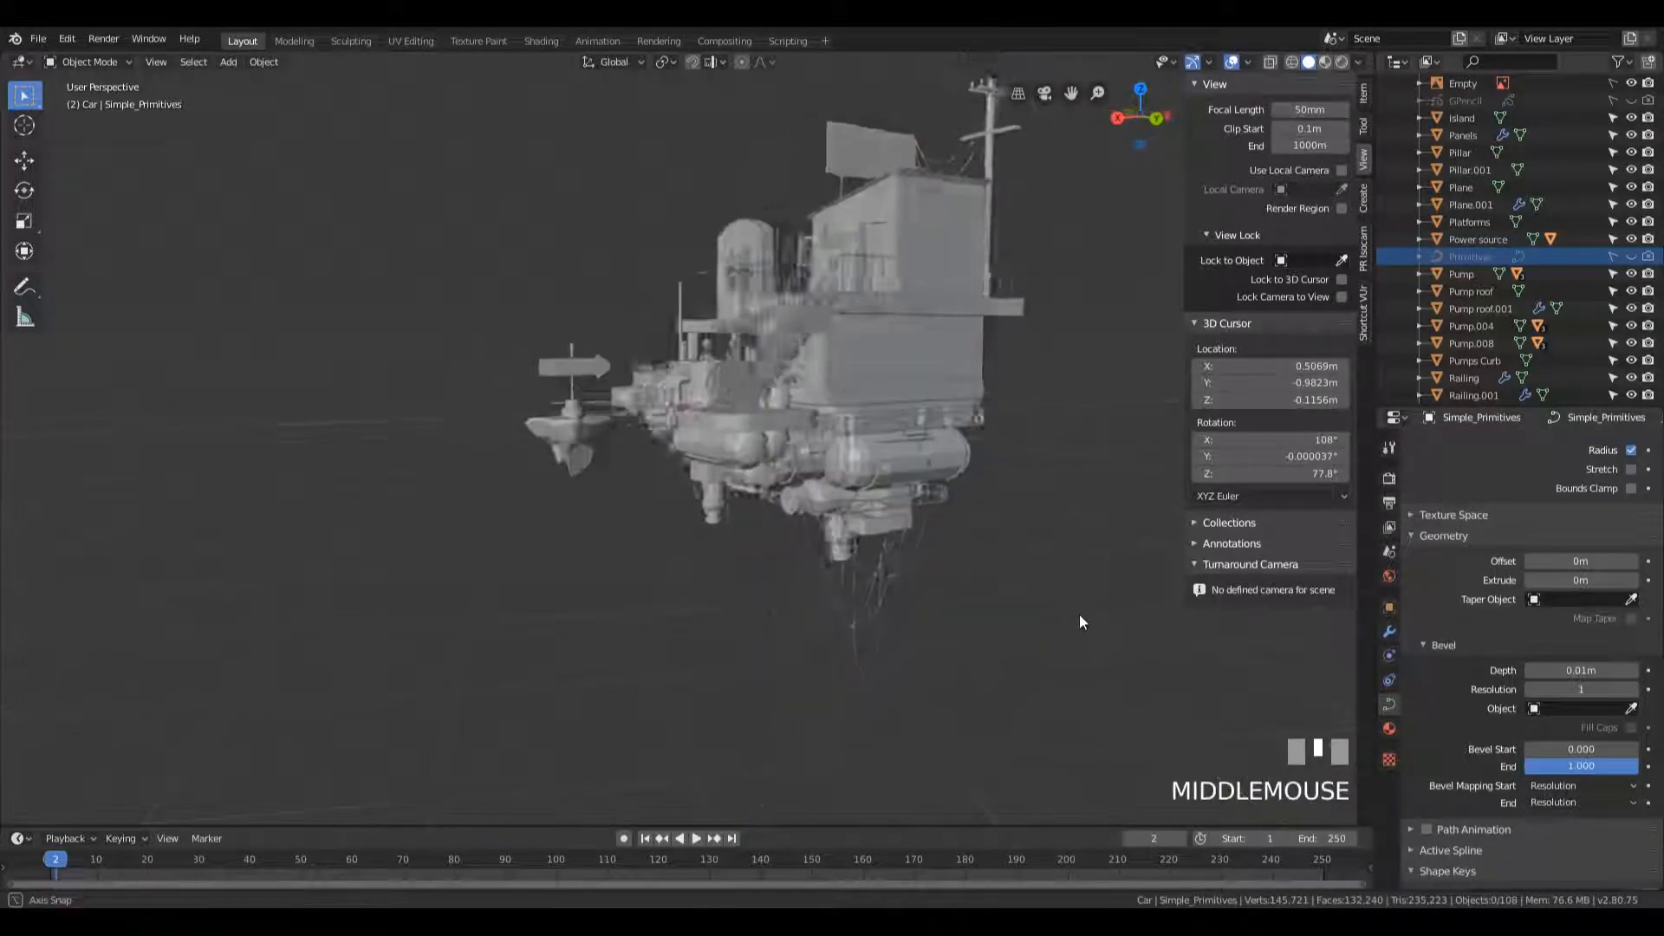
scroll(586, 369, up, 6)
click(596, 372)
key(Tab)
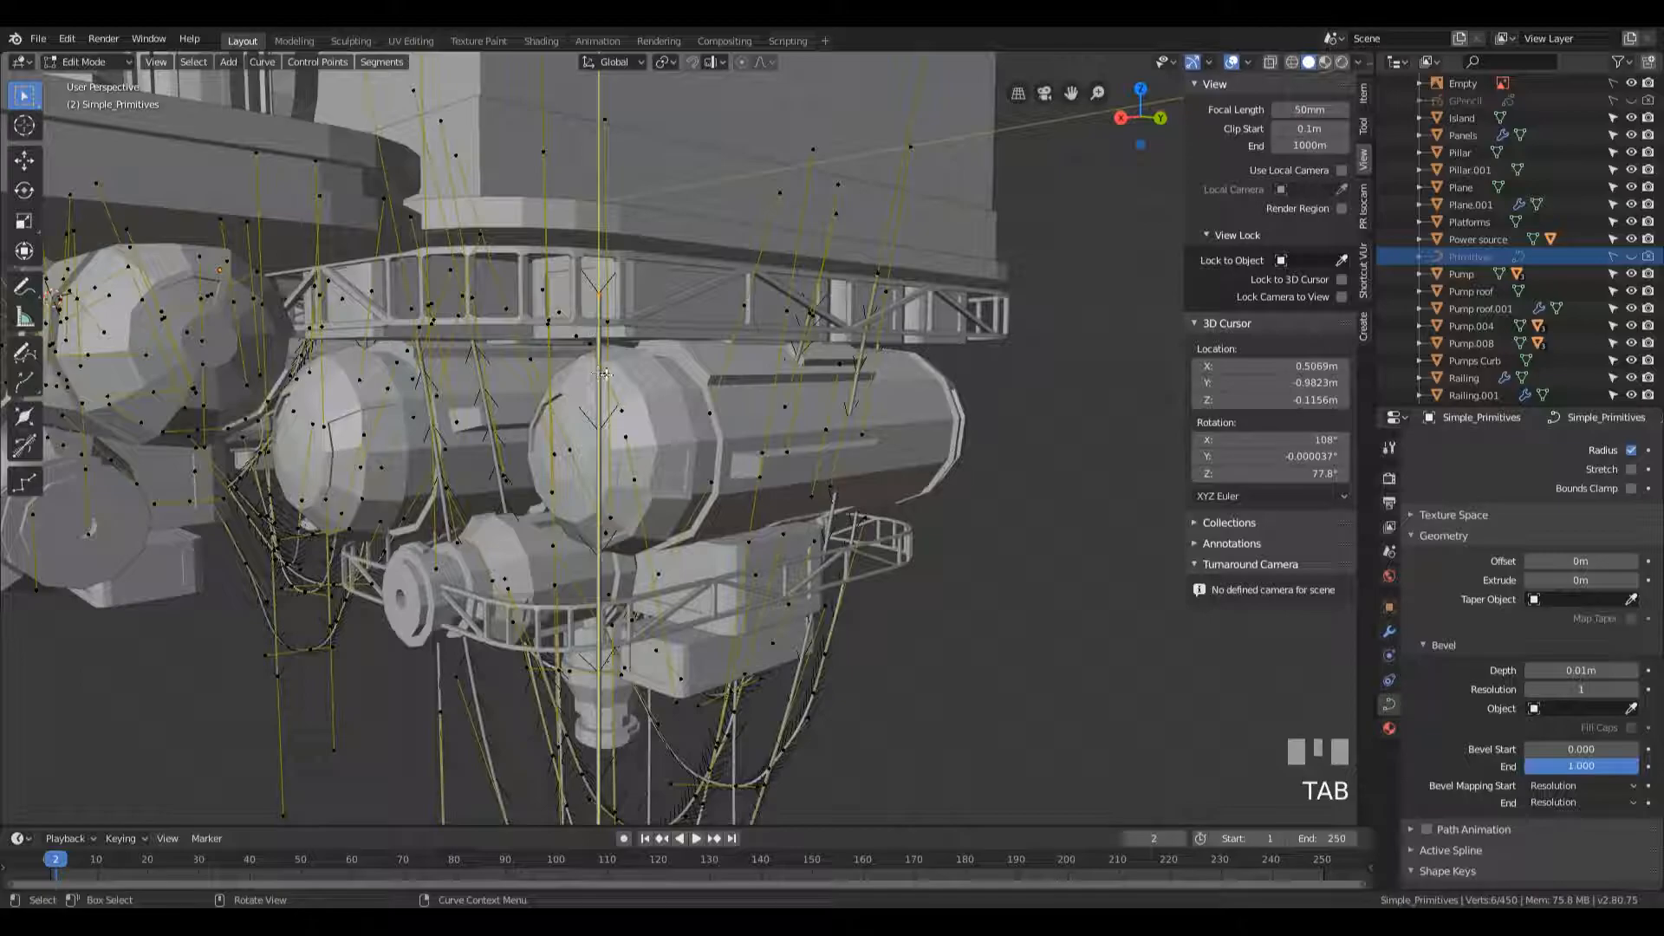
key(g)
key(Escape)
key(Tab)
click(934, 590)
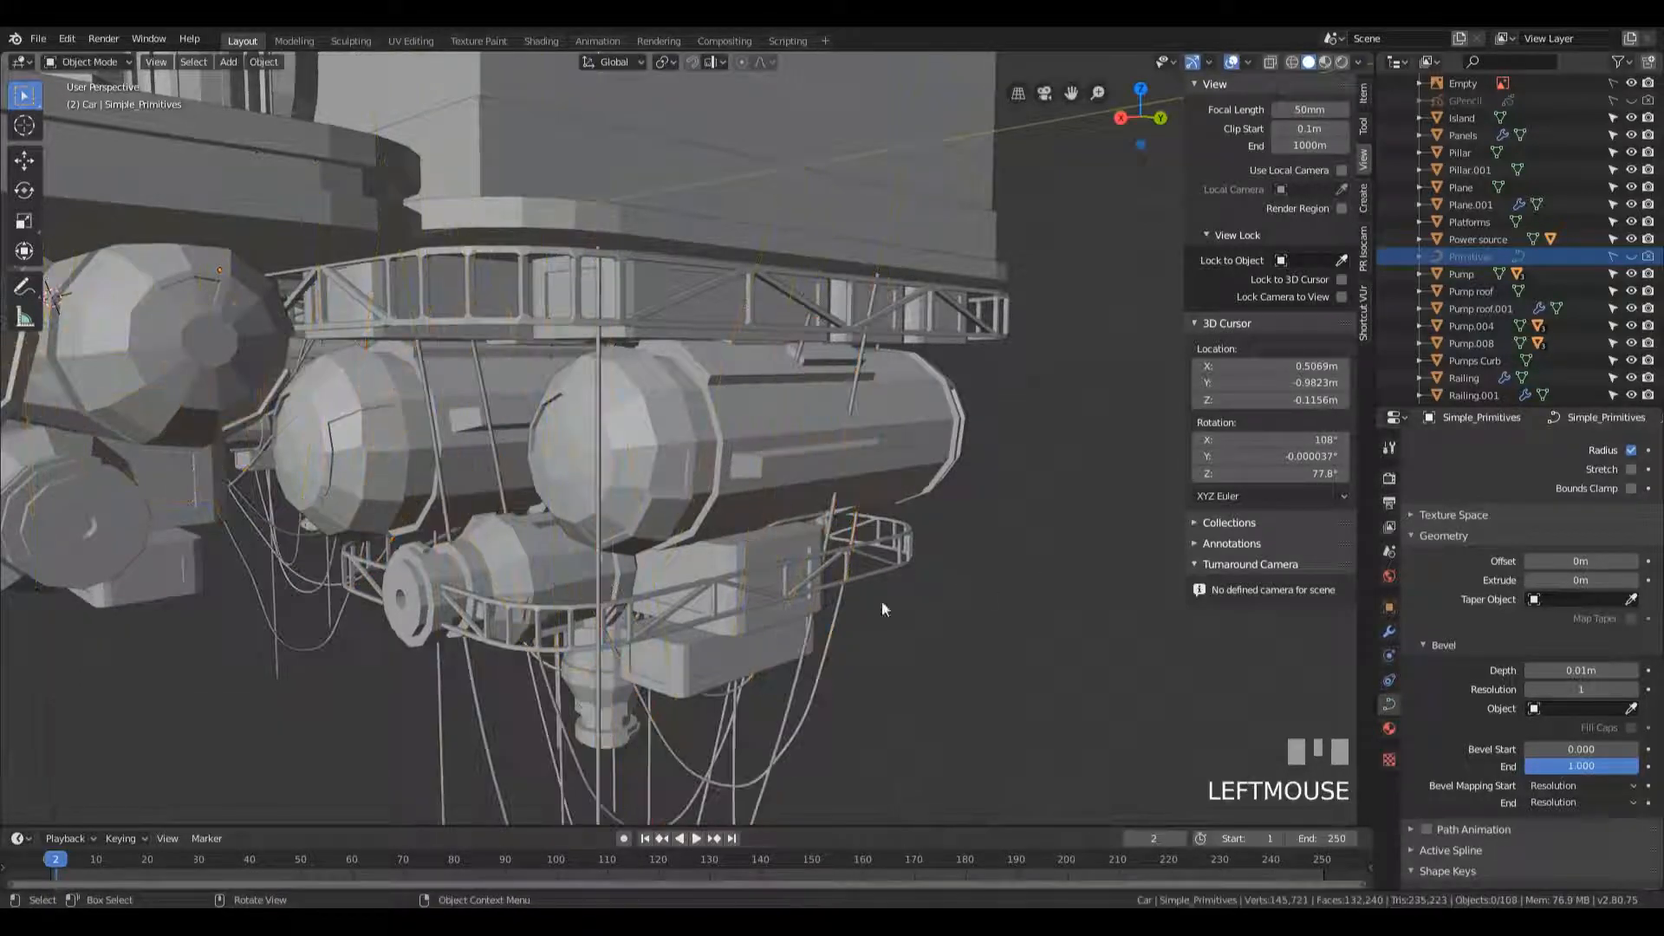
- Check the overall pit stop scene with its cables and save the project file
scroll(788, 598, down, 3)
scroll(788, 598, down, 3)
middle_drag(787, 598, 763, 563)
scroll(763, 564, down, 3)
shift+middle_drag(825, 468, 823, 565)
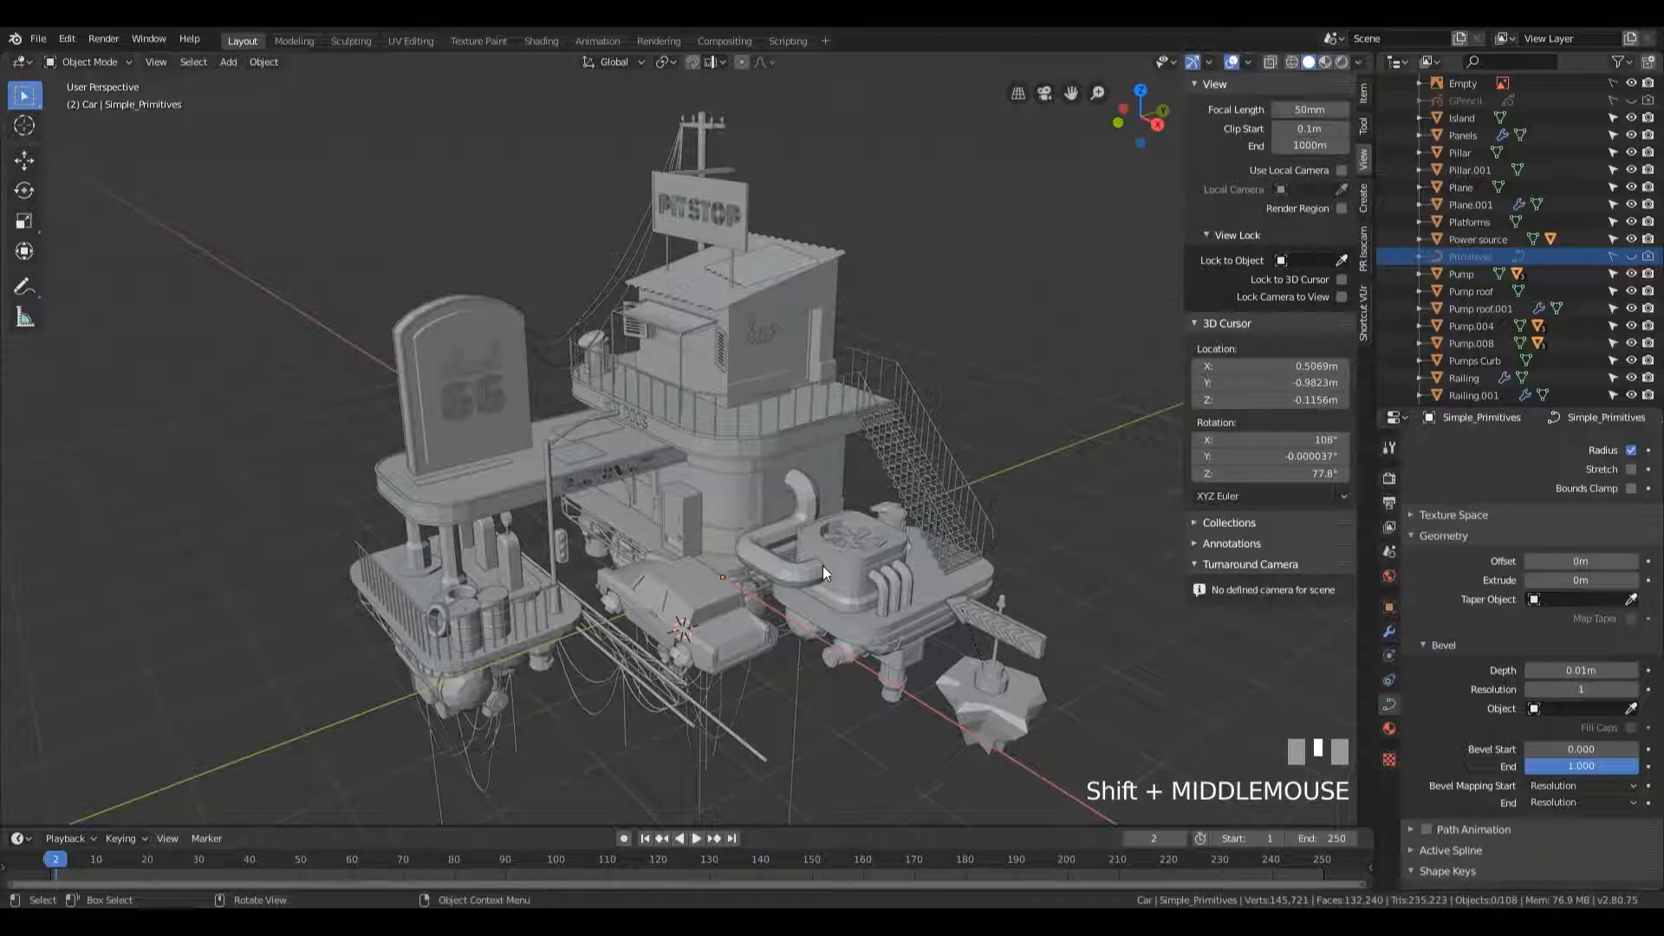
middle_drag(1016, 551, 975, 502)
key(ctrl+s)
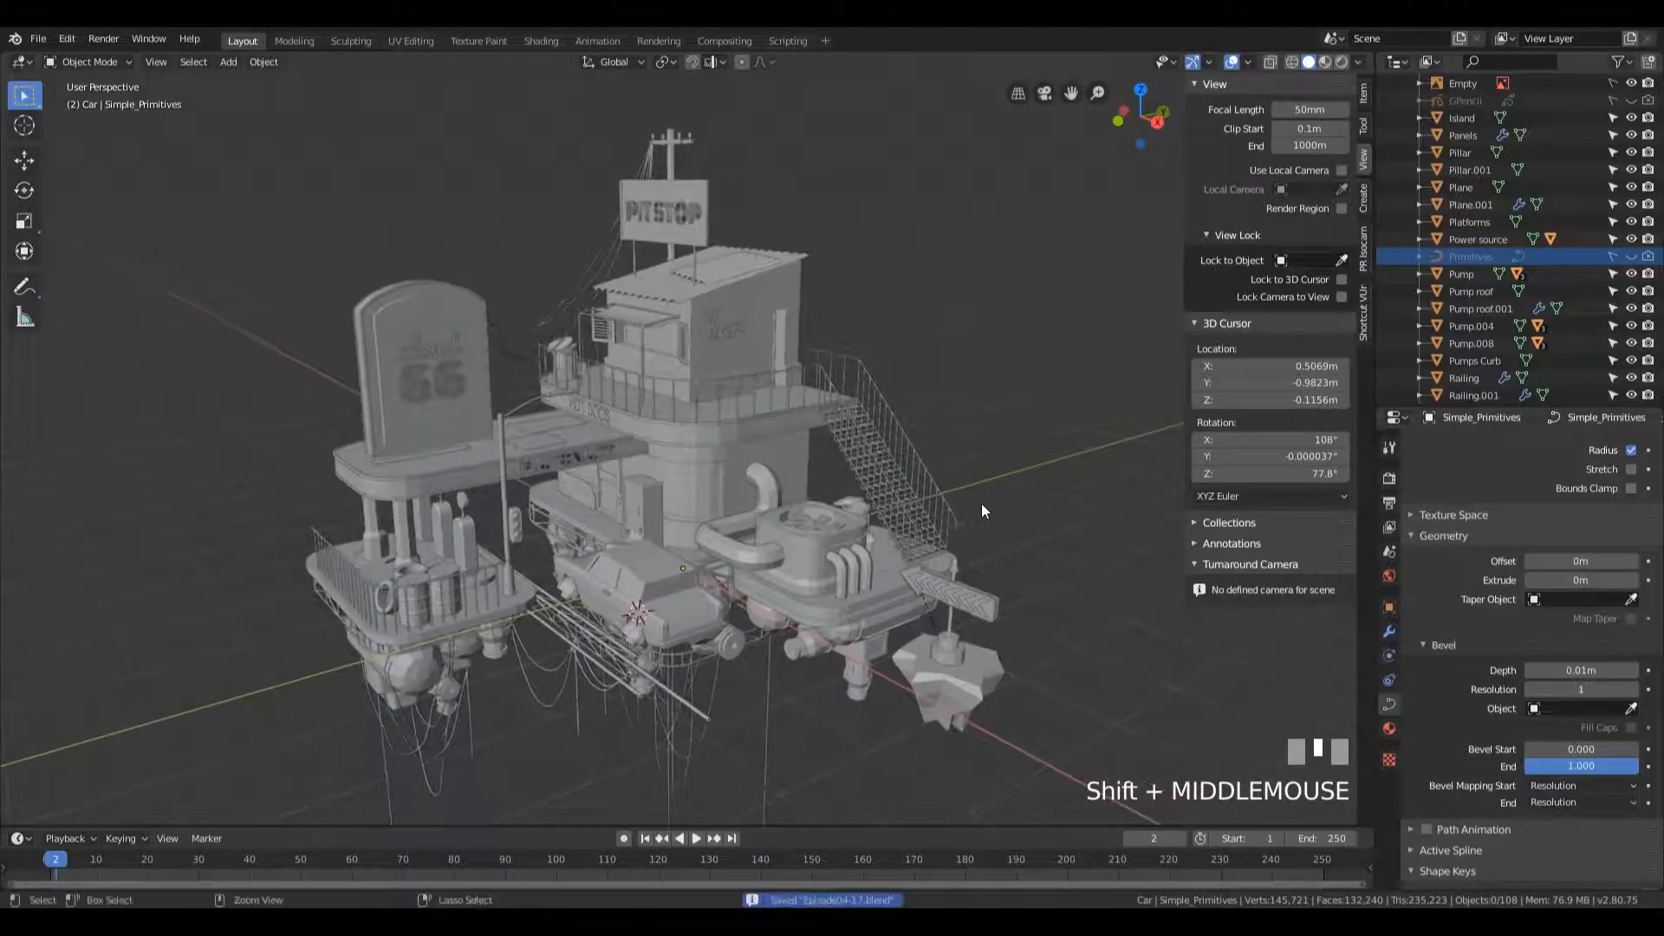